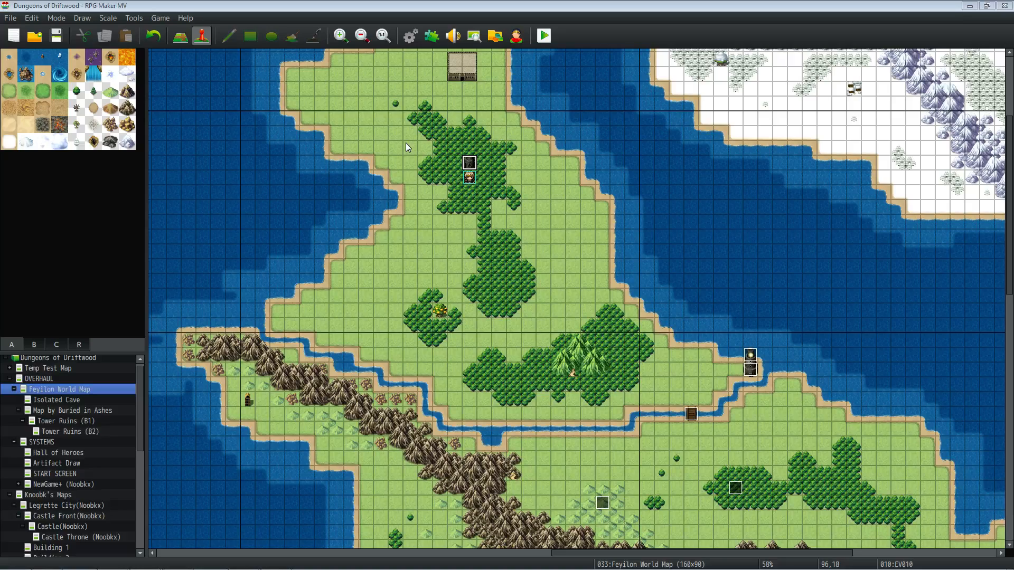
Step: Open the "Map by Buried in Ashes" map and examine its layout from the northern cliffs to the southern entrance
{"action": "left_click", "coordinate": [74, 411]}
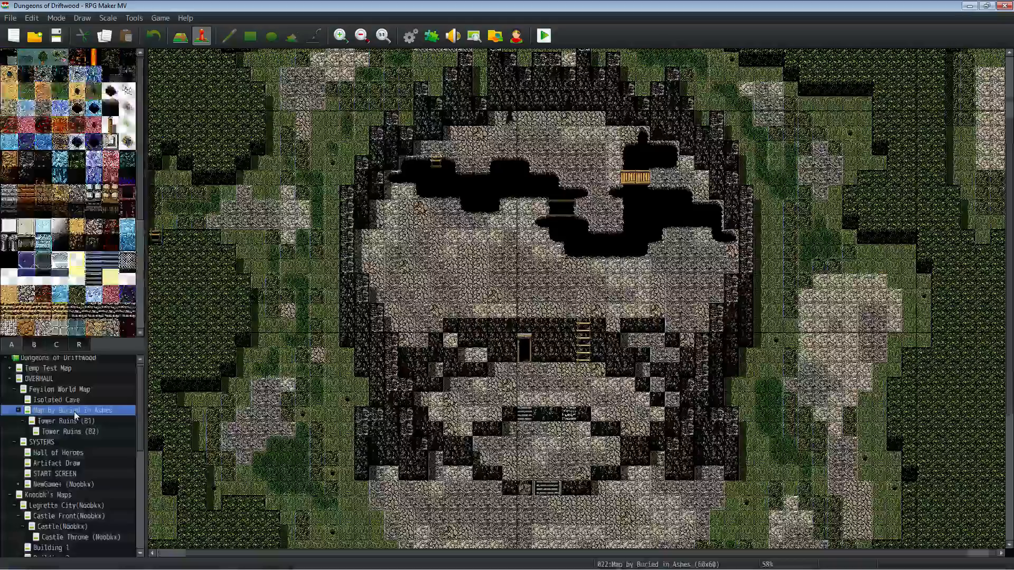
{"action": "scroll", "coordinate": [564, 331], "scroll_direction": "down", "scroll_amount": 2}
{"action": "scroll", "coordinate": [564, 331], "scroll_direction": "down", "scroll_amount": 9}
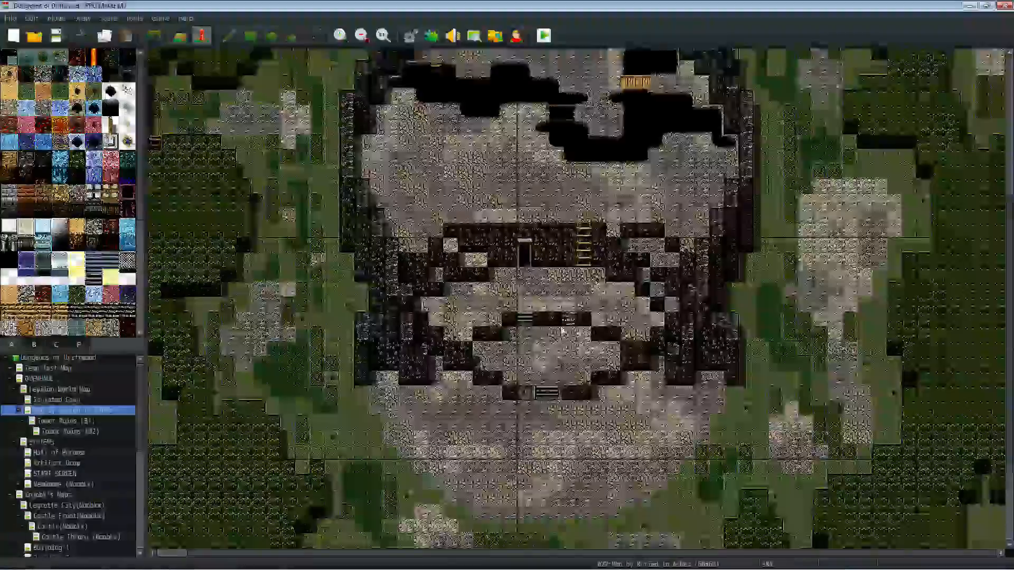
{"action": "scroll", "coordinate": [549, 373], "scroll_direction": "up", "scroll_amount": 10}
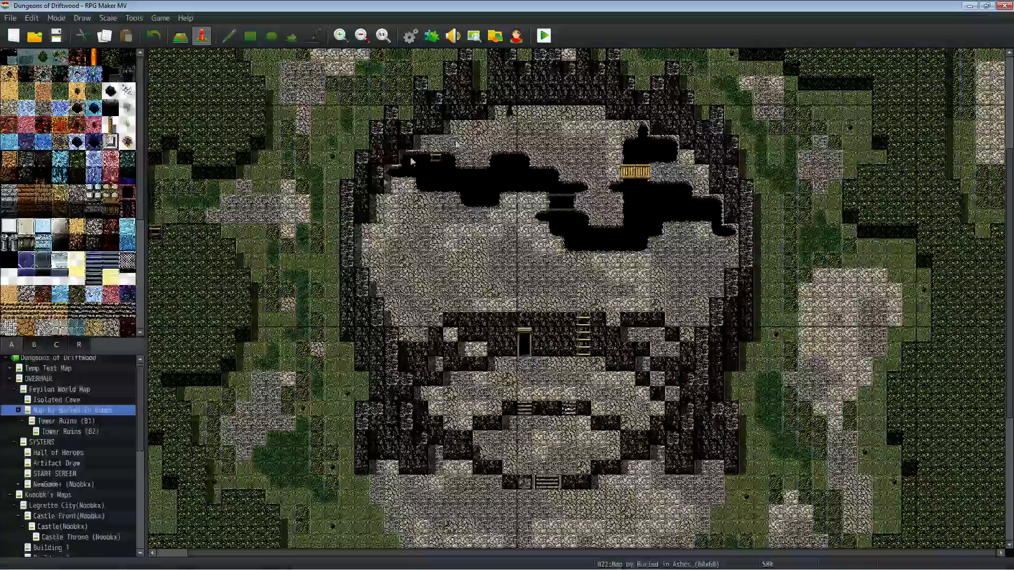
{"action": "scroll", "coordinate": [489, 334], "scroll_direction": "up", "scroll_amount": 5}
{"action": "scroll", "coordinate": [560, 243], "scroll_direction": "down", "scroll_amount": 7}
{"action": "scroll", "coordinate": [551, 250], "scroll_direction": "down", "scroll_amount": 9}
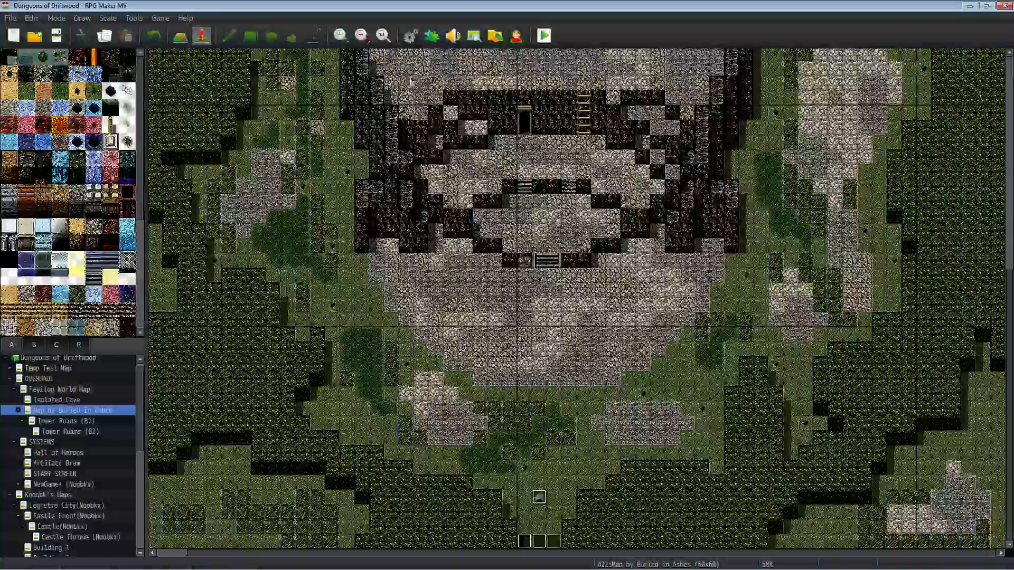
Step: Open the image selection for blank enemy 0225 in the database and preview the battler images from Lamia (2) through Sea Octopus
{"action": "left_click", "coordinate": [410, 36]}
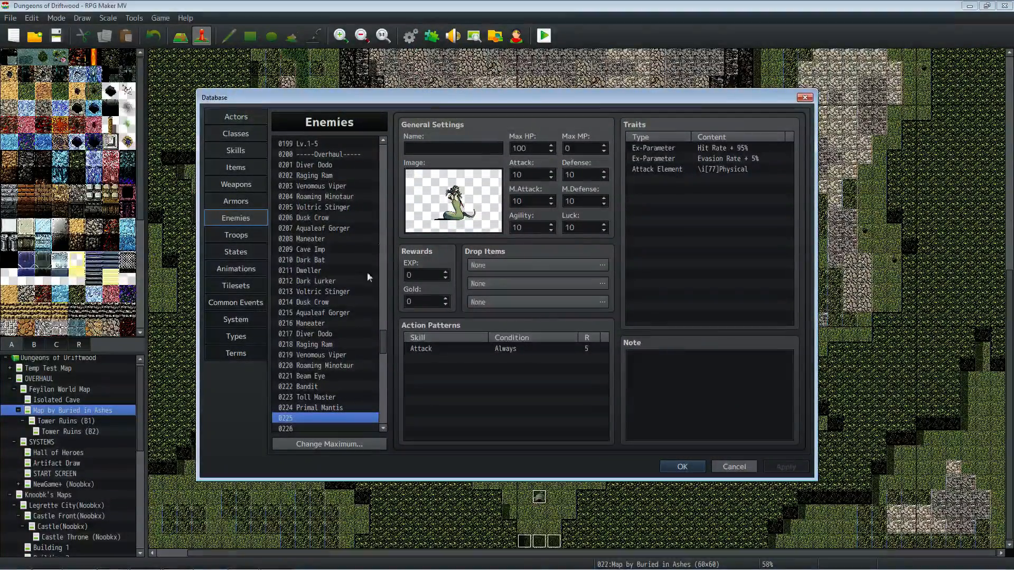
{"action": "double_click", "coordinate": [445, 228]}
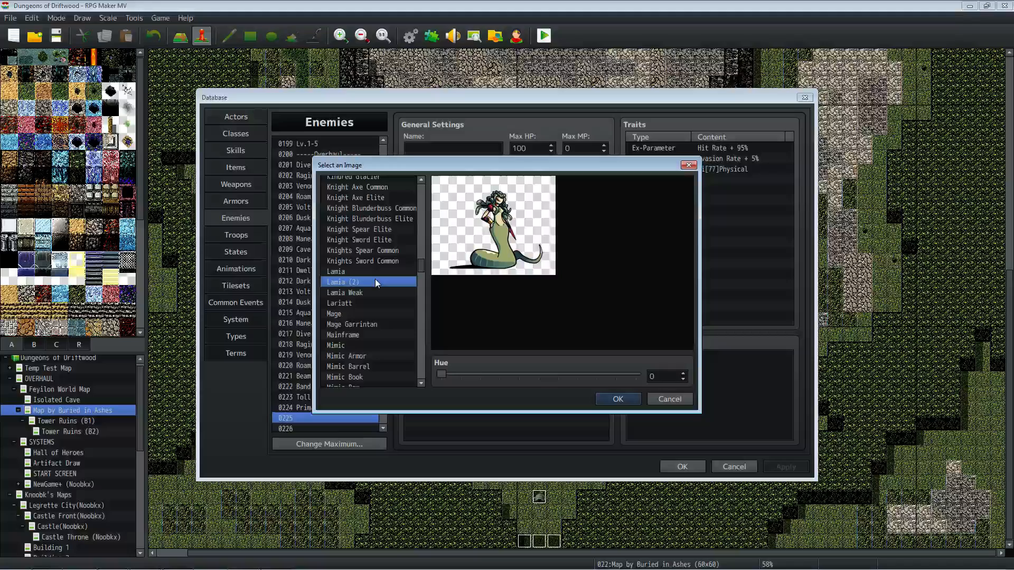
{"action": "key", "text": "Down"}
{"action": "key", "text": "Down"}
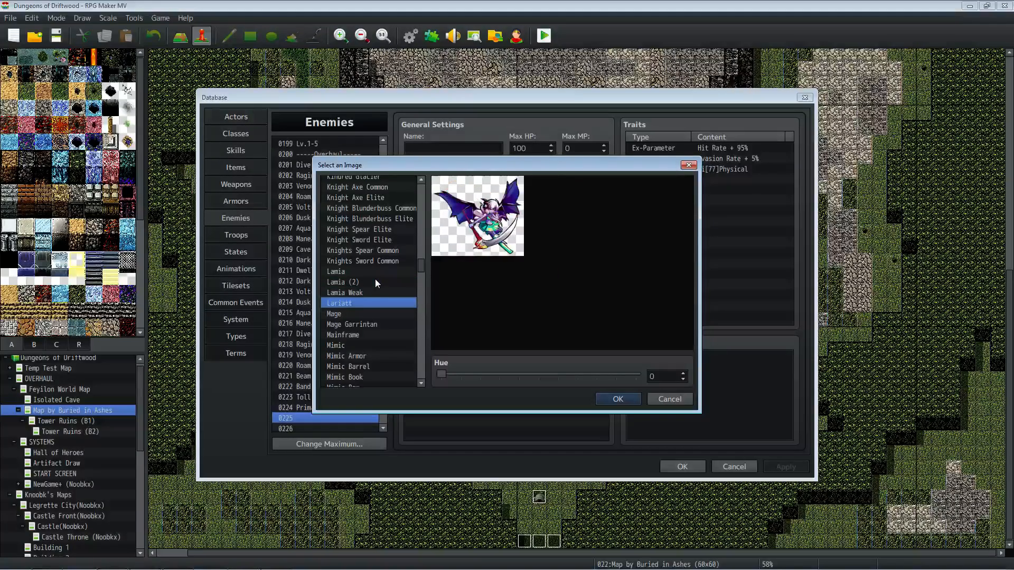
{"action": "left_click", "coordinate": [376, 282]}
{"action": "key", "text": "Down"}
{"action": "key", "text": "Down"}
{"action": "key", "text": "Down"}
{"action": "key", "text": "Down"}
{"action": "key", "text": "Down"}
{"action": "key", "text": "Down"}
{"action": "key", "text": "Down"}
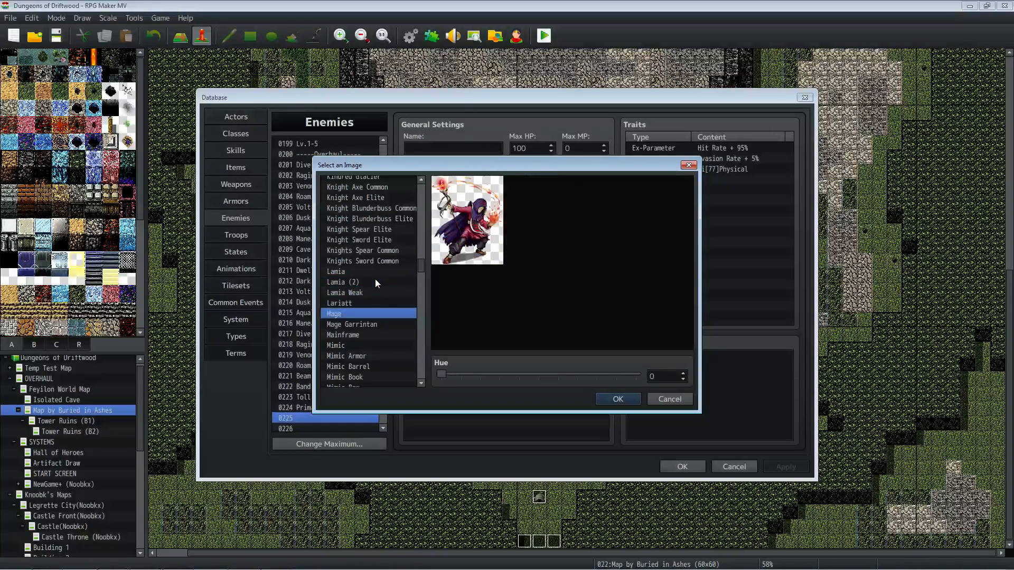
{"action": "key", "text": "Down"}
{"action": "key", "text": "Down"}
{"action": "key", "text": "Up"}
{"action": "key", "text": "Up"}
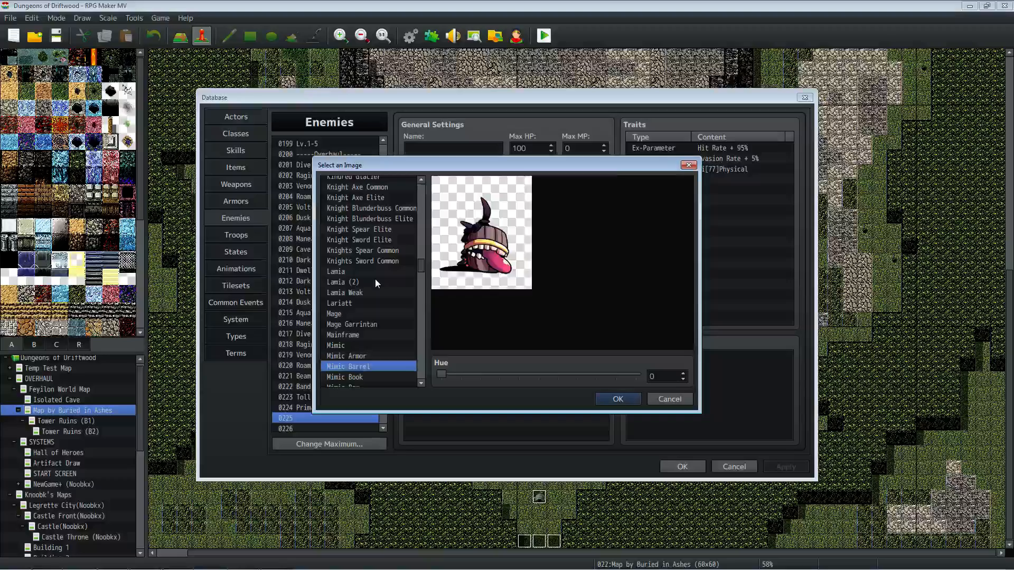
{"action": "key", "text": "Down"}
{"action": "key", "text": "Down"}
{"action": "key", "text": "Down"}
{"action": "key", "text": "Down"}
{"action": "key", "text": "Down"}
{"action": "key", "text": "Down"}
{"action": "key", "text": "Down"}
{"action": "key", "text": "Down"}
{"action": "key", "text": "Down"}
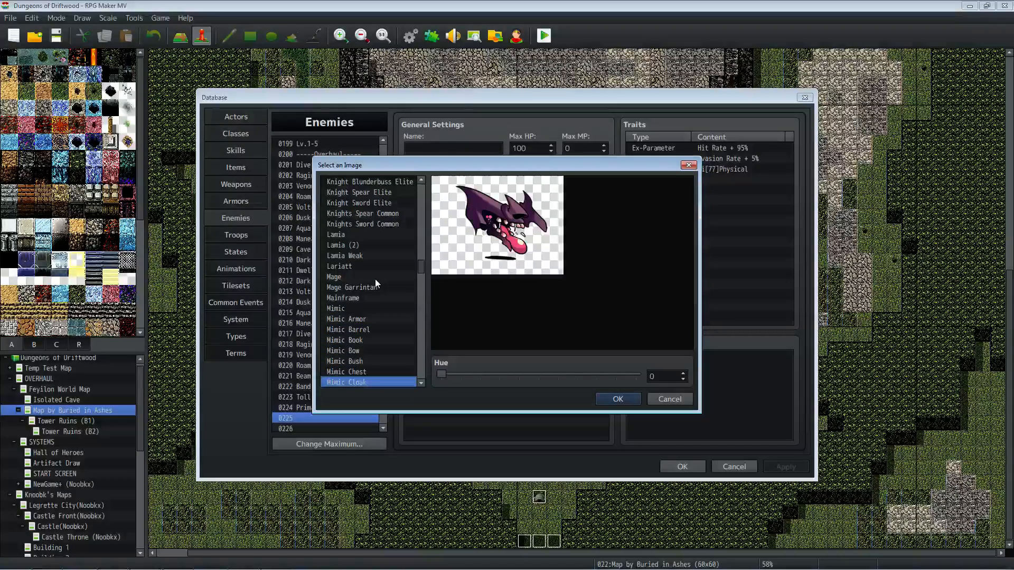
{"action": "key", "text": "Down"}
{"action": "key", "text": "Down"}
{"action": "key", "text": "Down"}
{"action": "key", "text": "Down"}
{"action": "key", "text": "Down"}
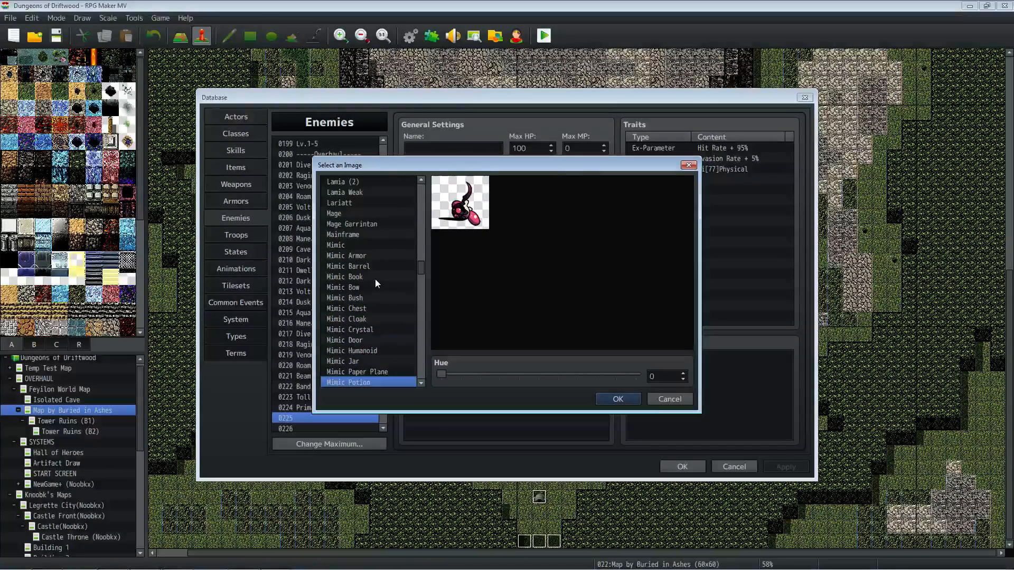
{"action": "key", "text": "Down"}
{"action": "key", "text": "Down"}
{"action": "key", "text": "Down"}
{"action": "key", "text": "Down"}
{"action": "key", "text": "Down"}
{"action": "key", "text": "Down"}
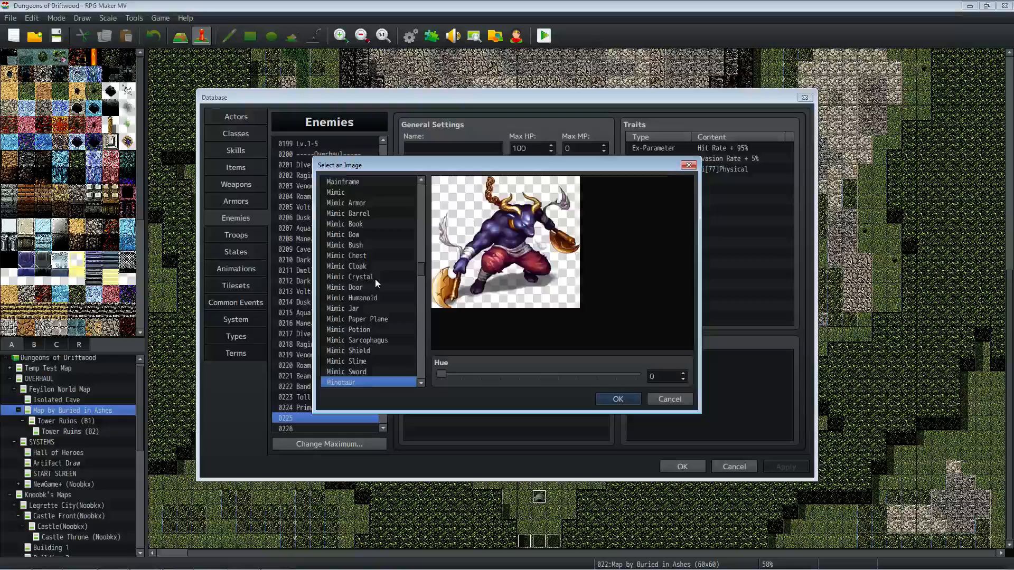
{"action": "key", "text": "Down"}
{"action": "key", "text": "Down"}
{"action": "key", "text": "Down"}
{"action": "key", "text": "Down"}
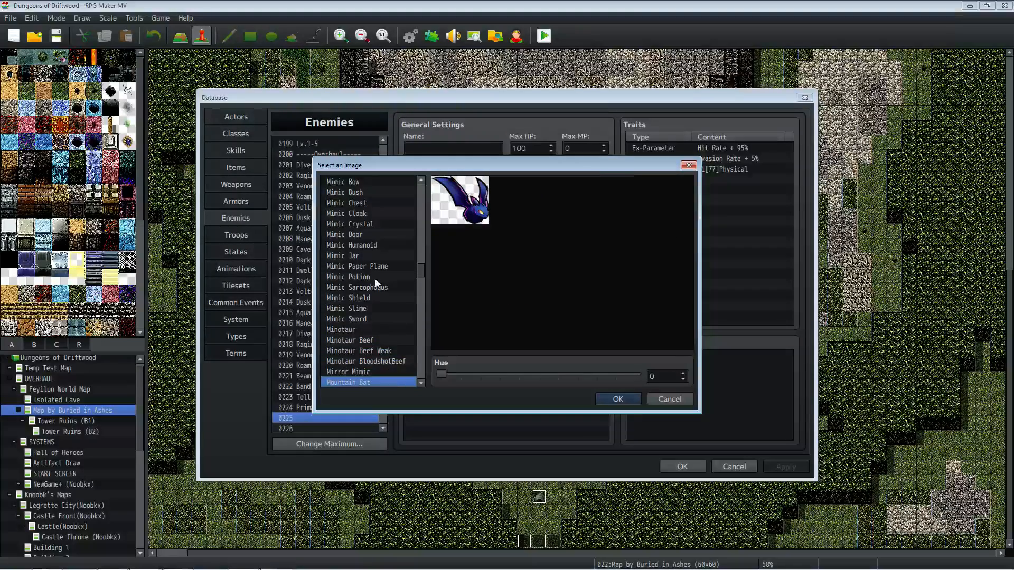
{"action": "key", "text": "Down"}
{"action": "key", "text": "Down"}
{"action": "key", "text": "Down"}
{"action": "key", "text": "Down"}
{"action": "key", "text": "Down"}
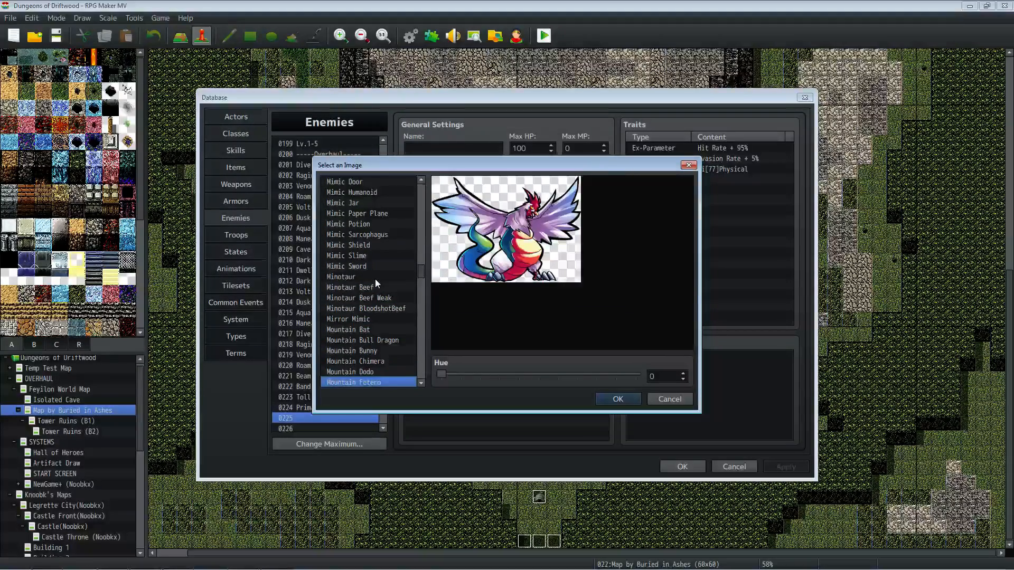
{"action": "key", "text": "Down"}
{"action": "key", "text": "Down"}
{"action": "key", "text": "Down"}
{"action": "key", "text": "Down"}
{"action": "key", "text": "Down"}
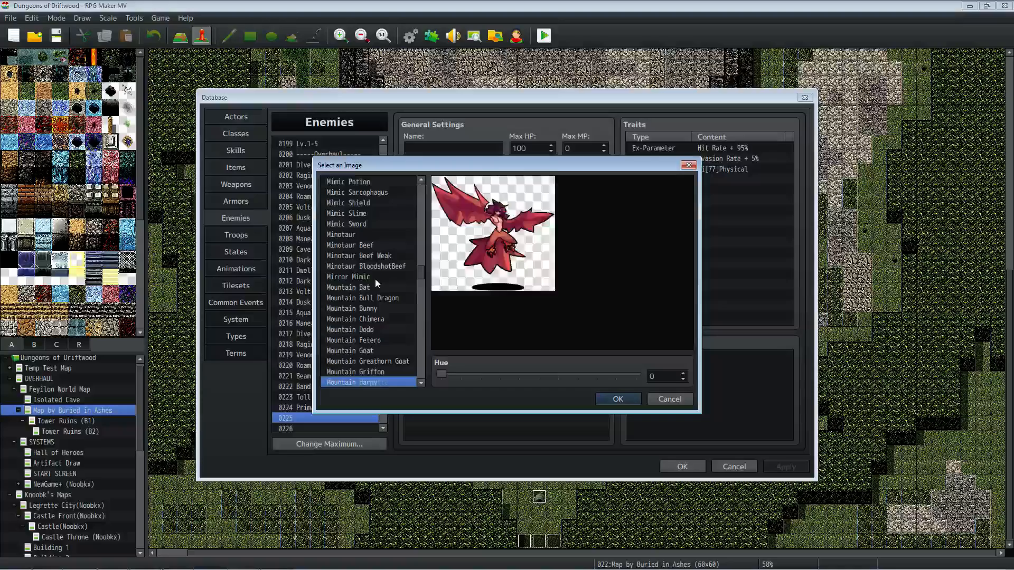
{"action": "key", "text": "Down"}
{"action": "key", "text": "Down"}
{"action": "key", "text": "Down"}
{"action": "key", "text": "Down"}
{"action": "key", "text": "Down"}
{"action": "key", "text": "Down"}
{"action": "key", "text": "Down"}
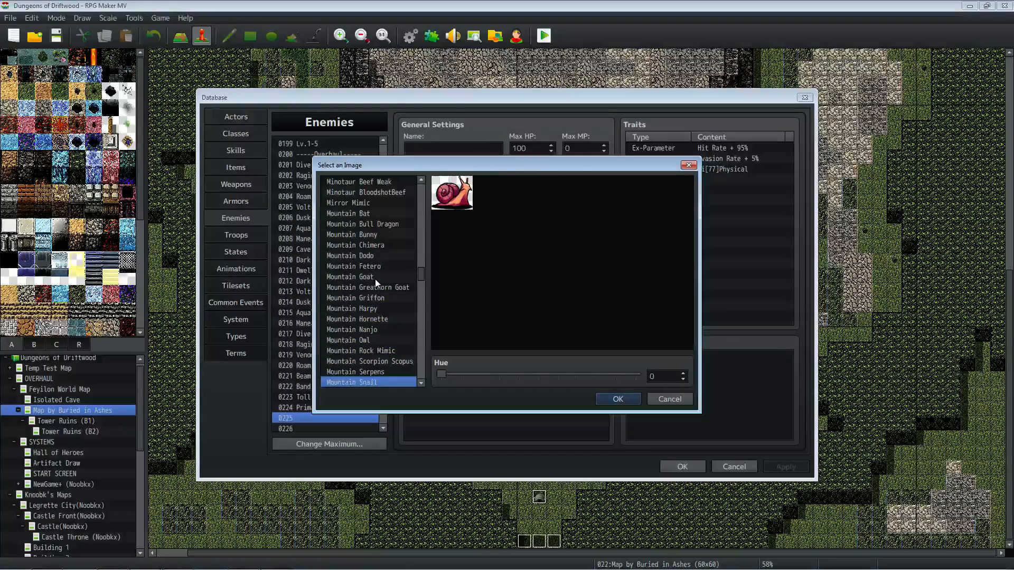
{"action": "key", "text": "Down"}
{"action": "key", "text": "Down"}
{"action": "key", "text": "Down"}
{"action": "key", "text": "Down"}
{"action": "key", "text": "Down"}
{"action": "key", "text": "Down"}
{"action": "key", "text": "Down"}
{"action": "key", "text": "Down"}
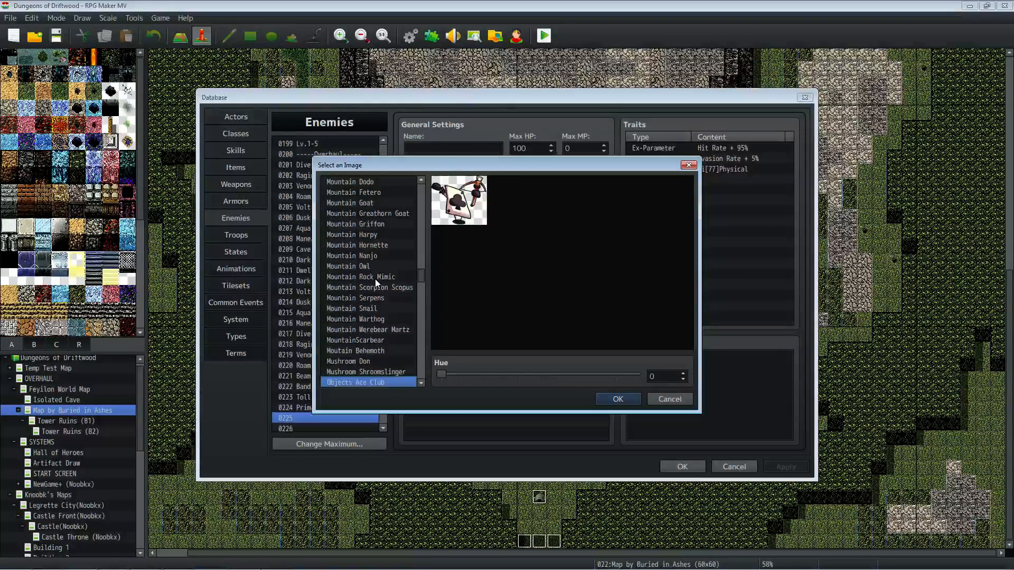
{"action": "key", "text": "Down"}
{"action": "key", "text": "Down"}
{"action": "key", "text": "Down"}
{"action": "key", "text": "Down"}
{"action": "key", "text": "Down"}
{"action": "key", "text": "Down"}
{"action": "key", "text": "Down"}
{"action": "key", "text": "Down"}
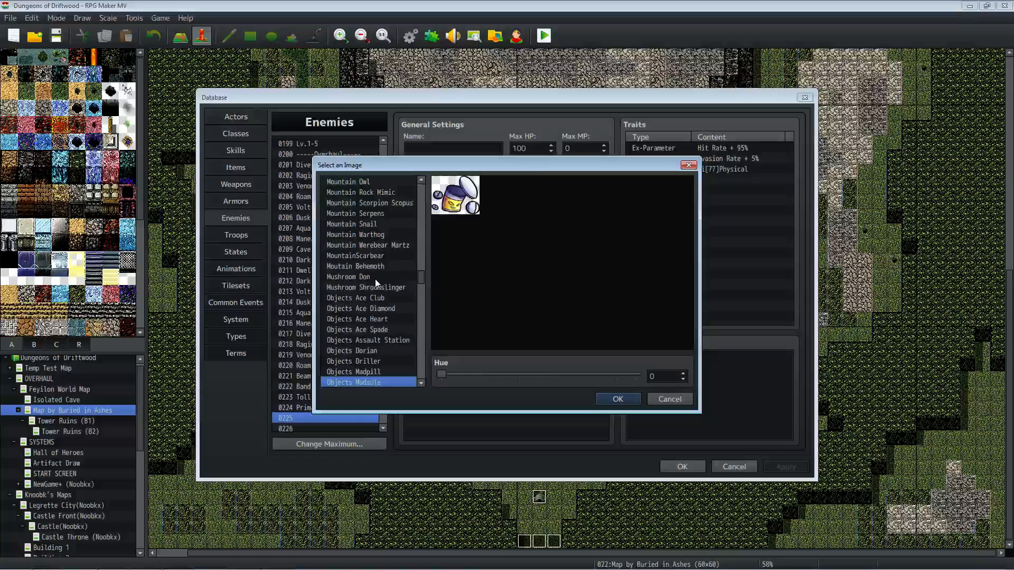
{"action": "key", "text": "Down"}
{"action": "key", "text": "Down"}
{"action": "key", "text": "Down"}
{"action": "key", "text": "Down"}
{"action": "key", "text": "Down"}
{"action": "key", "text": "Down"}
{"action": "key", "text": "Down"}
{"action": "key", "text": "Down"}
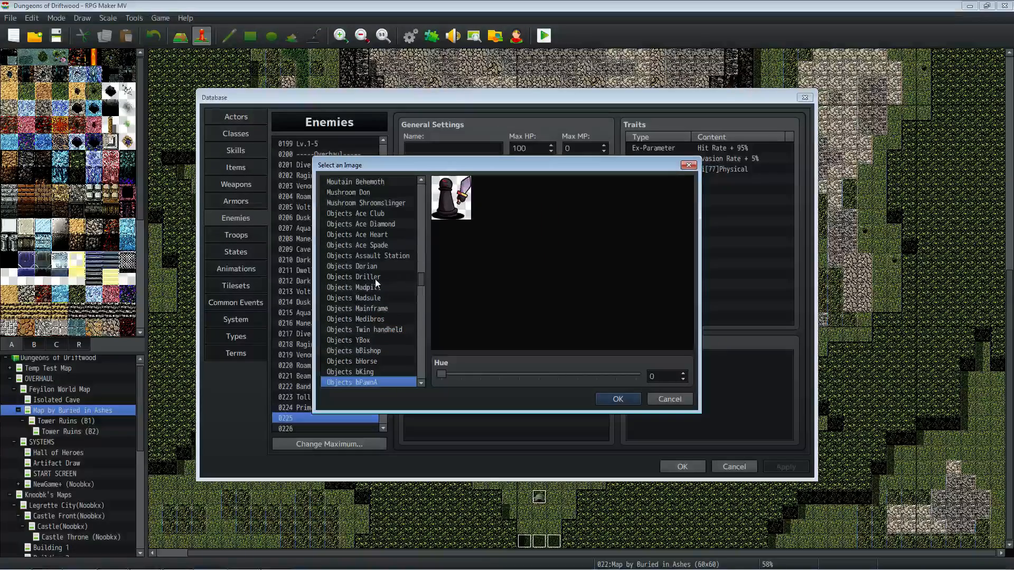
{"action": "key", "text": "Down"}
{"action": "key", "text": "Down"}
{"action": "key", "text": "Down"}
{"action": "key", "text": "Down"}
{"action": "key", "text": "Down"}
{"action": "key", "text": "Down"}
{"action": "key", "text": "Down"}
{"action": "key", "text": "Down"}
{"action": "key", "text": "Down"}
{"action": "key", "text": "Down"}
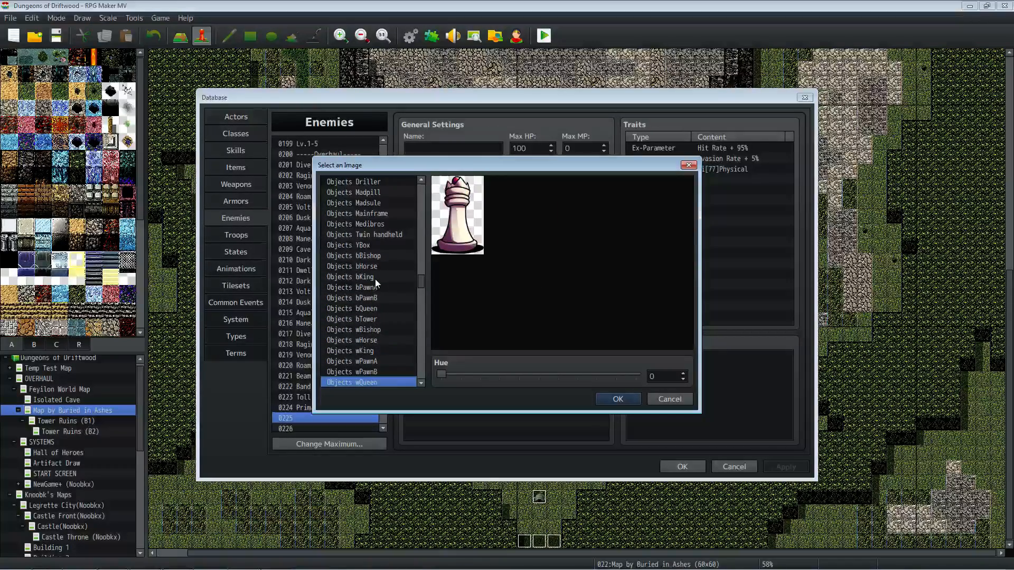
{"action": "key", "text": "Down"}
{"action": "key", "text": "Down"}
{"action": "key", "text": "Down"}
{"action": "key", "text": "Down"}
{"action": "key", "text": "Down"}
{"action": "key", "text": "Down"}
{"action": "key", "text": "Down"}
{"action": "key", "text": "Down"}
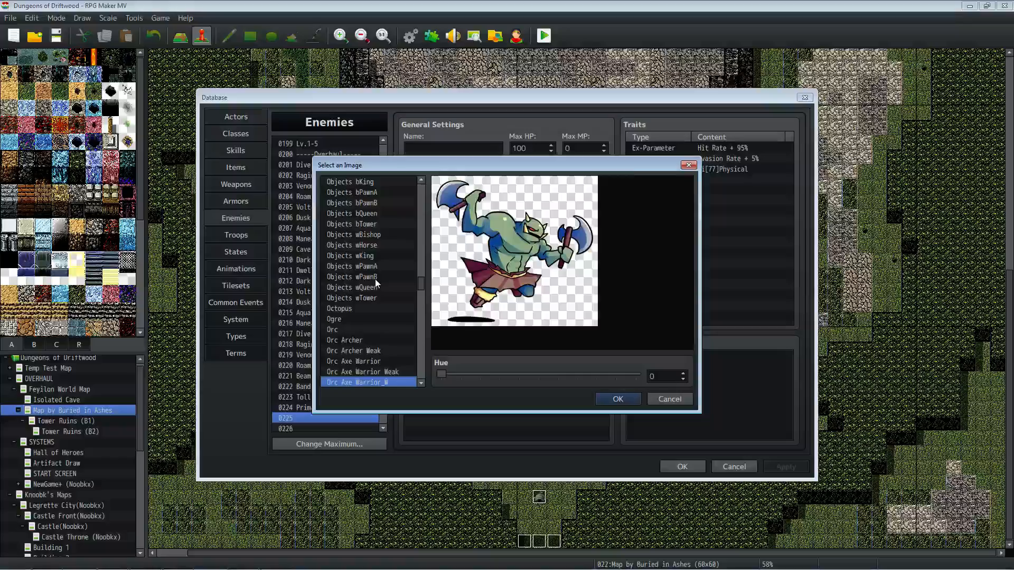
{"action": "key", "text": "Down"}
{"action": "key", "text": "Down"}
{"action": "key", "text": "Down"}
{"action": "key", "text": "Down"}
{"action": "key", "text": "Down"}
{"action": "key", "text": "Down"}
{"action": "key", "text": "Down"}
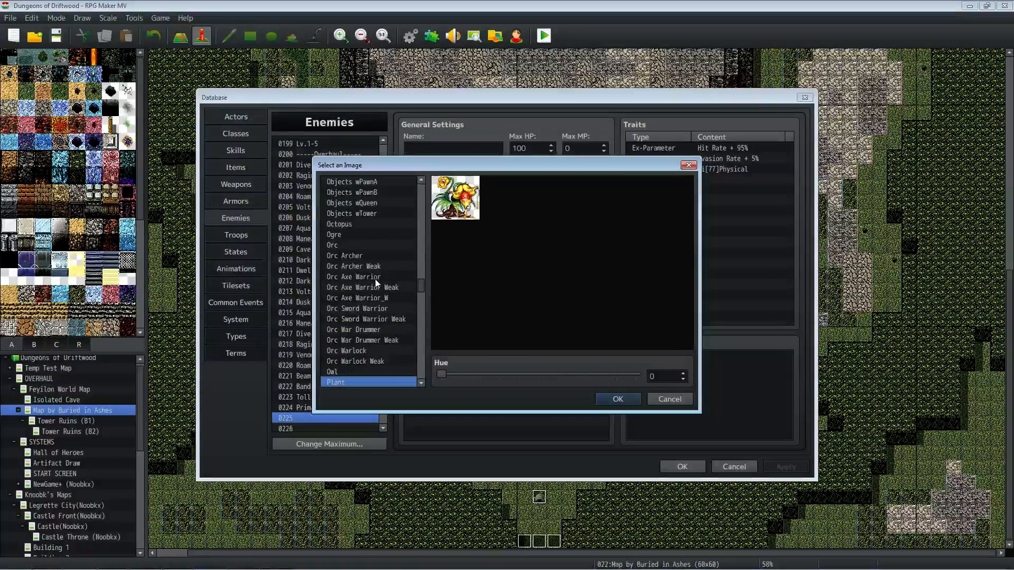
{"action": "key", "text": "Down"}
{"action": "key", "text": "Down"}
{"action": "key", "text": "Down"}
{"action": "key", "text": "Down"}
{"action": "key", "text": "Down"}
{"action": "key", "text": "Down"}
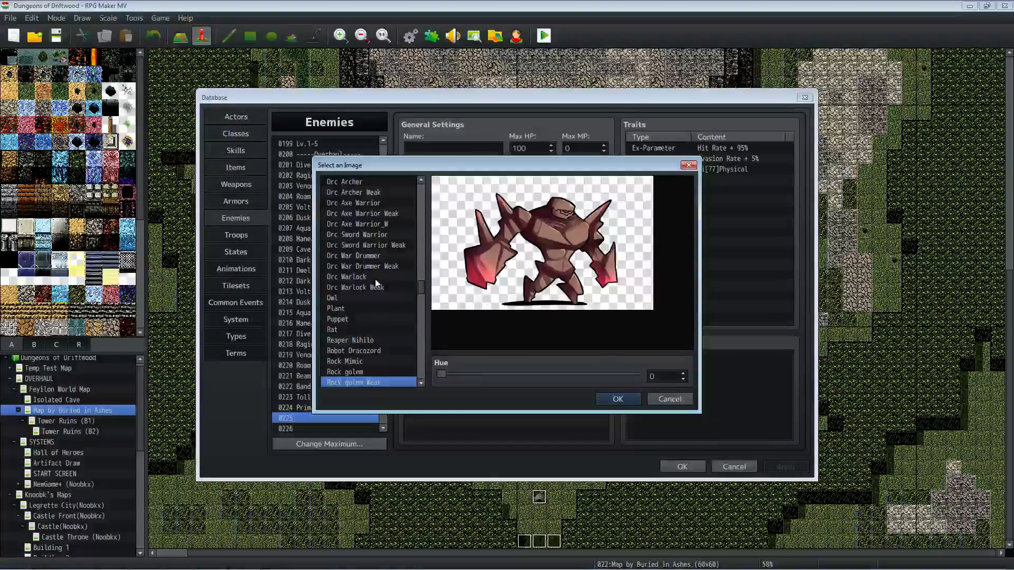
{"action": "key", "text": "Down"}
{"action": "key", "text": "Down"}
{"action": "key", "text": "Down"}
{"action": "key", "text": "Up"}
{"action": "key", "text": "Up"}
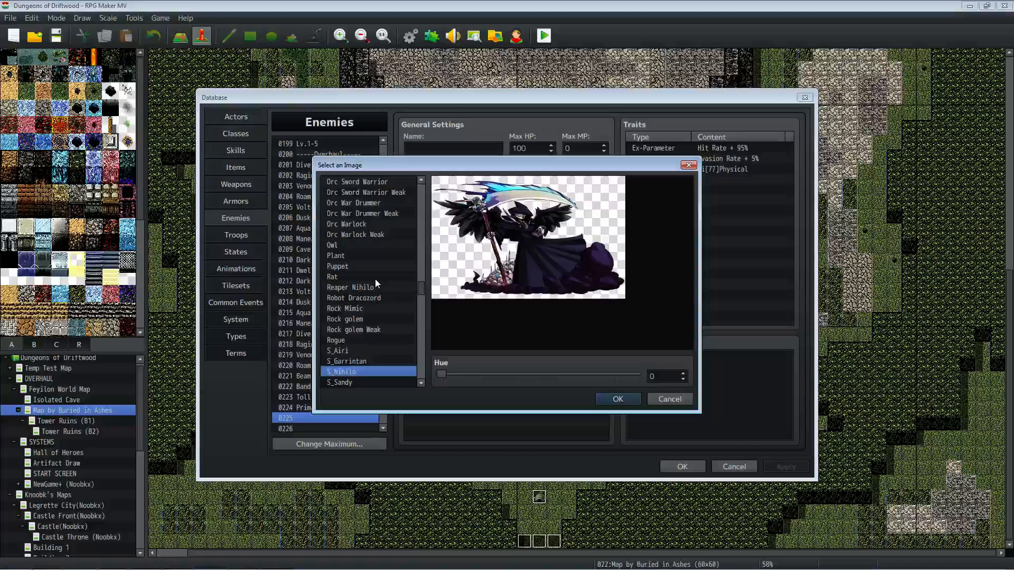
{"action": "key", "text": "Down"}
{"action": "key", "text": "Up"}
{"action": "key", "text": "Down"}
{"action": "key", "text": "Down"}
{"action": "key", "text": "Down"}
{"action": "key", "text": "Up"}
{"action": "key", "text": "Down"}
{"action": "key", "text": "Down"}
{"action": "key", "text": "Down"}
{"action": "key", "text": "Down"}
{"action": "key", "text": "Down"}
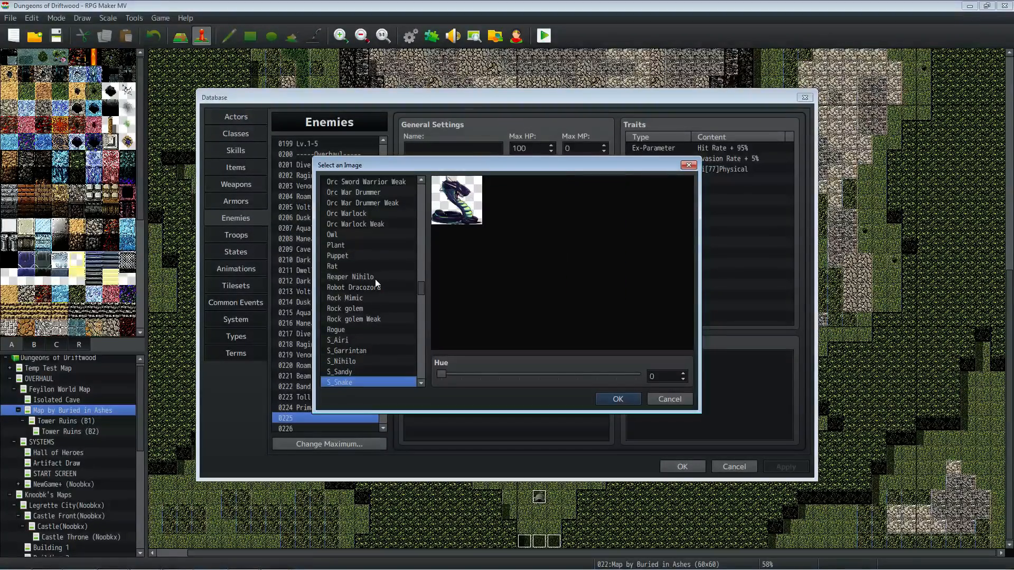
{"action": "key", "text": "Down"}
{"action": "key", "text": "Down"}
{"action": "key", "text": "Down"}
{"action": "key", "text": "Down"}
{"action": "key", "text": "Down"}
{"action": "key", "text": "Down"}
{"action": "key", "text": "Down"}
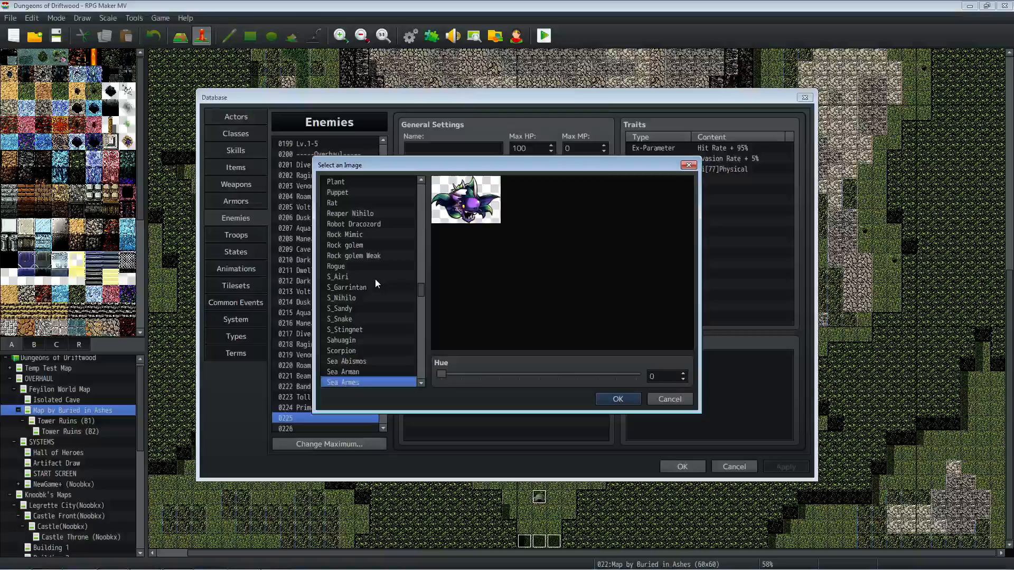
{"action": "key", "text": "Down"}
{"action": "key", "text": "Down"}
{"action": "key", "text": "Down"}
{"action": "key", "text": "Down"}
{"action": "key", "text": "Down"}
{"action": "key", "text": "Down"}
{"action": "key", "text": "Down"}
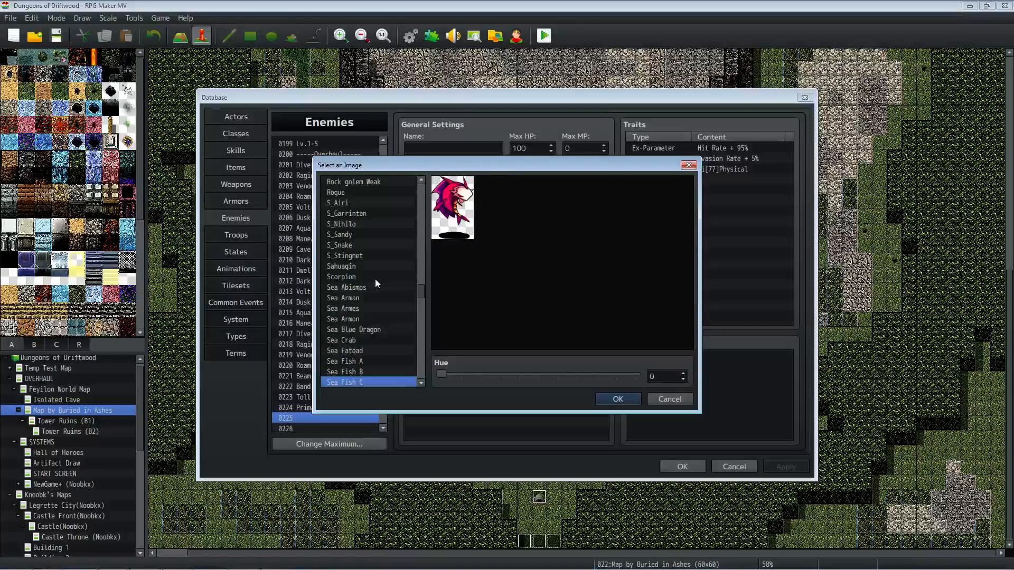
{"action": "key", "text": "Down"}
{"action": "key", "text": "Down"}
{"action": "key", "text": "Down"}
{"action": "key", "text": "Down"}
{"action": "key", "text": "Down"}
{"action": "key", "text": "Down"}
{"action": "key", "text": "Down"}
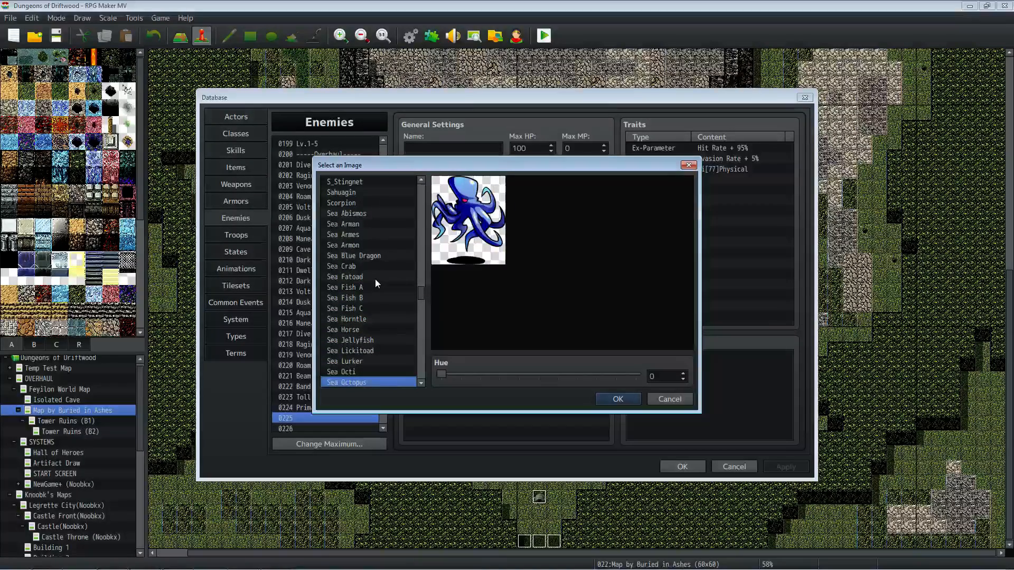
Step: Preview the battler images from Sea Piranos through Zsalaras Dragon Emperor for enemy 0225
{"action": "key", "text": "Down"}
{"action": "key", "text": "Down"}
{"action": "key", "text": "Down"}
{"action": "key", "text": "Down"}
{"action": "key", "text": "Down"}
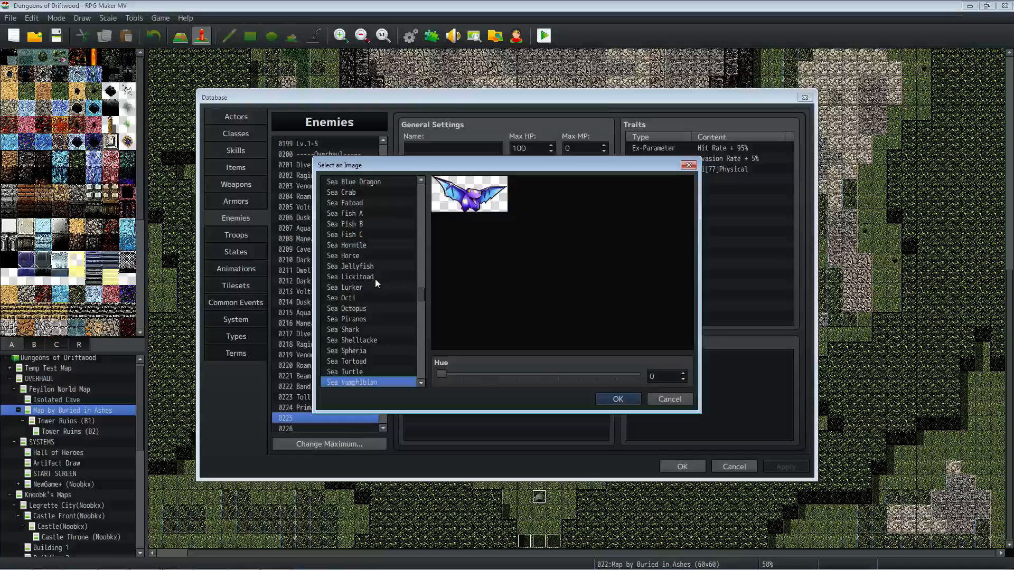
{"action": "key", "text": "Down"}
{"action": "key", "text": "Down"}
{"action": "key", "text": "Down"}
{"action": "key", "text": "Down"}
{"action": "key", "text": "Down"}
{"action": "key", "text": "Down"}
{"action": "key", "text": "Down"}
{"action": "key", "text": "Down"}
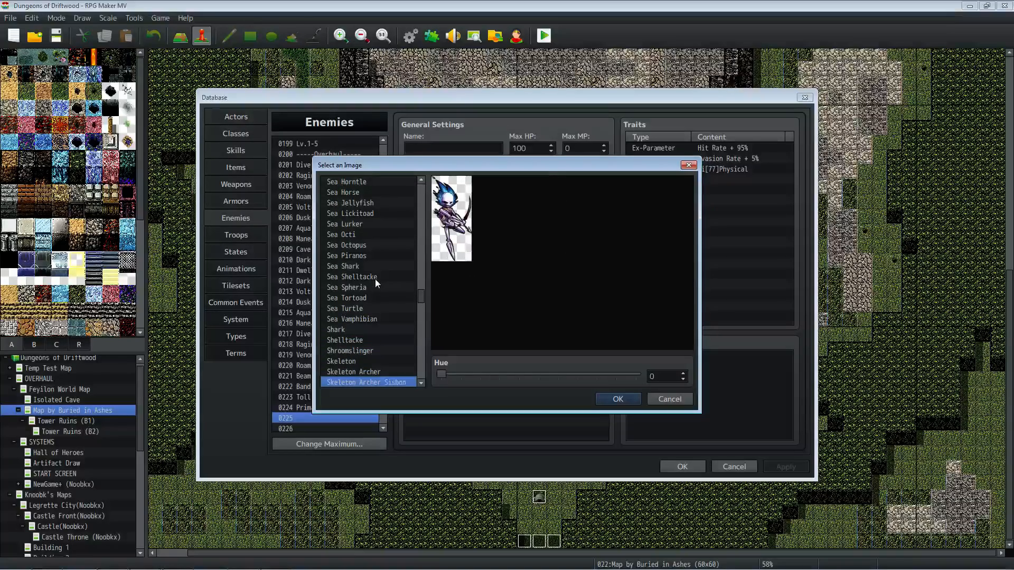
{"action": "key", "text": "Down"}
{"action": "key", "text": "Down"}
{"action": "key", "text": "Down"}
{"action": "key", "text": "Down"}
{"action": "key", "text": "Down"}
{"action": "key", "text": "Down"}
{"action": "key", "text": "Down"}
{"action": "key", "text": "Down"}
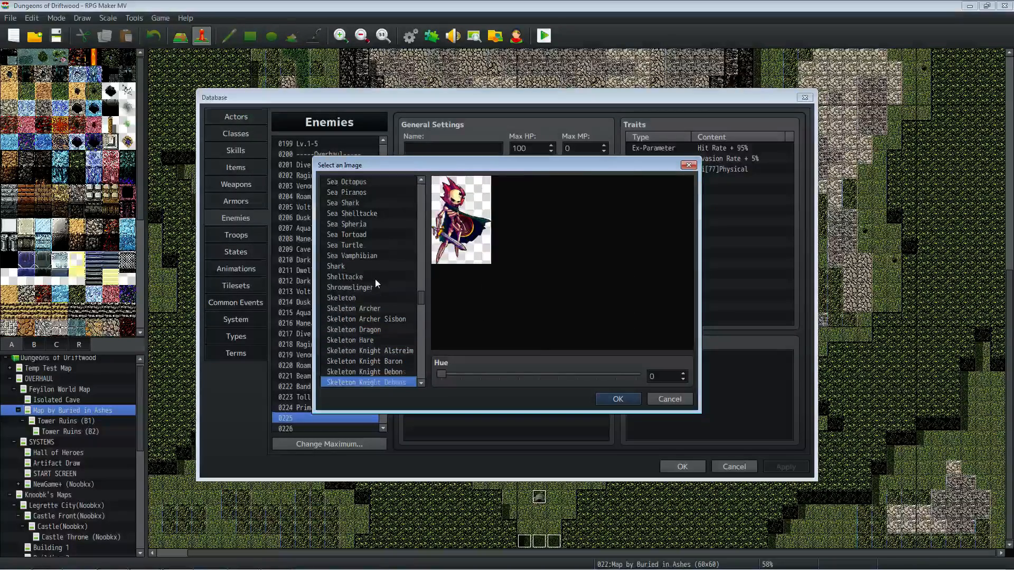
{"action": "key", "text": "Down"}
{"action": "key", "text": "Down"}
{"action": "key", "text": "Down"}
{"action": "key", "text": "Down"}
{"action": "key", "text": "Down"}
{"action": "key", "text": "Down"}
{"action": "key", "text": "Down"}
{"action": "key", "text": "Down"}
{"action": "key", "text": "Down"}
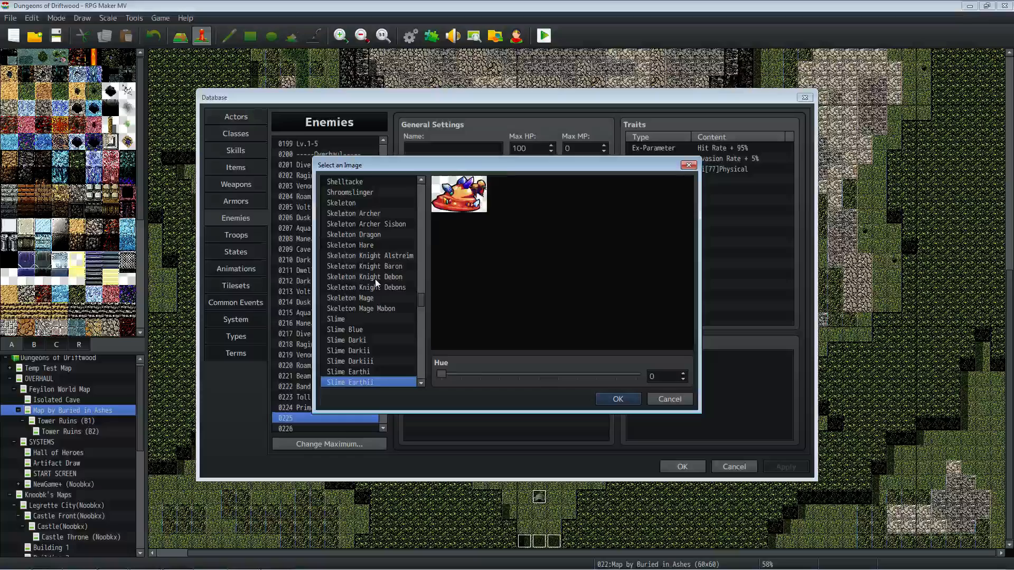
{"action": "key", "text": "Down"}
{"action": "key", "text": "Down"}
{"action": "key", "text": "Down"}
{"action": "key", "text": "Down"}
{"action": "key", "text": "Down"}
{"action": "key", "text": "Down"}
{"action": "key", "text": "Down"}
{"action": "key", "text": "Down"}
{"action": "key", "text": "Down"}
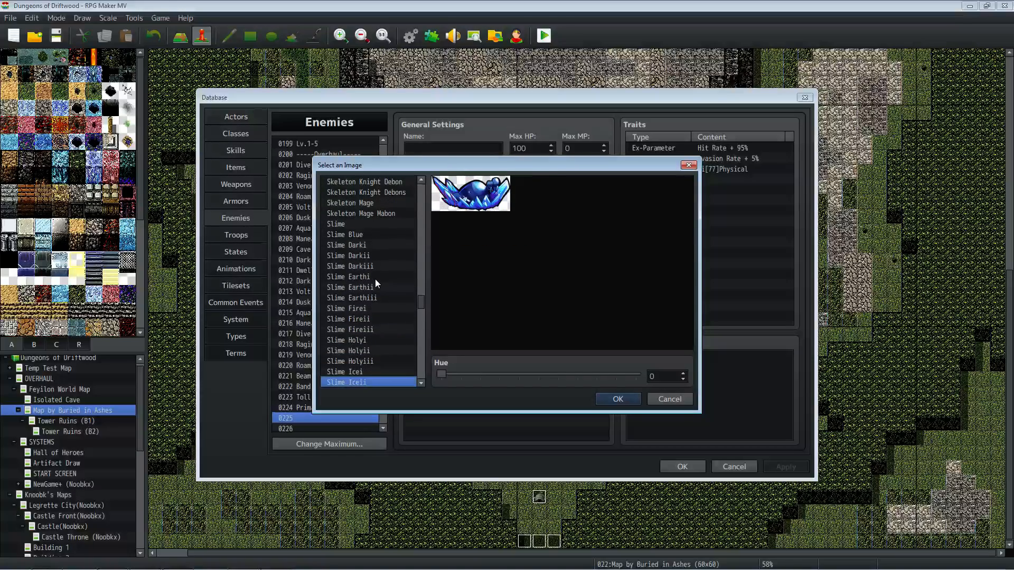
{"action": "key", "text": "Down"}
{"action": "key", "text": "Down"}
{"action": "key", "text": "Down"}
{"action": "key", "text": "Down"}
{"action": "key", "text": "Down"}
{"action": "key", "text": "Down"}
{"action": "key", "text": "Down"}
{"action": "key", "text": "Down"}
{"action": "key", "text": "Down"}
{"action": "key", "text": "Down"}
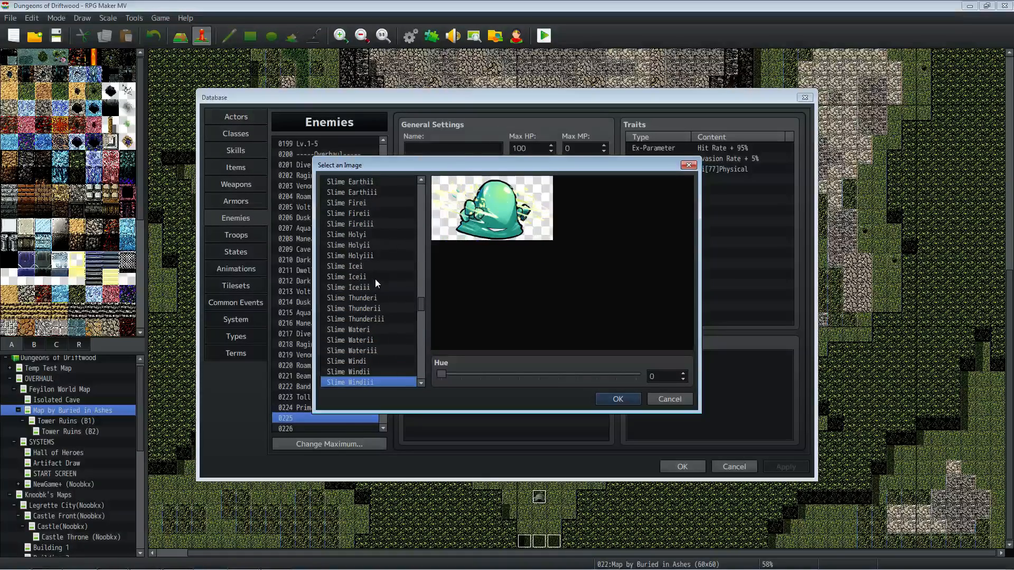
{"action": "key", "text": "Down"}
{"action": "key", "text": "Down"}
{"action": "key", "text": "Down"}
{"action": "key", "text": "Down"}
{"action": "key", "text": "Down"}
{"action": "key", "text": "Down"}
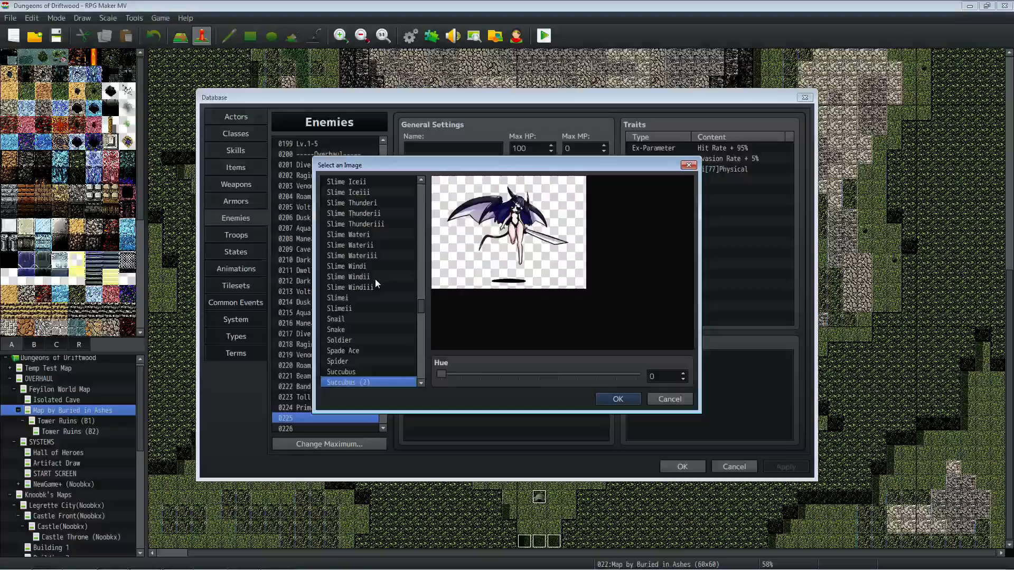
{"action": "key", "text": "Down"}
{"action": "key", "text": "Down"}
{"action": "key", "text": "Down"}
{"action": "key", "text": "Down"}
{"action": "key", "text": "Down"}
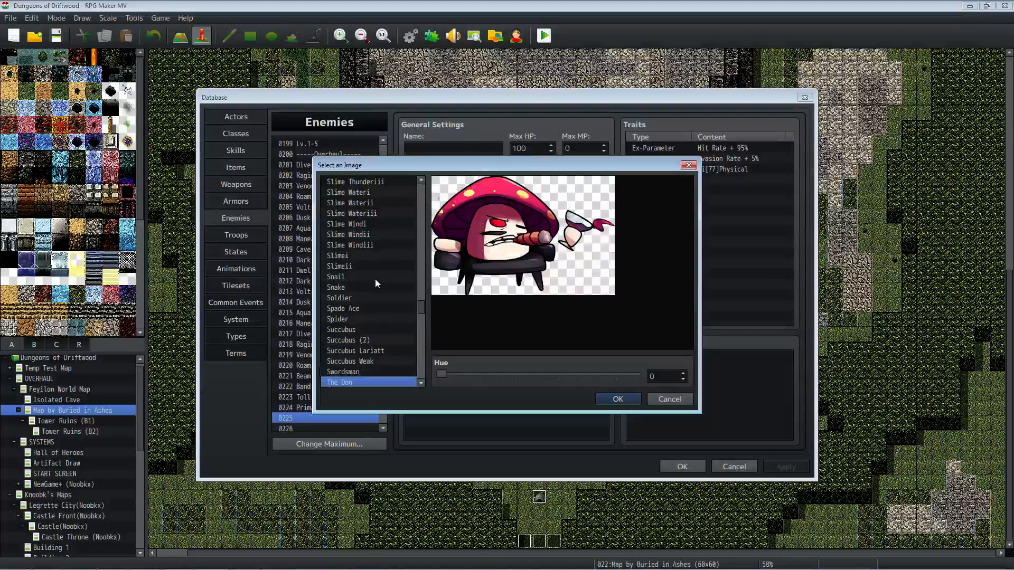
{"action": "key", "text": "Down"}
{"action": "key", "text": "Down"}
{"action": "key", "text": "Down"}
{"action": "key", "text": "Down"}
{"action": "key", "text": "Down"}
{"action": "key", "text": "Down"}
{"action": "key", "text": "Down"}
{"action": "key", "text": "Down"}
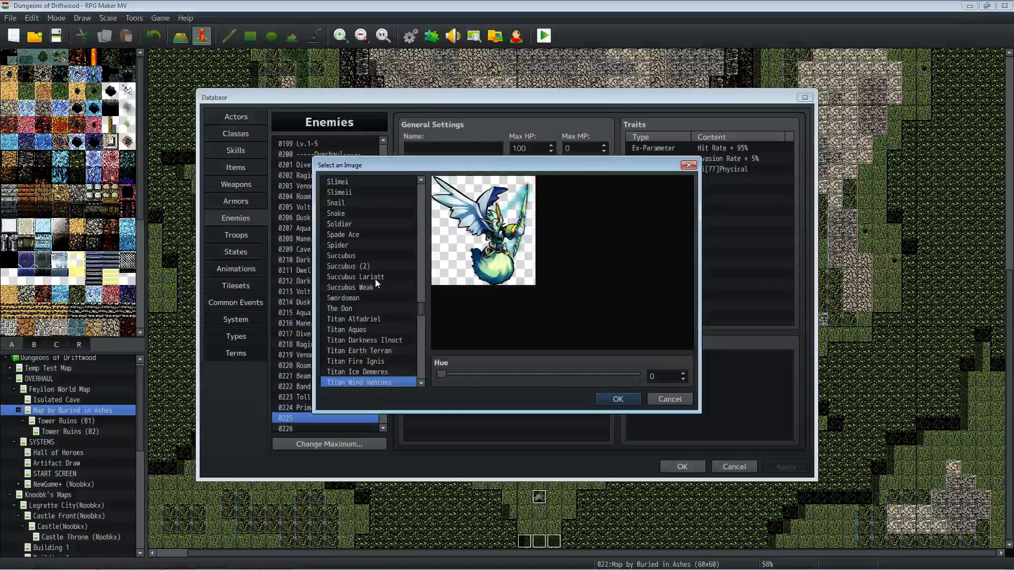
{"action": "key", "text": "Down"}
{"action": "key", "text": "Down"}
{"action": "key", "text": "Down"}
{"action": "key", "text": "Down"}
{"action": "key", "text": "Down"}
{"action": "key", "text": "Down"}
{"action": "key", "text": "Down"}
{"action": "key", "text": "Down"}
{"action": "key", "text": "Down"}
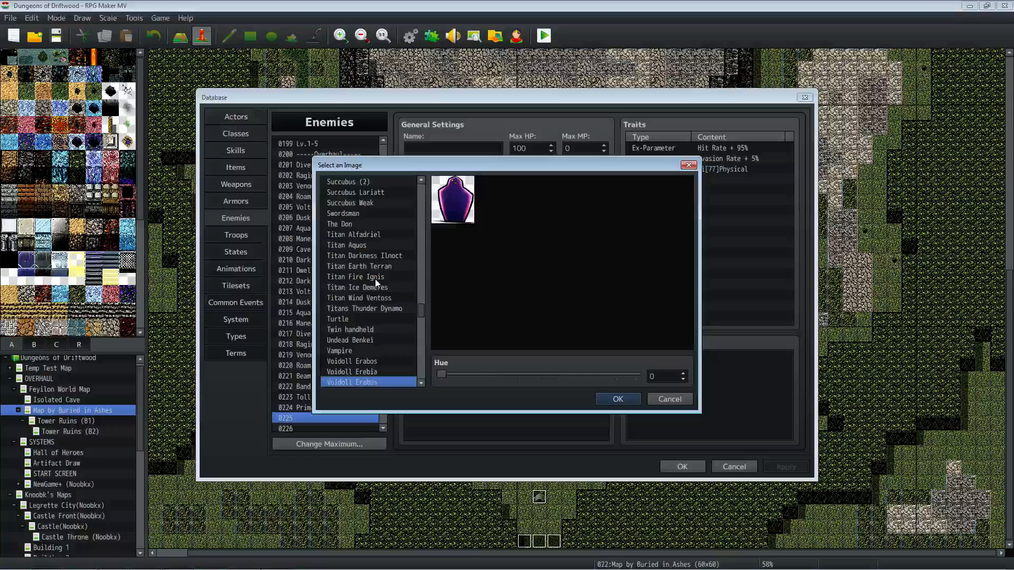
{"action": "key", "text": "Down"}
{"action": "key", "text": "Down"}
{"action": "key", "text": "Down"}
{"action": "key", "text": "Down"}
{"action": "key", "text": "Down"}
{"action": "key", "text": "Down"}
{"action": "key", "text": "Down"}
{"action": "key", "text": "Down"}
{"action": "key", "text": "Down"}
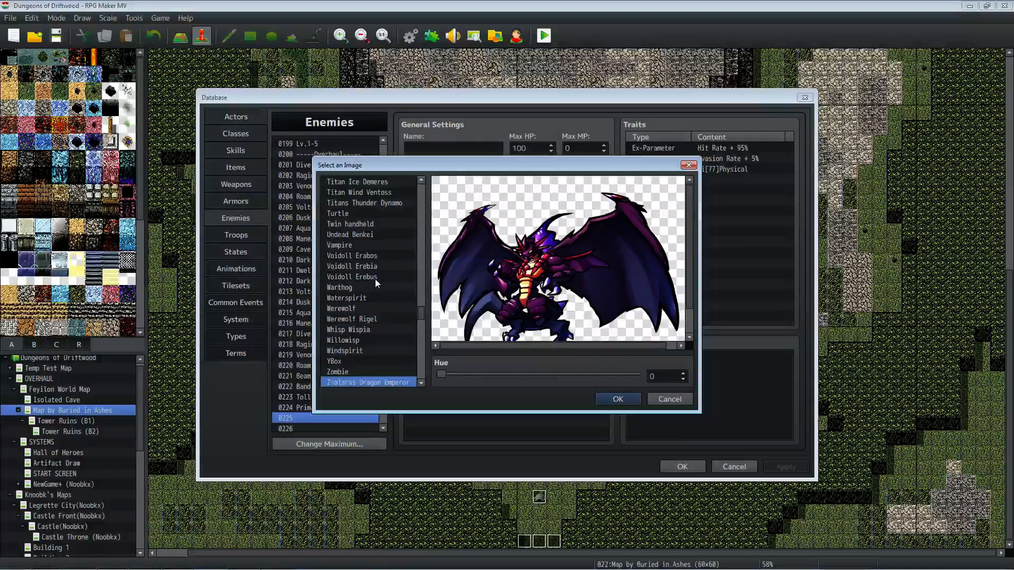
Step: Preview the battler images from aihoto-worm through the deus-machina entries, and return to demonw10 for another look
{"action": "key", "text": "Down"}
{"action": "key", "text": "Down"}
{"action": "key", "text": "Down"}
{"action": "key", "text": "Down"}
{"action": "key", "text": "Down"}
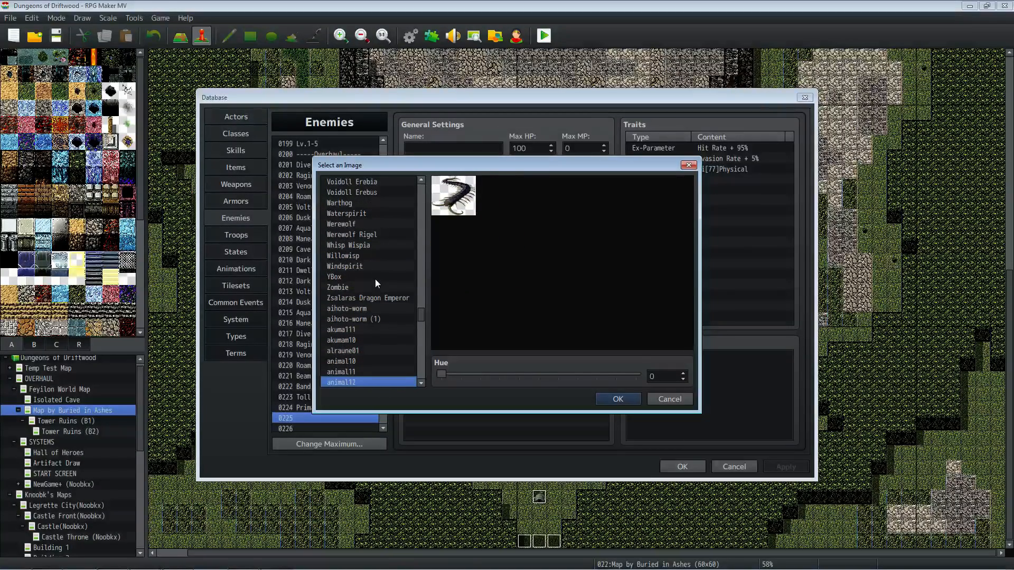
{"action": "key", "text": "Up"}
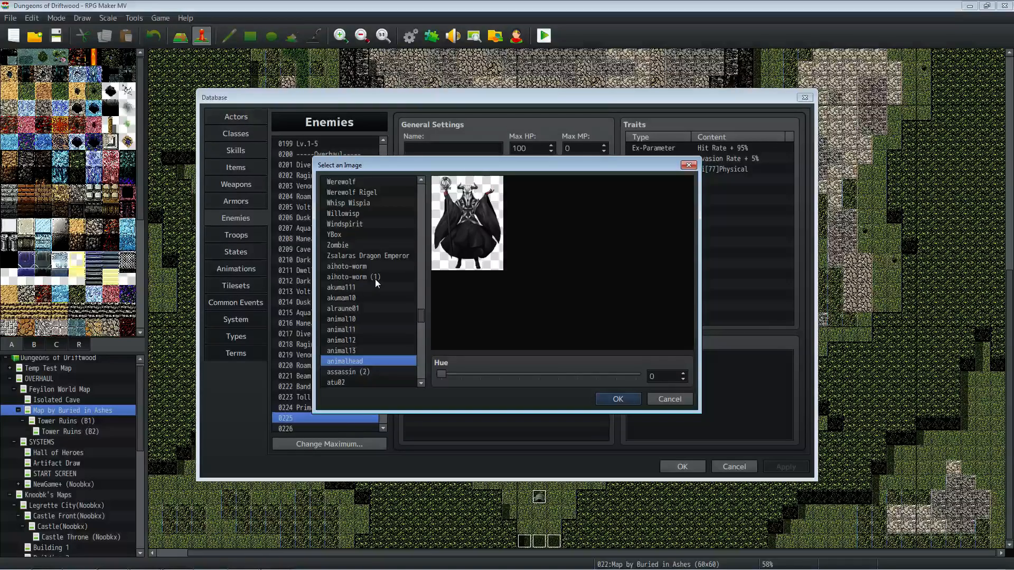
{"action": "key", "text": "Down"}
{"action": "key", "text": "Down"}
{"action": "key", "text": "Down"}
{"action": "key", "text": "Down"}
{"action": "key", "text": "Down"}
{"action": "key", "text": "Down"}
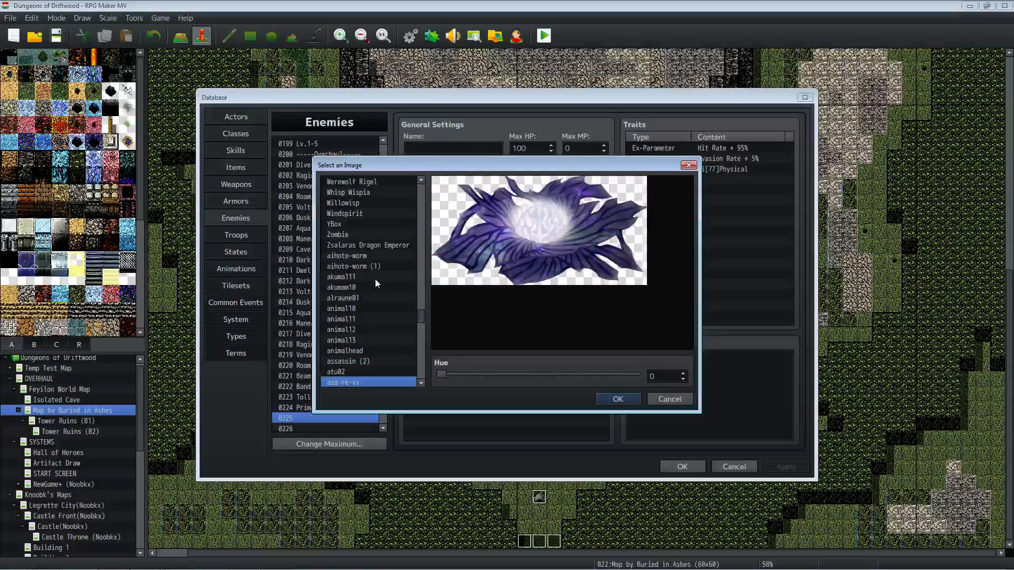
{"action": "key", "text": "Down"}
{"action": "key", "text": "Down"}
{"action": "key", "text": "Down"}
{"action": "key", "text": "Down"}
{"action": "key", "text": "Down"}
{"action": "key", "text": "Down"}
{"action": "key", "text": "Down"}
{"action": "key", "text": "Down"}
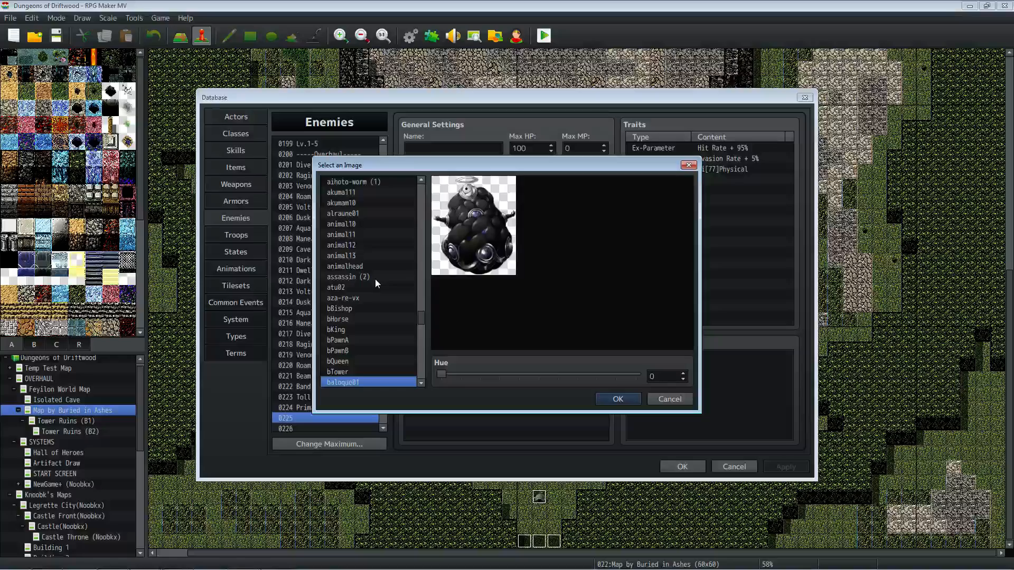
{"action": "key", "text": "Down"}
{"action": "key", "text": "Down"}
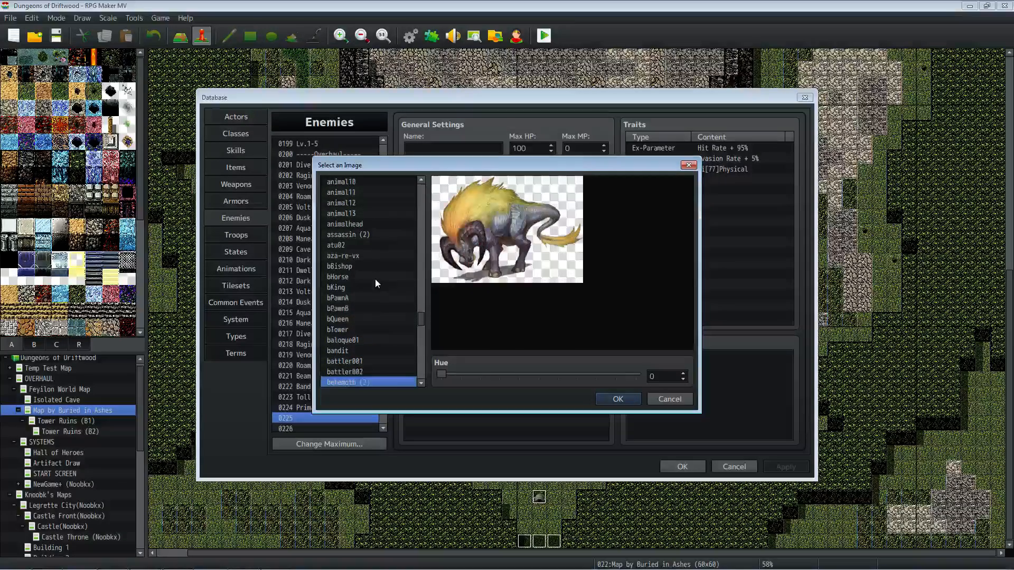
{"action": "key", "text": "Up"}
{"action": "key", "text": "Down"}
{"action": "key", "text": "Down"}
{"action": "key", "text": "Down"}
{"action": "key", "text": "Down"}
{"action": "key", "text": "Down"}
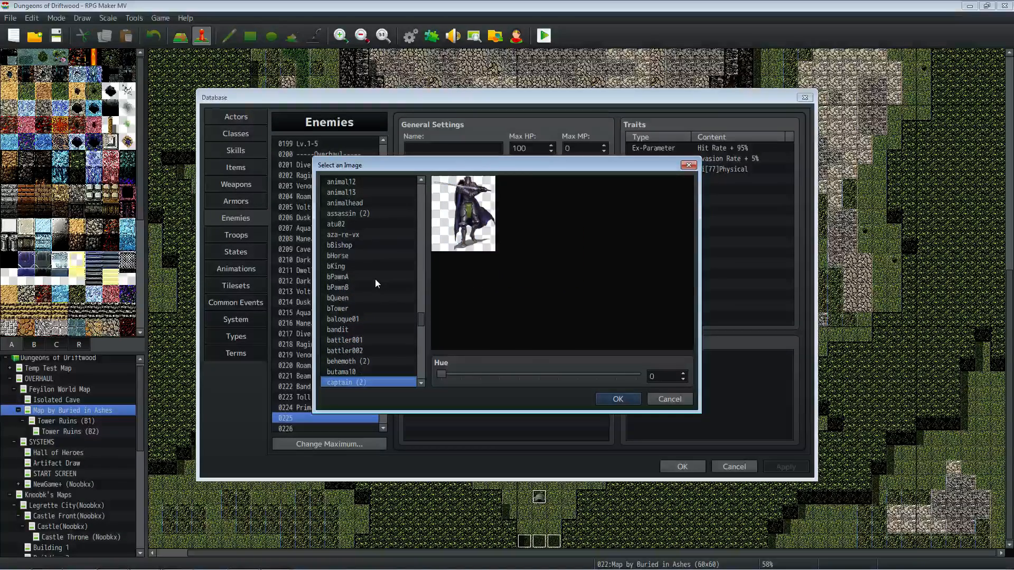
{"action": "key", "text": "Down"}
{"action": "key", "text": "Up"}
{"action": "key", "text": "Down"}
{"action": "key", "text": "Up"}
{"action": "key", "text": "Down"}
{"action": "key", "text": "Down"}
{"action": "key", "text": "Down"}
{"action": "key", "text": "Down"}
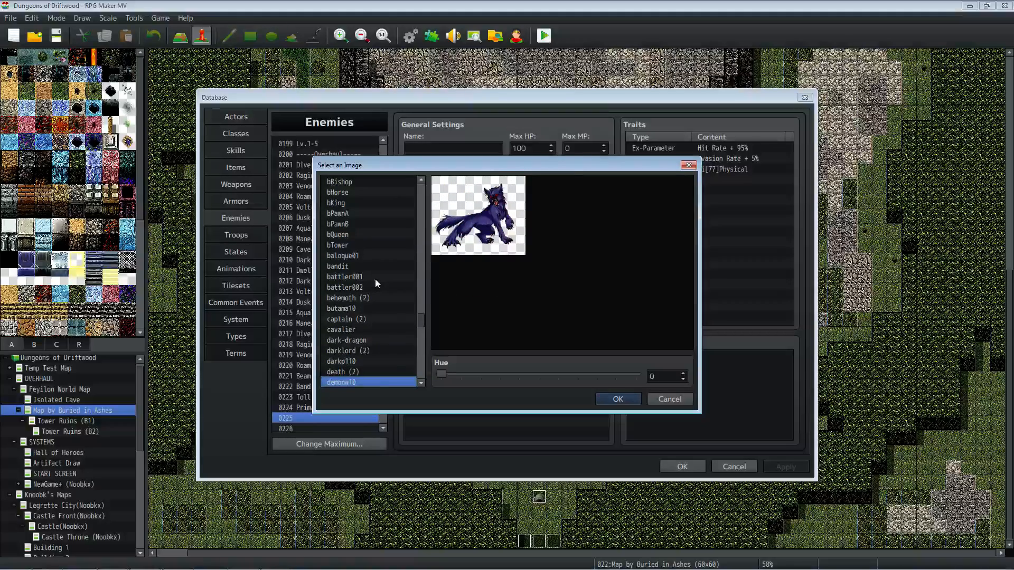
{"action": "key", "text": "Up"}
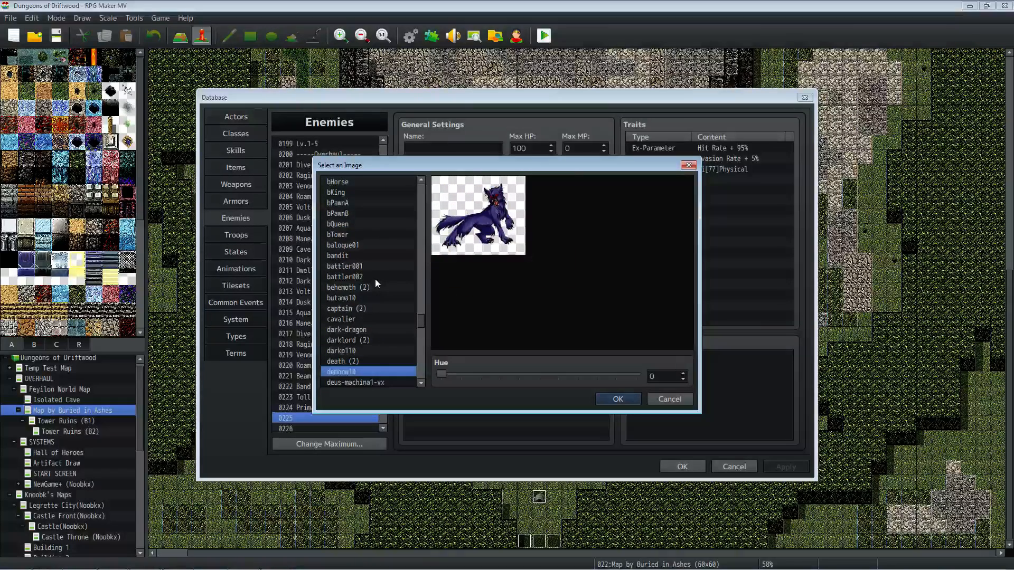
{"action": "key", "text": "Down"}
{"action": "key", "text": "Down"}
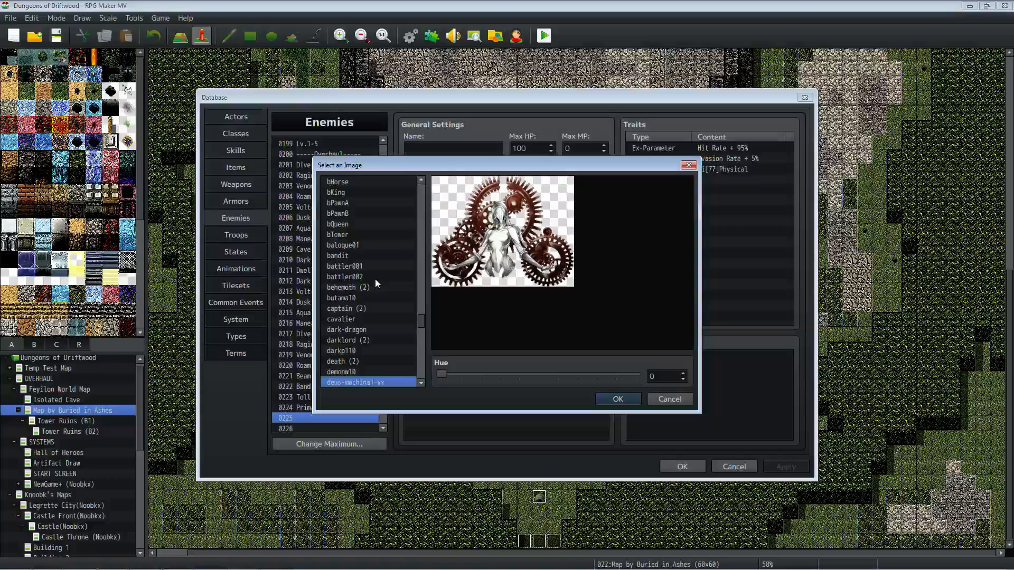
{"action": "key", "text": "Up"}
{"action": "key", "text": "Up"}
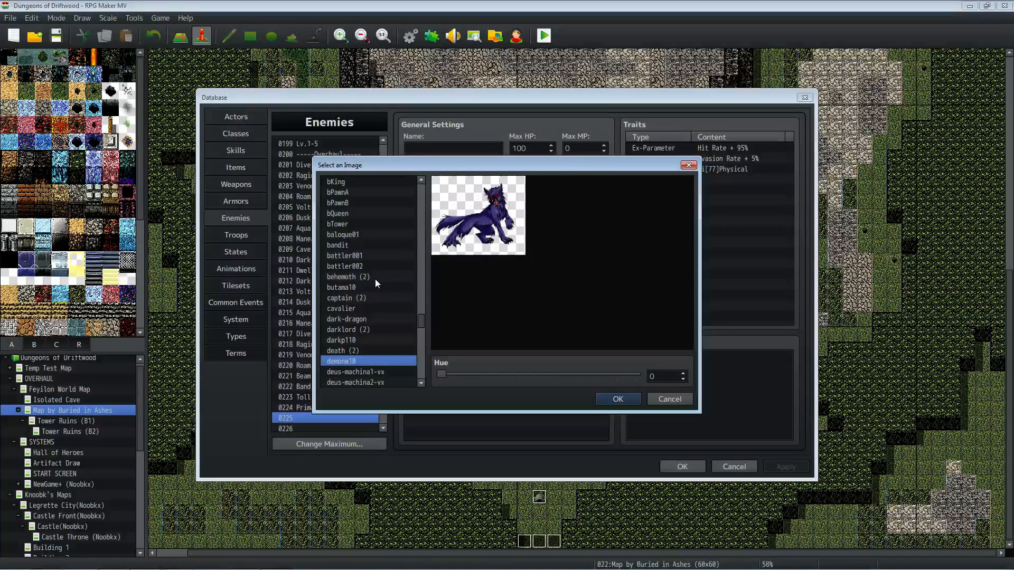
Step: Preview the battler images from deus-machina1-vx through ghost (2) for enemy 0225
{"action": "key", "text": "Down"}
{"action": "key", "text": "Down"}
{"action": "key", "text": "Down"}
{"action": "key", "text": "Down"}
{"action": "key", "text": "Down"}
{"action": "key", "text": "Down"}
{"action": "key", "text": "Down"}
{"action": "key", "text": "Down"}
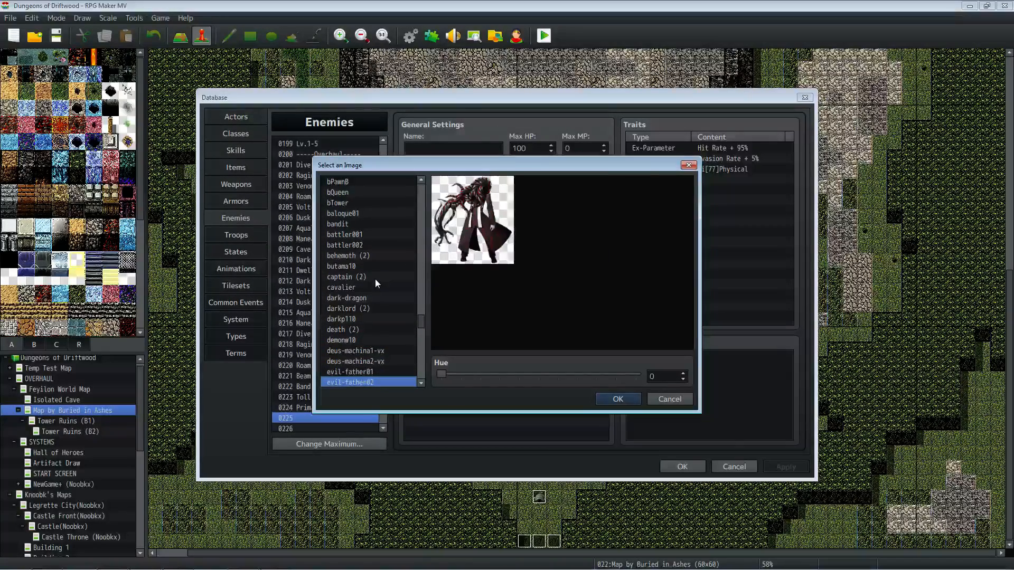
{"action": "key", "text": "Down"}
{"action": "key", "text": "Down"}
{"action": "key", "text": "Down"}
{"action": "key", "text": "Down"}
{"action": "key", "text": "Down"}
{"action": "key", "text": "Down"}
{"action": "key", "text": "Down"}
{"action": "key", "text": "Down"}
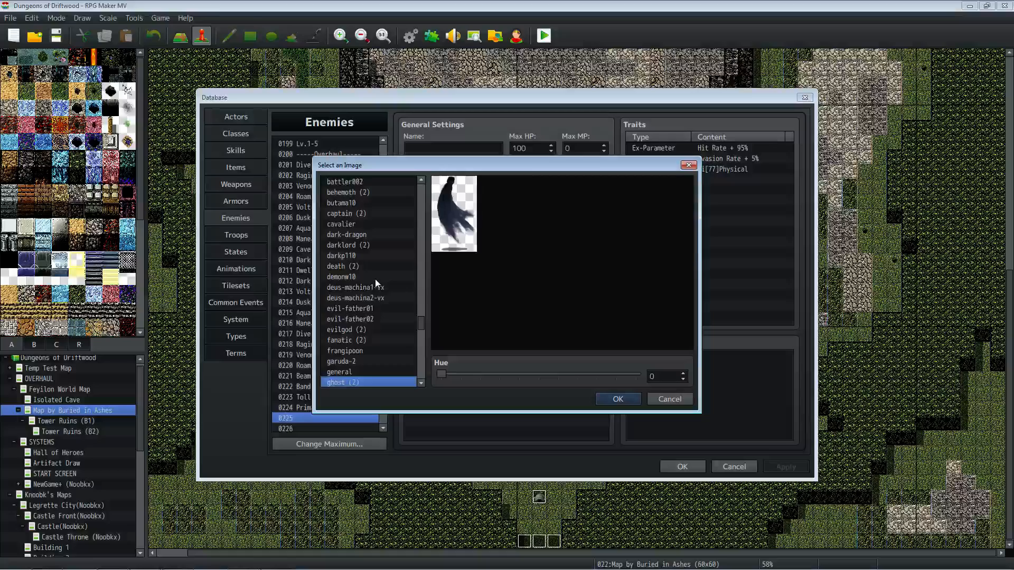
Step: Preview the battler images from goki1s10 through hopper-re01, rechecking the hebi1y10 and honey01 entries
{"action": "key", "text": "Down"}
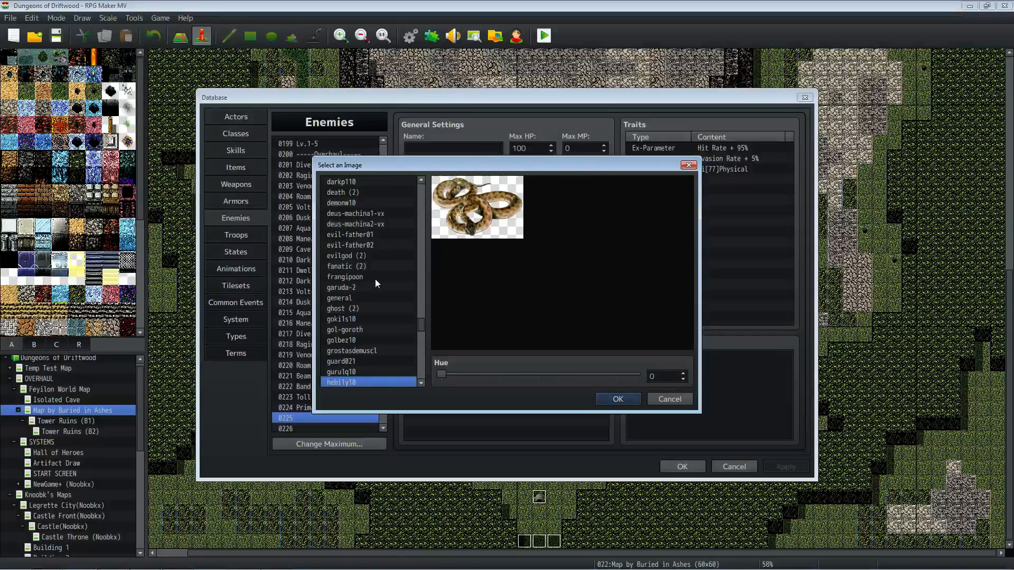
{"action": "key", "text": "Up"}
{"action": "key", "text": "Down"}
{"action": "key", "text": "Down"}
{"action": "key", "text": "Up"}
{"action": "key", "text": "Down"}
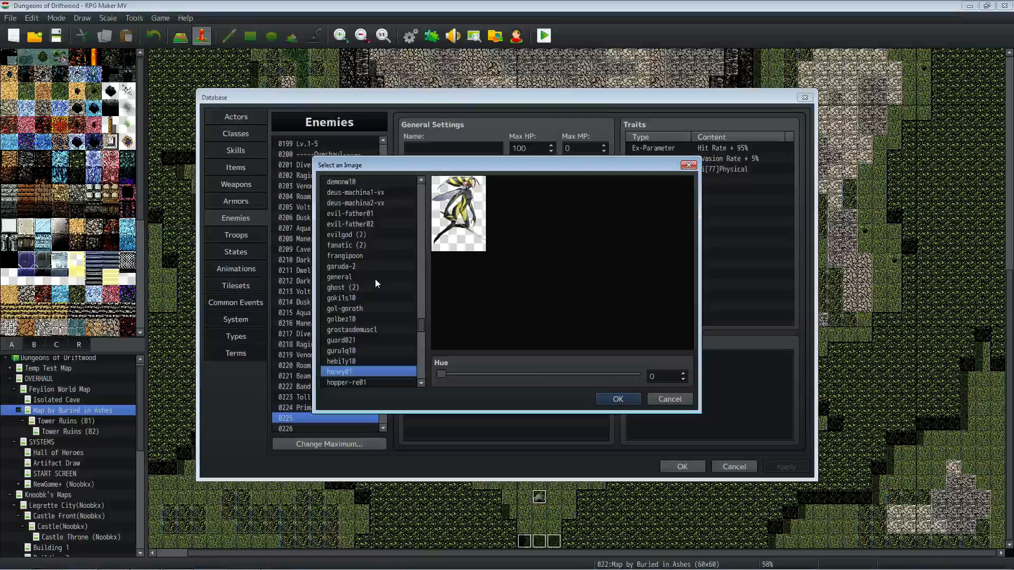
{"action": "key", "text": "Down"}
{"action": "key", "text": "Down"}
{"action": "key", "text": "Down"}
{"action": "key", "text": "Down"}
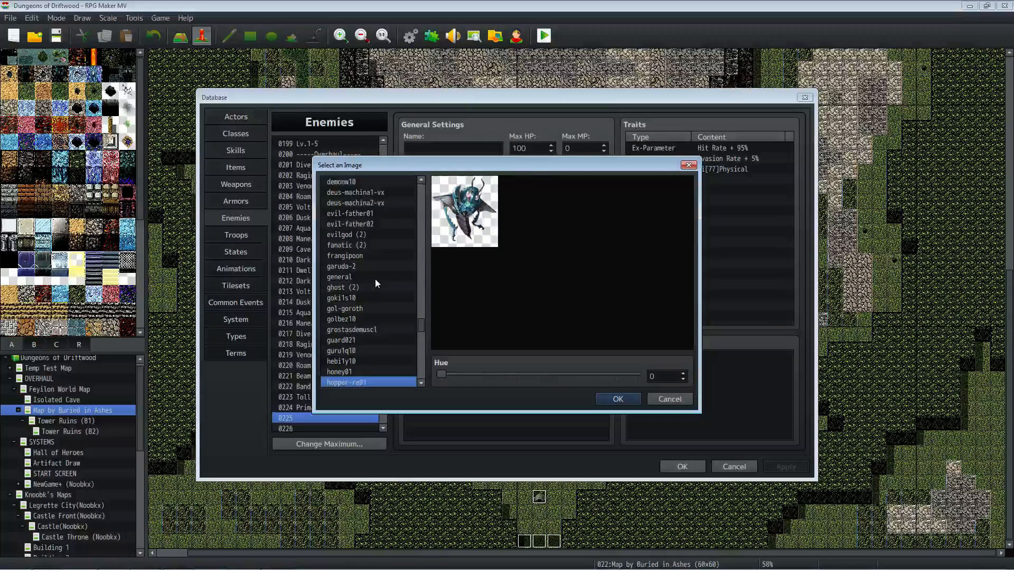
Step: Preview the battler images from human010 through mement-mori for enemy 0225
{"action": "key", "text": "Down"}
{"action": "key", "text": "Down"}
{"action": "key", "text": "Down"}
{"action": "key", "text": "Down"}
{"action": "key", "text": "Down"}
{"action": "key", "text": "Down"}
{"action": "key", "text": "Down"}
{"action": "key", "text": "Down"}
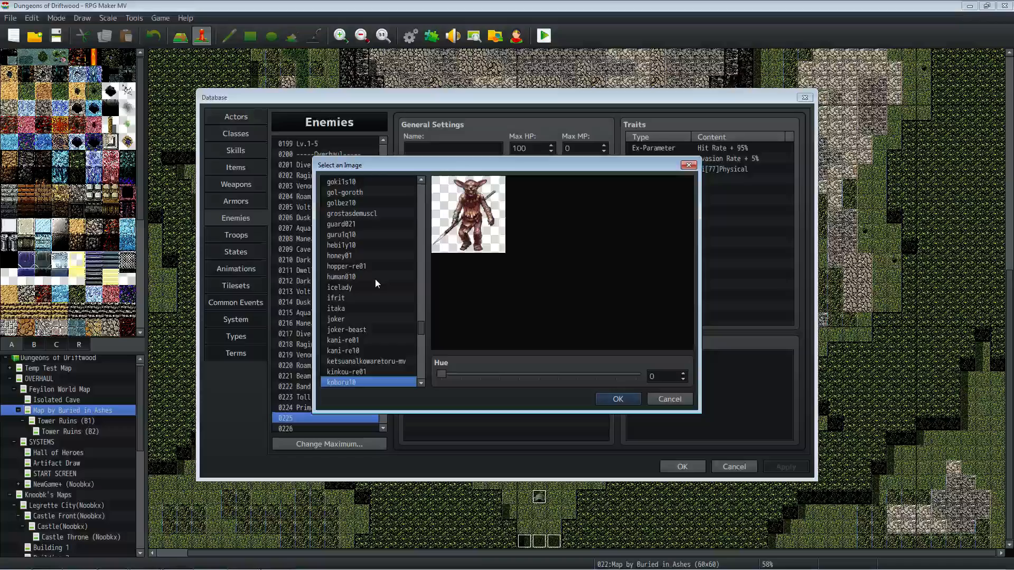
{"action": "key", "text": "Down"}
{"action": "key", "text": "Down"}
{"action": "key", "text": "Down"}
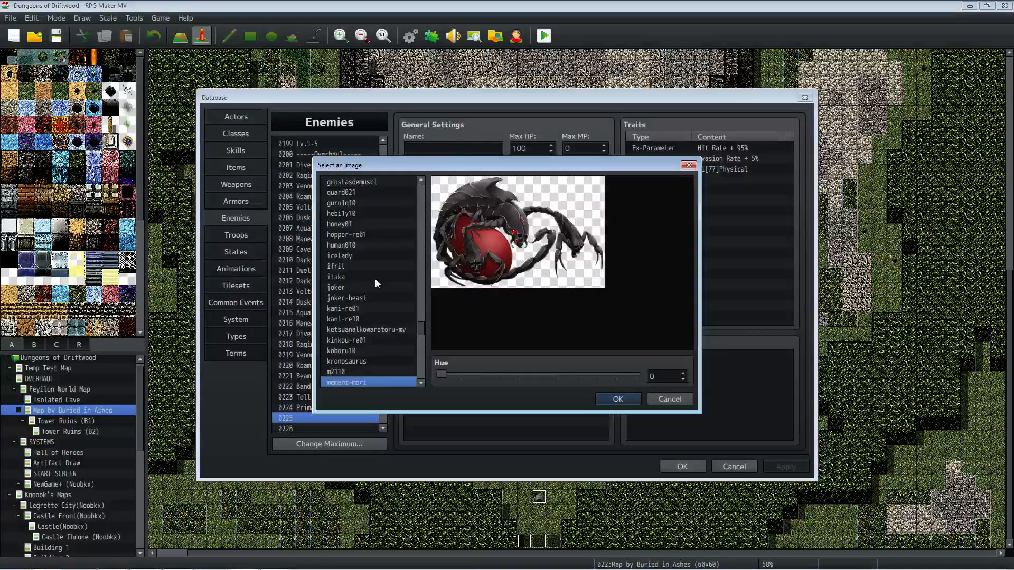
Step: Preview the battler images from mement-mori through monitaslave01, monster-8, moon-beast and the entries just after
{"action": "key", "text": "Up"}
{"action": "key", "text": "Down"}
{"action": "key", "text": "Down"}
{"action": "key", "text": "Down"}
{"action": "key", "text": "Down"}
{"action": "key", "text": "Down"}
{"action": "key", "text": "Down"}
{"action": "key", "text": "Down"}
{"action": "key", "text": "Down"}
{"action": "key", "text": "Down"}
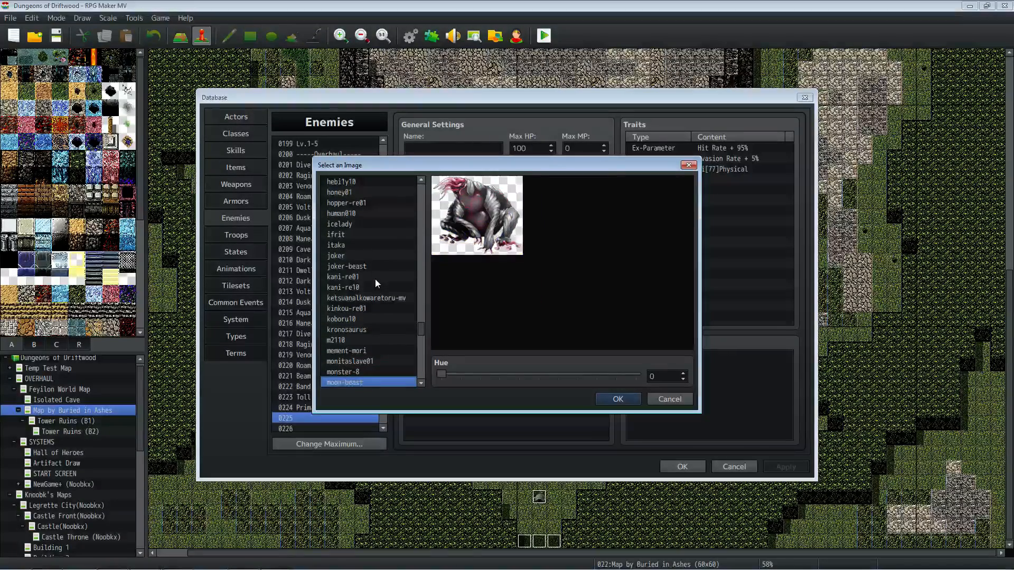
{"action": "key", "text": "Down"}
{"action": "key", "text": "Up"}
Step: Go back to the Lamia entries in the image list and compare the Lamia and Lamia (2) battlers
{"action": "scroll", "coordinate": [375, 284], "scroll_direction": "up", "scroll_amount": 10}
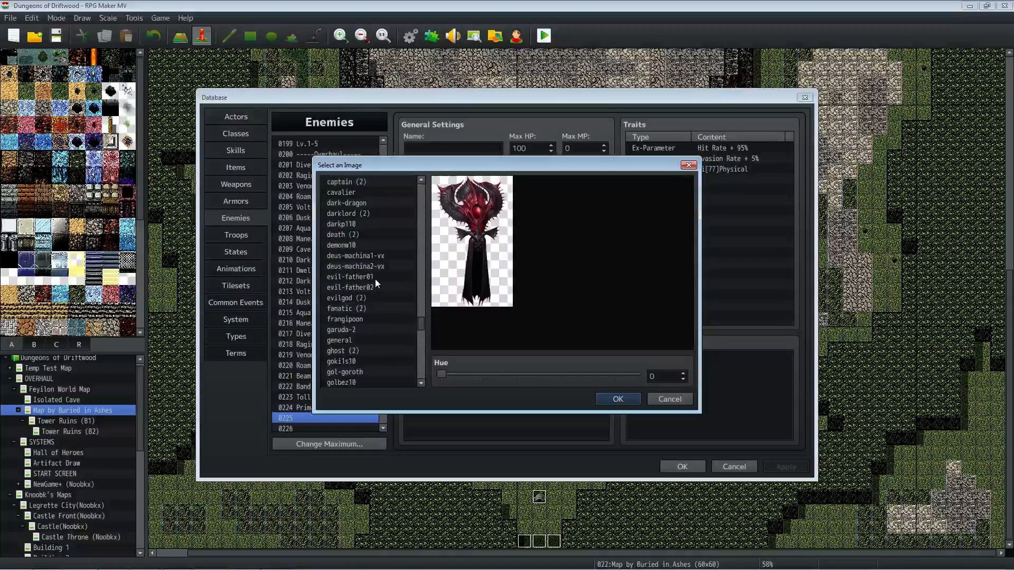
{"action": "scroll", "coordinate": [376, 285], "scroll_direction": "up", "scroll_amount": 10}
{"action": "scroll", "coordinate": [376, 294], "scroll_direction": "up", "scroll_amount": 10}
{"action": "scroll", "coordinate": [374, 297], "scroll_direction": "up", "scroll_amount": 6}
{"action": "scroll", "coordinate": [373, 294], "scroll_direction": "up", "scroll_amount": 15}
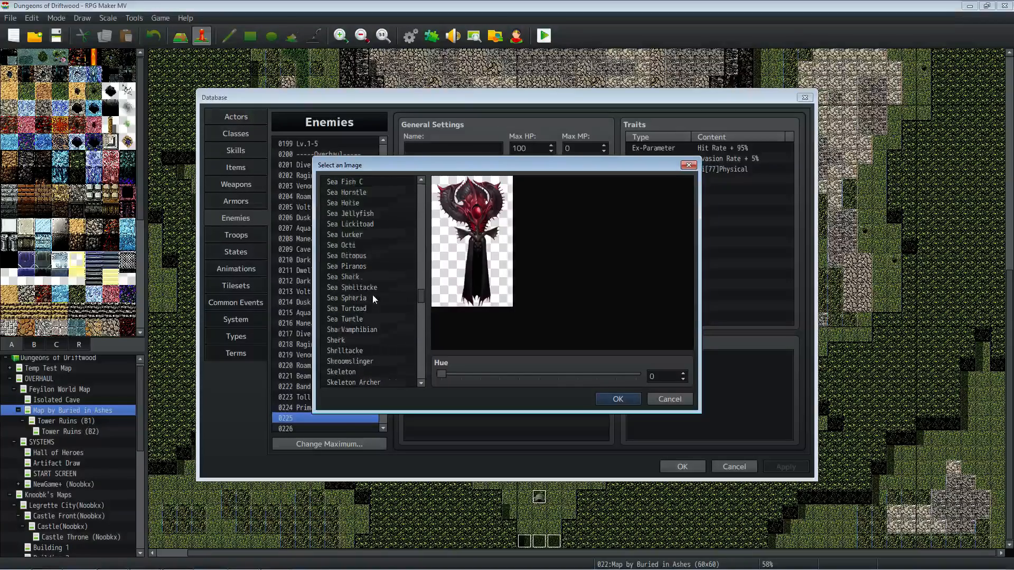
{"action": "scroll", "coordinate": [371, 299], "scroll_direction": "up", "scroll_amount": 12}
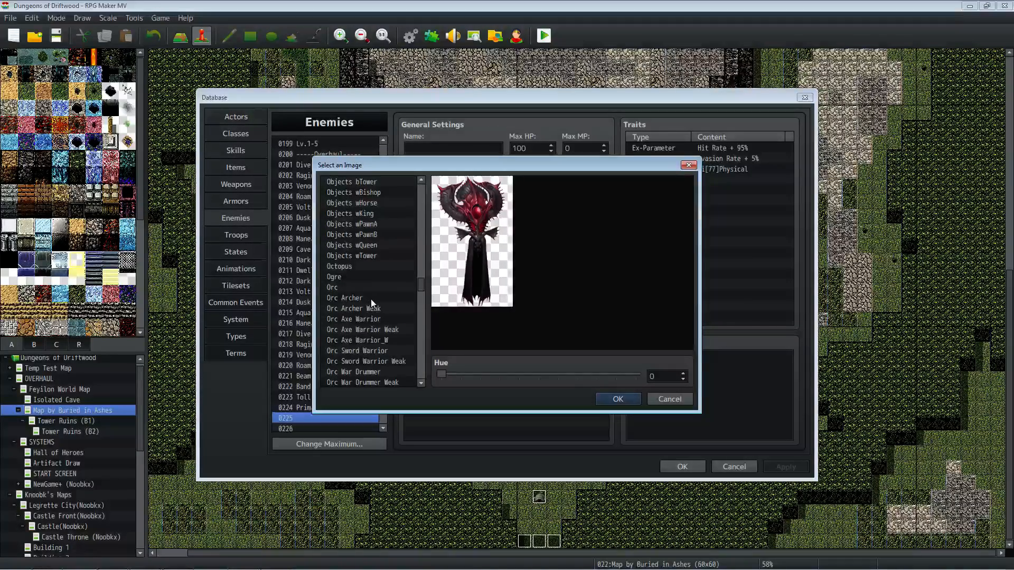
{"action": "scroll", "coordinate": [371, 300], "scroll_direction": "up", "scroll_amount": 12}
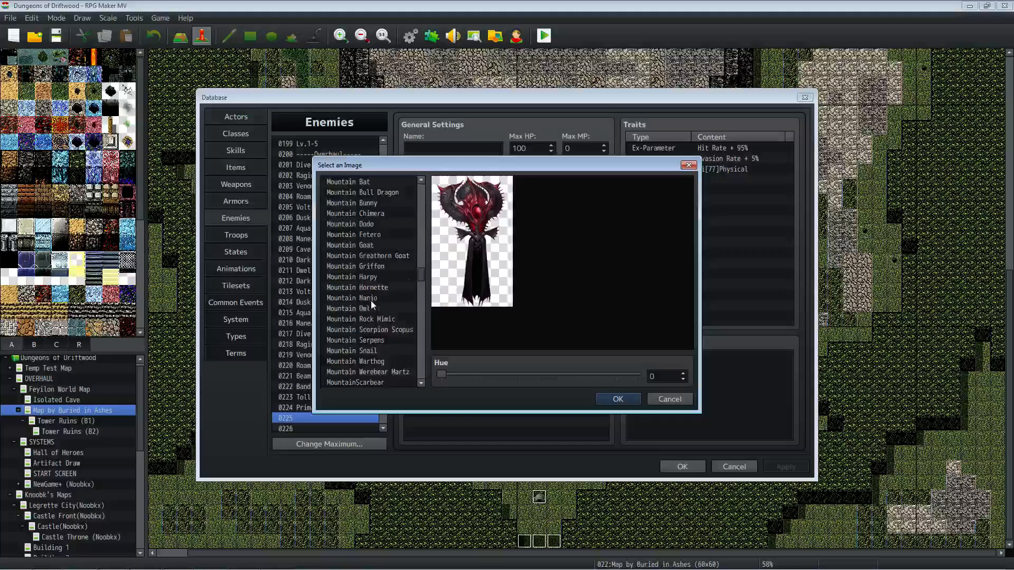
{"action": "left_click", "coordinate": [366, 235]}
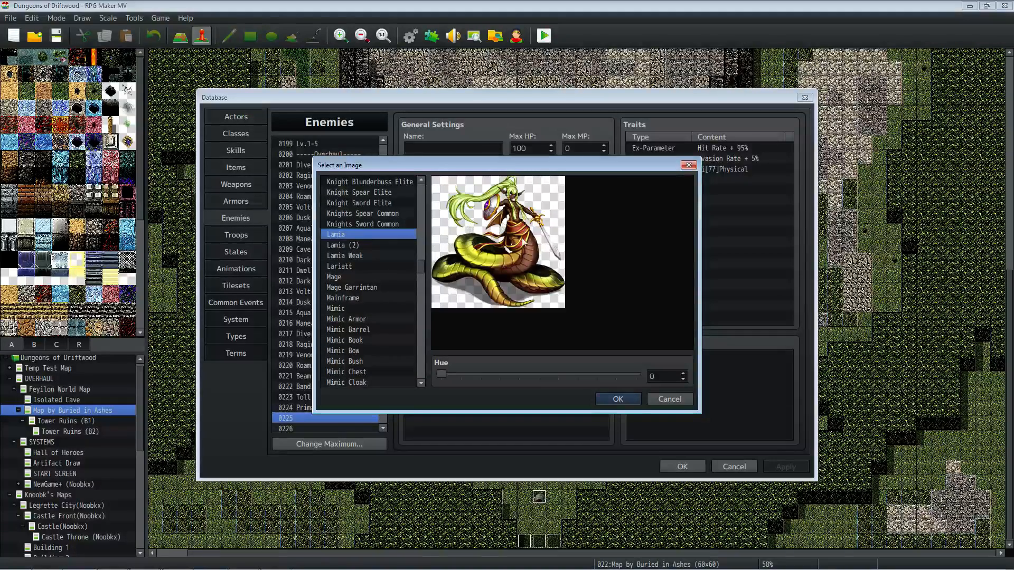
{"action": "left_click", "coordinate": [357, 244]}
{"action": "left_click", "coordinate": [344, 238]}
{"action": "left_click", "coordinate": [346, 243]}
{"action": "left_click", "coordinate": [348, 234]}
{"action": "left_click", "coordinate": [348, 241]}
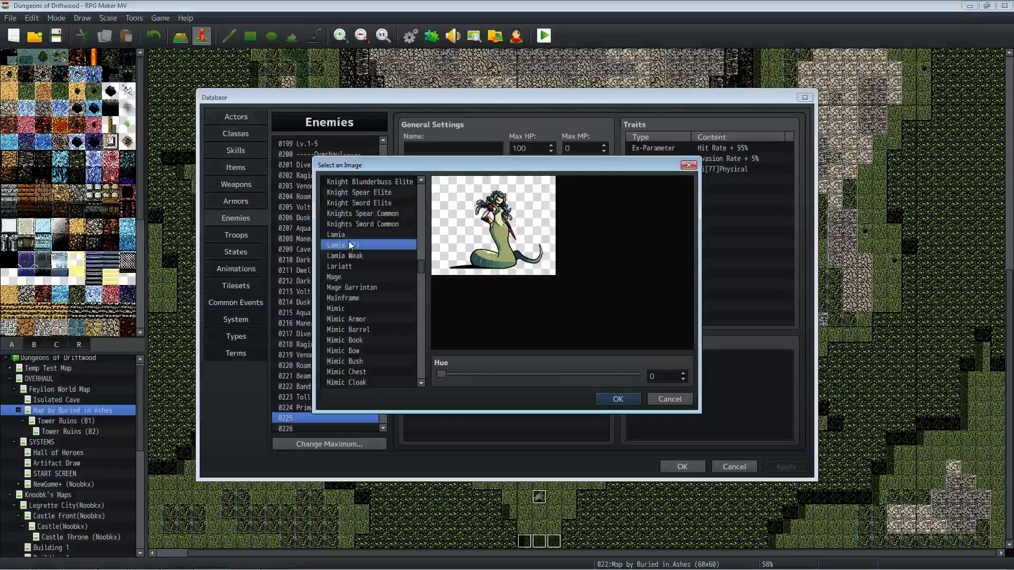
{"action": "left_click", "coordinate": [363, 233]}
{"action": "left_click", "coordinate": [363, 242]}
{"action": "left_click", "coordinate": [366, 234]}
{"action": "left_click", "coordinate": [365, 244]}
{"action": "left_click", "coordinate": [366, 235]}
Step: Assign the Lamia (2) battler image with a hue of 5 to enemy 0225
{"action": "left_click", "coordinate": [365, 244]}
{"action": "left_click_drag", "start_coordinate": [441, 375], "coordinate": [445, 376]}
{"action": "left_click", "coordinate": [617, 399]}
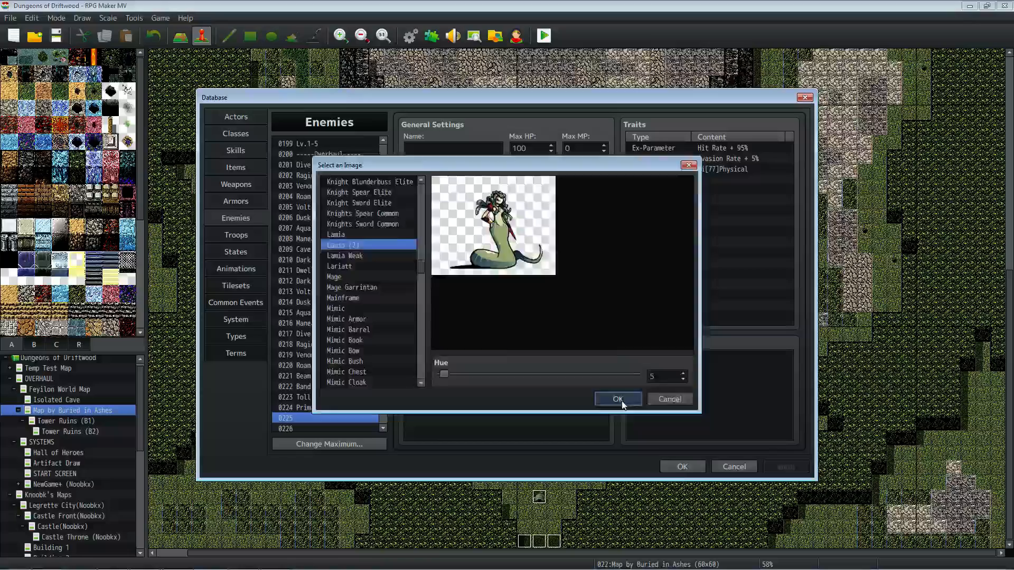
Step: Name enemy 0225 Medusa and remove its default Attack action pattern
{"action": "left_click", "coordinate": [441, 148]}
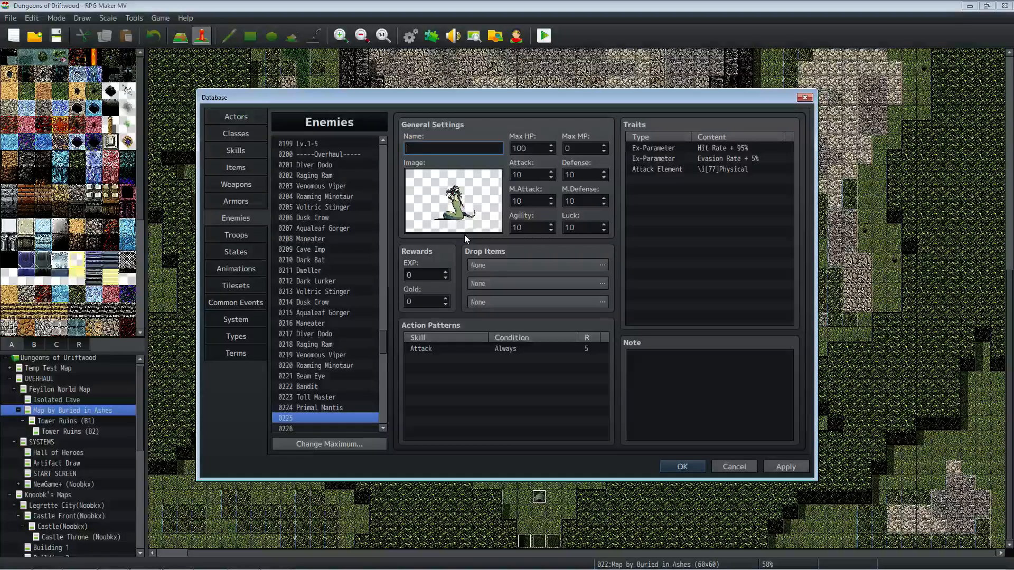
{"action": "type", "text": "Medusa"}
{"action": "left_click", "coordinate": [523, 348]}
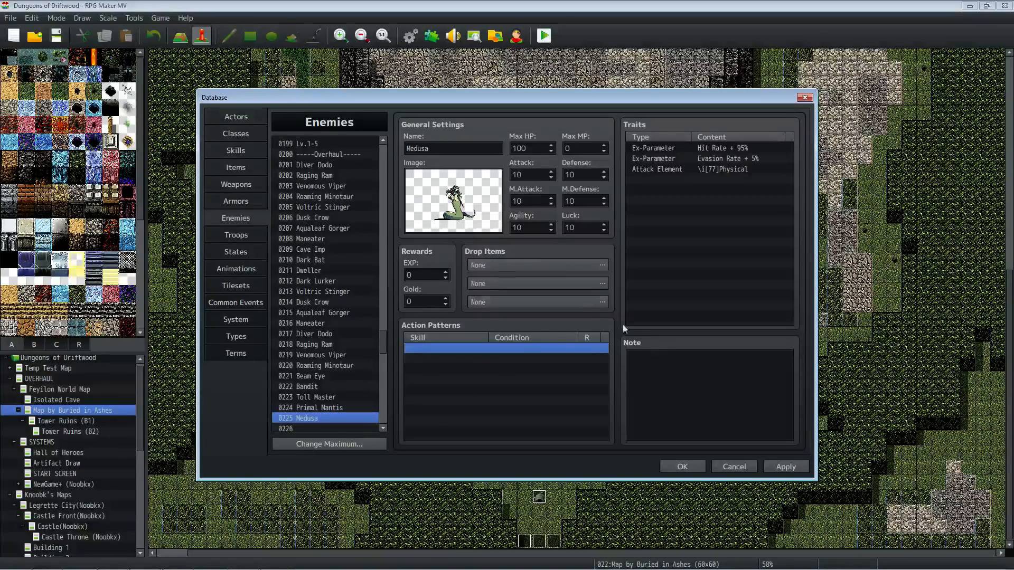
Step: Compare Medusa with Primal Mantis and set Medusa's rewards to 118 EXP and 59 gold
{"action": "left_click", "coordinate": [320, 417]}
{"action": "left_click", "coordinate": [321, 409]}
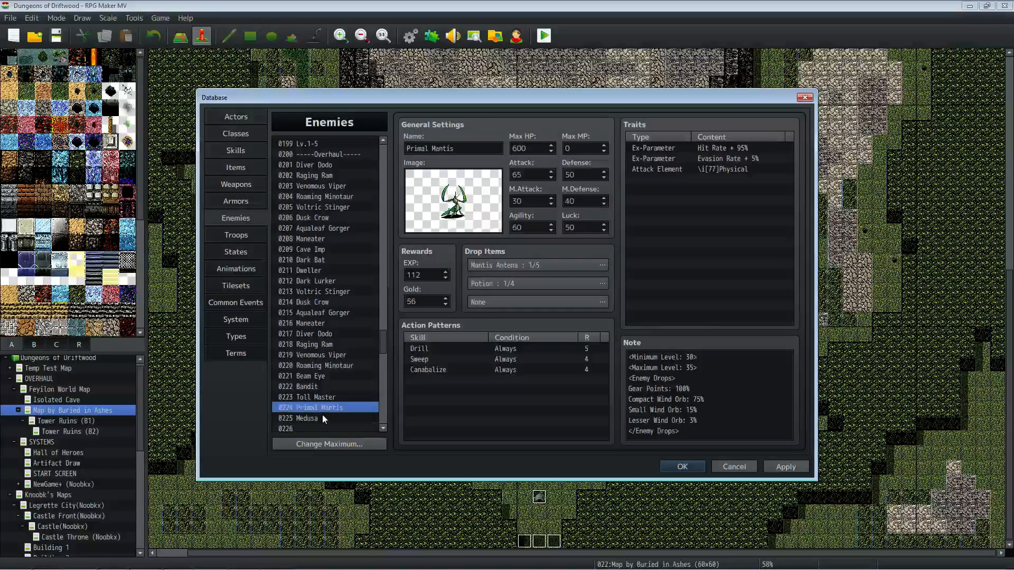
{"action": "left_click", "coordinate": [322, 415]}
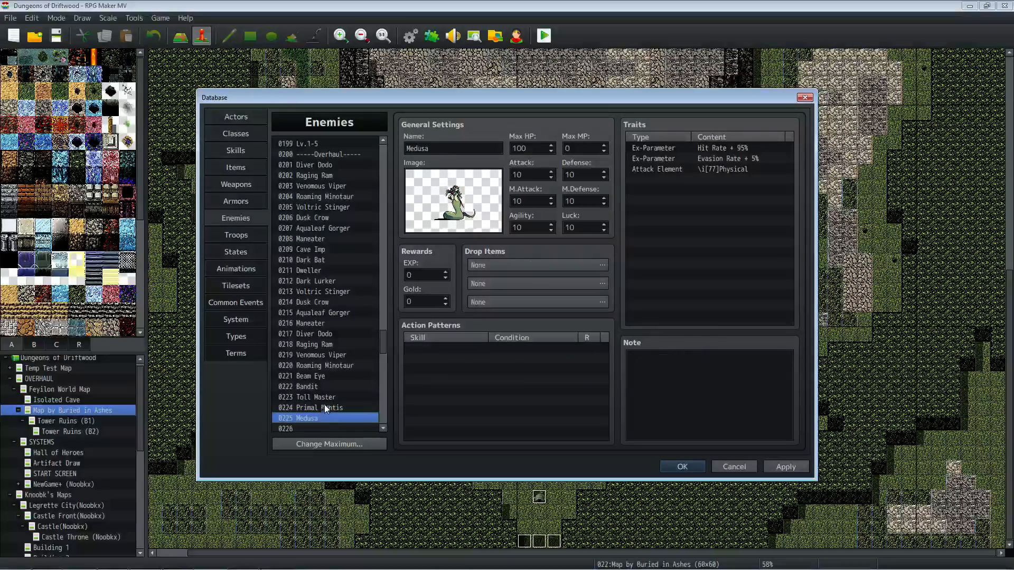
{"action": "left_click", "coordinate": [325, 406]}
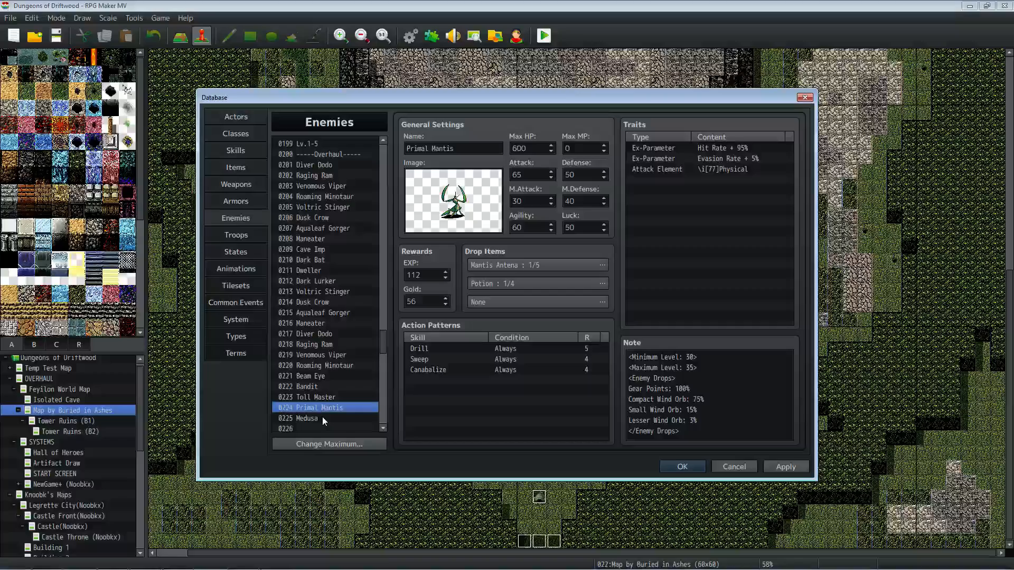
{"action": "left_click", "coordinate": [322, 417]}
{"action": "left_click", "coordinate": [324, 410]}
{"action": "left_click", "coordinate": [325, 417]}
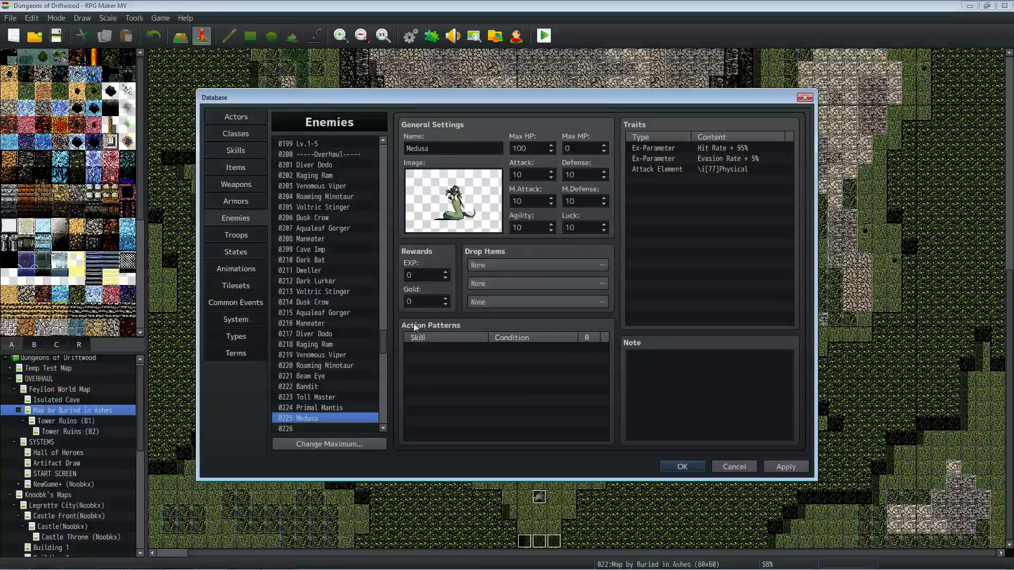
{"action": "double_click", "coordinate": [410, 274]}
{"action": "type", "text": "118"}
{"action": "double_click", "coordinate": [425, 301]}
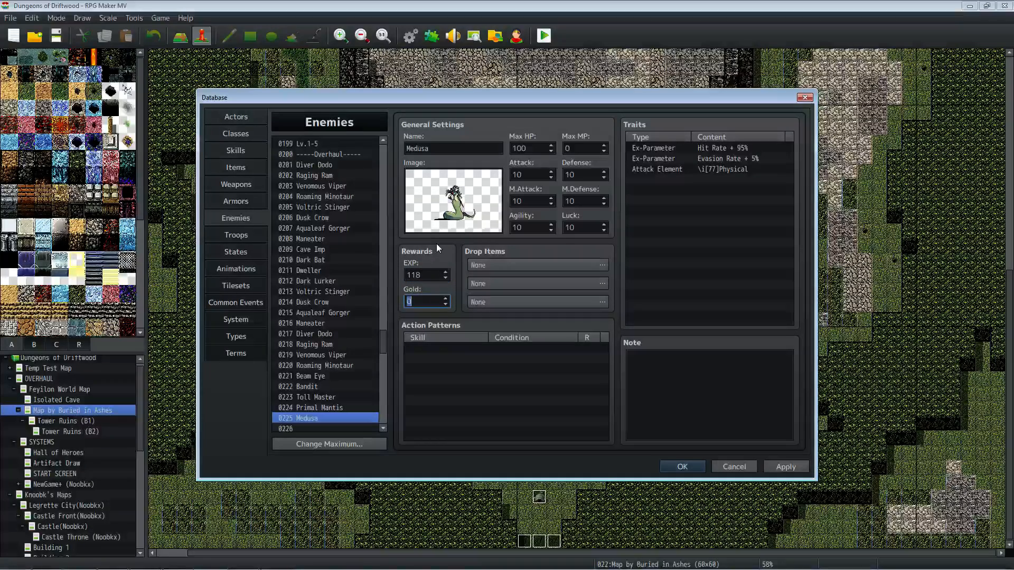
{"action": "type", "text": "59"}
{"action": "key", "text": "Home"}
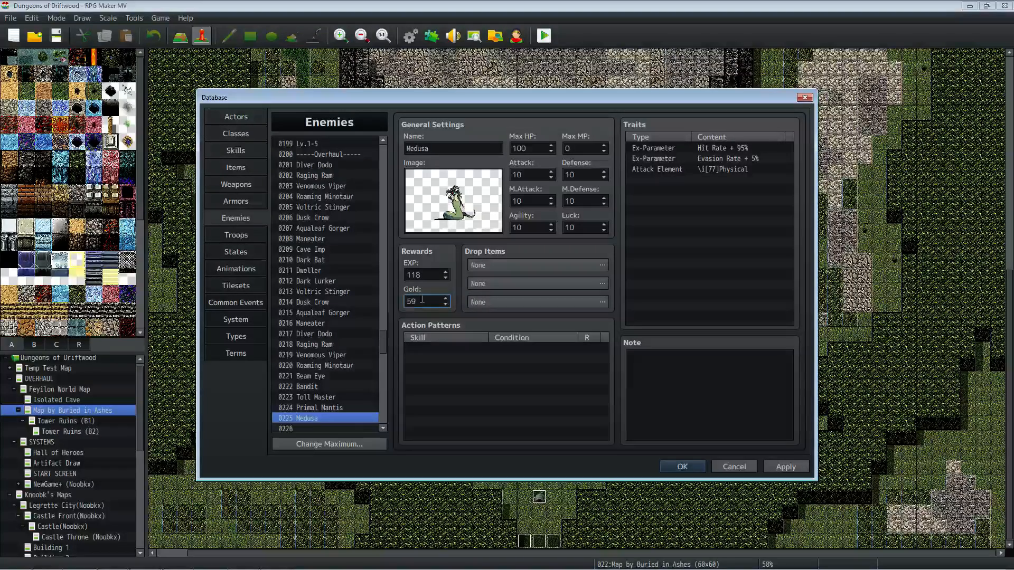
Step: Set Medusa's Max HP to 450, using Primal Mantis as a reference
{"action": "double_click", "coordinate": [534, 150]}
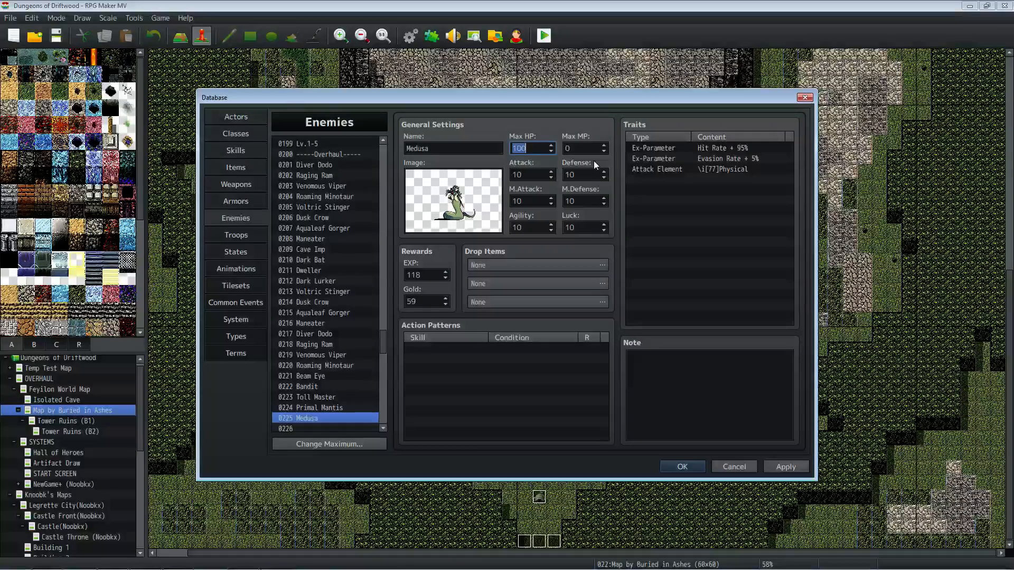
{"action": "type", "text": "5"}
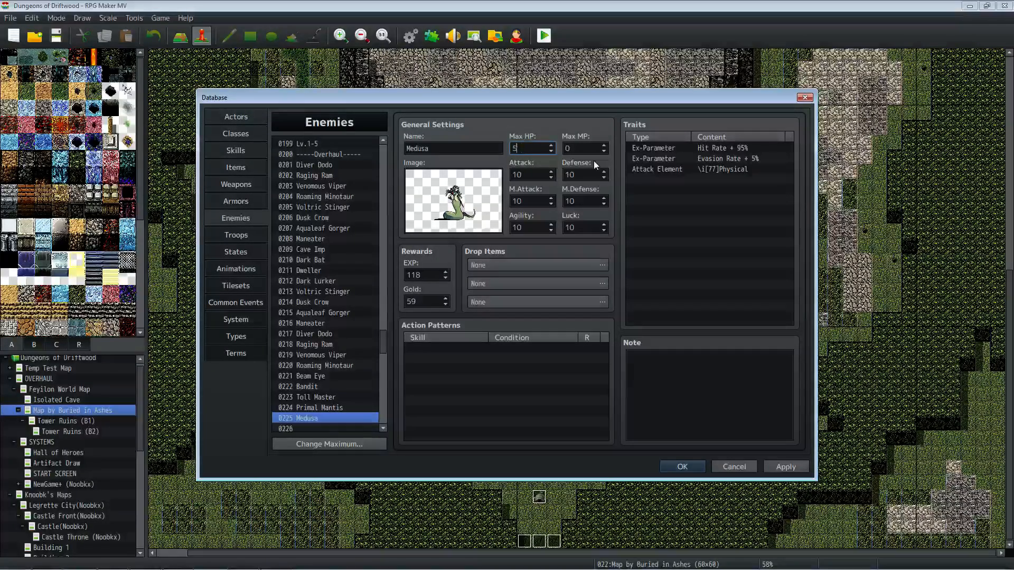
{"action": "type", "text": "00"}
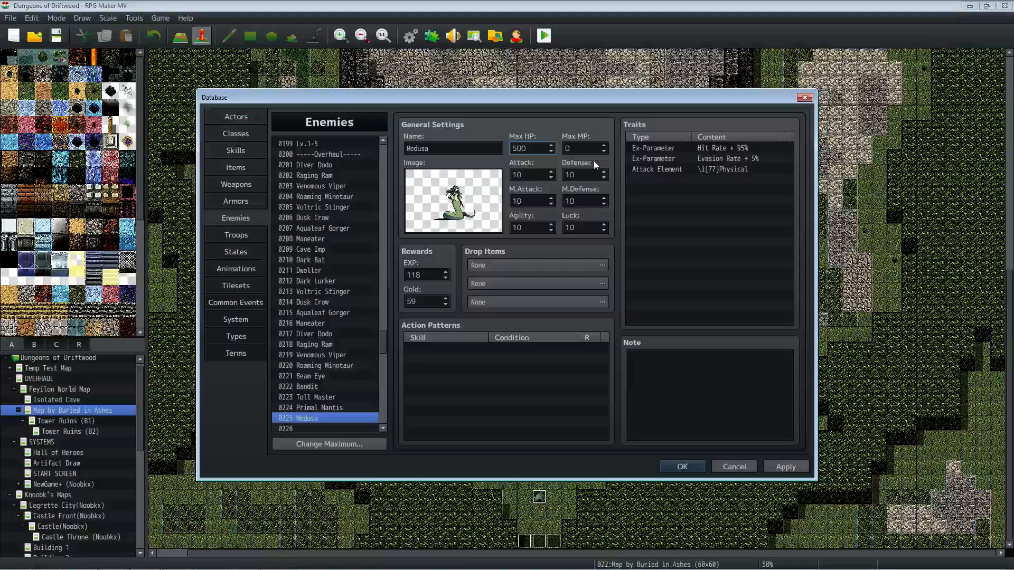
{"action": "left_click", "coordinate": [347, 407]}
{"action": "left_click", "coordinate": [328, 418]}
{"action": "left_click", "coordinate": [537, 148]}
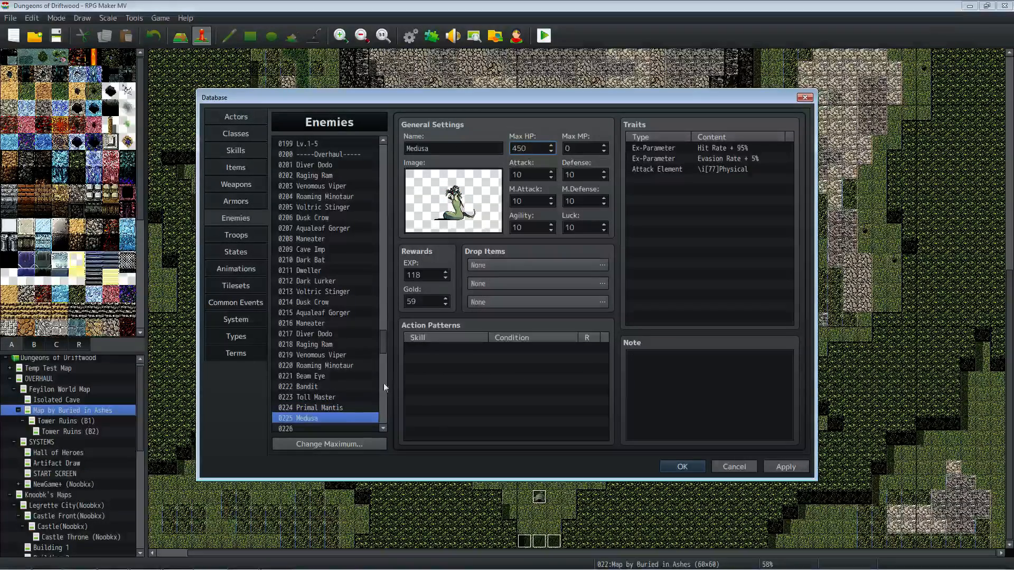
Step: Check Primal Mantis's stats, and set Medusa's Attack to 50, Defense to 50 and M.Defense to 60
{"action": "left_click", "coordinate": [335, 407]}
{"action": "left_click", "coordinate": [339, 416]}
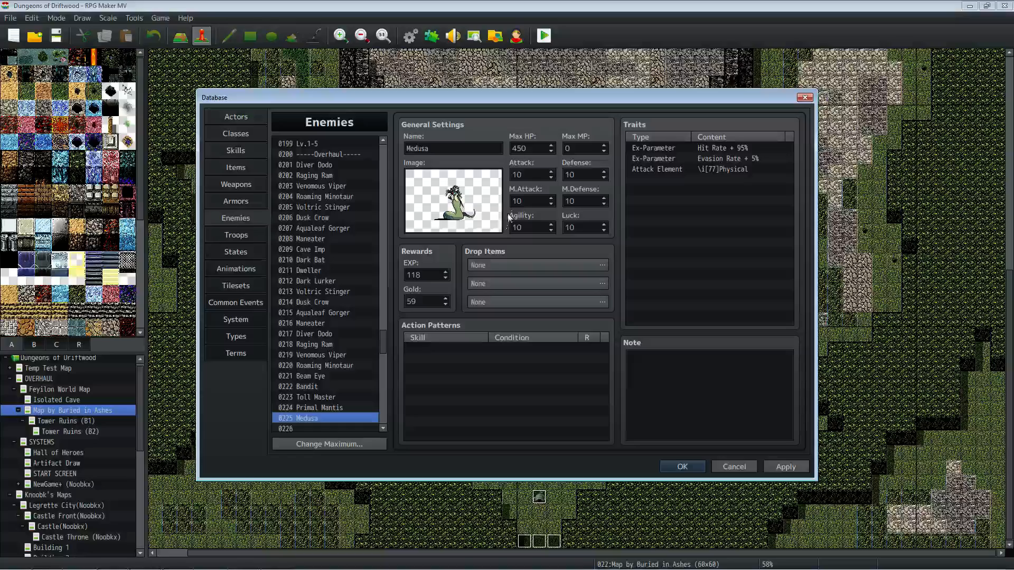
{"action": "double_click", "coordinate": [531, 176]}
{"action": "type", "text": "50"}
{"action": "double_click", "coordinate": [587, 176]}
{"action": "type", "text": "50"}
{"action": "double_click", "coordinate": [586, 201]}
{"action": "type", "text": "60"}
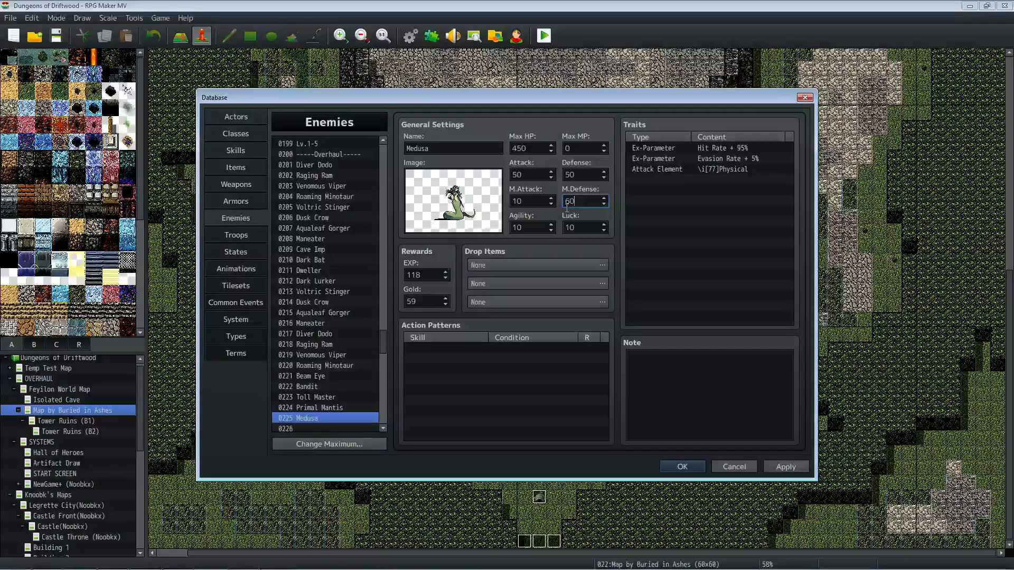
Step: Set Medusa's M.Attack to 80 after checking the Primal Mantis stats
{"action": "double_click", "coordinate": [516, 201]}
{"action": "left_click", "coordinate": [325, 408]}
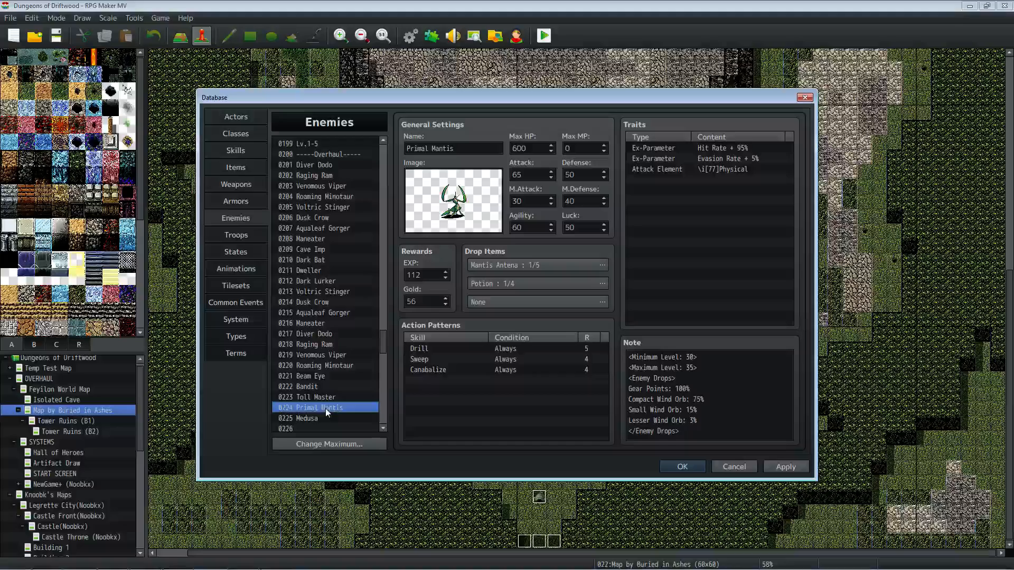
{"action": "left_click", "coordinate": [325, 418]}
{"action": "double_click", "coordinate": [548, 200]}
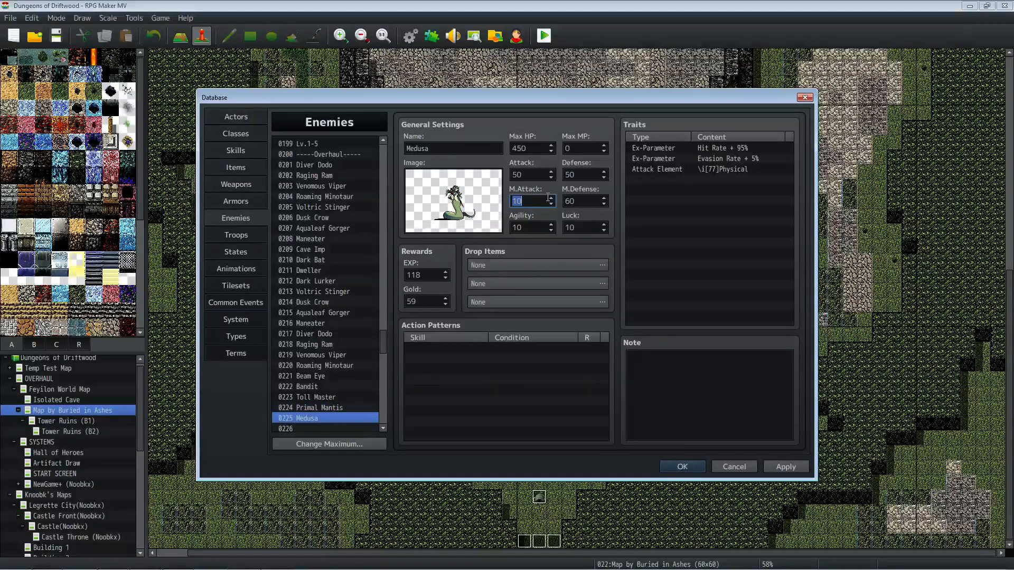
{"action": "type", "text": "80"}
Step: Review the Toll Master and Primal Mantis entries again and set Medusa's M.Attack to 75
{"action": "left_click", "coordinate": [341, 408]}
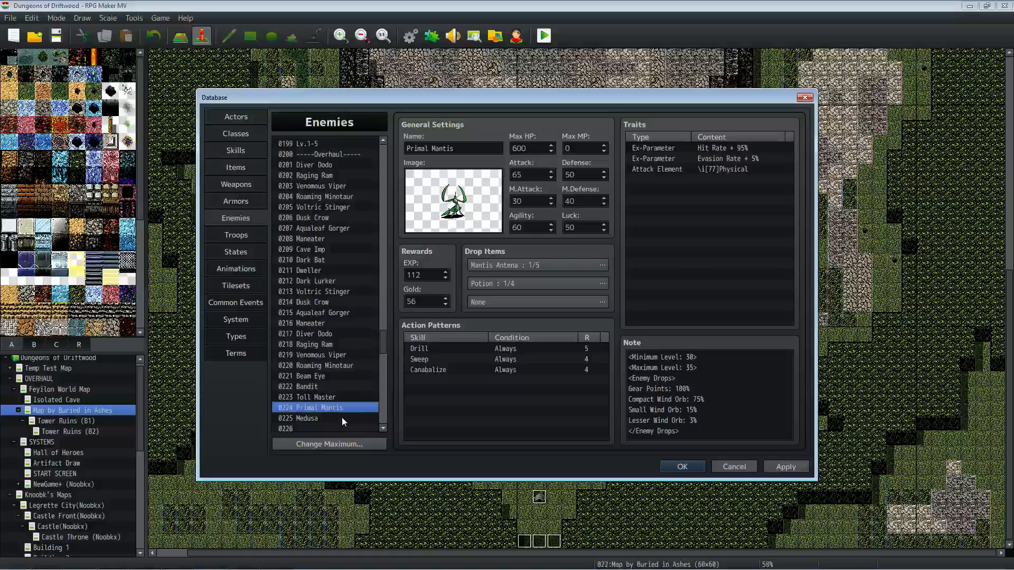
{"action": "left_click", "coordinate": [341, 417]}
{"action": "left_click", "coordinate": [346, 399]}
{"action": "left_click", "coordinate": [345, 410]}
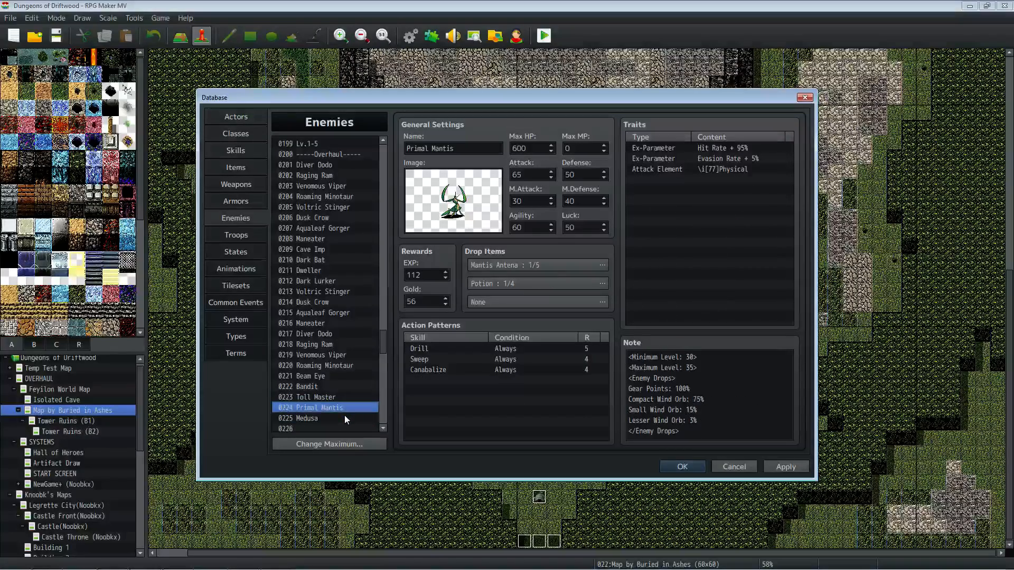
{"action": "left_click", "coordinate": [344, 418]}
{"action": "double_click", "coordinate": [527, 201]}
{"action": "type", "text": "75"}
{"action": "key", "text": "Tab"}
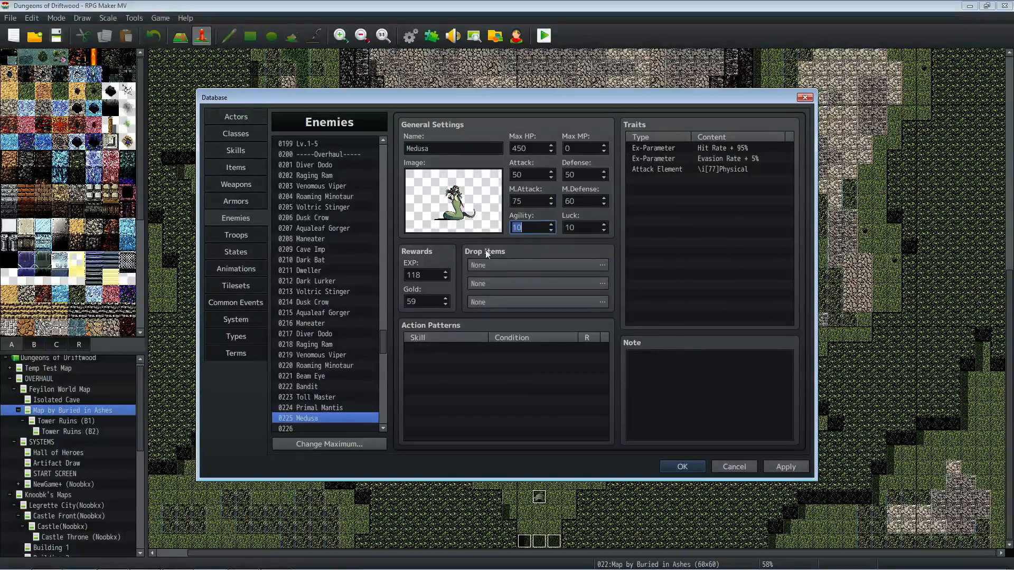
Step: Check Primal Mantis once more, and set Medusa's Agility to 55 and Luck to 50
{"action": "left_click", "coordinate": [319, 410]}
{"action": "left_click", "coordinate": [320, 418]}
{"action": "double_click", "coordinate": [520, 227]}
{"action": "type", "text": "55"}
{"action": "double_click", "coordinate": [579, 228]}
{"action": "type", "text": "50"}
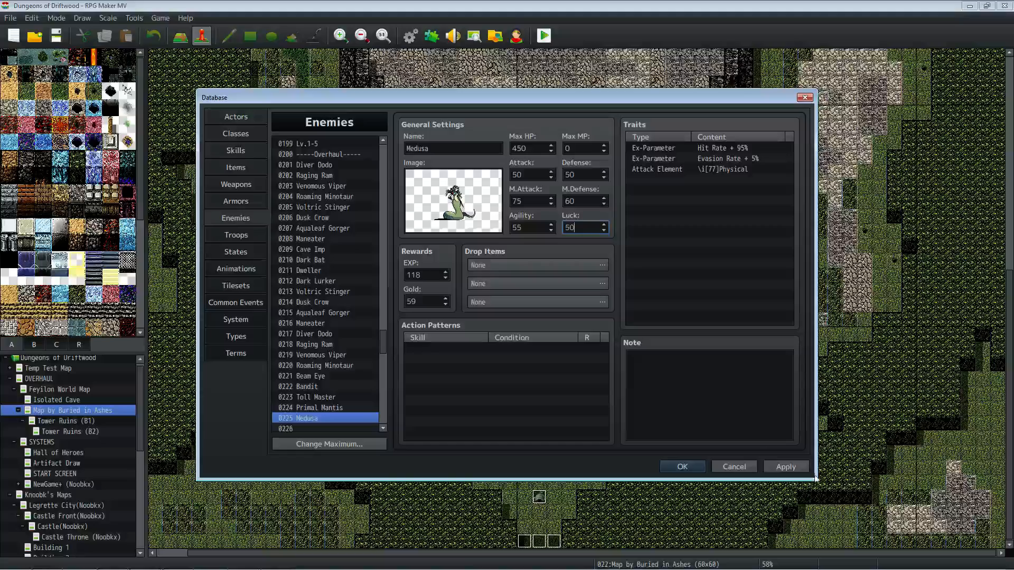
Step: Apply the Medusa enemy's changes and check the Monk class's custom parameter formulas in its note
{"action": "left_click", "coordinate": [785, 466]}
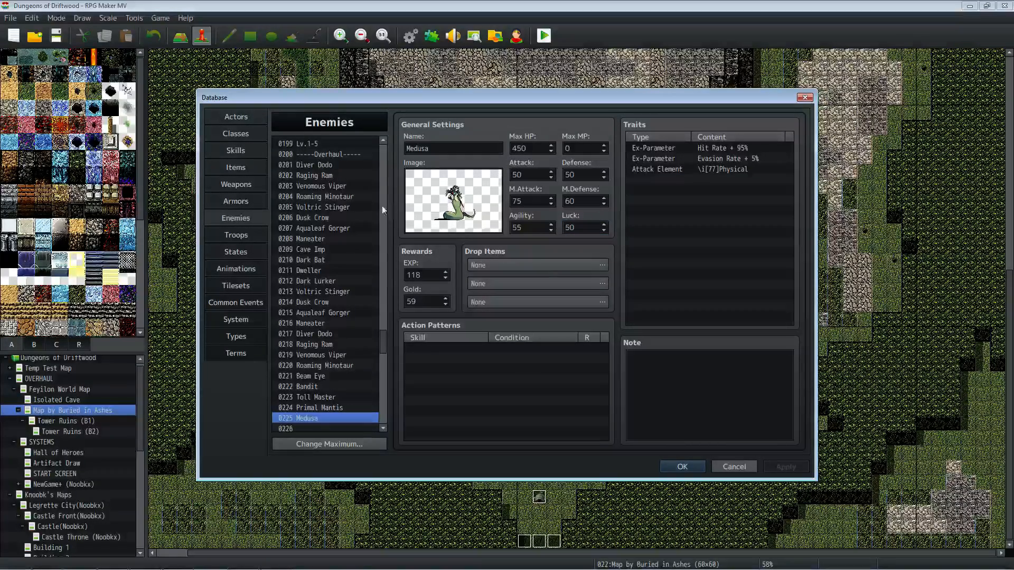
{"action": "left_click", "coordinate": [233, 133]}
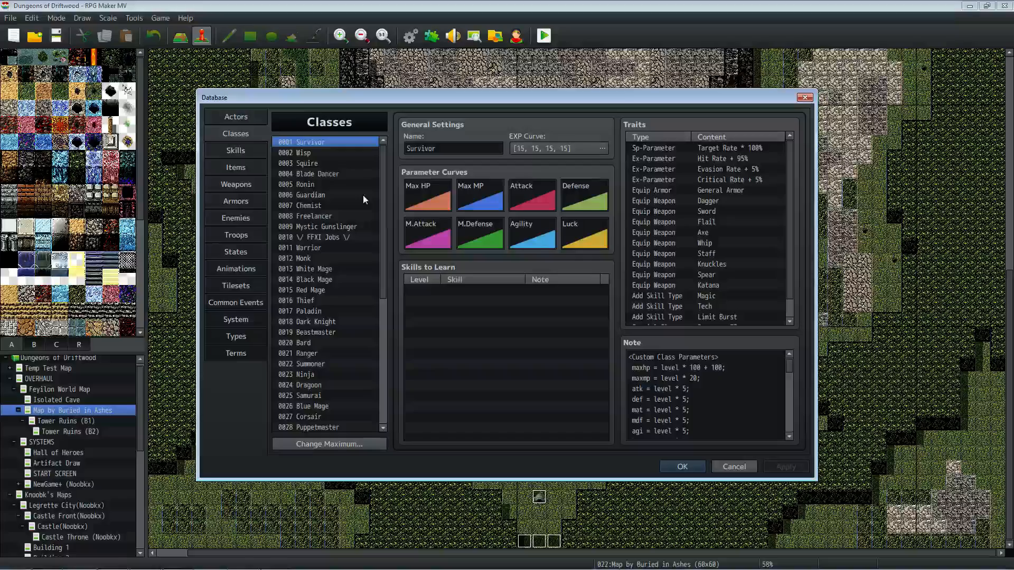
{"action": "left_click", "coordinate": [326, 259]}
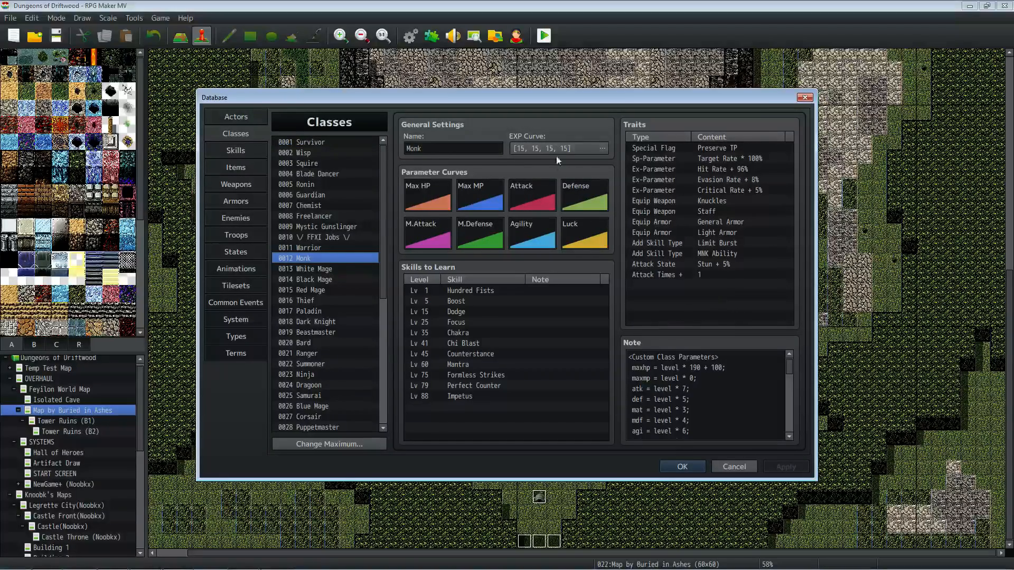
{"action": "left_click_drag", "start_coordinate": [655, 357], "coordinate": [696, 387]}
{"action": "scroll", "coordinate": [696, 387], "scroll_direction": "down", "scroll_amount": 1}
{"action": "scroll", "coordinate": [697, 390], "scroll_direction": "down", "scroll_amount": 1}
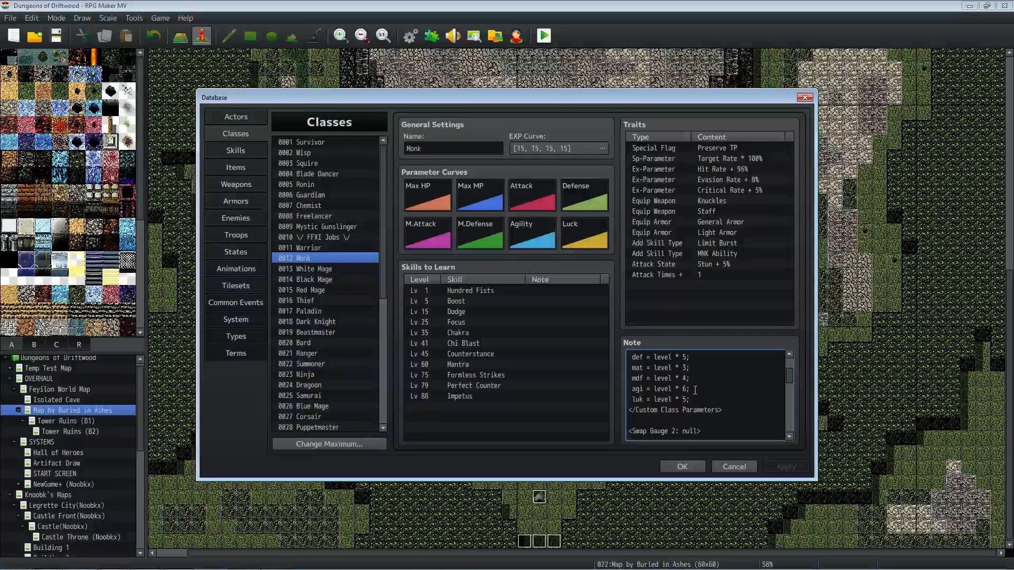
{"action": "scroll", "coordinate": [687, 386], "scroll_direction": "up", "scroll_amount": 2}
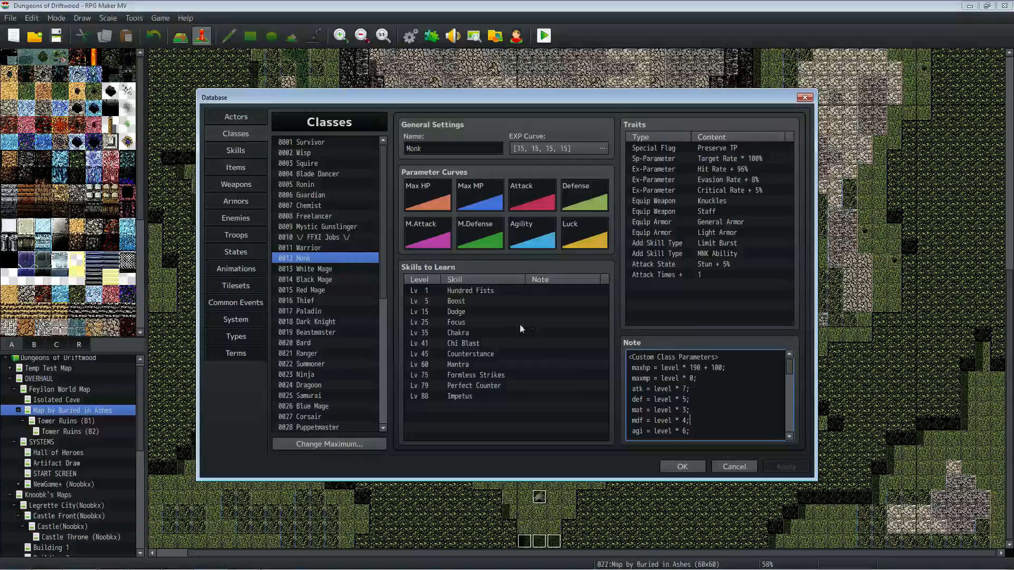
Step: Examine the Red Mage and Black Mage classes, reading through the Black Mage's full list of skills to learn
{"action": "key", "text": "Down"}
{"action": "key", "text": "Down"}
{"action": "key", "text": "Down"}
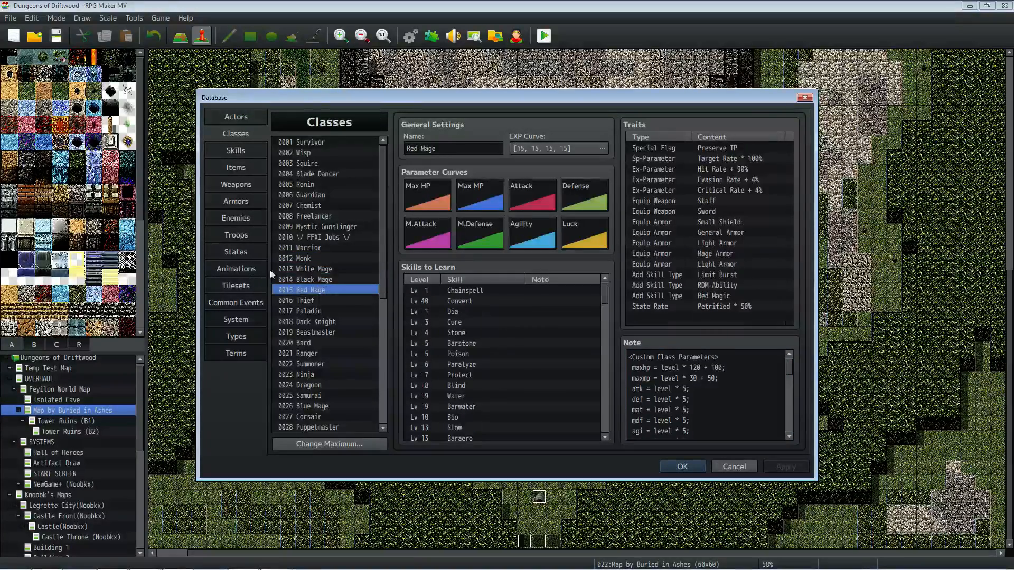
{"action": "left_click", "coordinate": [321, 280]}
{"action": "scroll", "coordinate": [499, 312], "scroll_direction": "down", "scroll_amount": 4}
{"action": "scroll", "coordinate": [497, 316], "scroll_direction": "down", "scroll_amount": 8}
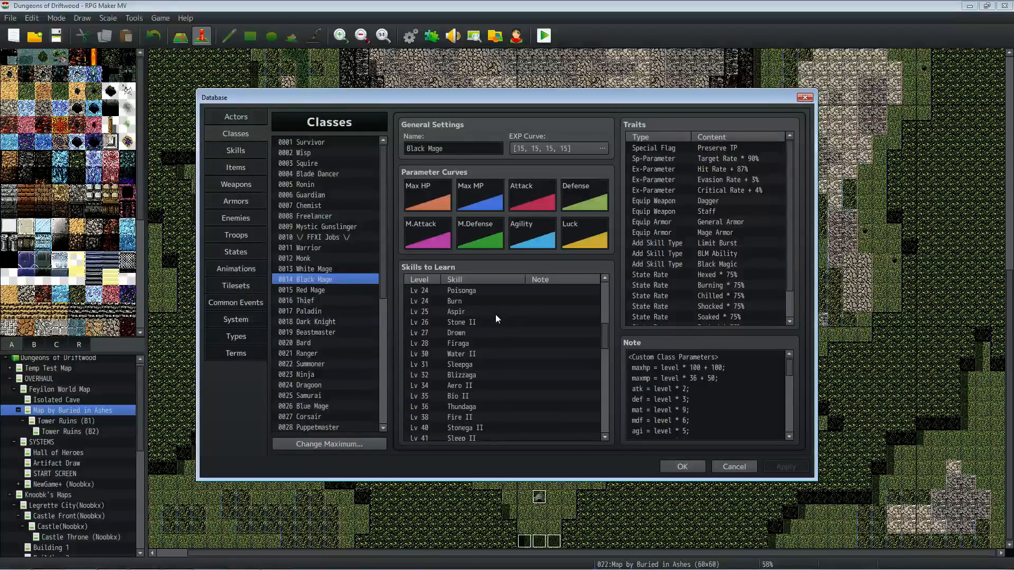
{"action": "scroll", "coordinate": [494, 317], "scroll_direction": "down", "scroll_amount": 5}
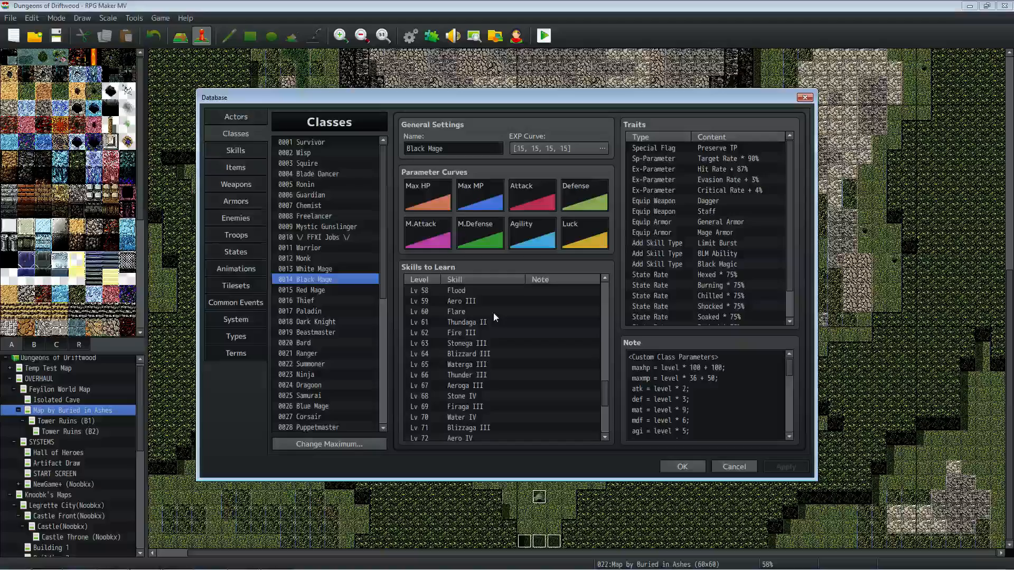
{"action": "scroll", "coordinate": [494, 311], "scroll_direction": "up", "scroll_amount": 16}
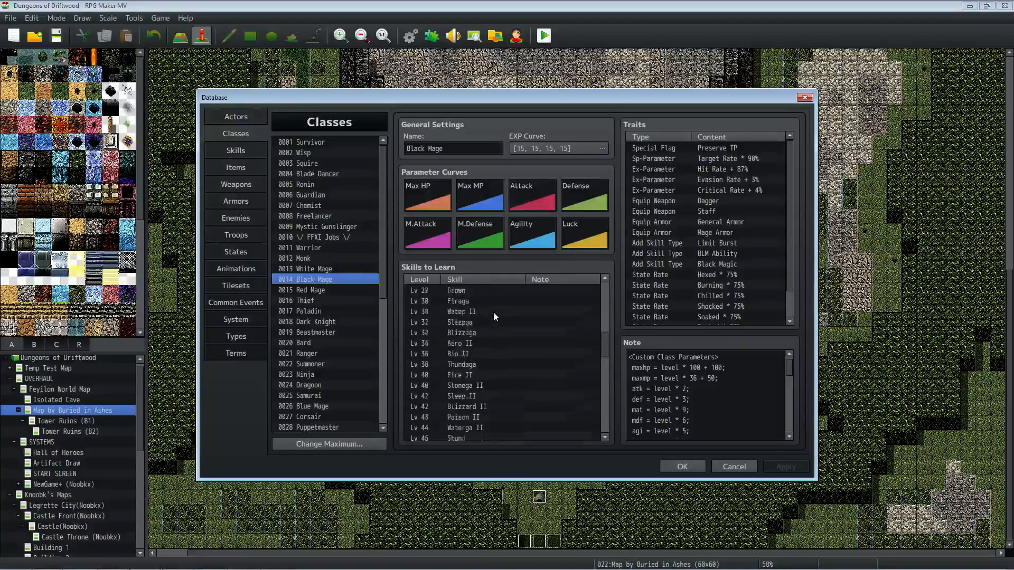
Step: Look through the existing enemy skills in the skill database, checking Dive's settings and locating the first empty entry
{"action": "left_click", "coordinate": [235, 150]}
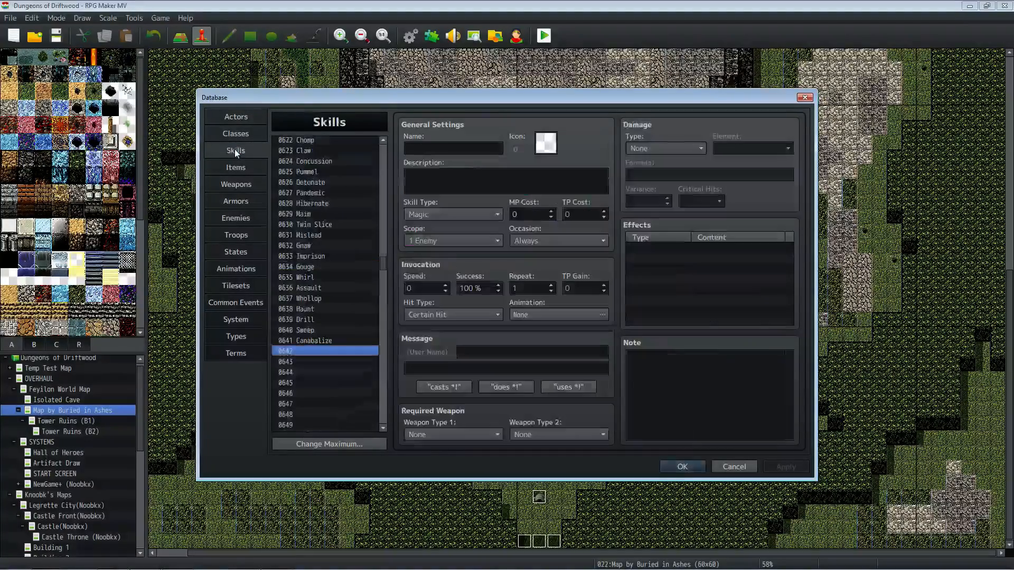
{"action": "scroll", "coordinate": [328, 290], "scroll_direction": "up", "scroll_amount": 9}
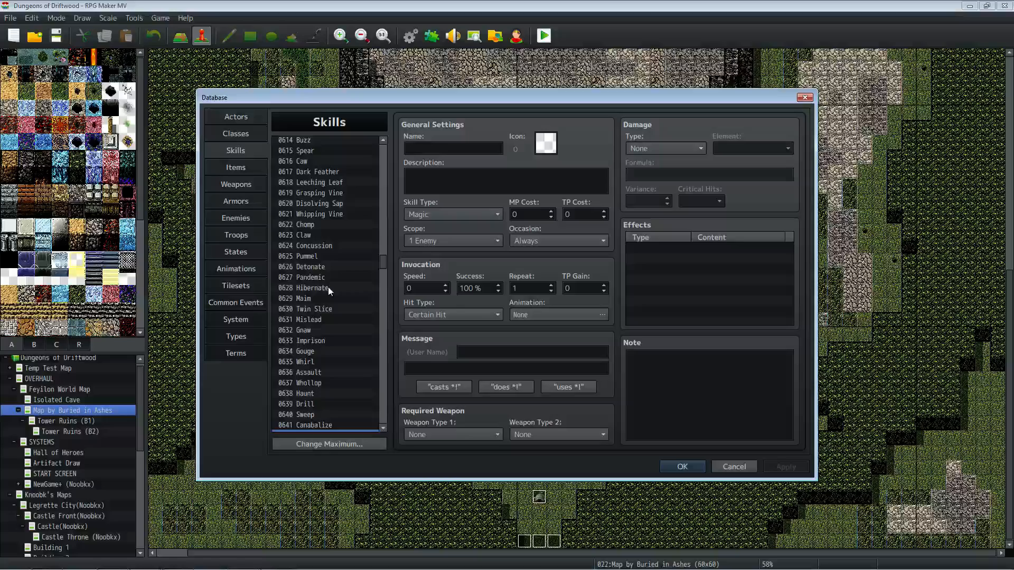
{"action": "scroll", "coordinate": [329, 288], "scroll_direction": "down", "scroll_amount": 1}
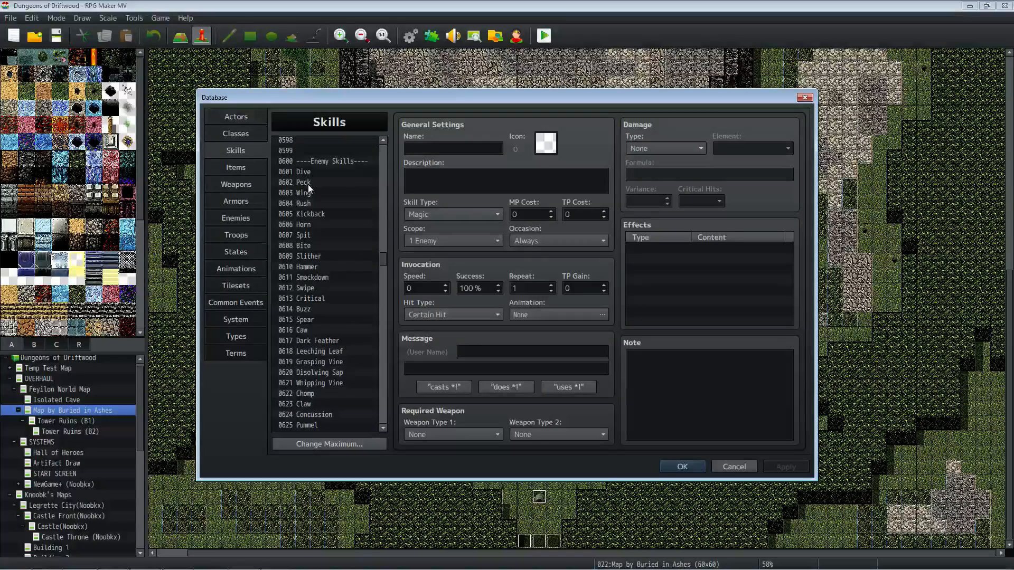
{"action": "left_click", "coordinate": [323, 171]}
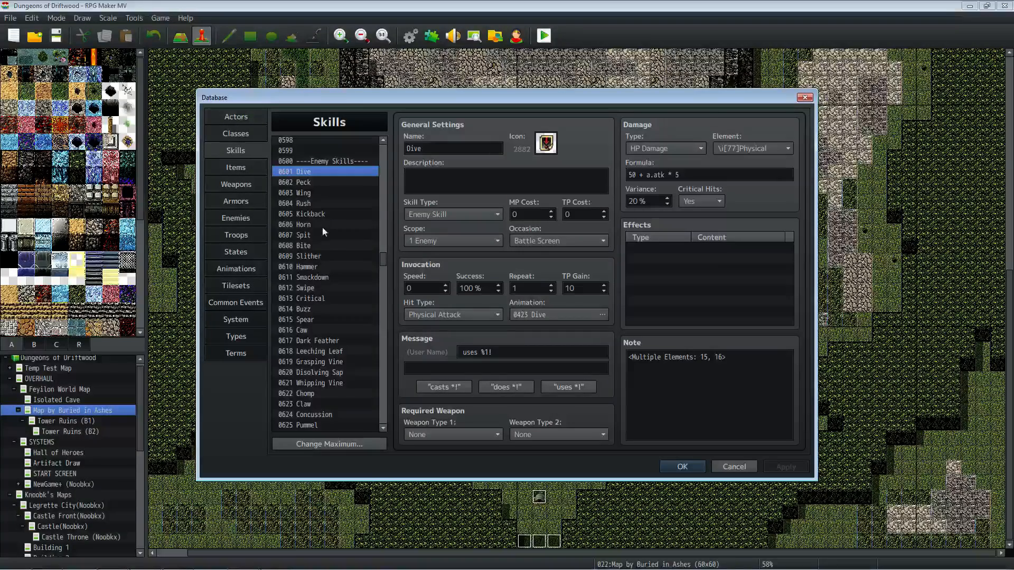
{"action": "scroll", "coordinate": [324, 254], "scroll_direction": "down", "scroll_amount": 2}
{"action": "scroll", "coordinate": [319, 253], "scroll_direction": "down", "scroll_amount": 4}
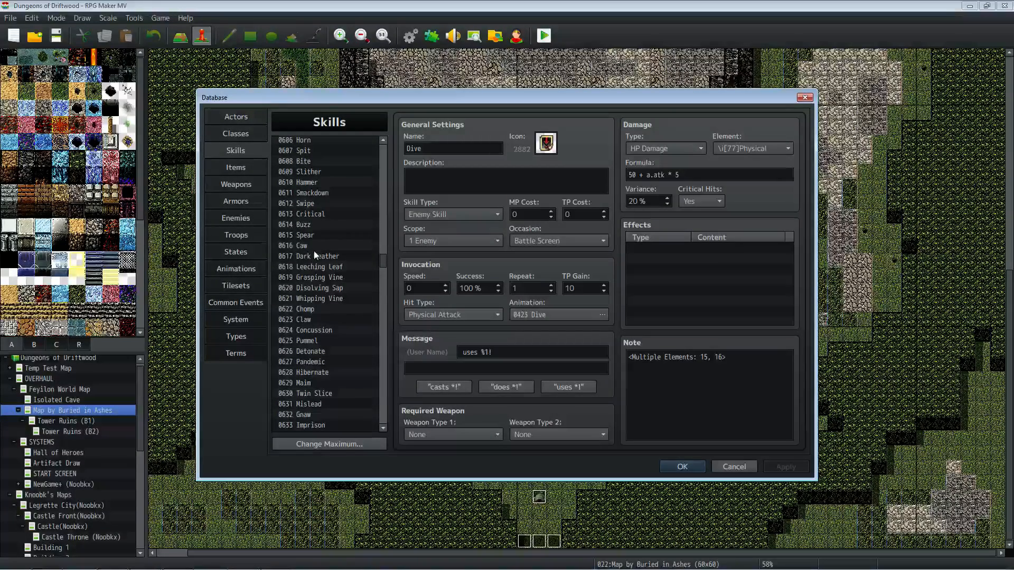
{"action": "scroll", "coordinate": [332, 240], "scroll_direction": "down", "scroll_amount": 4}
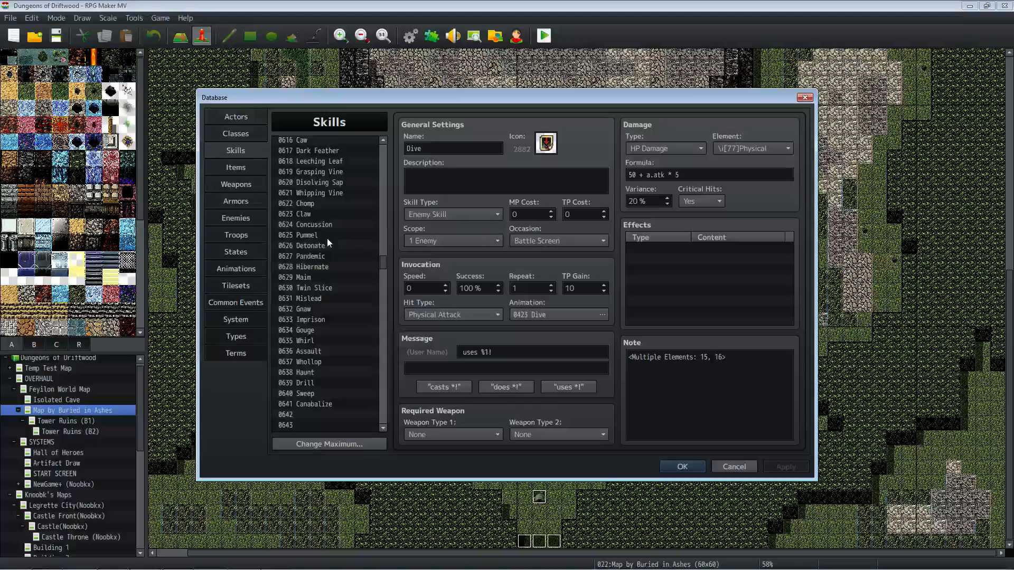
{"action": "scroll", "coordinate": [323, 242], "scroll_direction": "down", "scroll_amount": 2}
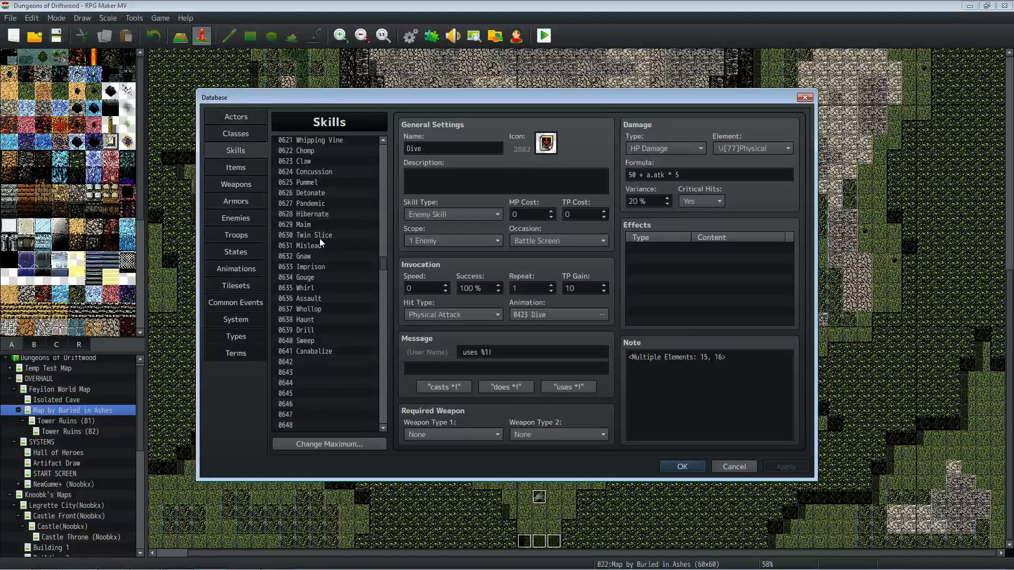
{"action": "scroll", "coordinate": [319, 254], "scroll_direction": "down", "scroll_amount": 1}
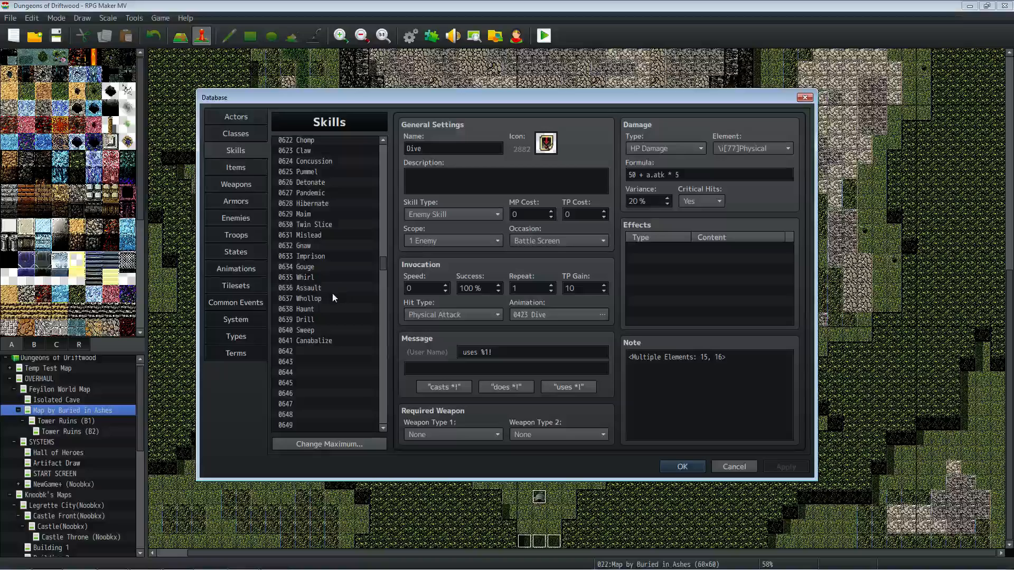
{"action": "scroll", "coordinate": [322, 281], "scroll_direction": "down", "scroll_amount": 1}
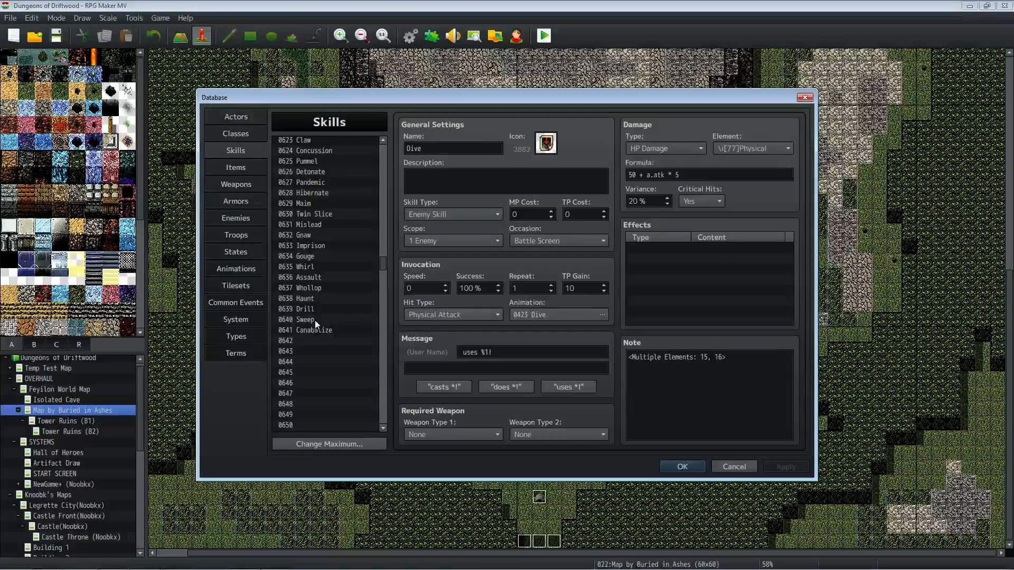
Step: Name the empty skill entry 0642 "Stone Gaze"
{"action": "left_click", "coordinate": [321, 342]}
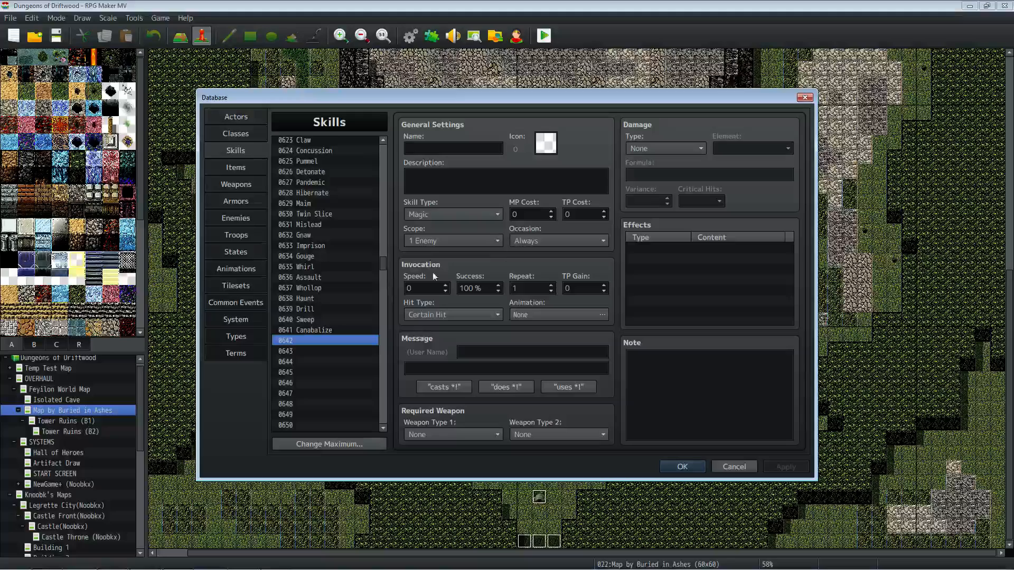
{"action": "left_click", "coordinate": [457, 148]}
{"action": "type", "text": "Stone Gaze"}
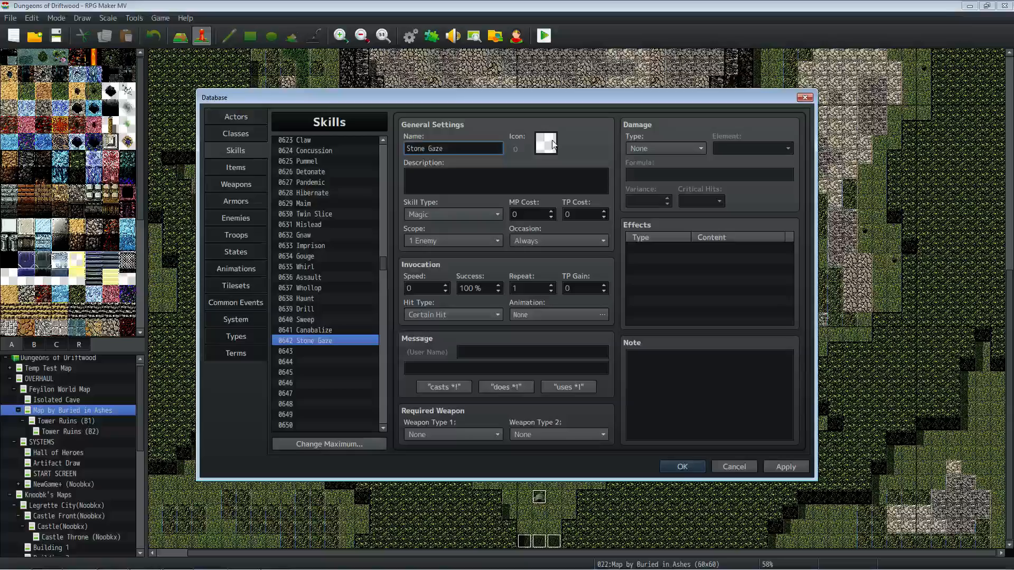
Step: Assign the dark rock icon, number 2220, to the Stone Gaze skill
{"action": "double_click", "coordinate": [551, 144]}
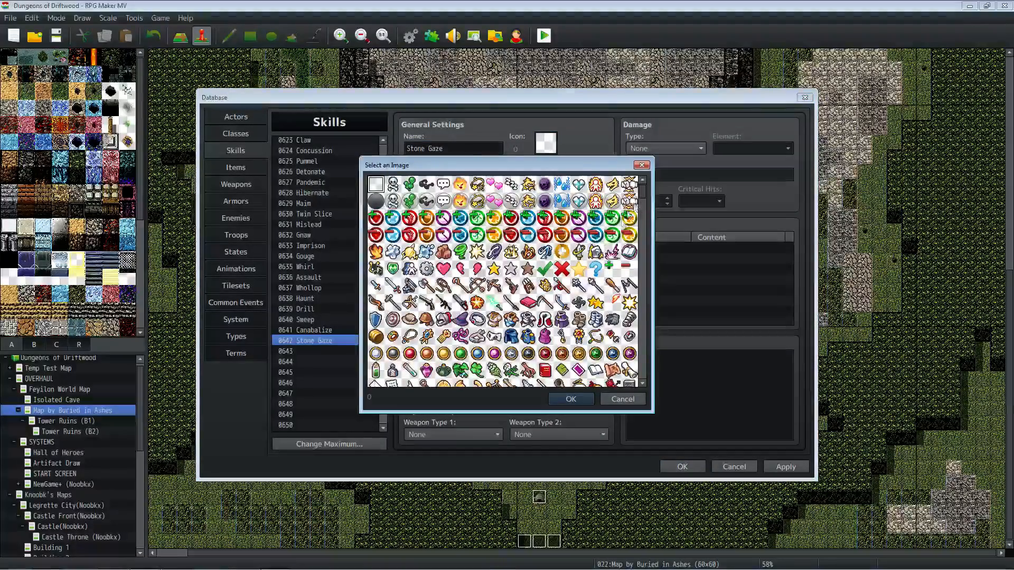
{"action": "scroll", "coordinate": [632, 211], "scroll_direction": "down", "scroll_amount": 1}
{"action": "left_click_drag", "start_coordinate": [645, 194], "coordinate": [644, 256]}
{"action": "scroll", "coordinate": [571, 254], "scroll_direction": "down", "scroll_amount": 5}
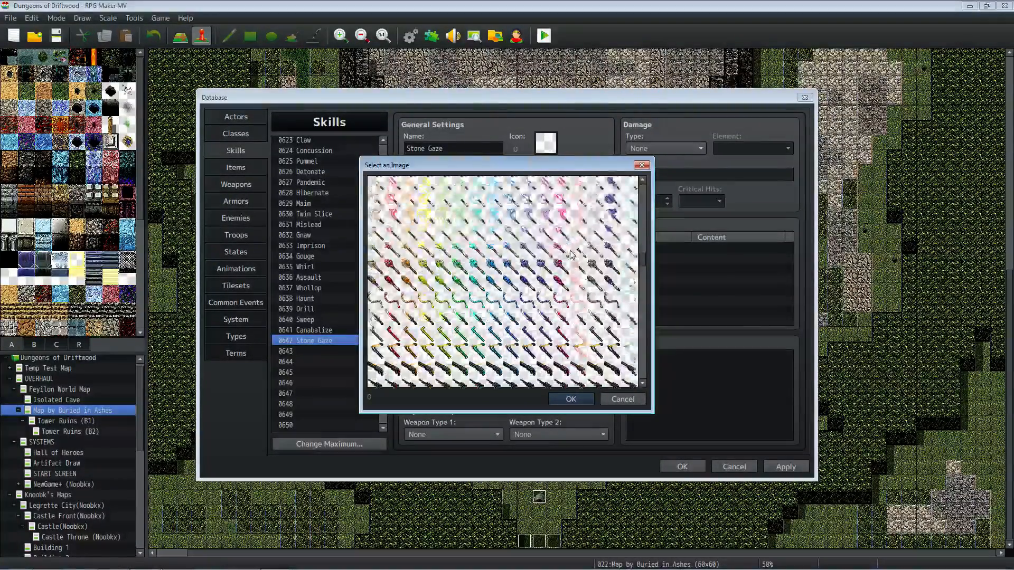
{"action": "scroll", "coordinate": [571, 251], "scroll_direction": "down", "scroll_amount": 5}
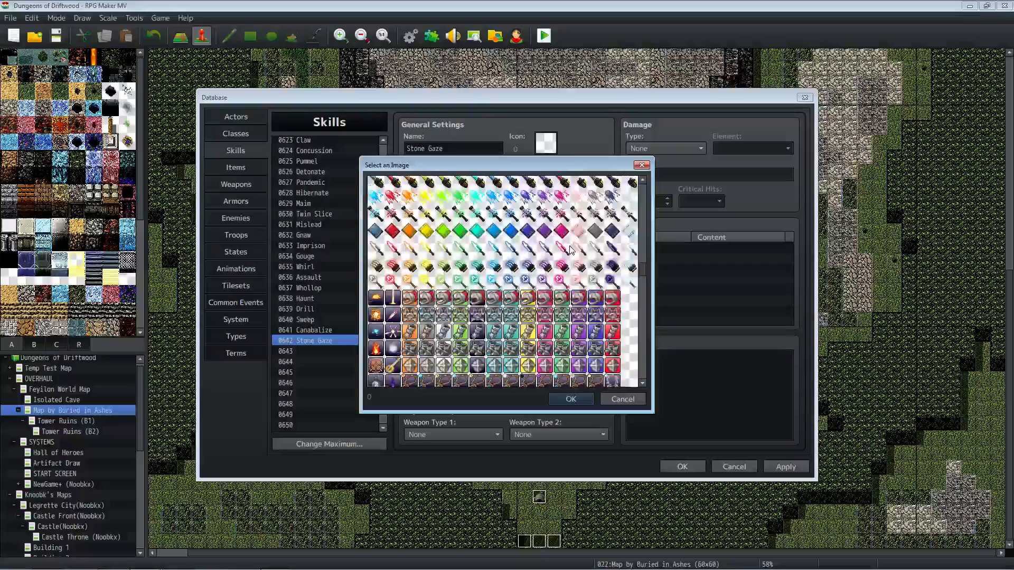
{"action": "scroll", "coordinate": [572, 251], "scroll_direction": "down", "scroll_amount": 5}
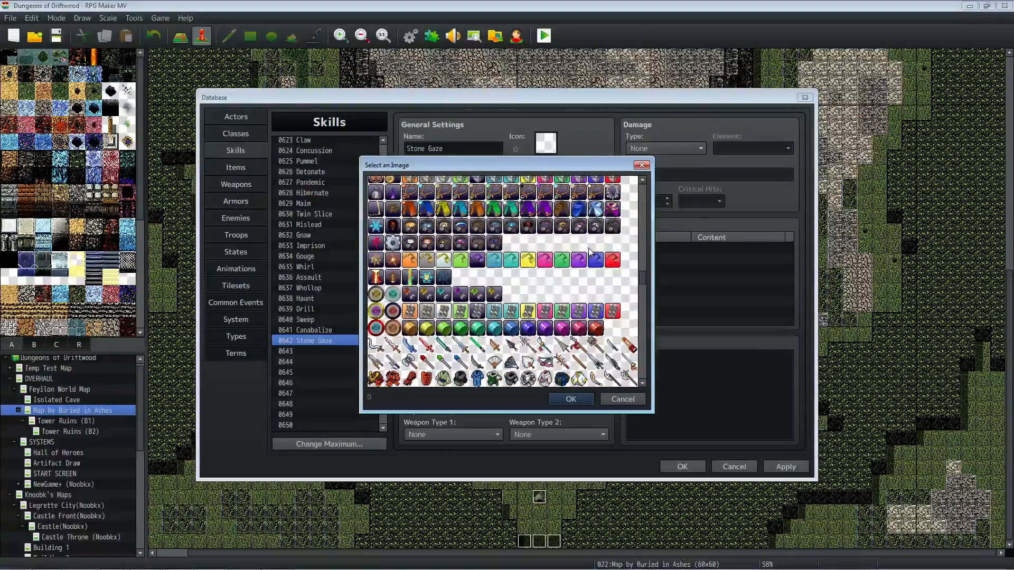
{"action": "scroll", "coordinate": [577, 274], "scroll_direction": "down", "scroll_amount": 1}
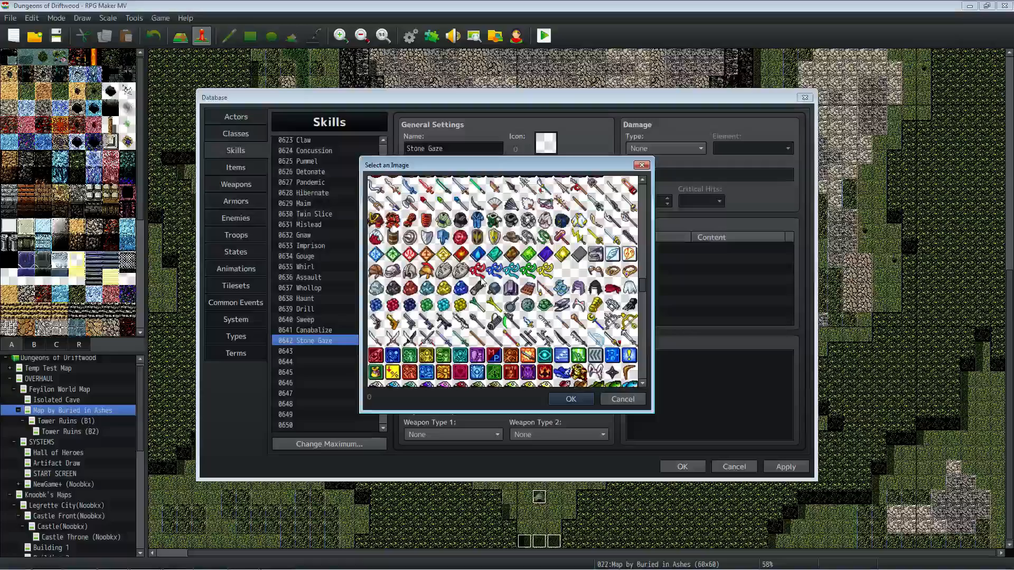
{"action": "scroll", "coordinate": [482, 267], "scroll_direction": "down", "scroll_amount": 2}
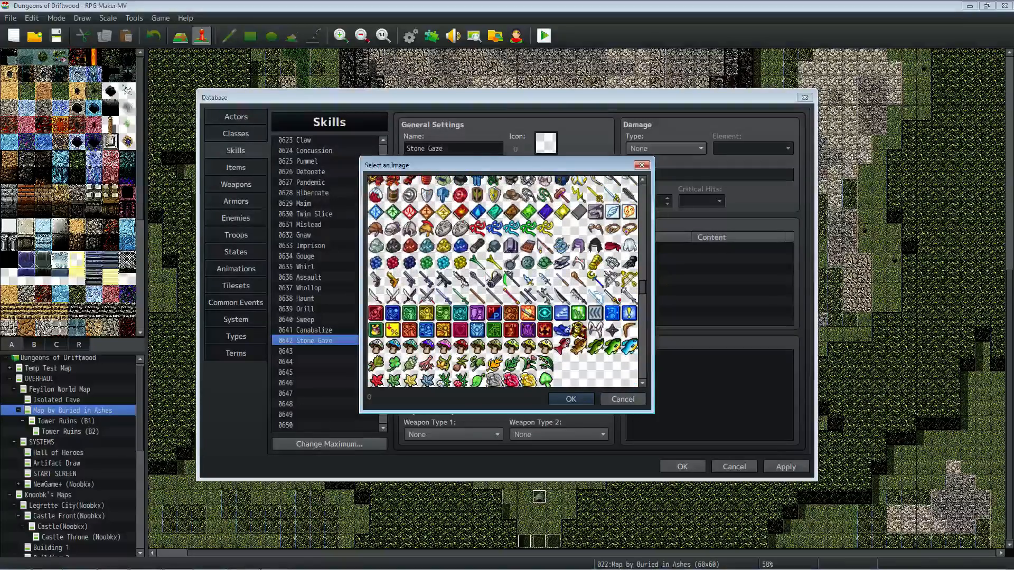
{"action": "scroll", "coordinate": [483, 275], "scroll_direction": "down", "scroll_amount": 2}
{"action": "scroll", "coordinate": [483, 275], "scroll_direction": "down", "scroll_amount": 3}
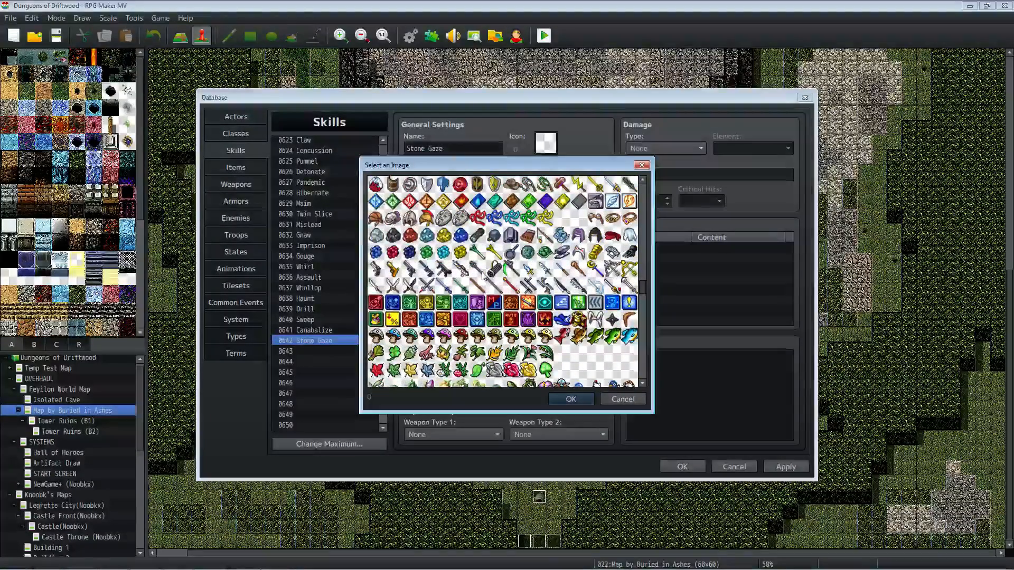
{"action": "scroll", "coordinate": [482, 275], "scroll_direction": "down", "scroll_amount": 3}
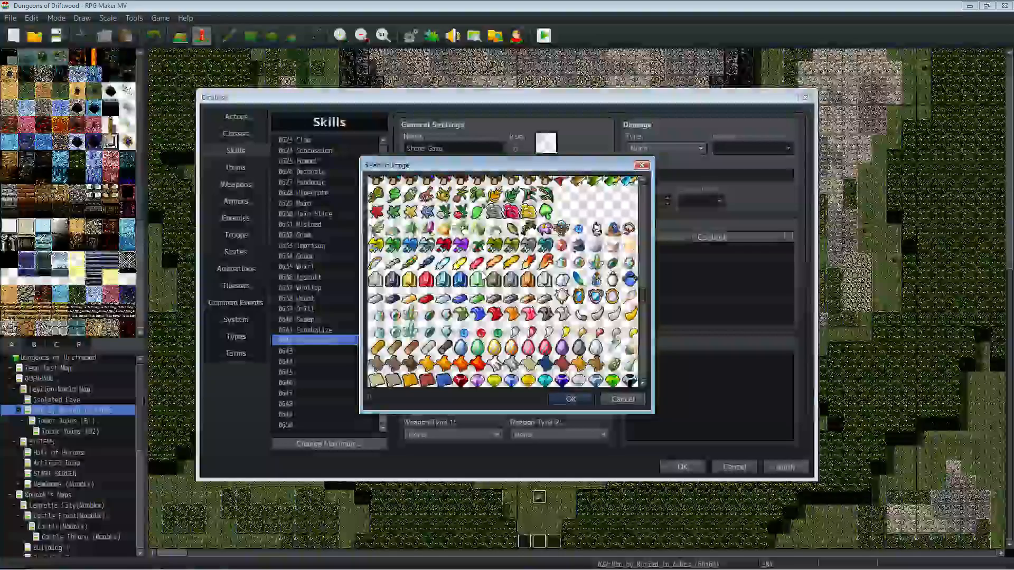
{"action": "double_click", "coordinate": [588, 265]}
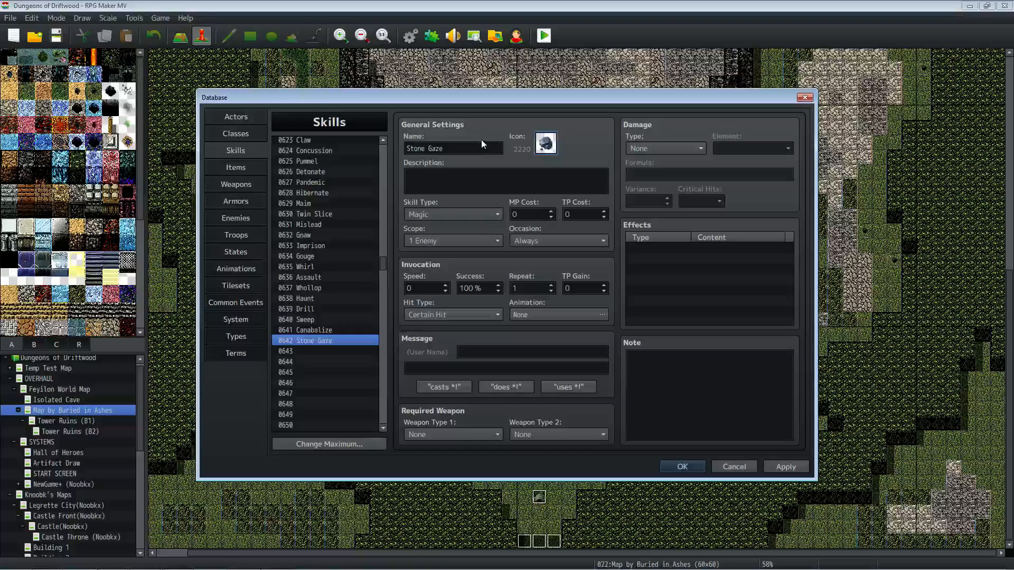
{"action": "left_click", "coordinate": [475, 178]}
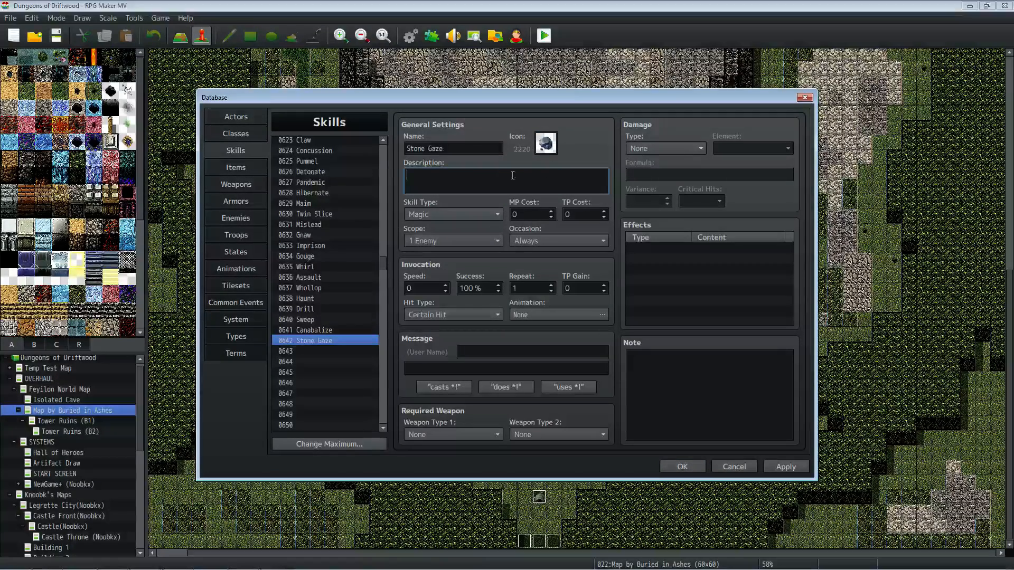
{"action": "left_click", "coordinate": [465, 148]}
{"action": "left_click", "coordinate": [465, 148]}
{"action": "left_click_drag", "start_coordinate": [466, 148], "coordinate": [392, 147]}
{"action": "left_click", "coordinate": [456, 145]}
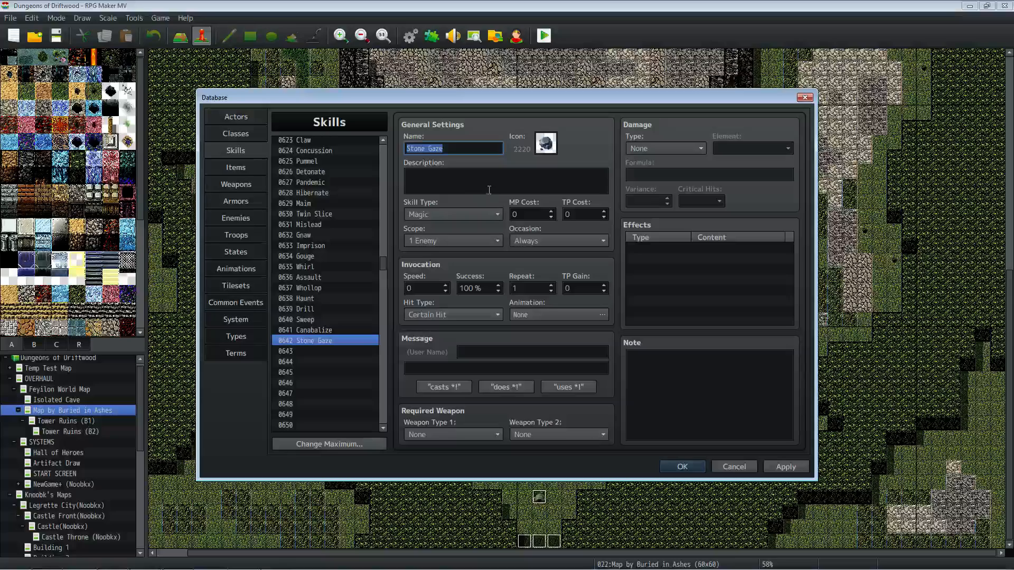
{"action": "left_click", "coordinate": [454, 190]}
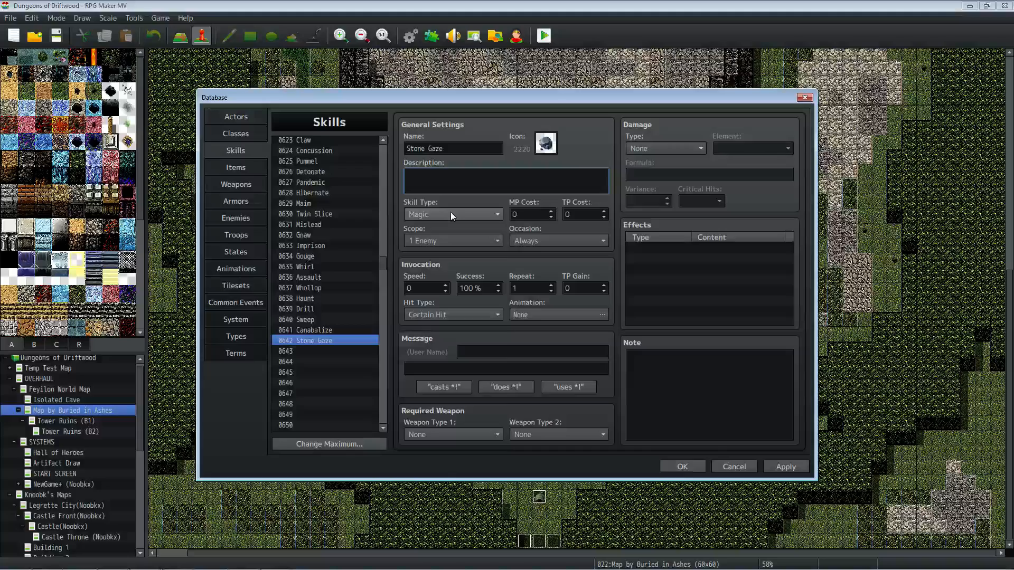
Step: Set Stone Gaze's skill type to Enemy Skill and its MP cost to 50
{"action": "left_click", "coordinate": [451, 214]}
{"action": "scroll", "coordinate": [455, 286], "scroll_direction": "down", "scroll_amount": 6}
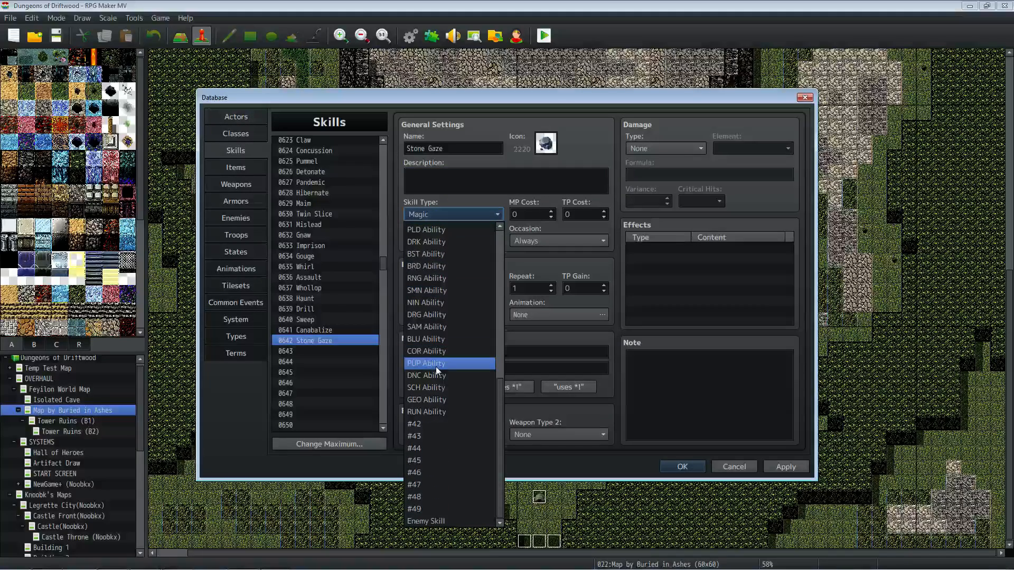
{"action": "left_click", "coordinate": [425, 519]}
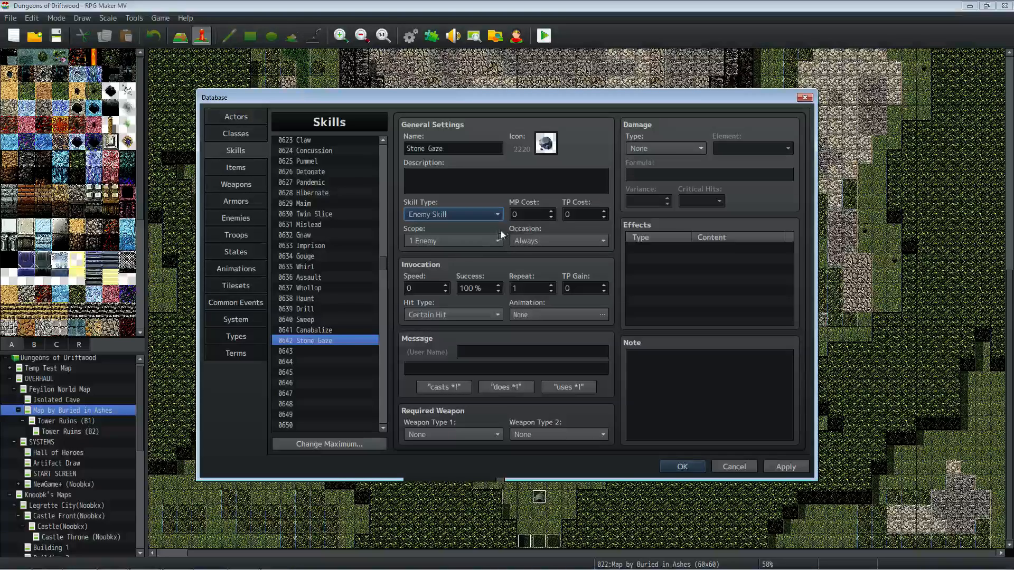
{"action": "left_click", "coordinate": [539, 215]}
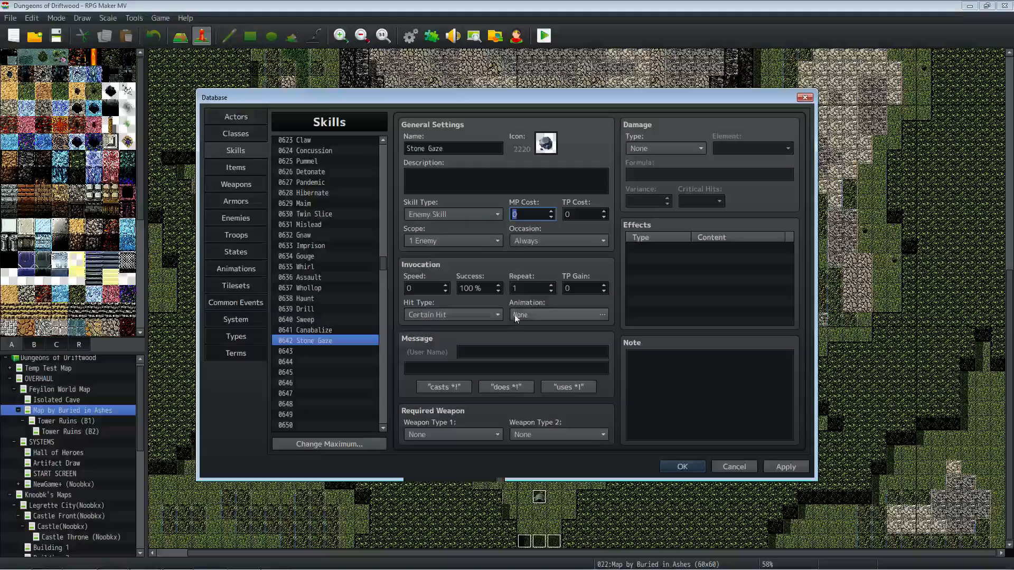
{"action": "type", "text": "50"}
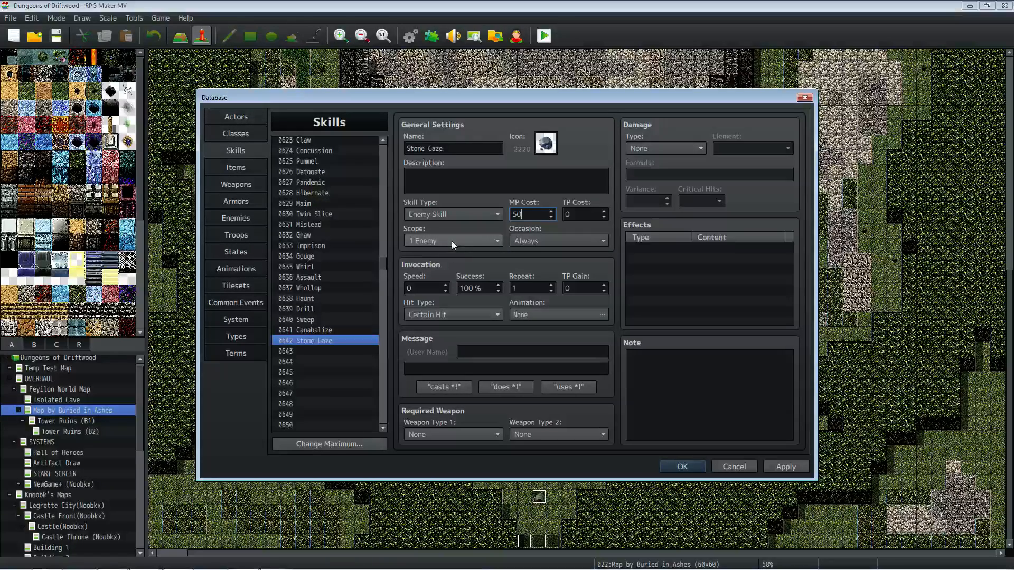
Step: Restrict Stone Gaze's occasion to Battle Screen and set its hit type to Magical Attack
{"action": "left_click", "coordinate": [547, 238]}
{"action": "left_click", "coordinate": [532, 259]}
{"action": "double_click", "coordinate": [531, 216]}
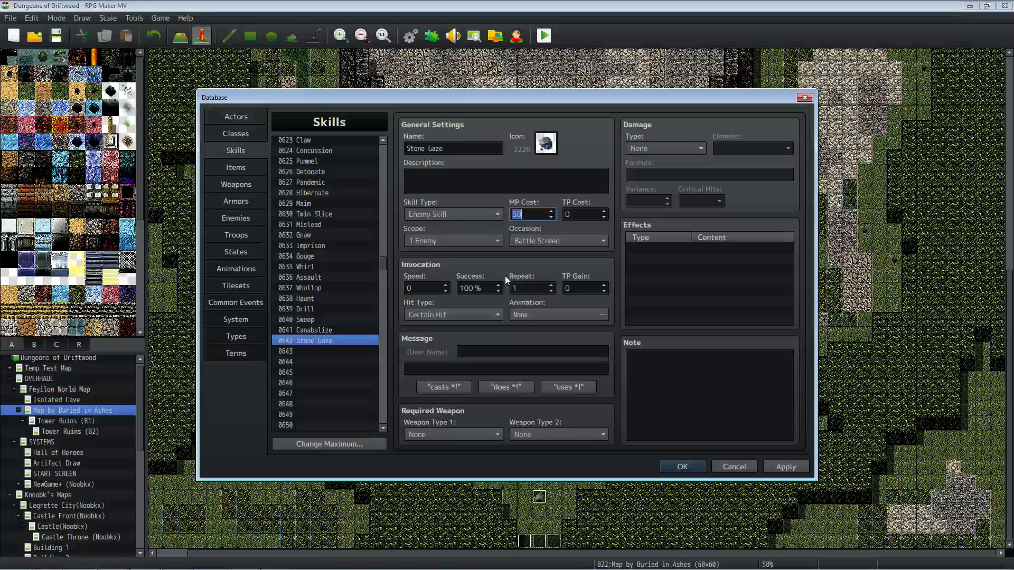
{"action": "left_click", "coordinate": [470, 315]}
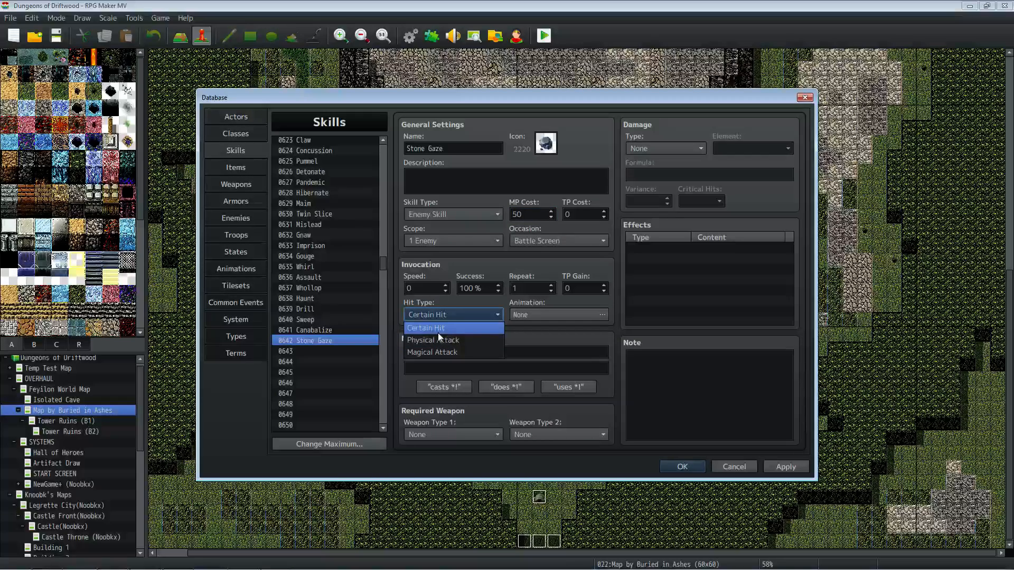
{"action": "left_click", "coordinate": [442, 353]}
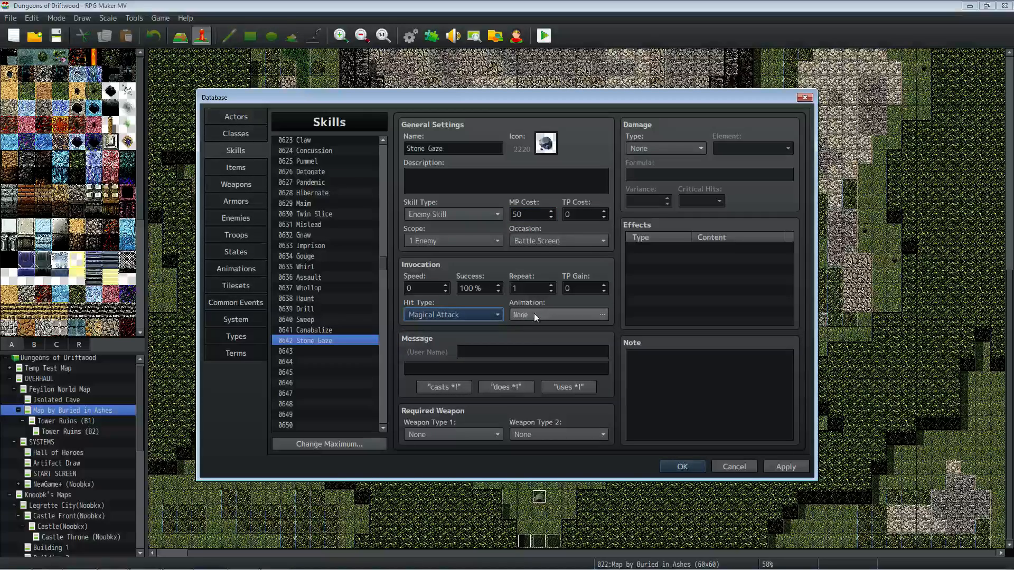
Step: Give Stone Gaze the preset "casts" message and apply the skill changes, keeping the damage type at None
{"action": "left_click", "coordinate": [456, 385]}
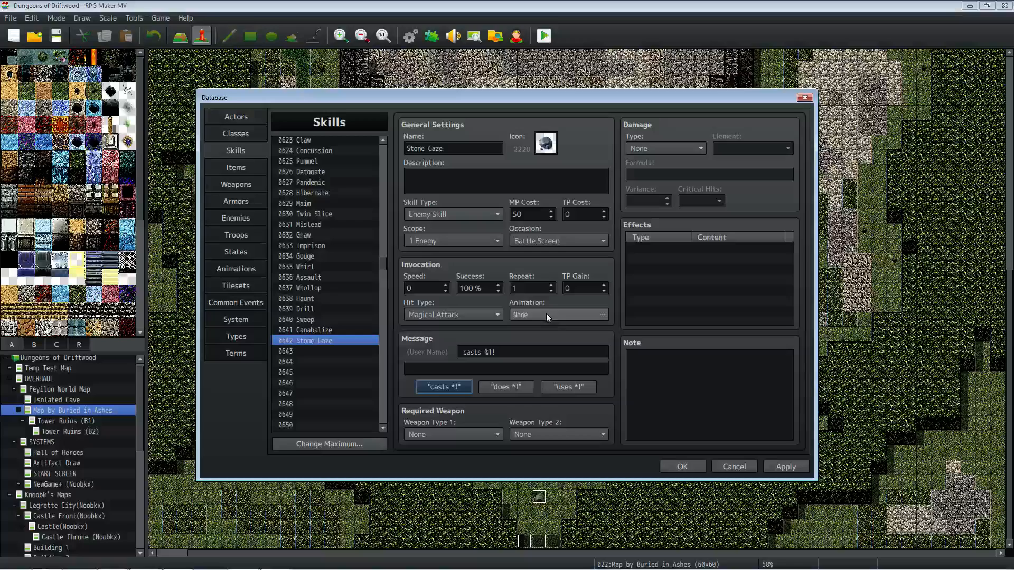
{"action": "left_click", "coordinate": [786, 467]}
{"action": "left_click", "coordinate": [651, 148]}
{"action": "left_click", "coordinate": [656, 148]}
Step: Create an Add State effect for Stone Gaze using state 0029 Petrified
{"action": "left_click", "coordinate": [667, 248]}
{"action": "right_click", "coordinate": [667, 251]}
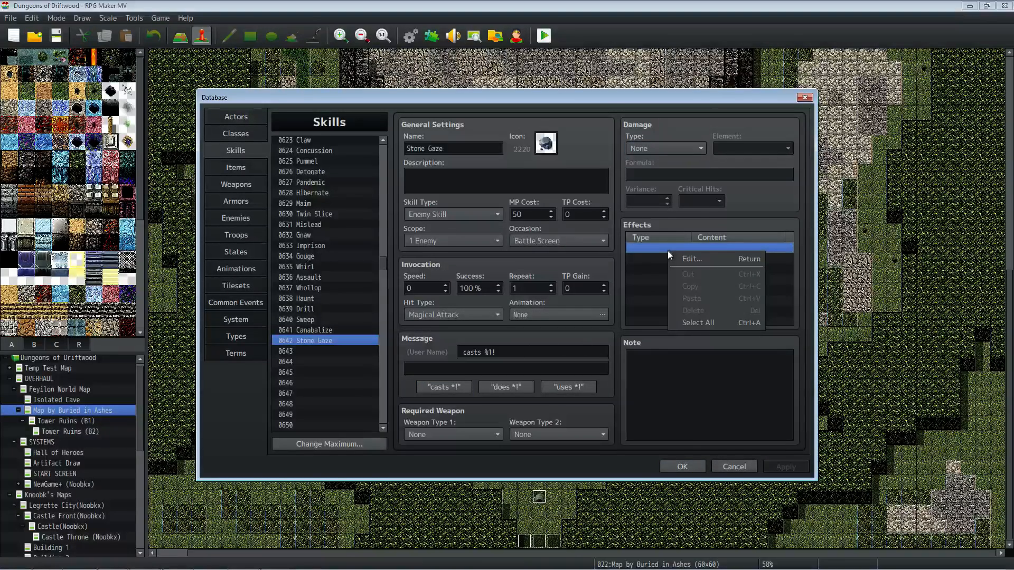
{"action": "left_click", "coordinate": [686, 259]}
{"action": "left_click", "coordinate": [672, 209]}
{"action": "left_click", "coordinate": [655, 227]}
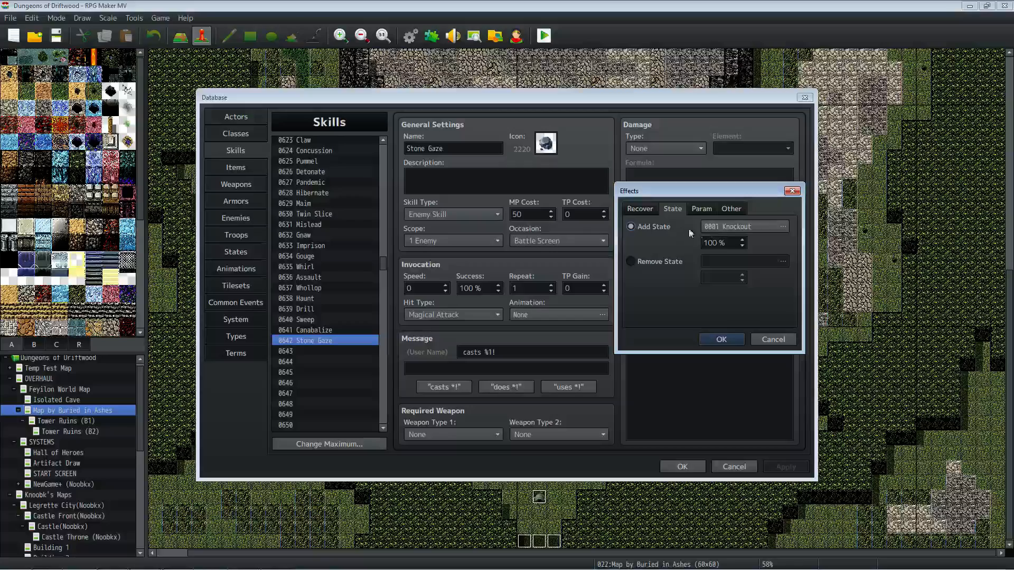
{"action": "left_click", "coordinate": [734, 229]}
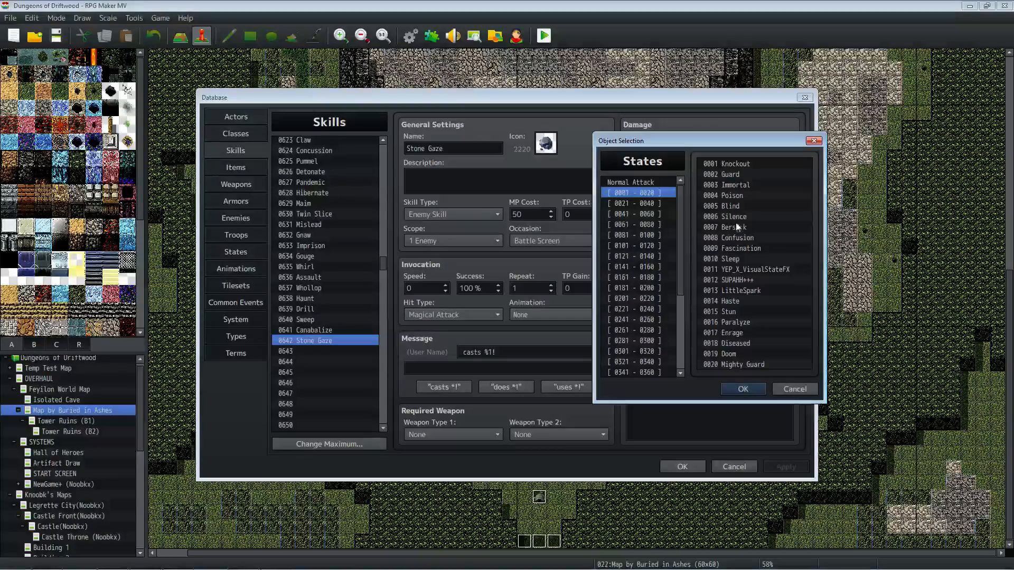
{"action": "left_click", "coordinate": [740, 303]}
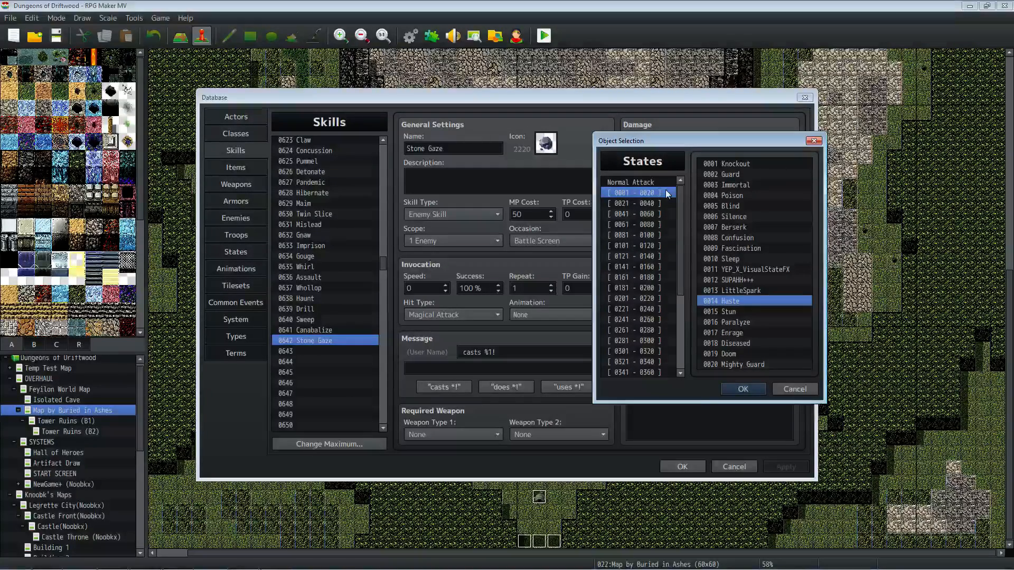
{"action": "left_click", "coordinate": [658, 204]}
{"action": "left_click", "coordinate": [743, 247]}
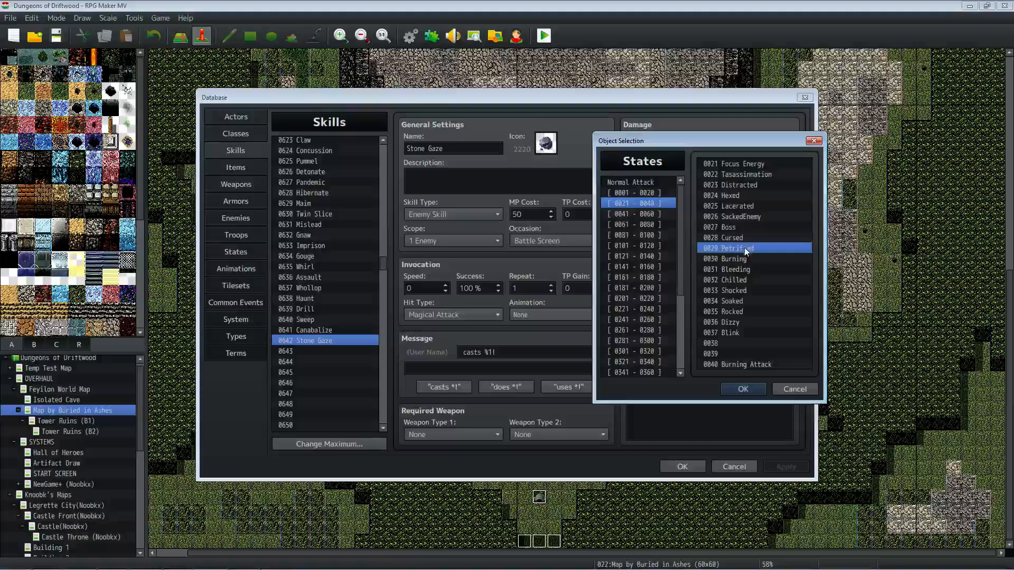
{"action": "left_click", "coordinate": [742, 388]}
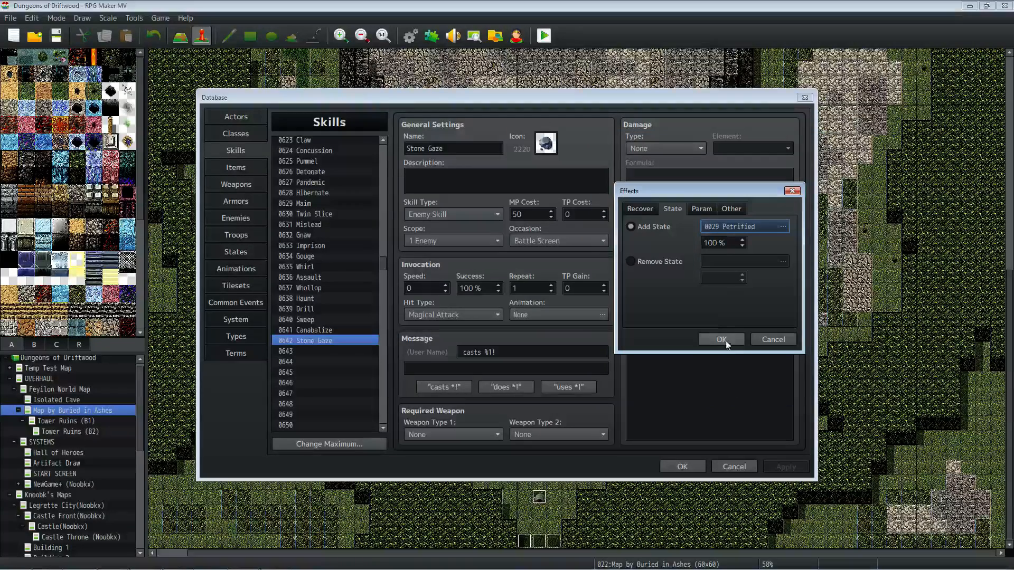
Step: Set the Petrified effect's chance to 50% and apply the skill changes
{"action": "double_click", "coordinate": [719, 244]}
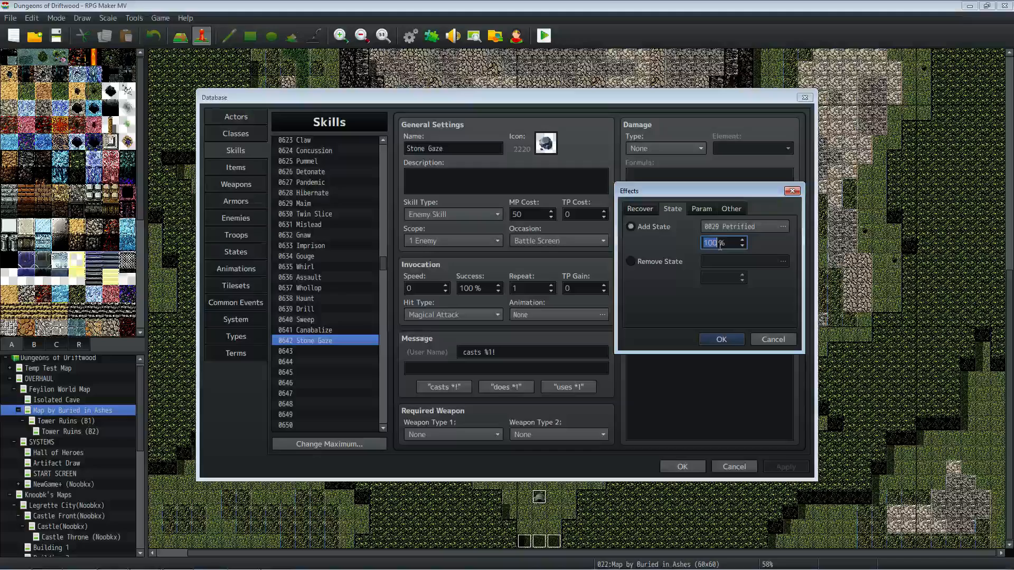
{"action": "type", "text": "50"}
{"action": "left_click", "coordinate": [731, 339]}
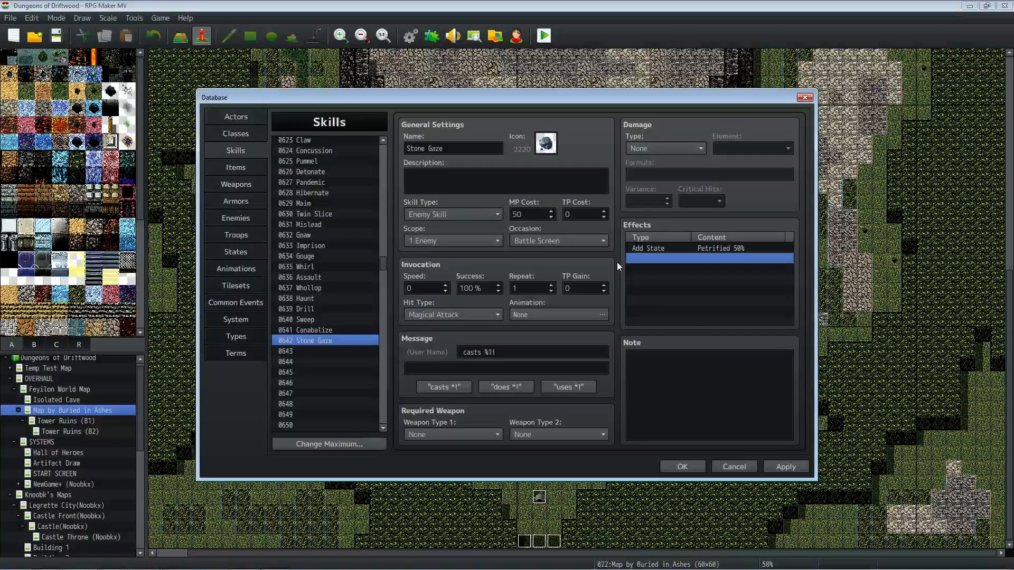
{"action": "left_click", "coordinate": [781, 462]}
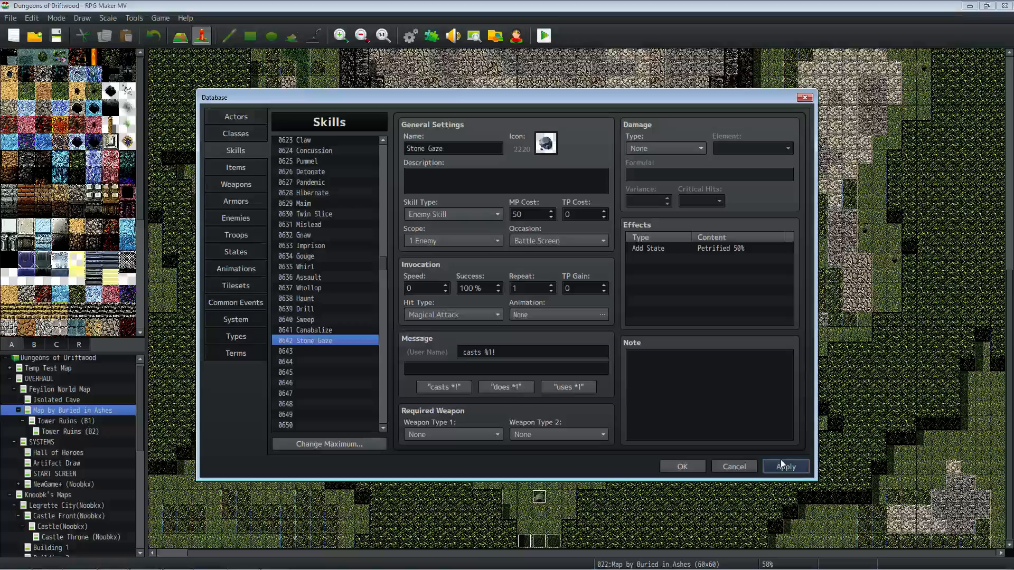
Step: Examine the 0029 Petrified state's restriction, priority and traits, and recheck the effect entry on Stone Gaze
{"action": "left_click", "coordinate": [224, 252]}
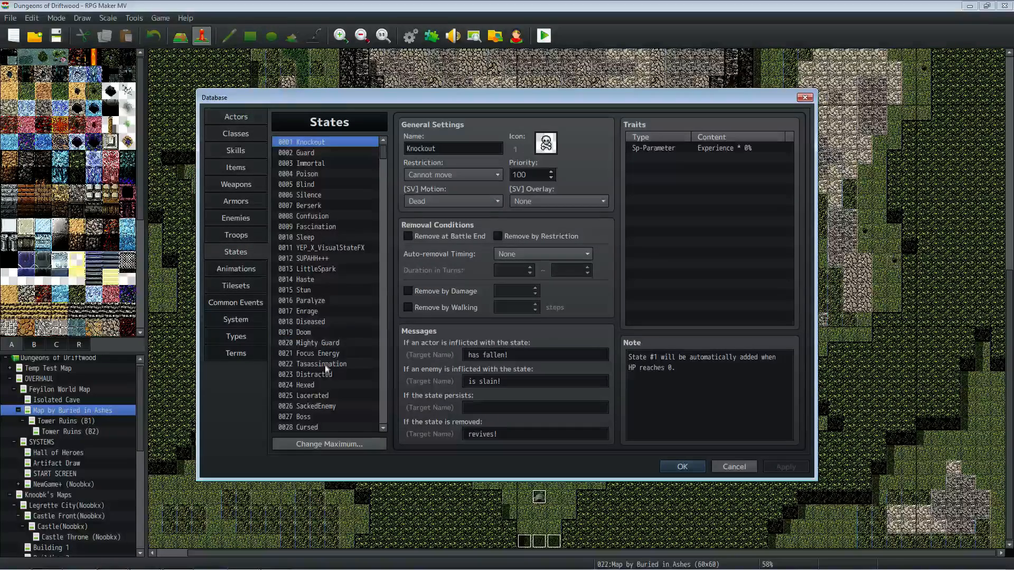
{"action": "scroll", "coordinate": [327, 388], "scroll_direction": "down", "scroll_amount": 3}
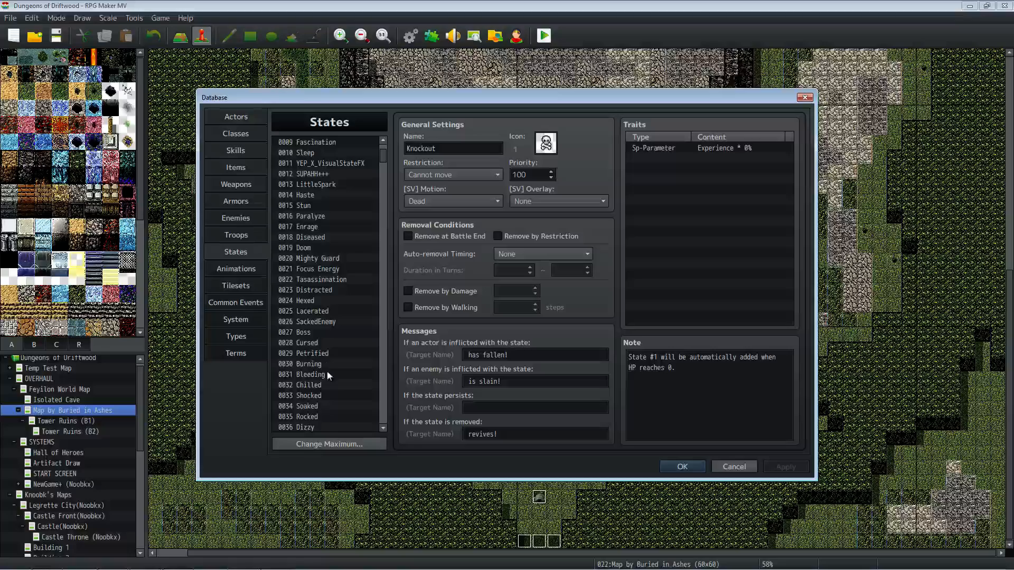
{"action": "left_click", "coordinate": [326, 353]}
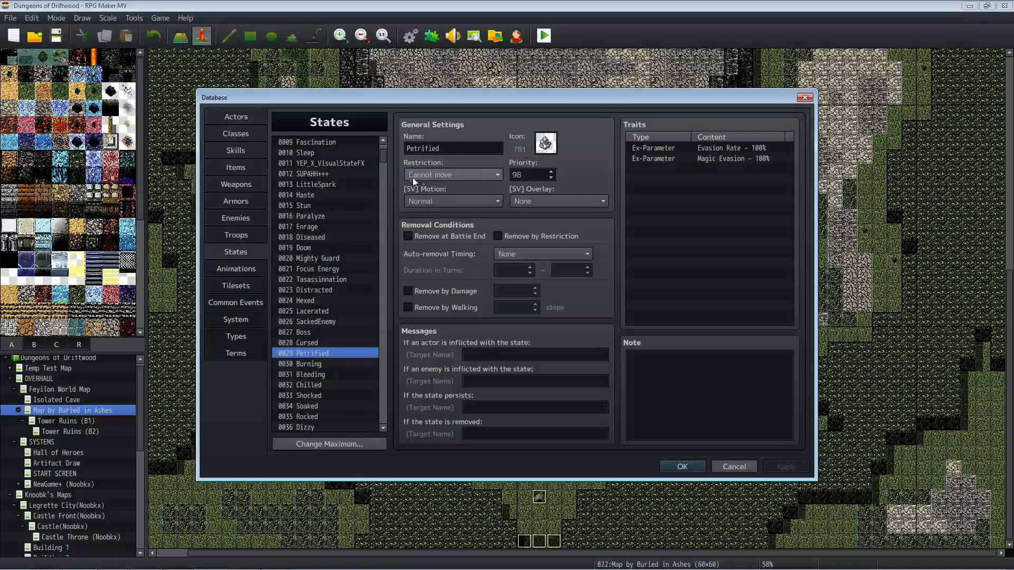
{"action": "double_click", "coordinate": [533, 178]}
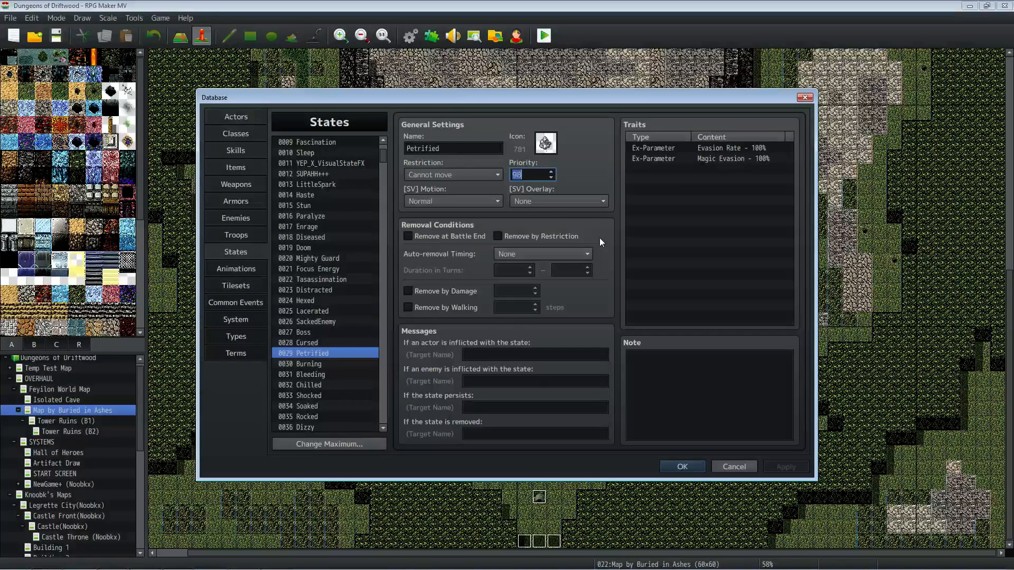
{"action": "left_click", "coordinate": [688, 158]}
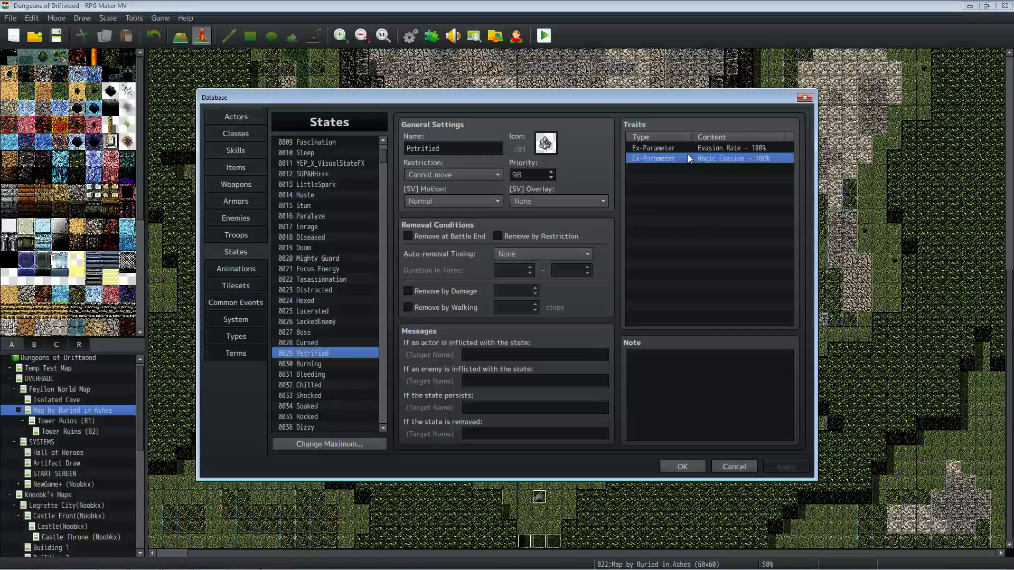
{"action": "left_click", "coordinate": [679, 148]}
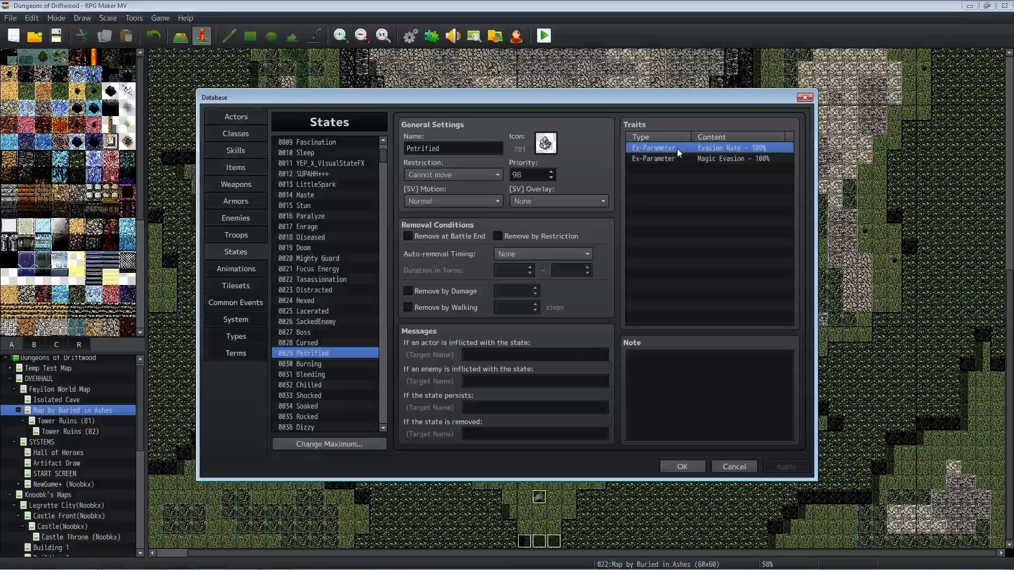
{"action": "left_click", "coordinate": [722, 159]}
{"action": "left_click", "coordinate": [722, 150]}
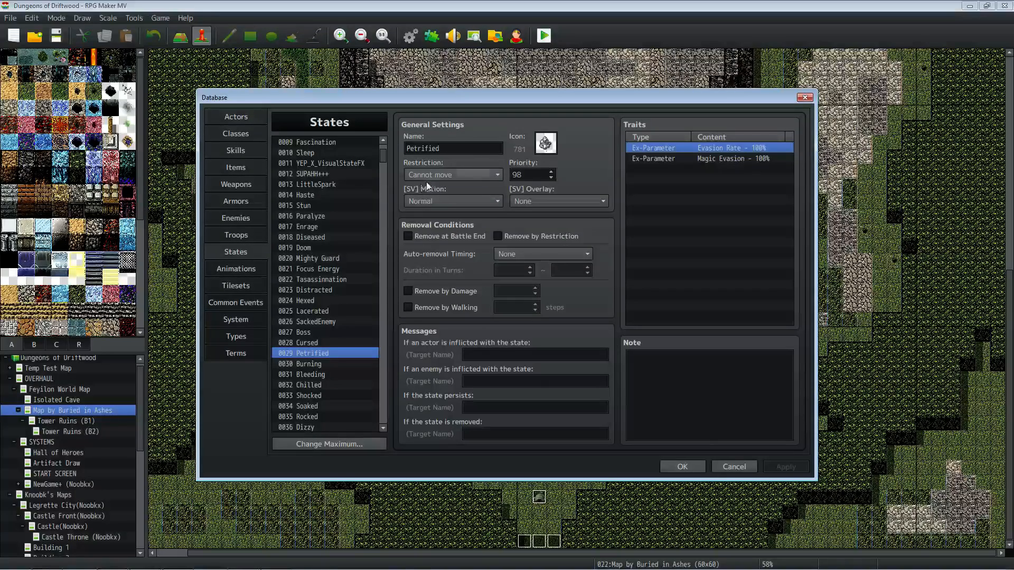
{"action": "left_click", "coordinate": [442, 172]}
{"action": "left_click", "coordinate": [439, 238]}
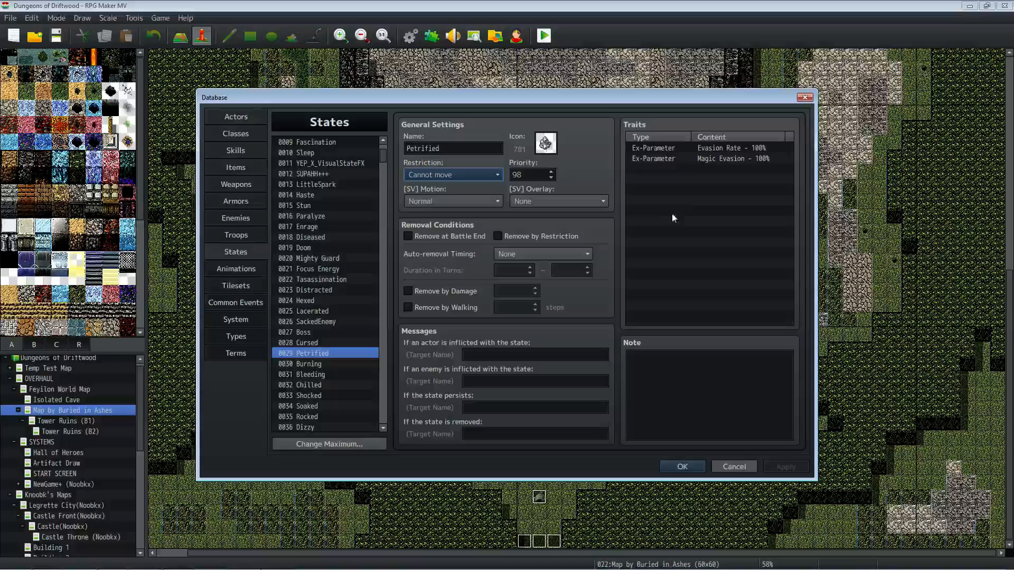
{"action": "left_click", "coordinate": [667, 168]}
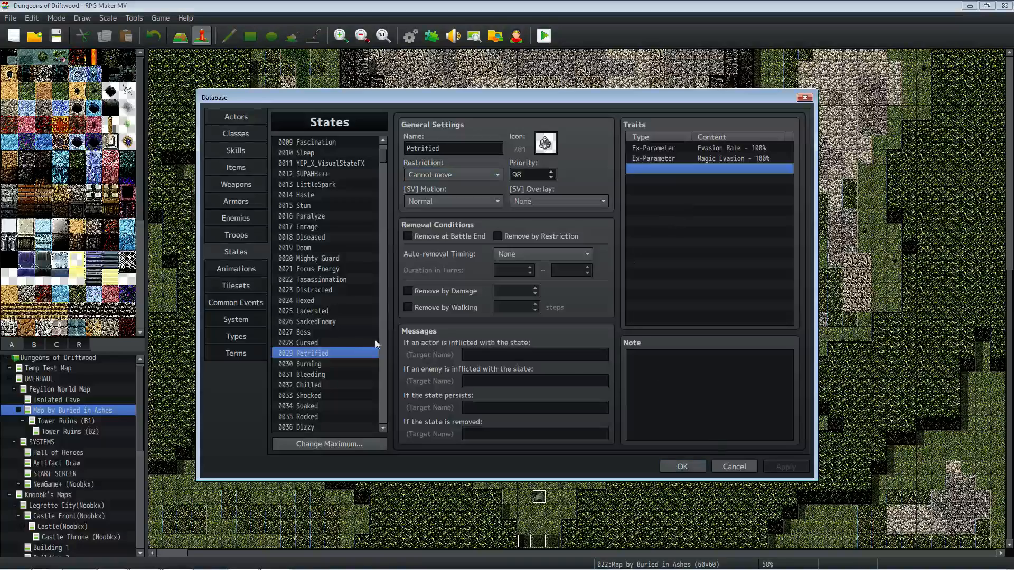
{"action": "left_click", "coordinate": [252, 153]}
{"action": "left_click", "coordinate": [745, 249]}
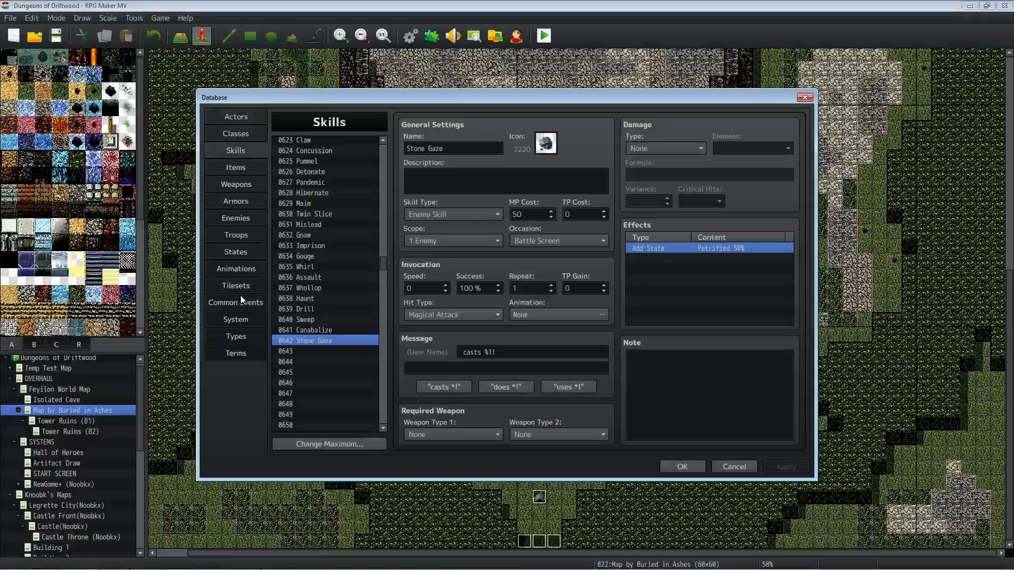
Step: Look through the special attack animations for one suited to Stone Gaze and preview 0029 Arrow Special
{"action": "left_click", "coordinate": [244, 267]}
{"action": "mouse_move", "coordinate": [382, 153]}
{"action": "left_mouse_down"}
{"action": "mouse_move", "coordinate": [379, 401]}
{"action": "mouse_move", "coordinate": [376, 159]}
{"action": "left_mouse_up"}
{"action": "scroll", "coordinate": [379, 400], "scroll_direction": "up", "scroll_amount": 1}
{"action": "left_click", "coordinate": [313, 307]}
{"action": "left_click", "coordinate": [313, 317]}
{"action": "left_click", "coordinate": [309, 199]}
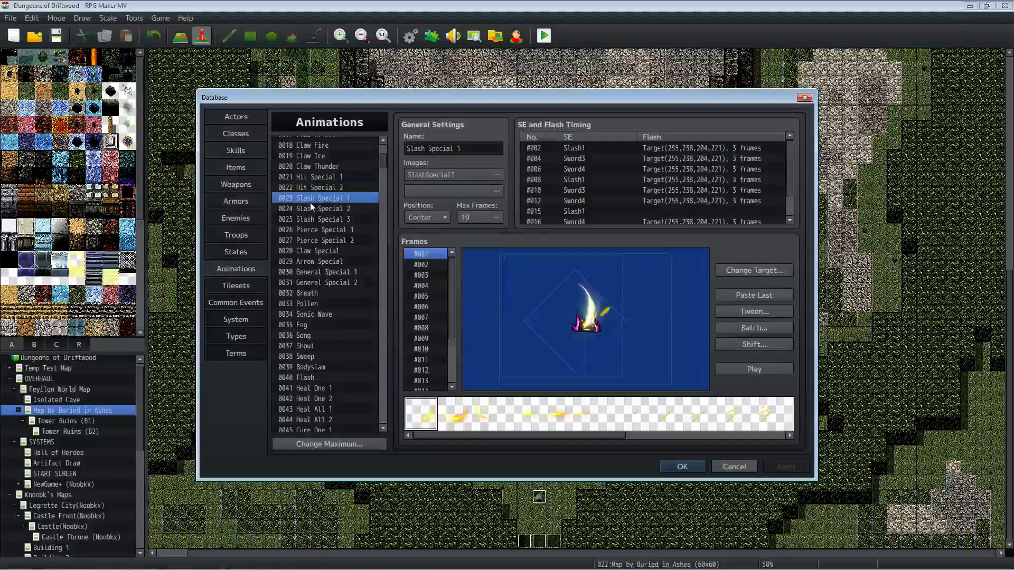
{"action": "left_click", "coordinate": [343, 231]}
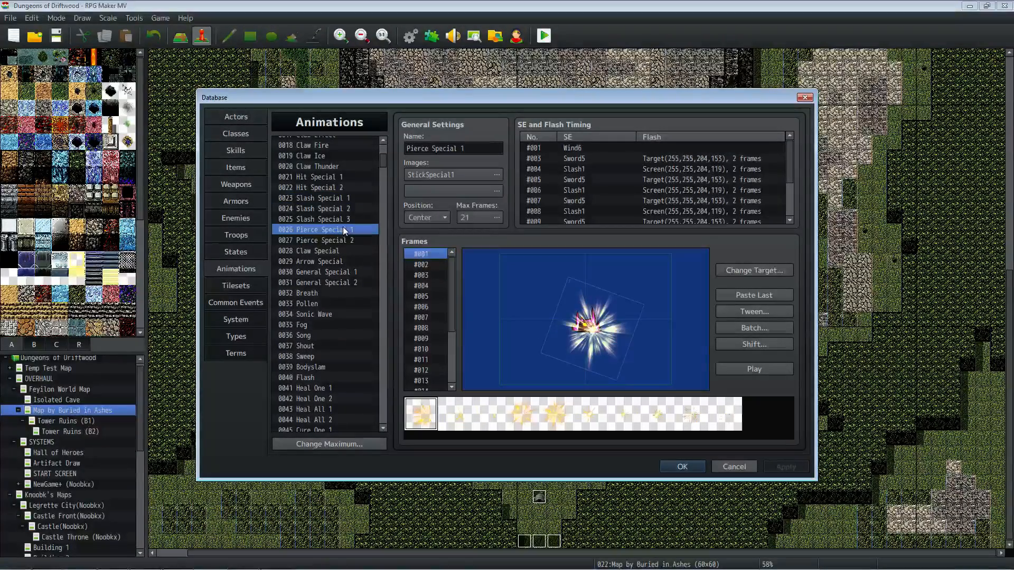
{"action": "left_click", "coordinate": [336, 262]}
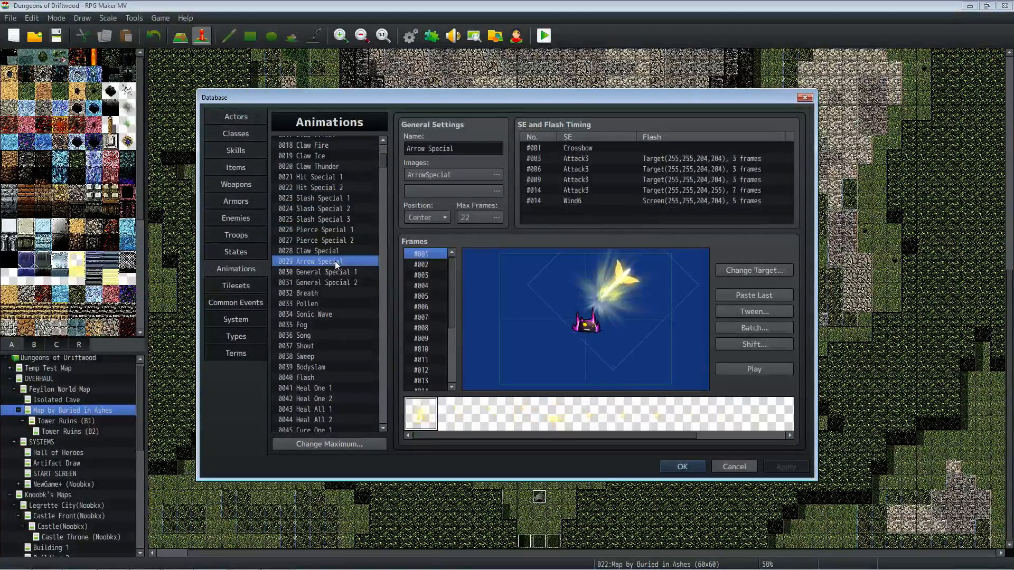
{"action": "left_click", "coordinate": [749, 371]}
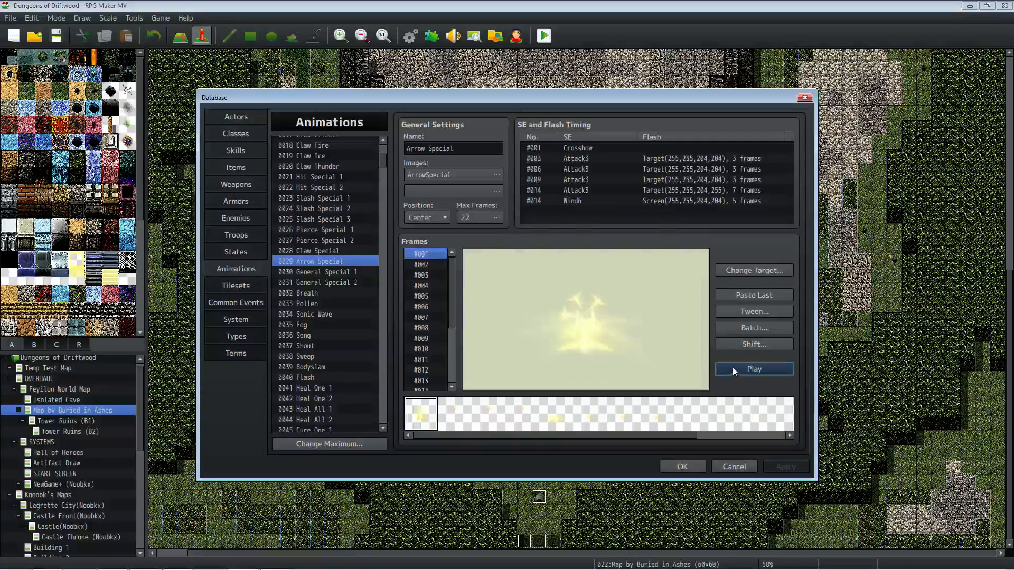
Step: Check the animations from 0031 General Special 2 to 0034 Sonic Wave and preview Sonic Wave
{"action": "left_click", "coordinate": [342, 284]}
{"action": "scroll", "coordinate": [340, 285], "scroll_direction": "down", "scroll_amount": 1}
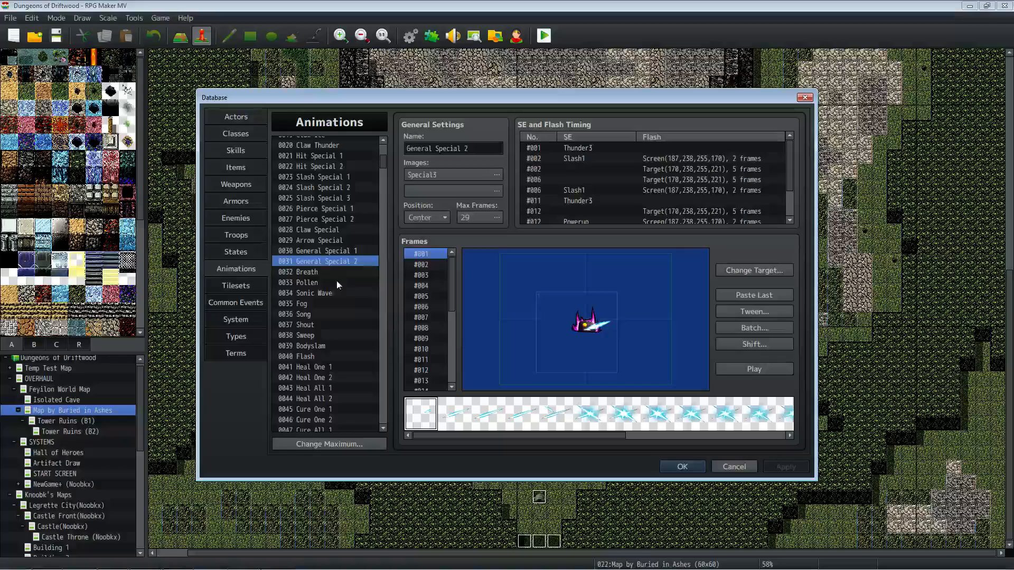
{"action": "left_click", "coordinate": [341, 272]}
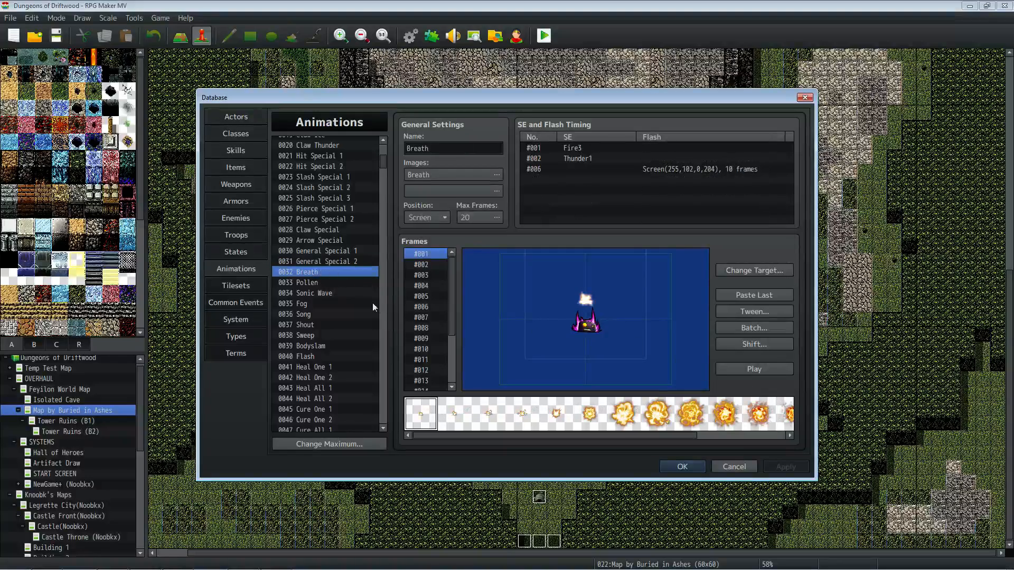
{"action": "left_click", "coordinate": [307, 282]}
{"action": "scroll", "coordinate": [356, 301], "scroll_direction": "down", "scroll_amount": 2}
{"action": "left_click", "coordinate": [336, 252]}
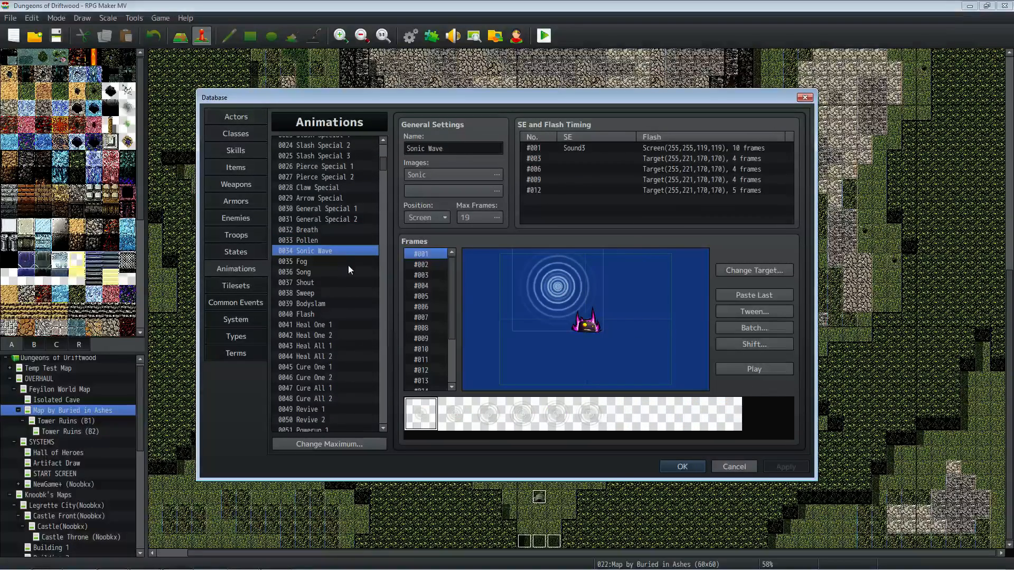
{"action": "left_click", "coordinate": [749, 369]}
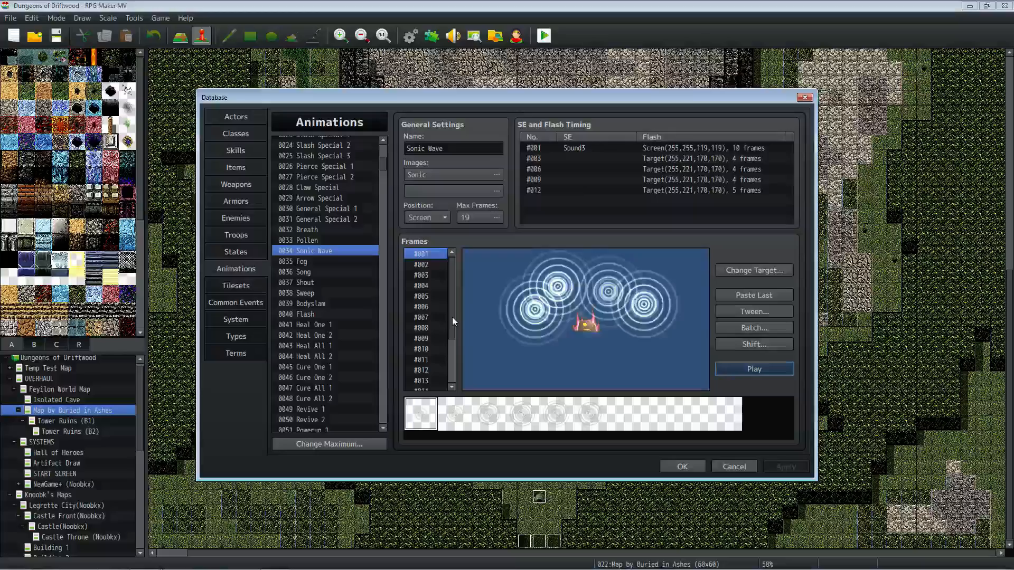
Step: Duplicate the 0034 Sonic Wave animation into empty slot 0502
{"action": "right_click", "coordinate": [333, 251]}
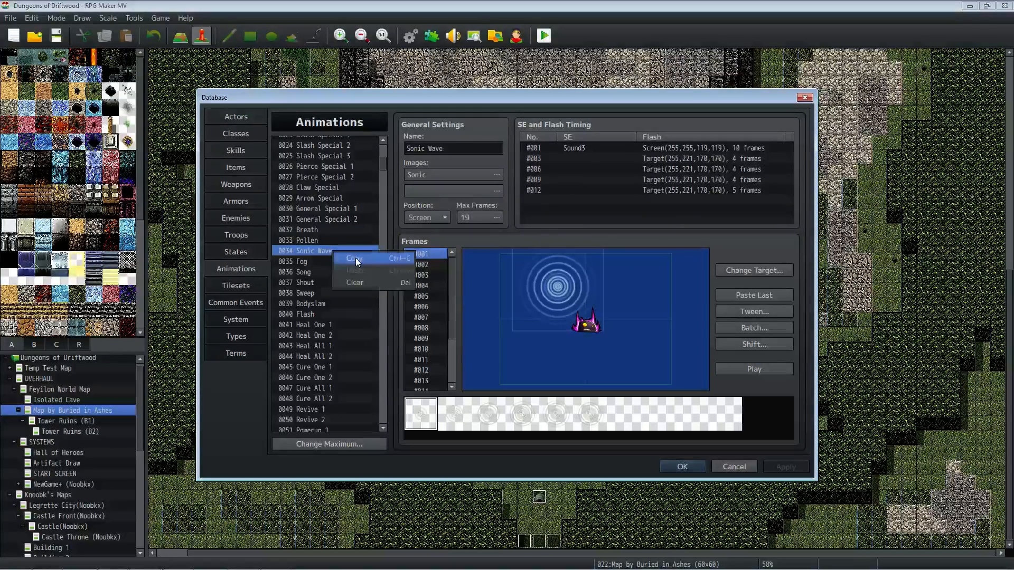
{"action": "left_click", "coordinate": [355, 260]}
{"action": "left_click_drag", "start_coordinate": [382, 164], "coordinate": [389, 415]}
{"action": "scroll", "coordinate": [349, 311], "scroll_direction": "up", "scroll_amount": 7}
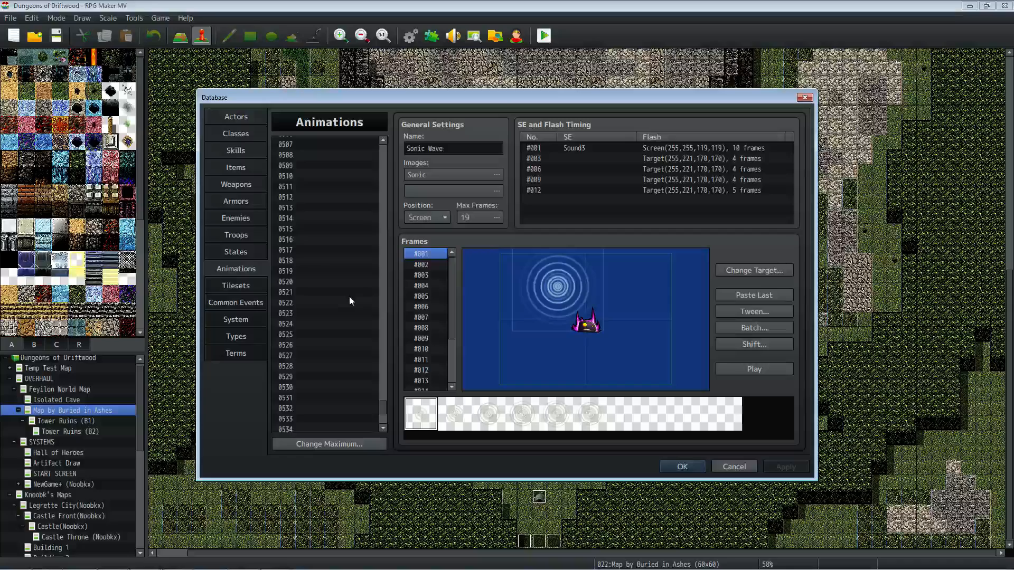
{"action": "right_click", "coordinate": [320, 207]}
{"action": "left_click", "coordinate": [336, 226]}
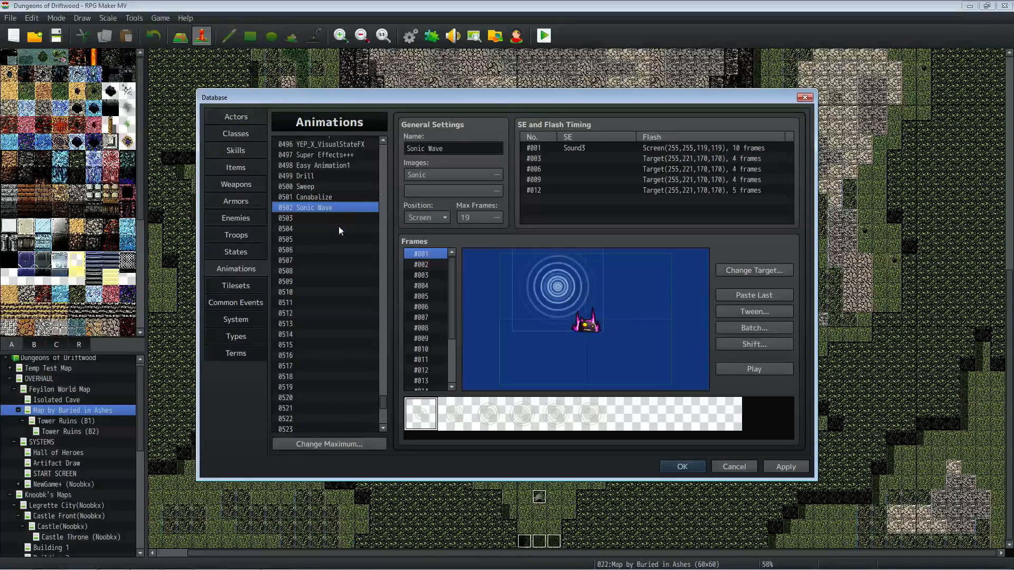
Step: Set the duplicated Sonic Wave animation's position to Center and preview it
{"action": "triple_click", "coordinate": [453, 148]}
{"action": "left_click", "coordinate": [439, 215]}
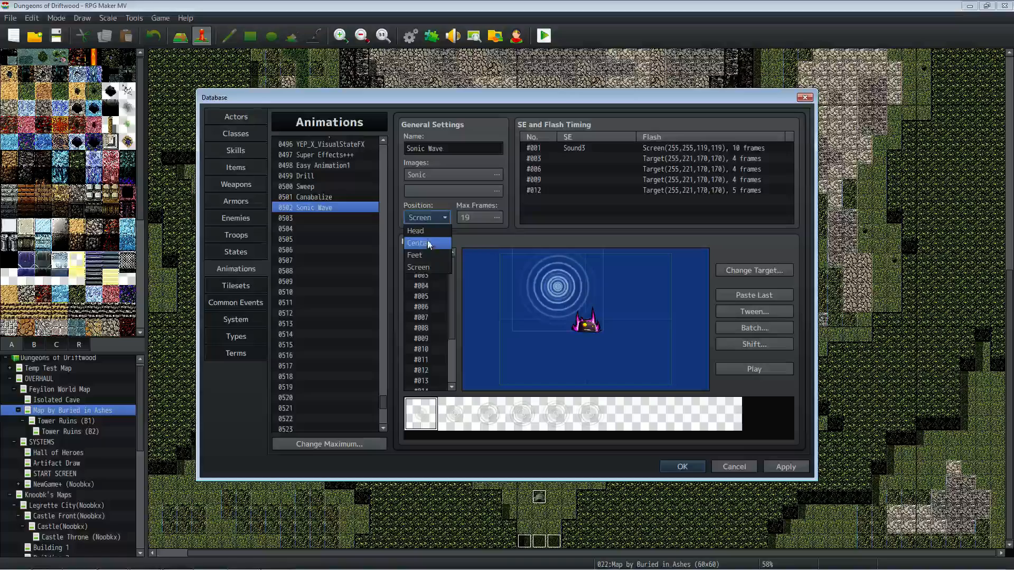
{"action": "left_click", "coordinate": [429, 244]}
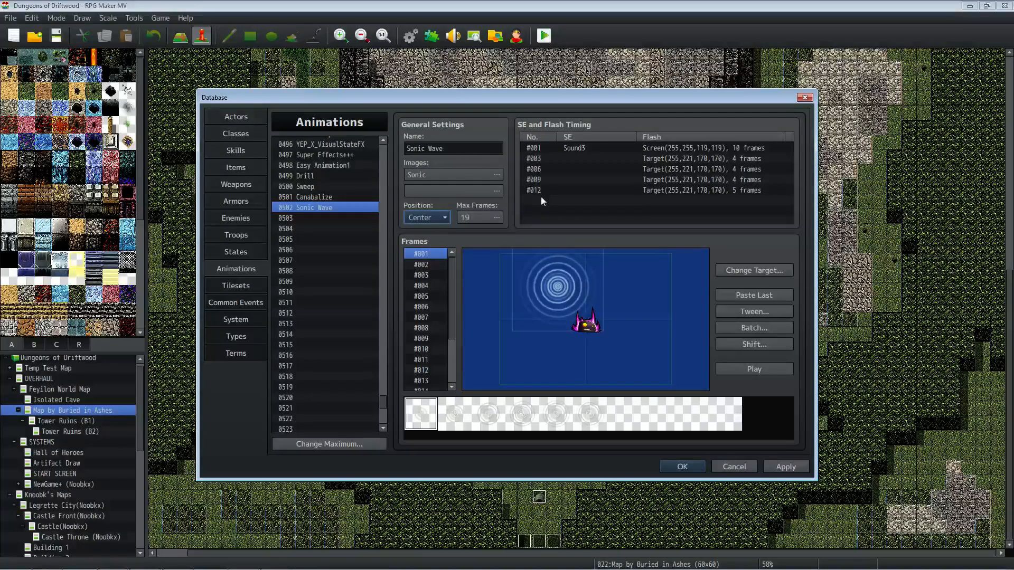
{"action": "triple_click", "coordinate": [473, 148]}
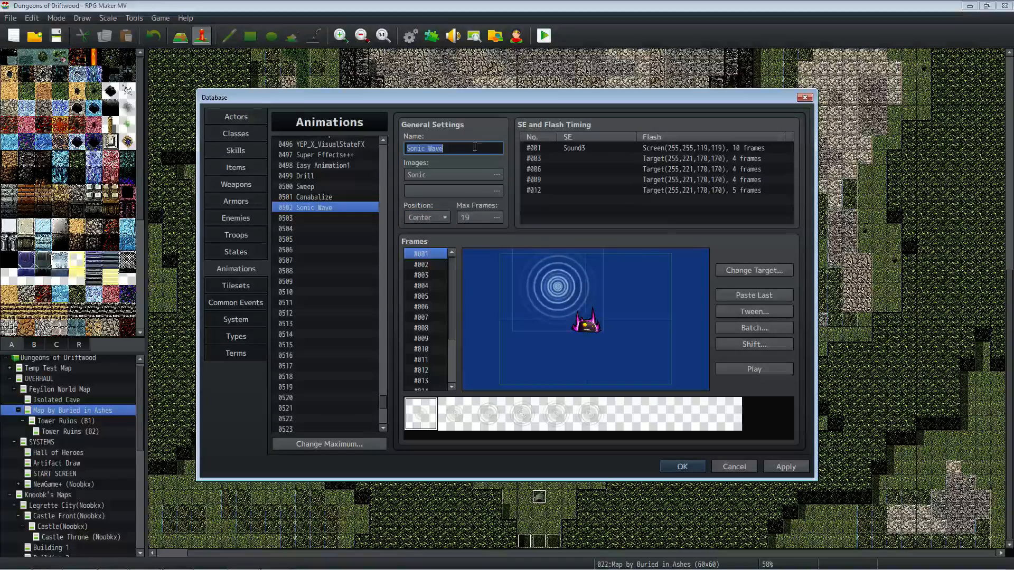
{"action": "left_click", "coordinate": [761, 369]}
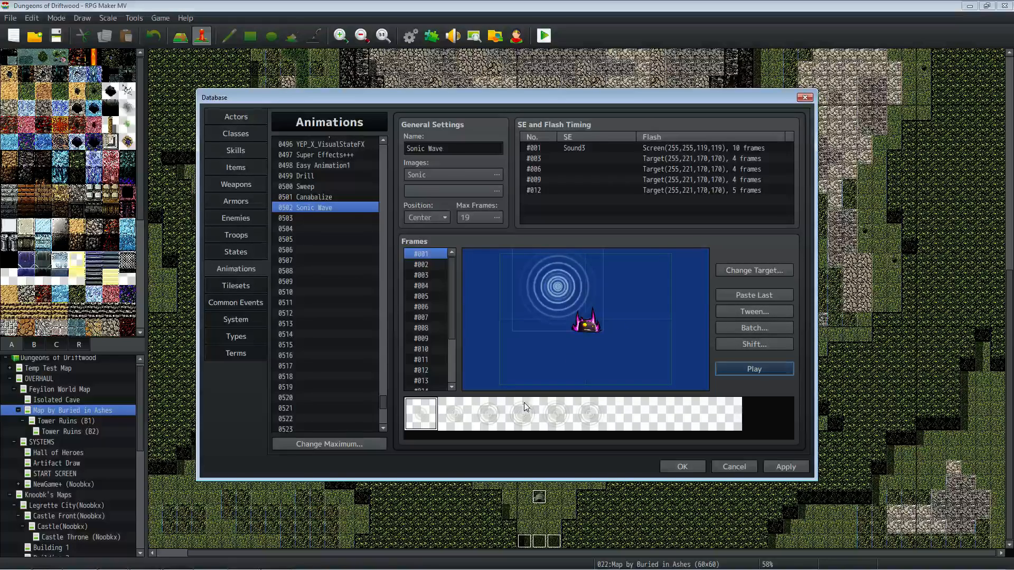
Step: Try adding an extra ring cell to frame 1 of animation 0502, and remove it again
{"action": "left_click", "coordinate": [490, 413]}
{"action": "right_click", "coordinate": [485, 332]}
{"action": "left_click", "coordinate": [498, 335]}
{"action": "left_click_drag", "start_coordinate": [486, 331], "coordinate": [486, 310]}
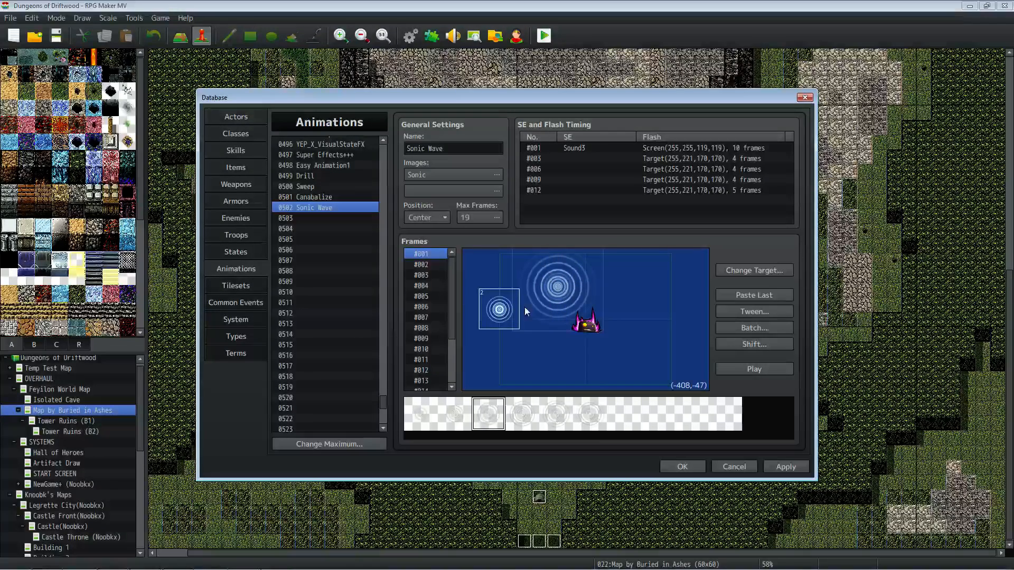
{"action": "right_click", "coordinate": [497, 312]}
{"action": "left_click", "coordinate": [518, 347]}
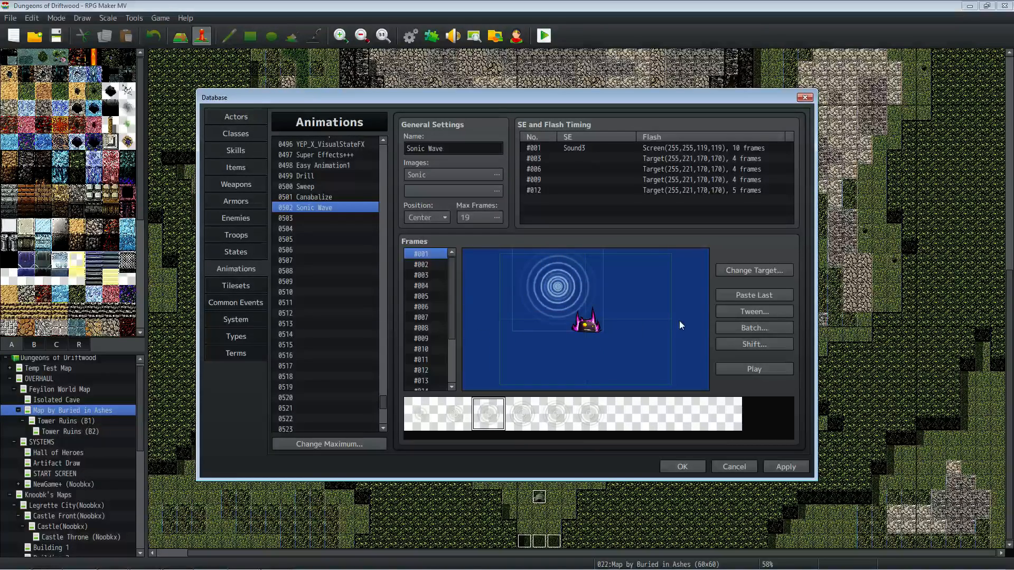
Step: Batch-set the scale of the cells in frames 1 to 19 to 175% and preview the animation
{"action": "left_click", "coordinate": [754, 328]}
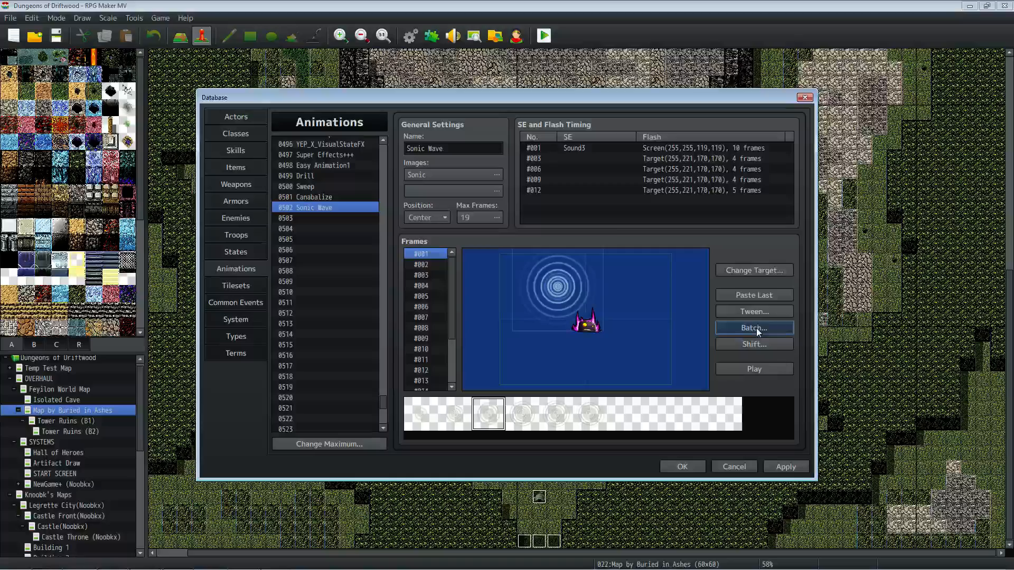
{"action": "left_click", "coordinate": [761, 338]}
{"action": "double_click", "coordinate": [771, 351]}
{"action": "type", "text": "175"}
{"action": "left_click", "coordinate": [735, 403]}
{"action": "left_click", "coordinate": [753, 370]}
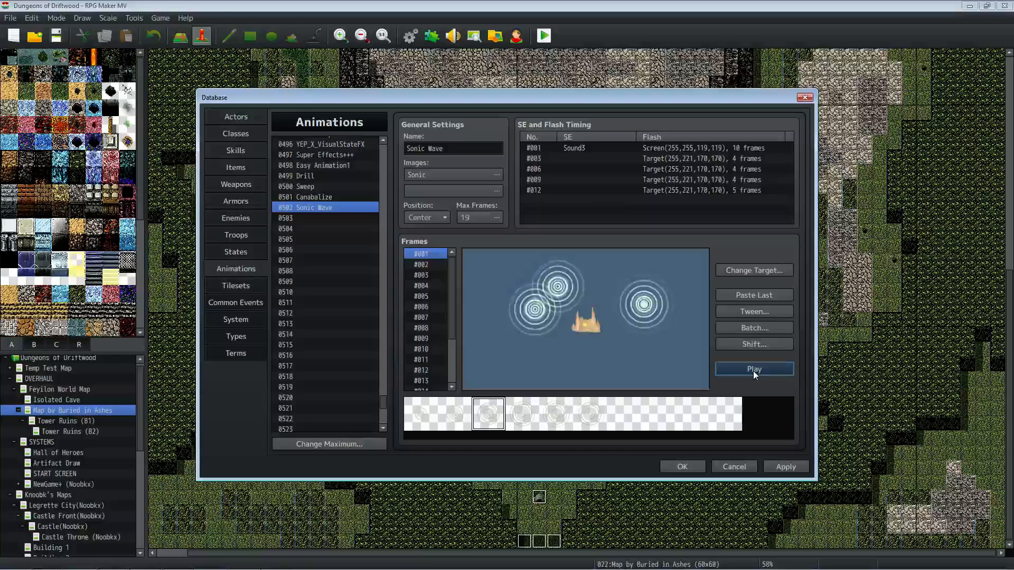
Step: Batch-set all cells in frames 1 to 19 to 150% scale, opacity 200 and Additive blend, and preview the result
{"action": "left_click", "coordinate": [749, 328]}
{"action": "left_click", "coordinate": [768, 339]}
{"action": "left_click", "coordinate": [776, 351]}
{"action": "type", "text": "150"}
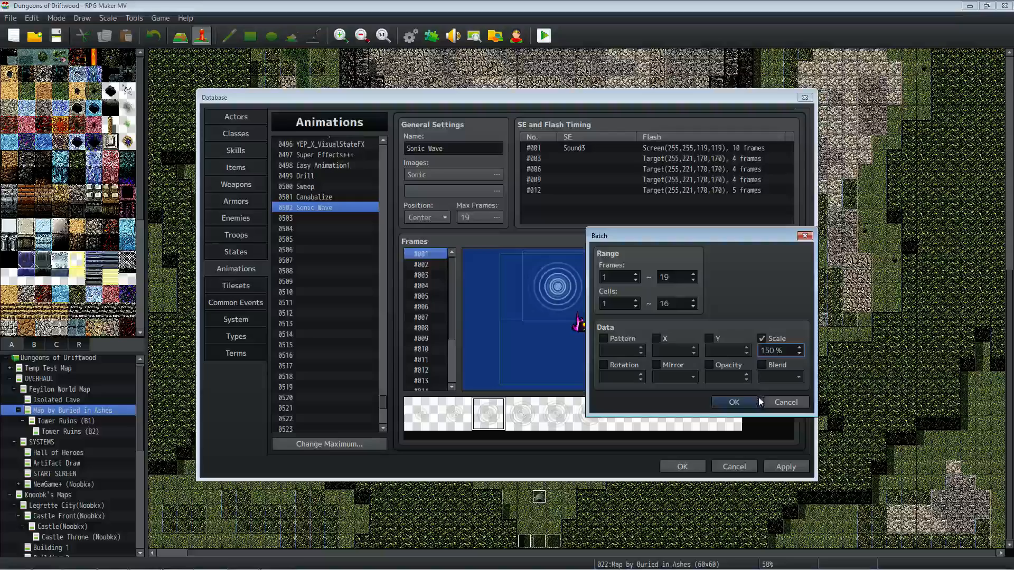
{"action": "left_click", "coordinate": [709, 365]}
{"action": "left_click", "coordinate": [726, 377]}
{"action": "type", "text": "200"}
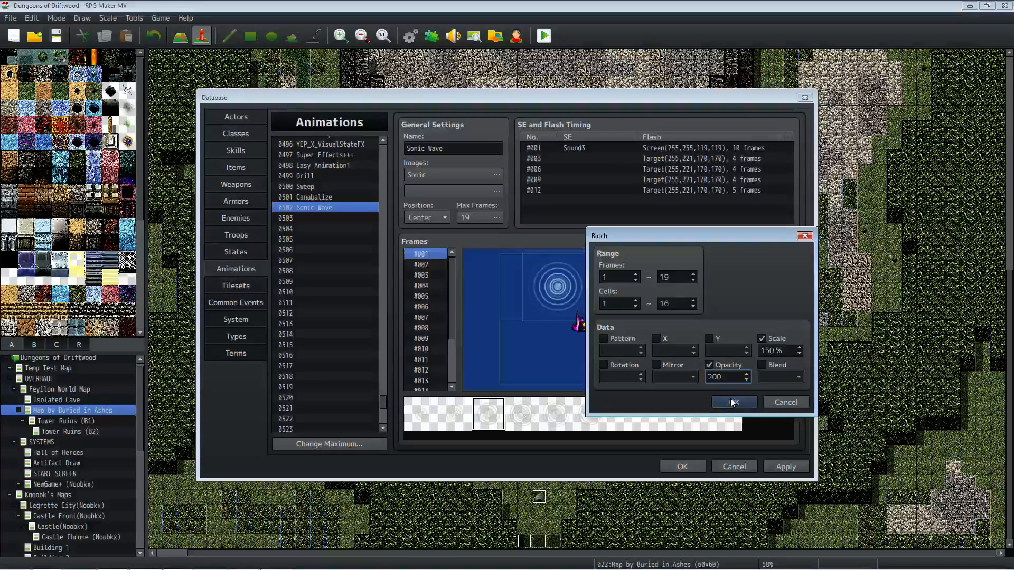
{"action": "left_click", "coordinate": [762, 365]}
{"action": "left_click", "coordinate": [793, 377]}
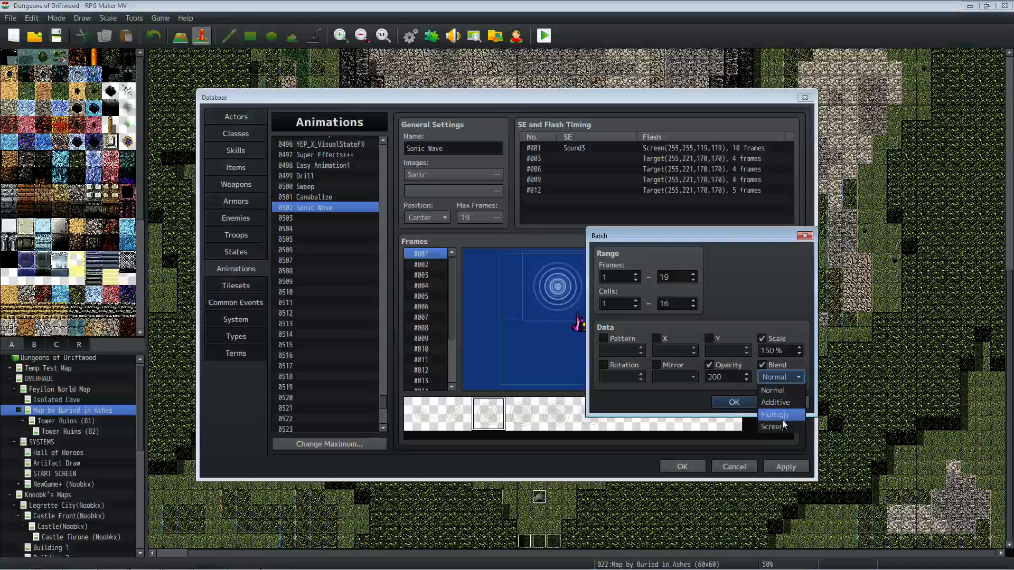
{"action": "left_click", "coordinate": [781, 403]}
{"action": "left_click", "coordinate": [734, 402]}
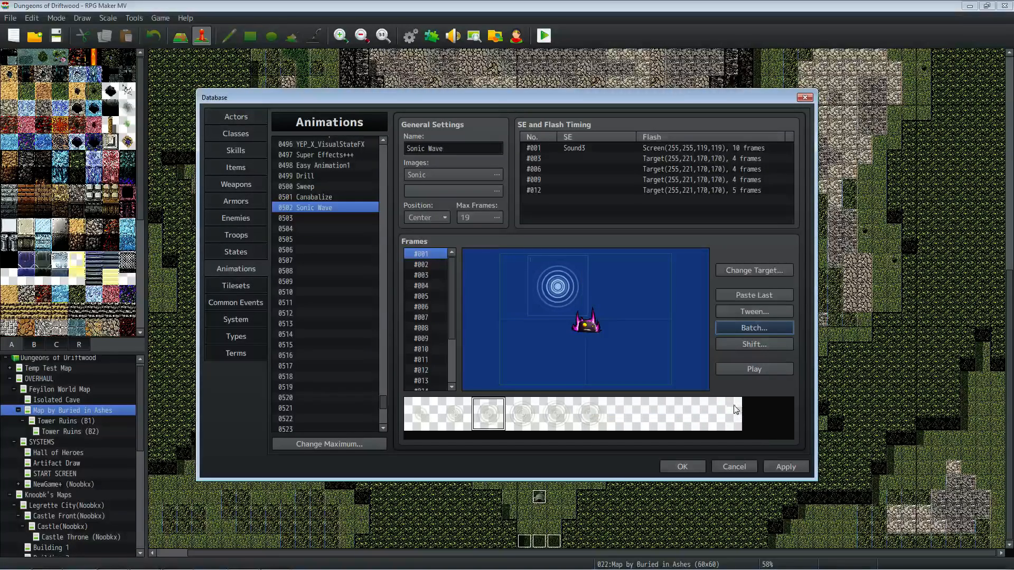
{"action": "left_click", "coordinate": [757, 370]}
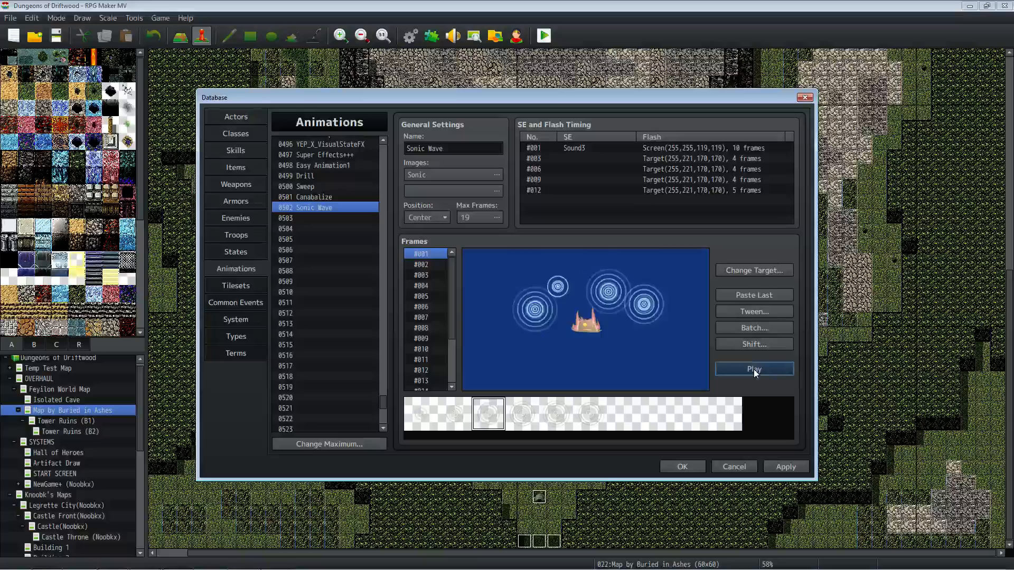
Step: Try the Multiply blend on all cells of the animation and preview it
{"action": "left_click", "coordinate": [753, 327]}
{"action": "left_click", "coordinate": [762, 365]}
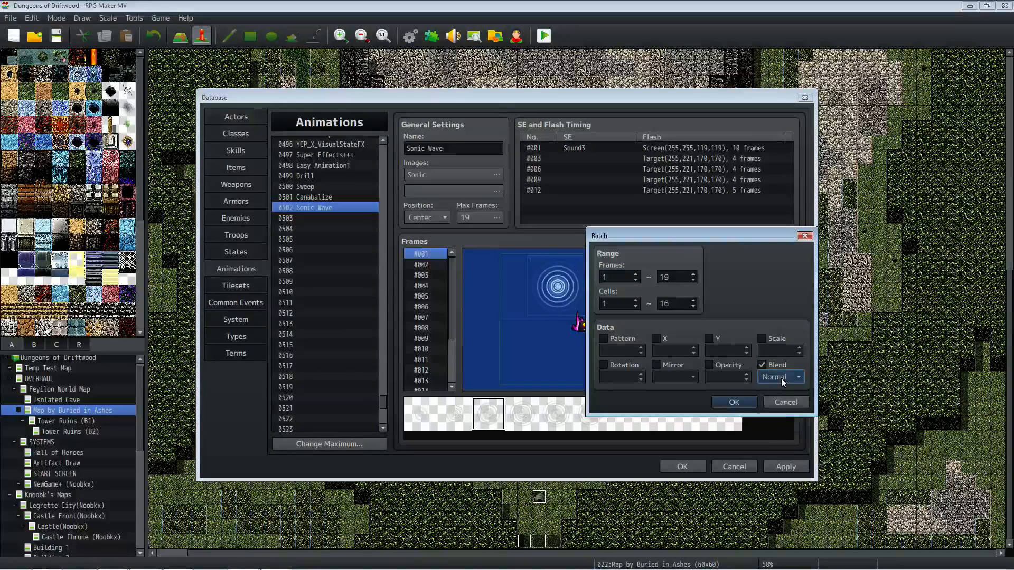
{"action": "left_click", "coordinate": [781, 378]}
{"action": "left_click", "coordinate": [785, 415]}
{"action": "left_click", "coordinate": [746, 401]}
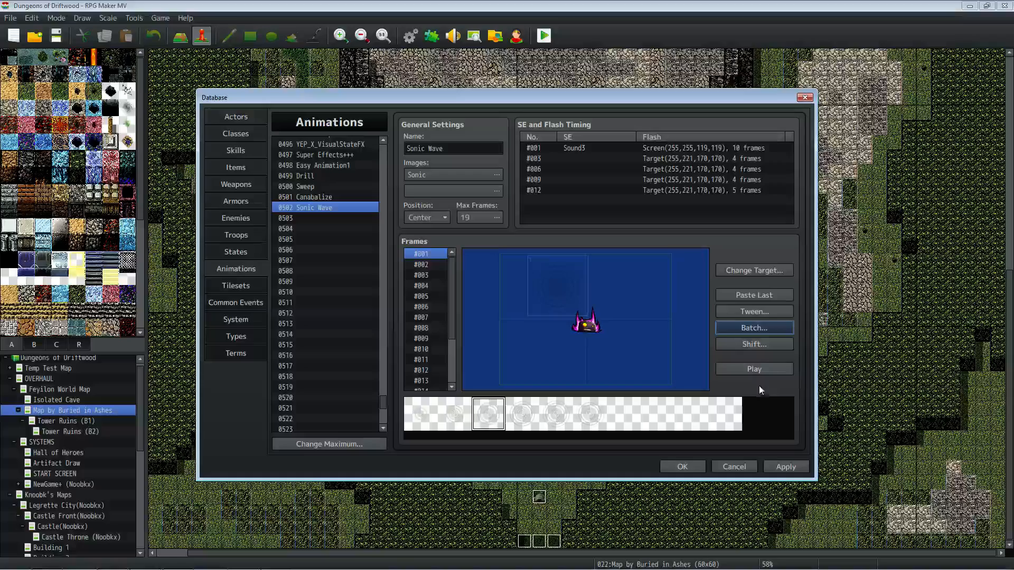
{"action": "left_click", "coordinate": [759, 372]}
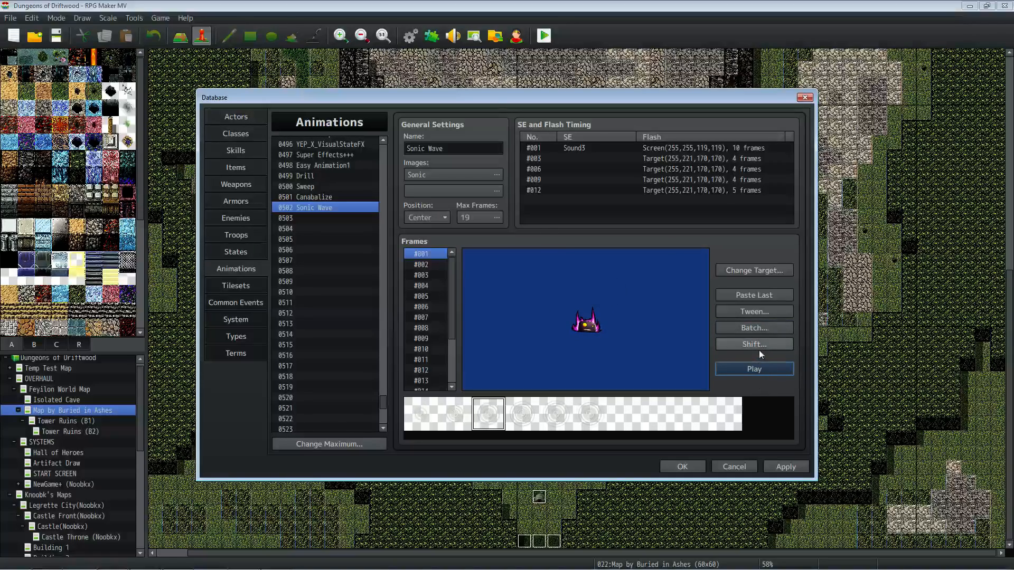
Step: Try the Screen blend on all cells of the animation and preview it
{"action": "left_click", "coordinate": [759, 330]}
{"action": "left_click", "coordinate": [762, 366]}
{"action": "left_click", "coordinate": [780, 378]}
{"action": "left_click", "coordinate": [782, 427]}
{"action": "left_click", "coordinate": [734, 401]}
{"action": "left_click", "coordinate": [756, 370]}
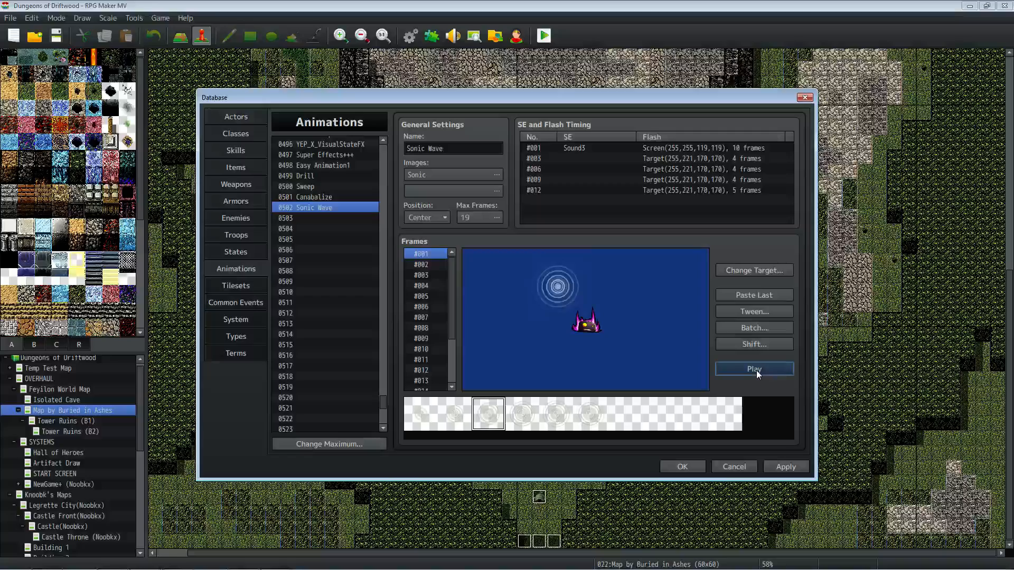
Step: Check the Shift options without applying them, and preview the animation with frame 2 selected
{"action": "left_click", "coordinate": [756, 345]}
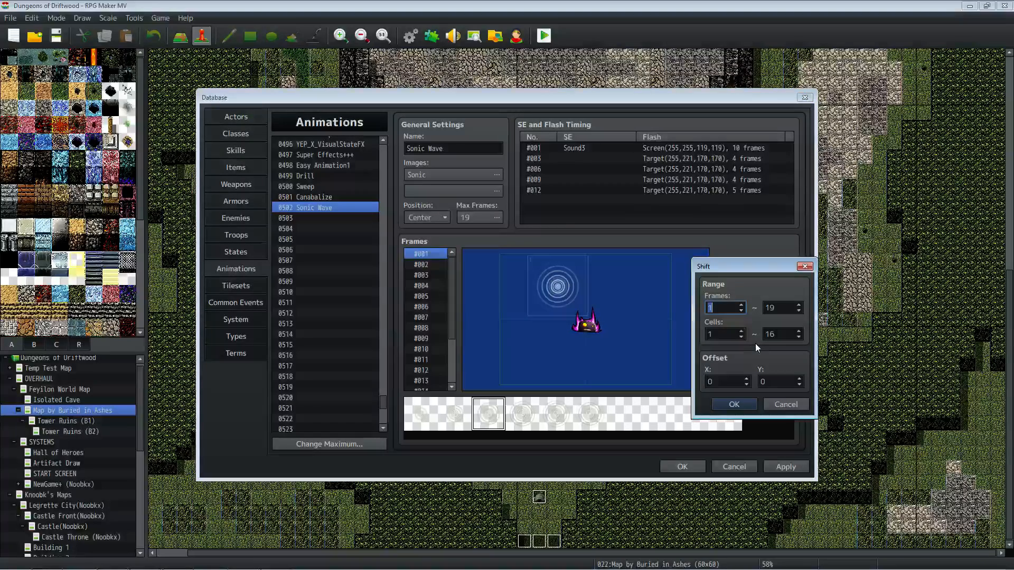
{"action": "left_click", "coordinate": [781, 404]}
{"action": "left_click", "coordinate": [430, 264]}
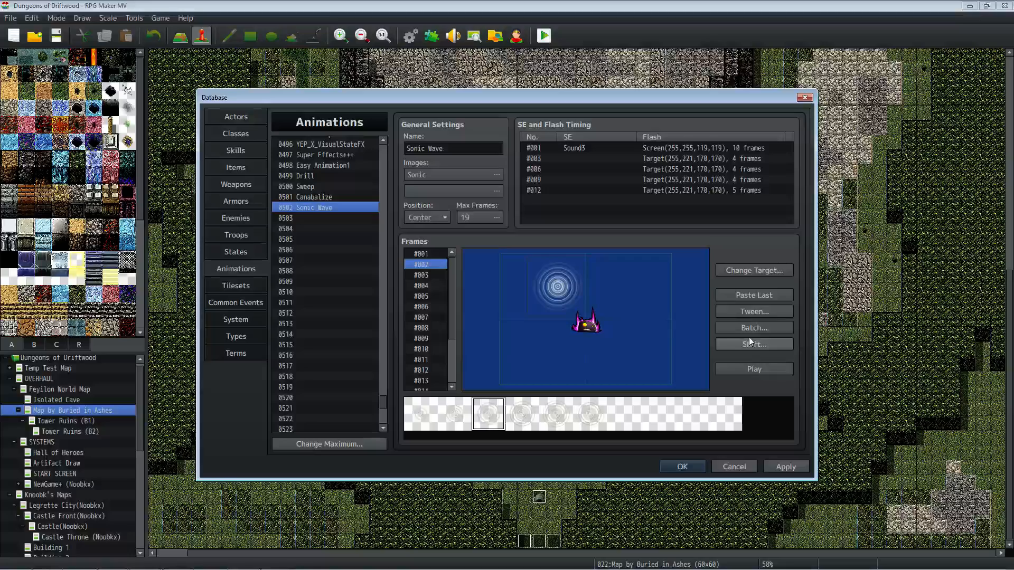
{"action": "left_click", "coordinate": [756, 370]}
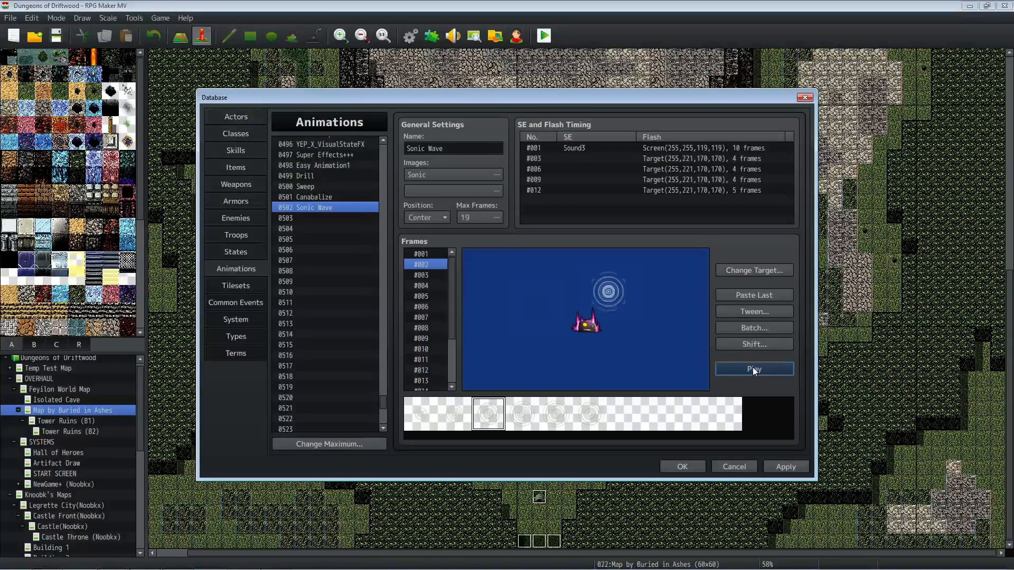
Step: Batch-set the blend of all cells in frames 1 to 19 to Multiply and preview the animation
{"action": "left_click", "coordinate": [751, 328]}
{"action": "left_click", "coordinate": [762, 366]}
{"action": "left_click", "coordinate": [772, 377]}
{"action": "left_click", "coordinate": [774, 416]}
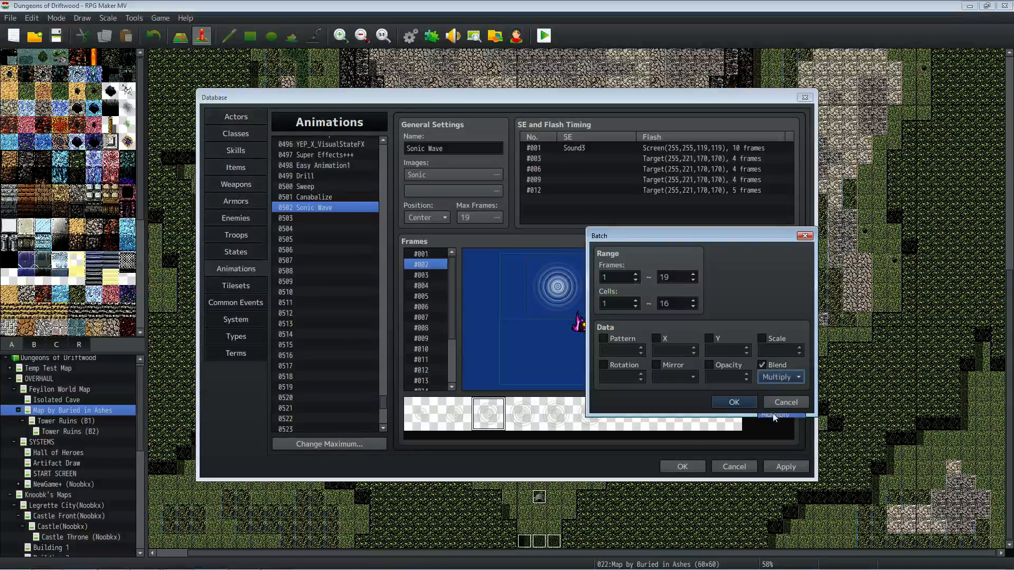
{"action": "left_click", "coordinate": [737, 401]}
{"action": "left_click", "coordinate": [730, 368]}
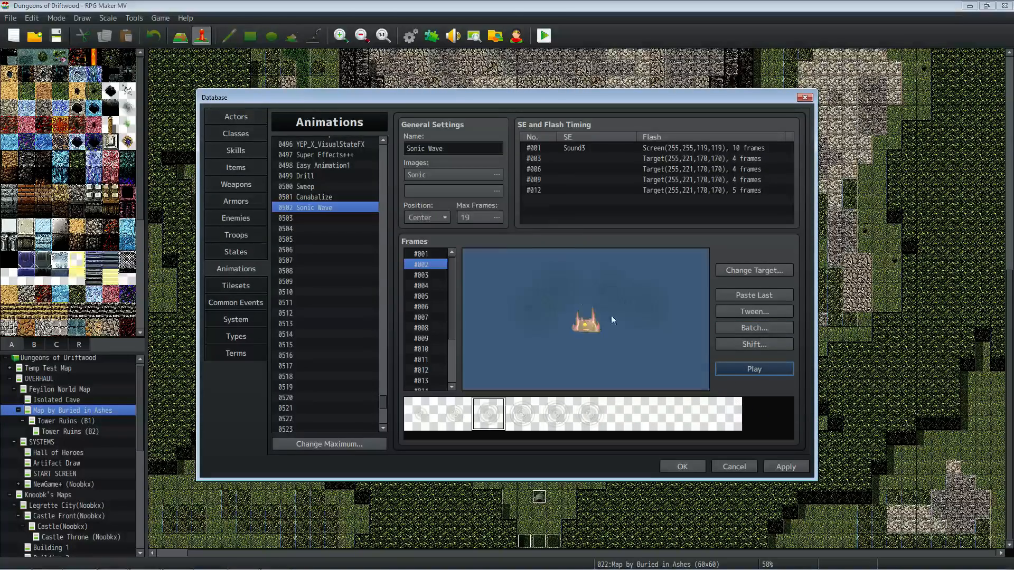
Step: Adjust the hue of the animation's Sonic image and preview the result
{"action": "left_click", "coordinate": [496, 174]}
{"action": "left_click_drag", "start_coordinate": [441, 375], "coordinate": [550, 376]}
{"action": "left_click_drag", "start_coordinate": [633, 372], "coordinate": [550, 385]}
{"action": "left_click", "coordinate": [612, 400]}
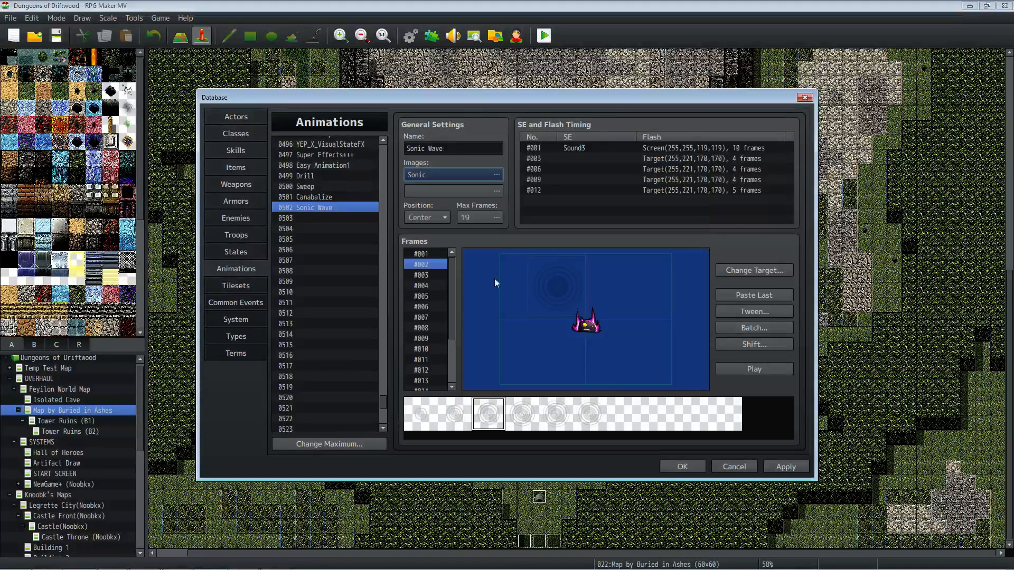
{"action": "left_click", "coordinate": [763, 369]}
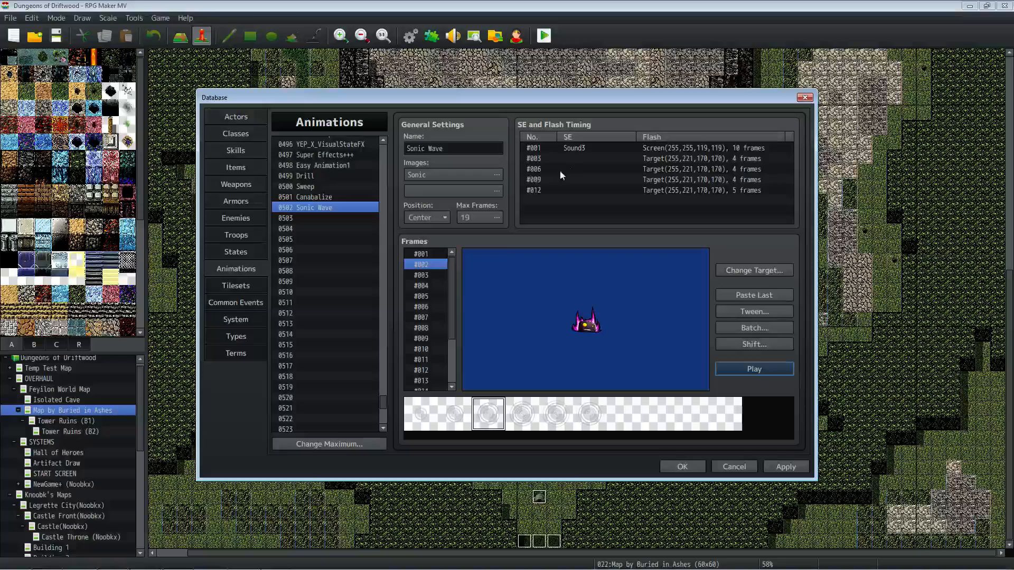
Step: Delete the target flash at frame #012 from the SE and flash timing list
{"action": "left_click", "coordinate": [581, 159]}
{"action": "key", "text": "Up"}
{"action": "key", "text": "Down"}
{"action": "key", "text": "Down"}
{"action": "key", "text": "Down"}
{"action": "key", "text": "Down"}
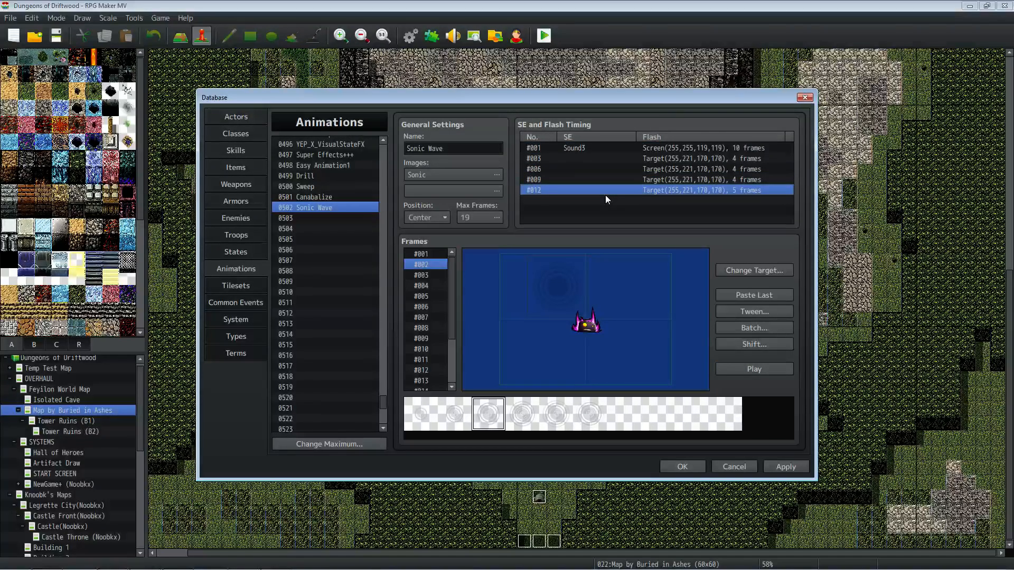
{"action": "key", "text": "Delete"}
Step: Edit the frame #001 timing entry so its flash affects the Target
{"action": "key", "text": "Up"}
{"action": "key", "text": "Up"}
{"action": "key", "text": "Up"}
{"action": "key", "text": "Up"}
{"action": "right_click", "coordinate": [635, 149]}
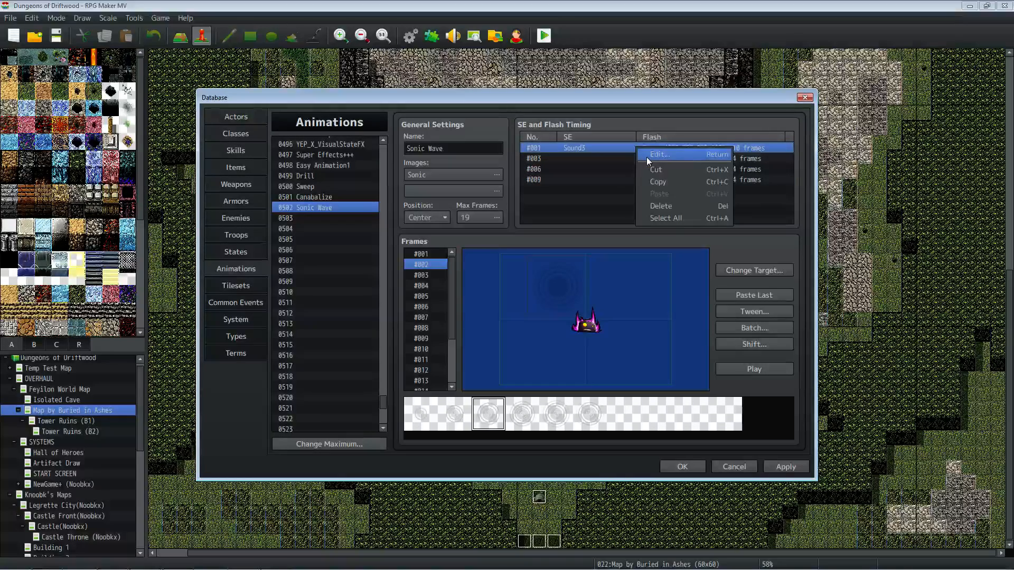
{"action": "left_click", "coordinate": [647, 157]}
{"action": "left_click", "coordinate": [587, 164]}
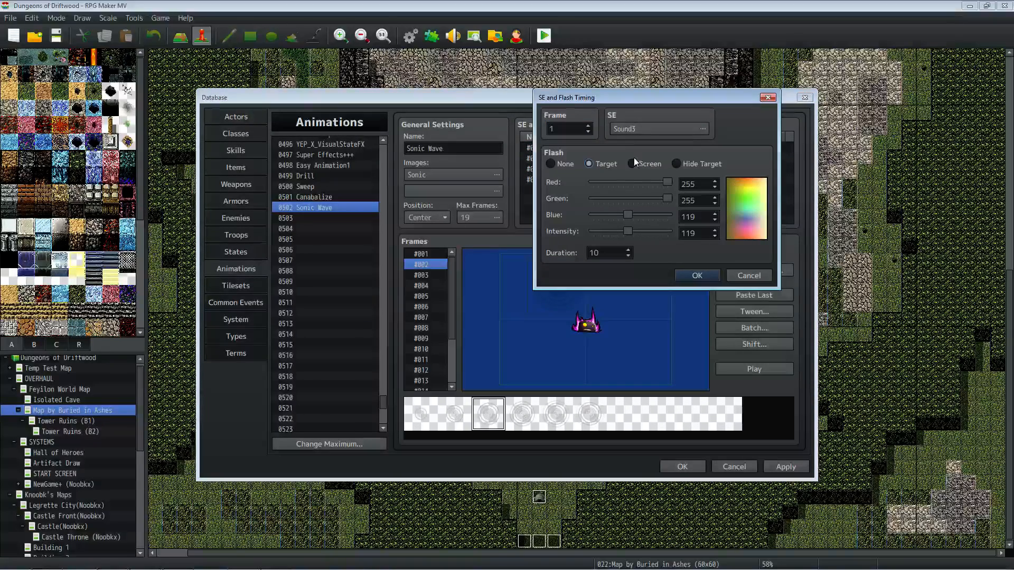
Step: Set the frame 1 sound effect to Stare at 100% pitch, auditioning it at a lower pitch along the way
{"action": "left_click", "coordinate": [698, 132]}
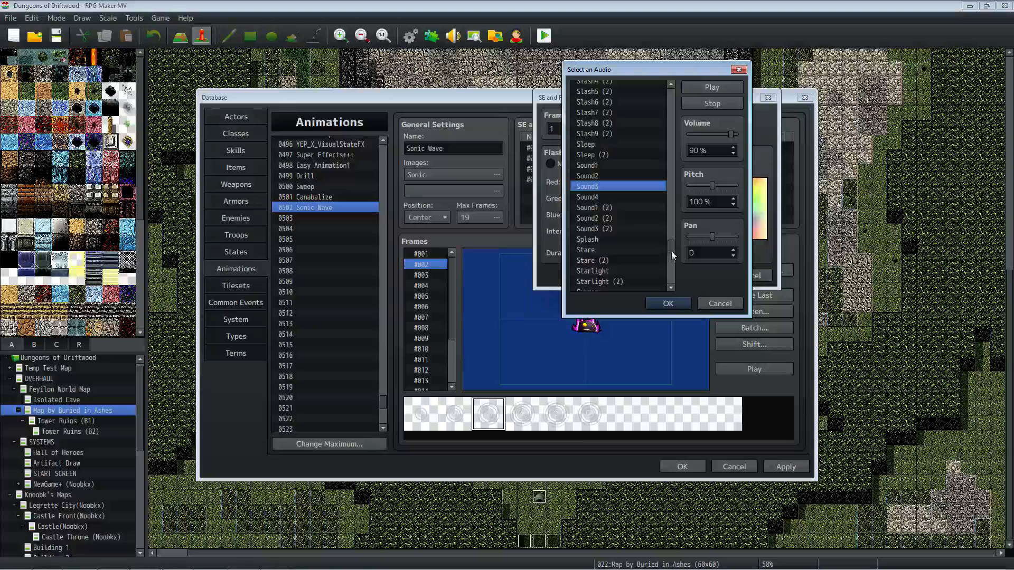
{"action": "scroll", "coordinate": [672, 255], "scroll_direction": "down", "scroll_amount": 2}
{"action": "left_click", "coordinate": [601, 185]}
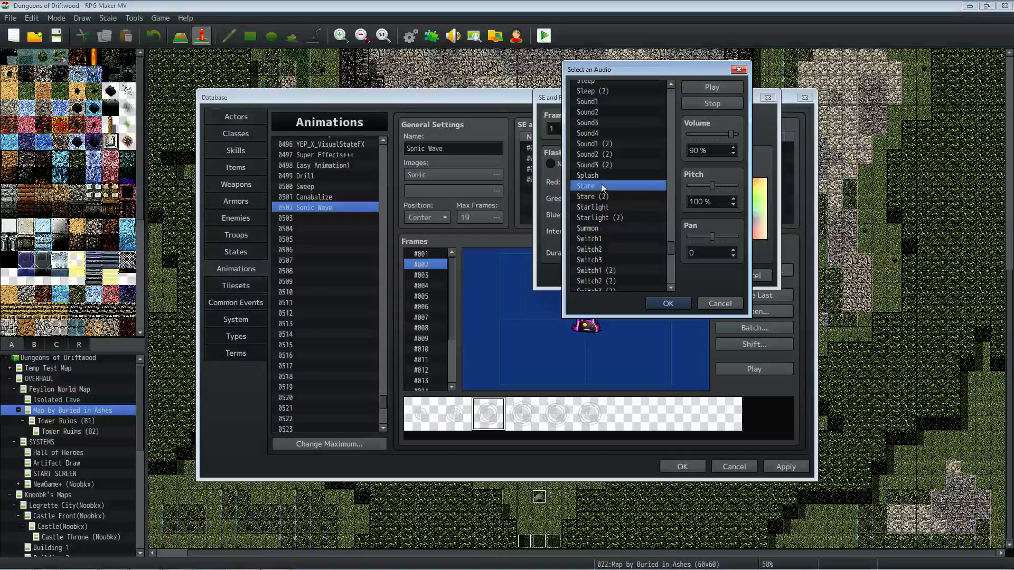
{"action": "left_click_drag", "start_coordinate": [713, 186], "coordinate": [682, 193]}
{"action": "left_click", "coordinate": [727, 86]}
{"action": "left_click", "coordinate": [673, 302]}
{"action": "left_click", "coordinate": [710, 133]}
{"action": "left_click_drag", "start_coordinate": [704, 188], "coordinate": [714, 186]}
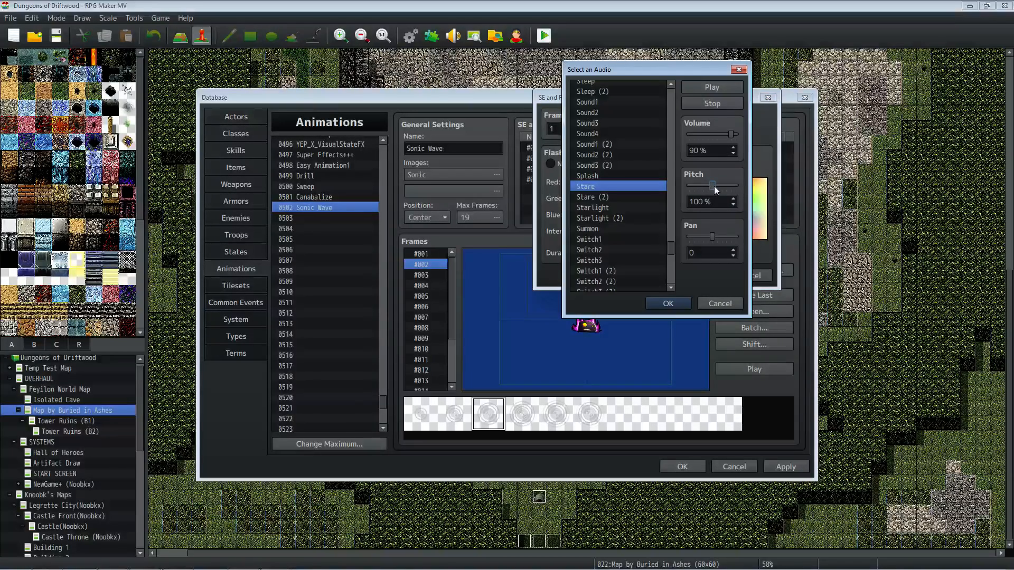
{"action": "left_click", "coordinate": [669, 303]}
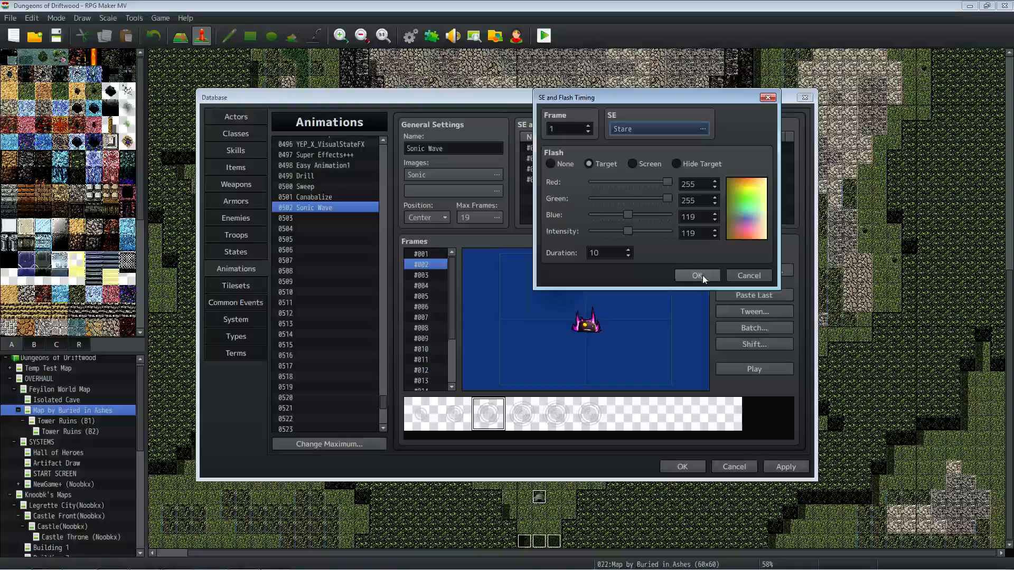
Step: Set the frame 1 target flash's red, green, blue and intensity to 136 each, and preview the animation
{"action": "left_click_drag", "start_coordinate": [669, 198], "coordinate": [634, 200]}
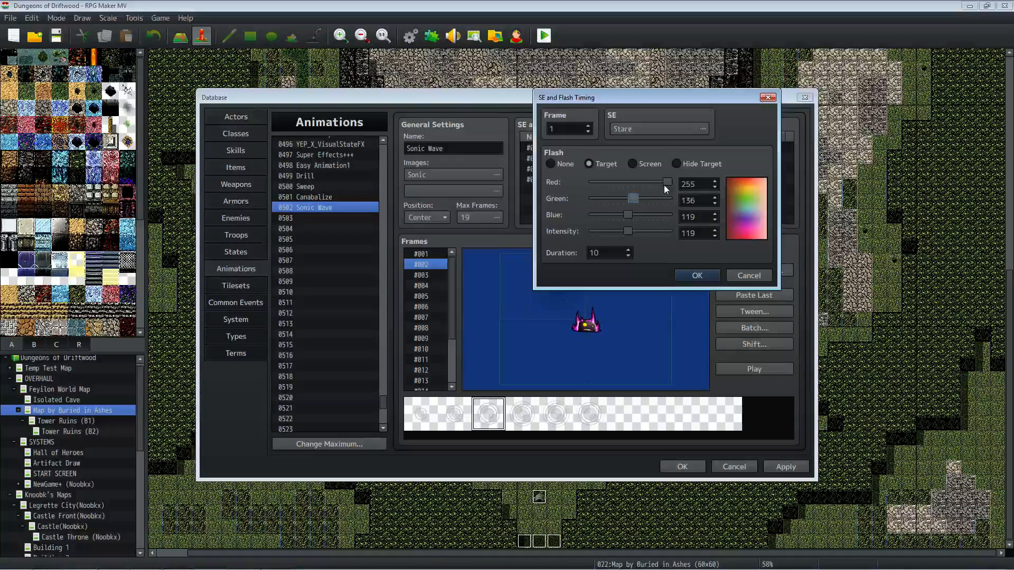
{"action": "left_click_drag", "start_coordinate": [666, 182], "coordinate": [635, 184]}
{"action": "left_click_drag", "start_coordinate": [628, 233], "coordinate": [634, 214]}
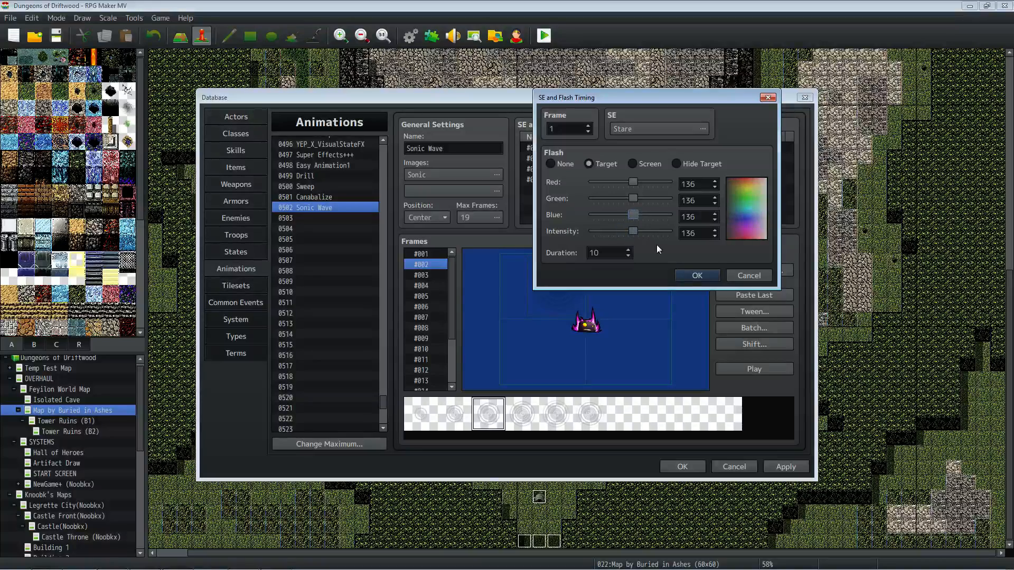
{"action": "left_click", "coordinate": [697, 276]}
{"action": "left_click", "coordinate": [753, 372]}
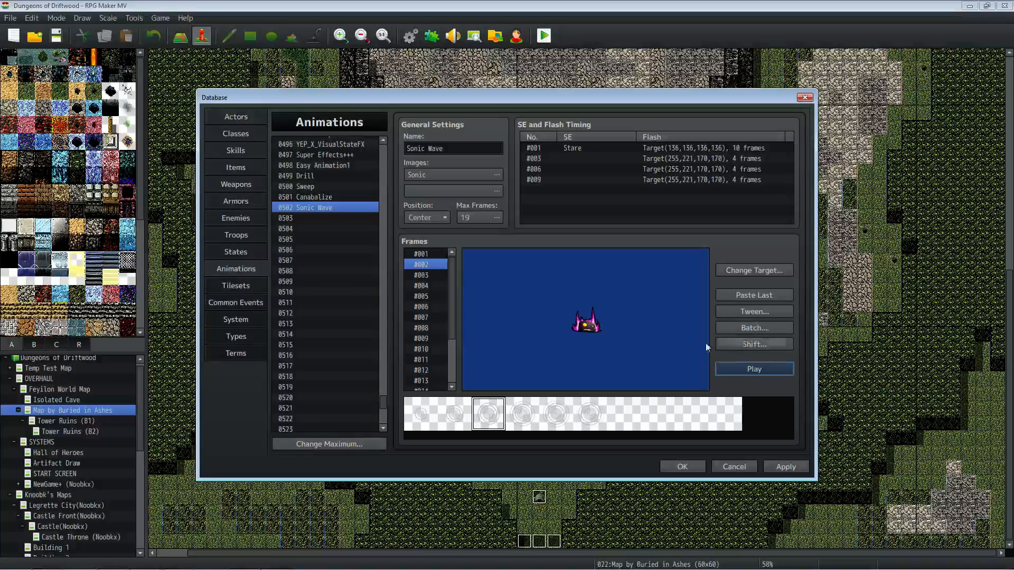
Step: Step through the Sonic Wave animation's frames, comparing the cell layouts of frames #013 and #014
{"action": "left_click", "coordinate": [437, 276]}
{"action": "left_click", "coordinate": [435, 297]}
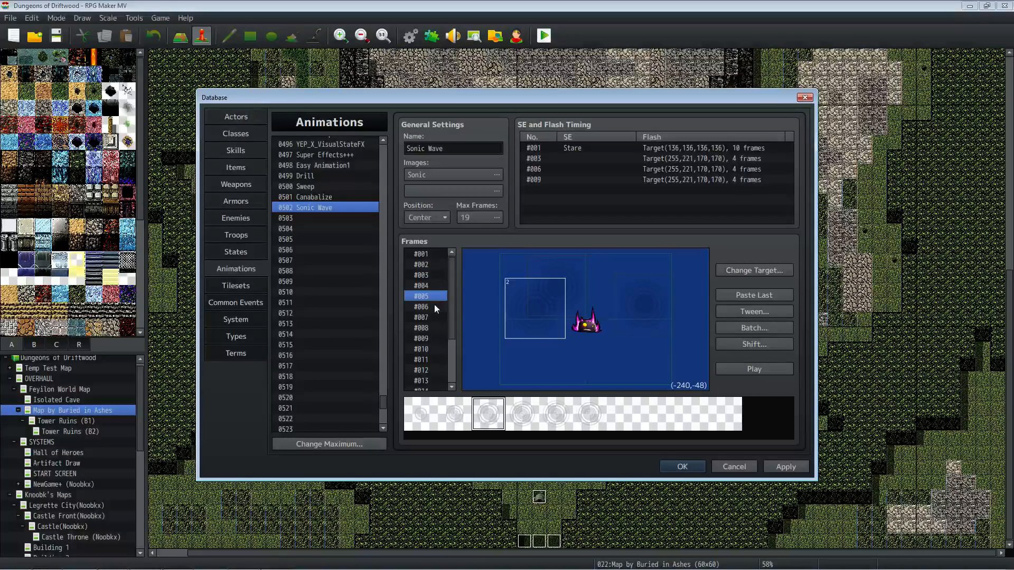
{"action": "scroll", "coordinate": [426, 314], "scroll_direction": "down", "scroll_amount": 3}
{"action": "left_click", "coordinate": [429, 378]}
{"action": "left_click", "coordinate": [429, 364]}
{"action": "left_click", "coordinate": [429, 354]}
{"action": "left_click", "coordinate": [429, 343]}
{"action": "left_click", "coordinate": [429, 333]}
{"action": "left_click", "coordinate": [429, 322]}
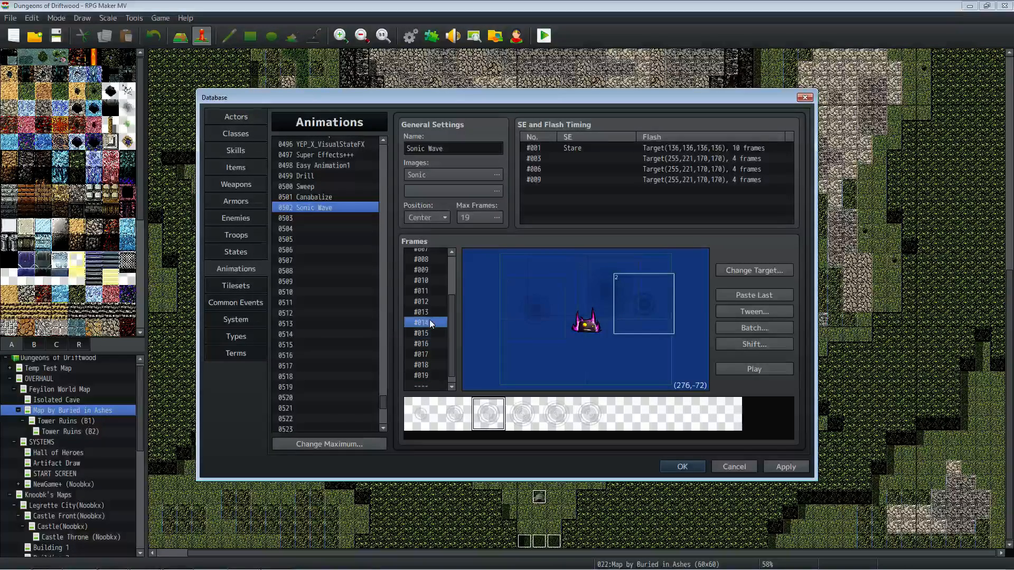
{"action": "left_click", "coordinate": [429, 311]}
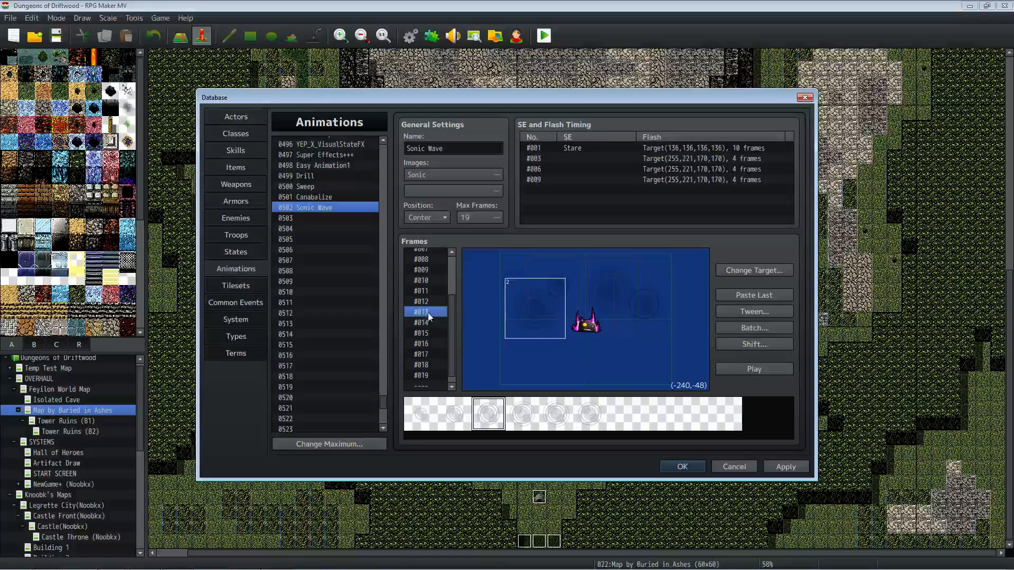
{"action": "left_click", "coordinate": [429, 323]}
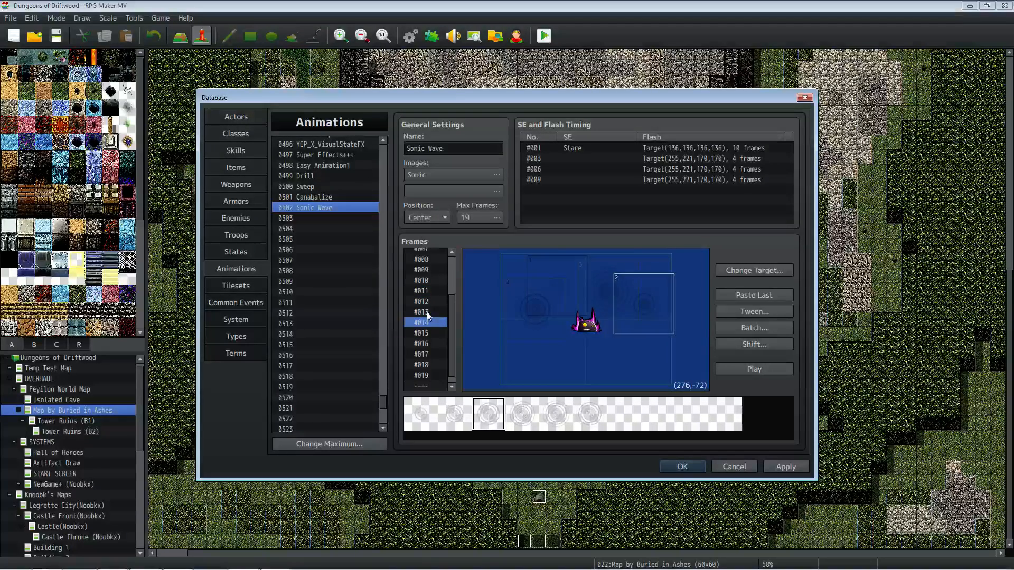
{"action": "left_click", "coordinate": [427, 312]}
{"action": "left_click", "coordinate": [427, 325]}
{"action": "left_click", "coordinate": [428, 314]}
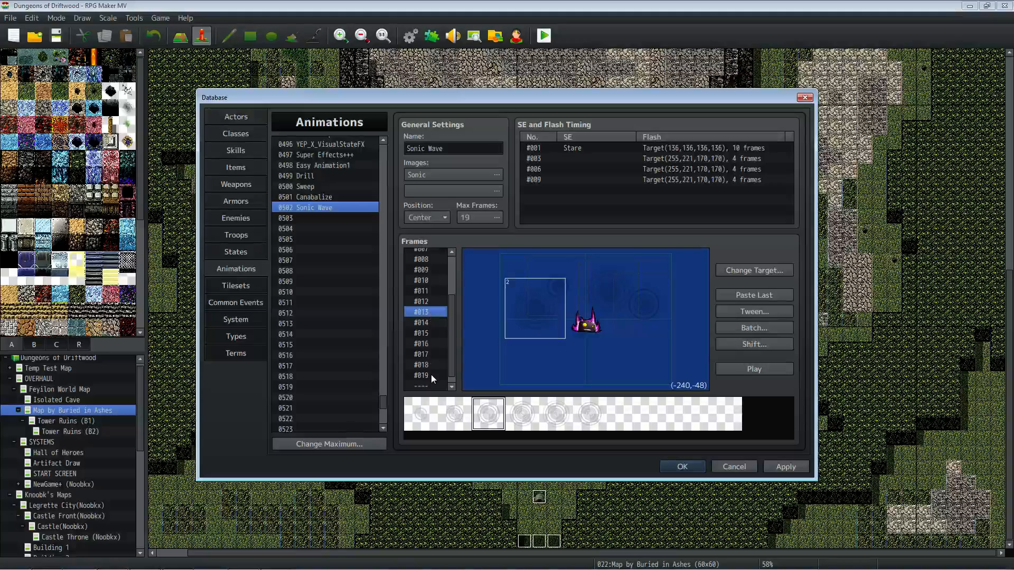
{"action": "left_click", "coordinate": [424, 323]}
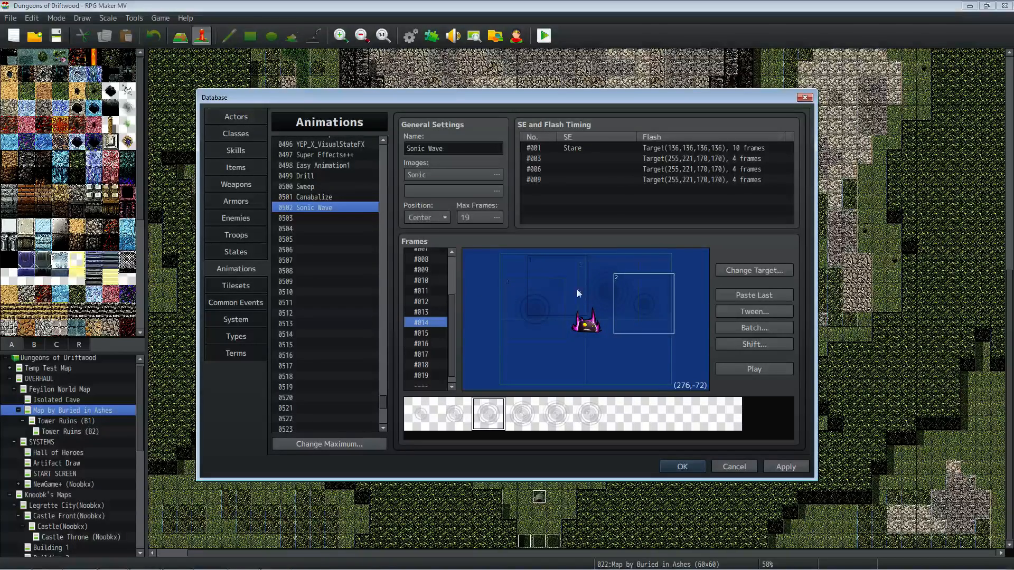
{"action": "left_click", "coordinate": [428, 313]}
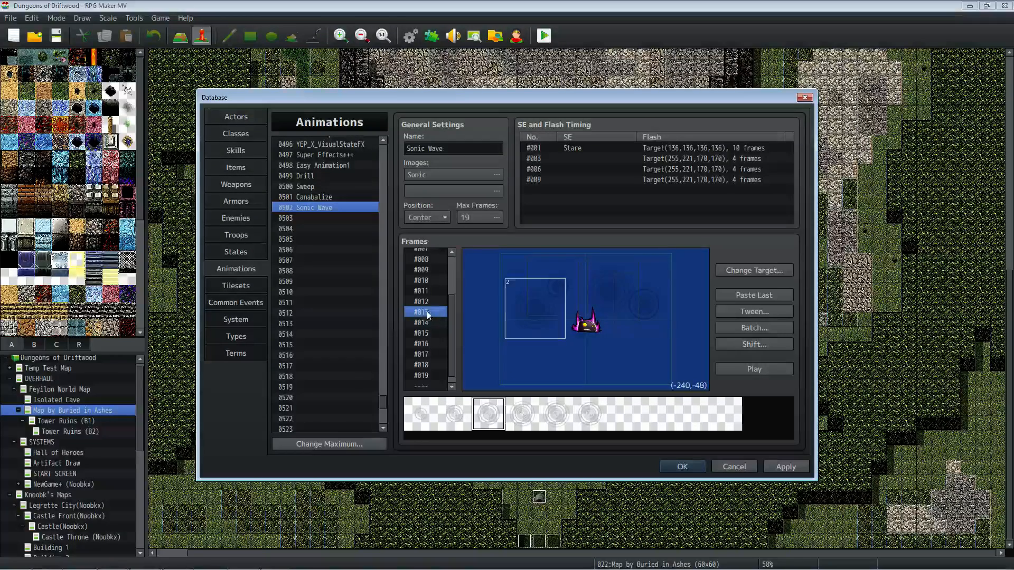
Step: Delete the Sonic Wave animation's surplus frames from #014 onward, keeping 13 frames
{"action": "left_click", "coordinate": [429, 323]}
{"action": "key", "text": "Delete"}
{"action": "key", "text": "Delete"}
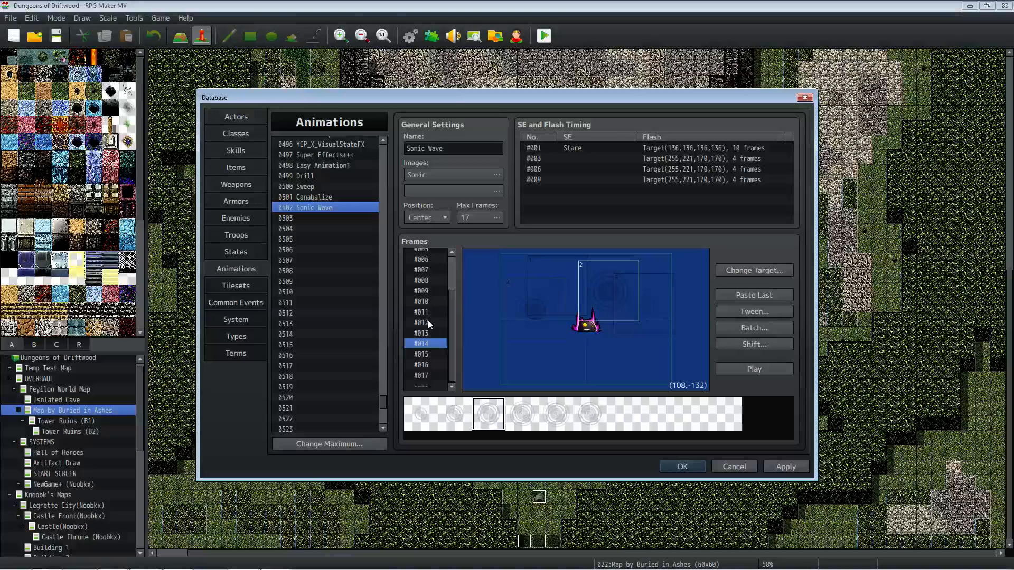
{"action": "key", "text": "Delete"}
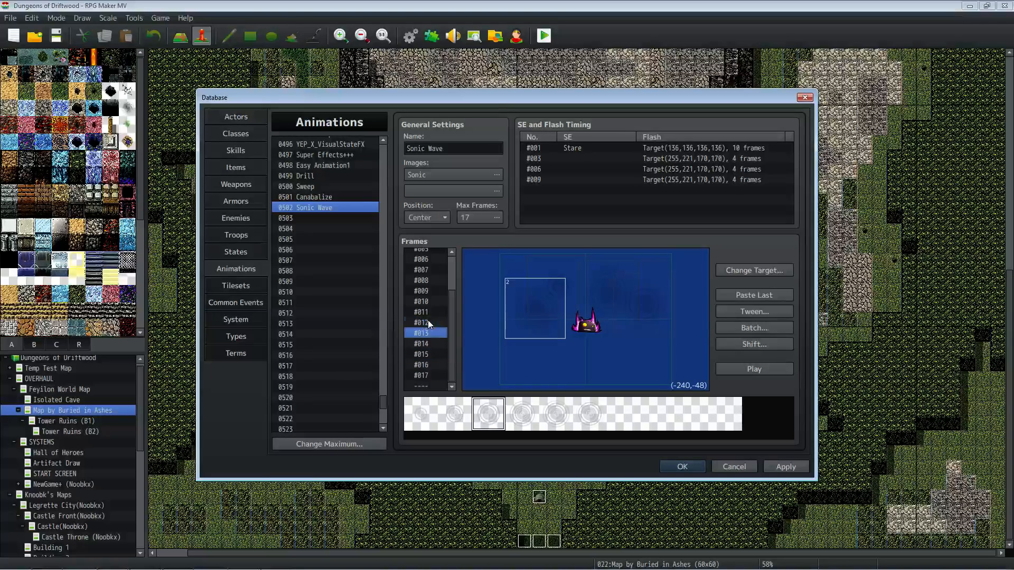
{"action": "key", "text": "Down"}
{"action": "key", "text": "Down"}
{"action": "key", "text": "Down"}
{"action": "key", "text": "Up"}
{"action": "key", "text": "Delete"}
{"action": "key", "text": "Up"}
{"action": "key", "text": "Delete"}
{"action": "key", "text": "Up"}
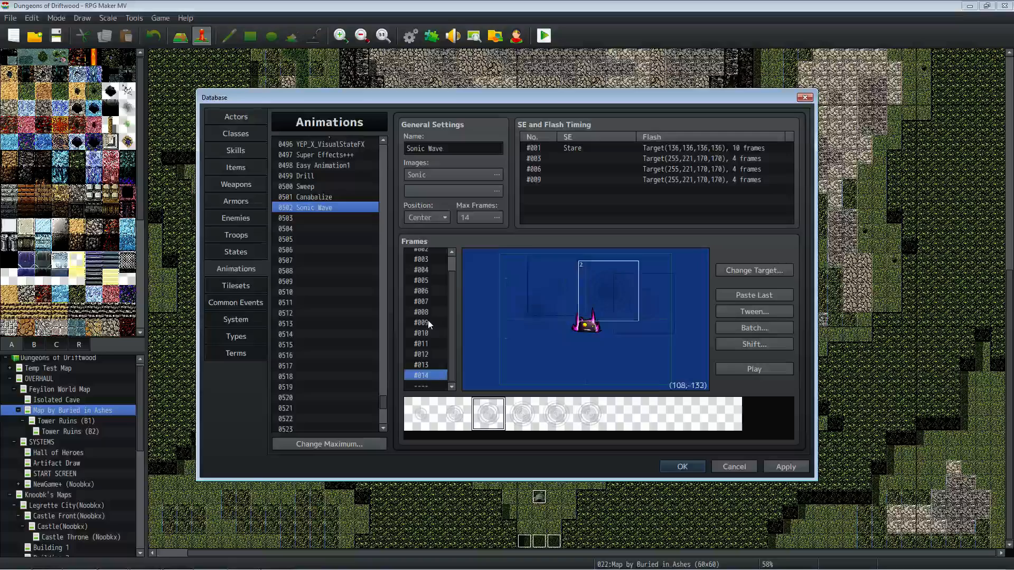
{"action": "key", "text": "Delete"}
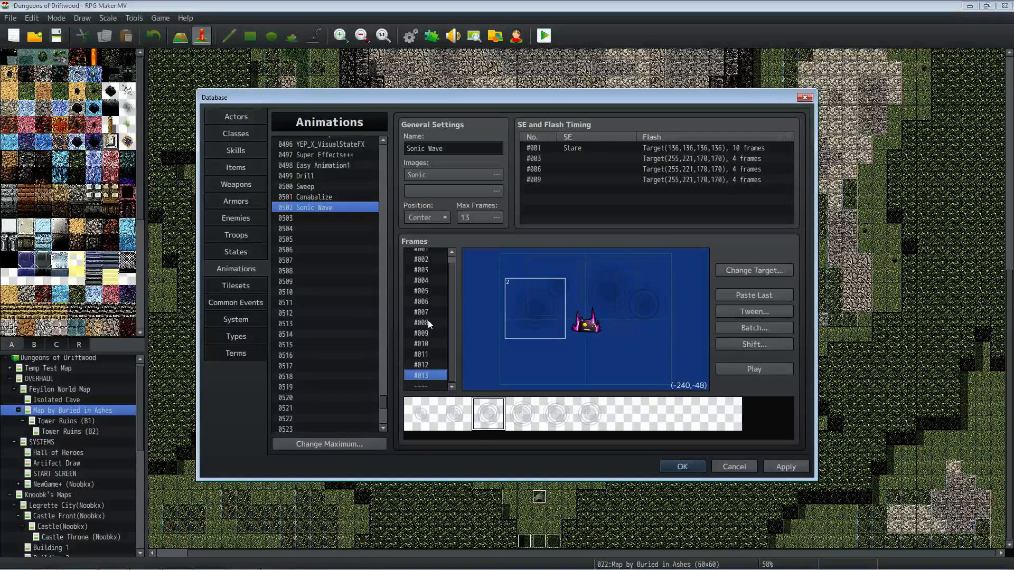
Step: Gather the wave cells of frame #013 over the target, placing cell 3 at about (13.5, 5.5)
{"action": "left_click_drag", "start_coordinate": [530, 305], "coordinate": [583, 316]}
{"action": "right_click", "coordinate": [583, 317]}
{"action": "left_click", "coordinate": [545, 310]}
{"action": "left_click_drag", "start_coordinate": [586, 267], "coordinate": [597, 313]}
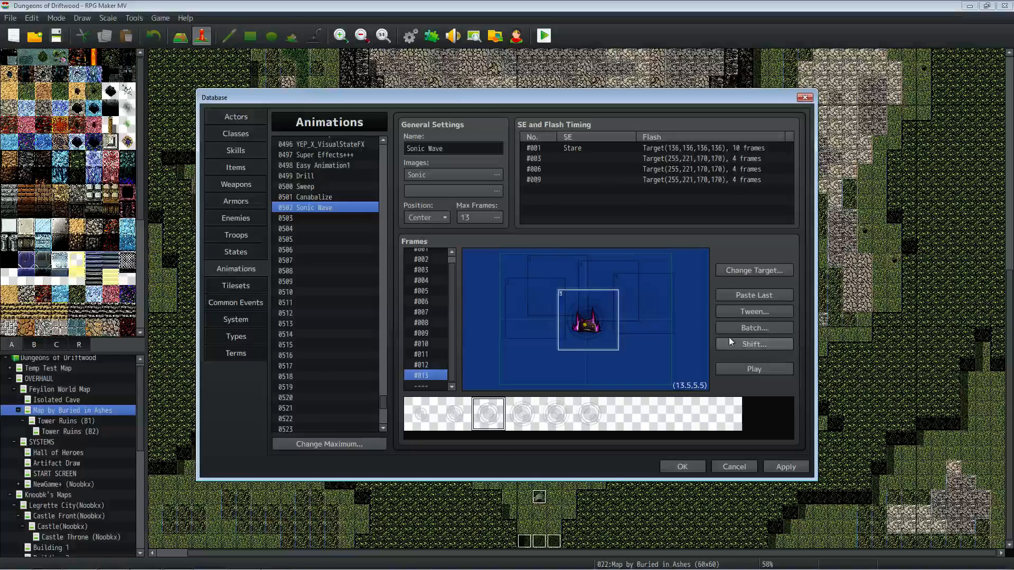
Step: Tween all data of cells 1 to 16 across frames 1 to 13, and preview the animation
{"action": "left_click", "coordinate": [746, 326]}
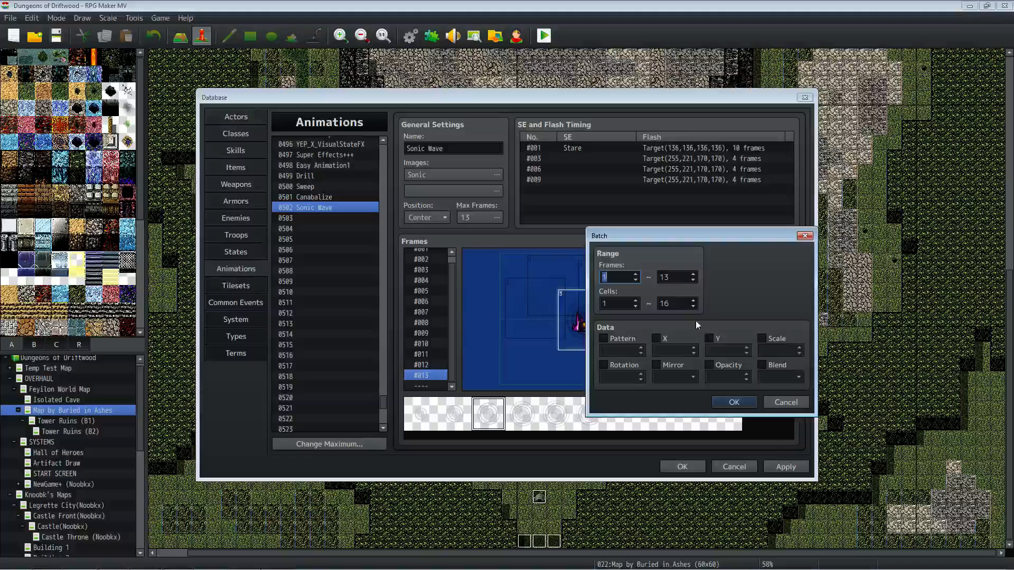
{"action": "left_click", "coordinate": [786, 400]}
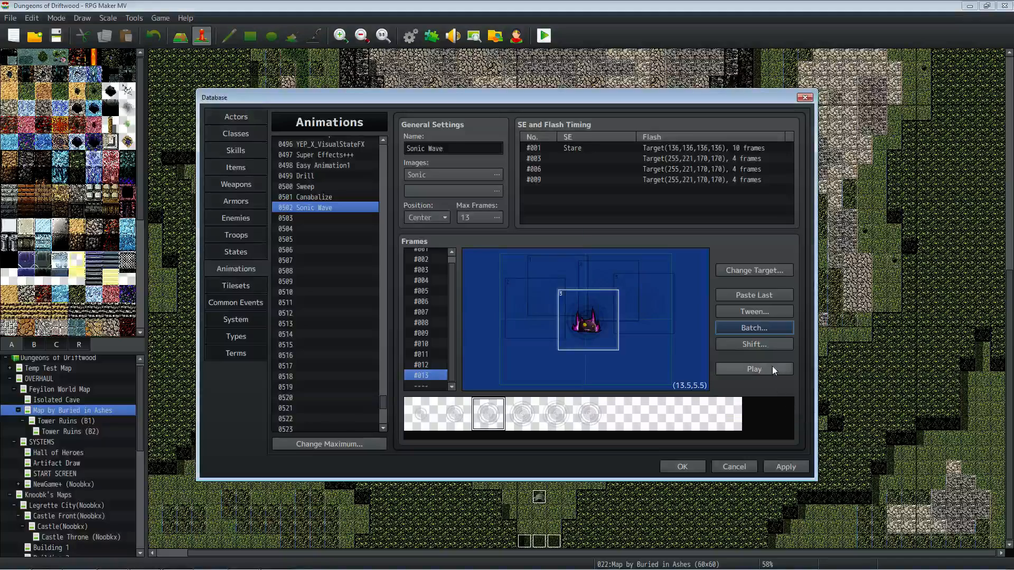
{"action": "left_click", "coordinate": [759, 312]}
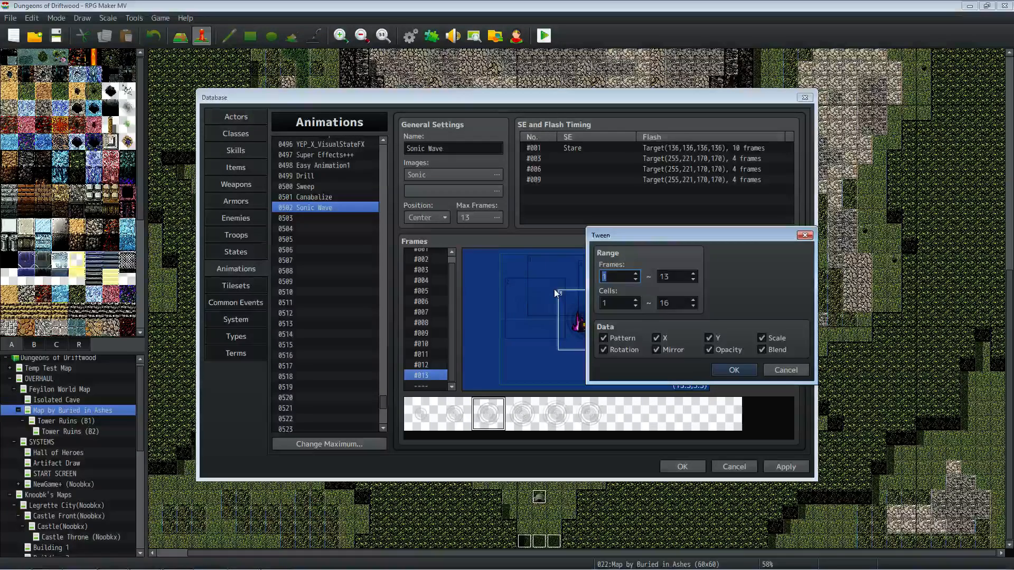
{"action": "left_click", "coordinate": [732, 370]}
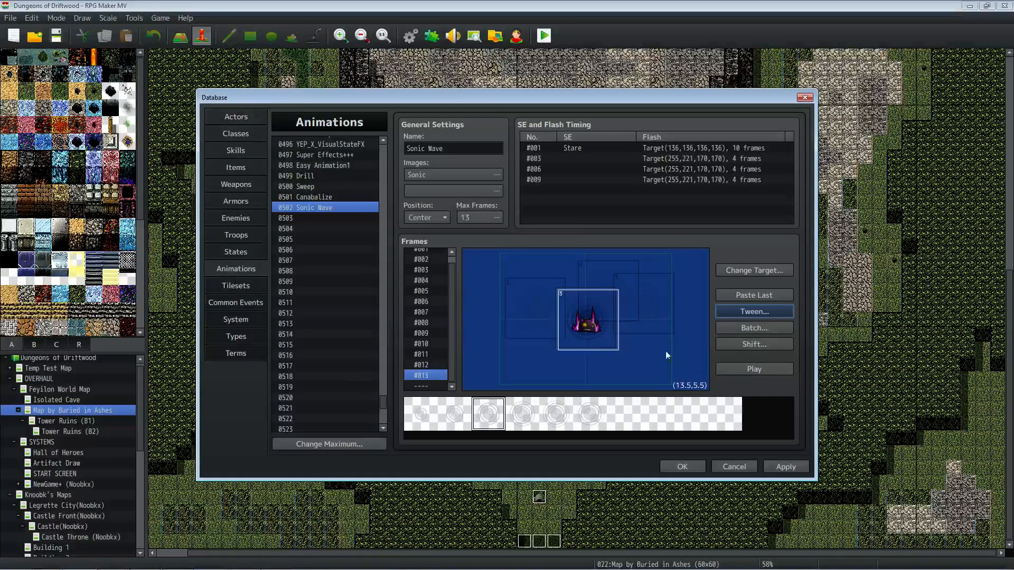
{"action": "left_click", "coordinate": [752, 370]}
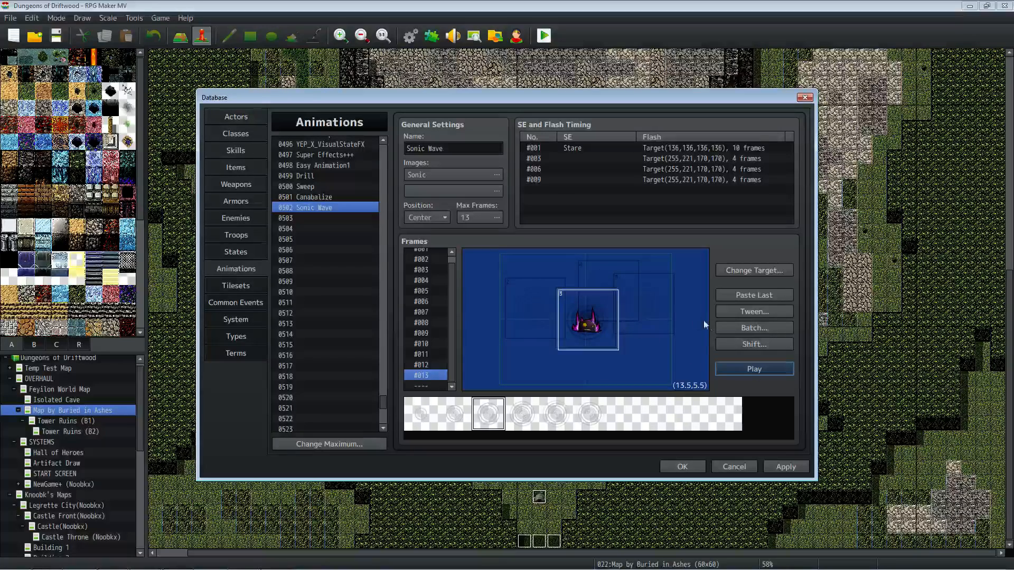
{"action": "left_click", "coordinate": [752, 312]}
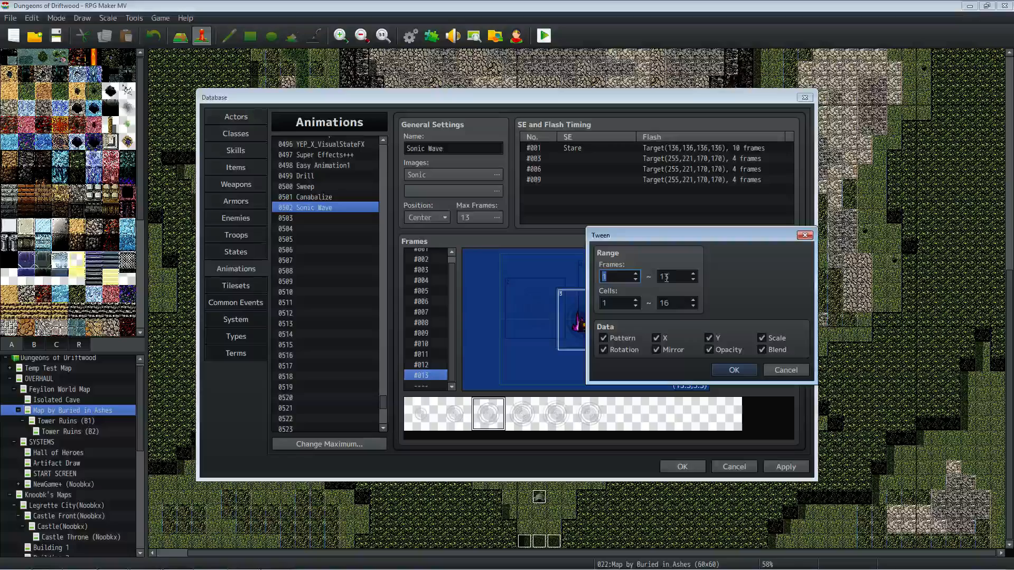
{"action": "left_click", "coordinate": [780, 371]}
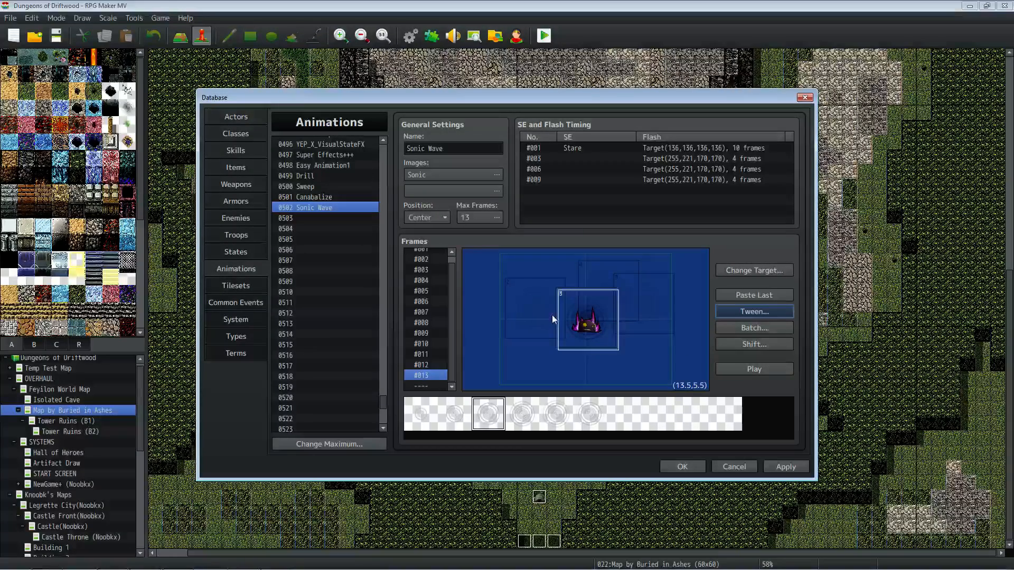
Step: Gather the wave cells of frame #012 over the target, placing cell 3 at about (-9, 8), and compare with frame #013
{"action": "left_click", "coordinate": [423, 366]}
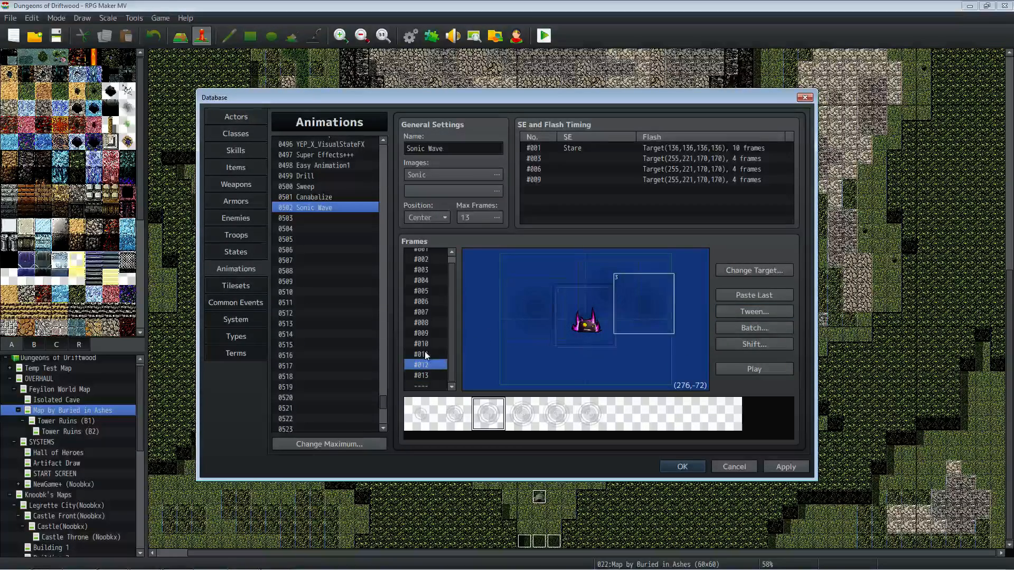
{"action": "left_click", "coordinate": [422, 375]}
{"action": "left_click", "coordinate": [556, 303]}
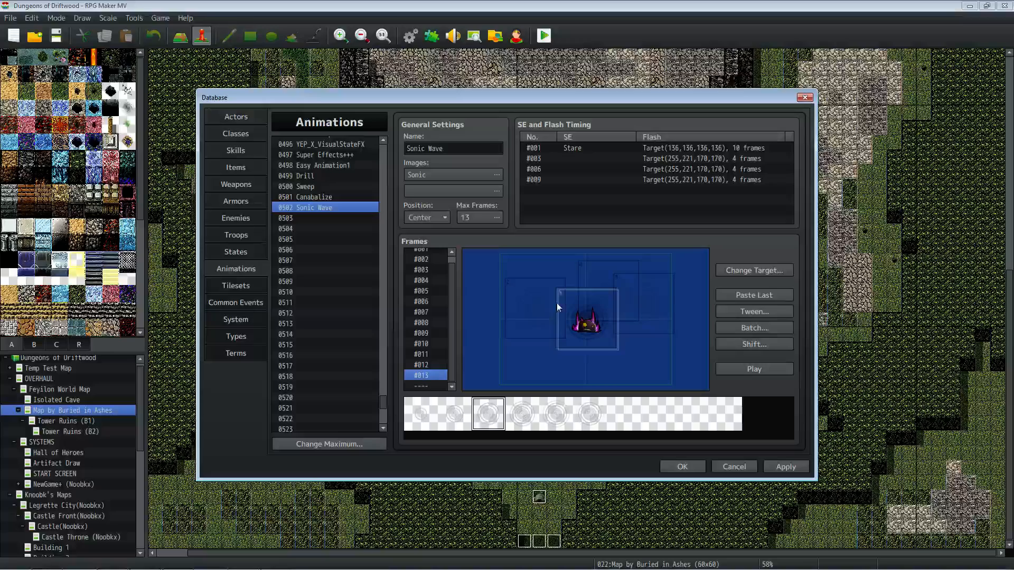
{"action": "left_click", "coordinate": [423, 365]}
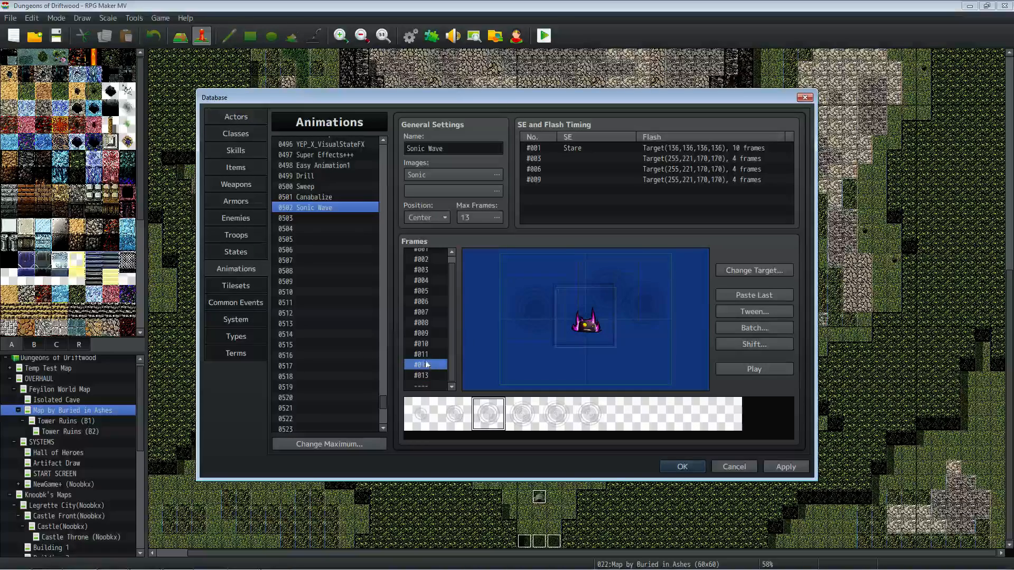
{"action": "left_click", "coordinate": [600, 294]}
{"action": "left_click_drag", "start_coordinate": [598, 290], "coordinate": [625, 284]}
{"action": "left_click", "coordinate": [566, 298]}
{"action": "left_click", "coordinate": [606, 312]}
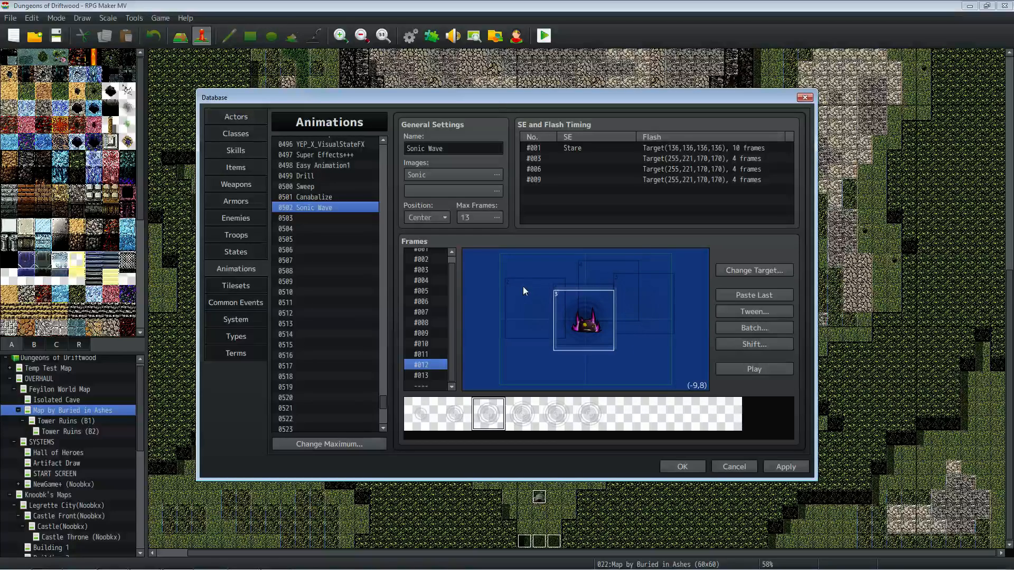
{"action": "left_click", "coordinate": [422, 375]}
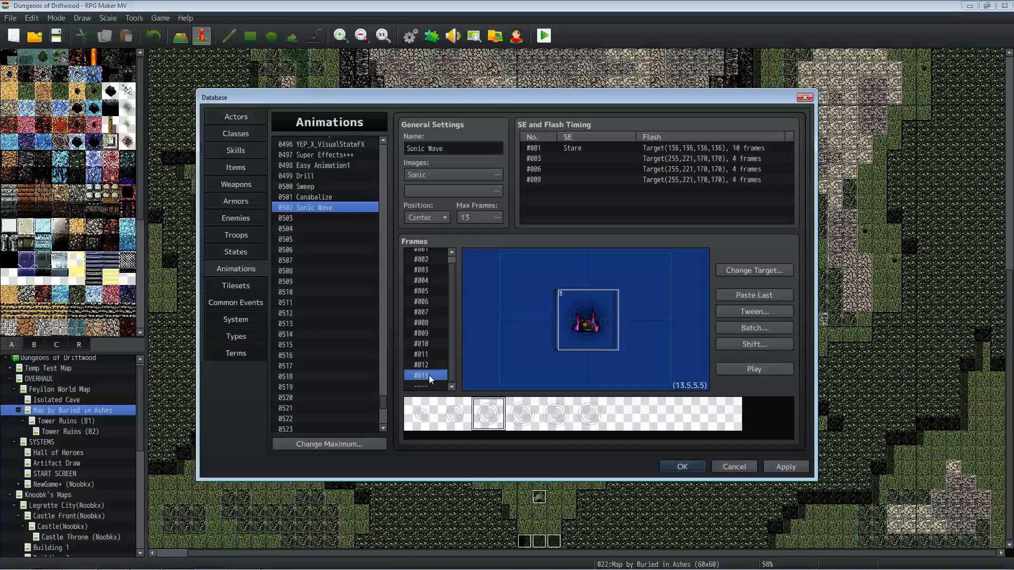
Step: Apply the tween to the animation again and preview it
{"action": "left_click", "coordinate": [758, 311]}
{"action": "left_click", "coordinate": [734, 370]}
{"action": "left_click", "coordinate": [739, 368]}
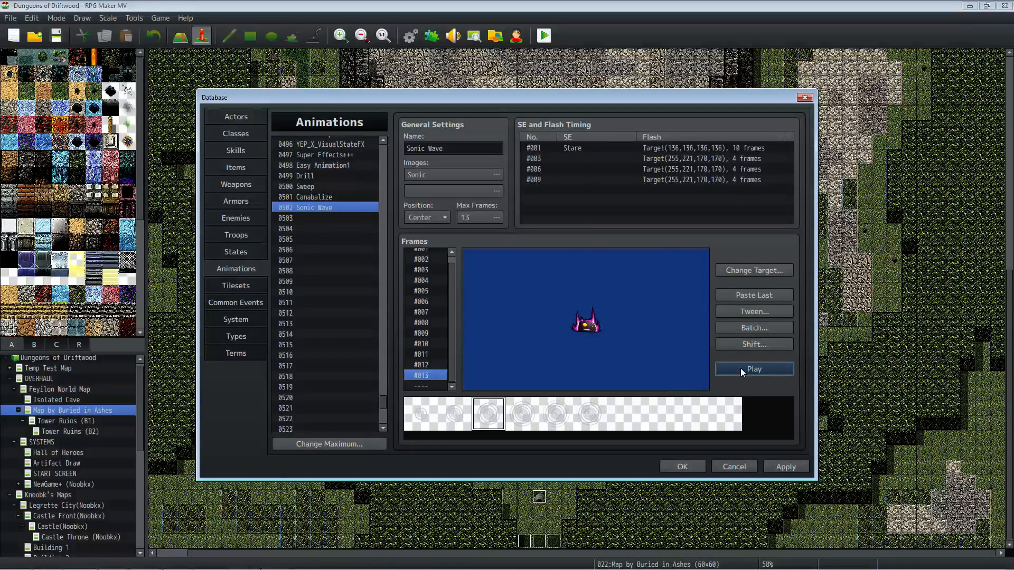
{"action": "left_click", "coordinate": [741, 369]}
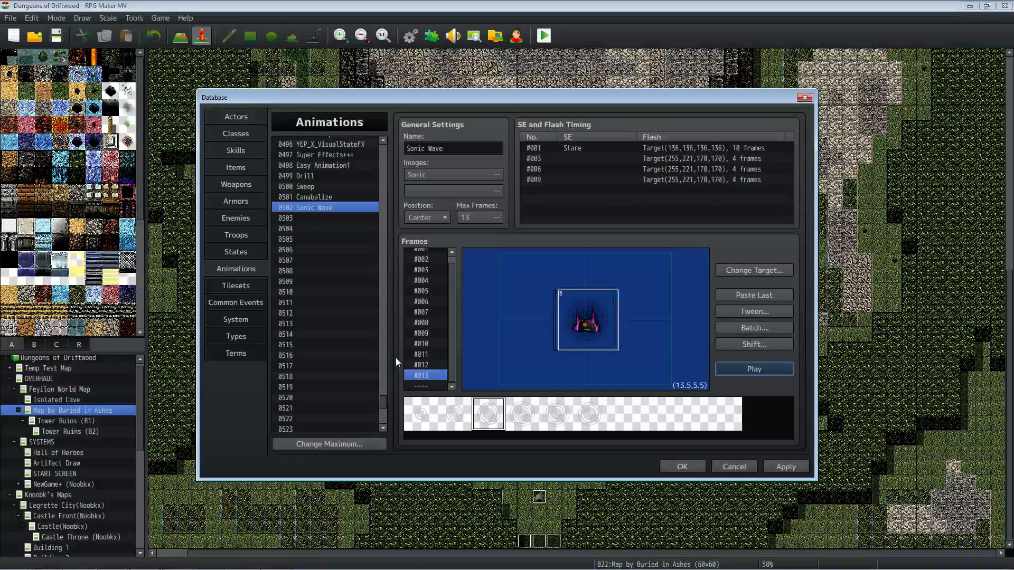
Step: Move the wave cells of frame #011 in toward the target, placing cell 2 at about (-55, -80.5), and preview the animation several times
{"action": "left_click", "coordinate": [428, 370]}
{"action": "left_click", "coordinate": [428, 355]}
{"action": "left_click_drag", "start_coordinate": [641, 298], "coordinate": [570, 302]}
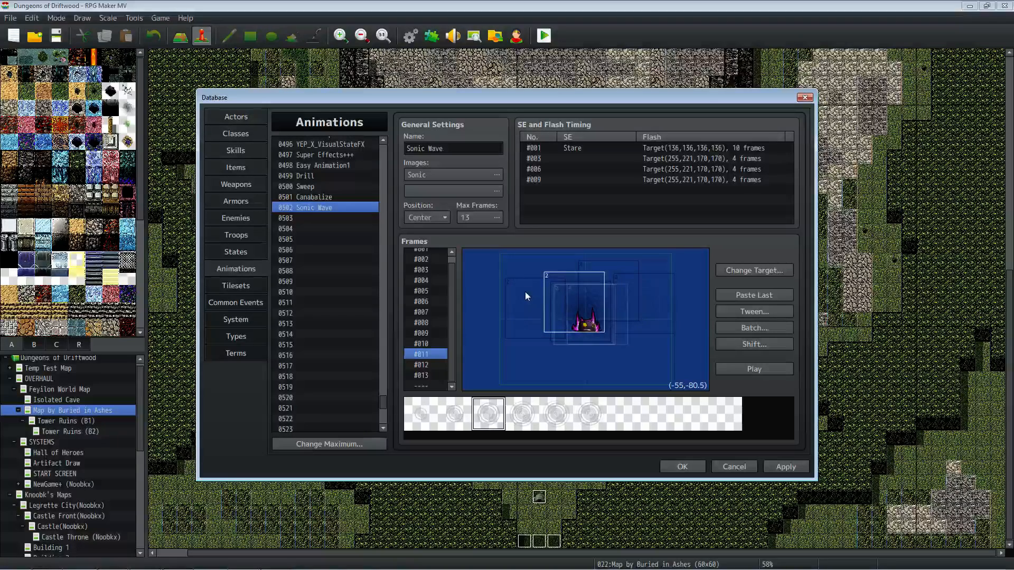
{"action": "left_click", "coordinate": [752, 369]}
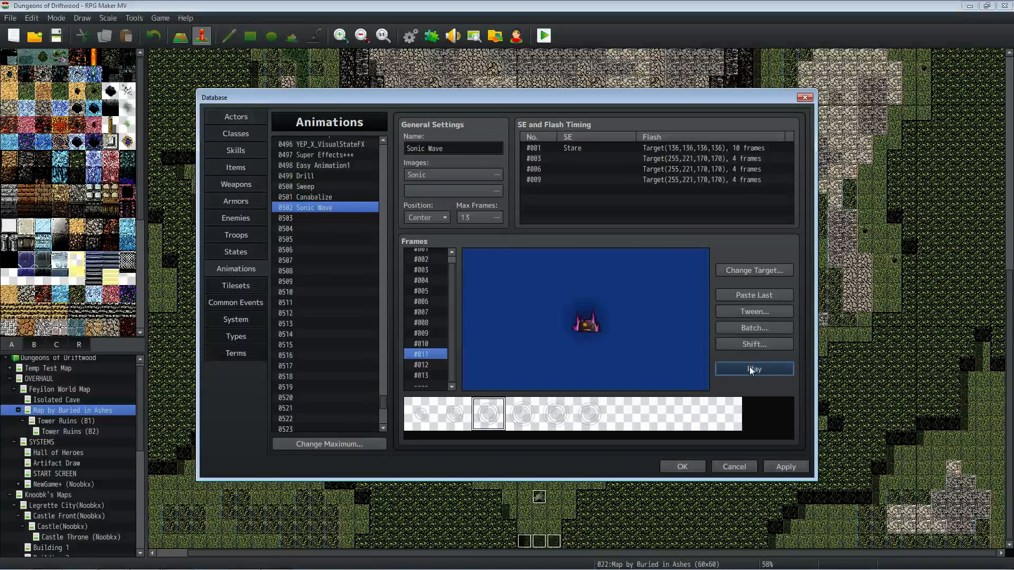
{"action": "left_click", "coordinate": [755, 369]}
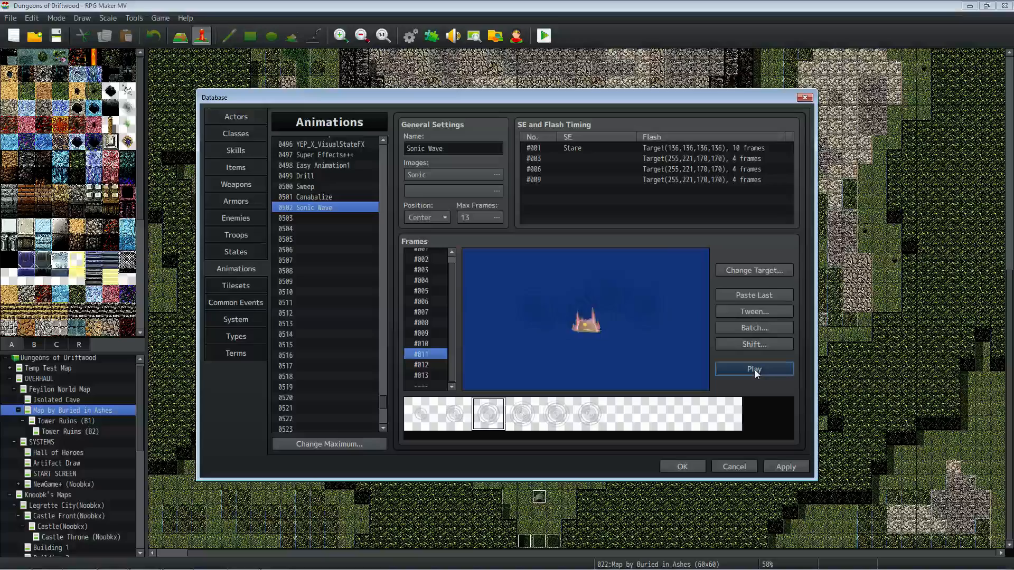
{"action": "left_click", "coordinate": [755, 369]}
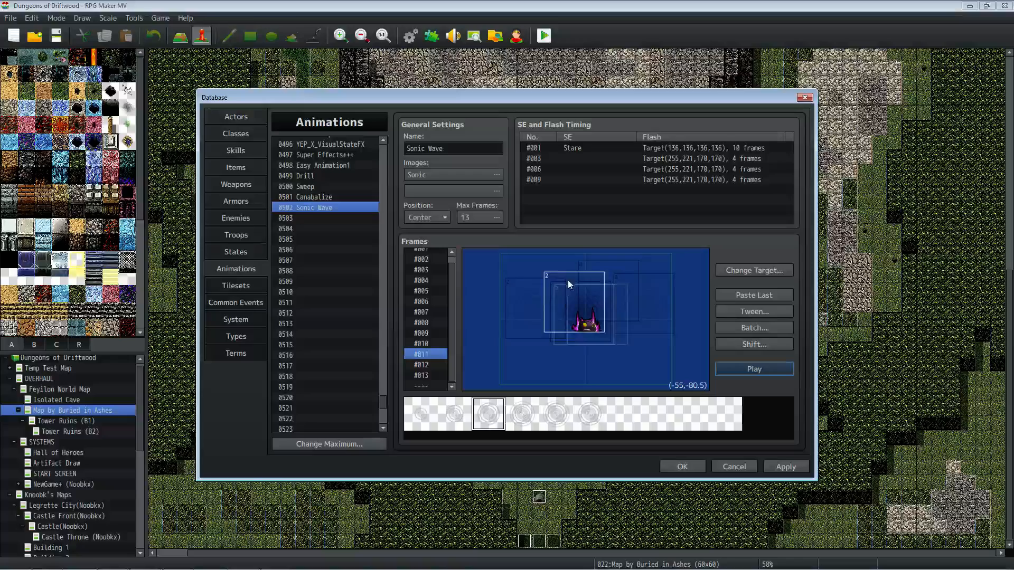
{"action": "left_click", "coordinate": [743, 369]}
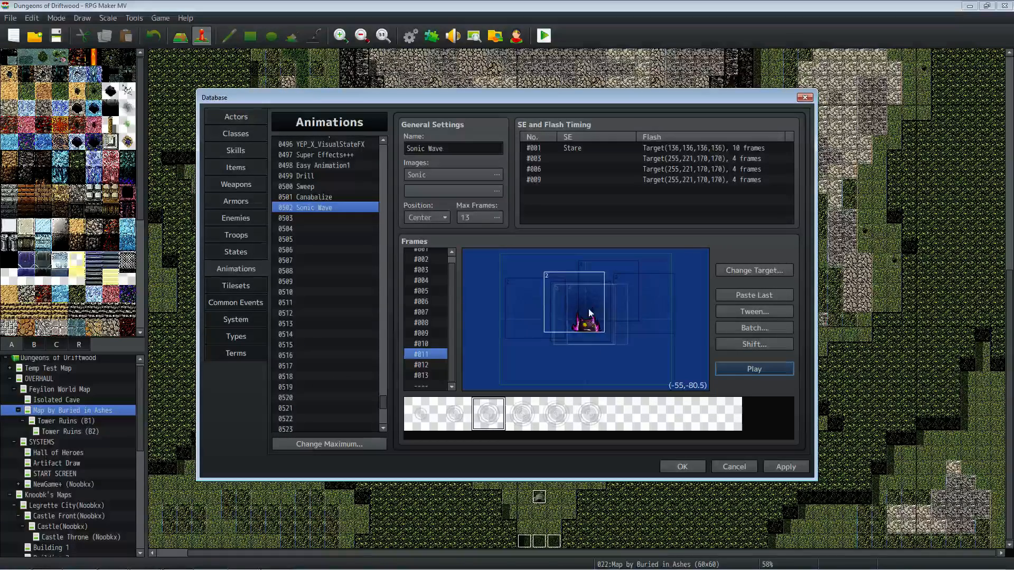
{"action": "left_click", "coordinate": [766, 372]}
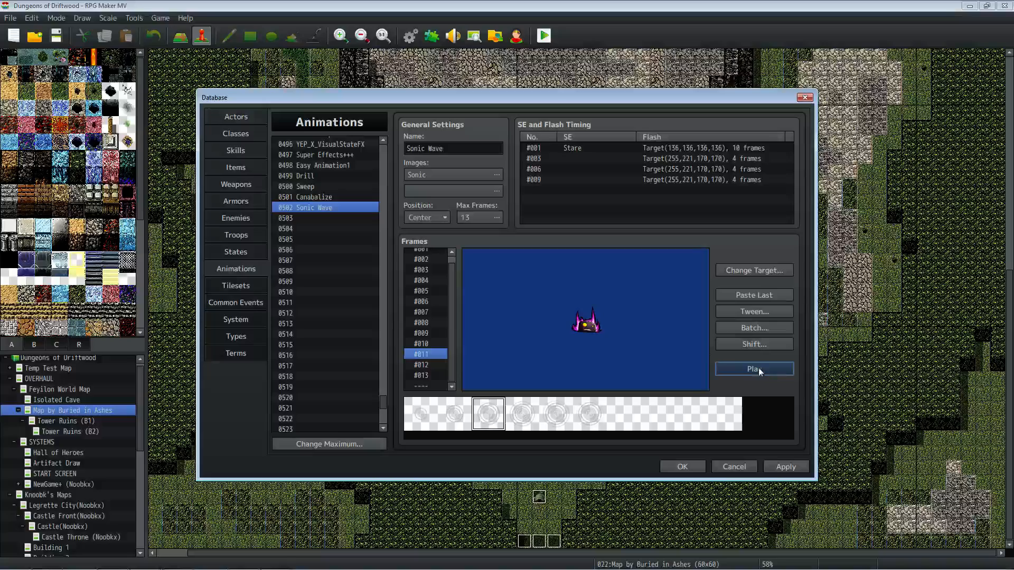
Step: Rename animation 0502 as Stone Gaze and apply the database changes
{"action": "triple_click", "coordinate": [451, 148]}
{"action": "type", "text": "Stone Gaze"}
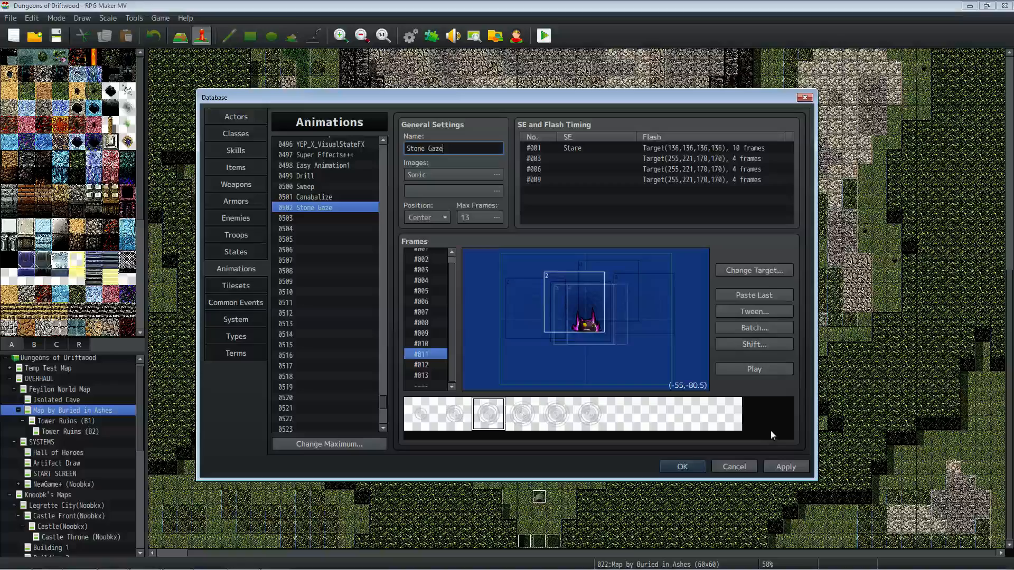
{"action": "left_click", "coordinate": [785, 467]}
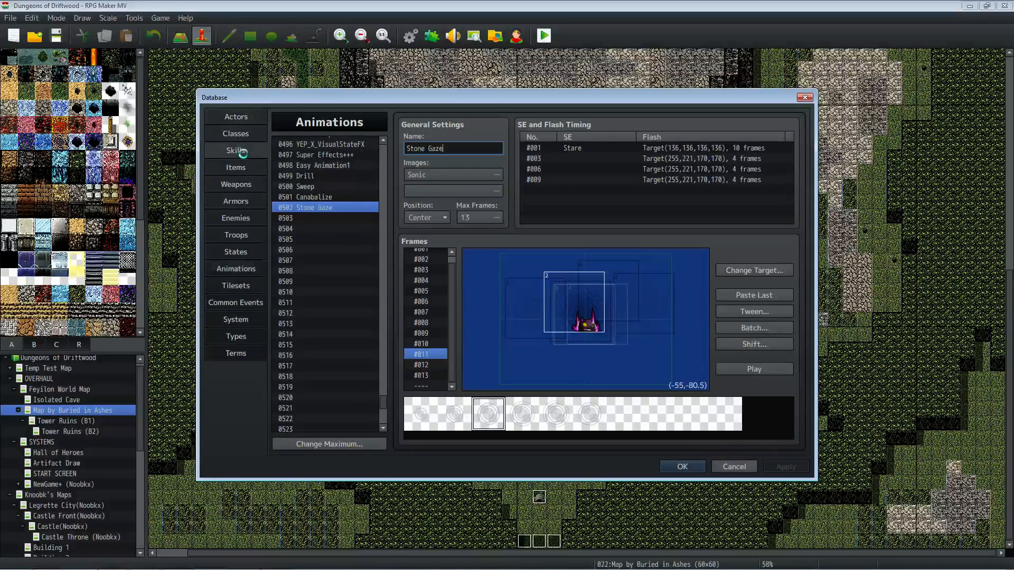
Step: Assign animation 0502 Stone Gaze to the skill 0642 Stone Gaze and apply the change
{"action": "left_click", "coordinate": [269, 151]}
{"action": "left_click", "coordinate": [568, 315]}
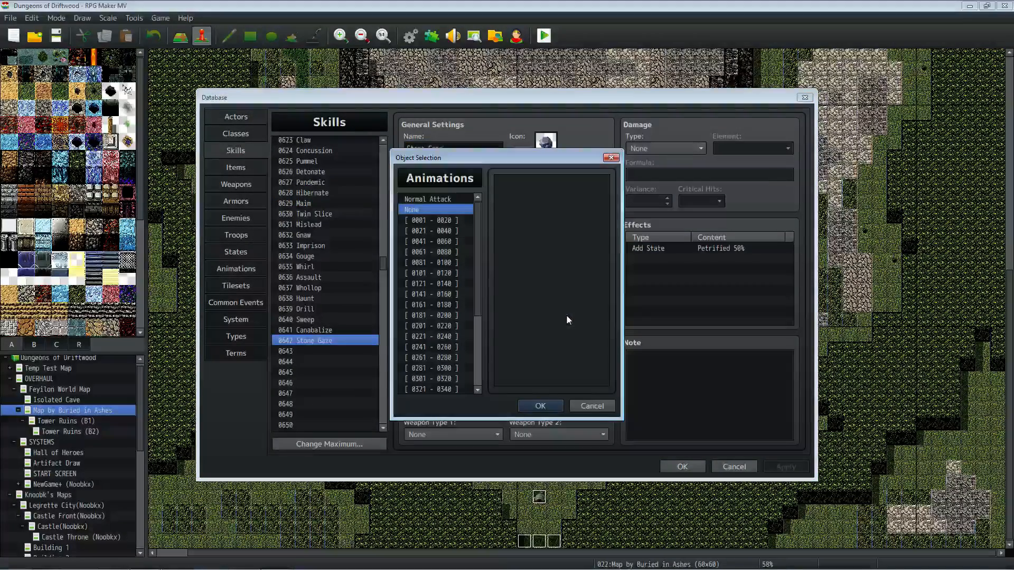
{"action": "left_click_drag", "start_coordinate": [477, 212], "coordinate": [476, 293]}
{"action": "left_click", "coordinate": [453, 387]}
{"action": "left_click", "coordinate": [455, 368]}
{"action": "left_click", "coordinate": [544, 192]}
{"action": "left_click", "coordinate": [541, 406]}
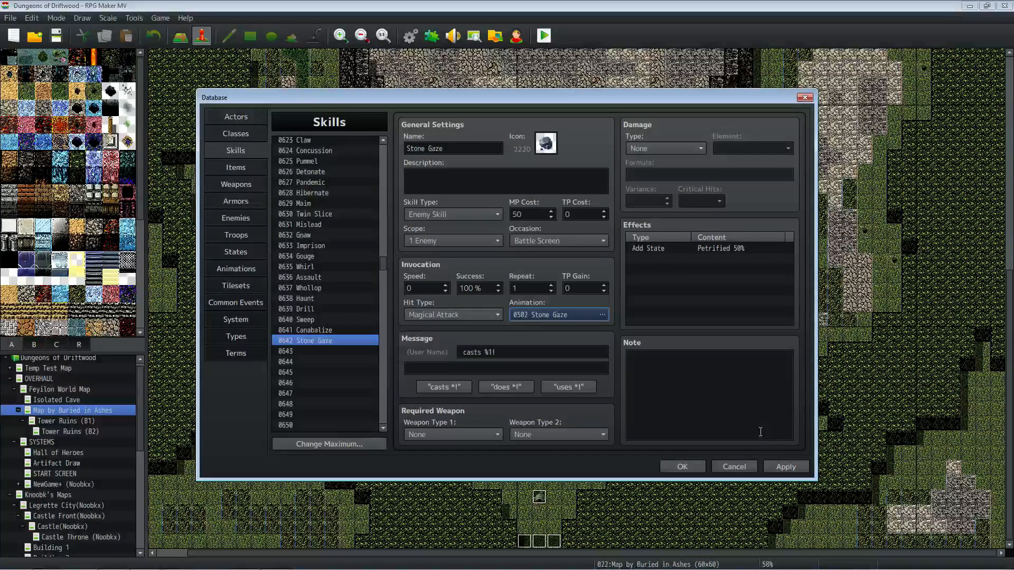
{"action": "left_click", "coordinate": [786, 467]}
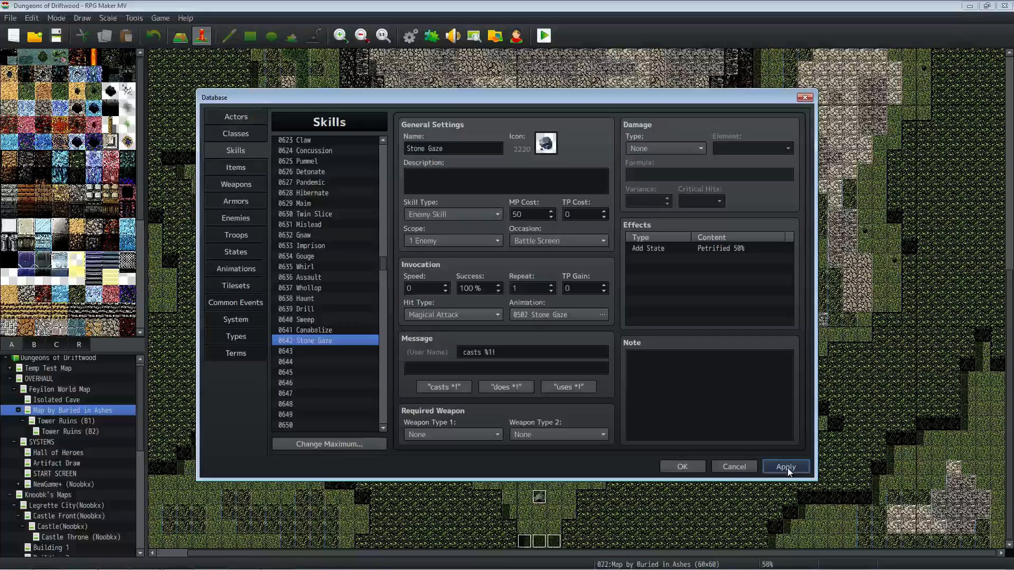
Step: Browse the skills list for existing earth spells in the FFXI BLM section
{"action": "left_click", "coordinate": [333, 350]}
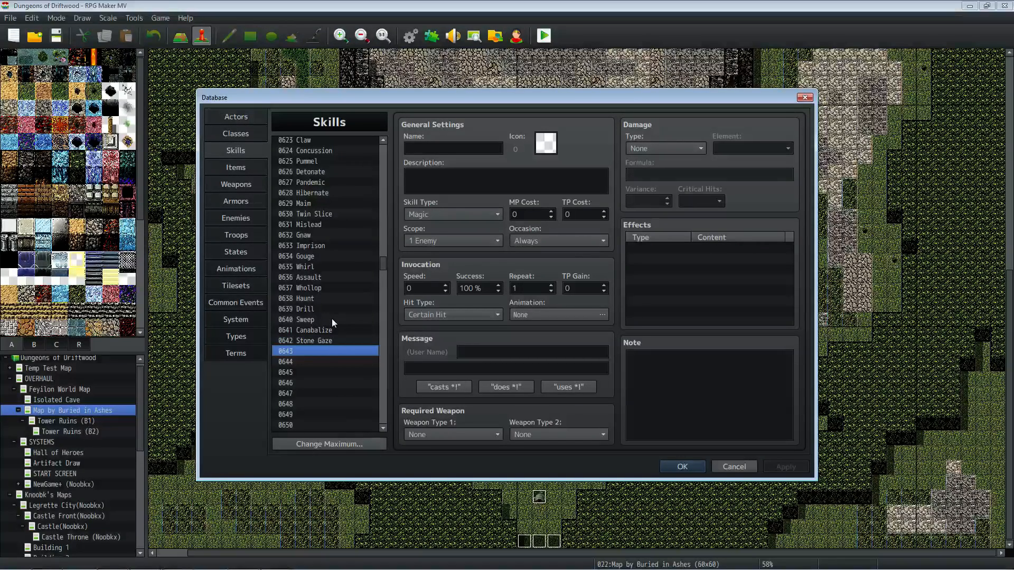
{"action": "left_click", "coordinate": [341, 340]}
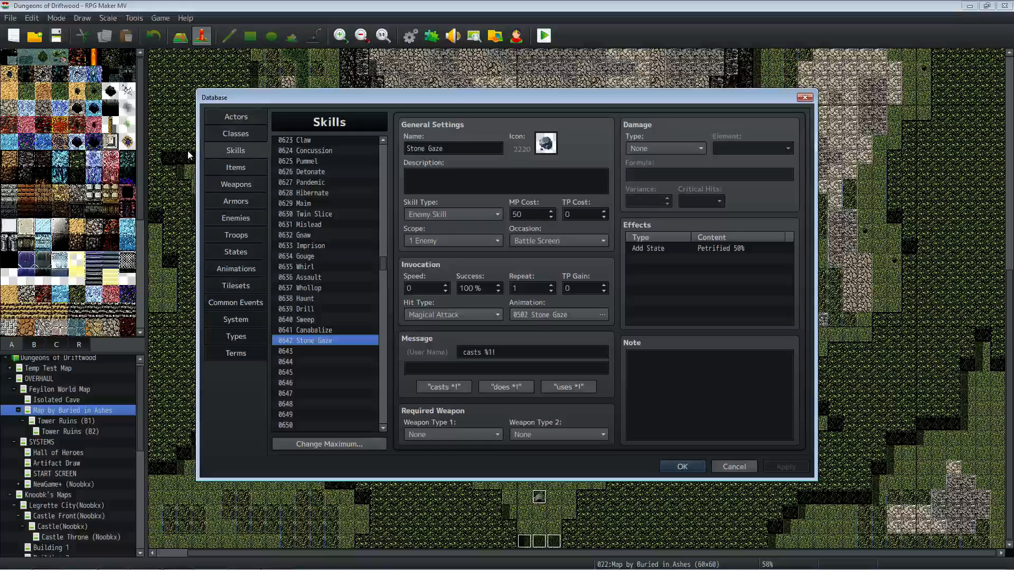
{"action": "left_click_drag", "start_coordinate": [382, 265], "coordinate": [385, 316]}
{"action": "scroll", "coordinate": [337, 243], "scroll_direction": "down", "scroll_amount": 1}
{"action": "scroll", "coordinate": [337, 243], "scroll_direction": "down", "scroll_amount": 5}
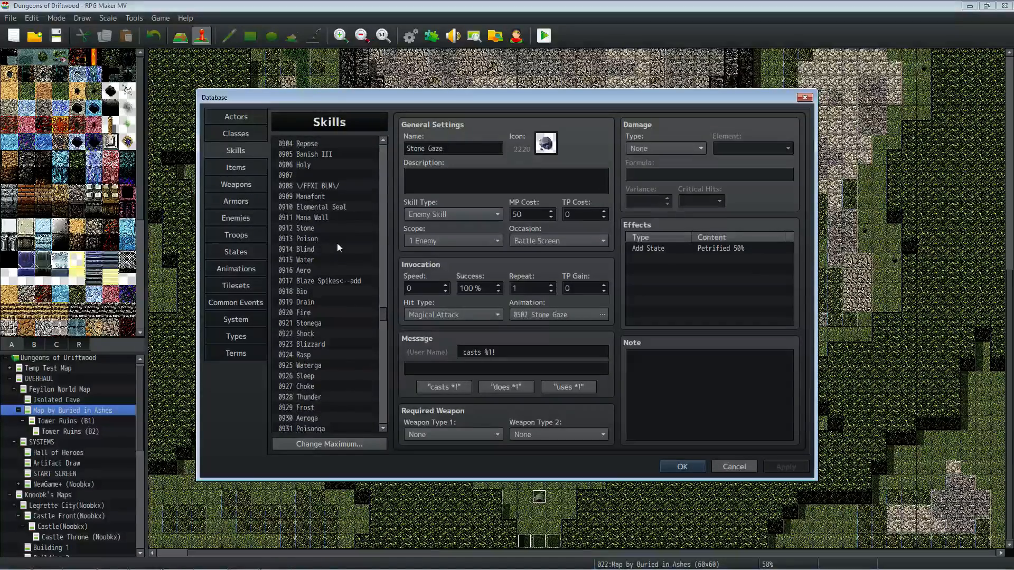
{"action": "scroll", "coordinate": [336, 246], "scroll_direction": "down", "scroll_amount": 5}
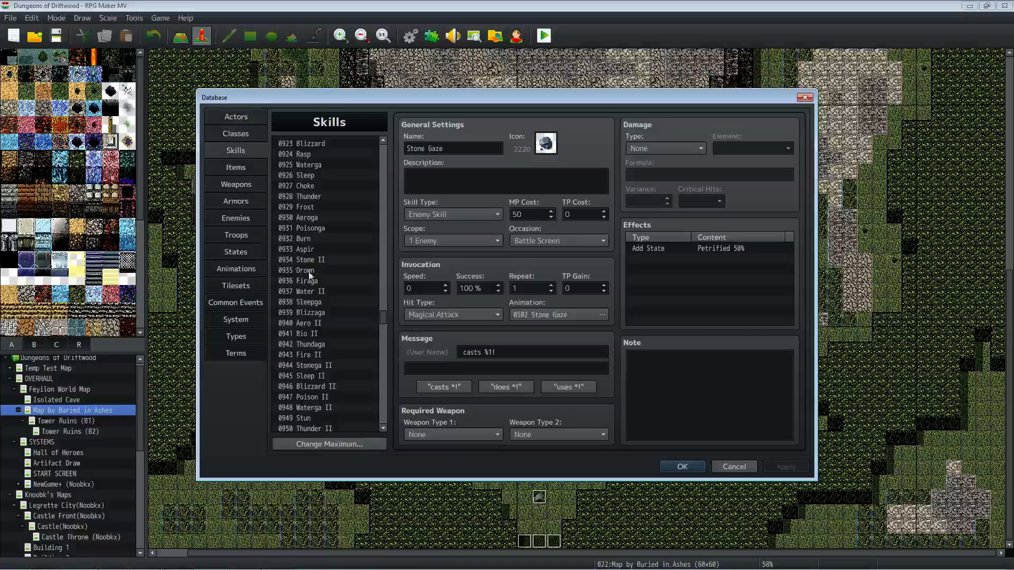
{"action": "scroll", "coordinate": [327, 335], "scroll_direction": "down", "scroll_amount": 1}
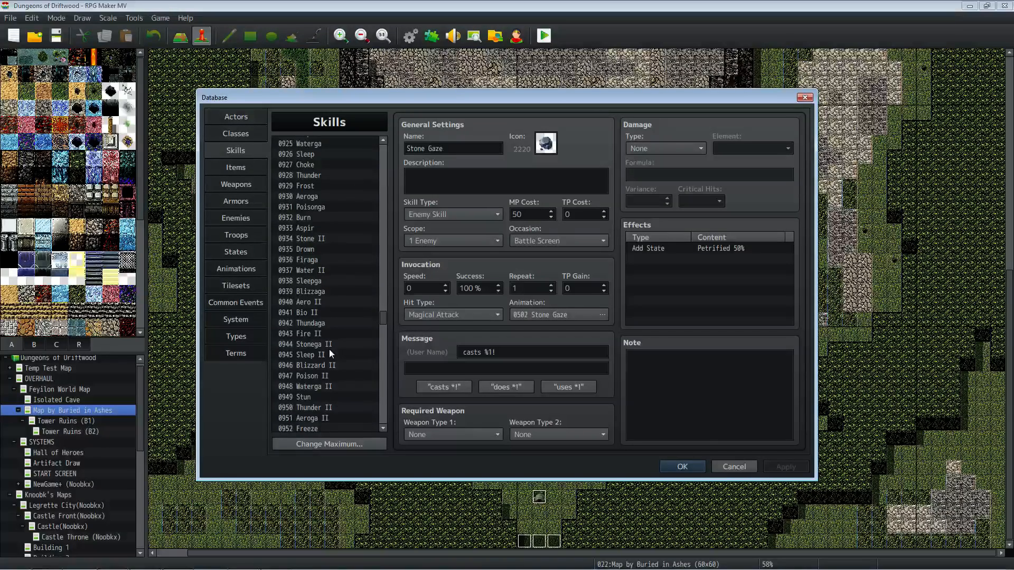
{"action": "scroll", "coordinate": [330, 331], "scroll_direction": "up", "scroll_amount": 1}
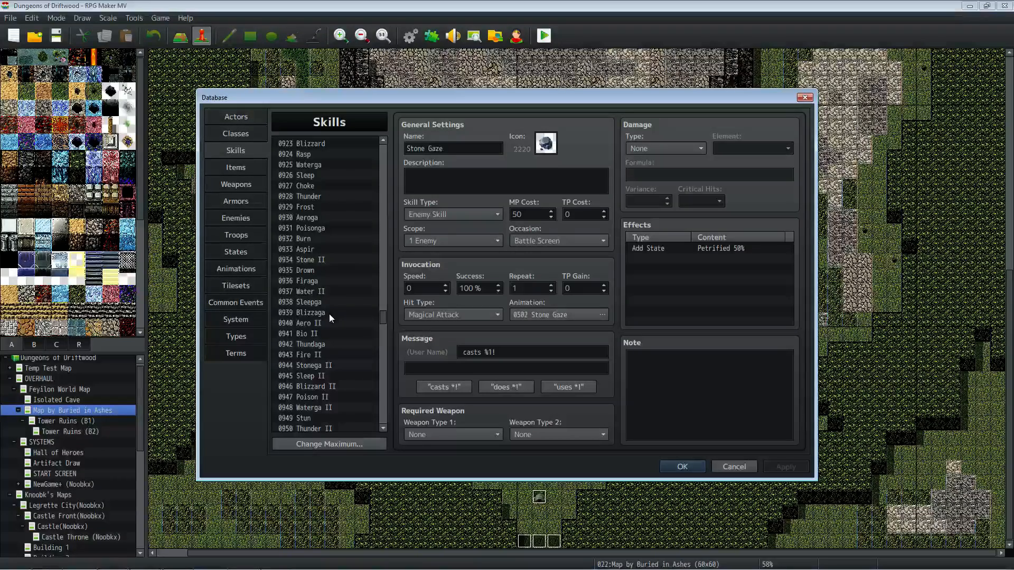
{"action": "scroll", "coordinate": [327, 346], "scroll_direction": "up", "scroll_amount": 2}
{"action": "scroll", "coordinate": [322, 202], "scroll_direction": "up", "scroll_amount": 1}
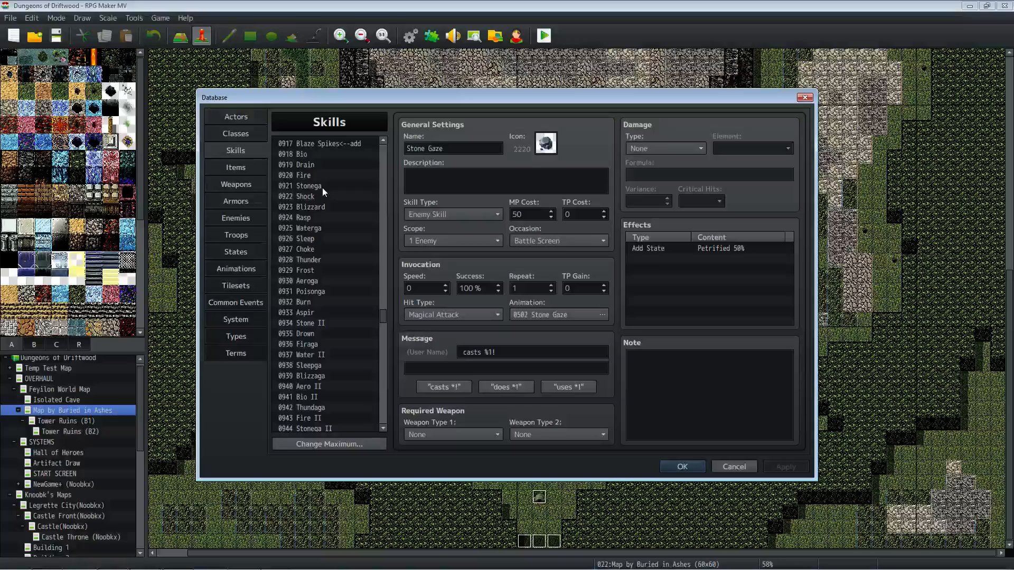
Step: Examine the MP cost, cooldown note and damage formula of the skill Stonega
{"action": "left_click", "coordinate": [322, 187]}
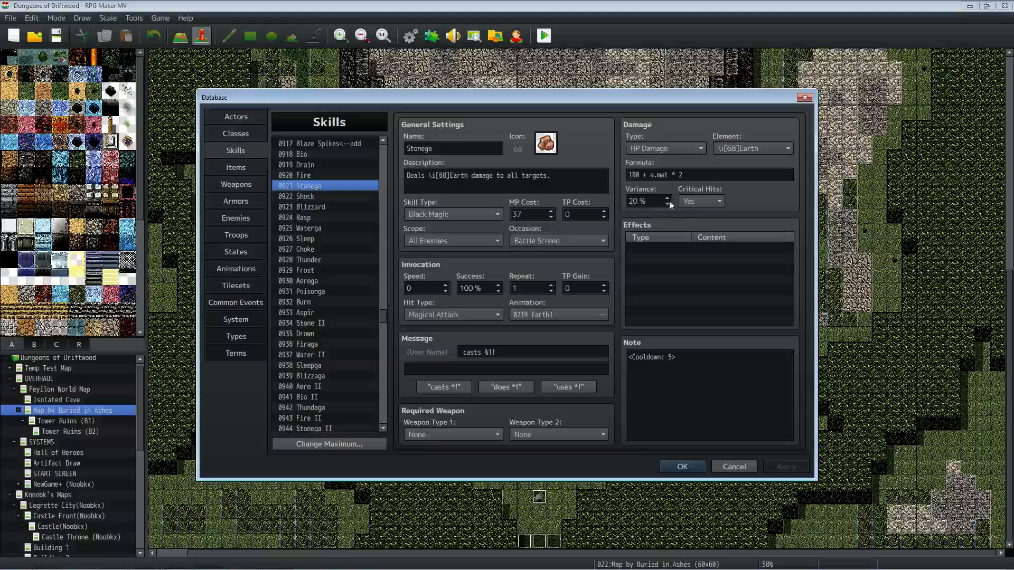
{"action": "double_click", "coordinate": [516, 214]}
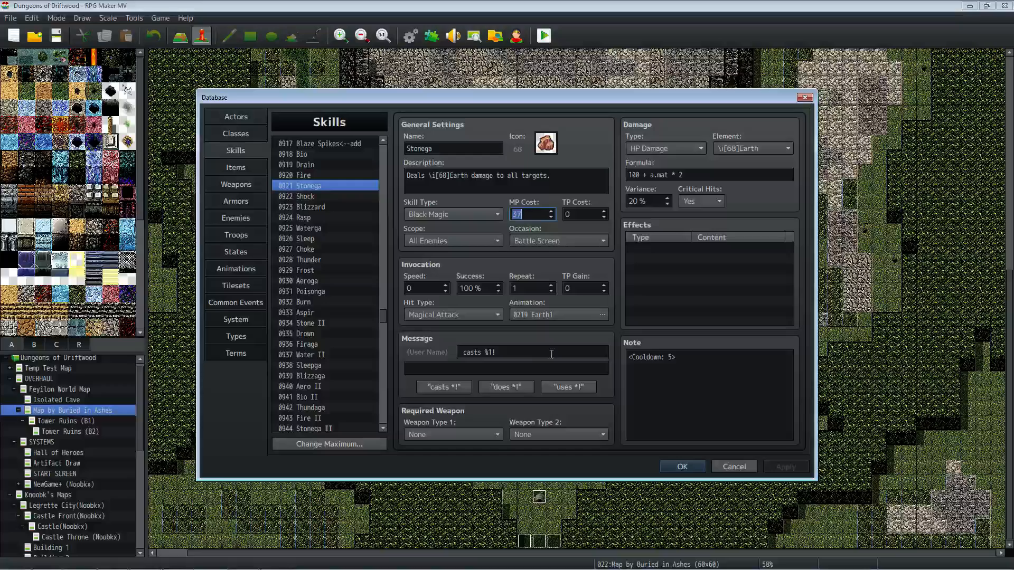
{"action": "left_click", "coordinate": [697, 359]}
{"action": "left_click", "coordinate": [701, 359]}
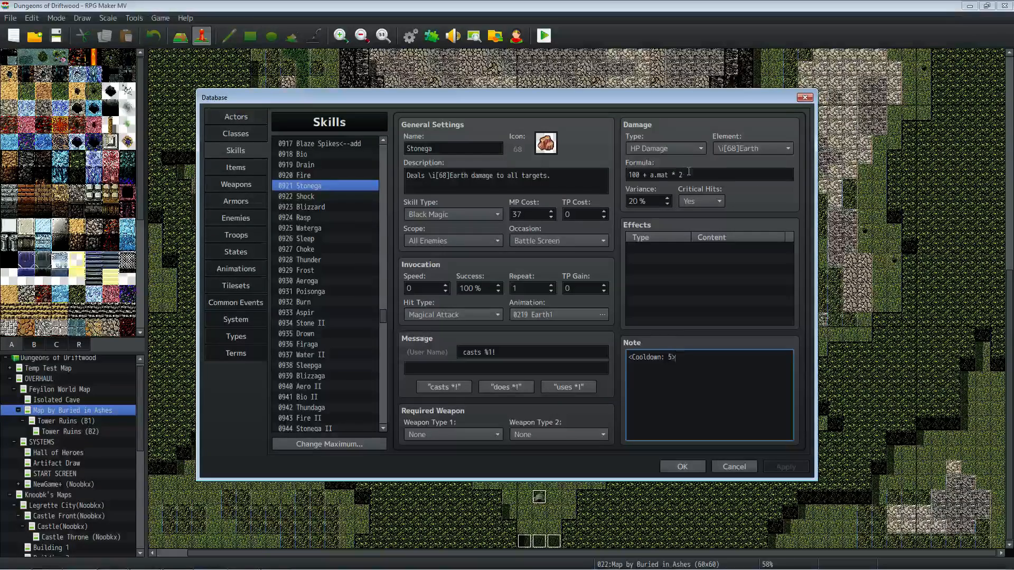
{"action": "left_click", "coordinate": [644, 175]}
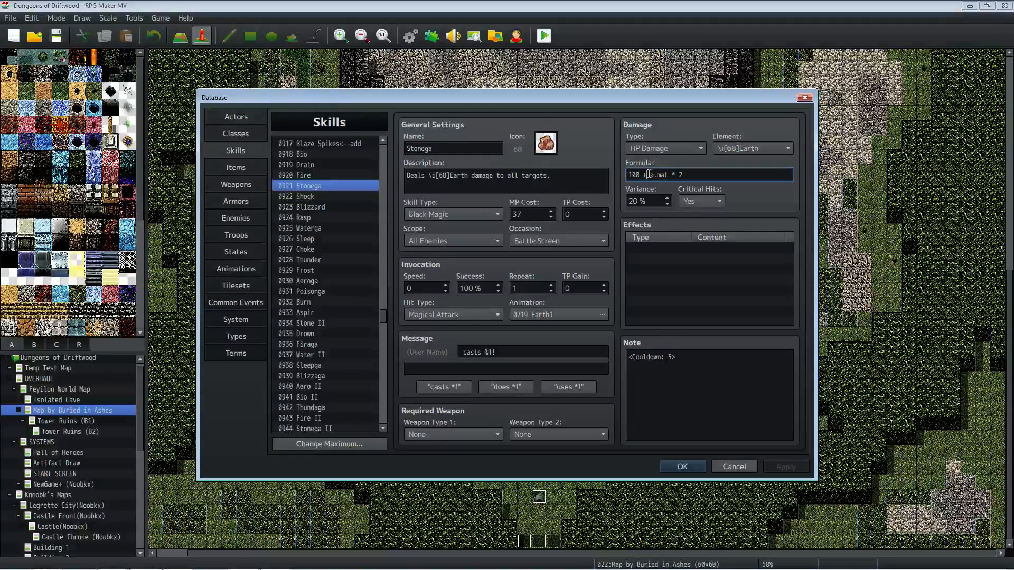
{"action": "left_click_drag", "start_coordinate": [647, 175], "coordinate": [671, 175]}
{"action": "left_click", "coordinate": [671, 175]}
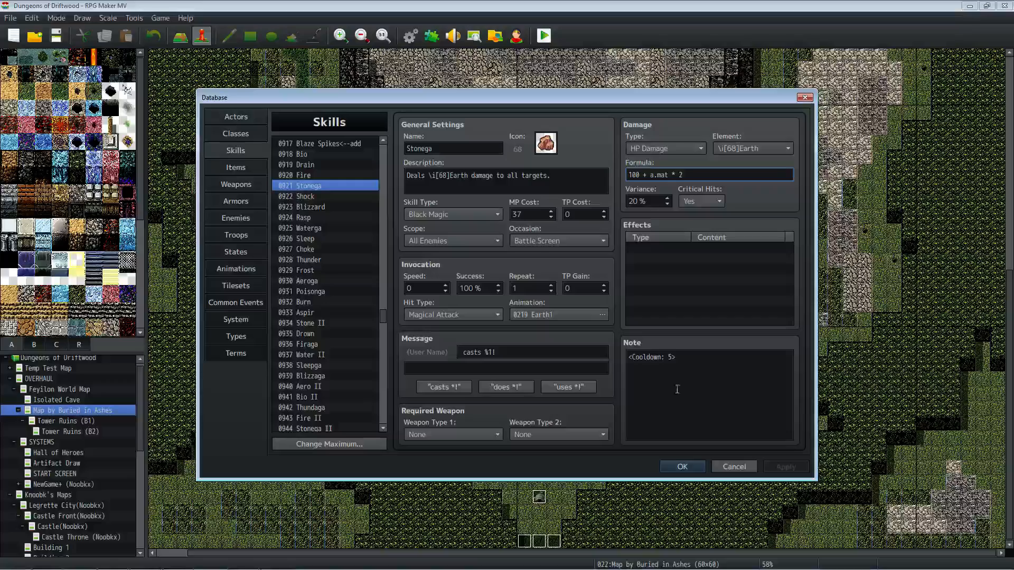
{"action": "key", "text": "Tab"}
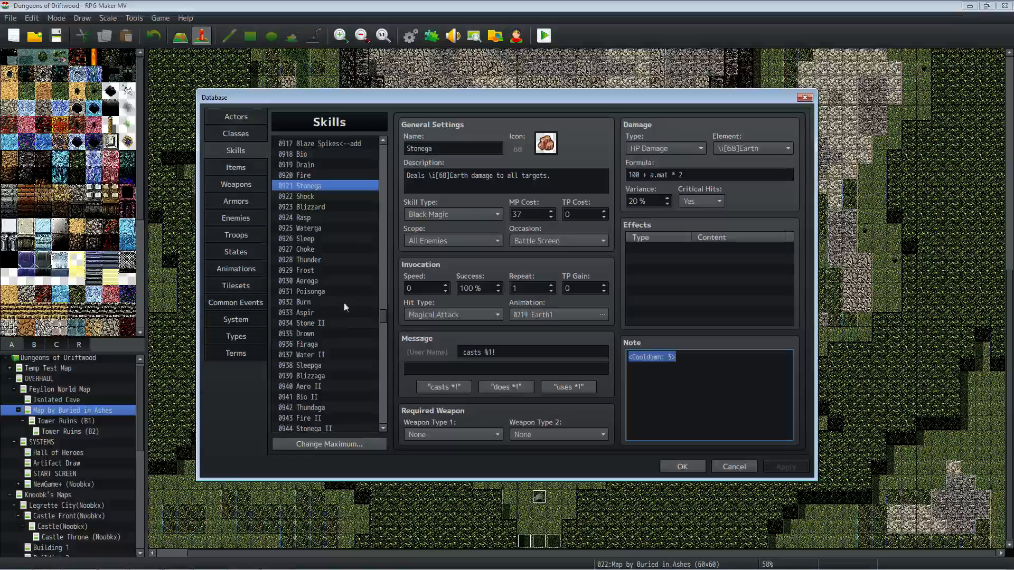
Step: Compare the damage formula and cooldown note of Stone II with those of Stonega
{"action": "left_click", "coordinate": [334, 321]}
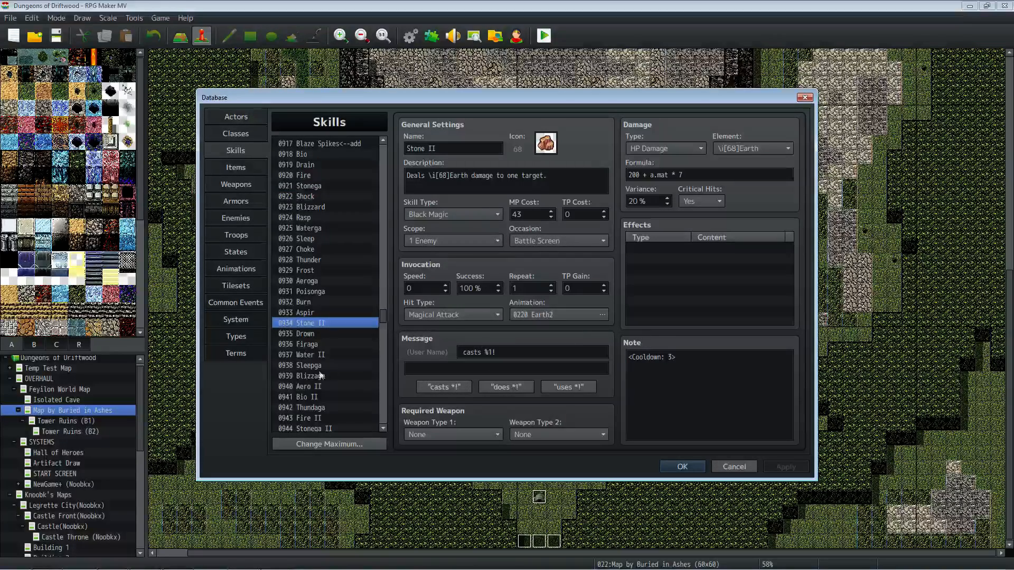
{"action": "scroll", "coordinate": [327, 405], "scroll_direction": "down", "scroll_amount": 7}
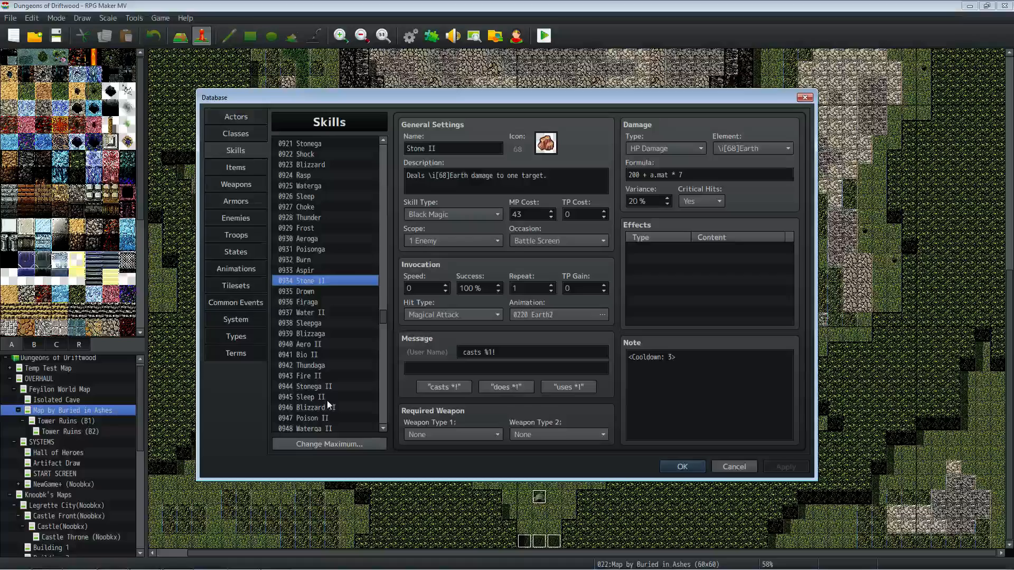
{"action": "scroll", "coordinate": [327, 413], "scroll_direction": "up", "scroll_amount": 7}
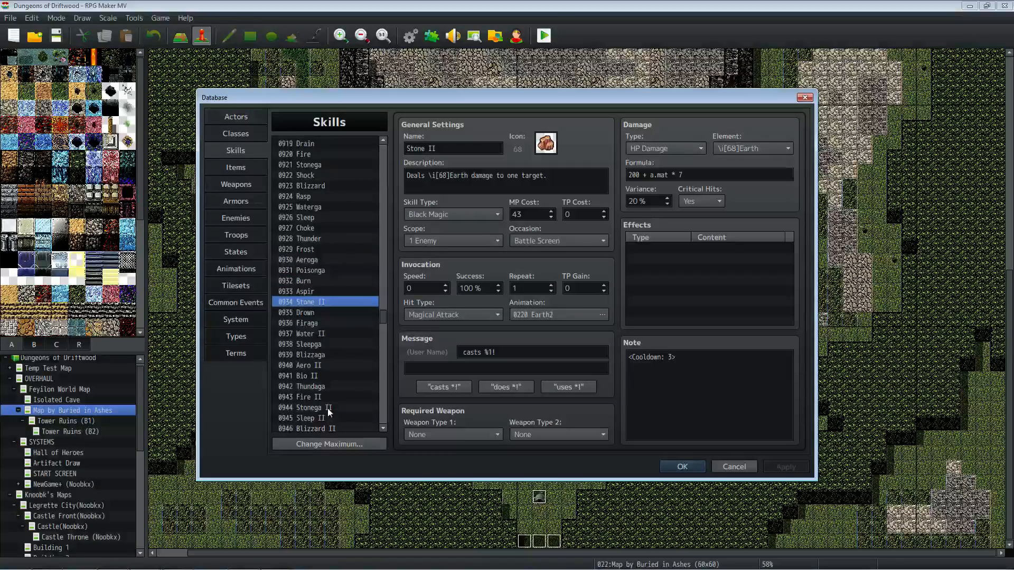
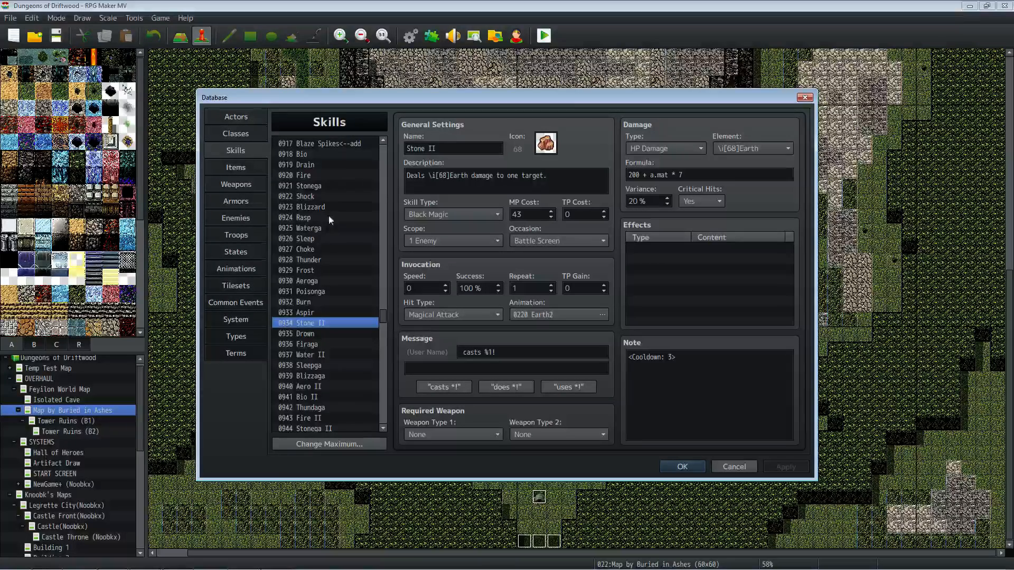
{"action": "left_click", "coordinate": [325, 186]}
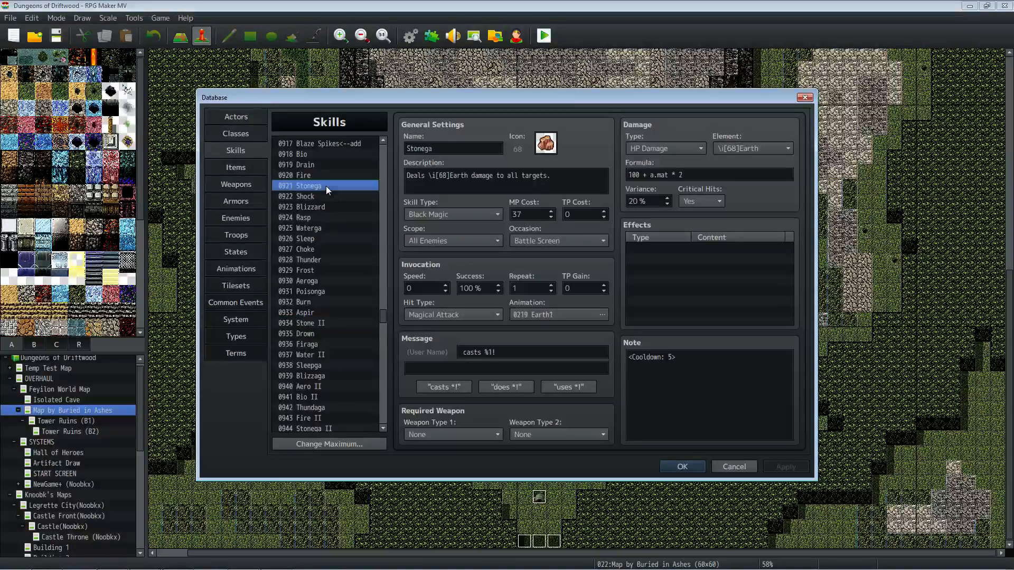
{"action": "triple_click", "coordinate": [683, 177]}
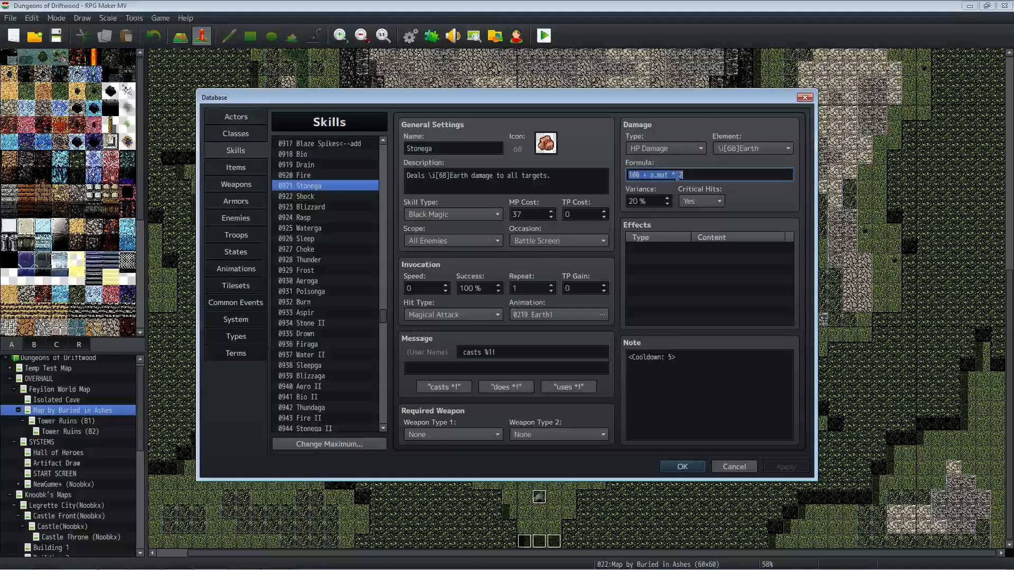
{"action": "left_click", "coordinate": [327, 324]}
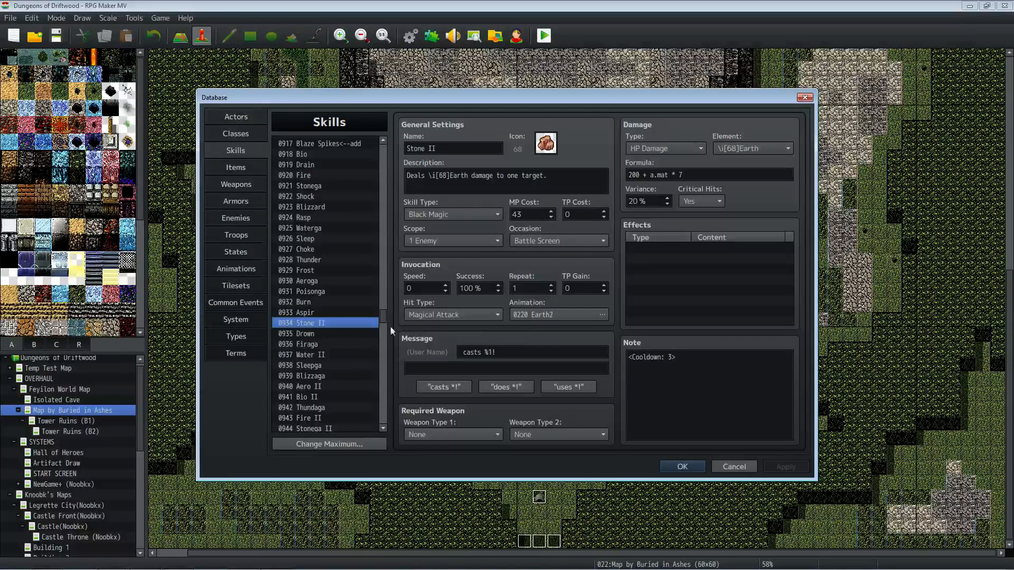
{"action": "left_click_drag", "start_coordinate": [629, 358], "coordinate": [680, 359]}
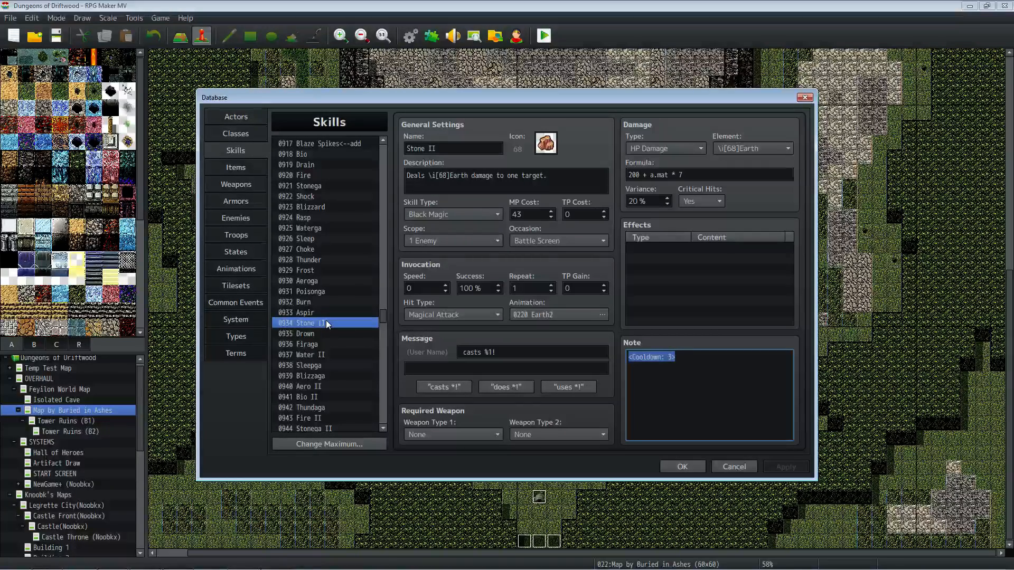
Step: Review the settings of the basic skill 0912 Stone
{"action": "scroll", "coordinate": [325, 280], "scroll_direction": "up", "scroll_amount": 2}
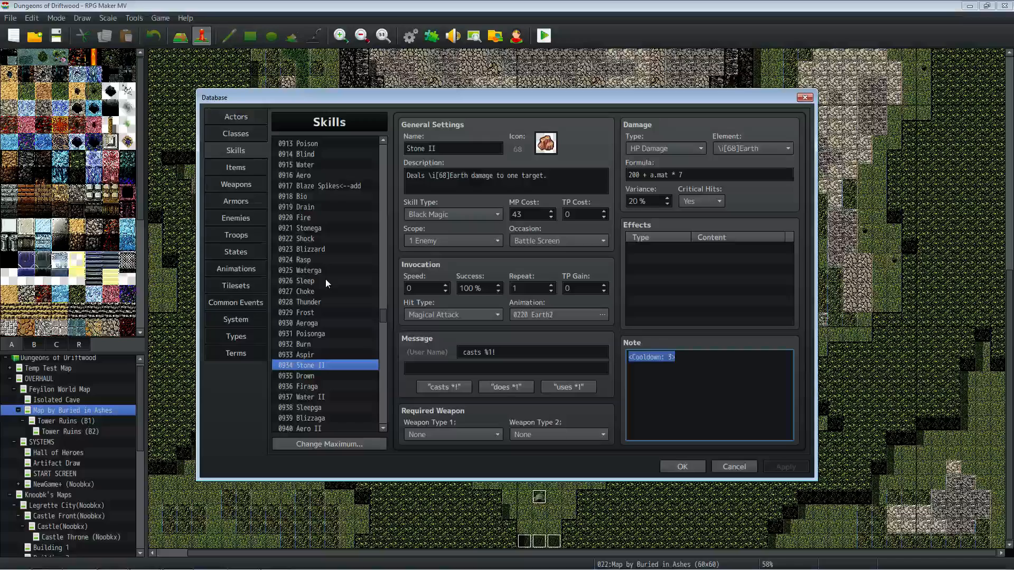
{"action": "scroll", "coordinate": [326, 282], "scroll_direction": "up", "scroll_amount": 2}
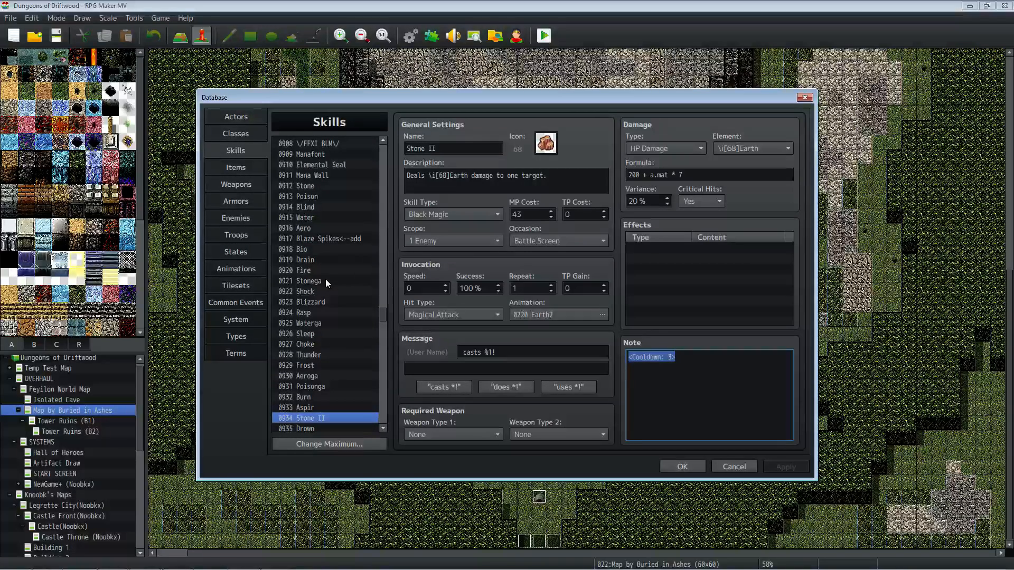
{"action": "scroll", "coordinate": [325, 284], "scroll_direction": "up", "scroll_amount": 1}
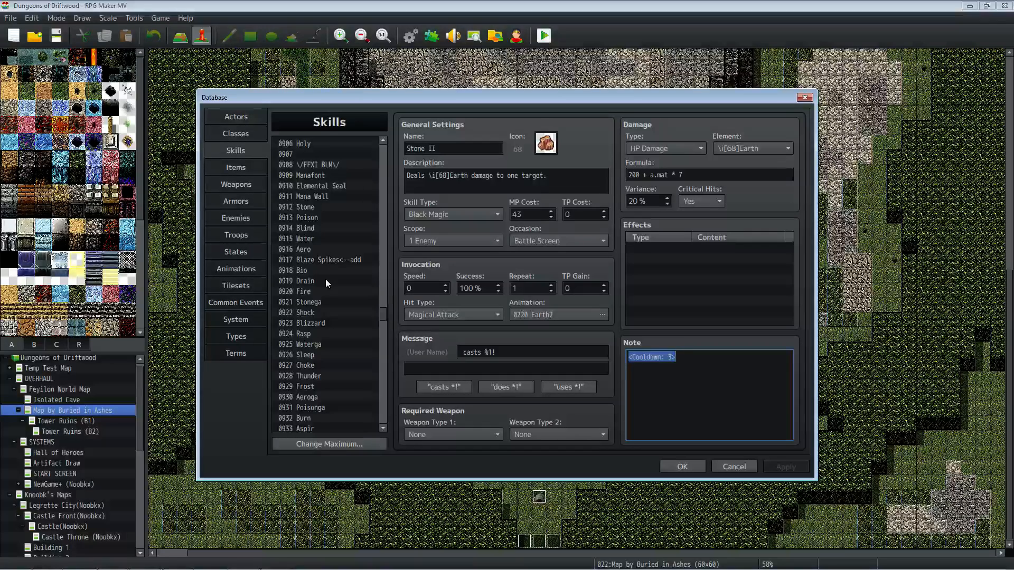
{"action": "left_click", "coordinate": [320, 206]}
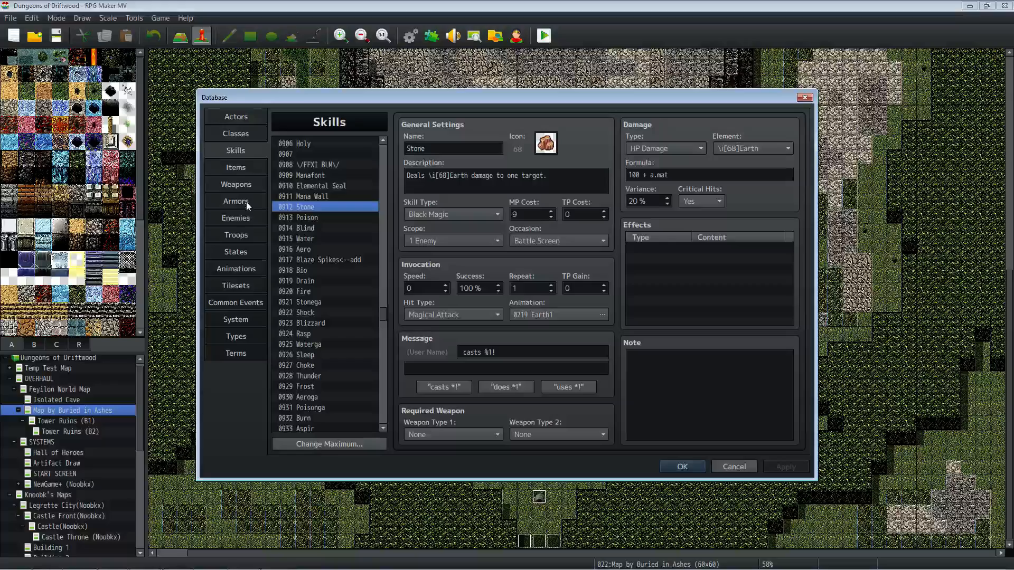
Step: Add an action pattern to the enemy Medusa using skill 0642 Stone Gaze with rating 3 and the condition Always
{"action": "left_click", "coordinate": [241, 218]}
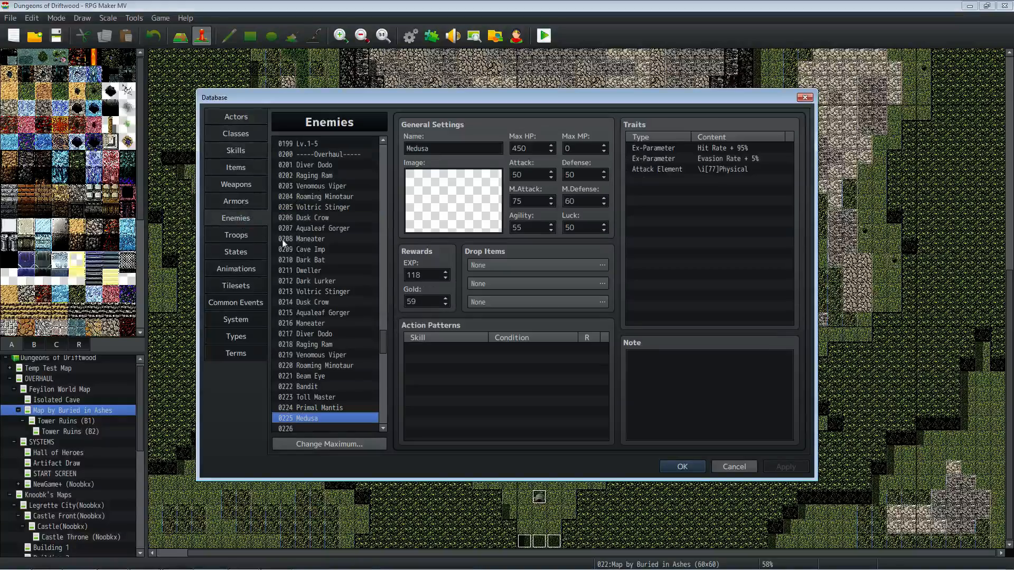
{"action": "double_click", "coordinate": [452, 350]}
{"action": "left_click", "coordinate": [512, 305]}
{"action": "scroll", "coordinate": [471, 338], "scroll_direction": "down", "scroll_amount": 15}
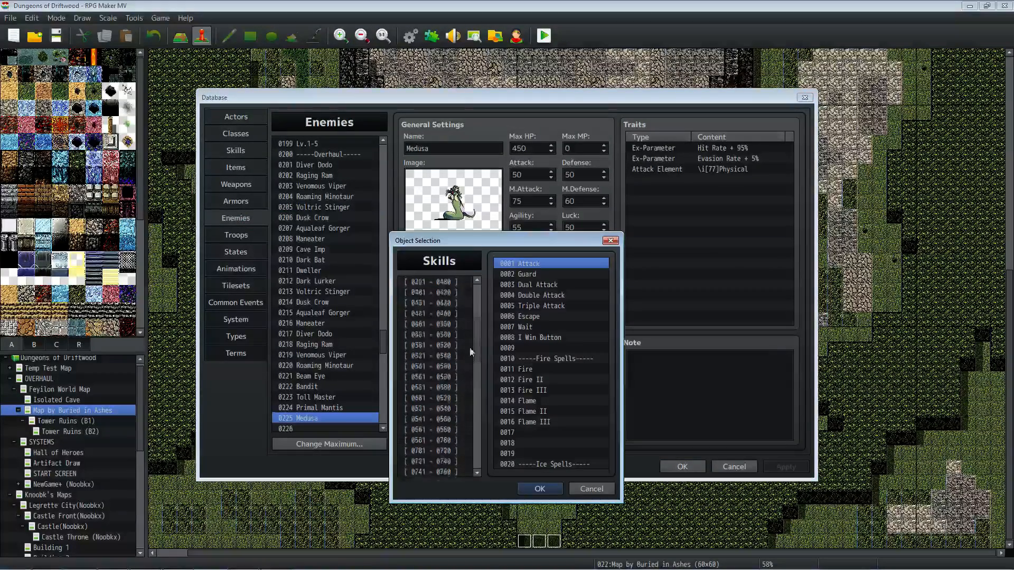
{"action": "left_click", "coordinate": [447, 450]}
{"action": "scroll", "coordinate": [446, 397], "scroll_direction": "up", "scroll_amount": 8}
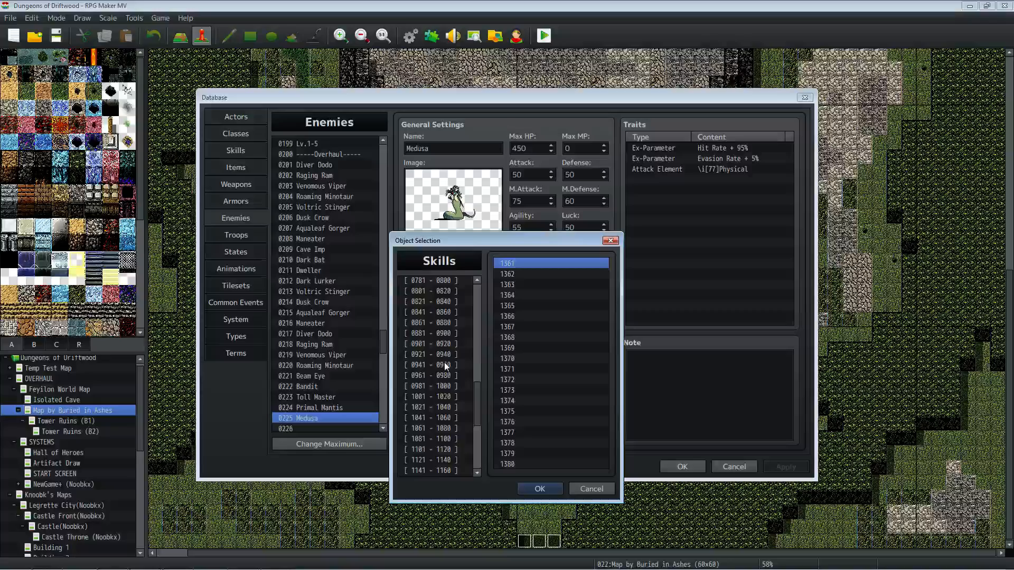
{"action": "scroll", "coordinate": [444, 362], "scroll_direction": "up", "scroll_amount": 2}
{"action": "left_click", "coordinate": [443, 355]}
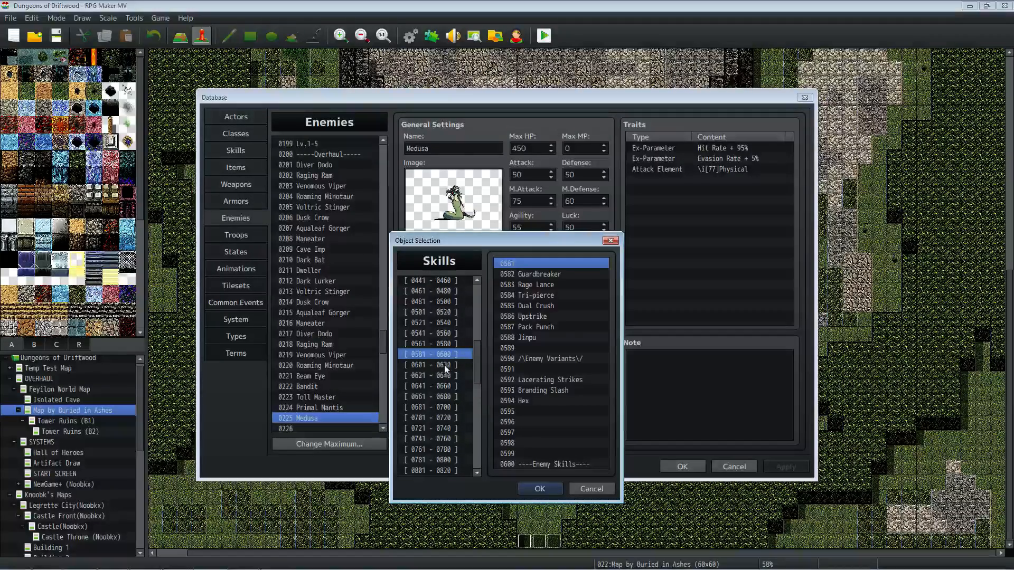
{"action": "left_click", "coordinate": [442, 366]}
{"action": "left_click", "coordinate": [442, 376]}
{"action": "left_click", "coordinate": [441, 387]}
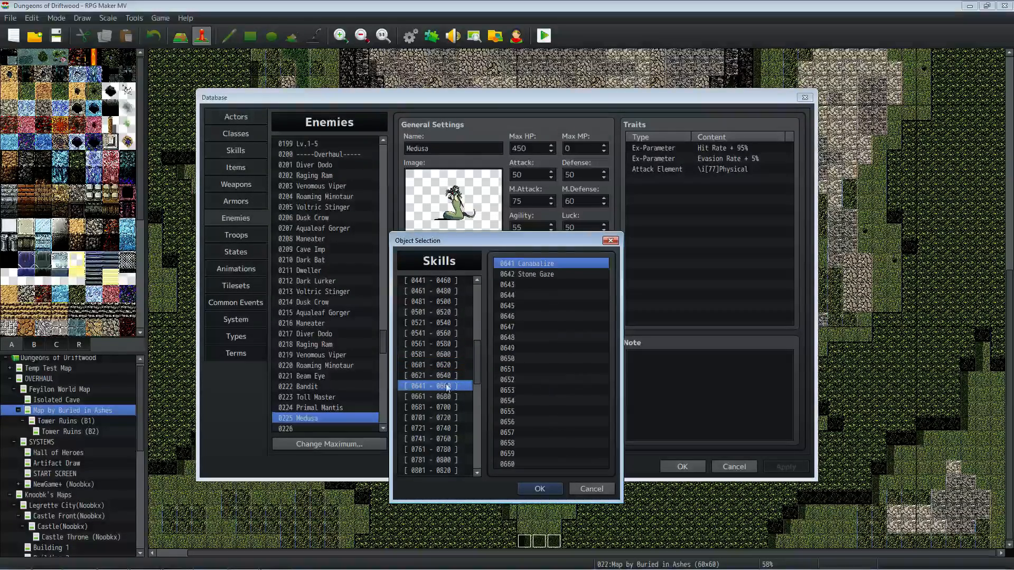
{"action": "left_click", "coordinate": [541, 274]}
{"action": "left_click", "coordinate": [539, 488]}
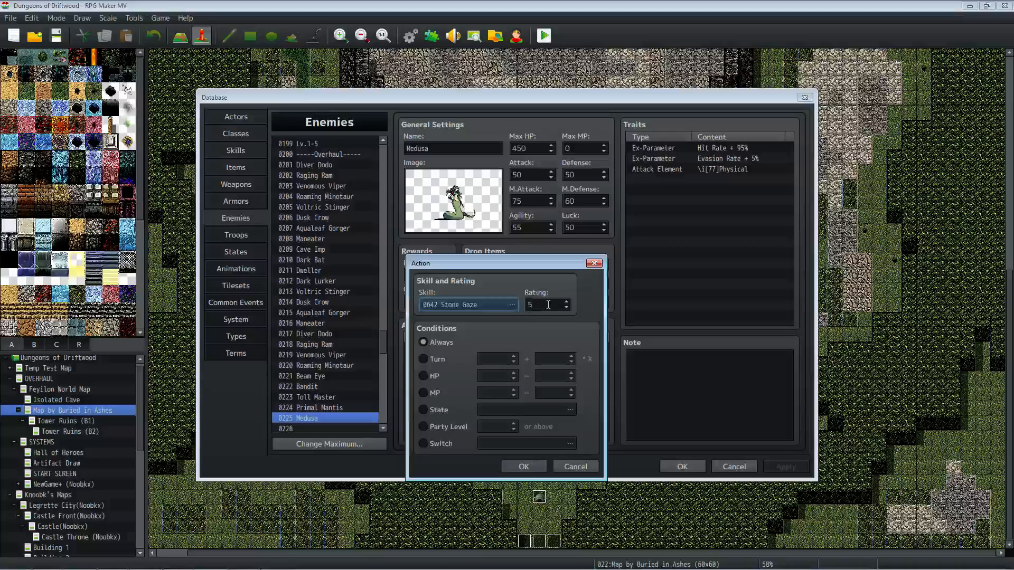
{"action": "scroll", "coordinate": [546, 305], "scroll_direction": "down", "scroll_amount": 1}
{"action": "left_click", "coordinate": [528, 466]}
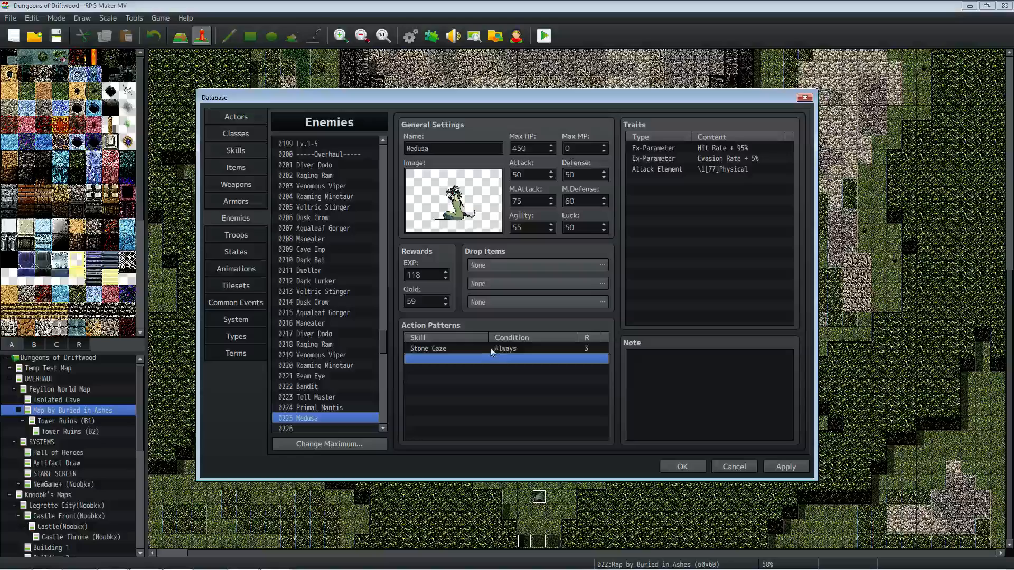
Step: Duplicate the Stone Gaze entry in Medusa's action patterns
{"action": "left_click", "coordinate": [445, 348]}
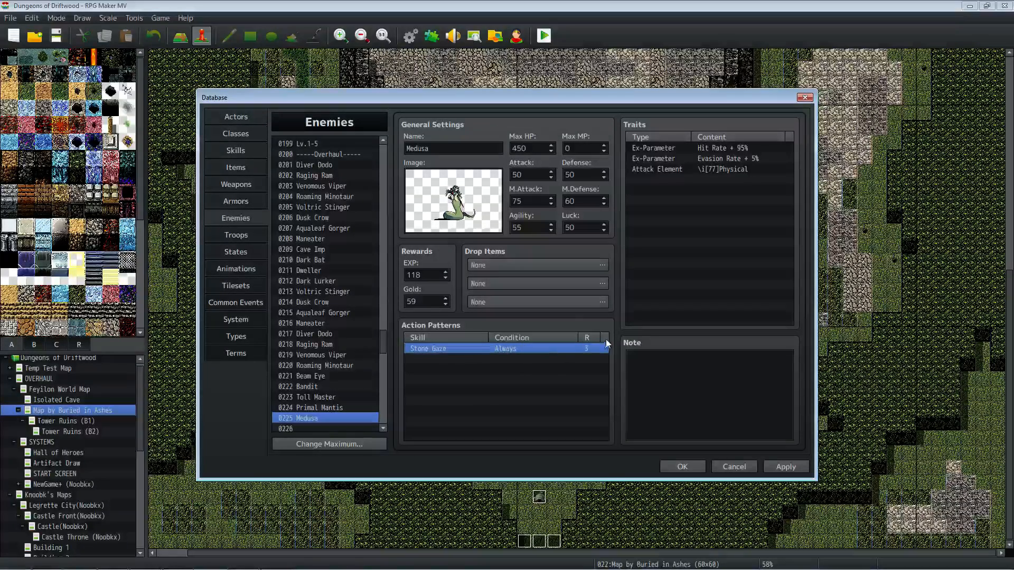
{"action": "left_click", "coordinate": [448, 359]}
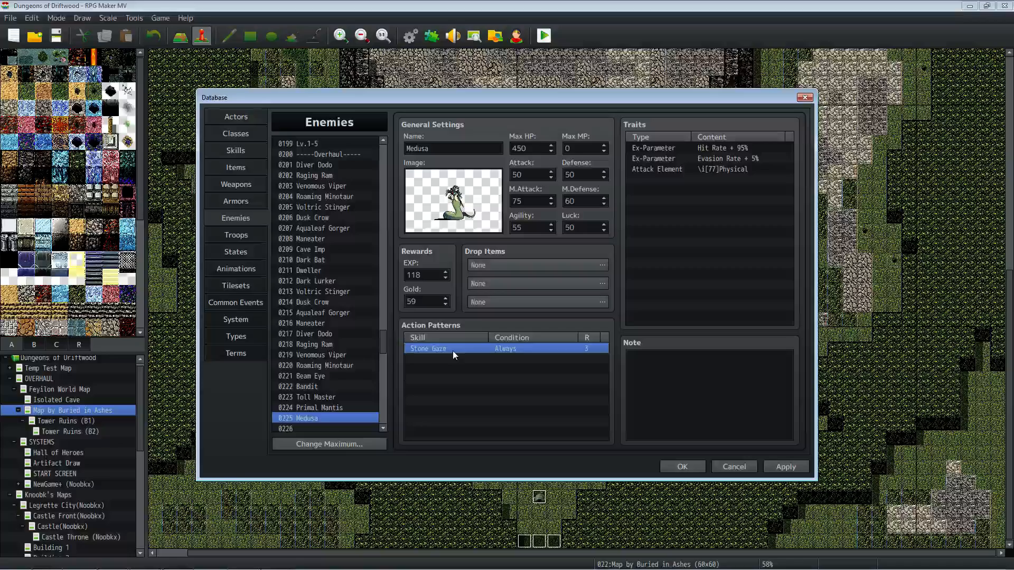
{"action": "key", "text": "ctrl+v"}
{"action": "left_click", "coordinate": [454, 347]}
Step: Change the first Stone Gaze action pattern to skill 0921 Stonega with rating 4
{"action": "right_click", "coordinate": [451, 348]}
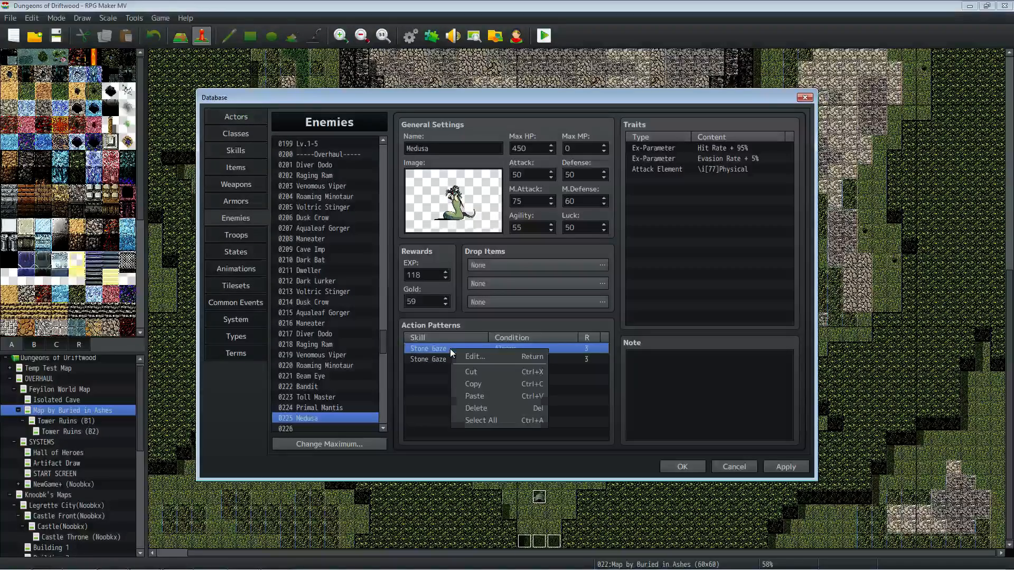
{"action": "left_click", "coordinate": [470, 362]}
{"action": "left_click", "coordinate": [512, 305]}
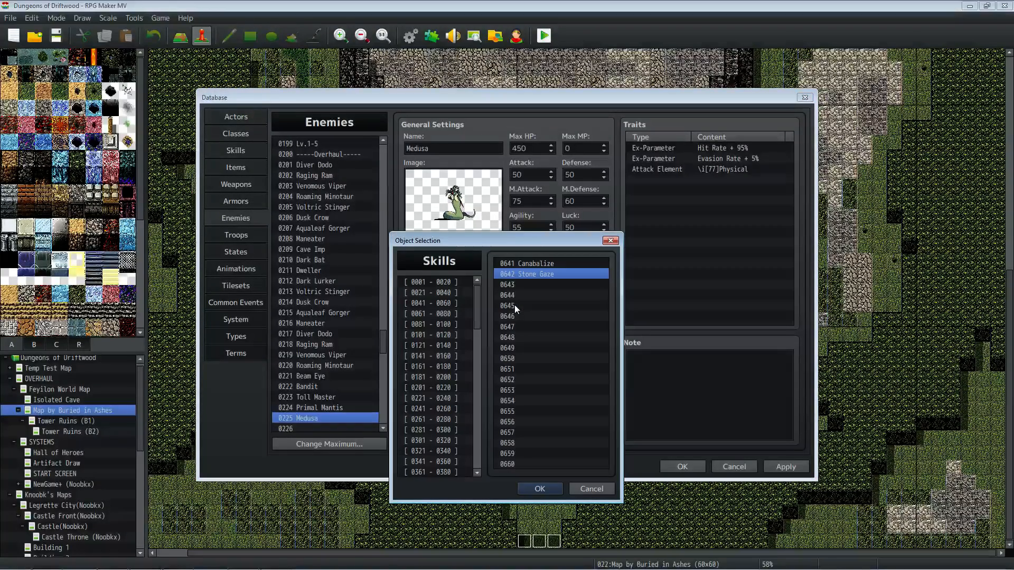
{"action": "left_click_drag", "start_coordinate": [481, 348], "coordinate": [480, 391]}
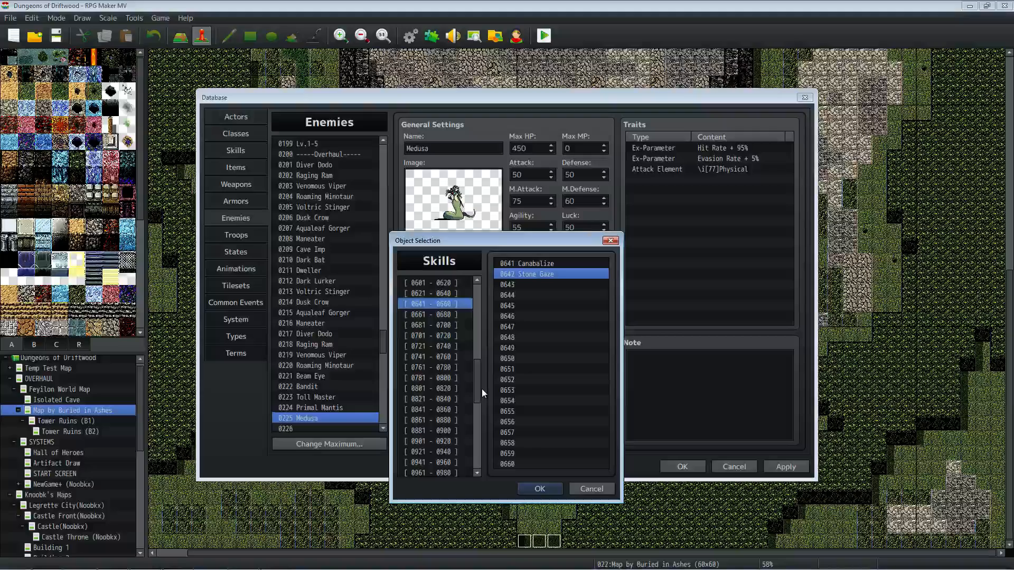
{"action": "scroll", "coordinate": [449, 343], "scroll_direction": "down", "scroll_amount": 2}
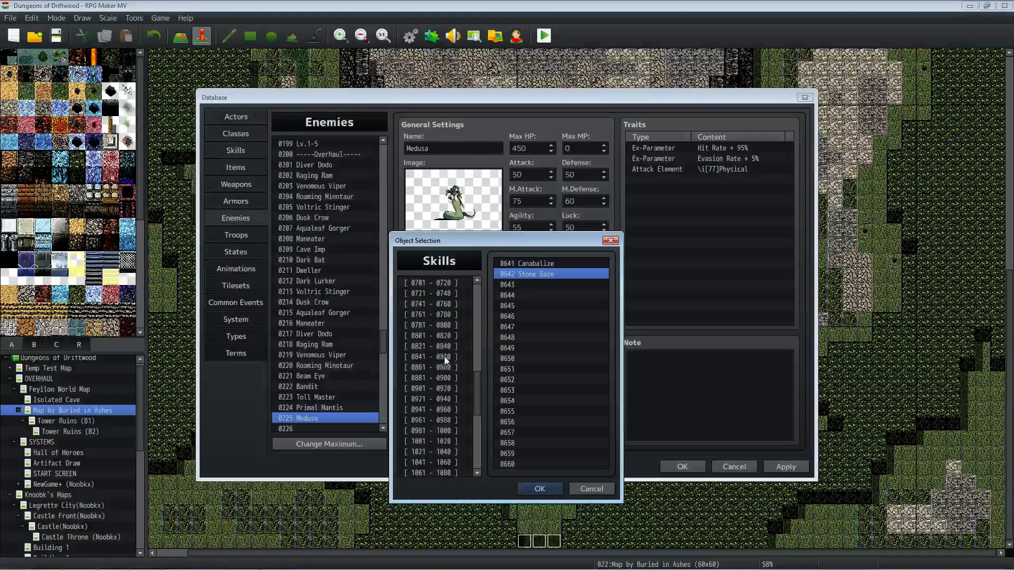
{"action": "scroll", "coordinate": [439, 381], "scroll_direction": "down", "scroll_amount": 1}
{"action": "left_click", "coordinate": [438, 382]}
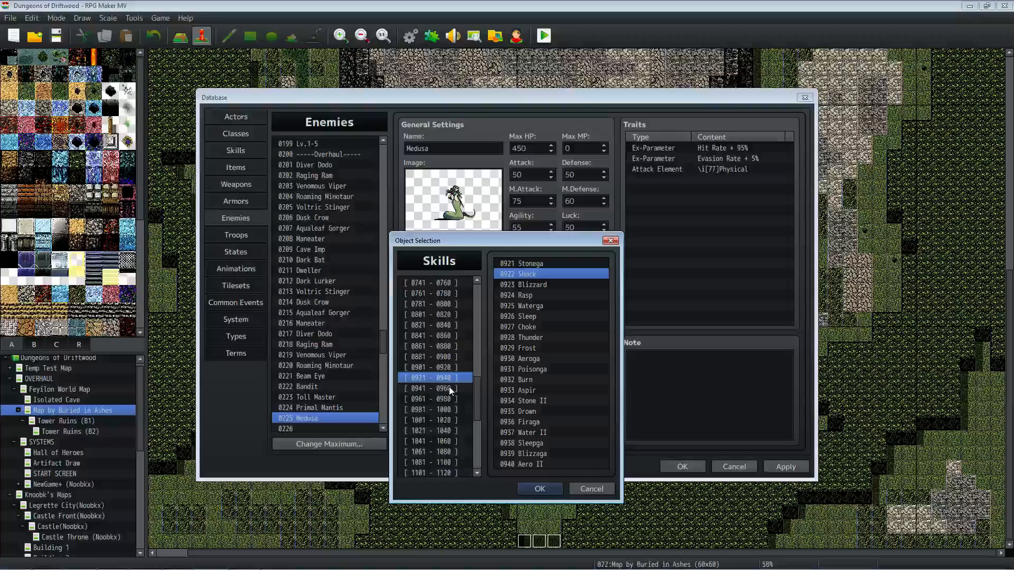
{"action": "scroll", "coordinate": [449, 389], "scroll_direction": "down", "scroll_amount": 1}
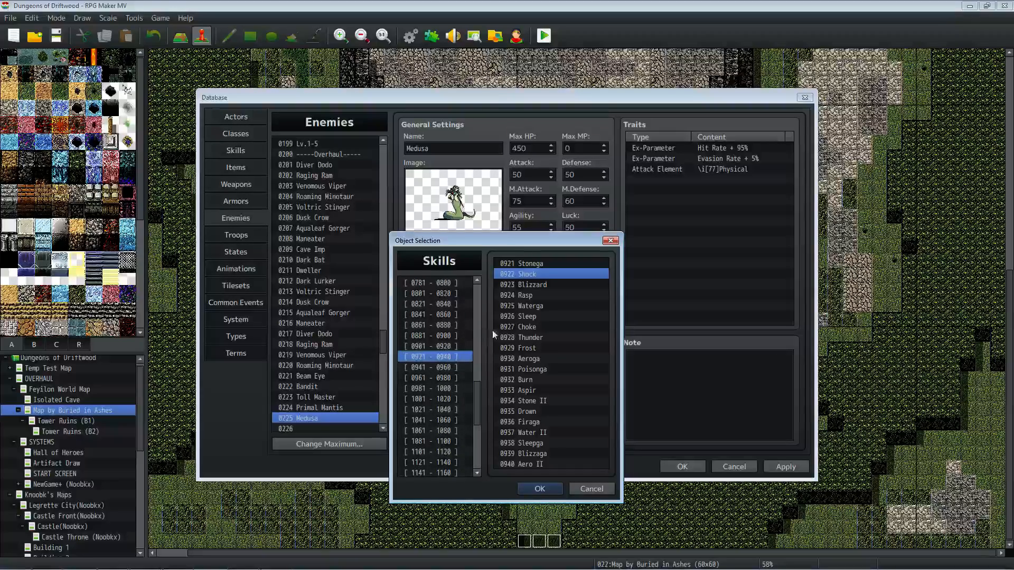
{"action": "left_click", "coordinate": [519, 264]}
{"action": "left_click", "coordinate": [539, 489]}
{"action": "scroll", "coordinate": [543, 307], "scroll_direction": "up", "scroll_amount": 1}
{"action": "left_click", "coordinate": [536, 468]}
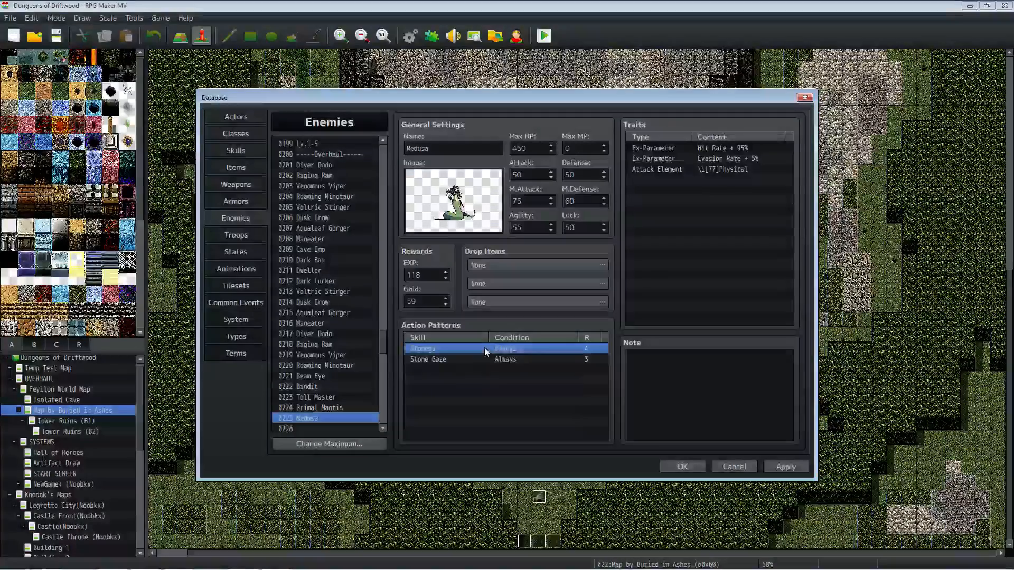
Step: Set the rating of Medusa's Stonega action pattern to 3
{"action": "right_click", "coordinate": [484, 347]}
{"action": "left_click", "coordinate": [498, 354]}
{"action": "left_click", "coordinate": [566, 307]}
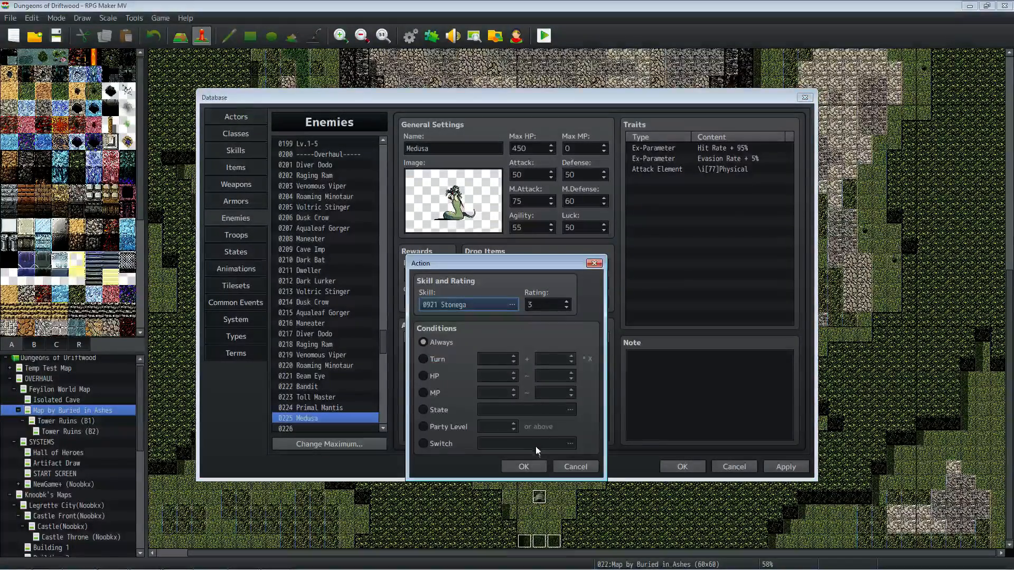
{"action": "left_click", "coordinate": [523, 466]}
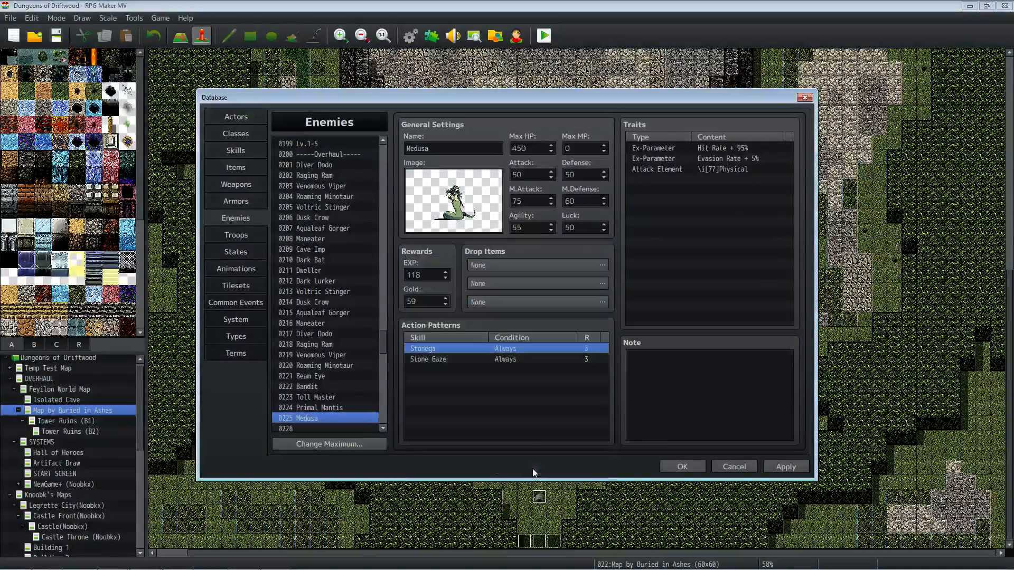
Step: Add another action pattern from a pasted copy, using skill 0934 Stone II with rating 4
{"action": "key", "text": "ctrl+v"}
{"action": "right_click", "coordinate": [451, 349]}
{"action": "left_click", "coordinate": [464, 356]}
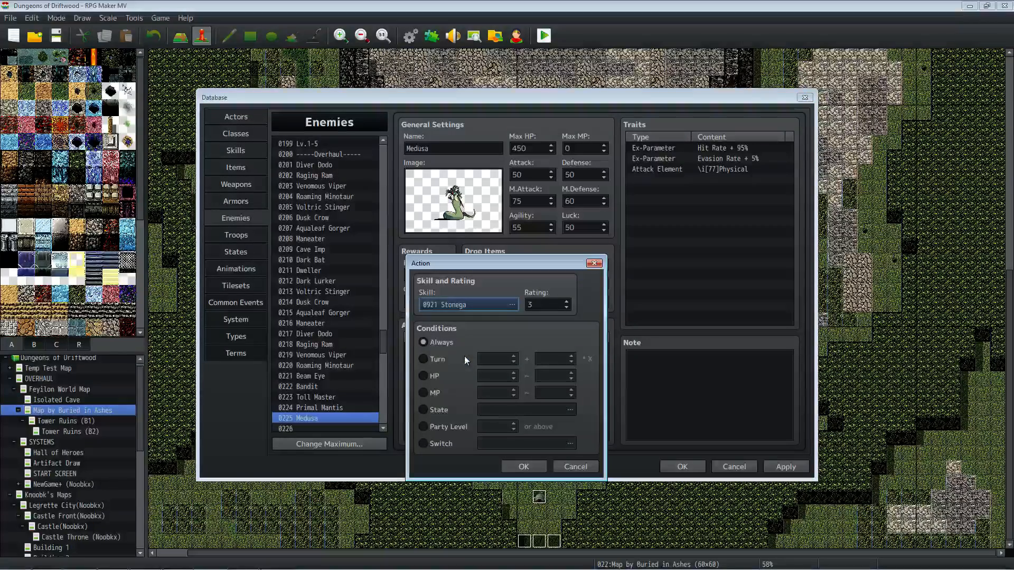
{"action": "left_click", "coordinate": [512, 305]}
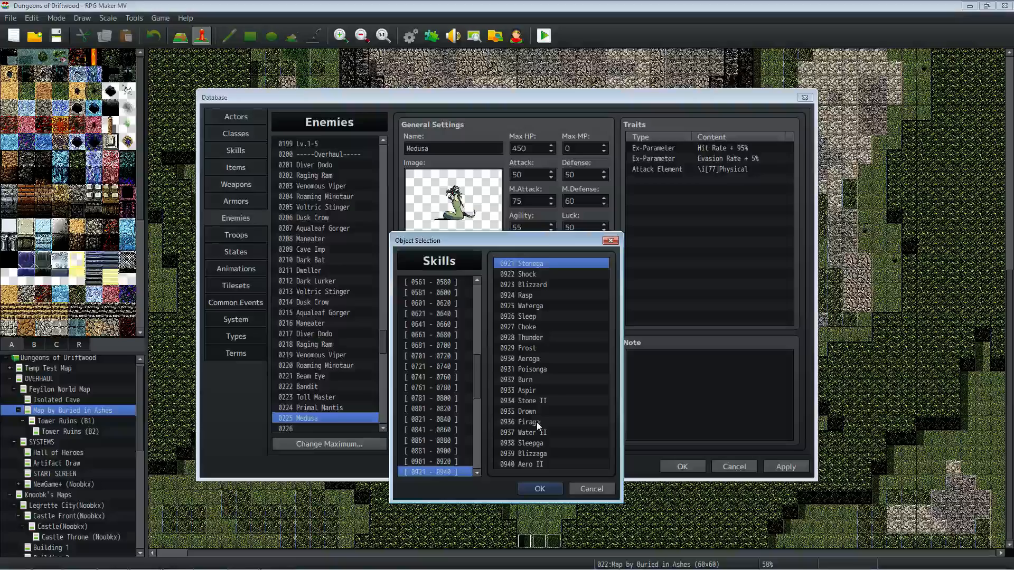
{"action": "left_click", "coordinate": [539, 402]}
{"action": "left_click", "coordinate": [544, 490]}
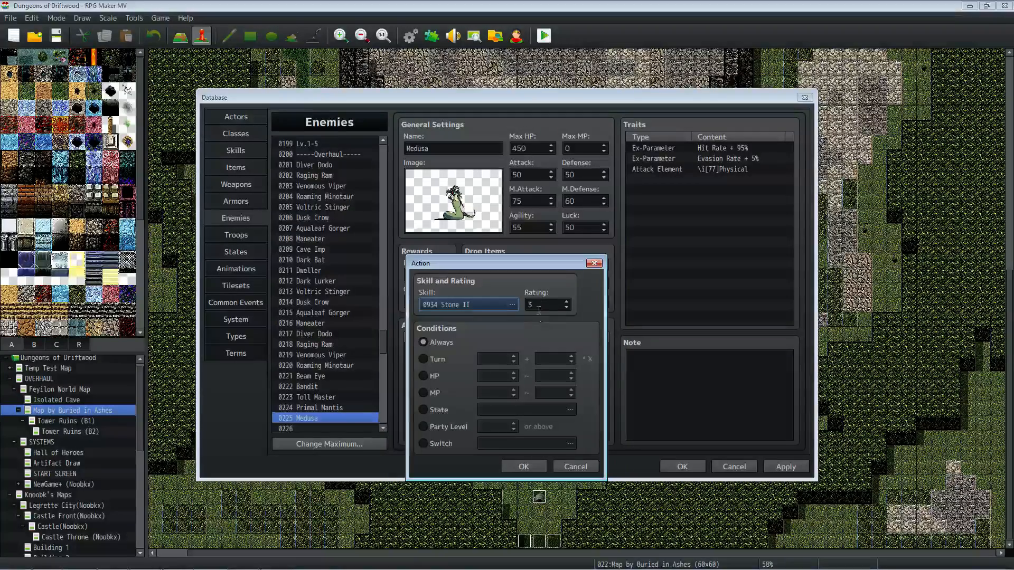
{"action": "left_click", "coordinate": [524, 466]}
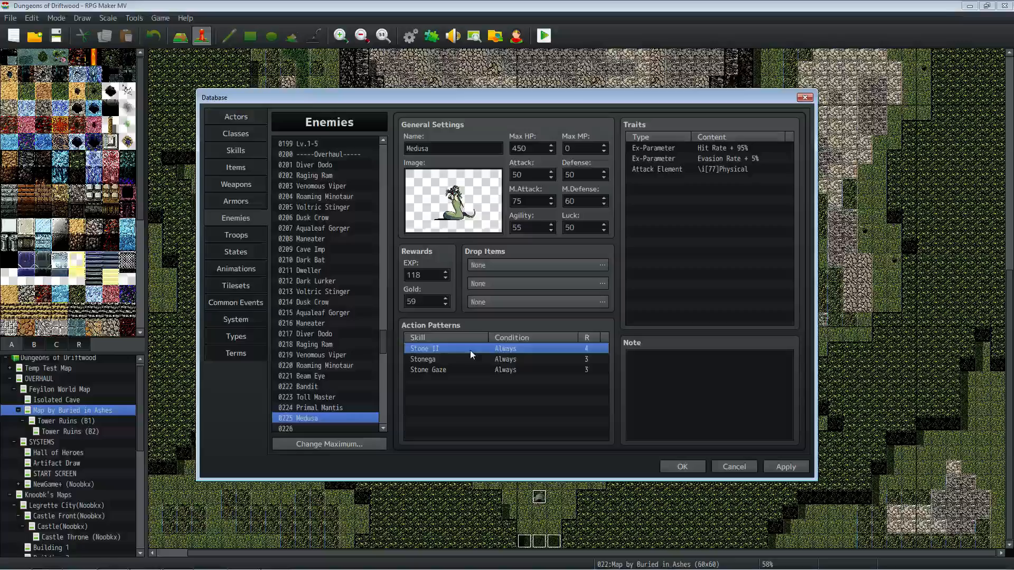
Step: Duplicate the Stone II action pattern and change the copy to skill 0912 Stone with rating 5
{"action": "key", "text": "ctrl+c"}
{"action": "key", "text": "ctrl+v"}
{"action": "right_click", "coordinate": [471, 351]}
{"action": "left_click", "coordinate": [478, 359]}
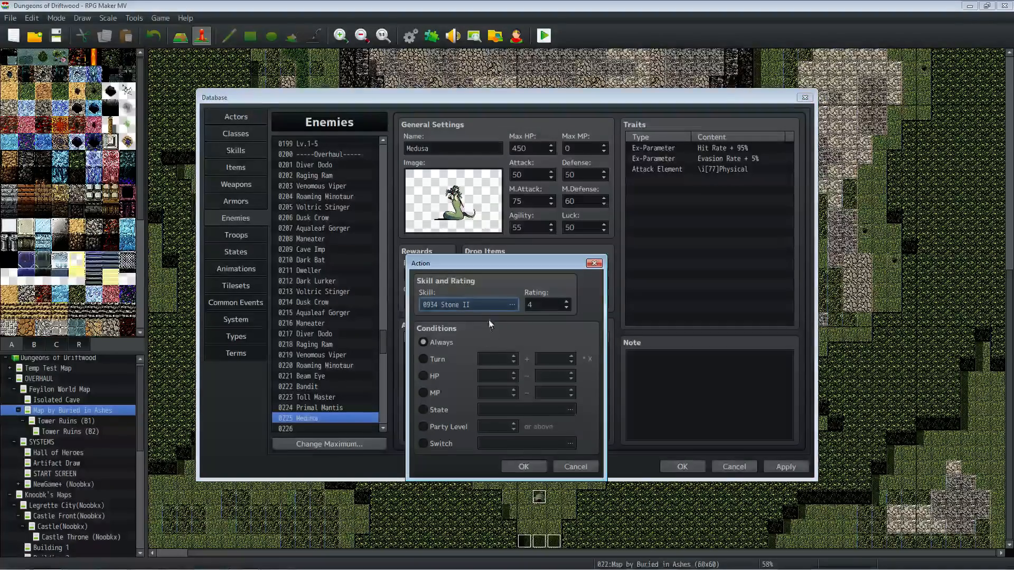
{"action": "left_click", "coordinate": [498, 298]}
{"action": "scroll", "coordinate": [449, 422], "scroll_direction": "down", "scroll_amount": 9}
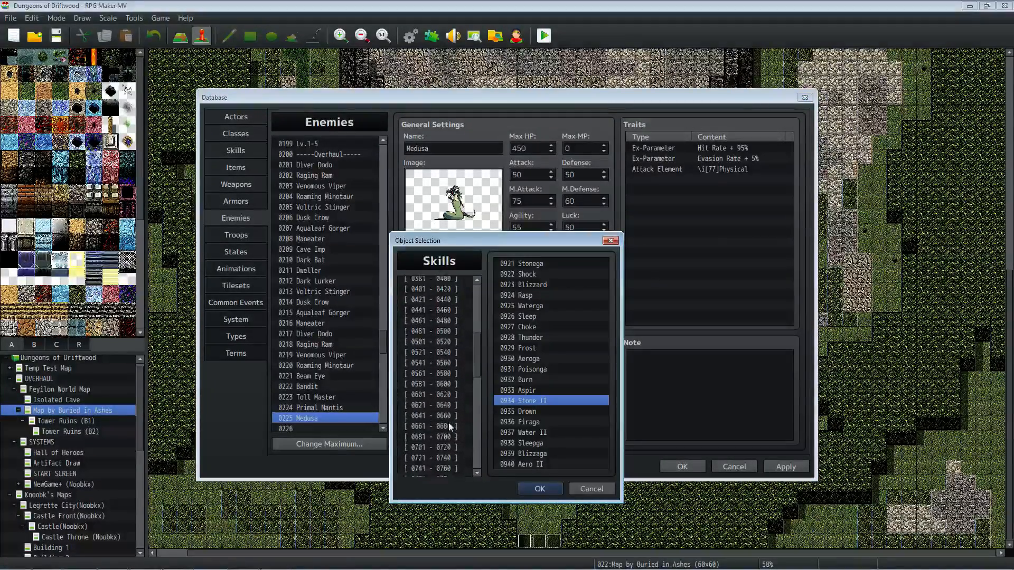
{"action": "left_click", "coordinate": [447, 461]}
{"action": "left_click", "coordinate": [532, 380]}
{"action": "left_click", "coordinate": [539, 488]}
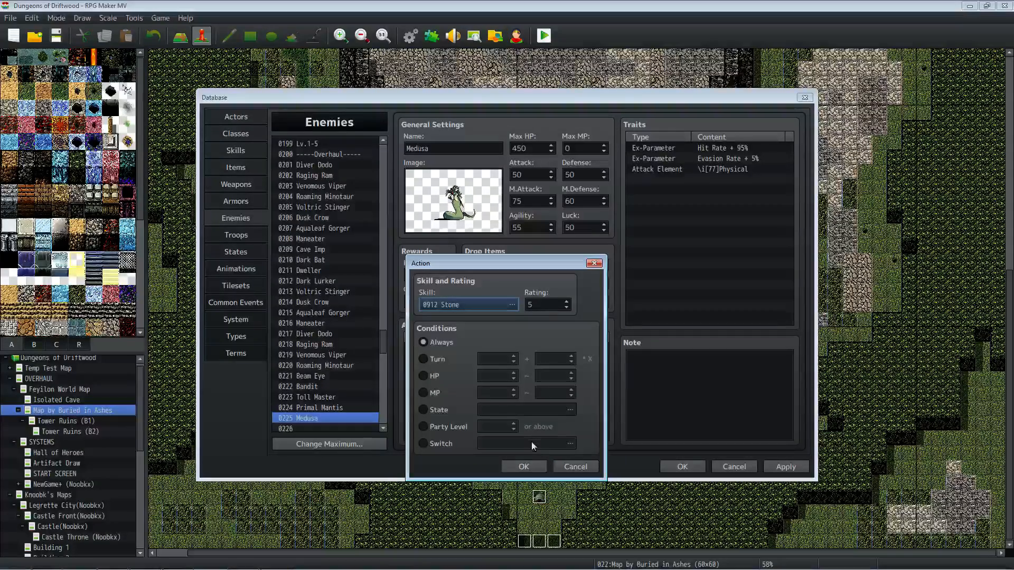
{"action": "left_click", "coordinate": [523, 466]}
{"action": "left_click", "coordinate": [532, 361]}
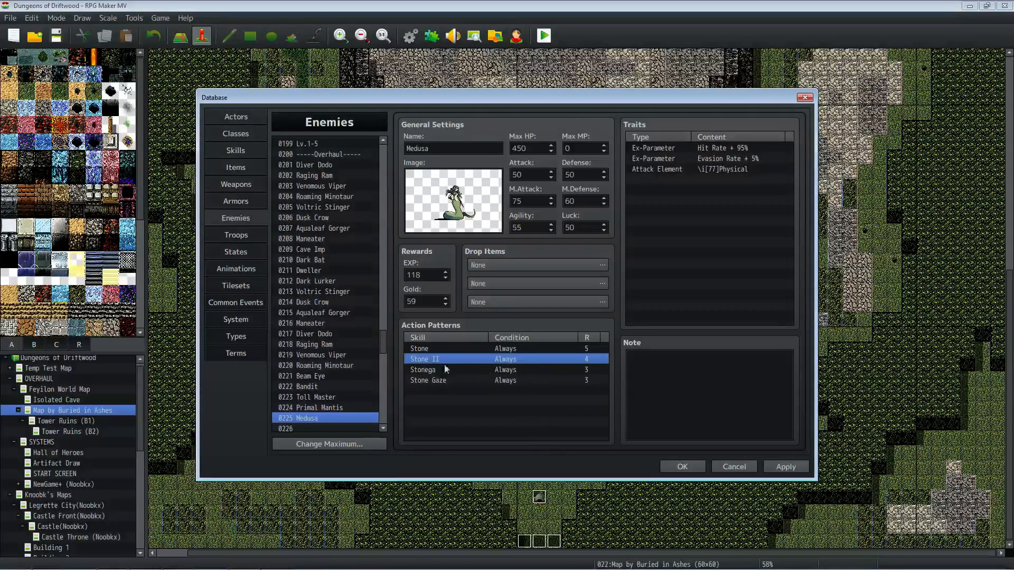
{"action": "left_click", "coordinate": [485, 370]}
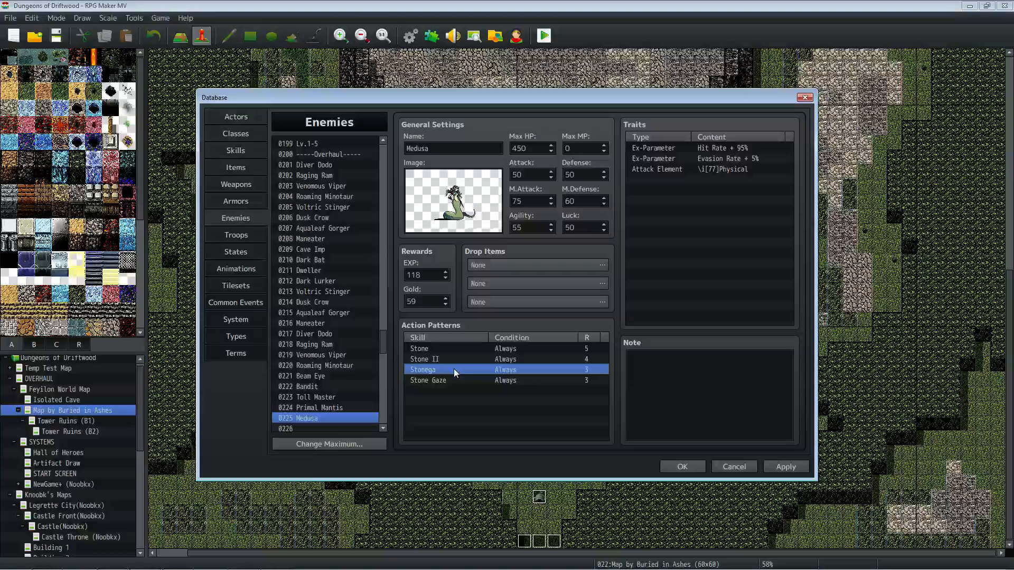
{"action": "left_click", "coordinate": [452, 383]}
{"action": "left_click", "coordinate": [490, 356]}
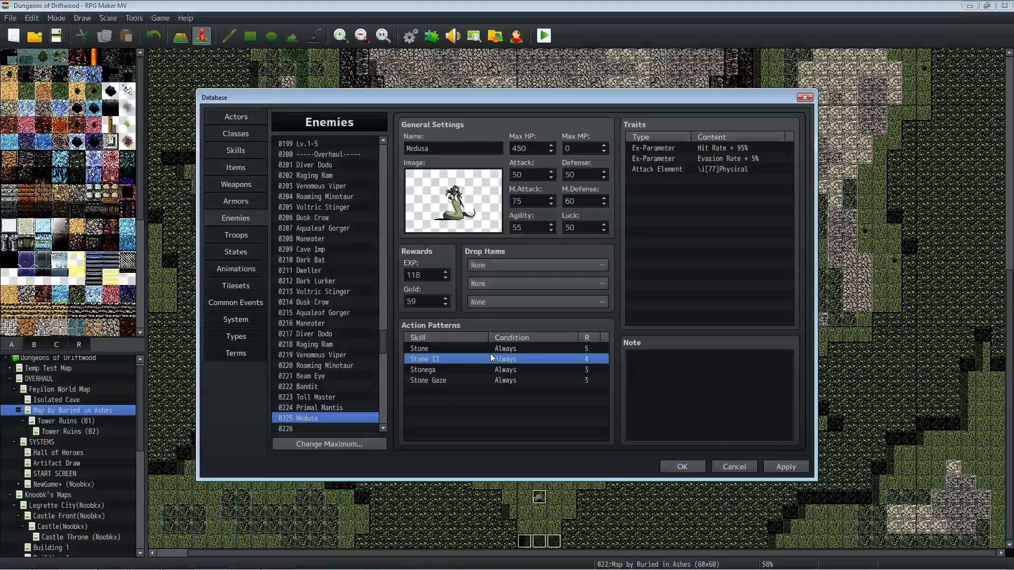
{"action": "left_click", "coordinate": [493, 347]}
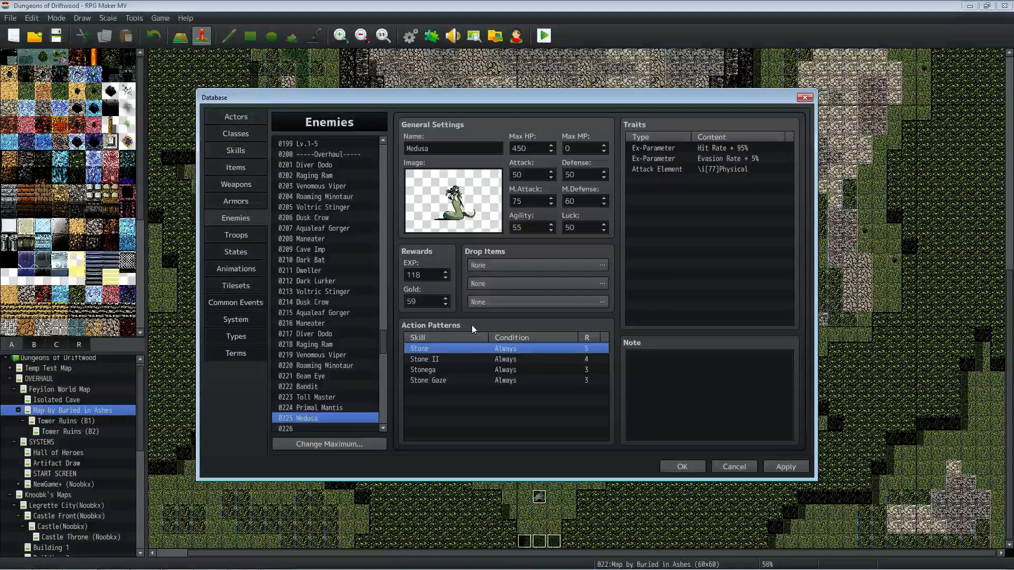
Step: Set Medusa's Max MP to 150 and apply the database changes
{"action": "left_click", "coordinate": [578, 148]}
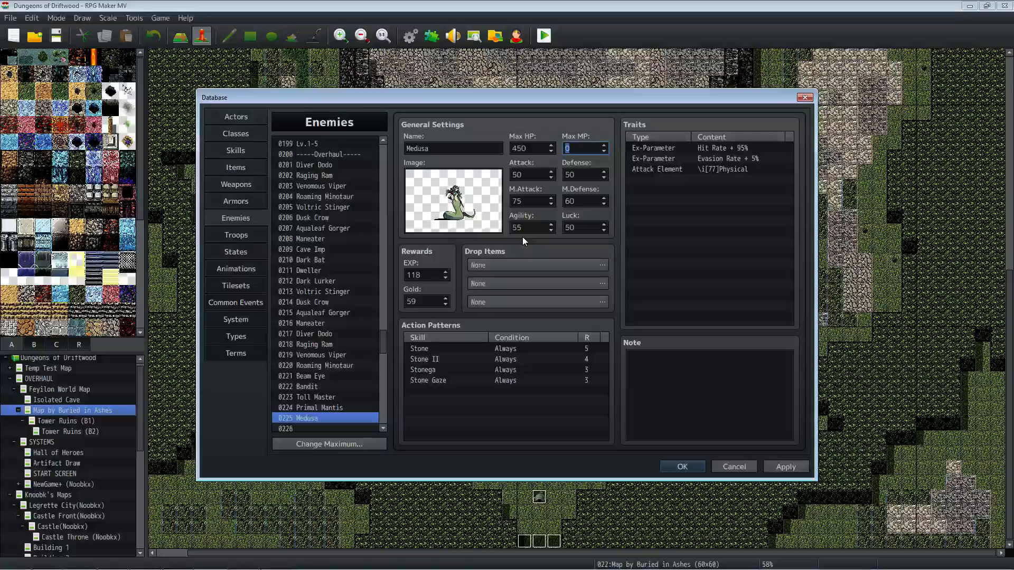
{"action": "type", "text": "200"}
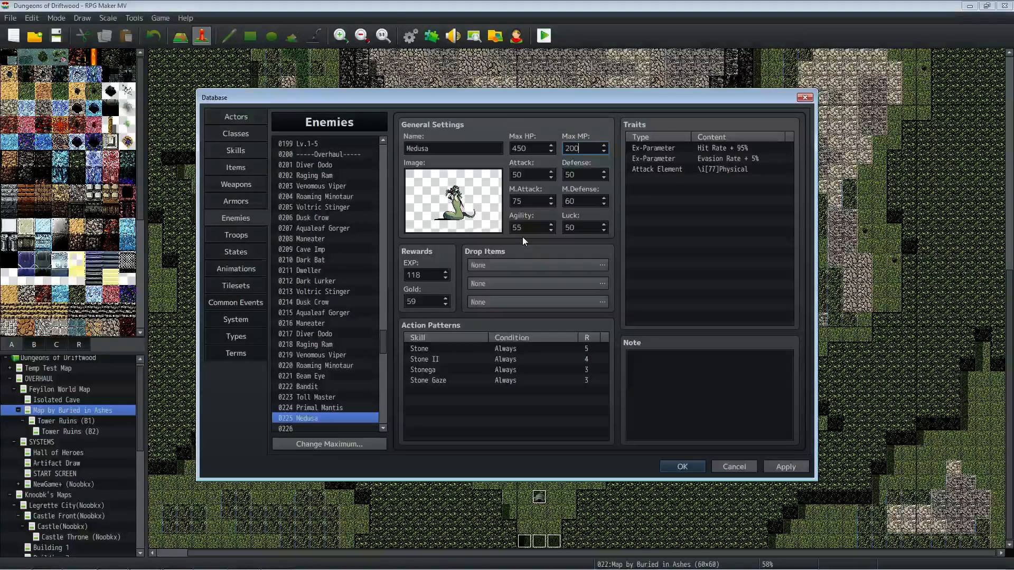
{"action": "key", "text": "BackSpace"}
{"action": "key", "text": "BackSpace"}
{"action": "key", "text": "BackSpace"}
{"action": "type", "text": "150"}
{"action": "left_click", "coordinate": [790, 466]}
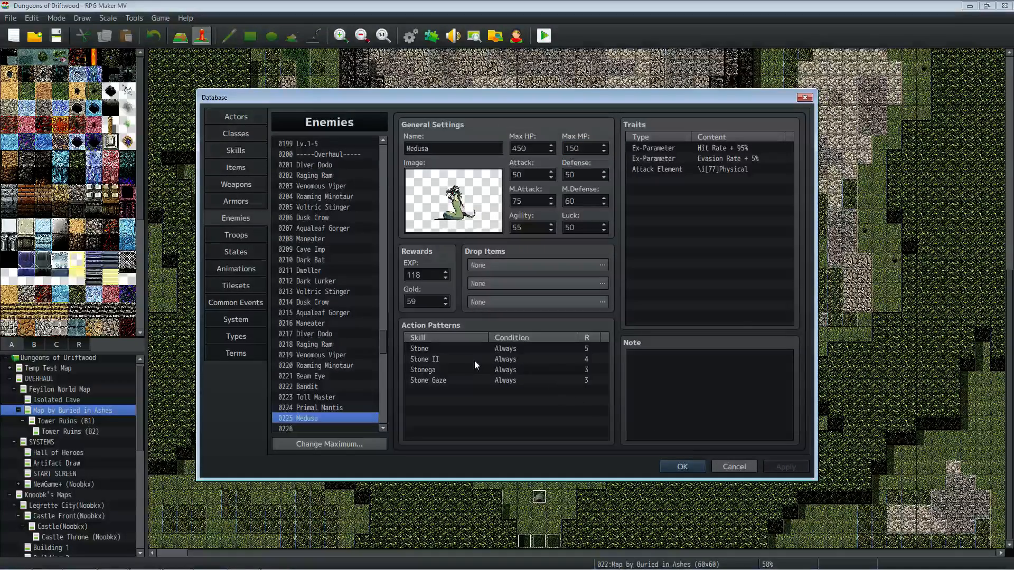
Step: Go to the skills database and select the empty slot 0643 below Stone Gaze
{"action": "left_click", "coordinate": [244, 151]}
{"action": "scroll", "coordinate": [376, 279], "scroll_direction": "up", "scroll_amount": 6}
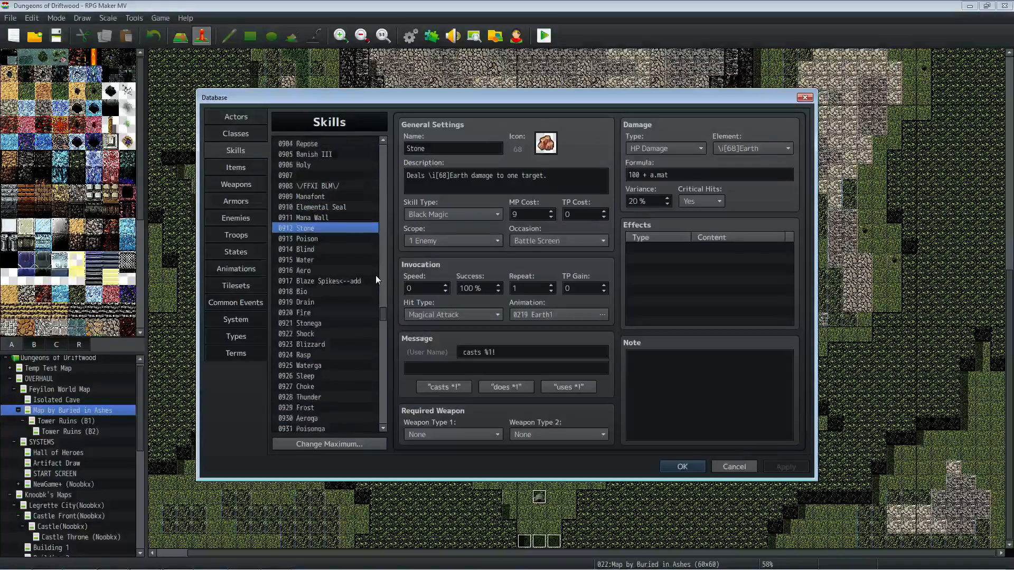
{"action": "left_click", "coordinate": [356, 271]}
{"action": "left_click_drag", "start_coordinate": [382, 309], "coordinate": [385, 265]}
{"action": "left_click", "coordinate": [321, 271]}
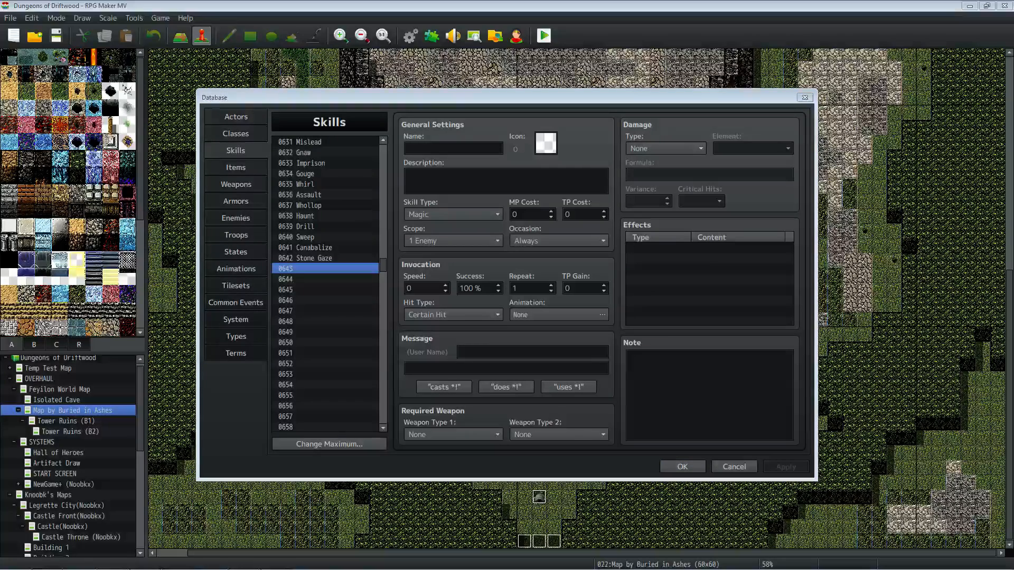
{"action": "left_click", "coordinate": [324, 270]}
{"action": "left_click", "coordinate": [350, 270]}
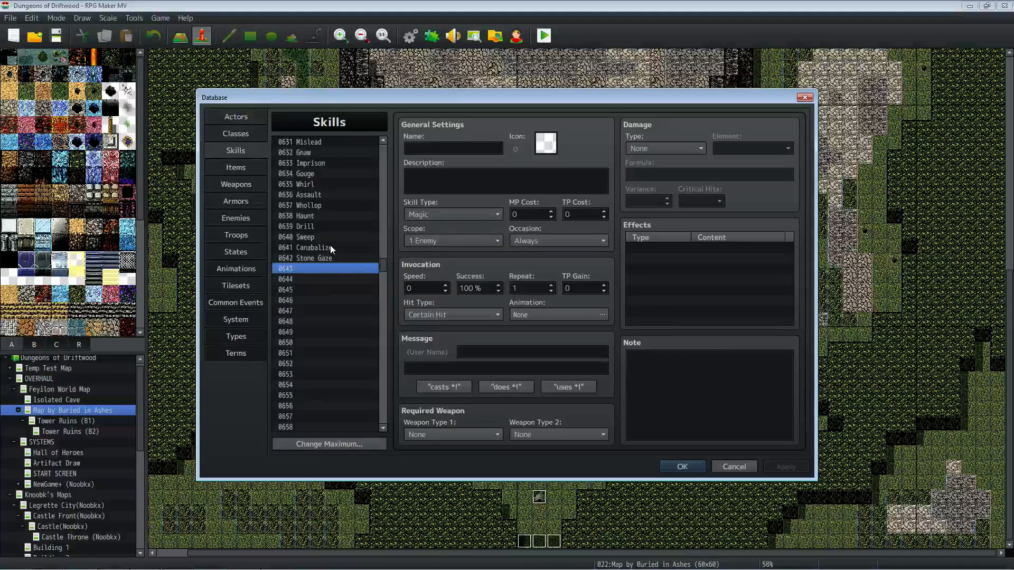
Step: Examine the settings of the existing enemy skill 0623 Claw, and return to the empty slot 0643
{"action": "scroll", "coordinate": [331, 245], "scroll_direction": "up", "scroll_amount": 6}
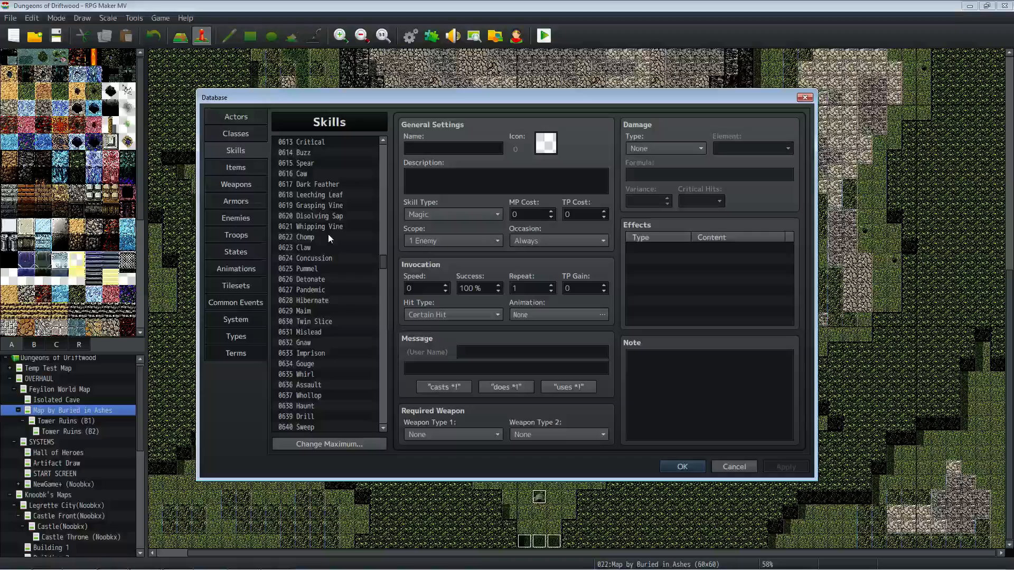
{"action": "left_click", "coordinate": [314, 248]}
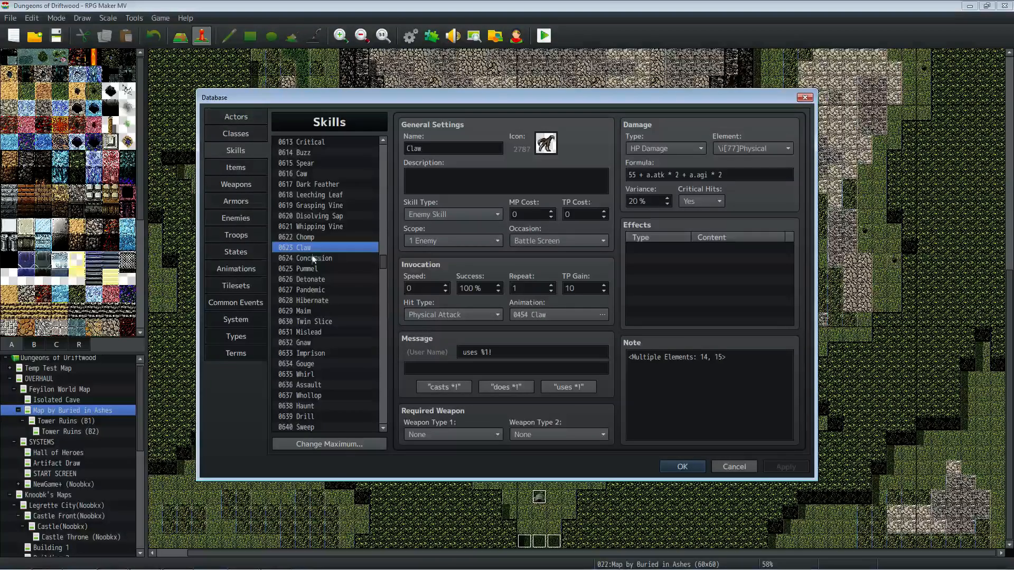
{"action": "scroll", "coordinate": [322, 265], "scroll_direction": "down", "scroll_amount": 3}
{"action": "left_click", "coordinate": [314, 365]}
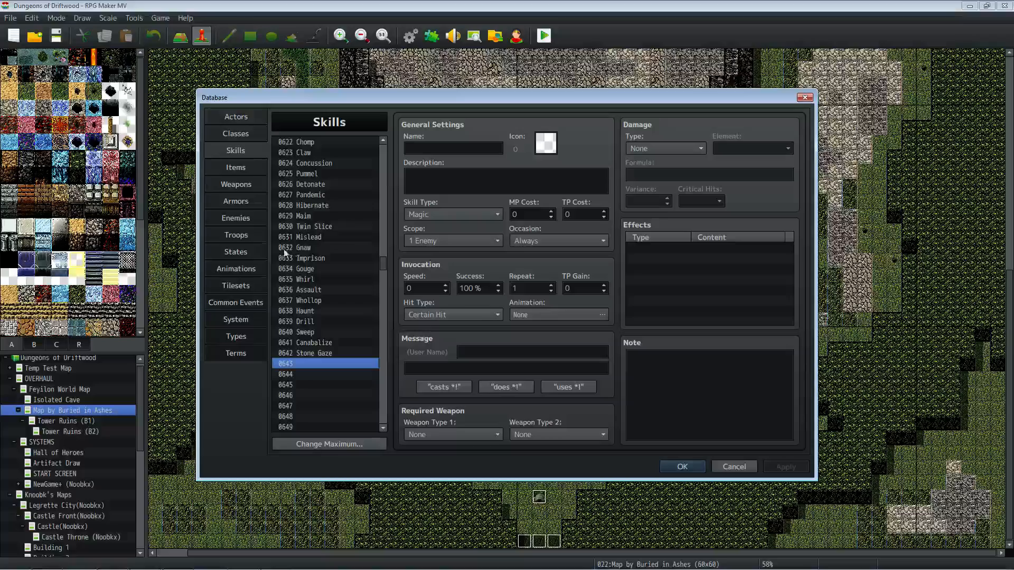
Step: Examine Medusa's battler image, Lamia (2), in the enemies database and accept the image selection
{"action": "left_click", "coordinate": [238, 219]}
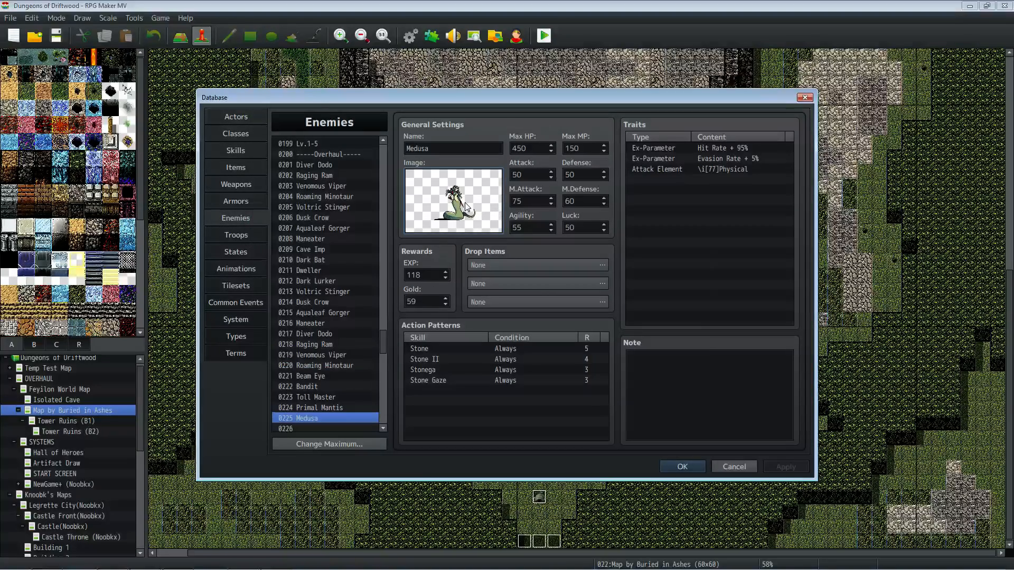
{"action": "double_click", "coordinate": [466, 205]}
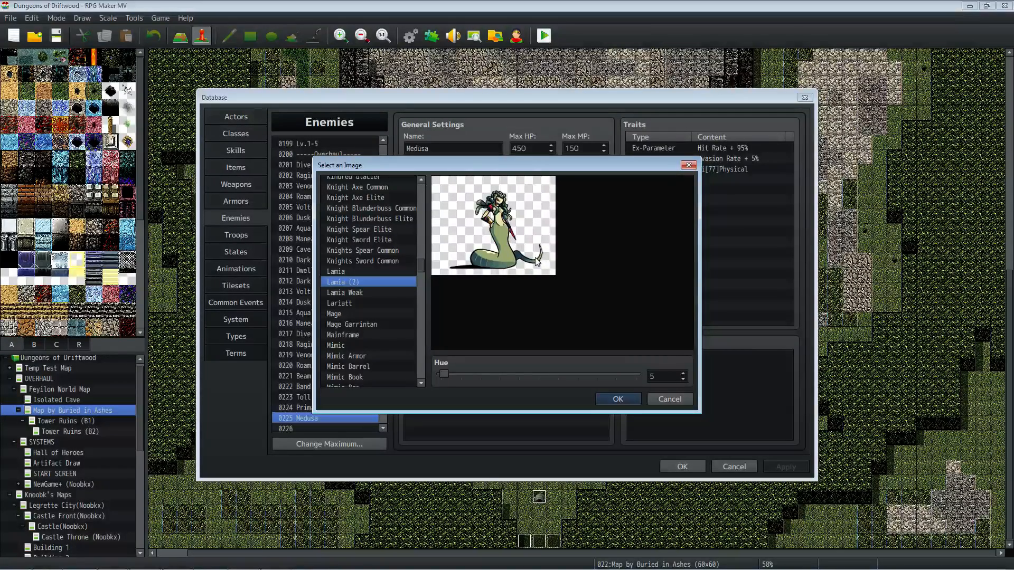
{"action": "left_click", "coordinate": [618, 399]}
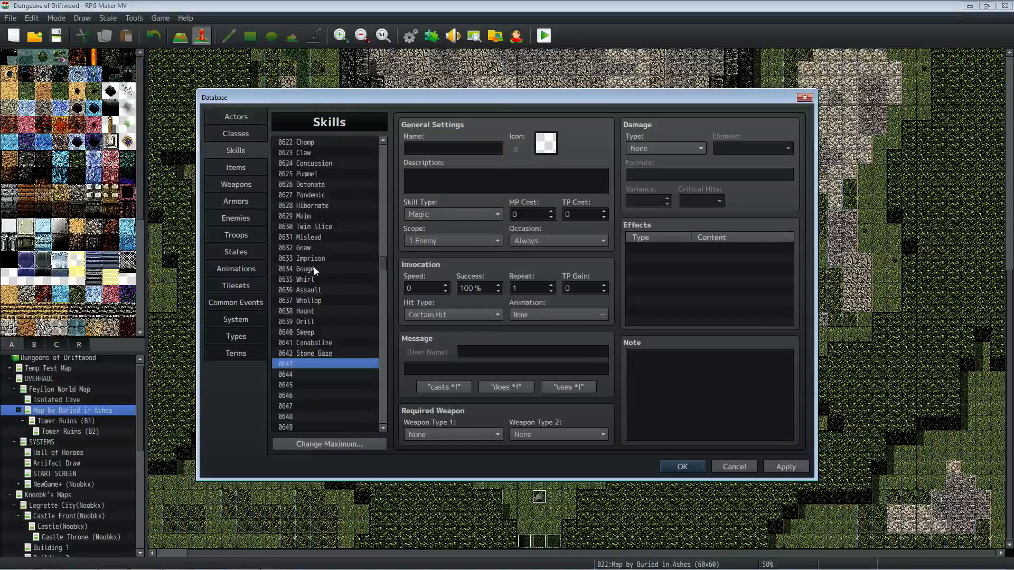
Step: Go back to the skills database and name the empty skill 0643 Tail Swing
{"action": "scroll", "coordinate": [318, 220], "scroll_direction": "up", "scroll_amount": 3}
{"action": "scroll", "coordinate": [322, 395], "scroll_direction": "up", "scroll_amount": 5}
{"action": "scroll", "coordinate": [321, 211], "scroll_direction": "up", "scroll_amount": 1}
{"action": "scroll", "coordinate": [313, 217], "scroll_direction": "down", "scroll_amount": 4}
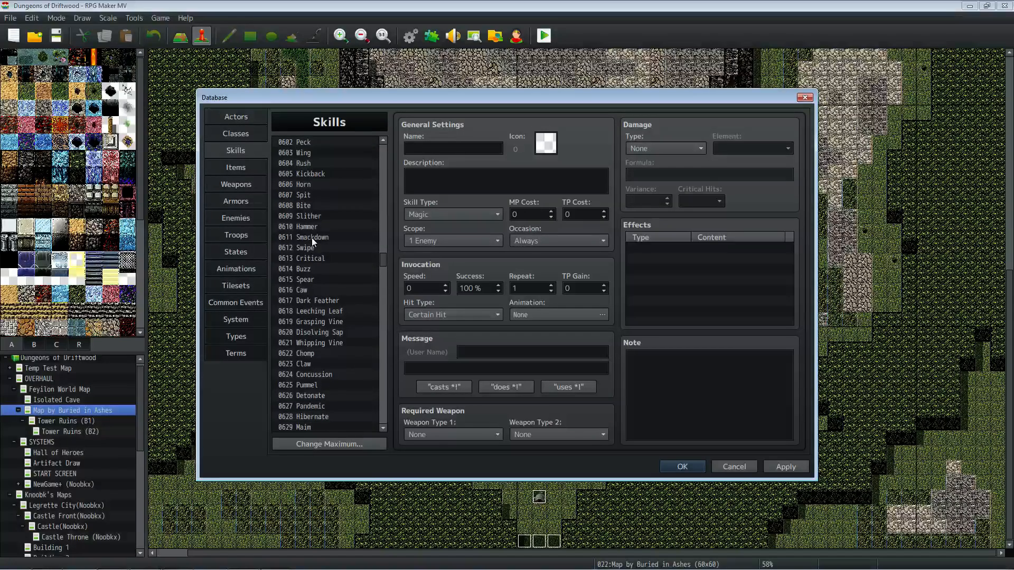
{"action": "scroll", "coordinate": [314, 247], "scroll_direction": "down", "scroll_amount": 4}
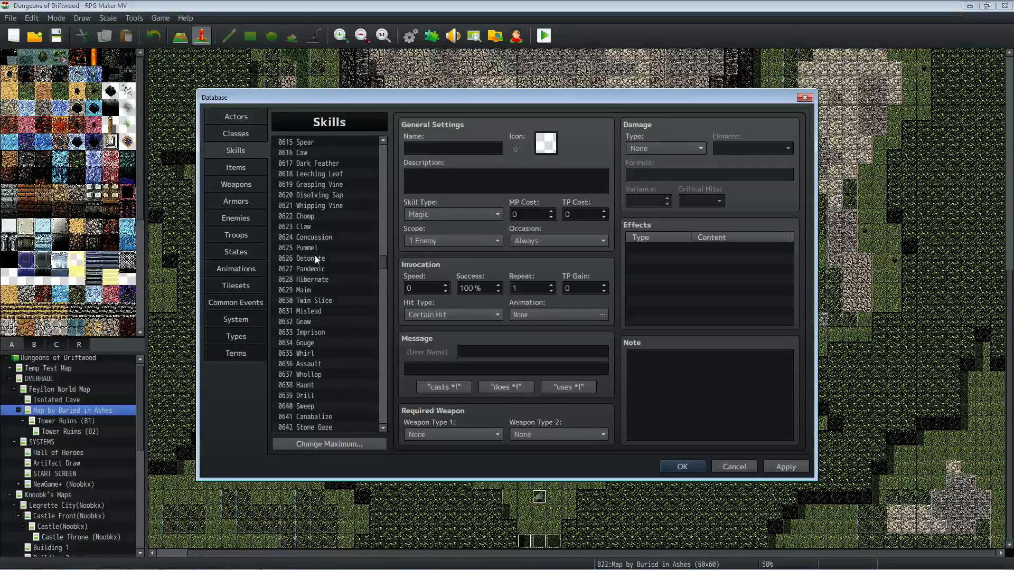
{"action": "scroll", "coordinate": [314, 261], "scroll_direction": "down", "scroll_amount": 1}
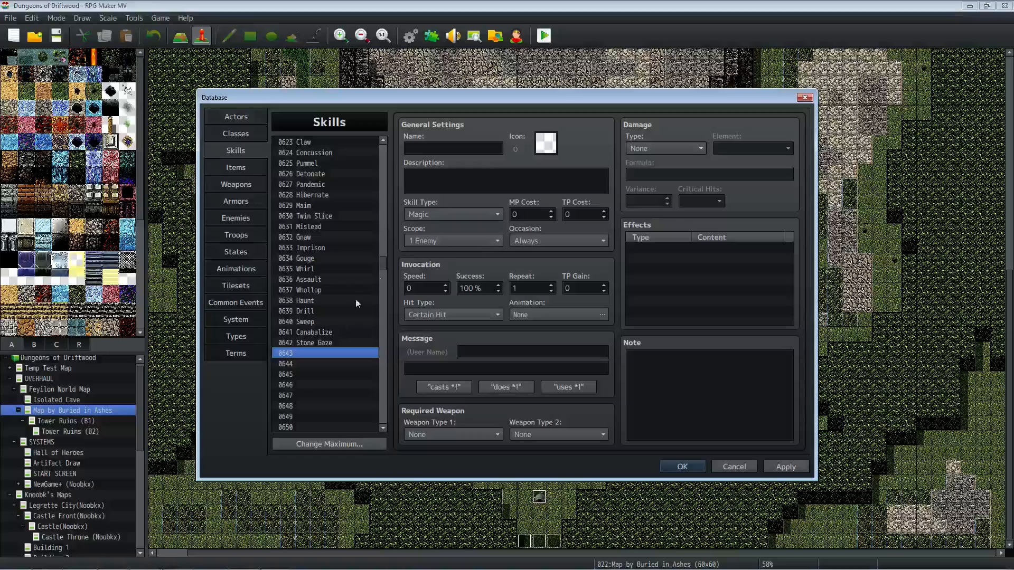
{"action": "left_click", "coordinate": [468, 149]}
{"action": "type", "text": "Tail"}
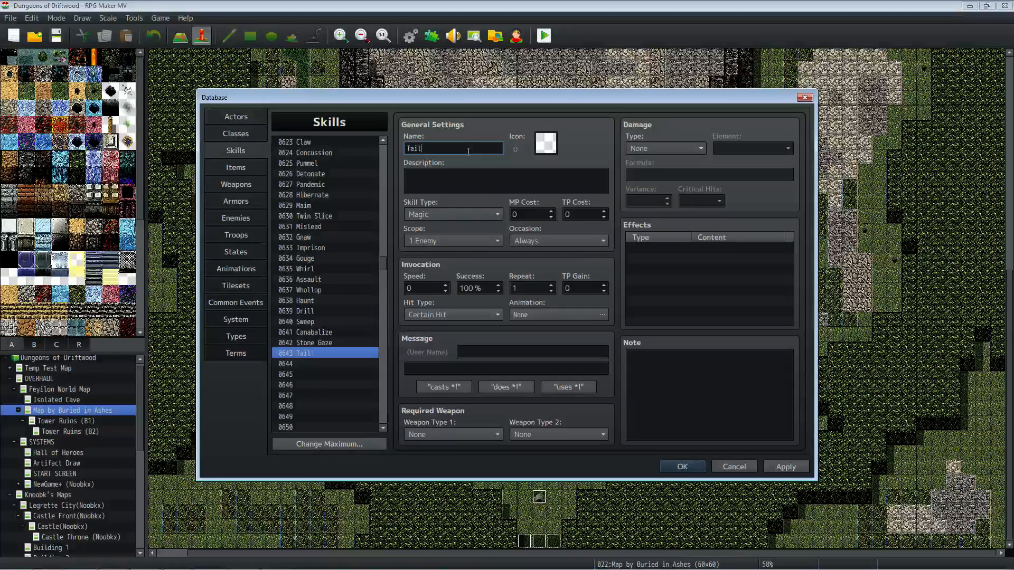
{"action": "type", "text": " Swing"}
Step: Open the icon selection for Tail Swing and select icon 2318 among the material icons
{"action": "double_click", "coordinate": [546, 143]}
{"action": "scroll", "coordinate": [644, 220], "scroll_direction": "down", "scroll_amount": 10}
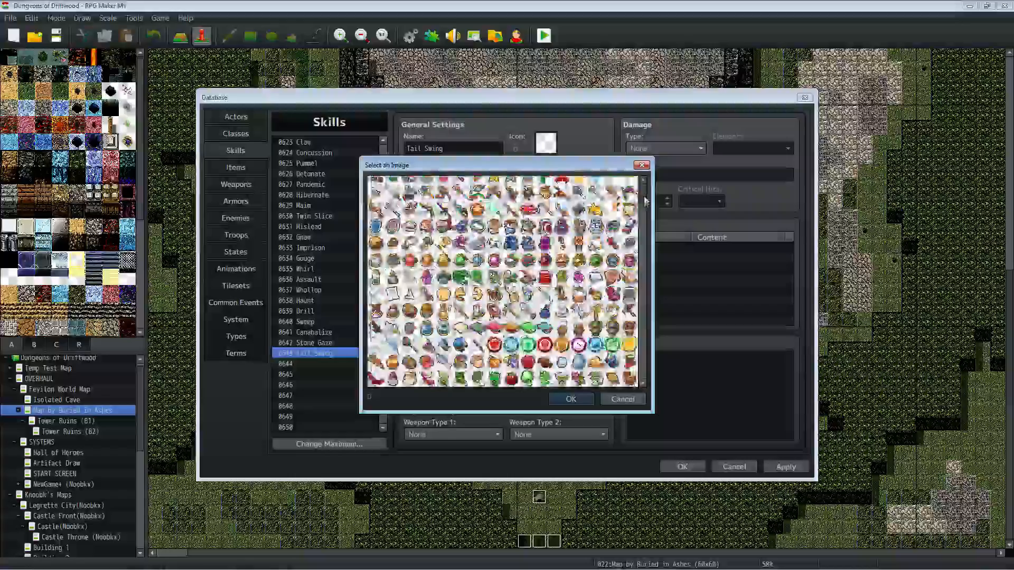
{"action": "left_click_drag", "start_coordinate": [643, 220], "coordinate": [645, 285]}
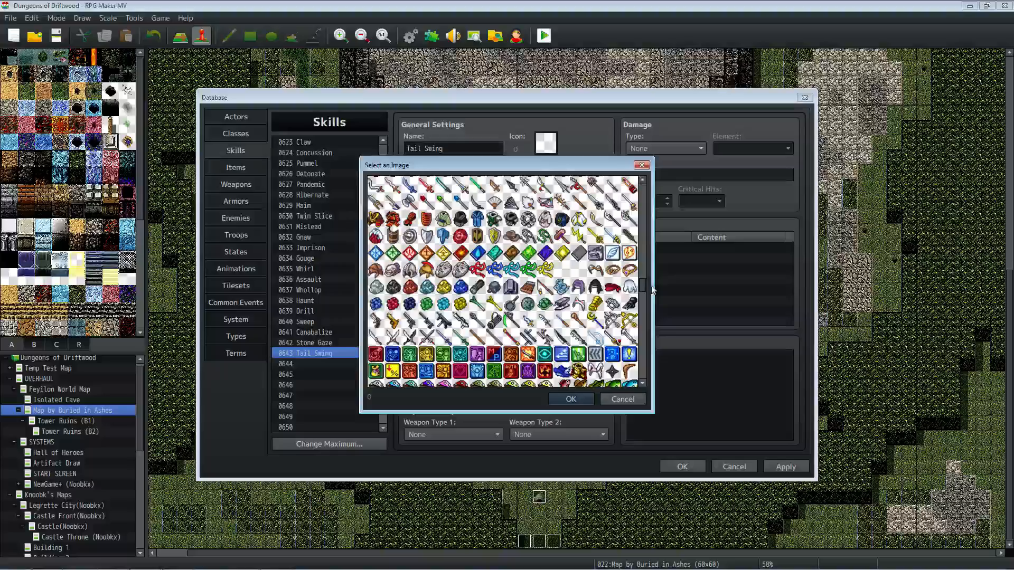
{"action": "scroll", "coordinate": [586, 240], "scroll_direction": "down", "scroll_amount": 4}
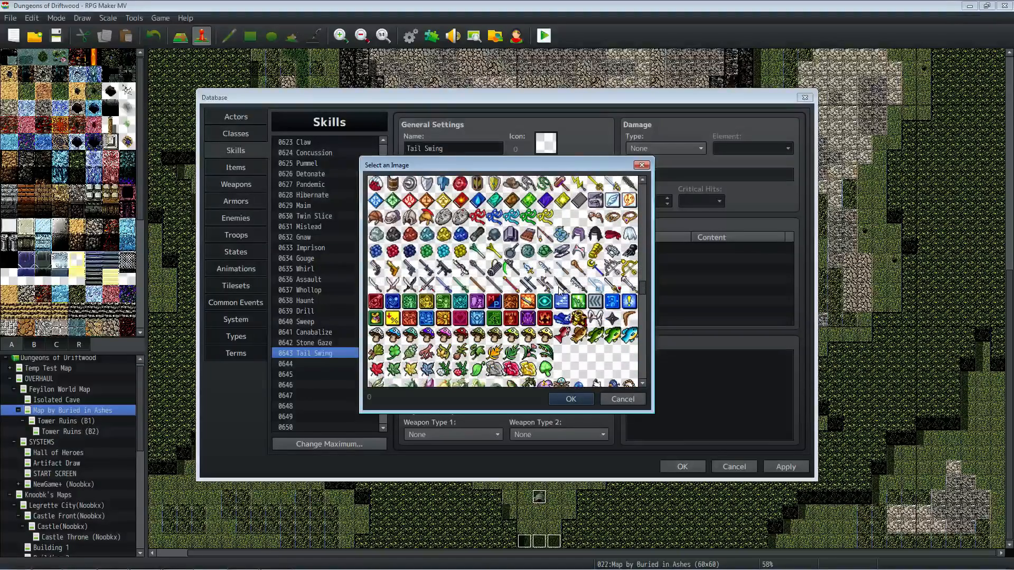
{"action": "scroll", "coordinate": [562, 302], "scroll_direction": "down", "scroll_amount": 7}
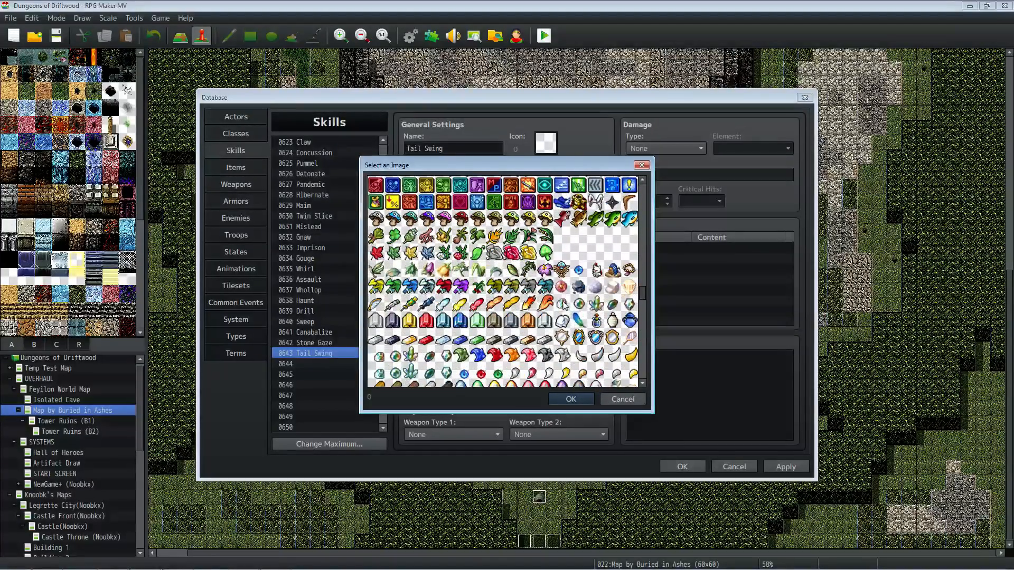
{"action": "scroll", "coordinate": [510, 300], "scroll_direction": "down", "scroll_amount": 1}
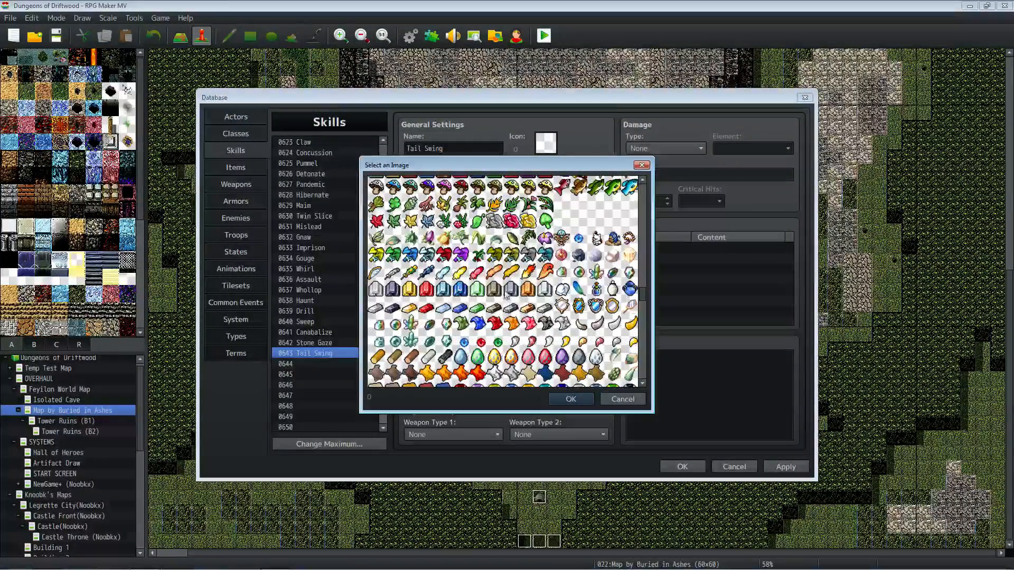
{"action": "scroll", "coordinate": [509, 293], "scroll_direction": "down", "scroll_amount": 3}
{"action": "scroll", "coordinate": [526, 287], "scroll_direction": "down", "scroll_amount": 2}
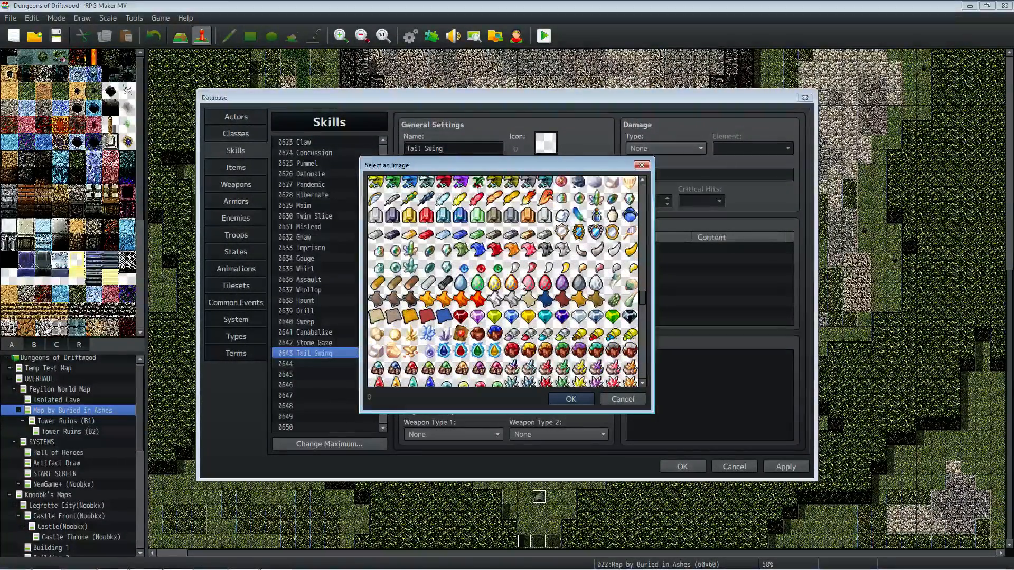
{"action": "left_click", "coordinate": [613, 272]}
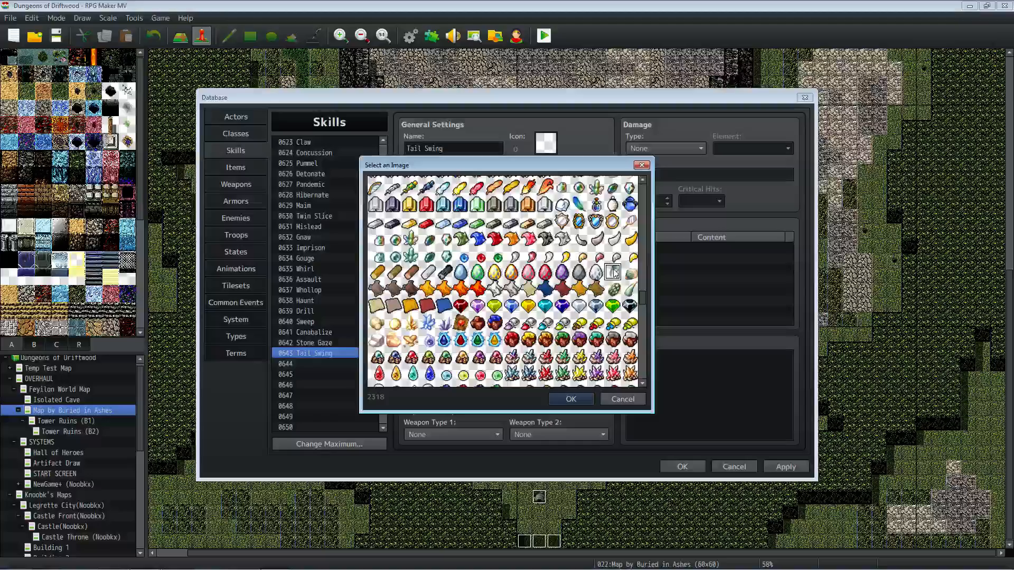
Step: Search the rest of the icon sheet for an alternative Tail Swing icon, trying icons 2854 and 2885
{"action": "scroll", "coordinate": [511, 300], "scroll_direction": "down", "scroll_amount": 10}
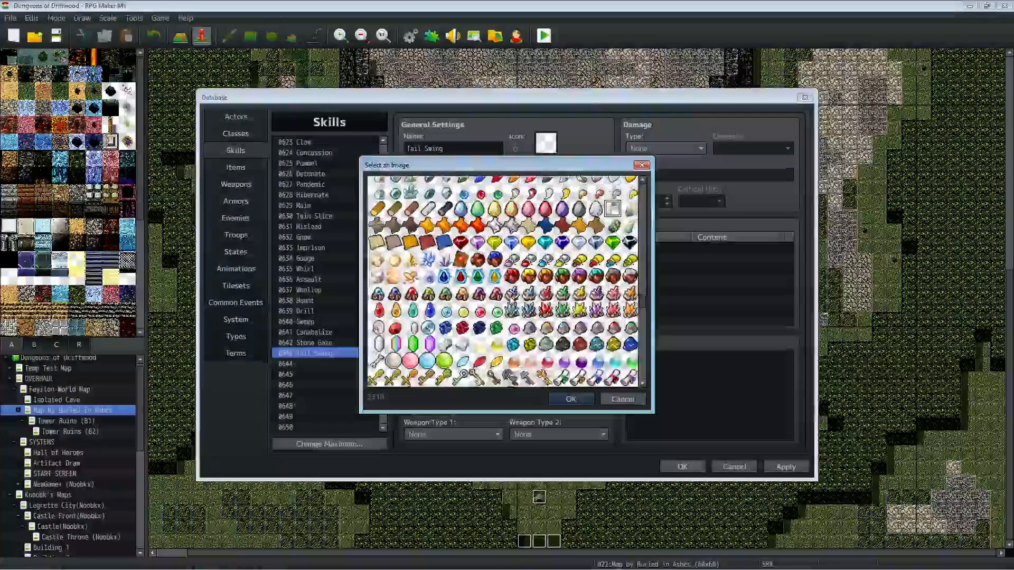
{"action": "scroll", "coordinate": [511, 296], "scroll_direction": "down", "scroll_amount": 9}
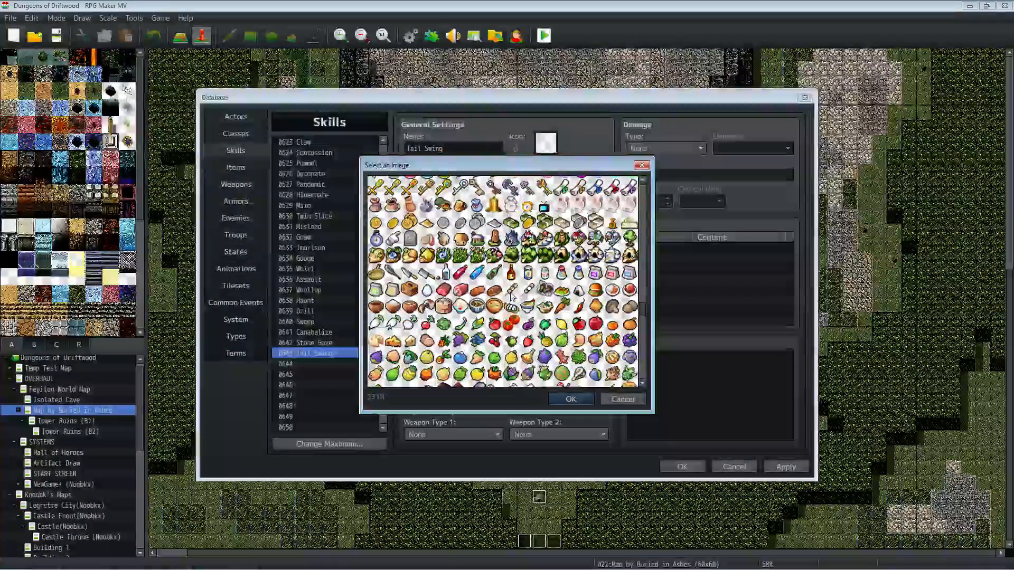
{"action": "scroll", "coordinate": [511, 297], "scroll_direction": "down", "scroll_amount": 6}
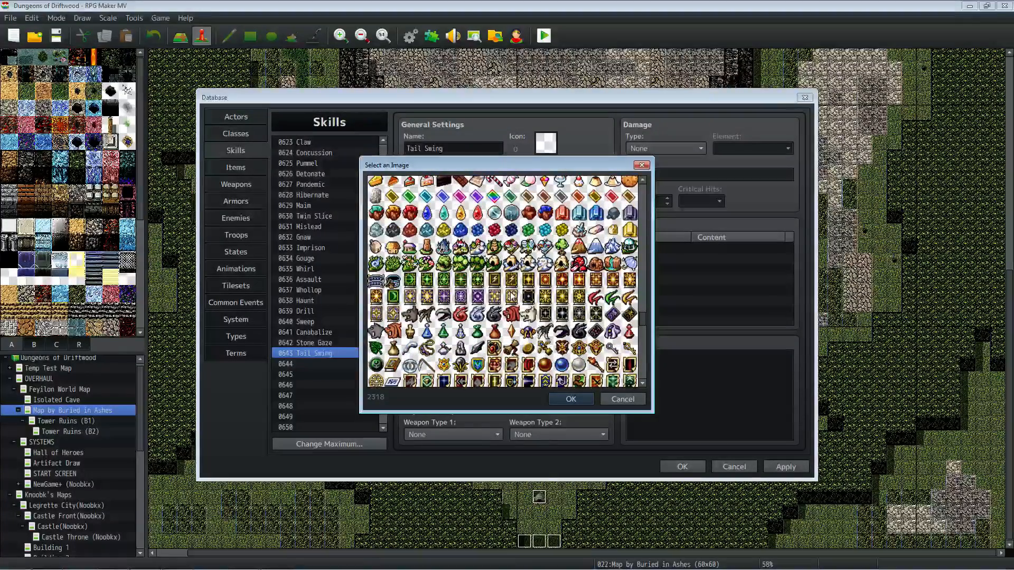
{"action": "scroll", "coordinate": [525, 292], "scroll_direction": "down", "scroll_amount": 2}
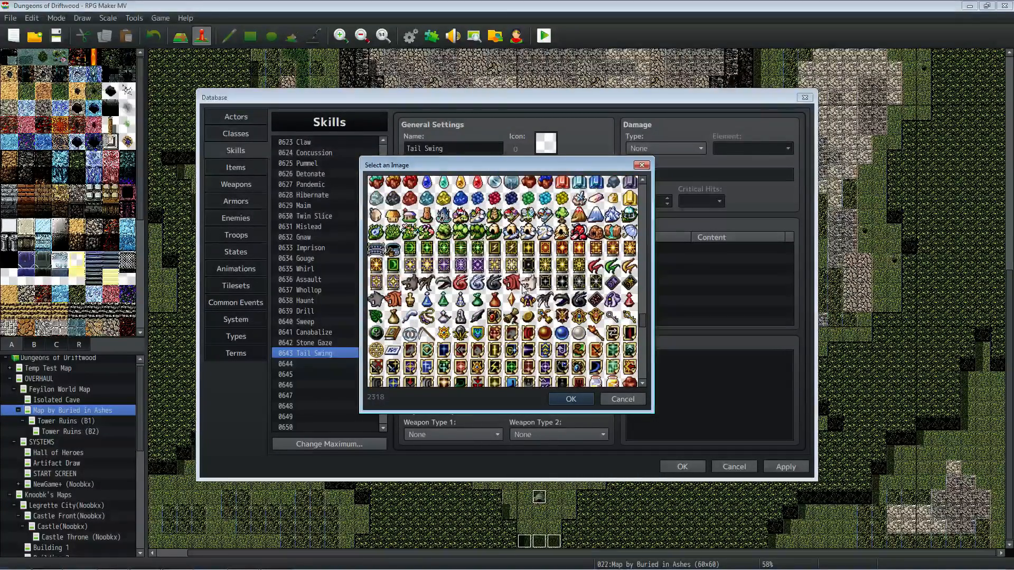
{"action": "scroll", "coordinate": [513, 296], "scroll_direction": "down", "scroll_amount": 1}
{"action": "scroll", "coordinate": [543, 281], "scroll_direction": "down", "scroll_amount": 2}
{"action": "left_click", "coordinate": [477, 297]}
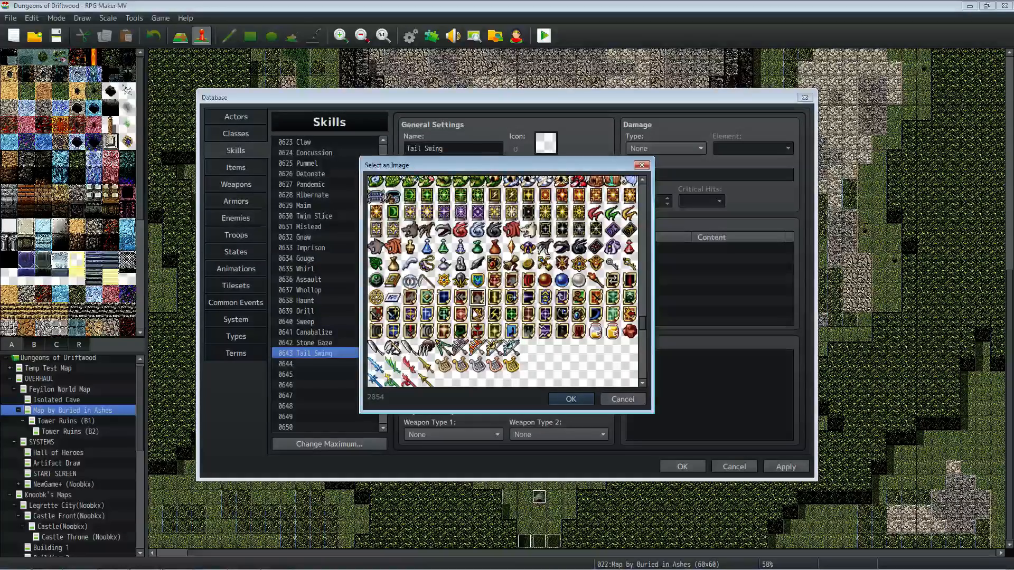
{"action": "left_click", "coordinate": [461, 331]}
{"action": "scroll", "coordinate": [586, 316], "scroll_direction": "down", "scroll_amount": 1}
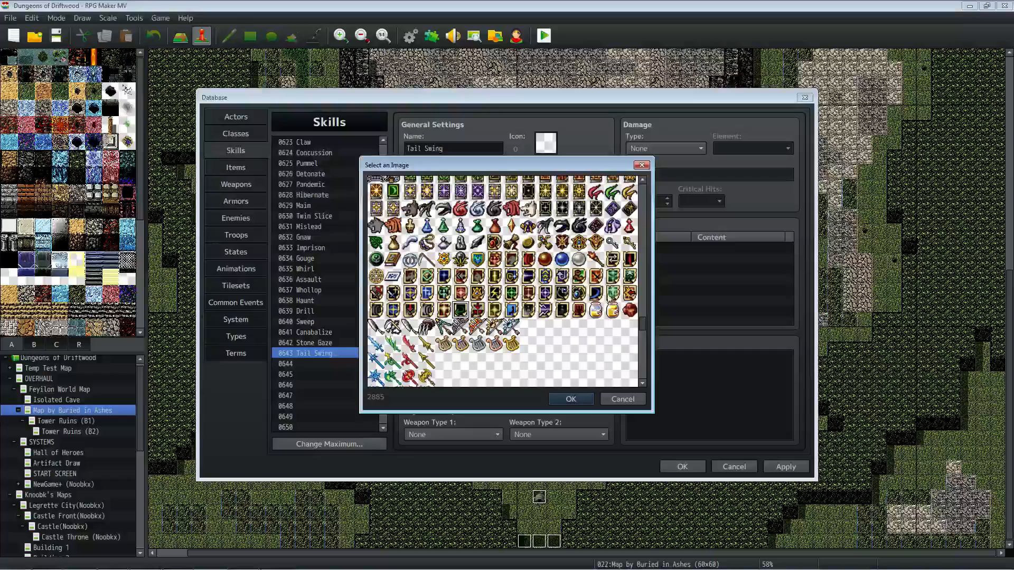
{"action": "scroll", "coordinate": [474, 339], "scroll_direction": "down", "scroll_amount": 6}
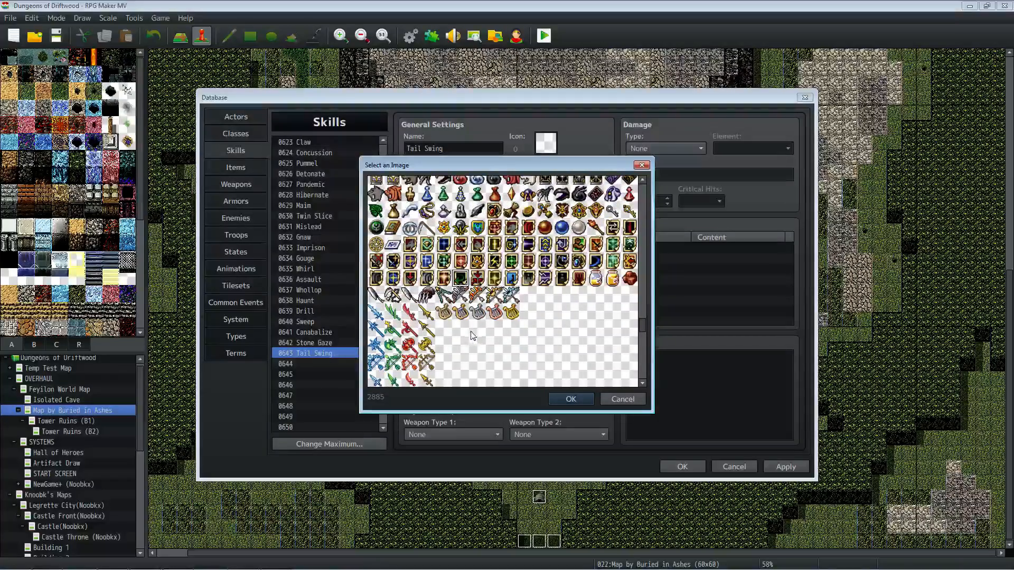
{"action": "scroll", "coordinate": [454, 309], "scroll_direction": "down", "scroll_amount": 10}
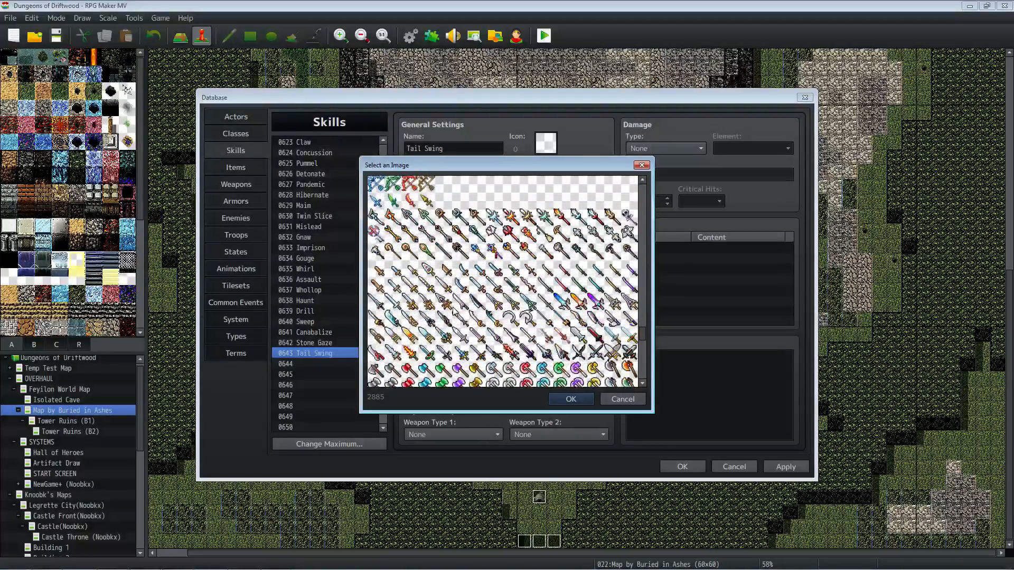
{"action": "scroll", "coordinate": [462, 305], "scroll_direction": "down", "scroll_amount": 10}
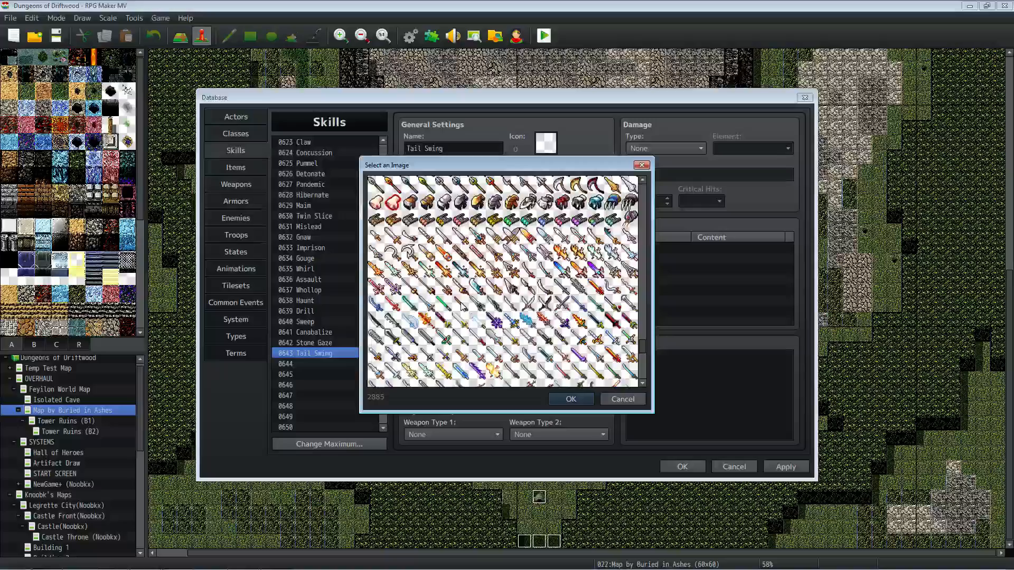
{"action": "scroll", "coordinate": [465, 303], "scroll_direction": "down", "scroll_amount": 10}
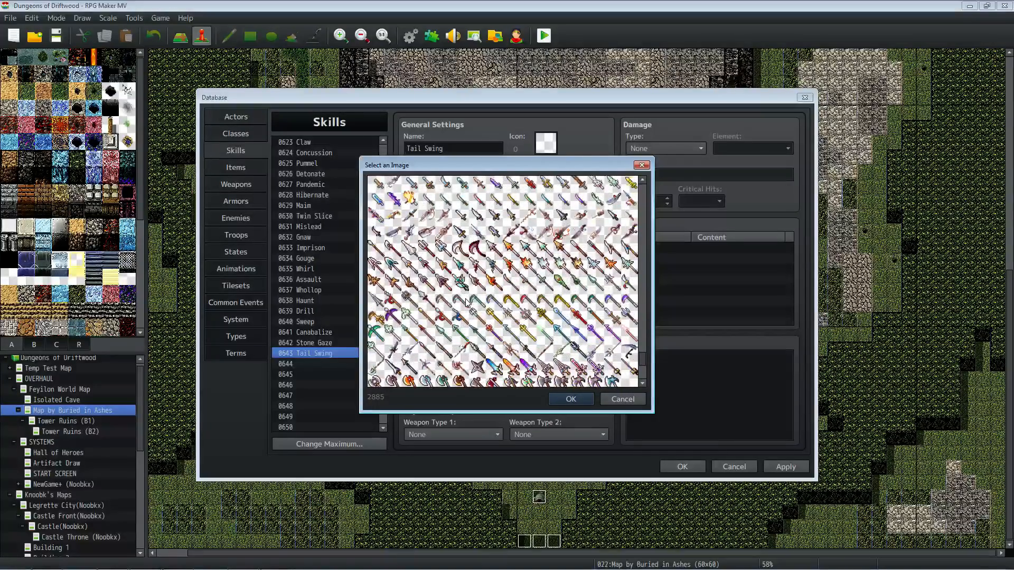
{"action": "scroll", "coordinate": [468, 302], "scroll_direction": "down", "scroll_amount": 4}
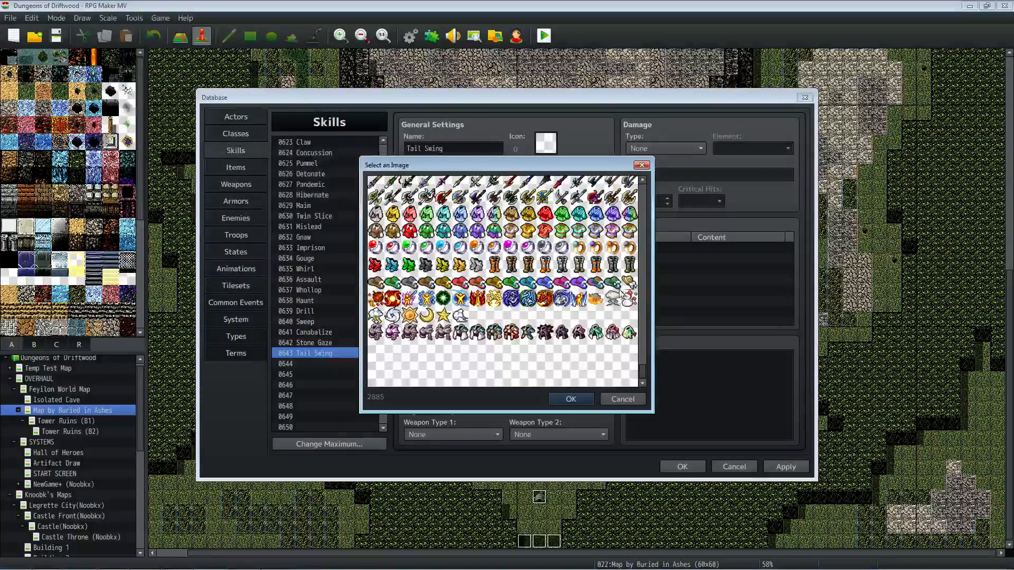
{"action": "scroll", "coordinate": [560, 354], "scroll_direction": "up", "scroll_amount": 1}
Step: Return to the material icons and set Tail Swing's icon to 2318
{"action": "left_click_drag", "start_coordinate": [642, 370], "coordinate": [640, 286]}
{"action": "scroll", "coordinate": [556, 320], "scroll_direction": "down", "scroll_amount": 3}
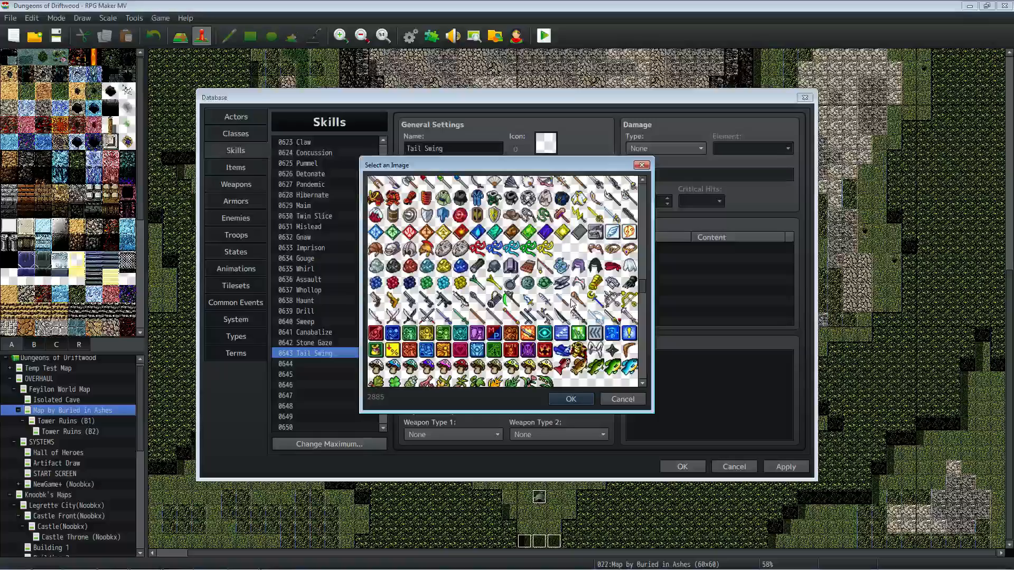
{"action": "scroll", "coordinate": [526, 314], "scroll_direction": "down", "scroll_amount": 1}
{"action": "scroll", "coordinate": [528, 309], "scroll_direction": "down", "scroll_amount": 2}
{"action": "scroll", "coordinate": [528, 306], "scroll_direction": "down", "scroll_amount": 4}
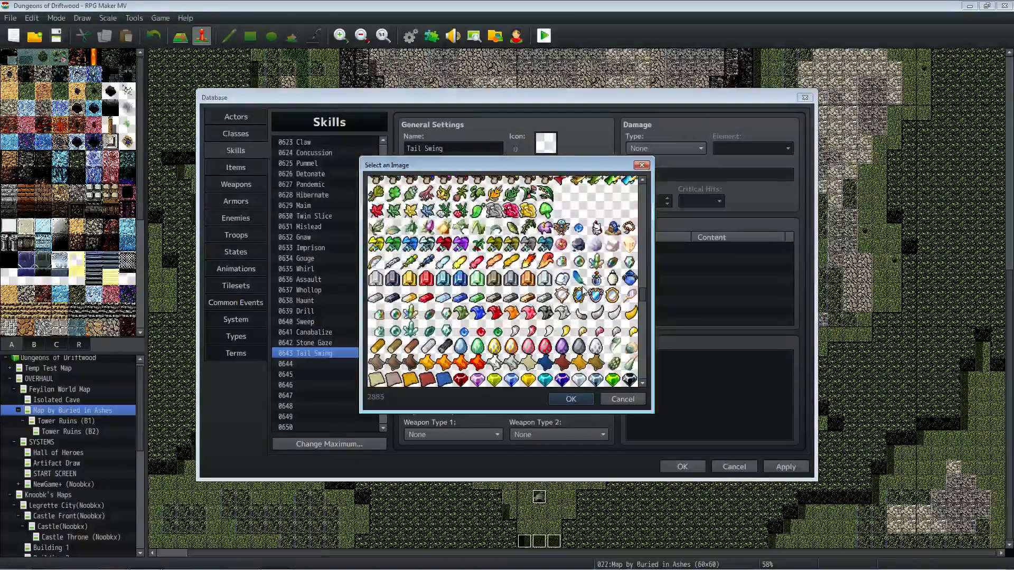
{"action": "scroll", "coordinate": [583, 291], "scroll_direction": "down", "scroll_amount": 3}
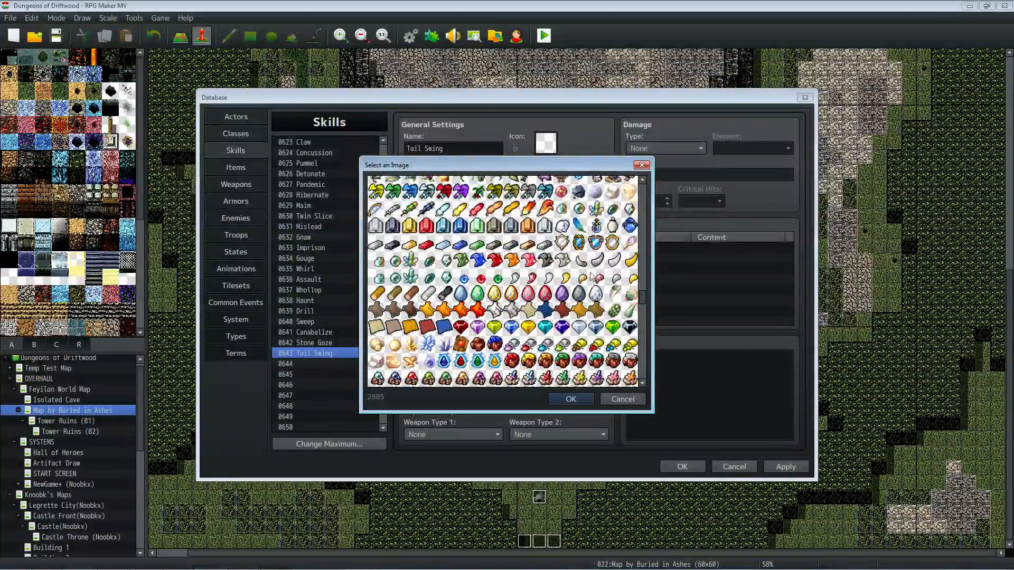
{"action": "left_click", "coordinate": [613, 293]}
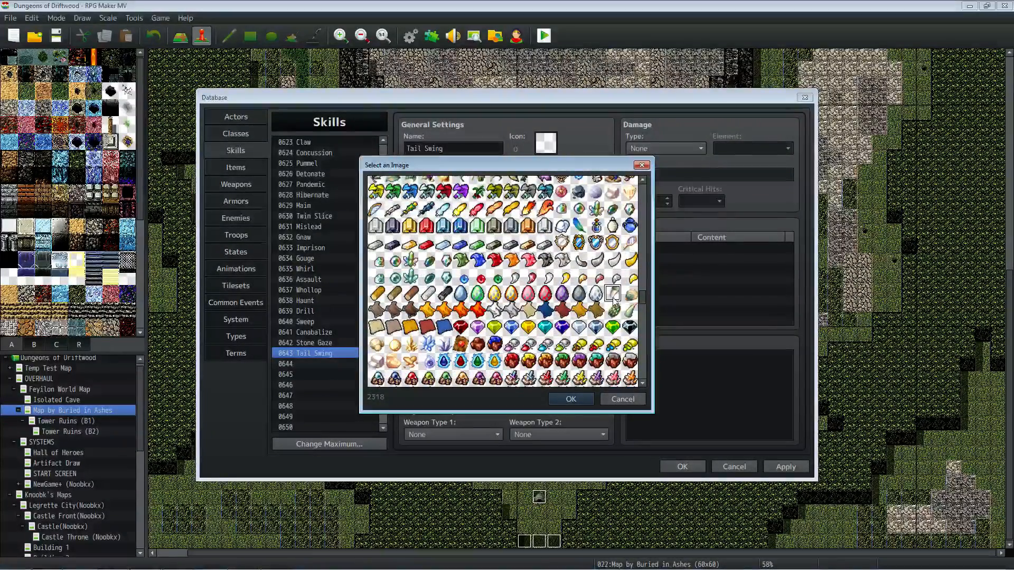
{"action": "double_click", "coordinate": [613, 296]}
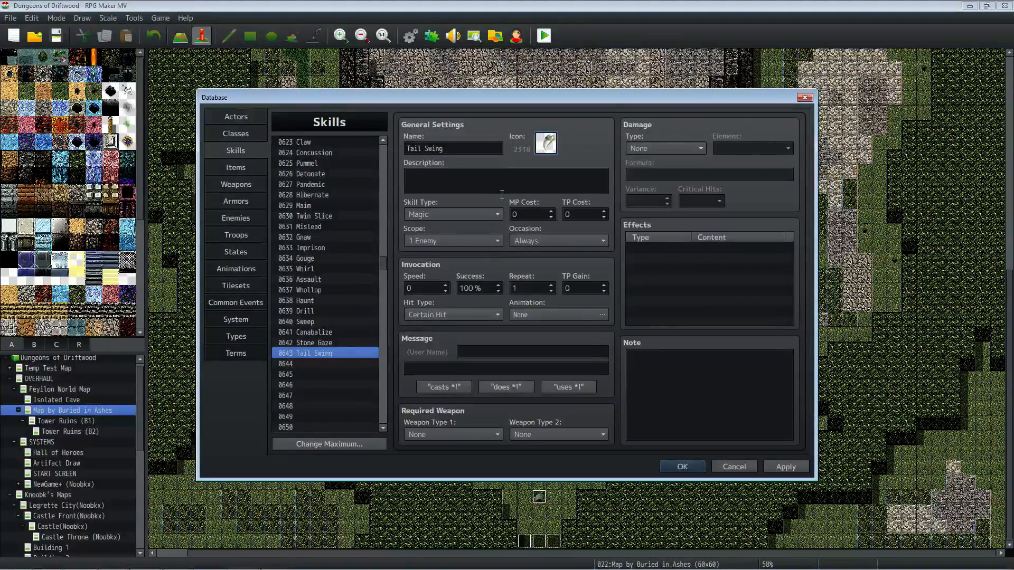
Step: Reopen Tail Swing's icon selection, browse further down the icon sheet and set the icon to 2885
{"action": "double_click", "coordinate": [552, 147]}
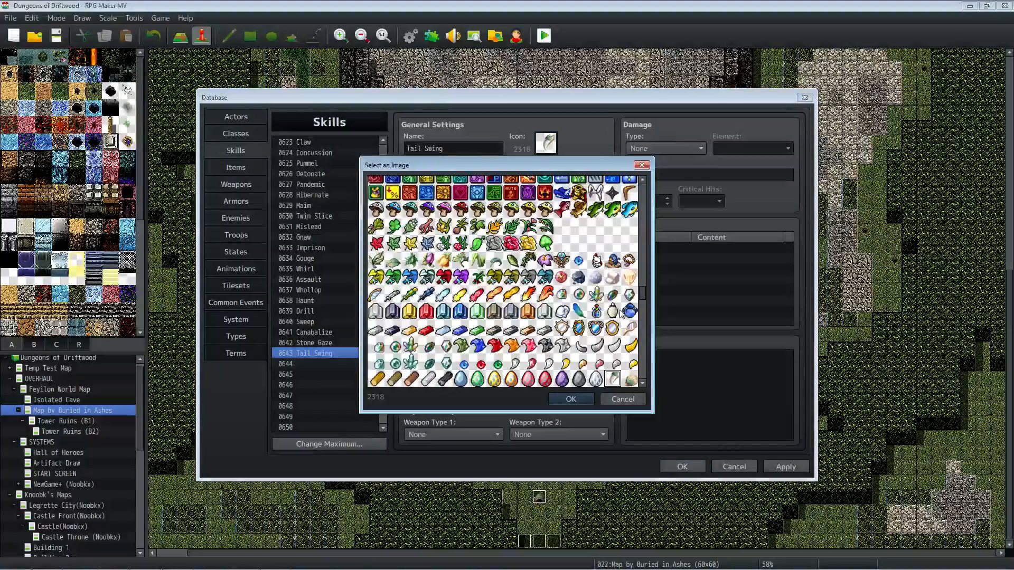
{"action": "scroll", "coordinate": [620, 317], "scroll_direction": "down", "scroll_amount": 2}
{"action": "scroll", "coordinate": [613, 297], "scroll_direction": "down", "scroll_amount": 3}
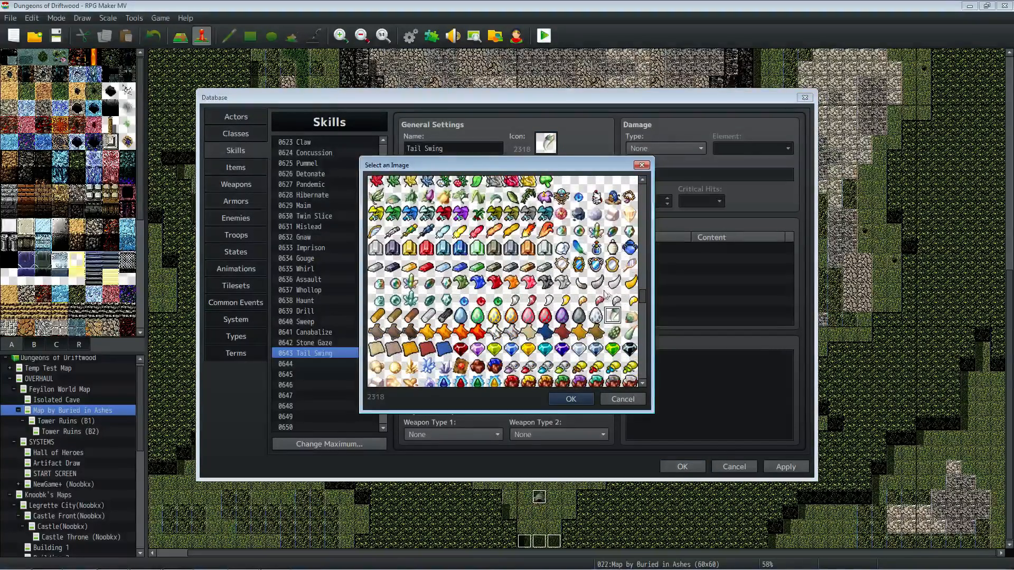
{"action": "scroll", "coordinate": [595, 299], "scroll_direction": "down", "scroll_amount": 6}
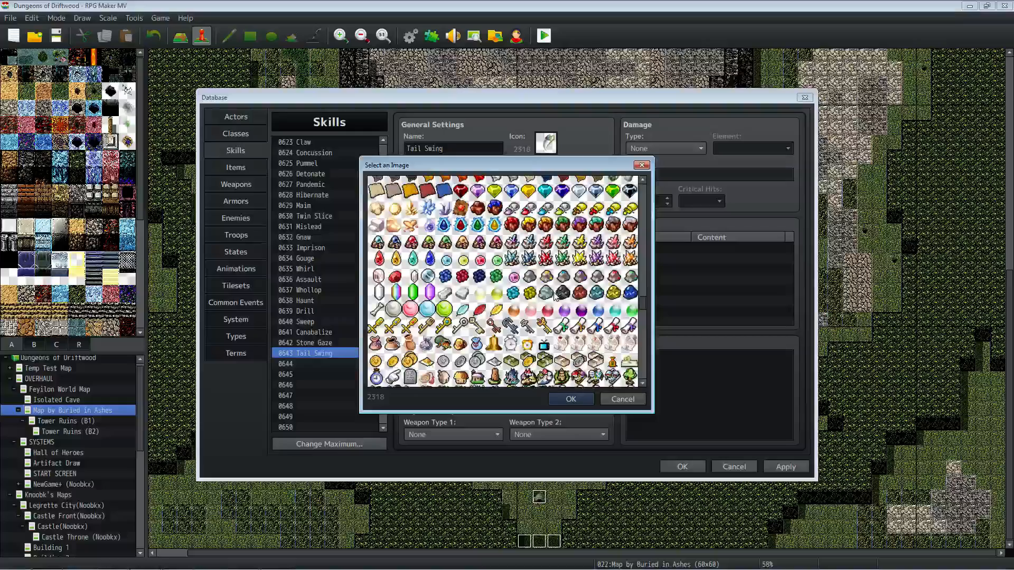
{"action": "scroll", "coordinate": [482, 288], "scroll_direction": "down", "scroll_amount": 3}
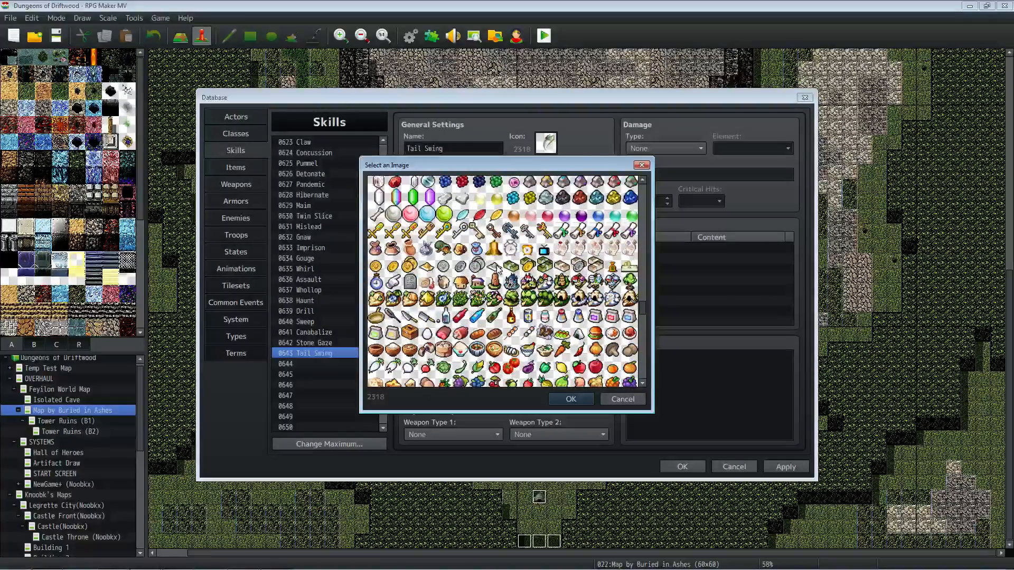
{"action": "scroll", "coordinate": [496, 271], "scroll_direction": "down", "scroll_amount": 5}
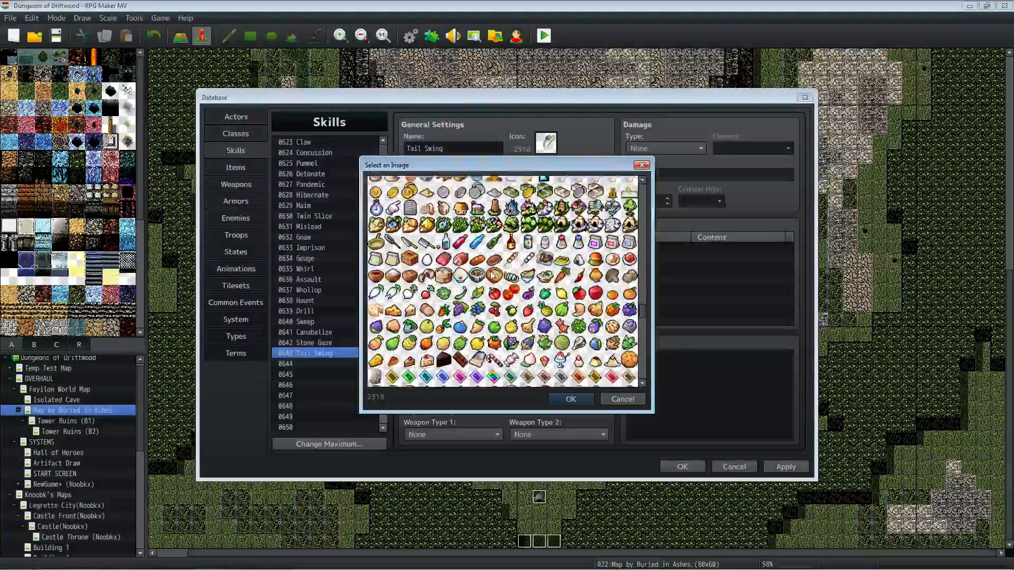
{"action": "scroll", "coordinate": [492, 275], "scroll_direction": "down", "scroll_amount": 9}
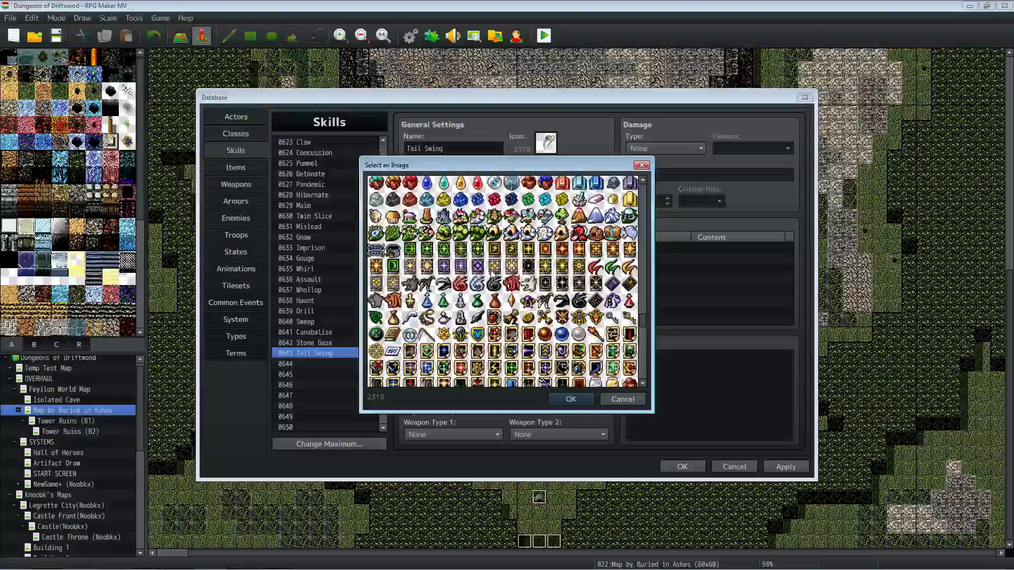
{"action": "scroll", "coordinate": [549, 287], "scroll_direction": "down", "scroll_amount": 1}
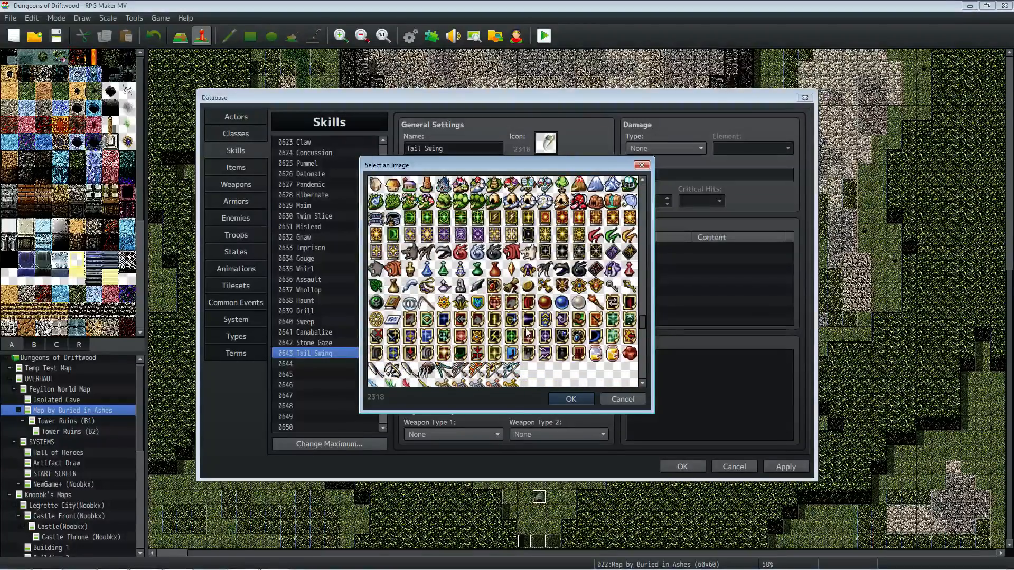
{"action": "scroll", "coordinate": [481, 365], "scroll_direction": "down", "scroll_amount": 1}
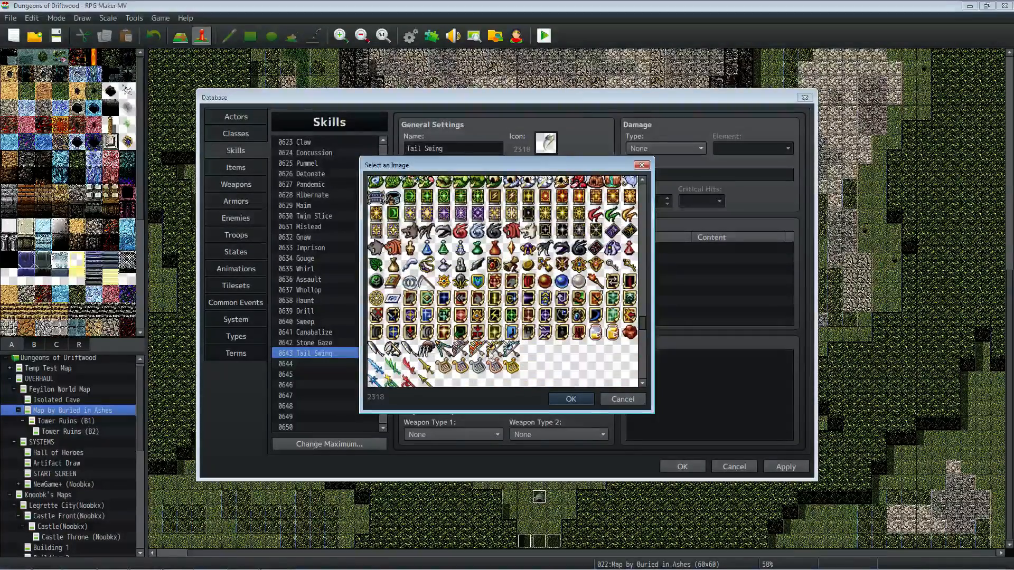
{"action": "left_click", "coordinate": [460, 332]}
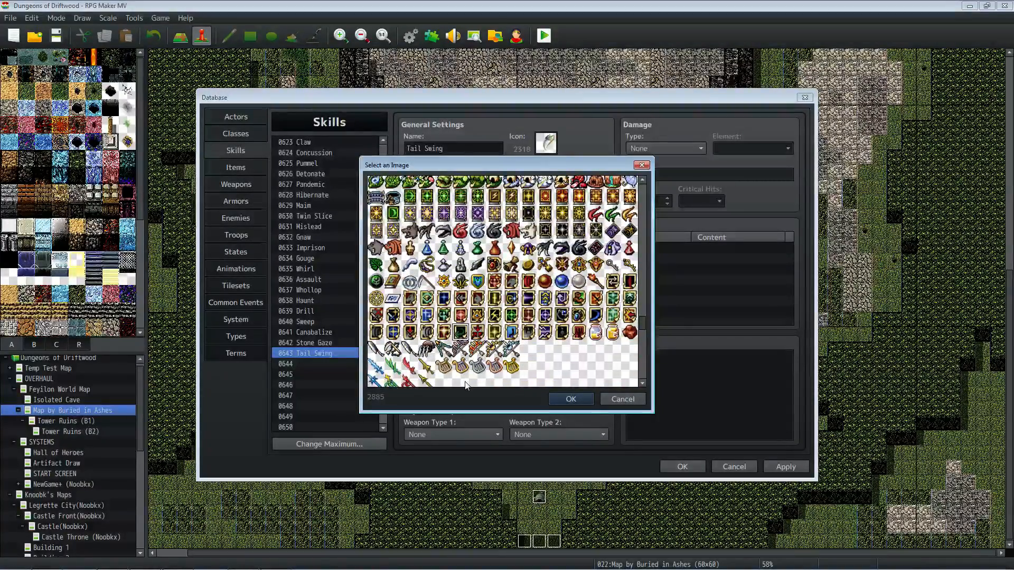
{"action": "double_click", "coordinate": [459, 338]}
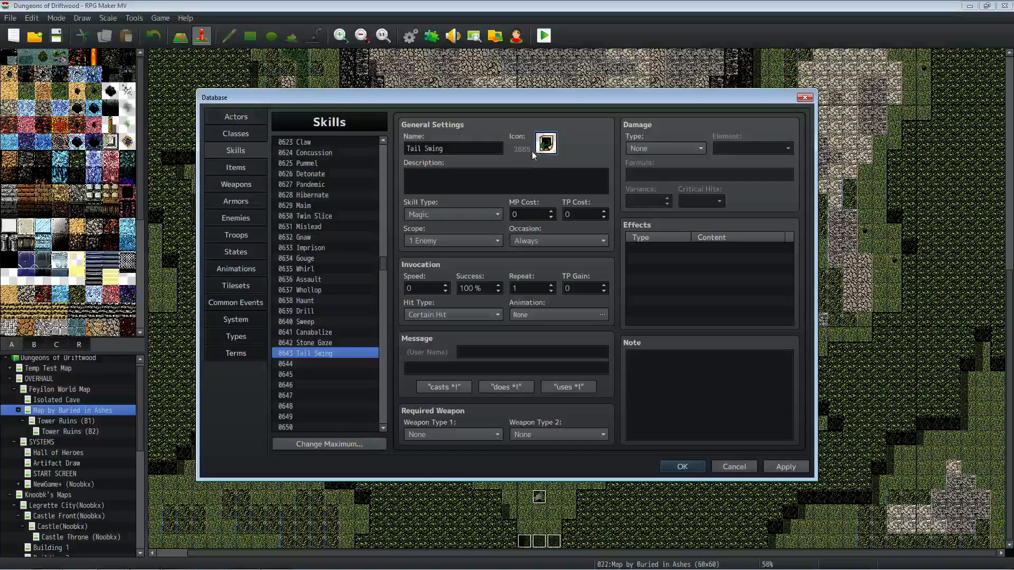
{"action": "left_click", "coordinate": [526, 179]}
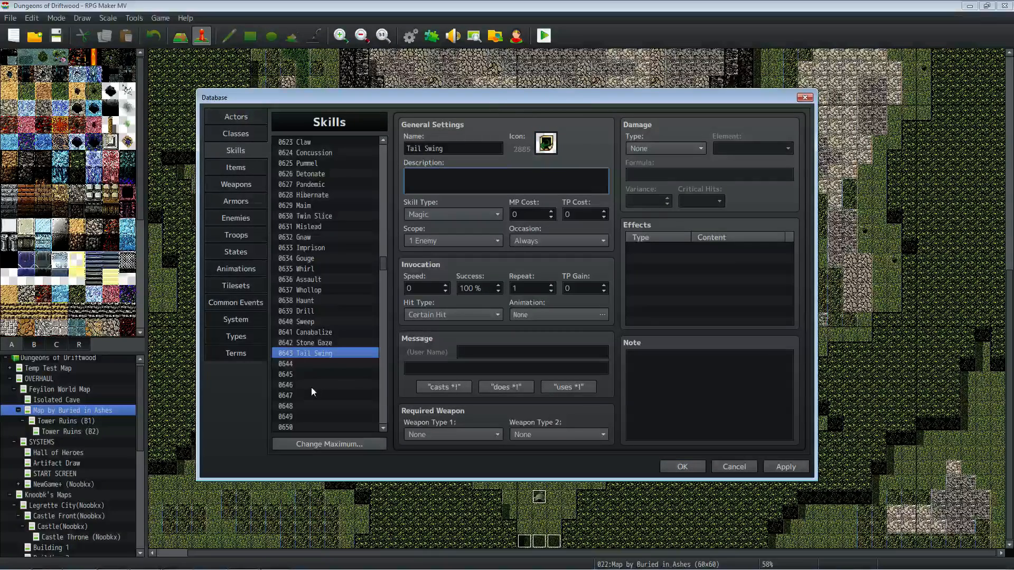
Step: Set Tail Swing's skill type to Enemy Skill and its TP gain to 10
{"action": "left_click", "coordinate": [434, 217]}
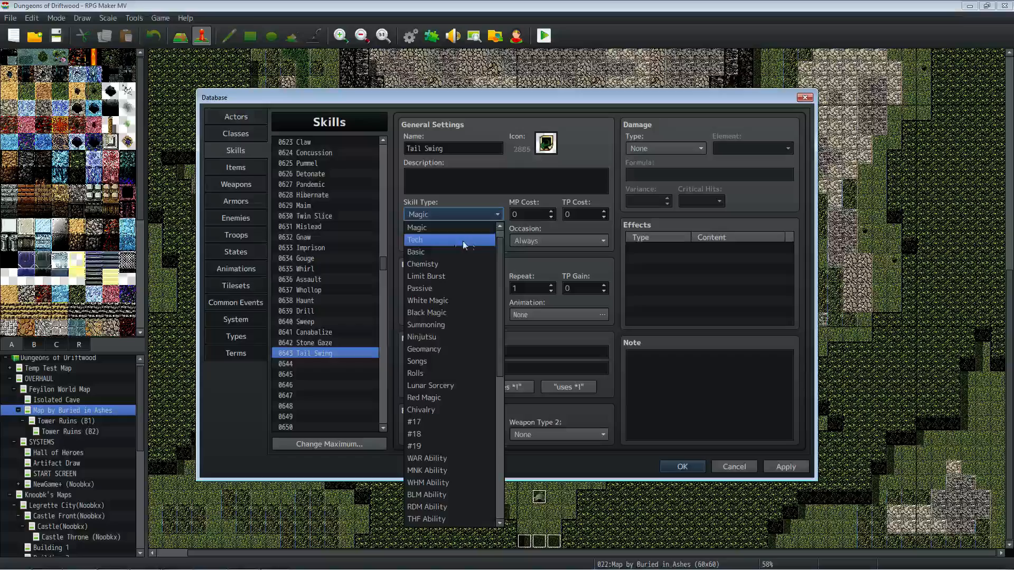
{"action": "left_click_drag", "start_coordinate": [503, 251], "coordinate": [499, 452]}
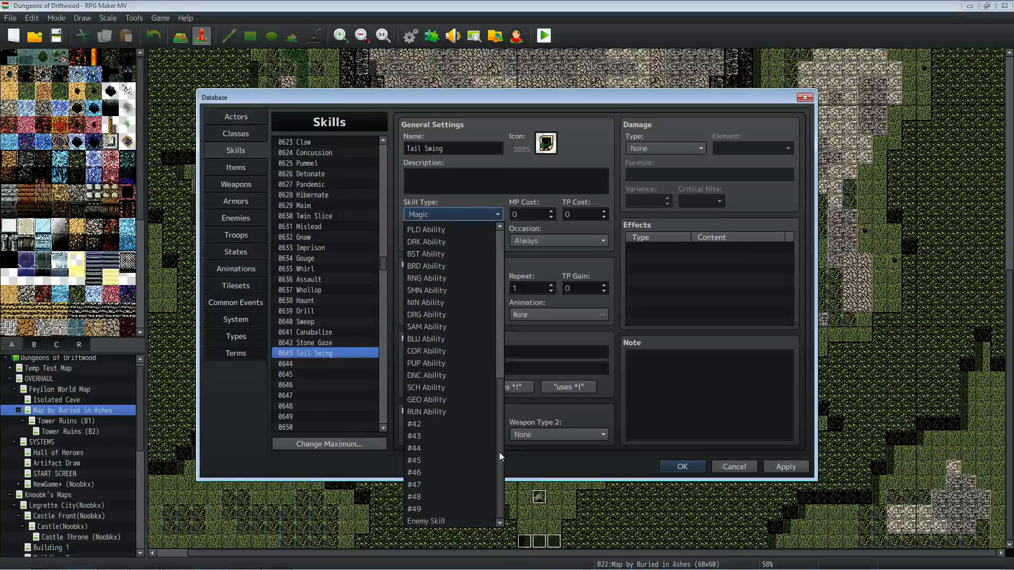
{"action": "left_click", "coordinate": [449, 521]}
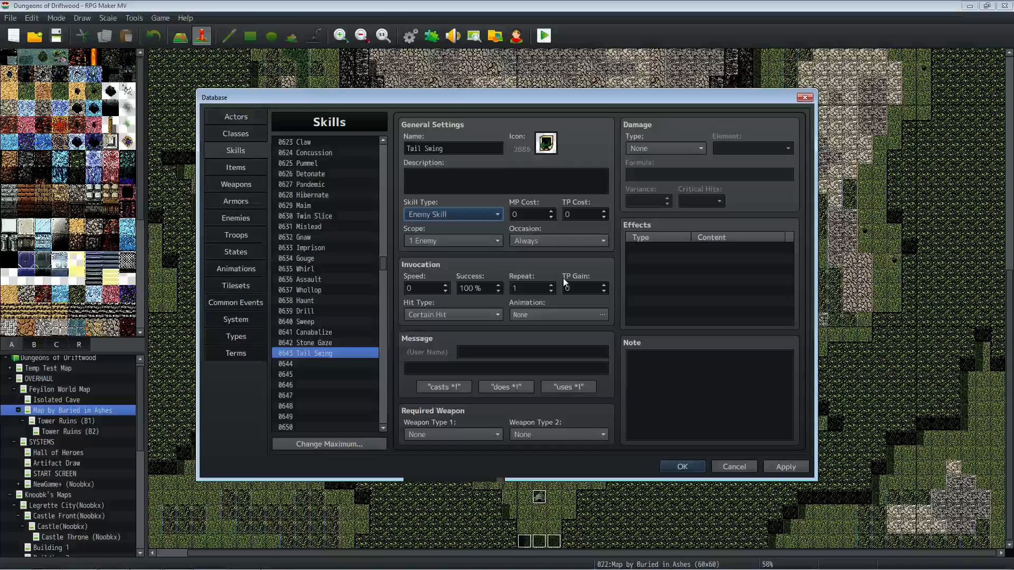
{"action": "left_click", "coordinate": [586, 287]}
{"action": "type", "text": "10"}
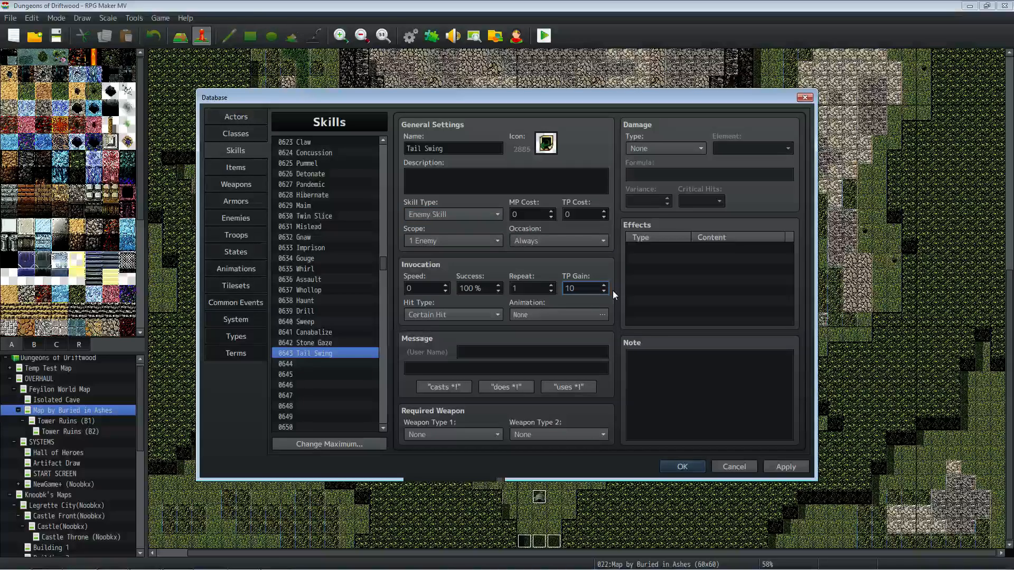
Step: Change Stone Gaze to a Physical Attack hit type with an MP cost of 0 and a TP cost of 50
{"action": "left_click", "coordinate": [324, 344]}
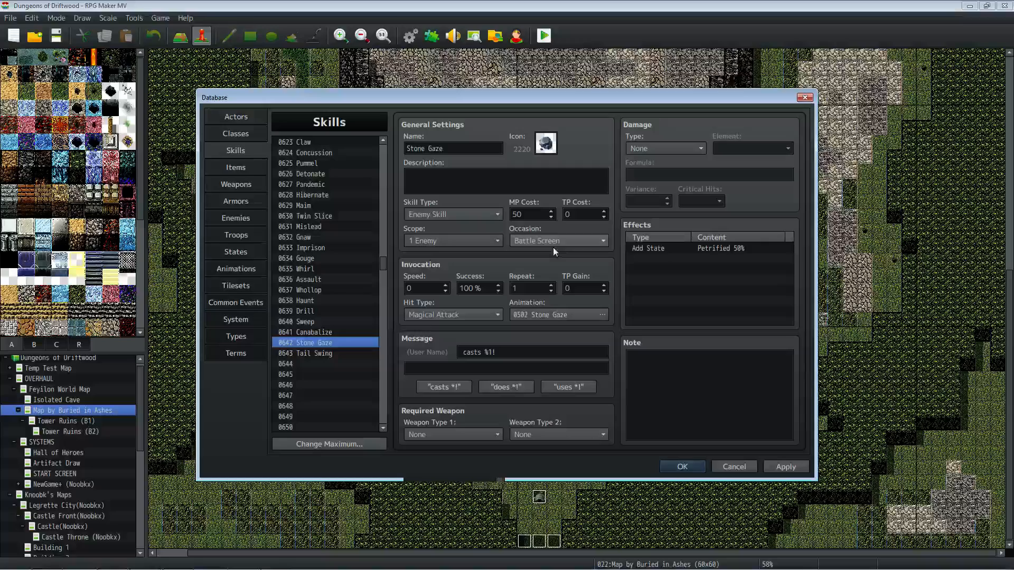
{"action": "left_click", "coordinate": [446, 314]}
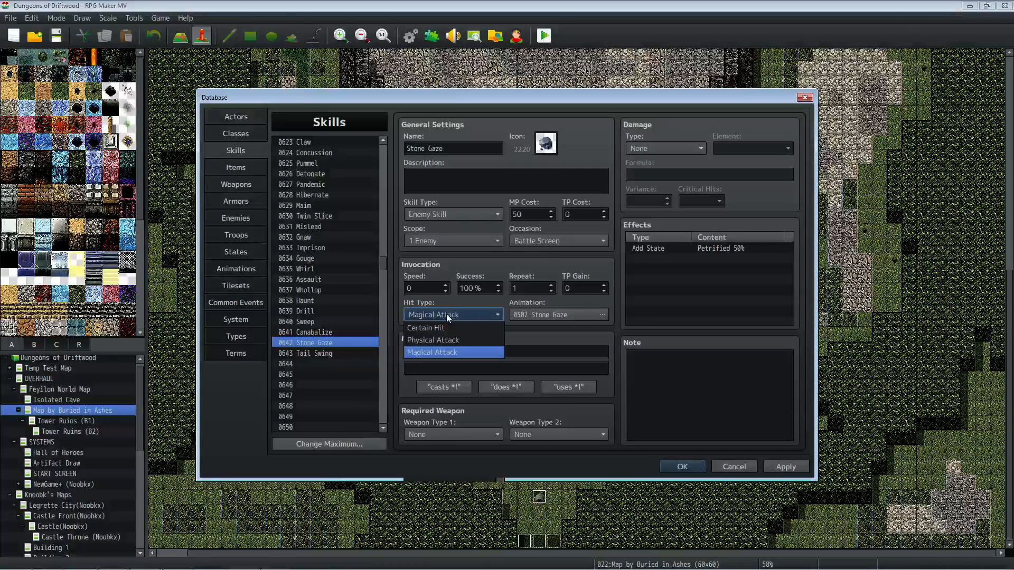
{"action": "left_click", "coordinate": [449, 337]}
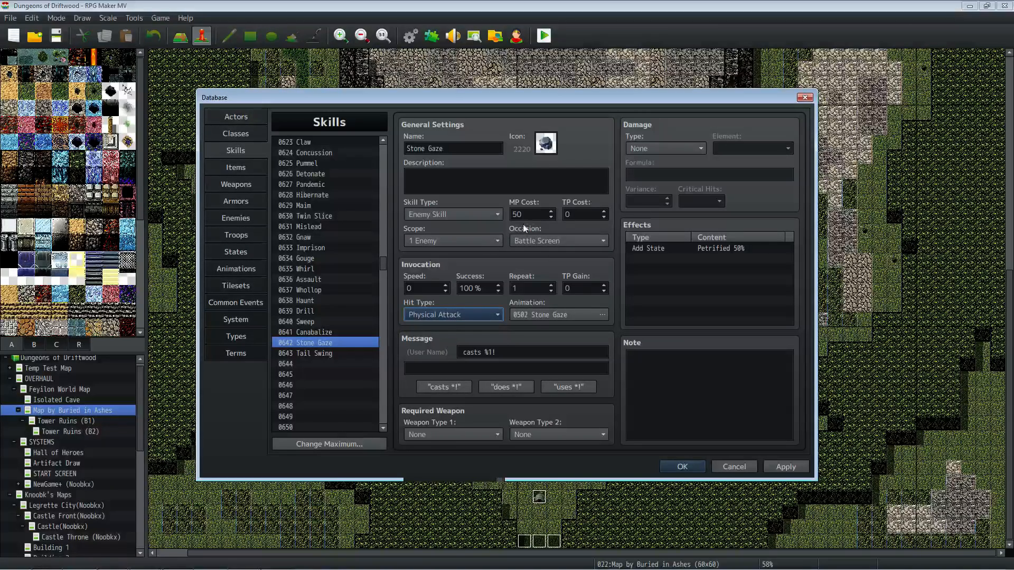
{"action": "double_click", "coordinate": [537, 212]}
{"action": "type", "text": "0"}
{"action": "double_click", "coordinate": [581, 216]}
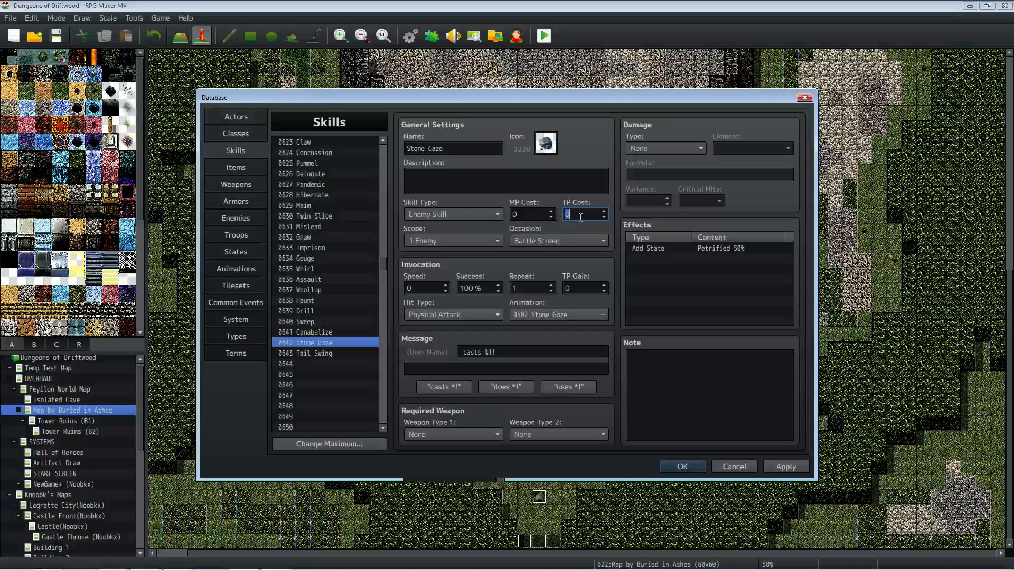
{"action": "type", "text": "50"}
Step: Set Tail Swing's TP gain to 20 and compare it with the TP costs of Canabalize, Sweep and Stone Gaze
{"action": "left_click", "coordinate": [337, 353]}
{"action": "double_click", "coordinate": [582, 289]}
{"action": "type", "text": "20"}
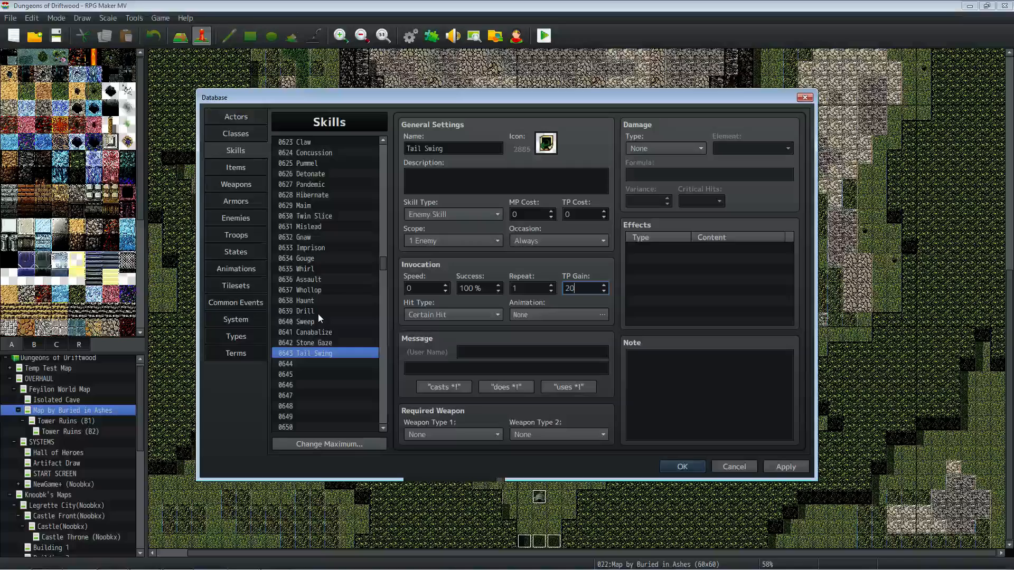
{"action": "left_click", "coordinate": [316, 343]}
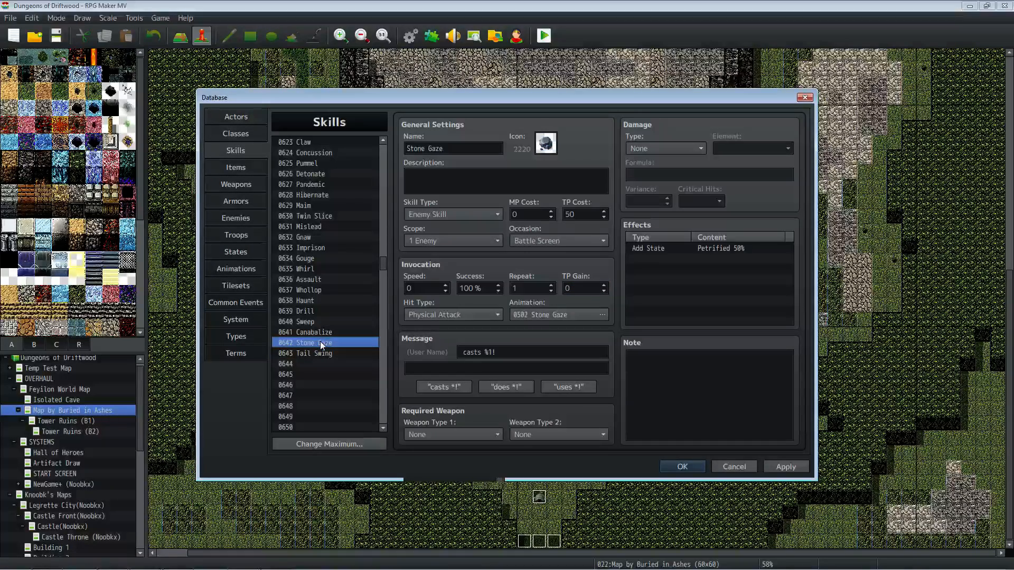
{"action": "left_click", "coordinate": [322, 333]}
{"action": "left_click", "coordinate": [326, 322]}
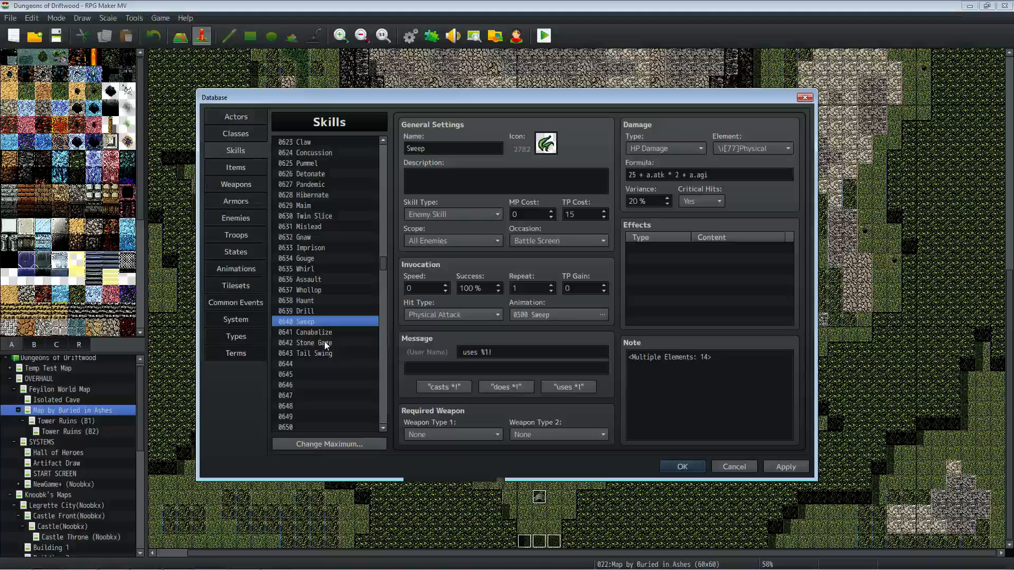
{"action": "left_click", "coordinate": [324, 343]}
{"action": "double_click", "coordinate": [585, 215]}
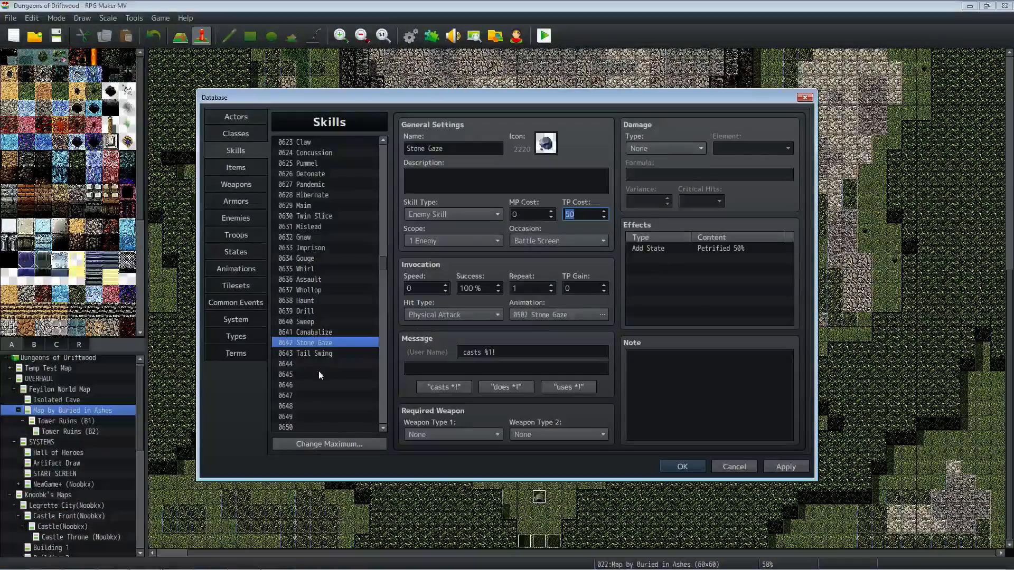
Step: Set Tail Swing's hit type to Physical Attack and its message to "uses %1!", leaving the animation selection without a choice
{"action": "left_click", "coordinate": [331, 353]}
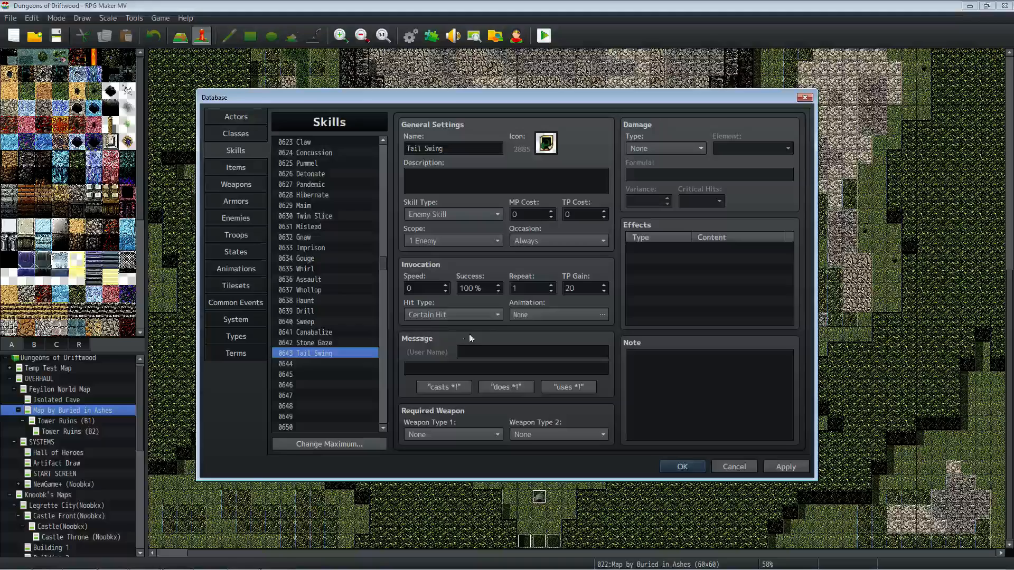
{"action": "left_click", "coordinate": [445, 315]}
{"action": "left_click", "coordinate": [439, 341]}
{"action": "double_click", "coordinate": [569, 314]}
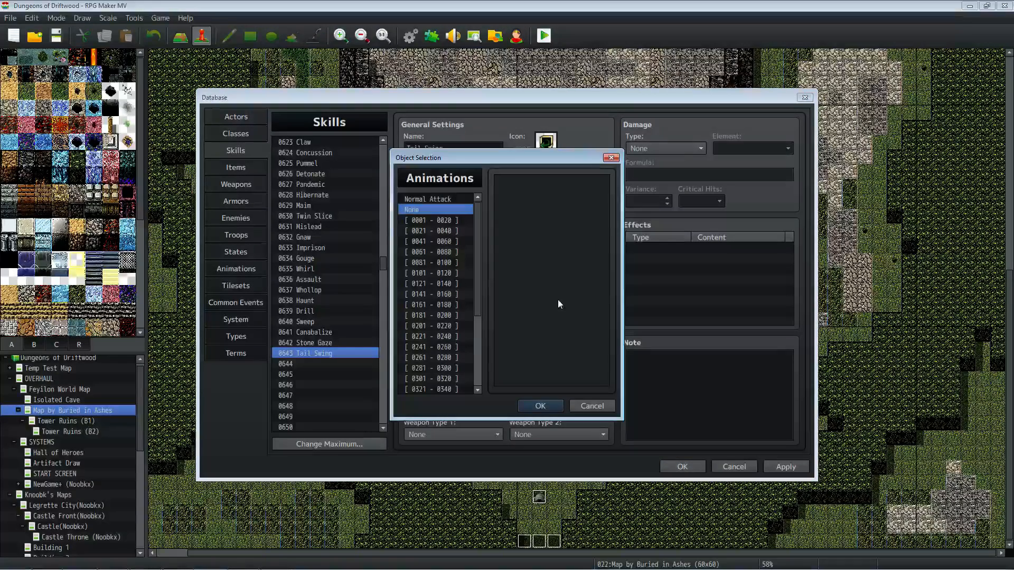
{"action": "left_click", "coordinate": [602, 408]}
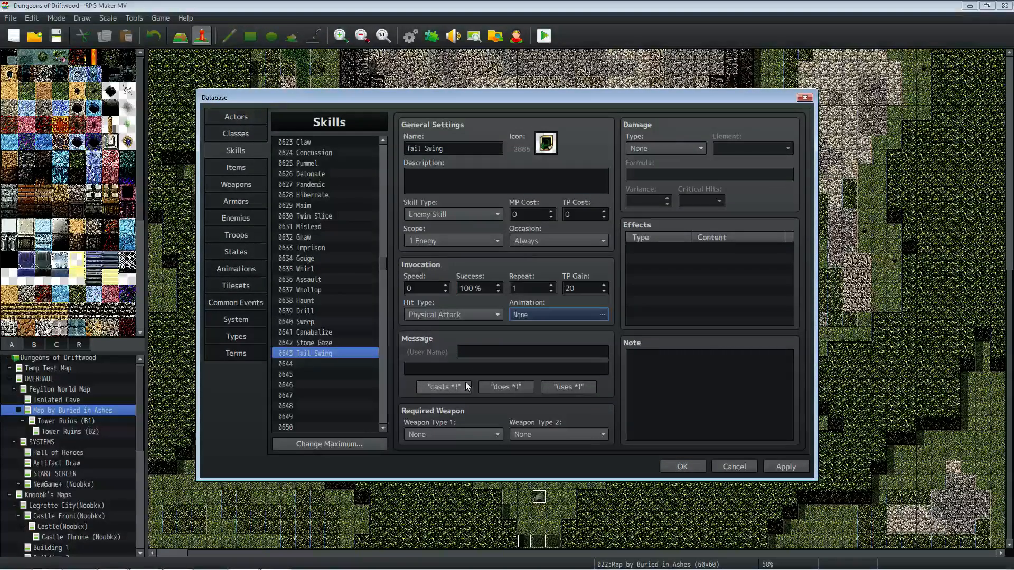
{"action": "left_click", "coordinate": [563, 389]}
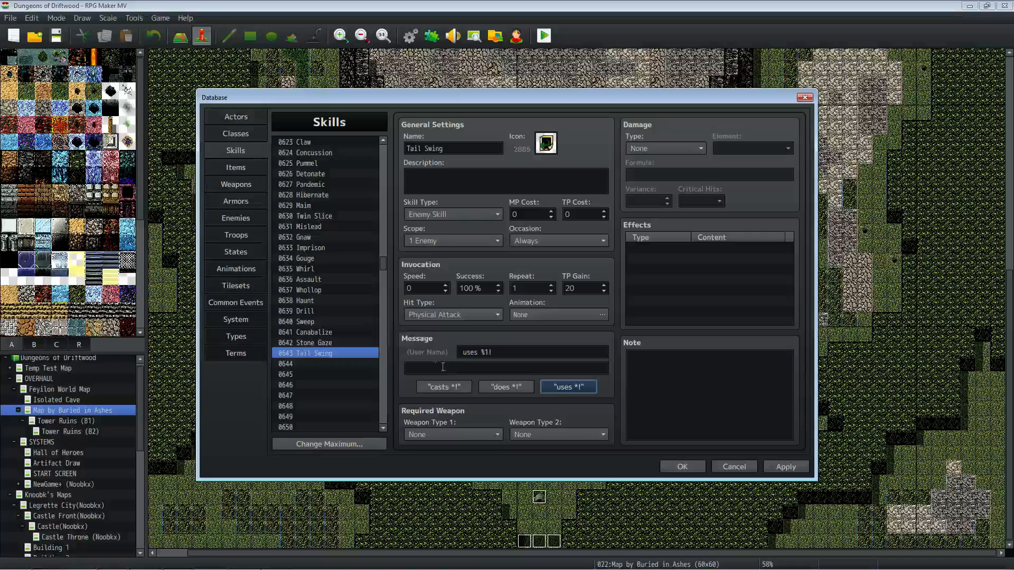
Step: Change Stone Gaze's message to "uses %1!" and check the entry against Canabalize
{"action": "left_click", "coordinate": [325, 342]}
{"action": "left_click", "coordinate": [557, 391]}
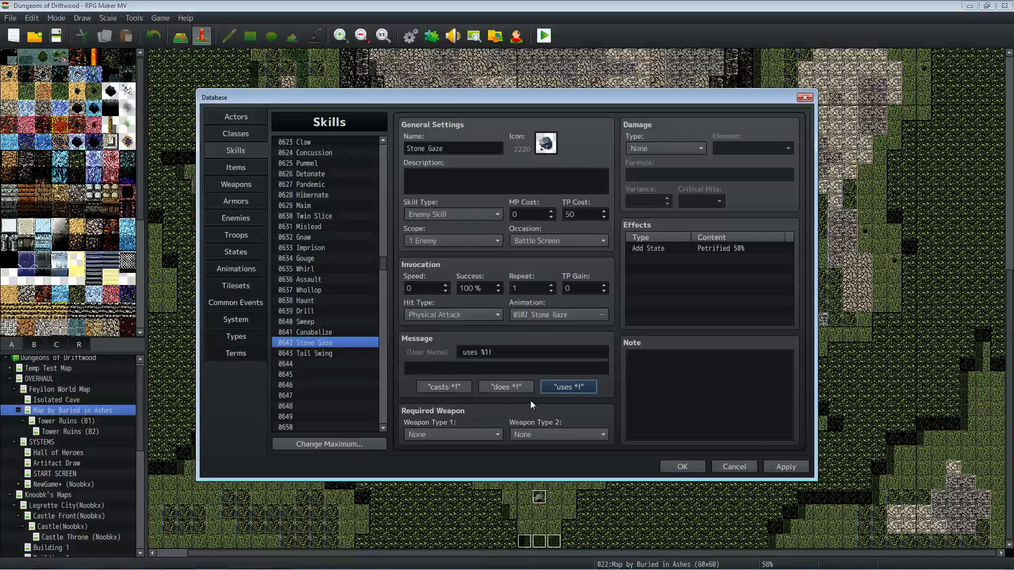
{"action": "left_click", "coordinate": [303, 332]}
{"action": "left_click", "coordinate": [317, 343]}
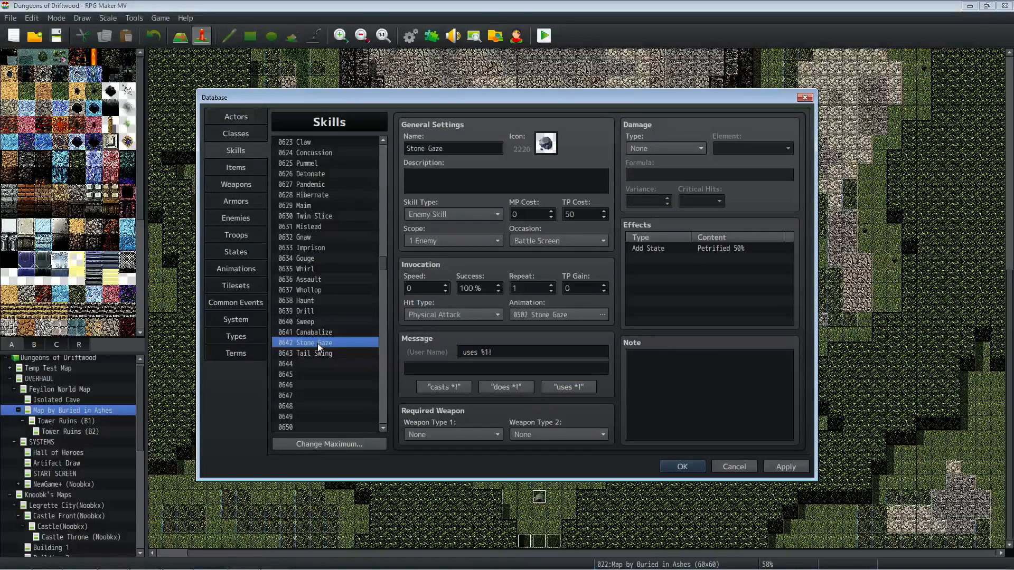
Step: Restrict Tail Swing to the Battle Screen and give it HP Damage with the Physical element
{"action": "left_click", "coordinate": [319, 353]}
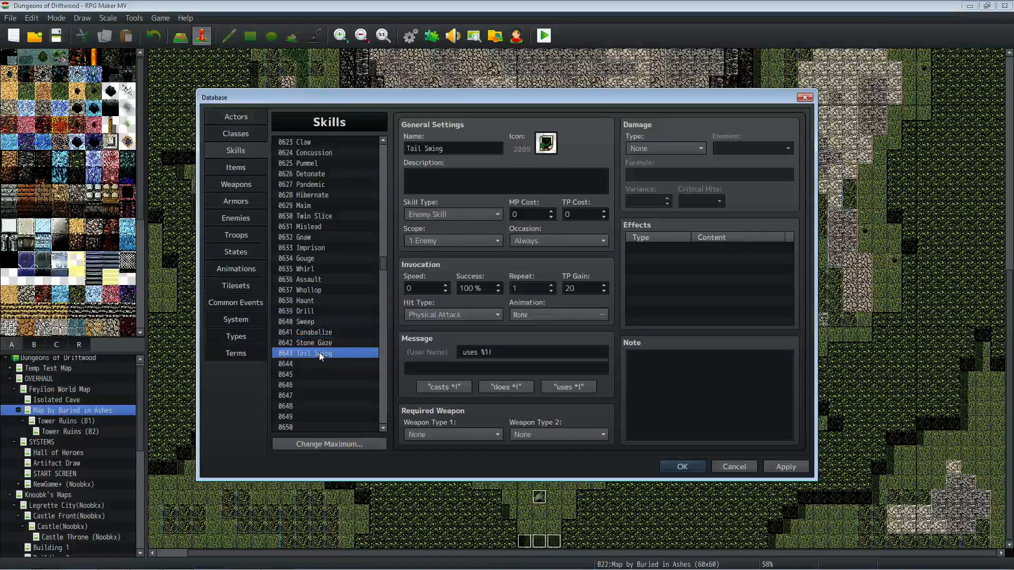
{"action": "left_click", "coordinate": [563, 240]}
{"action": "left_click", "coordinate": [552, 266]}
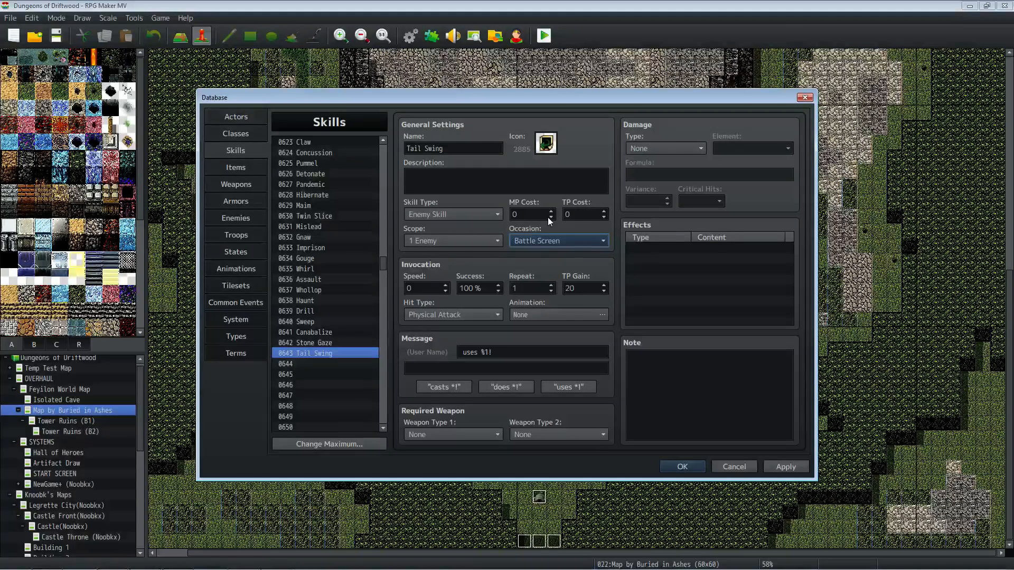
{"action": "left_click", "coordinate": [679, 150]}
{"action": "left_click", "coordinate": [664, 166]}
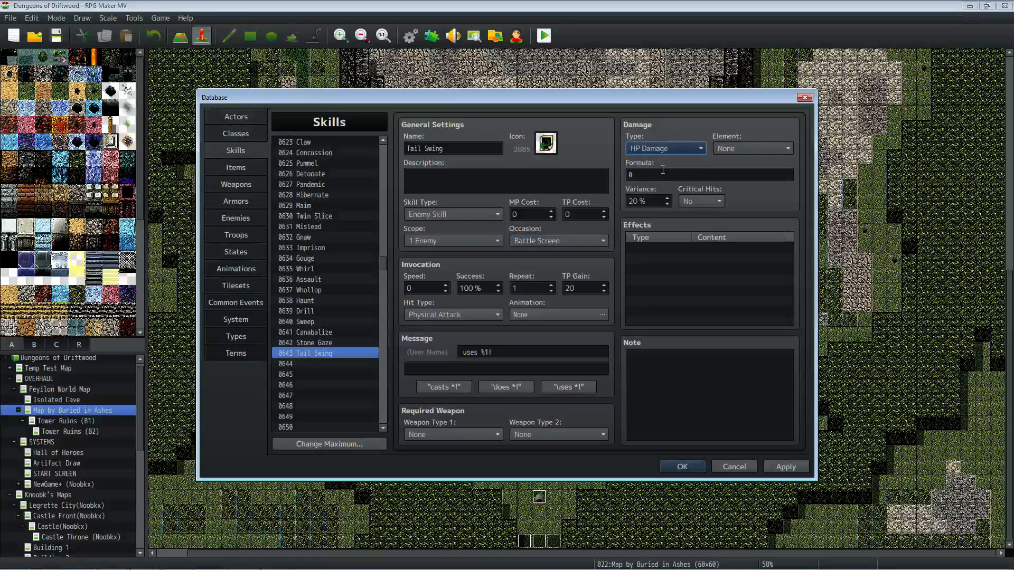
{"action": "left_click", "coordinate": [738, 150]}
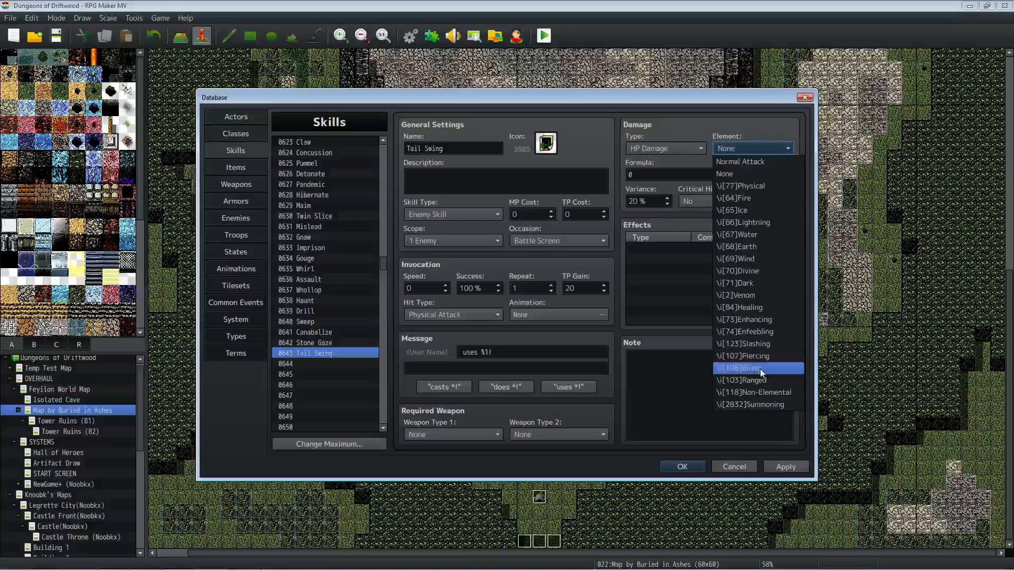
{"action": "left_click", "coordinate": [759, 186]}
Step: Add the note <Multiple Elements: 16> to Tail Swing and apply the database changes
{"action": "left_click", "coordinate": [689, 174]}
{"action": "left_click", "coordinate": [671, 425]}
{"action": "type", "text": "<"}
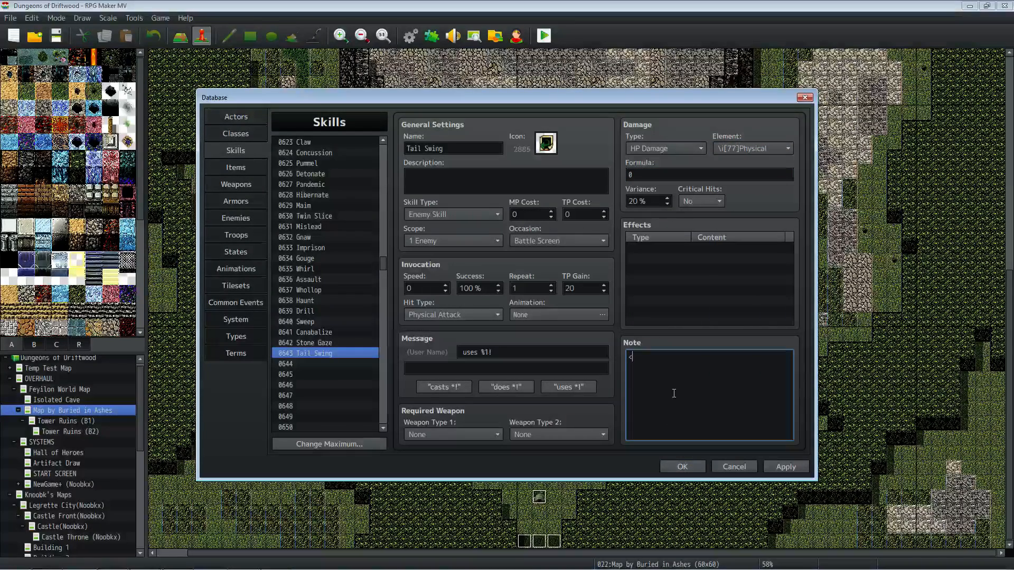
{"action": "type", "text": "Multiple Elements:"}
{"action": "left_click", "coordinate": [785, 466]}
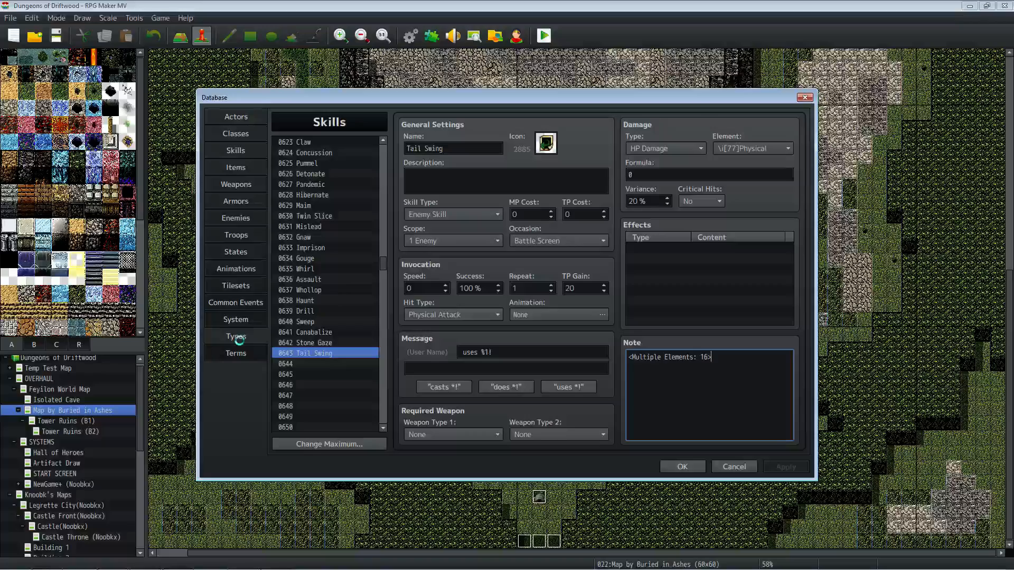
Step: Examine the database's element types, checking the index numbers of entries such as Blunt and Physical and the icon code in Piercing's name
{"action": "left_click", "coordinate": [236, 336]}
{"action": "left_click", "coordinate": [332, 292]}
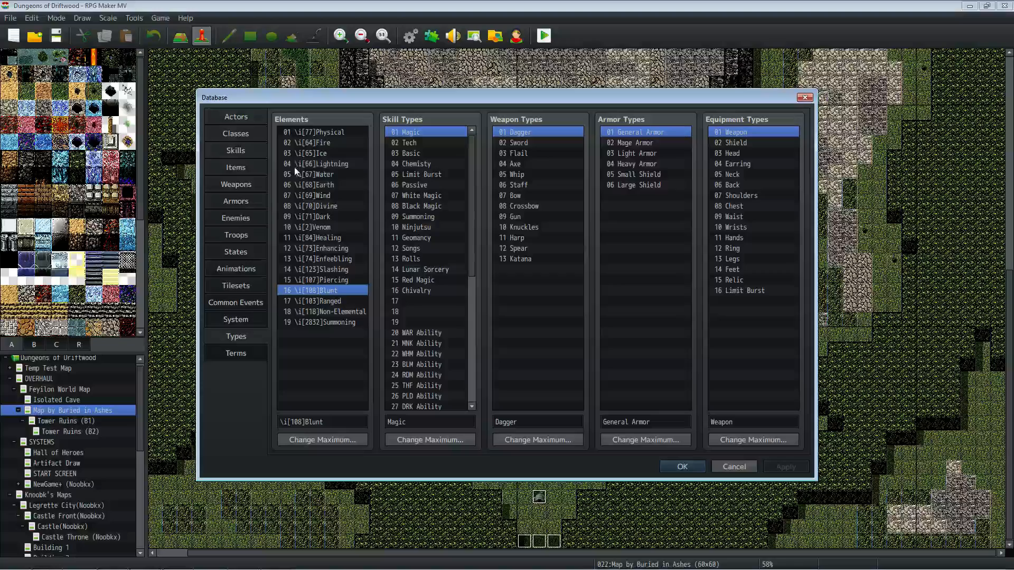
{"action": "left_click", "coordinate": [309, 132]}
{"action": "left_click", "coordinate": [314, 153]}
{"action": "left_click", "coordinate": [316, 228]}
{"action": "left_click", "coordinate": [312, 280]}
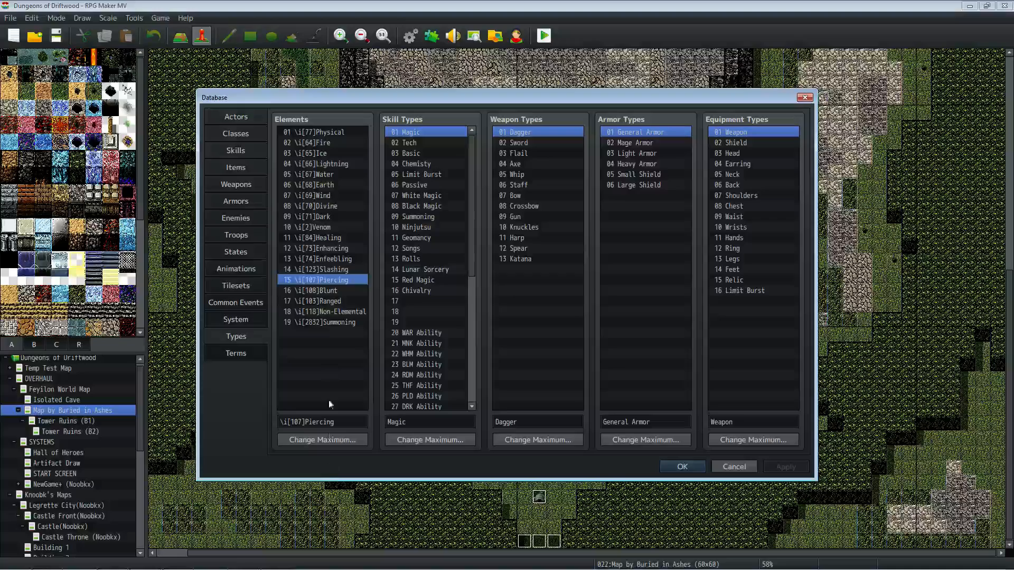
{"action": "left_click", "coordinate": [300, 422]}
{"action": "left_click_drag", "start_coordinate": [304, 422], "coordinate": [300, 422]}
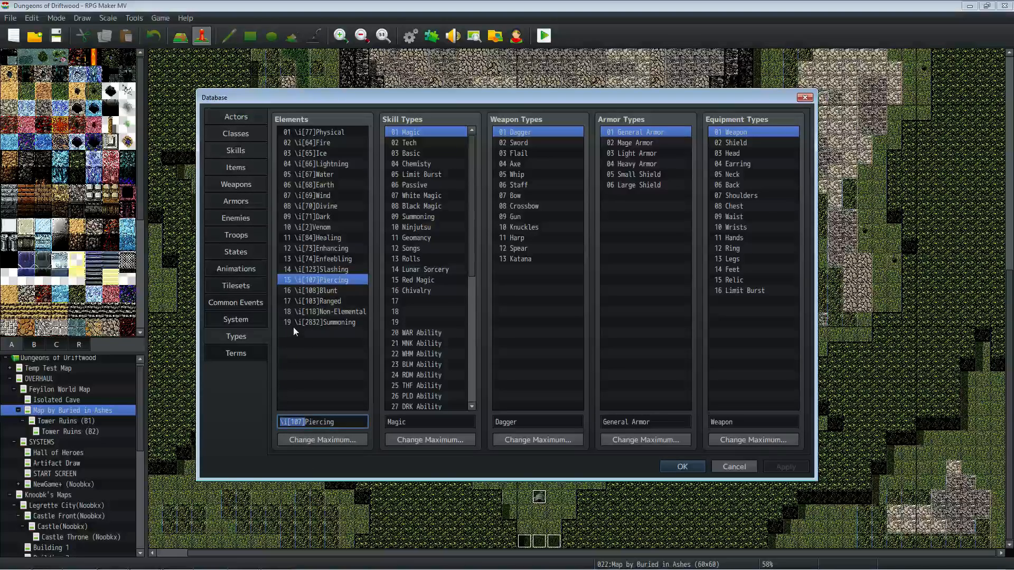
{"action": "left_click_drag", "start_coordinate": [290, 422], "coordinate": [304, 422]}
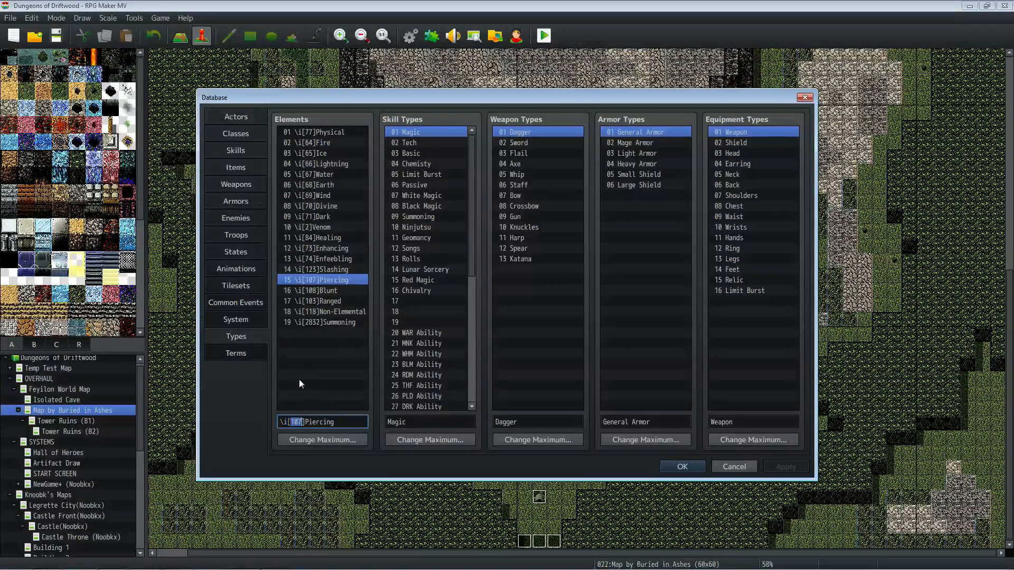
{"action": "left_click", "coordinate": [333, 422]}
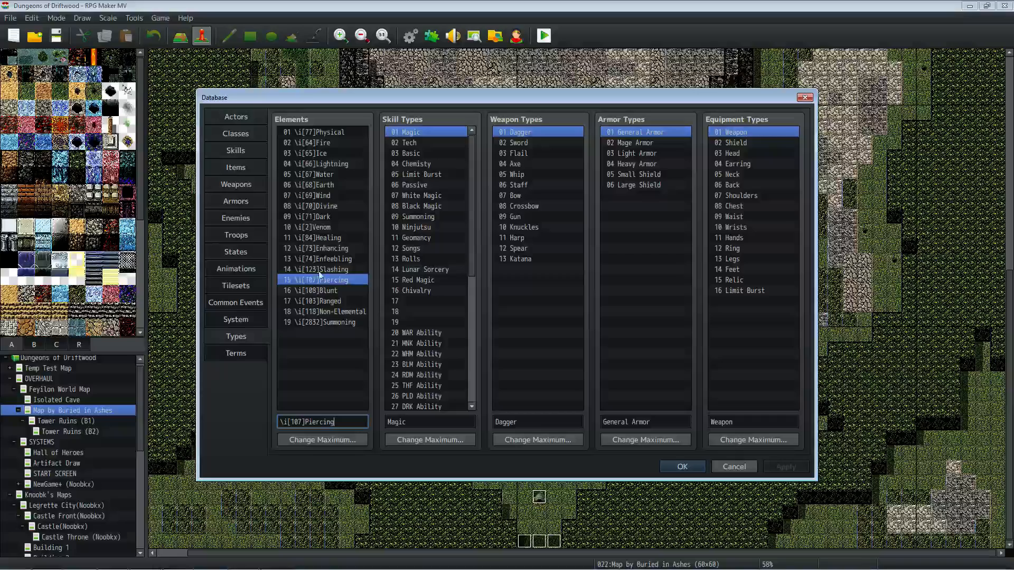
Step: Return to the Tail Swing skill and allow its damage to score critical hits
{"action": "left_click", "coordinate": [258, 150]}
{"action": "left_click", "coordinate": [737, 358]}
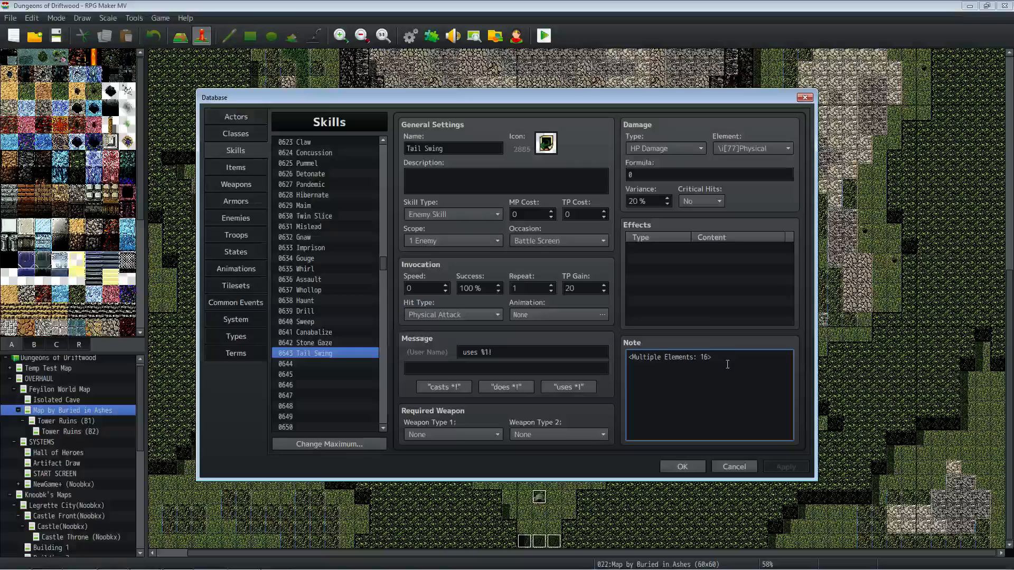
{"action": "left_click", "coordinate": [703, 201]}
{"action": "left_click", "coordinate": [699, 218]}
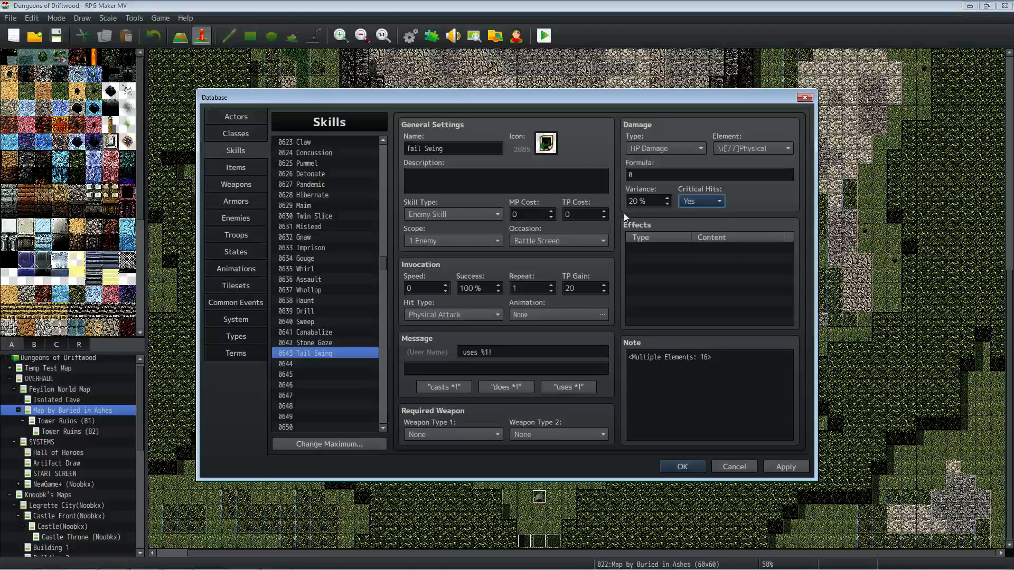
Step: Set Tail Swing's damage formula to 150 + a.atk * 2 + a.def + a.agi
{"action": "left_click", "coordinate": [660, 178]}
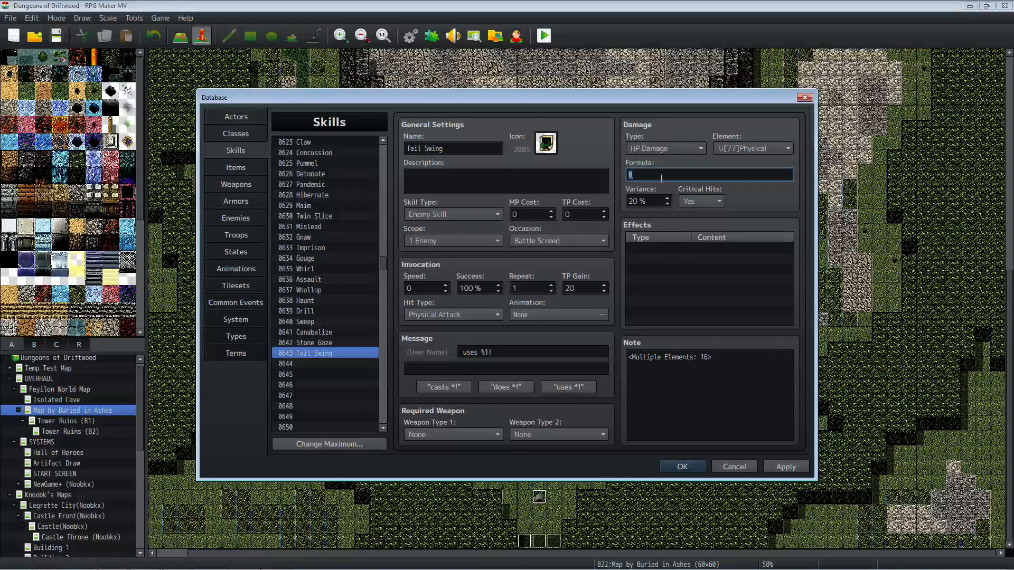
{"action": "type", "text": "150 + "}
{"action": "type", "text": "a.atk"}
{"action": "type", "text": " * 2 + "}
{"action": "type", "text": "a.def"}
{"action": "type", "text": " * 2"}
{"action": "key", "text": "BackSpace"}
{"action": "key", "text": "BackSpace"}
{"action": "key", "text": "BackSpace"}
{"action": "type", "text": "+ a.agi"}
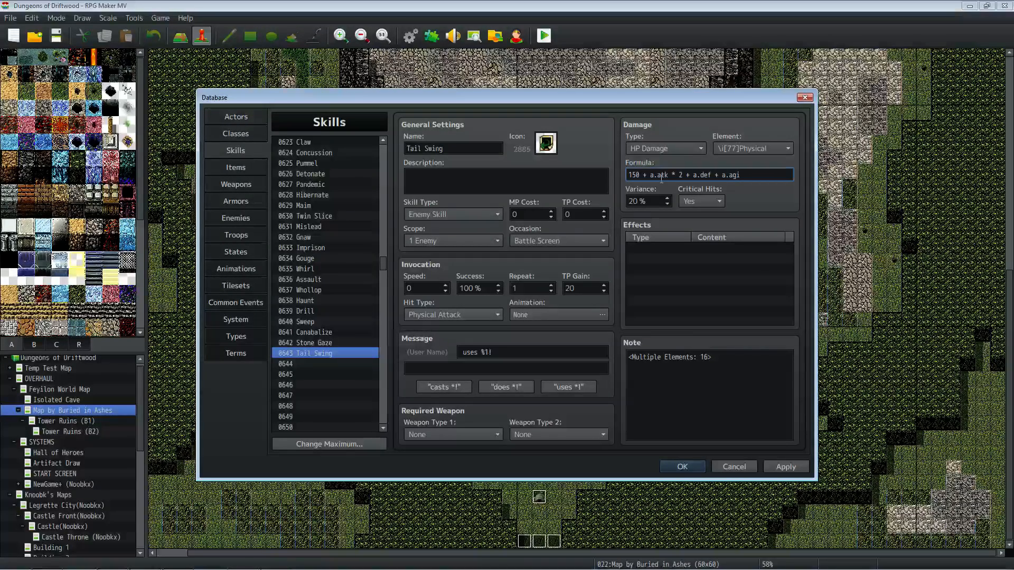
{"action": "left_click_drag", "start_coordinate": [655, 174], "coordinate": [645, 174]}
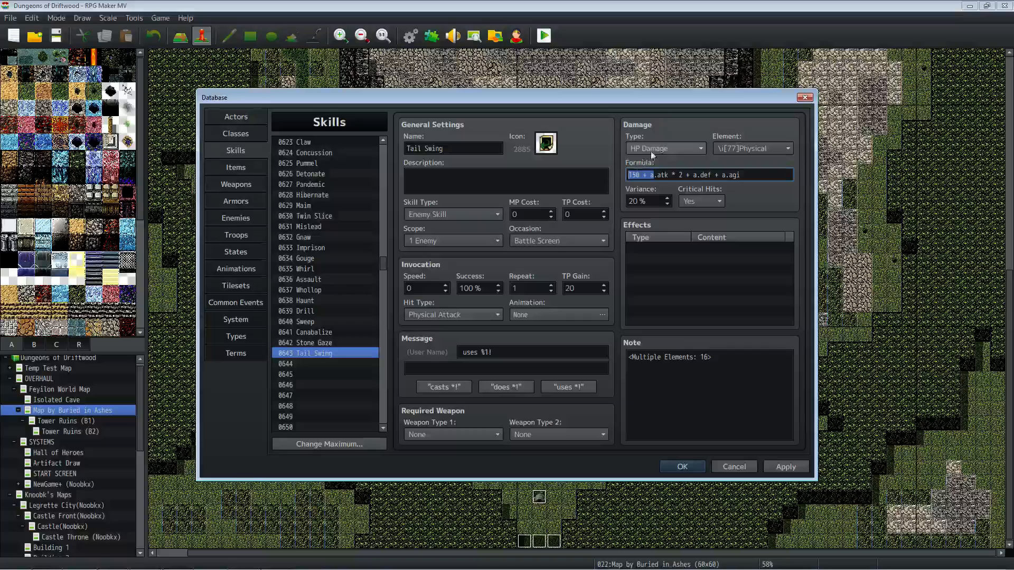
{"action": "left_click", "coordinate": [681, 175]}
{"action": "left_click_drag", "start_coordinate": [687, 175], "coordinate": [646, 175]}
{"action": "left_click", "coordinate": [672, 174]}
{"action": "left_click_drag", "start_coordinate": [719, 175], "coordinate": [695, 175]}
{"action": "left_click", "coordinate": [761, 172]}
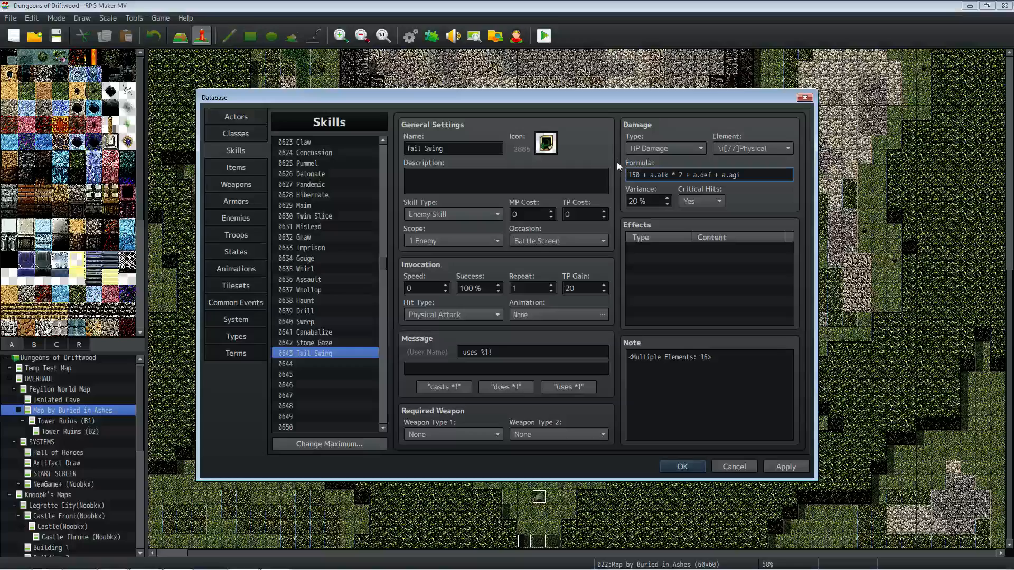
{"action": "double_click", "coordinate": [705, 175]}
{"action": "left_click", "coordinate": [708, 172]}
{"action": "double_click", "coordinate": [734, 175]}
{"action": "left_click", "coordinate": [743, 176]}
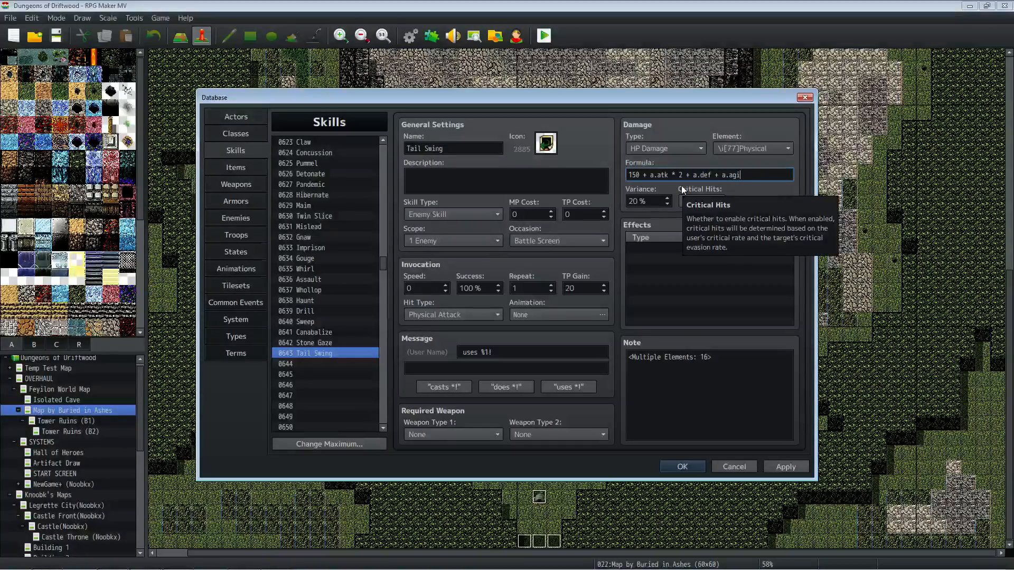
{"action": "type", "text": "- b.def"}
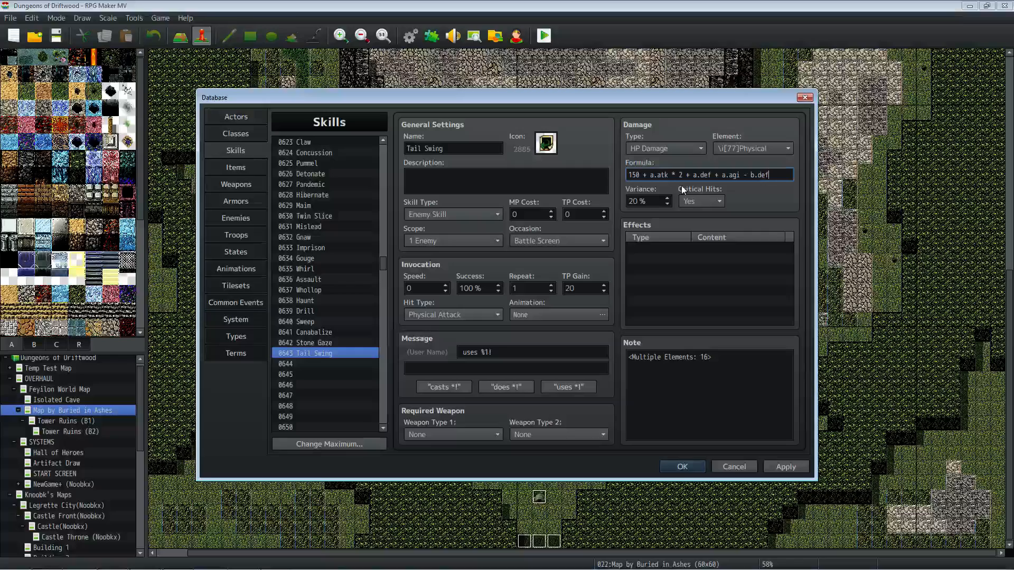
{"action": "key", "text": "BackSpace"}
{"action": "key", "text": "BackSpace"}
{"action": "key", "text": "BackSpace"}
{"action": "key", "text": "BackSpace"}
{"action": "key", "text": "BackSpace"}
{"action": "key", "text": "BackSpace"}
{"action": "key", "text": "BackSpace"}
{"action": "key", "text": "BackSpace"}
Step: Apply the skill edits and add Tail Swing with a rating of 5 to the Medusa enemy's action patterns, under the Always condition
{"action": "left_click", "coordinate": [786, 467]}
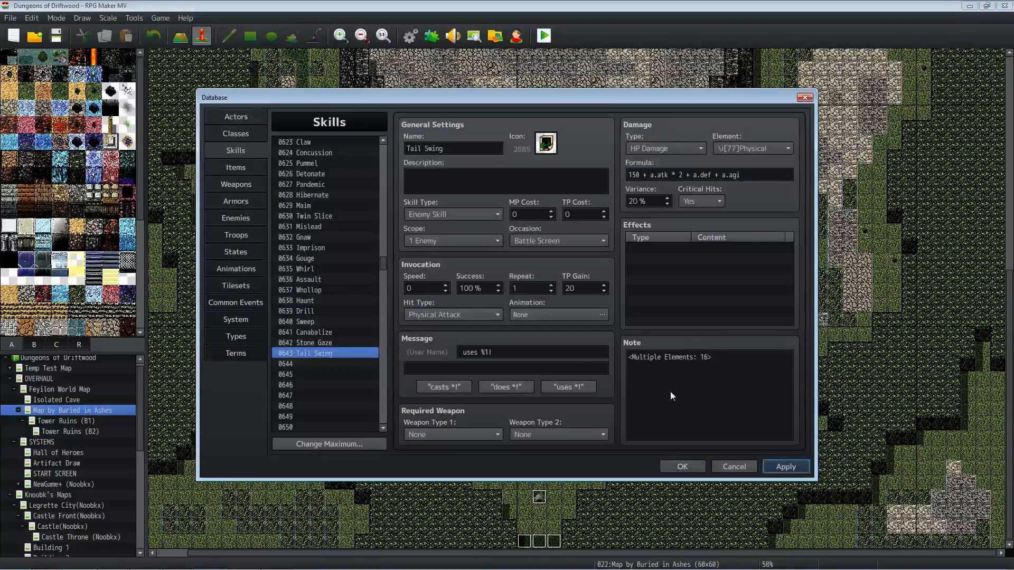
{"action": "left_click", "coordinate": [235, 218]}
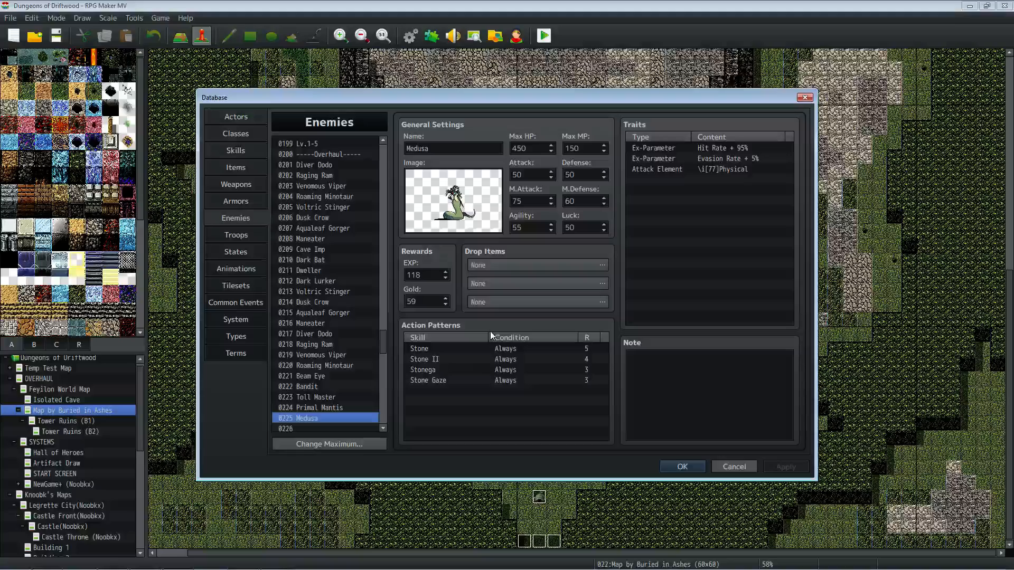
{"action": "left_click", "coordinate": [446, 390]}
{"action": "left_click", "coordinate": [444, 378]}
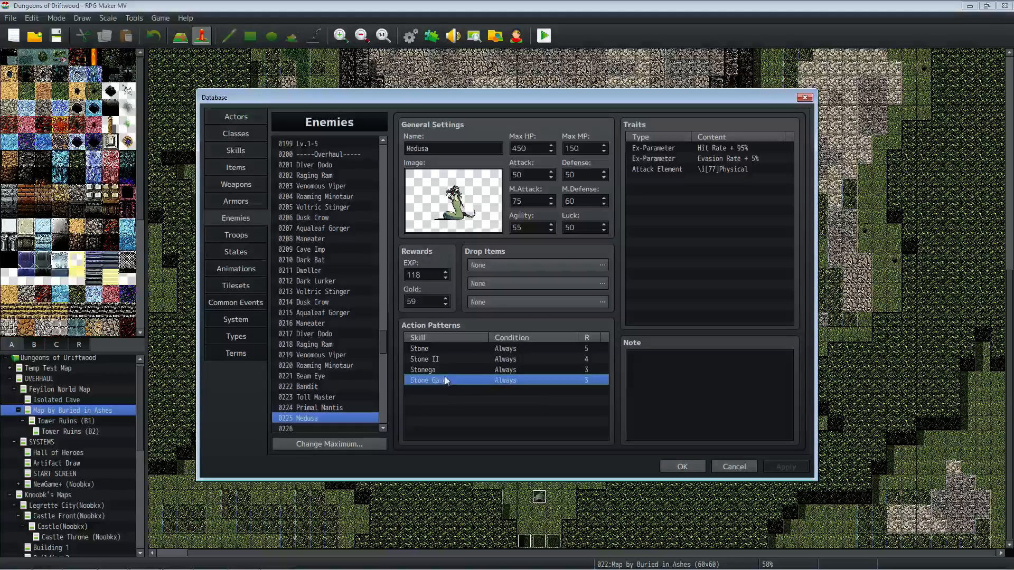
{"action": "left_click", "coordinate": [441, 391]}
{"action": "key", "text": "ctrl+v"}
{"action": "right_click", "coordinate": [442, 390]}
{"action": "left_click", "coordinate": [451, 395]}
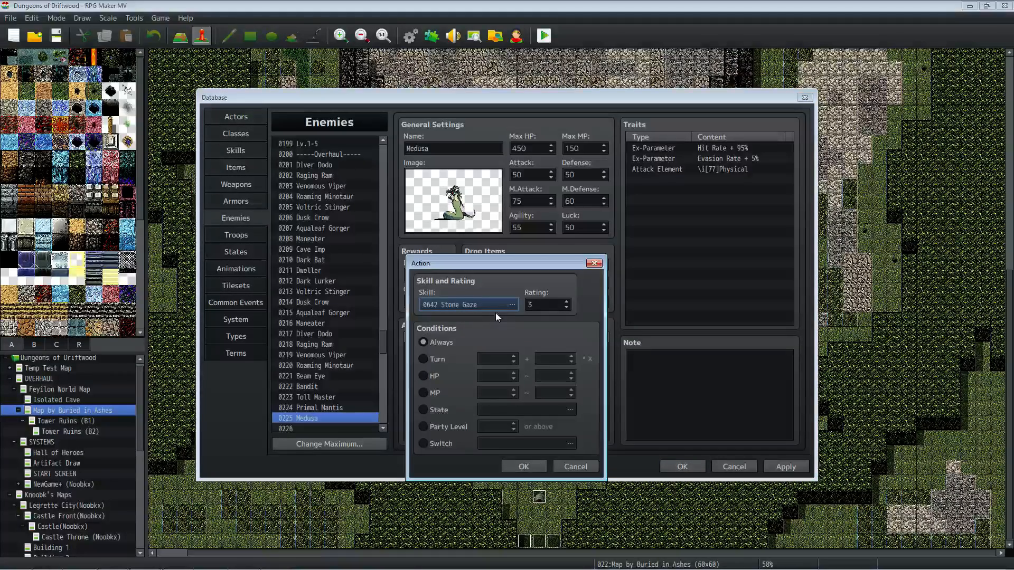
{"action": "left_click", "coordinate": [497, 306]}
{"action": "left_click", "coordinate": [533, 285]}
{"action": "left_click", "coordinate": [539, 489]}
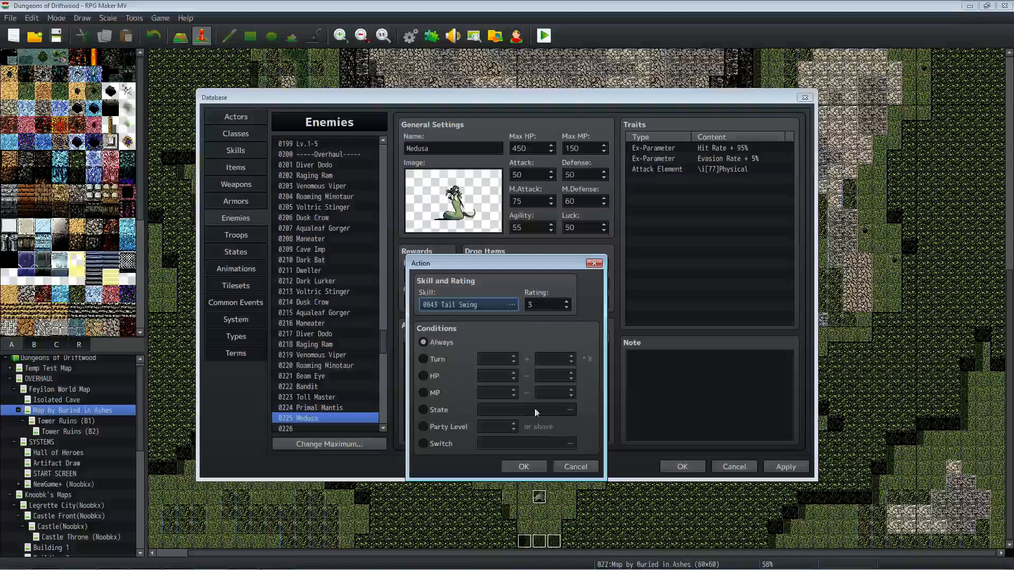
{"action": "scroll", "coordinate": [543, 308], "scroll_direction": "up", "scroll_amount": 2}
{"action": "left_click", "coordinate": [531, 465]}
{"action": "left_click", "coordinate": [451, 357]}
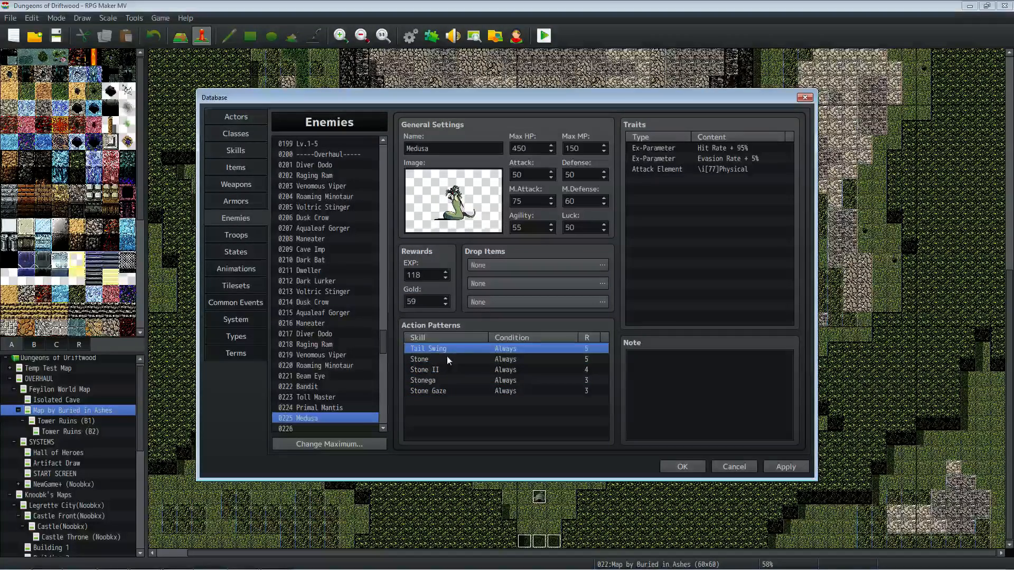
{"action": "left_click", "coordinate": [481, 361]}
{"action": "left_click", "coordinate": [478, 370]}
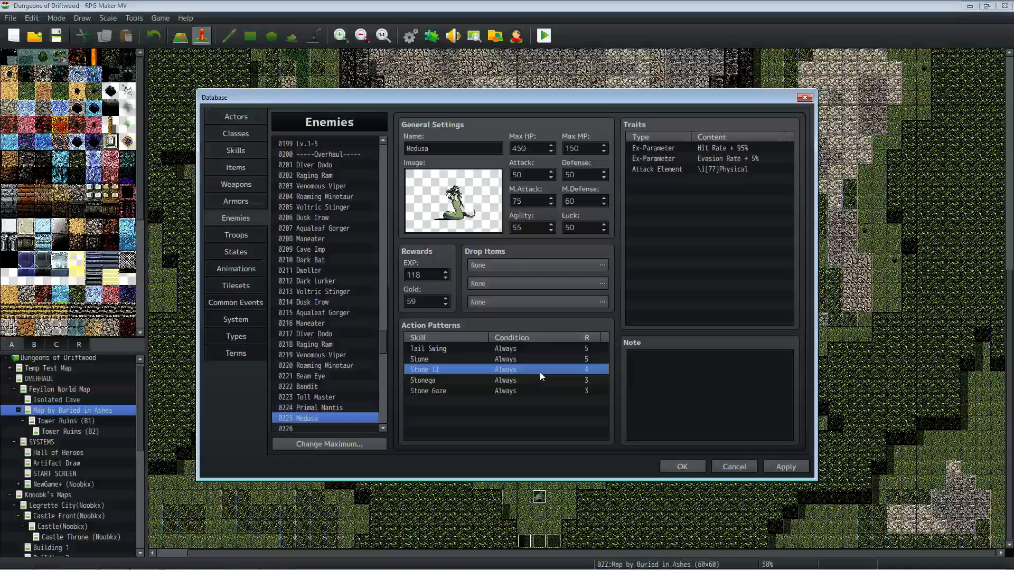
{"action": "left_click", "coordinate": [473, 391]}
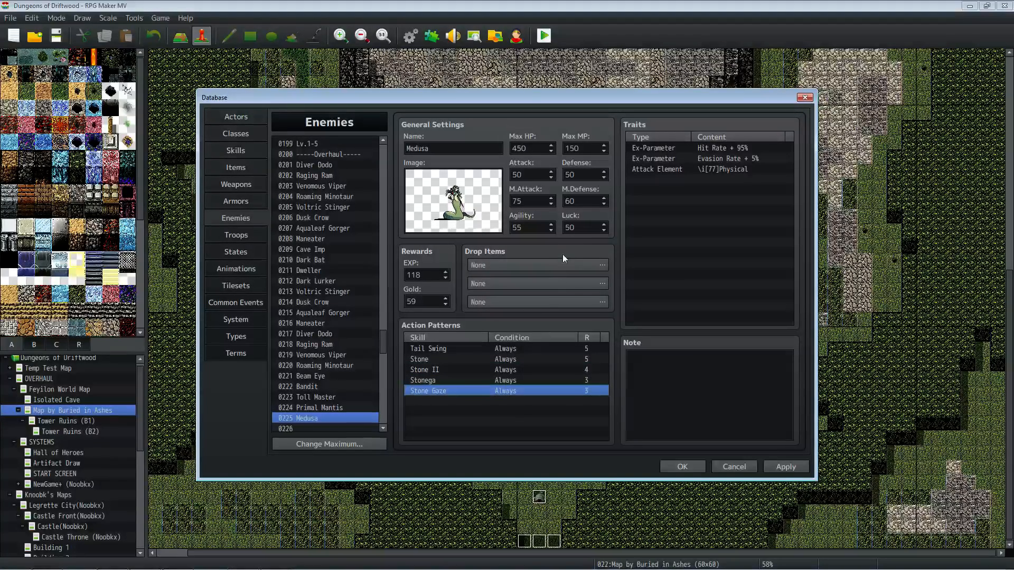
{"action": "left_click", "coordinate": [436, 348]}
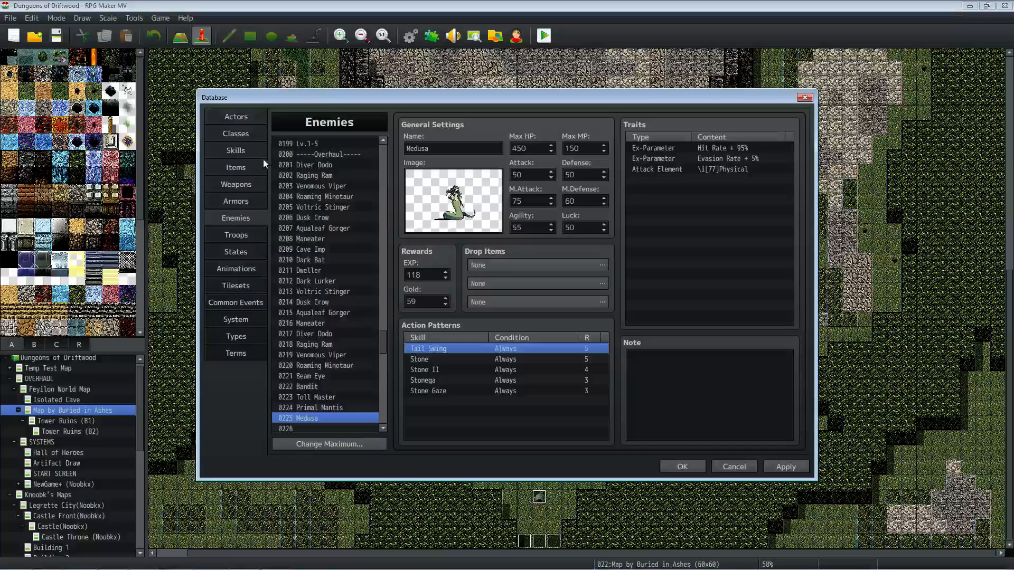
Step: Look through the existing animations for a suitable tail attack effect, checking Absorb, Poison and Blind
{"action": "left_click", "coordinate": [236, 268]}
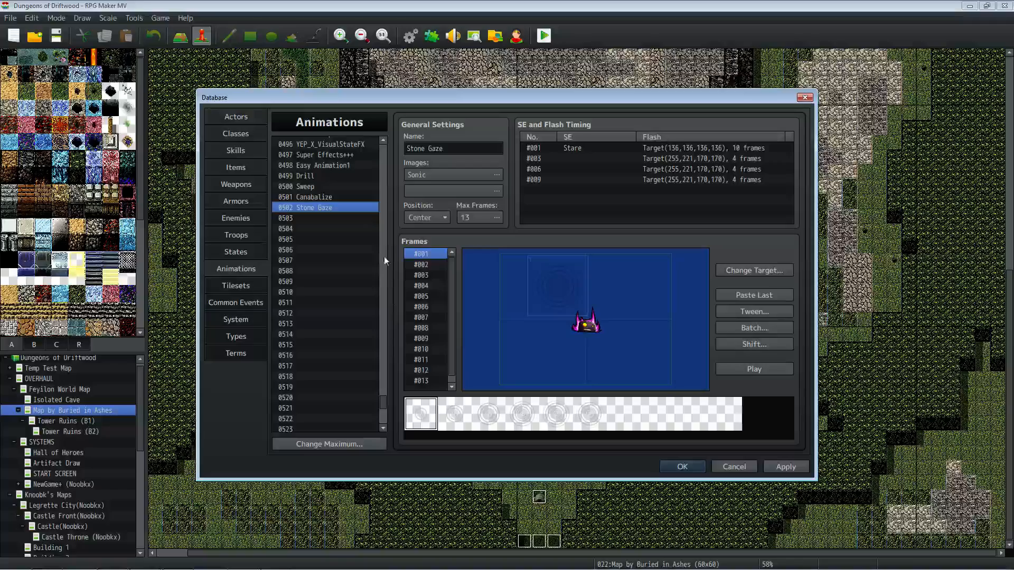
{"action": "left_click_drag", "start_coordinate": [382, 400], "coordinate": [372, 182]}
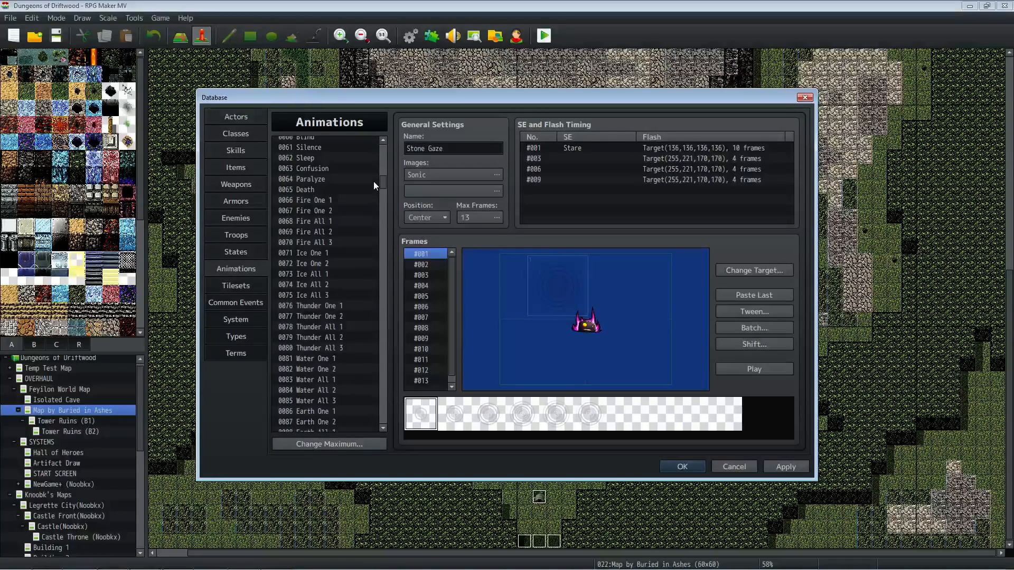
{"action": "left_click", "coordinate": [349, 231]}
{"action": "scroll", "coordinate": [348, 232], "scroll_direction": "up", "scroll_amount": 2}
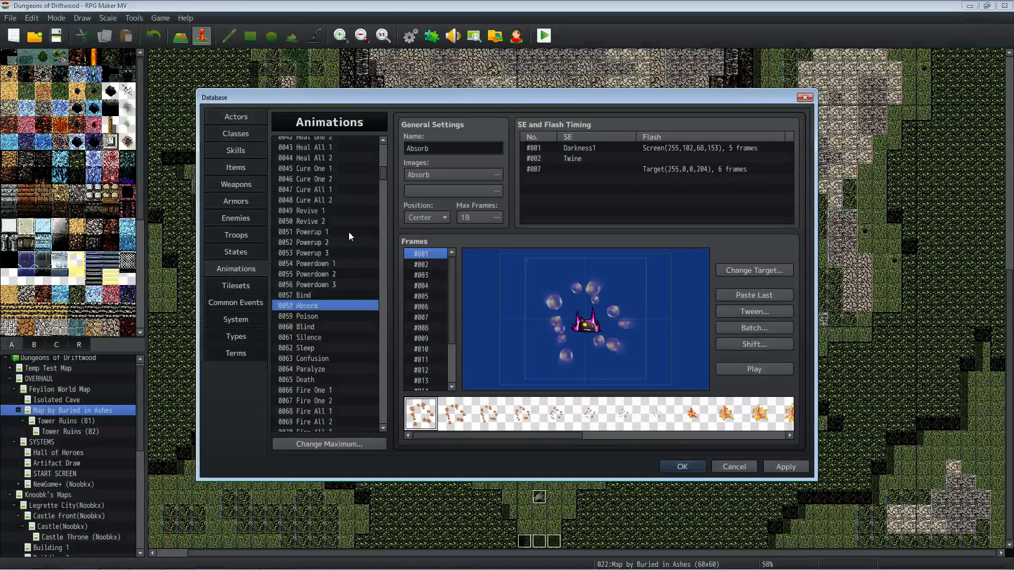
{"action": "left_click", "coordinate": [348, 232]}
{"action": "left_click", "coordinate": [331, 306]}
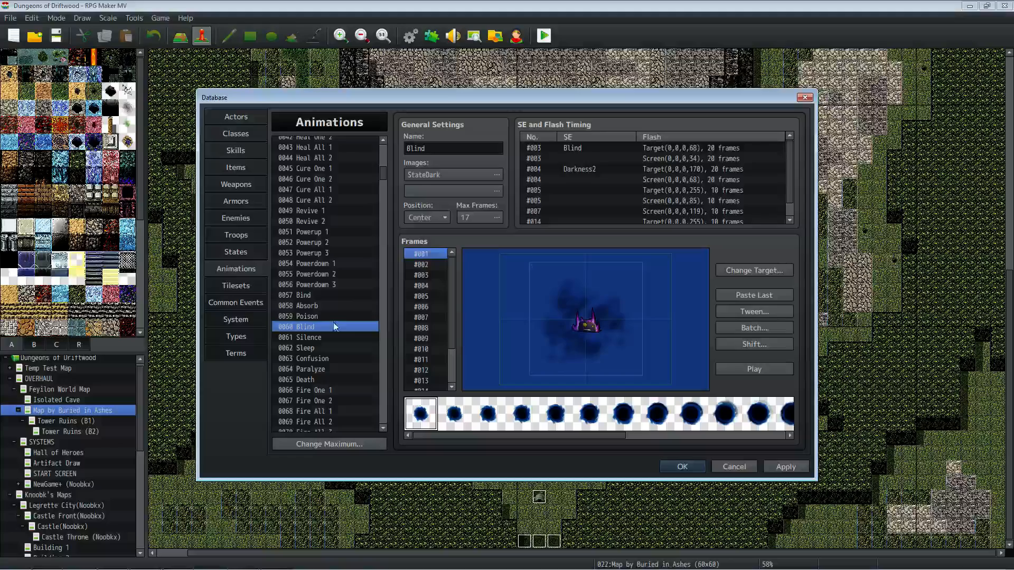
{"action": "left_click", "coordinate": [760, 369]}
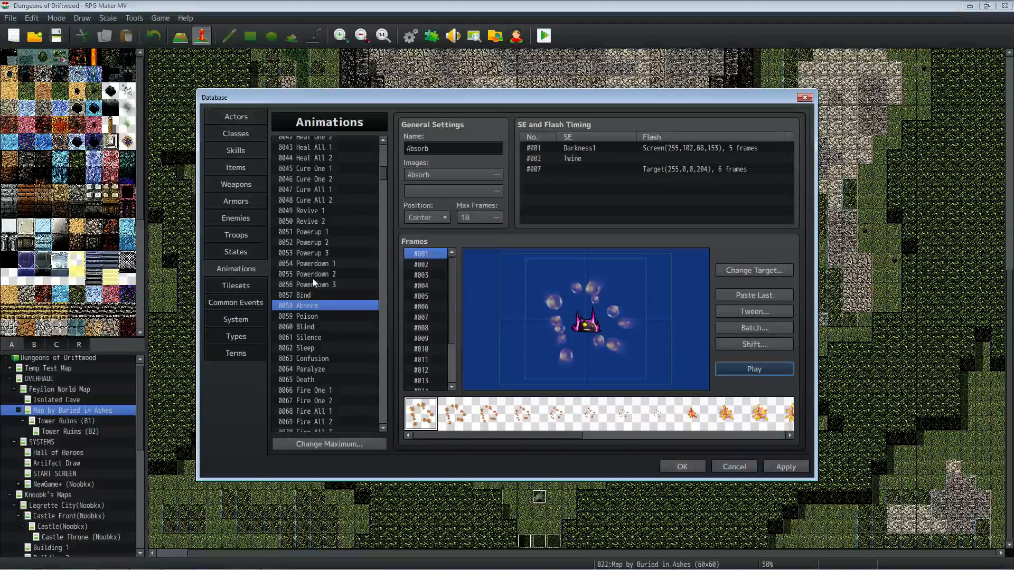
{"action": "left_click", "coordinate": [326, 315]}
{"action": "scroll", "coordinate": [325, 312], "scroll_direction": "down", "scroll_amount": 1}
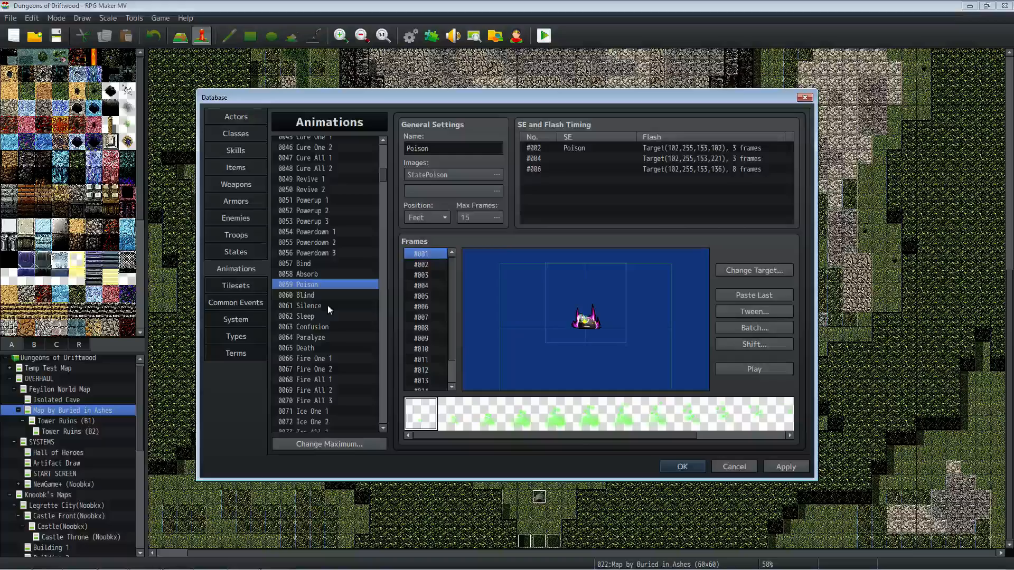
{"action": "left_click", "coordinate": [328, 295]}
{"action": "scroll", "coordinate": [328, 306], "scroll_direction": "down", "scroll_amount": 4}
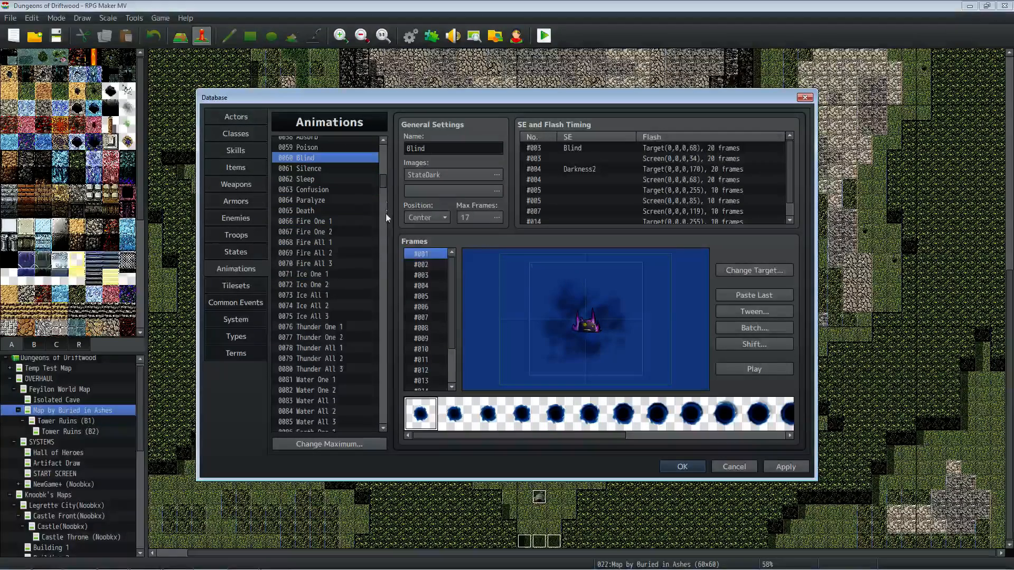
Step: Preview the Sweep animation, copy it into empty slot 0503 and name the copy Tail Swing
{"action": "left_click_drag", "start_coordinate": [386, 175], "coordinate": [386, 164]}
{"action": "left_click", "coordinate": [347, 200]}
{"action": "scroll", "coordinate": [347, 199], "scroll_direction": "up", "scroll_amount": 1}
{"action": "left_click", "coordinate": [345, 201]}
{"action": "left_click", "coordinate": [767, 368]}
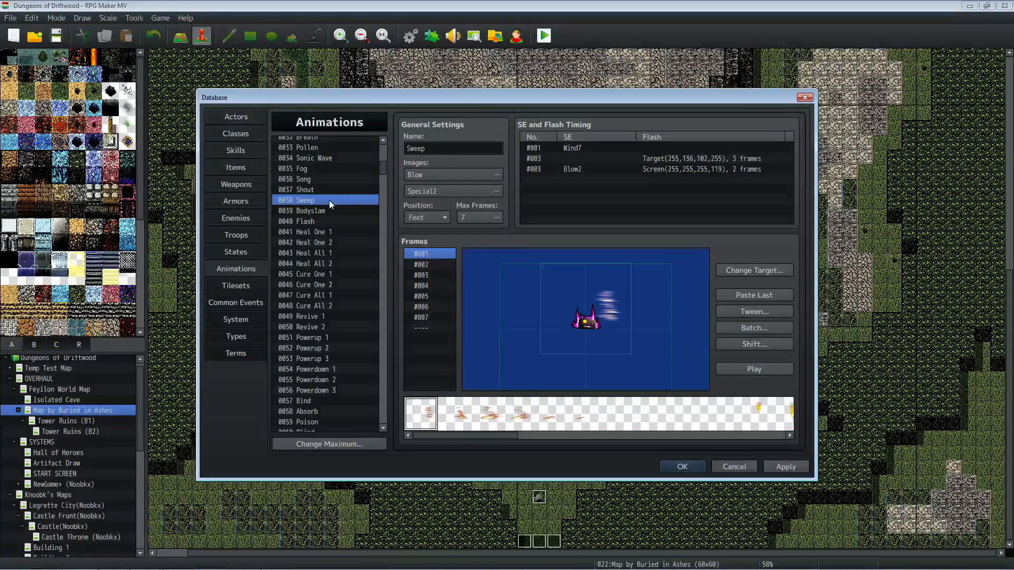
{"action": "left_click_drag", "start_coordinate": [384, 164], "coordinate": [388, 396]}
{"action": "left_click", "coordinate": [318, 284]}
{"action": "key", "text": "ctrl+v"}
{"action": "double_click", "coordinate": [443, 149]}
{"action": "type", "text": "Tail Swing"}
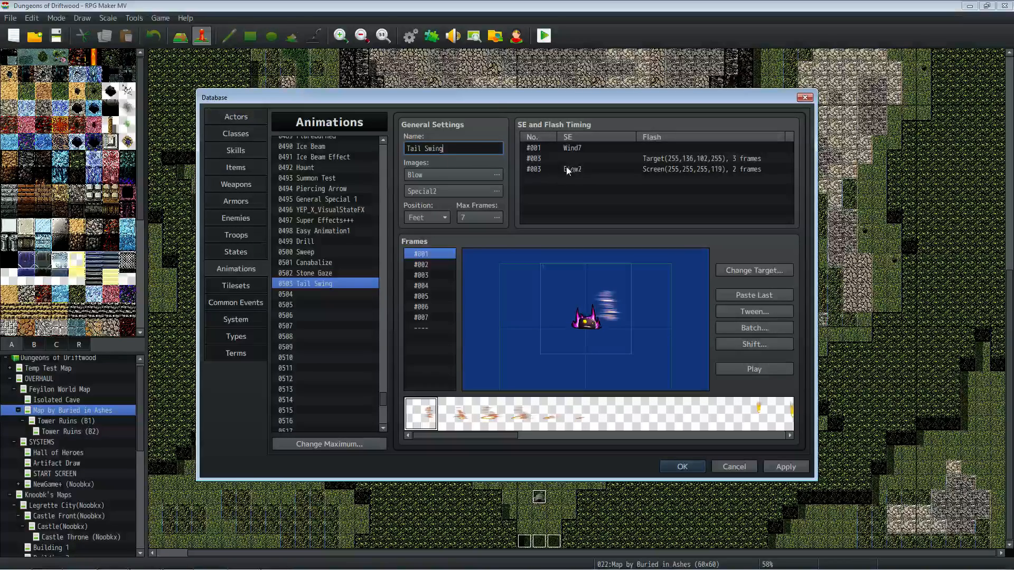
Step: Adjust the pitch of the Wind7 sound effect on frame 1, auditioning Wind3, Wind5, Wind6 and Wind8 for comparison
{"action": "right_click", "coordinate": [578, 151]}
{"action": "left_click", "coordinate": [599, 157]}
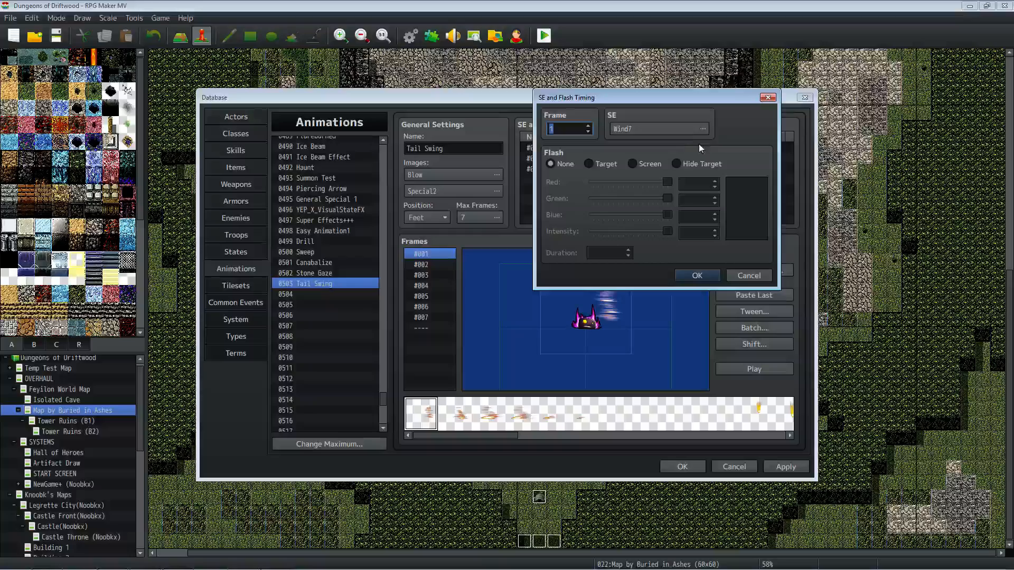
{"action": "double_click", "coordinate": [641, 128]}
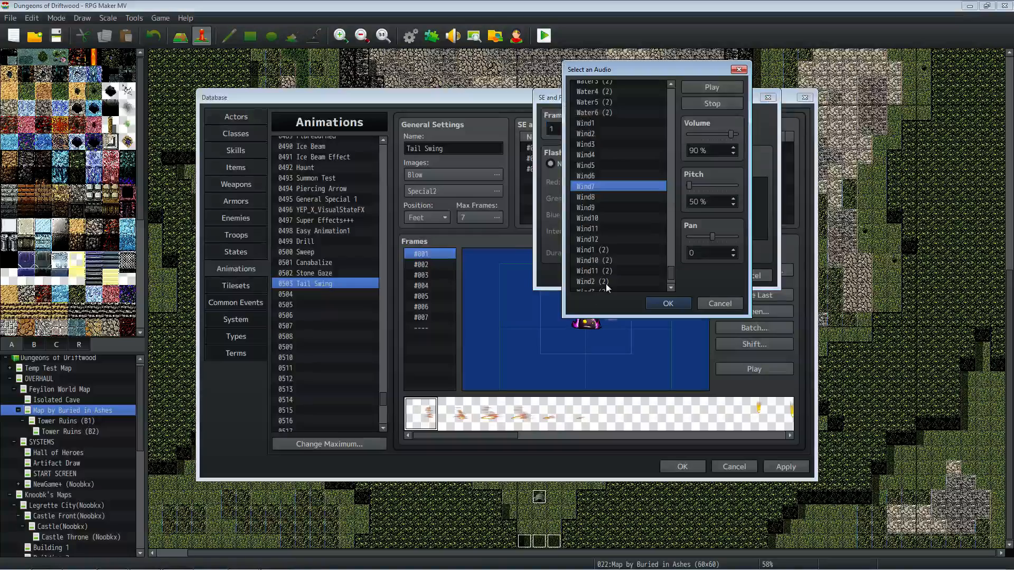
{"action": "left_click", "coordinate": [606, 176]}
{"action": "left_click_drag", "start_coordinate": [711, 186], "coordinate": [726, 186]}
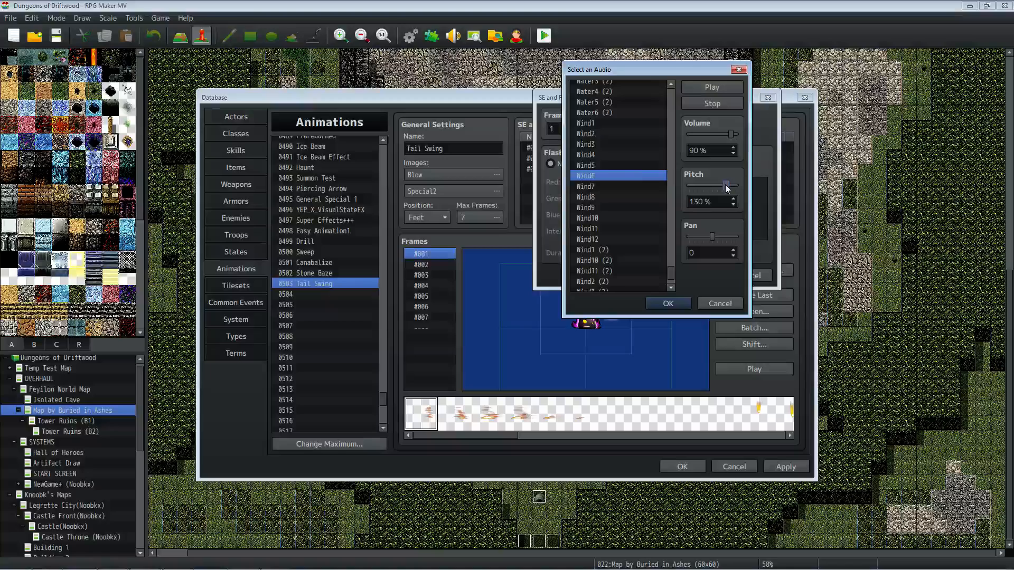
{"action": "left_click", "coordinate": [611, 165]}
{"action": "left_click", "coordinate": [616, 144]}
{"action": "left_click", "coordinate": [614, 186]}
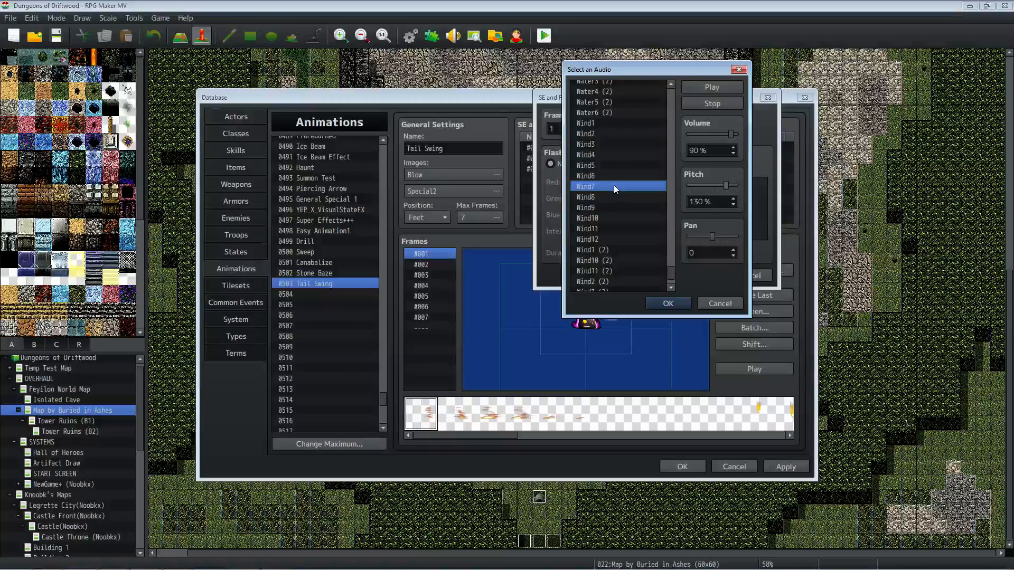
{"action": "left_click", "coordinate": [615, 196]}
{"action": "left_click_drag", "start_coordinate": [722, 187], "coordinate": [701, 186]}
{"action": "left_click", "coordinate": [602, 186]}
{"action": "left_click", "coordinate": [701, 87]}
{"action": "left_click", "coordinate": [668, 303]}
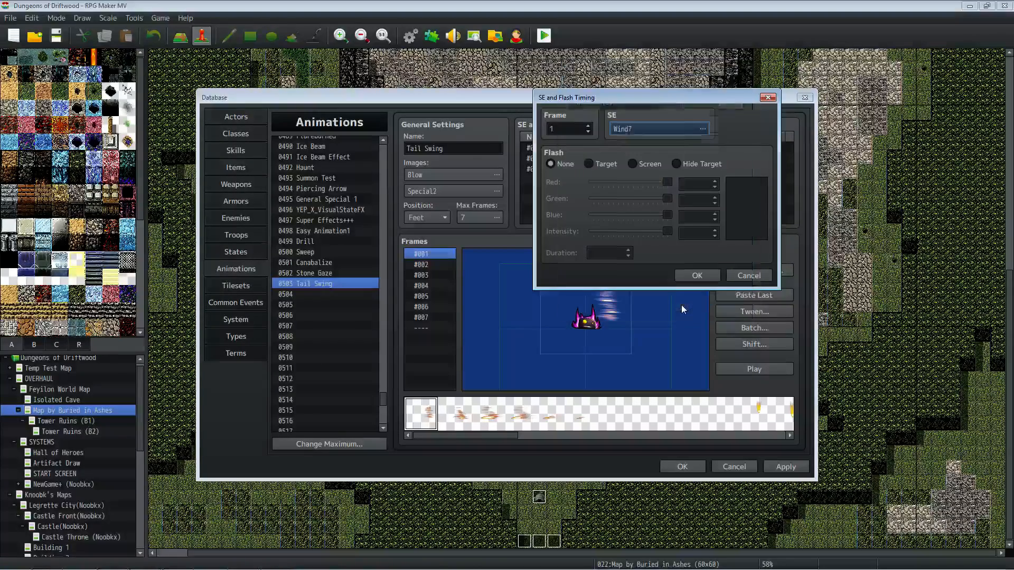
{"action": "left_click", "coordinate": [696, 275]}
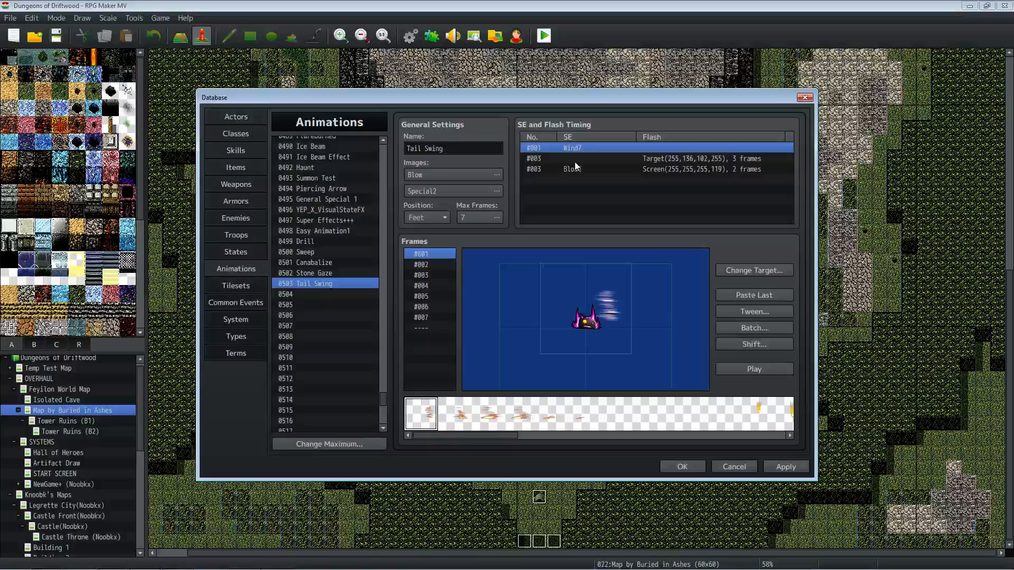
Step: Recolour the frame 3 target flash to red 170, green 136, blue 136 with intensity 221
{"action": "left_click", "coordinate": [576, 158]}
{"action": "right_click", "coordinate": [601, 160]}
{"action": "left_click", "coordinate": [562, 161]}
{"action": "left_click", "coordinate": [570, 170]}
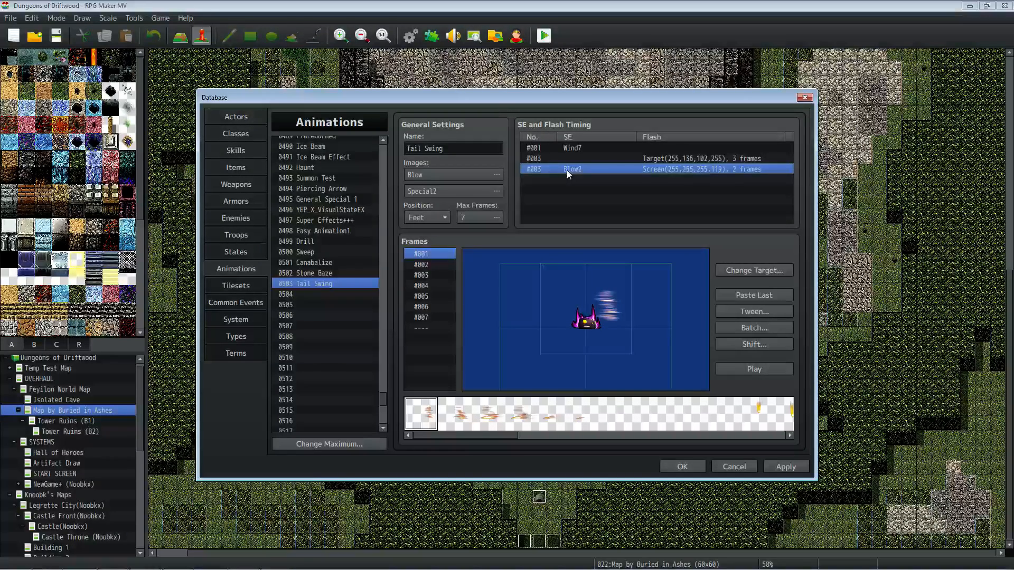
{"action": "left_click", "coordinate": [597, 159]}
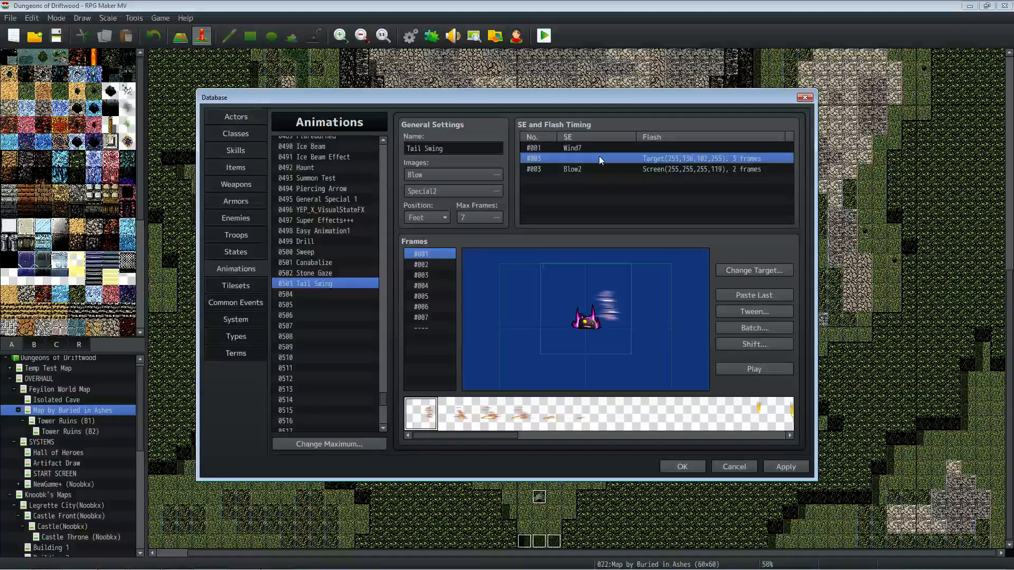
{"action": "right_click", "coordinate": [597, 159]}
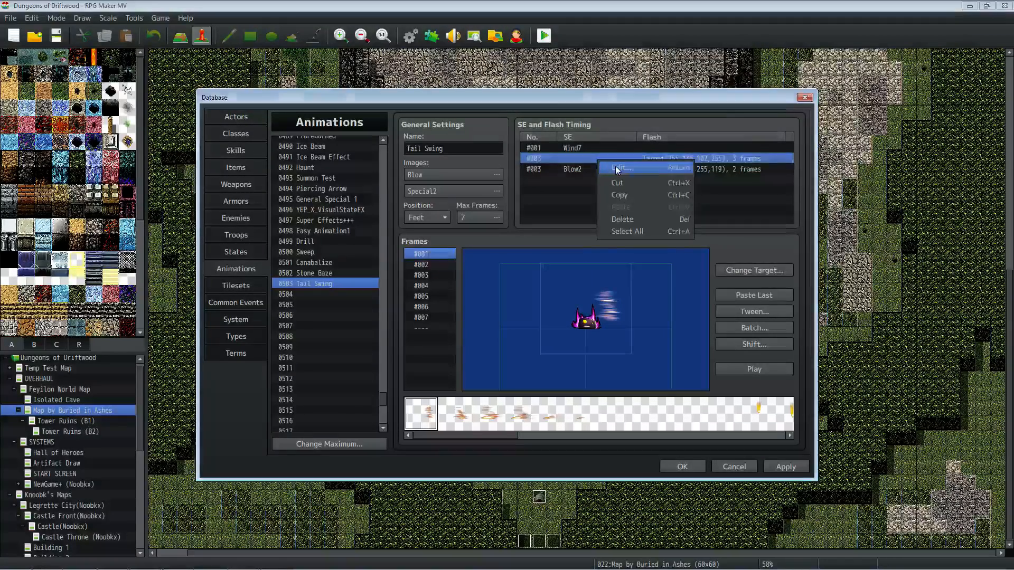
{"action": "left_click", "coordinate": [633, 168]}
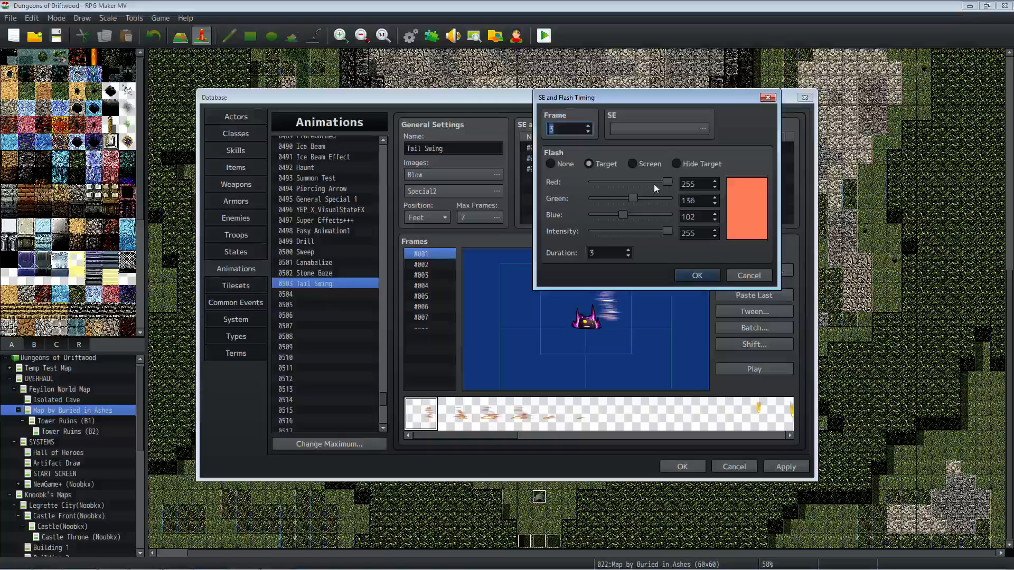
{"action": "left_click_drag", "start_coordinate": [667, 182], "coordinate": [657, 232]}
{"action": "left_click", "coordinate": [694, 276]}
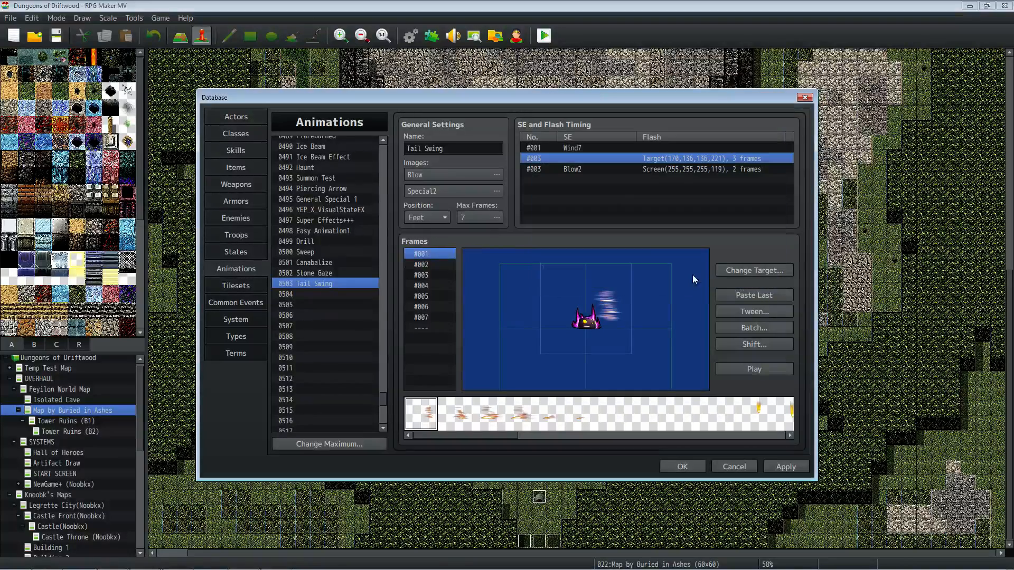
Step: Replace the Blow2 sound effect on frame 3 with Blow8 at 60% pitch, trying Blow5 first, and preview the animation
{"action": "double_click", "coordinate": [569, 169]}
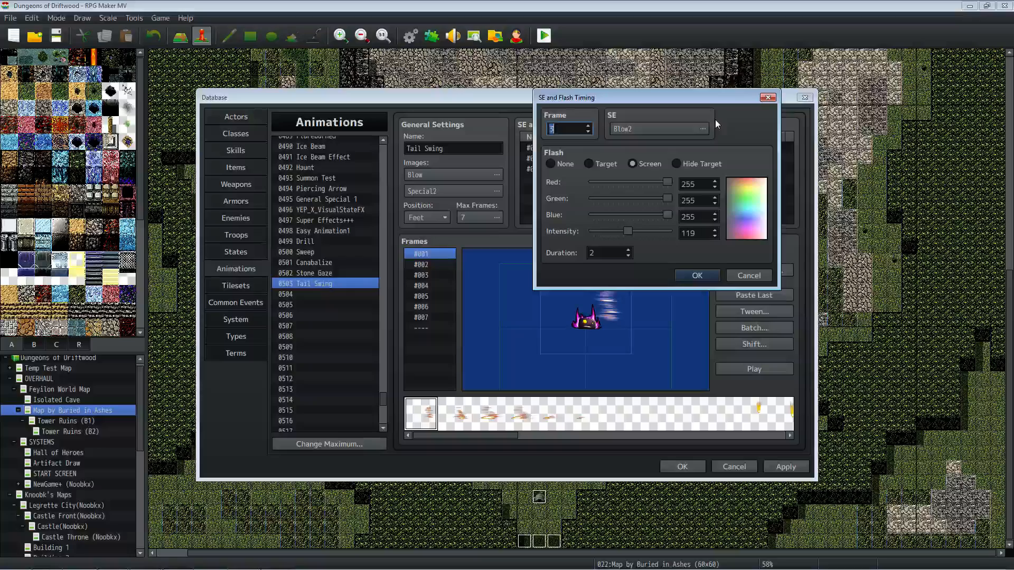
{"action": "left_click", "coordinate": [674, 129]}
{"action": "left_click", "coordinate": [609, 198]}
{"action": "left_click", "coordinate": [613, 239]}
{"action": "left_click", "coordinate": [616, 196]}
{"action": "left_click", "coordinate": [615, 217]}
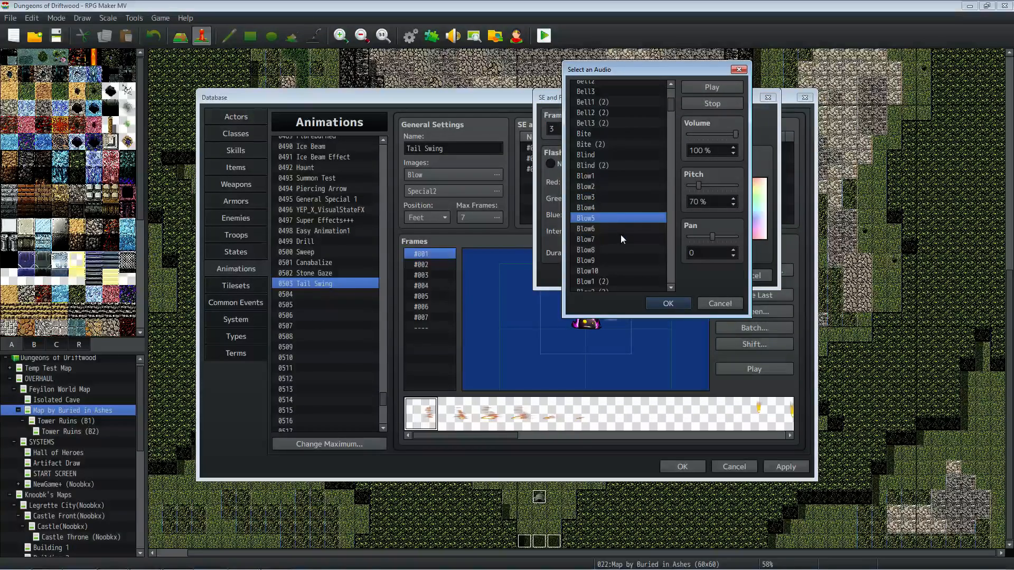
{"action": "left_click", "coordinate": [722, 186]}
{"action": "left_click_drag", "start_coordinate": [688, 186], "coordinate": [695, 188]}
{"action": "left_click", "coordinate": [711, 87]}
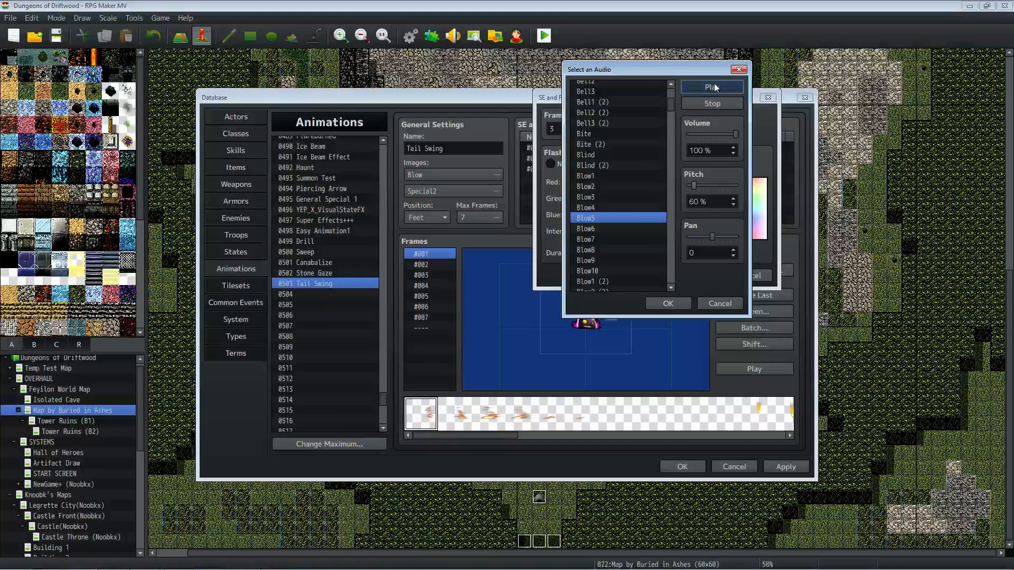
{"action": "left_click", "coordinate": [642, 248]}
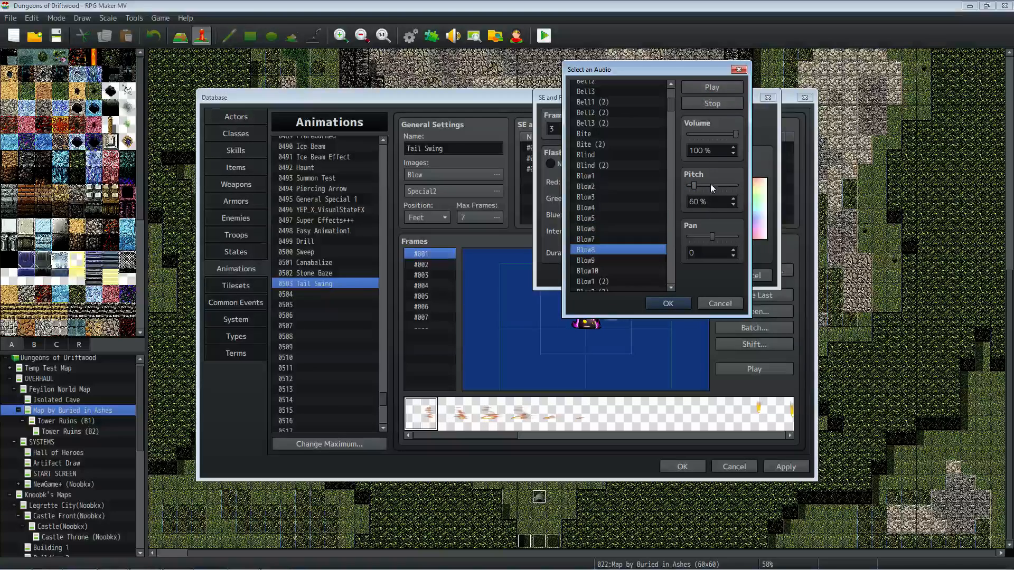
{"action": "left_click", "coordinate": [668, 303]}
{"action": "left_click", "coordinate": [689, 272]}
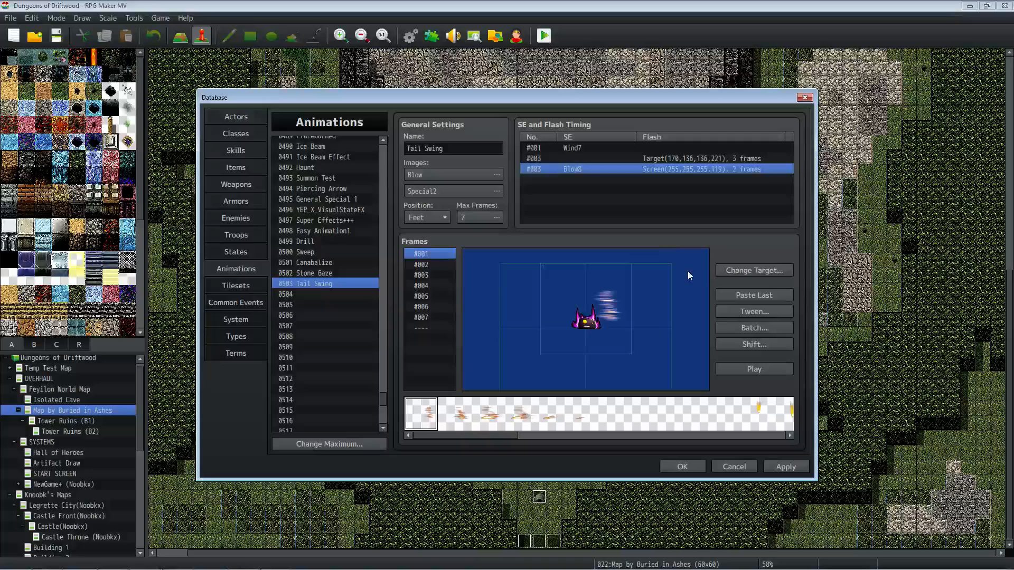
{"action": "left_click", "coordinate": [755, 370]}
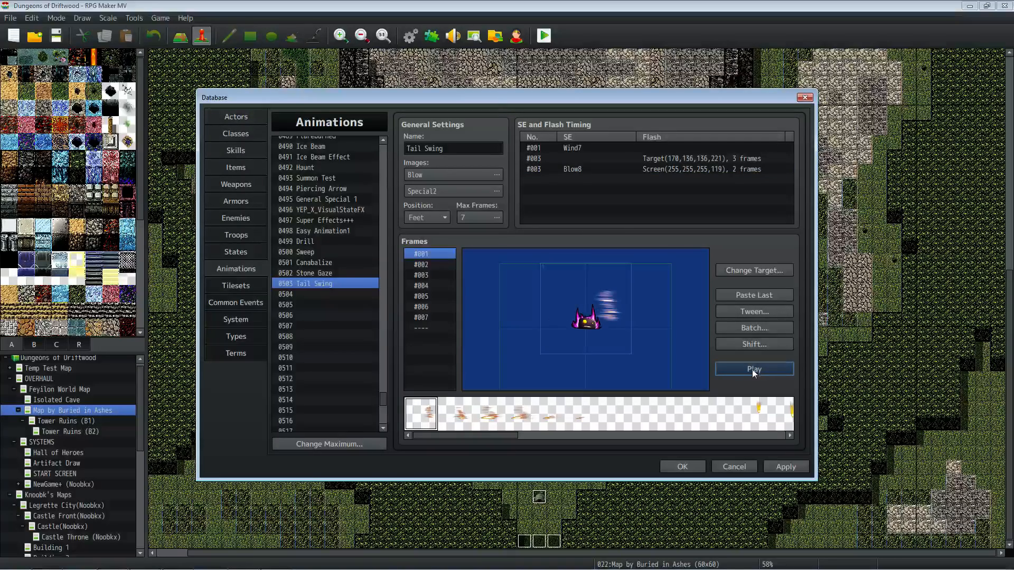
Step: Move the Blow8 sound and screen flash timing to frame 2 and preview the animation several times
{"action": "right_click", "coordinate": [597, 170]}
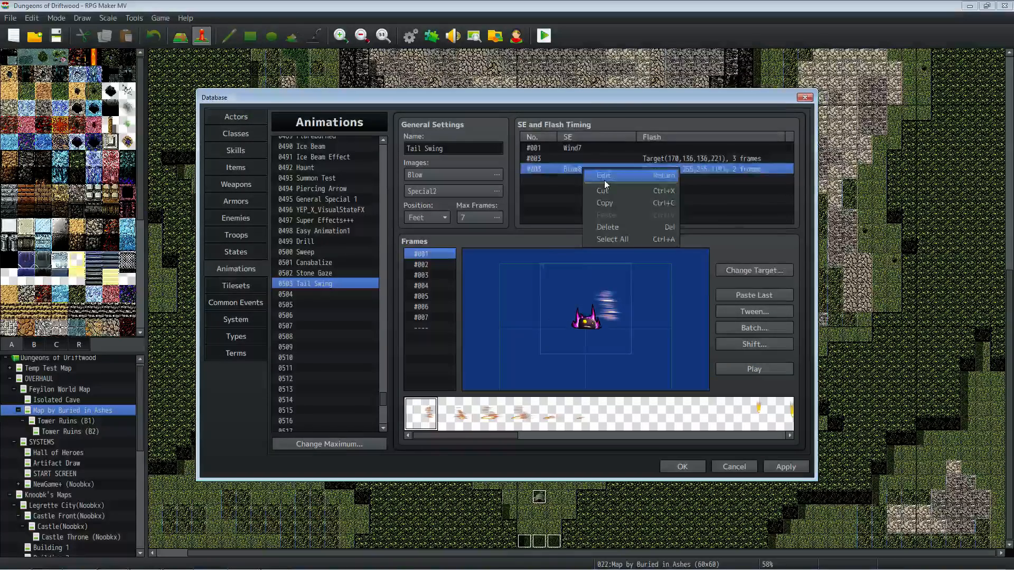
{"action": "left_click", "coordinate": [604, 179]}
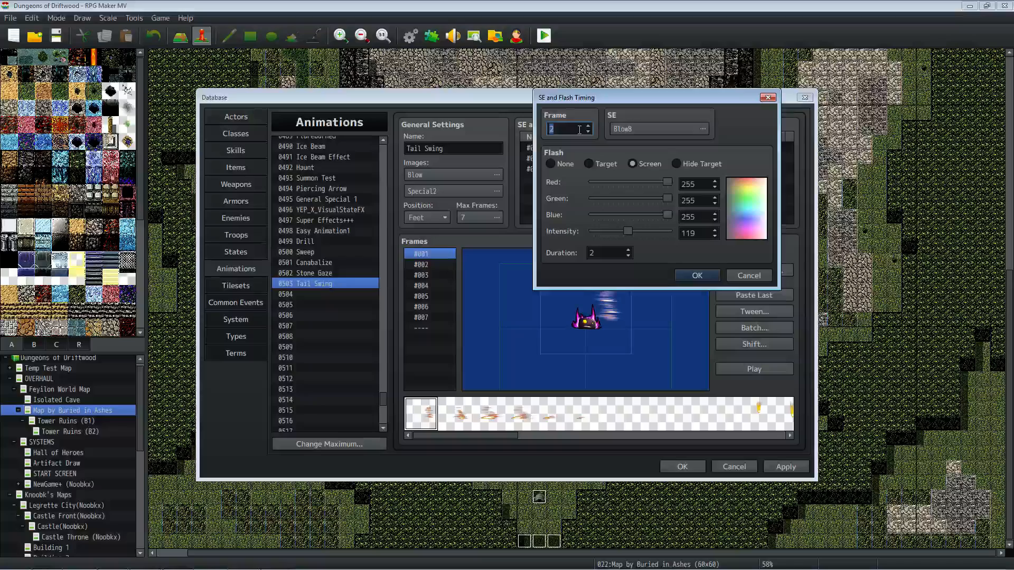
{"action": "type", "text": "2"}
{"action": "left_click", "coordinate": [681, 279]}
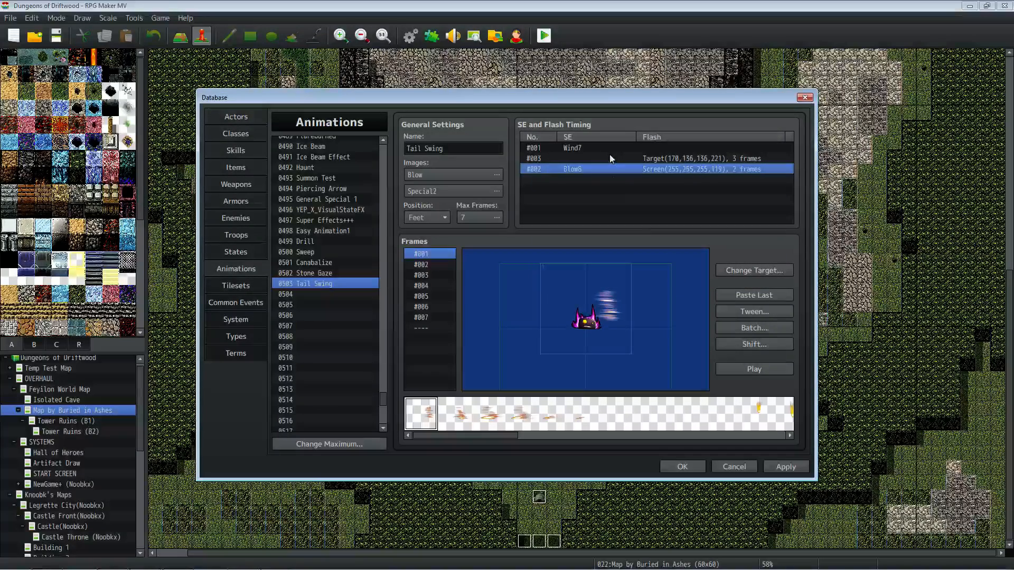
{"action": "left_click", "coordinate": [744, 369]}
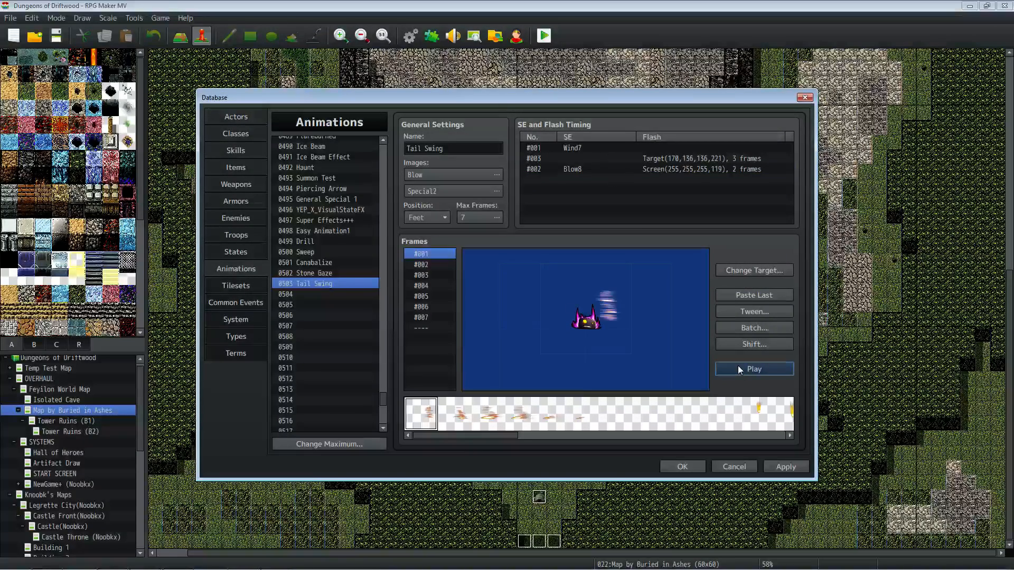
{"action": "left_click", "coordinate": [737, 366]}
{"action": "left_click", "coordinate": [737, 365]}
{"action": "left_click", "coordinate": [737, 365]}
Step: Look through the Blow, Attack, Recovery, Slash and Special sheets for a replacement for the animation's first image
{"action": "double_click", "coordinate": [423, 174]}
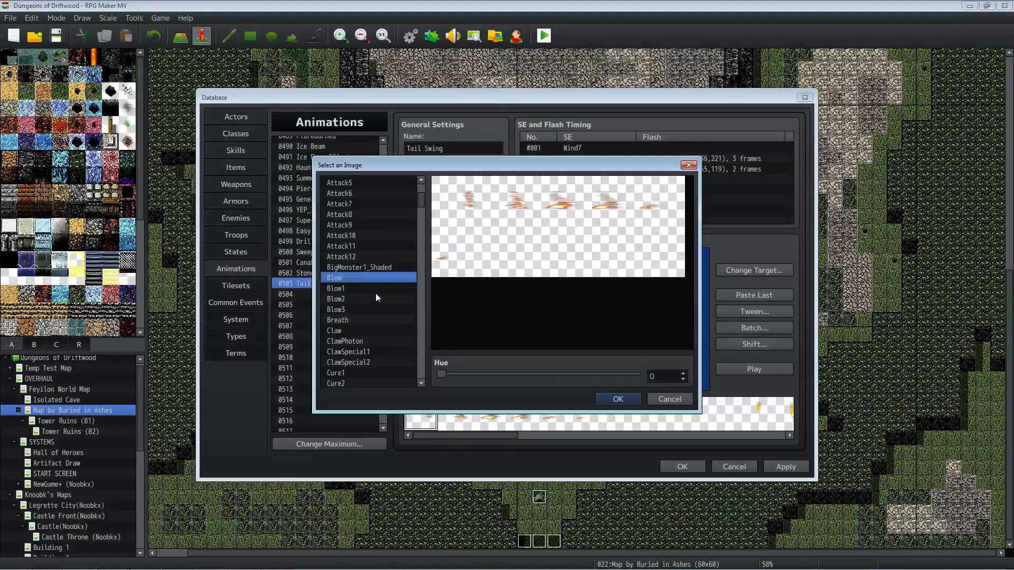
{"action": "left_click", "coordinate": [380, 298]}
{"action": "left_click", "coordinate": [379, 255]}
{"action": "left_click", "coordinate": [384, 206]}
{"action": "left_click", "coordinate": [390, 237]}
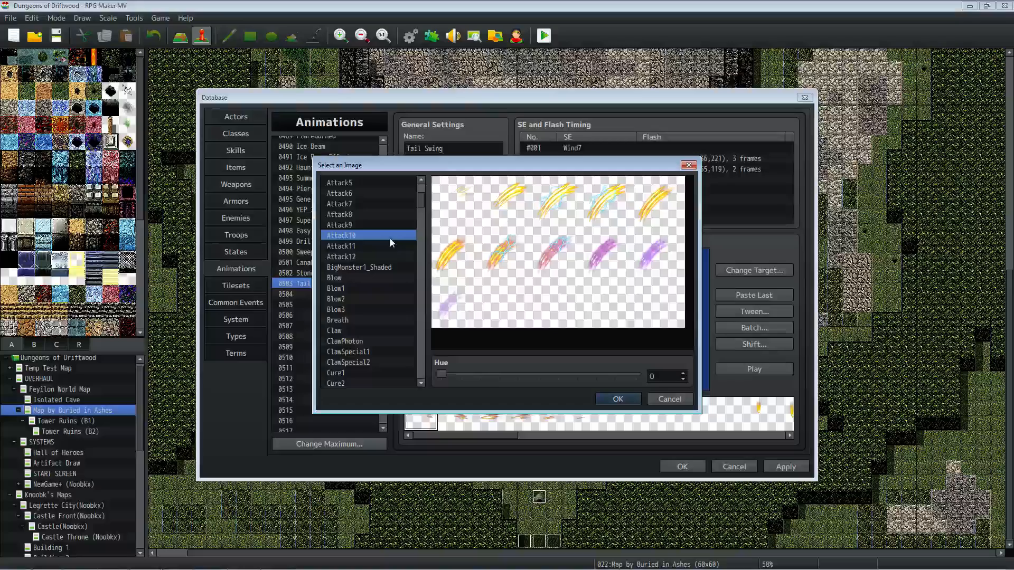
{"action": "left_click", "coordinate": [392, 194]}
{"action": "scroll", "coordinate": [414, 201], "scroll_direction": "up", "scroll_amount": 2}
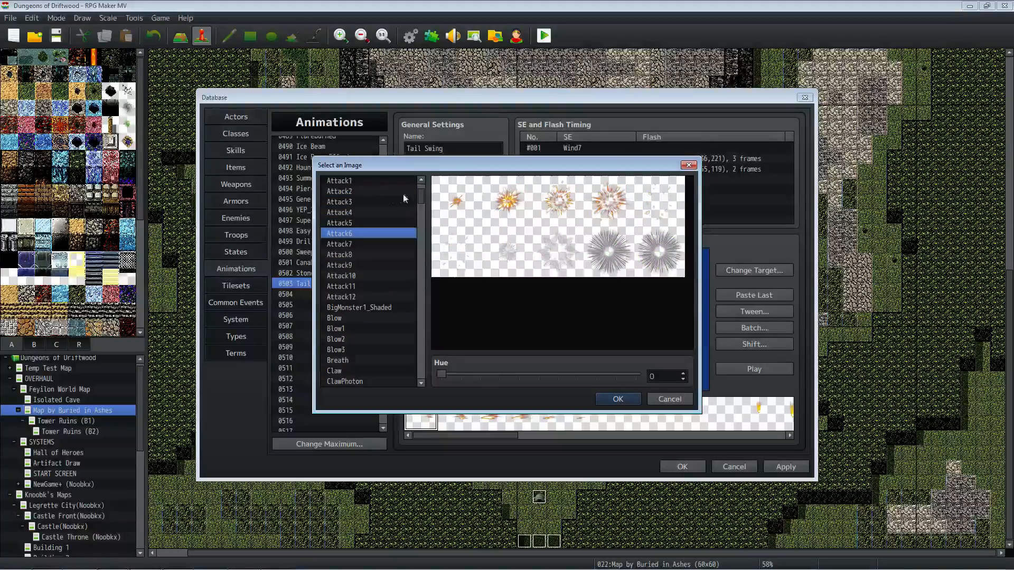
{"action": "left_click", "coordinate": [406, 193]}
{"action": "left_click_drag", "start_coordinate": [424, 199], "coordinate": [420, 290]}
{"action": "left_click", "coordinate": [378, 273]}
{"action": "left_click", "coordinate": [377, 228]}
{"action": "left_click", "coordinate": [380, 285]}
{"action": "scroll", "coordinate": [380, 294], "scroll_direction": "down", "scroll_amount": 2}
{"action": "left_click", "coordinate": [379, 280]}
{"action": "scroll", "coordinate": [379, 297], "scroll_direction": "down", "scroll_amount": 3}
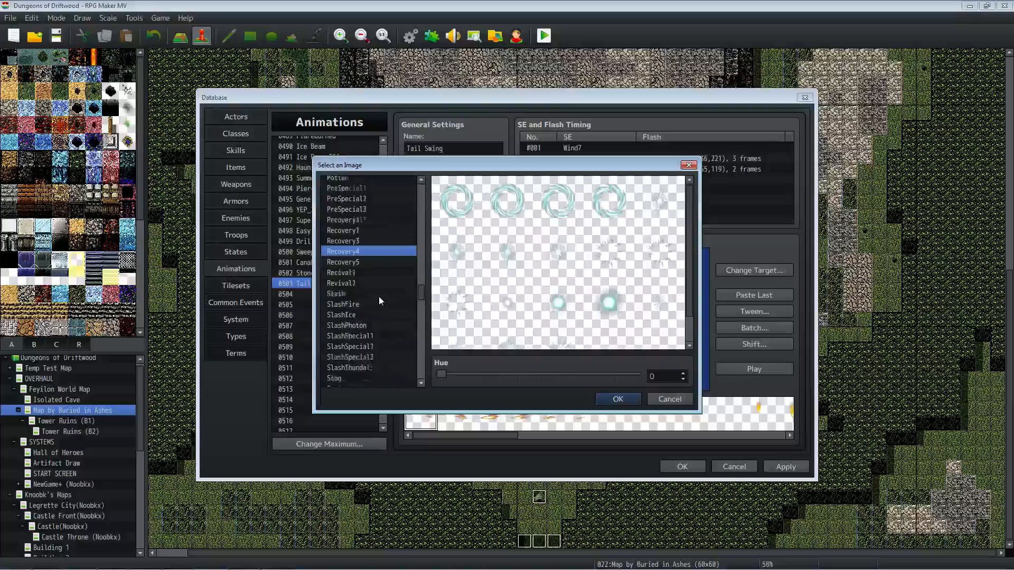
{"action": "left_click", "coordinate": [378, 294]}
{"action": "left_click", "coordinate": [373, 315]}
{"action": "scroll", "coordinate": [373, 315], "scroll_direction": "down", "scroll_amount": 5}
{"action": "left_click", "coordinate": [372, 293]}
{"action": "scroll", "coordinate": [373, 294], "scroll_direction": "down", "scroll_amount": 4}
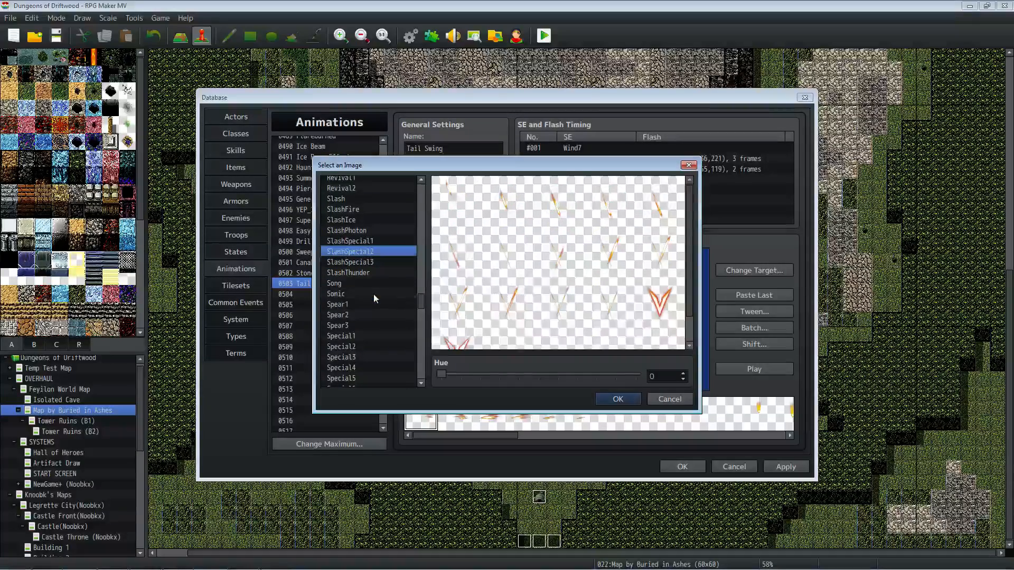
{"action": "left_click", "coordinate": [373, 293]}
{"action": "scroll", "coordinate": [373, 292], "scroll_direction": "down", "scroll_amount": 4}
{"action": "left_click", "coordinate": [372, 293]}
{"action": "scroll", "coordinate": [374, 291], "scroll_direction": "down", "scroll_amount": 5}
{"action": "left_click", "coordinate": [374, 291]}
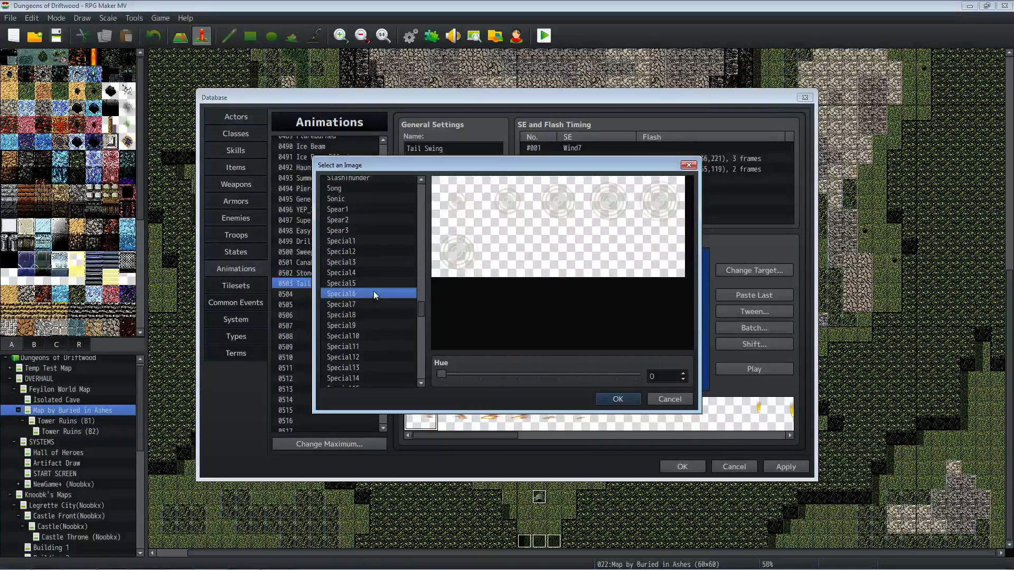
Step: Set the animation's first image to Special1 and preview the result
{"action": "left_click", "coordinate": [375, 280]}
{"action": "left_click", "coordinate": [375, 259]}
{"action": "left_click", "coordinate": [380, 250]}
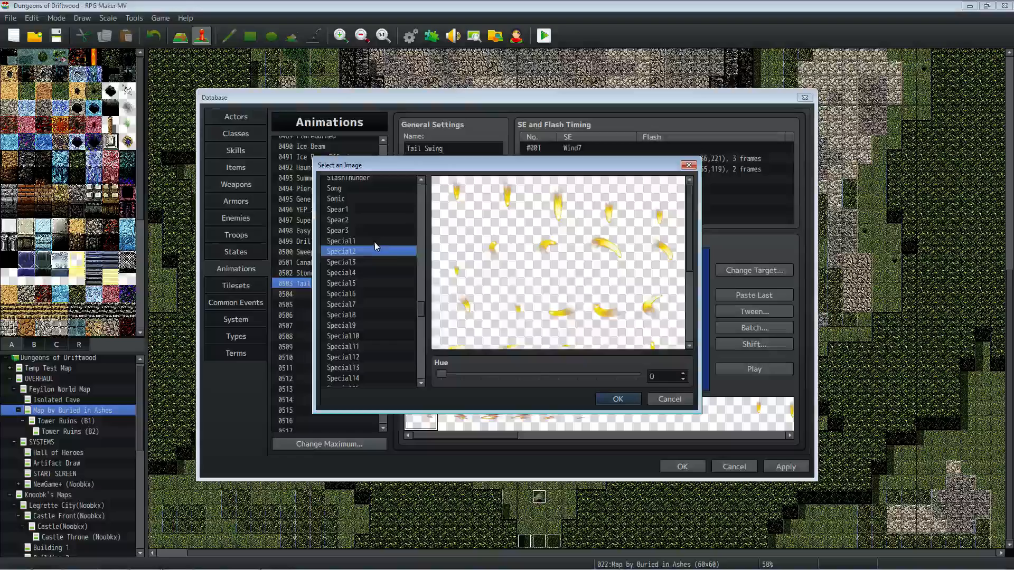
{"action": "left_click", "coordinate": [618, 398]}
{"action": "left_click", "coordinate": [753, 369]}
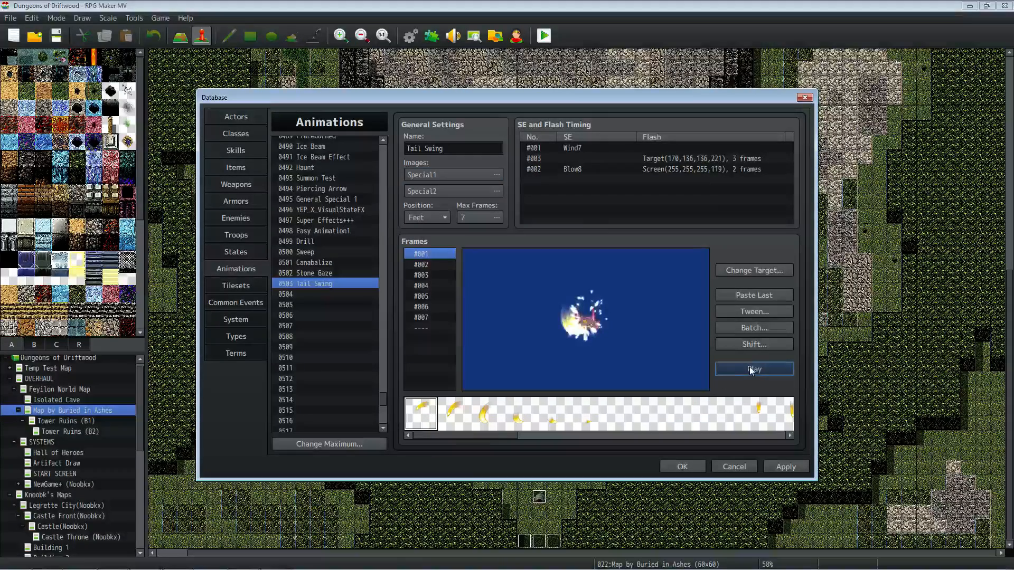
{"action": "left_click", "coordinate": [750, 369]}
{"action": "left_click", "coordinate": [750, 369]}
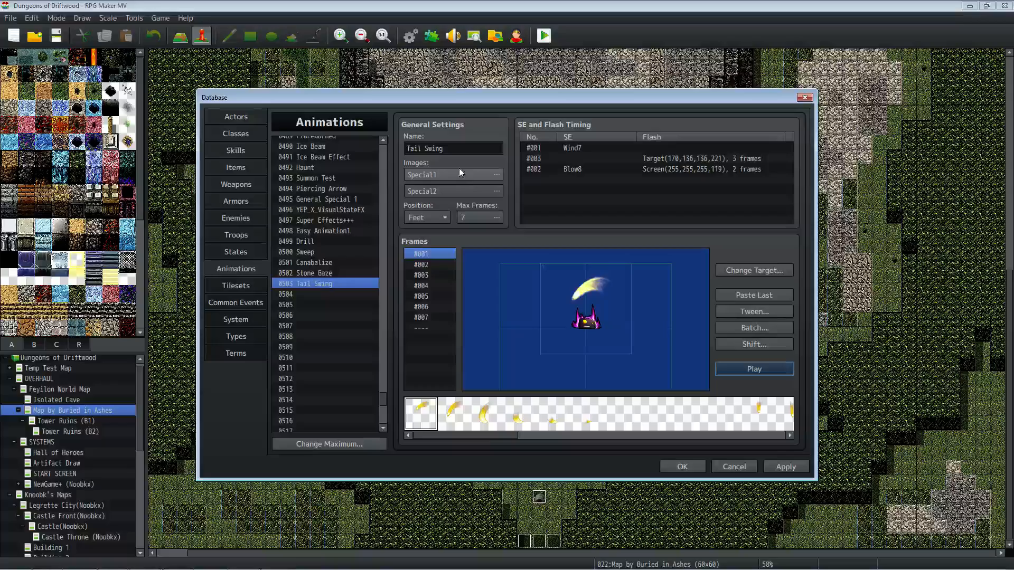
Step: Inspect the second image, Special2, shift its hue to 247 and preview the animation
{"action": "left_click", "coordinate": [497, 191]}
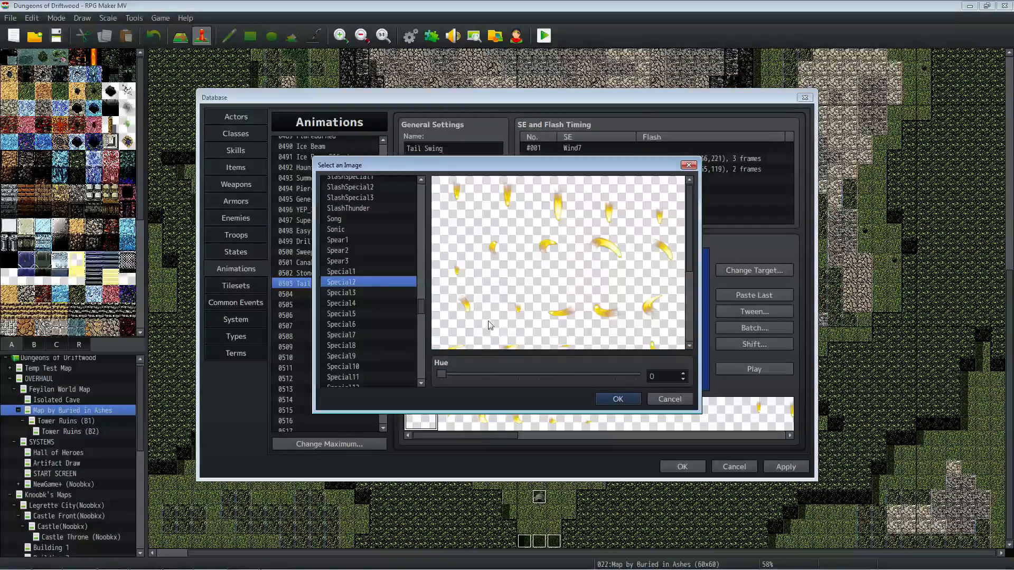
{"action": "left_click", "coordinate": [688, 276]}
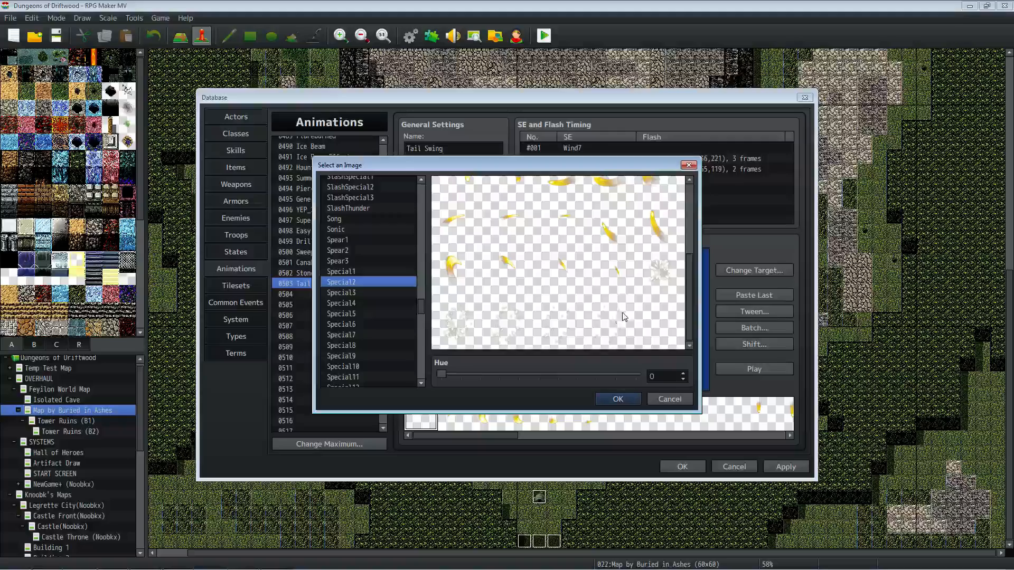
{"action": "left_click_drag", "start_coordinate": [689, 281], "coordinate": [690, 212]}
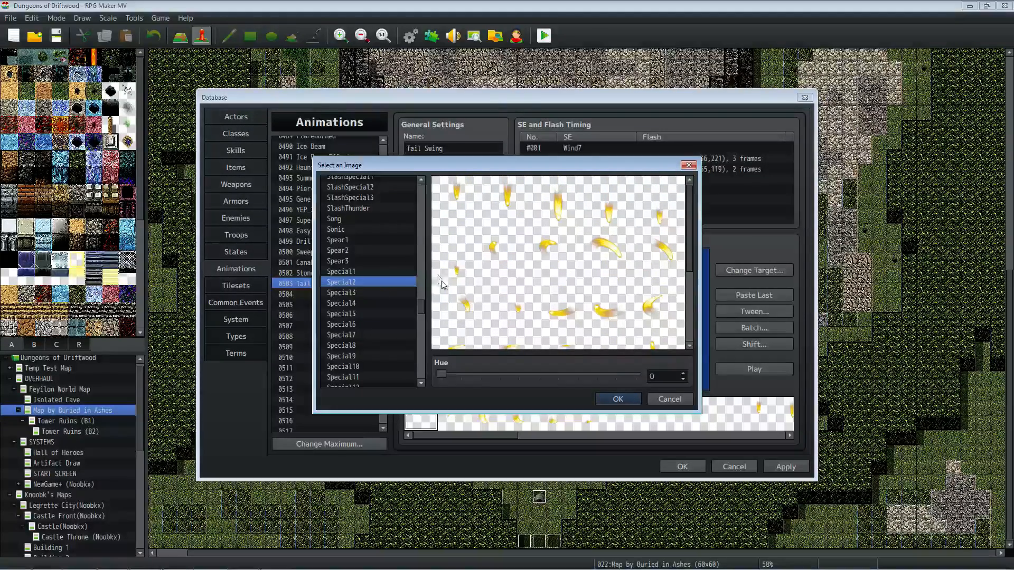
{"action": "left_click_drag", "start_coordinate": [688, 265], "coordinate": [689, 349]}
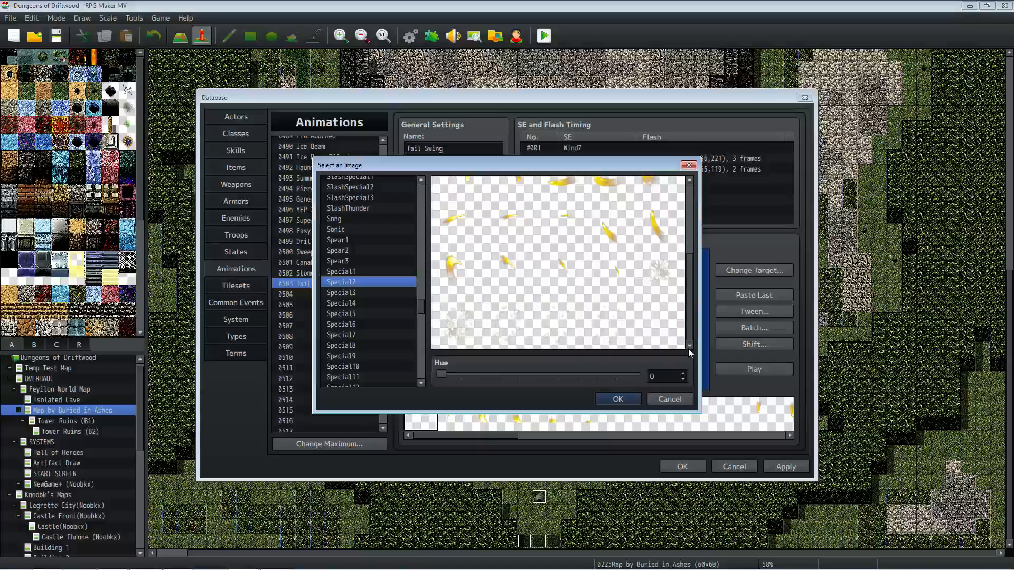
{"action": "left_click_drag", "start_coordinate": [451, 373], "coordinate": [597, 380]}
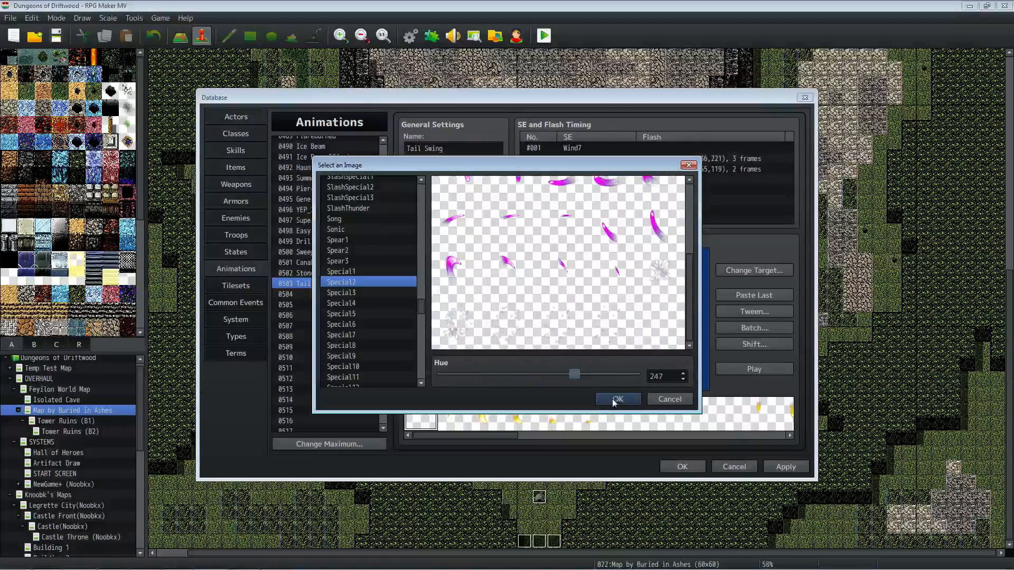
{"action": "left_click", "coordinate": [616, 399]}
{"action": "left_click", "coordinate": [737, 369]}
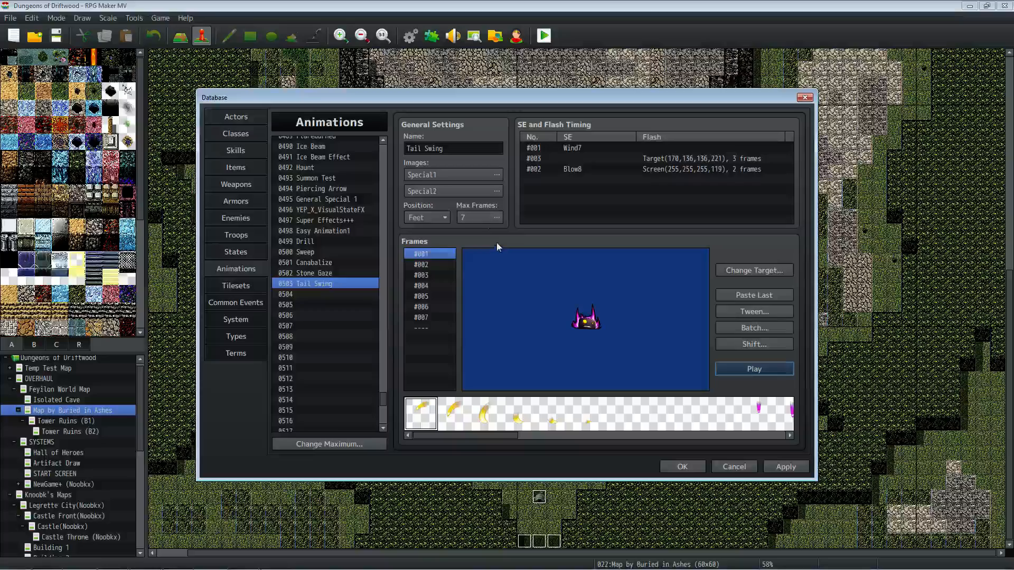
Step: Shift the hue of the first image, Special1, to 312 and preview the recoloured animation
{"action": "left_click", "coordinate": [497, 174]}
{"action": "left_click_drag", "start_coordinate": [444, 374], "coordinate": [618, 375]}
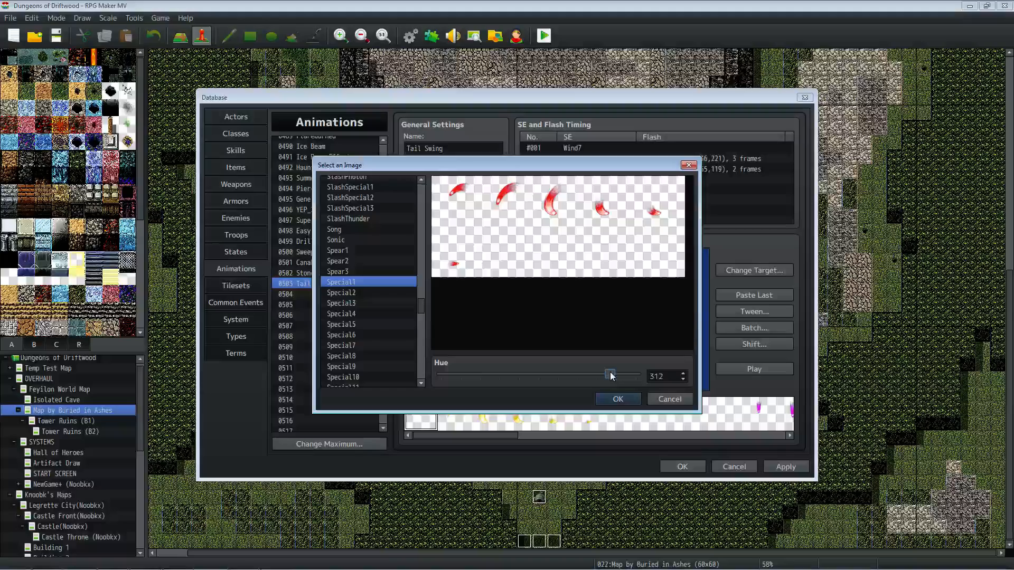
{"action": "left_click", "coordinate": [608, 399]}
{"action": "left_click", "coordinate": [731, 368]}
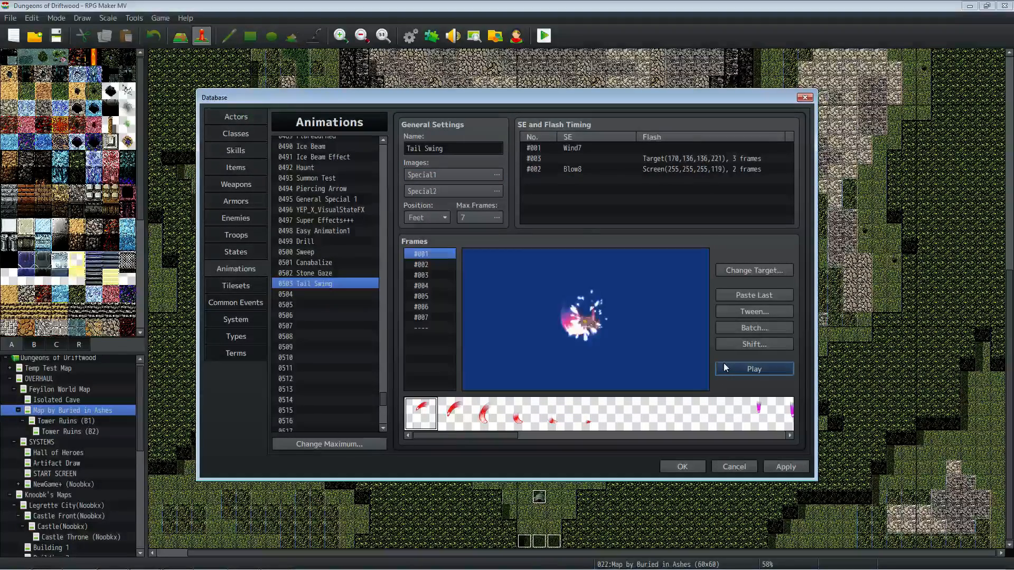
{"action": "left_click", "coordinate": [754, 368]}
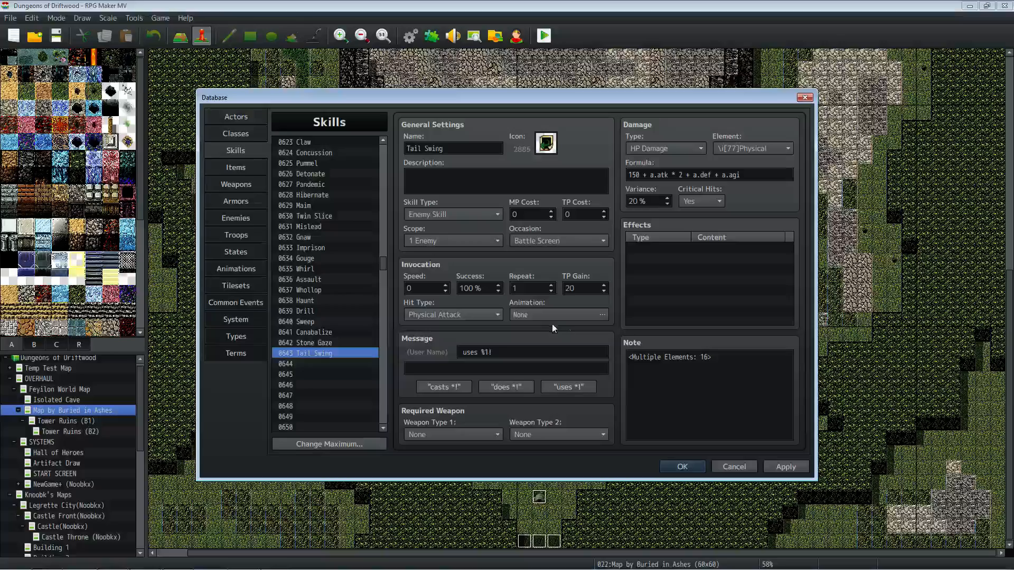
Step: Assign animation 0503 Tail Swing to the Tail Swing skill and apply the database changes
{"action": "left_click", "coordinate": [576, 315]}
{"action": "left_click_drag", "start_coordinate": [477, 253], "coordinate": [487, 375]}
{"action": "left_click", "coordinate": [448, 385]}
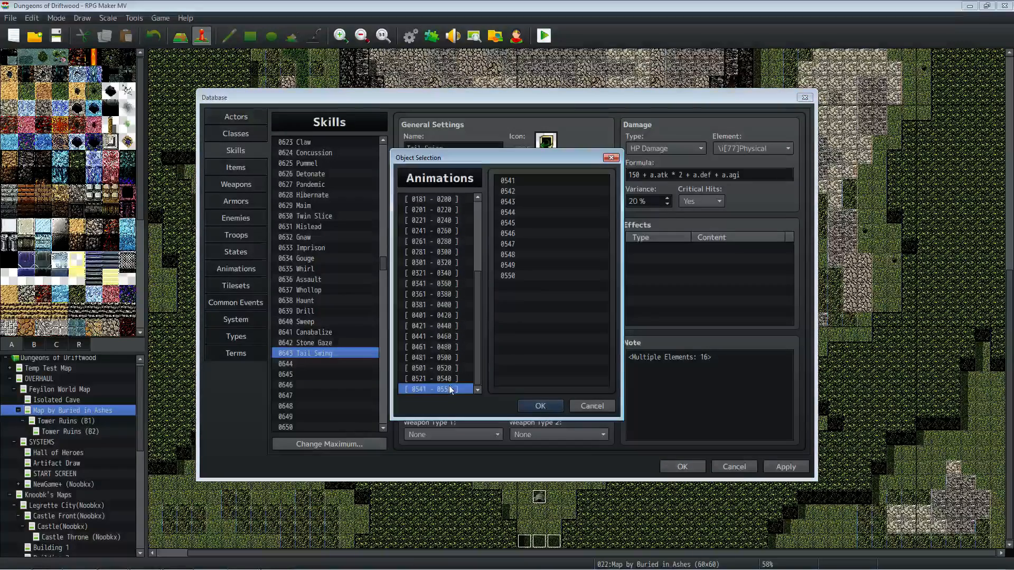
{"action": "left_click", "coordinate": [450, 380]}
{"action": "left_click", "coordinate": [448, 368]}
{"action": "left_click", "coordinate": [525, 202]}
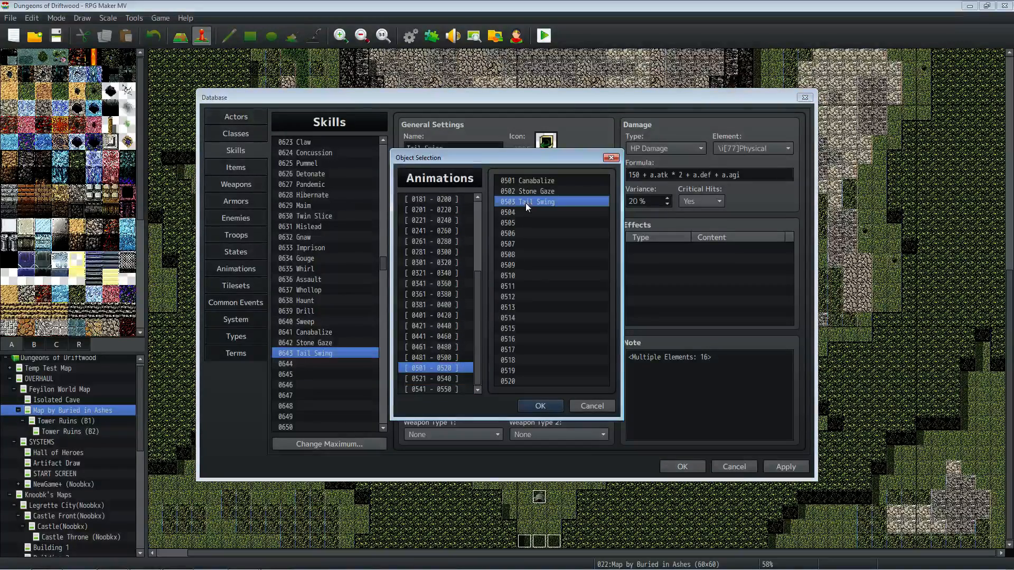
{"action": "left_click", "coordinate": [544, 406]}
{"action": "left_click", "coordinate": [785, 467]}
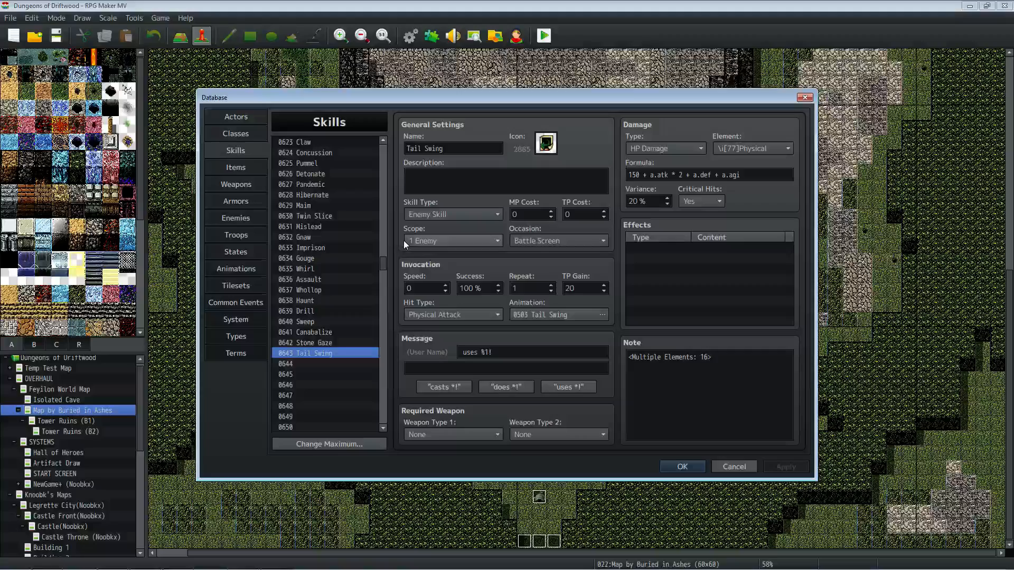
Step: Review Medusa's enemy entry, the Items list and the Lamia (2) image used for the enemy
{"action": "left_click", "coordinate": [243, 221]}
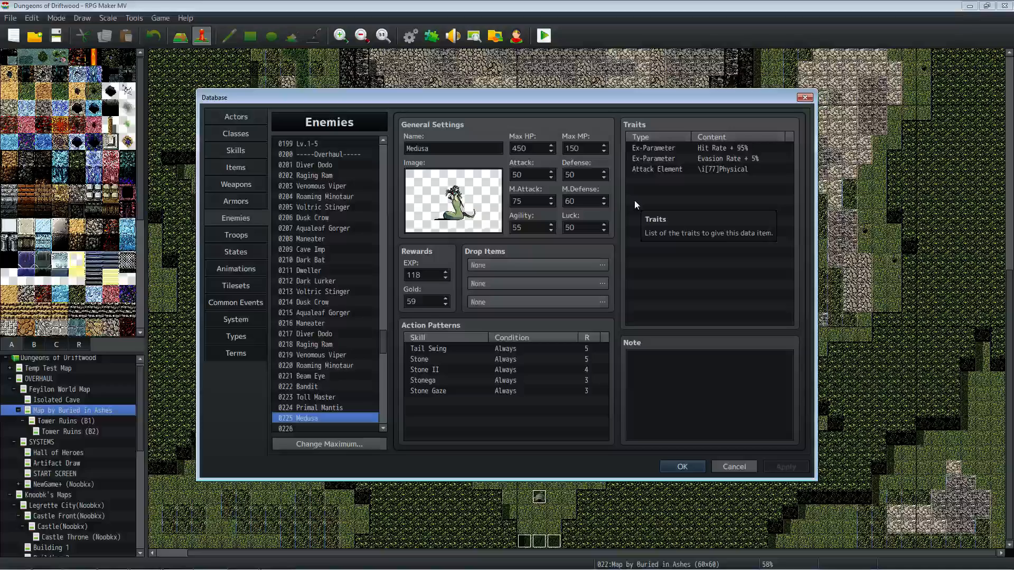
{"action": "left_click", "coordinate": [240, 165]}
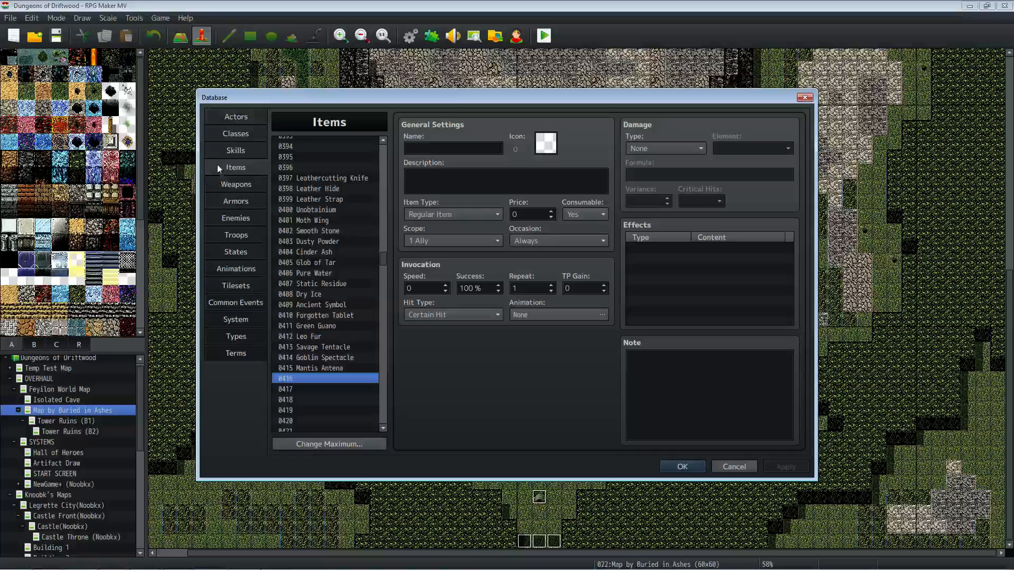
{"action": "left_click", "coordinate": [243, 217]}
{"action": "double_click", "coordinate": [439, 224]}
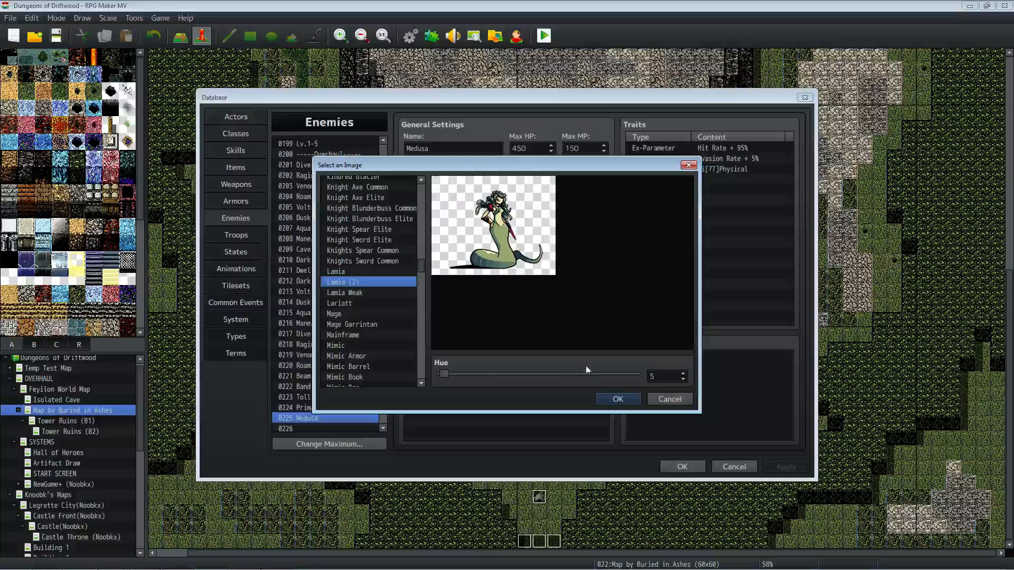
{"action": "left_click", "coordinate": [616, 398]}
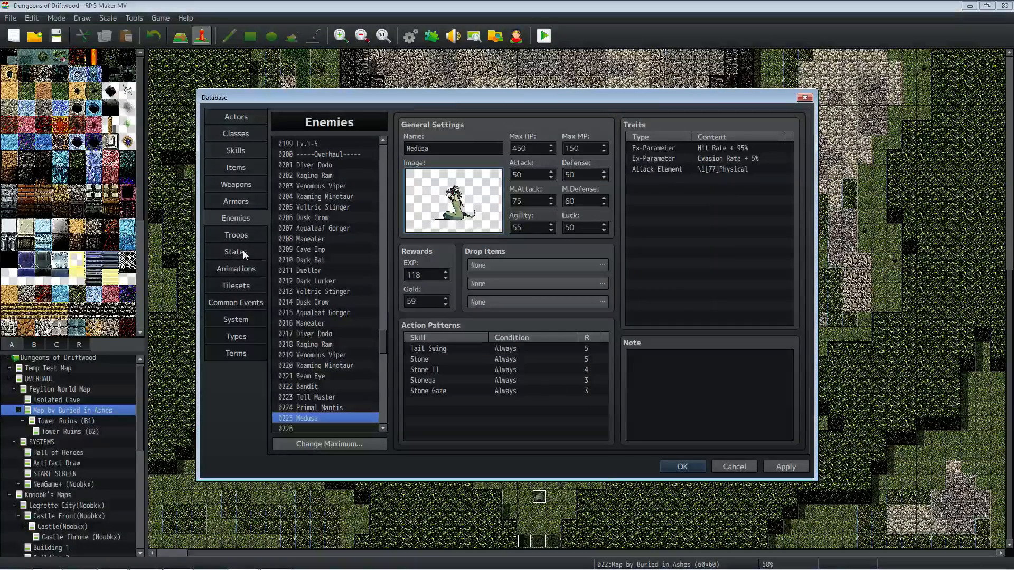
Step: Check the Mantis Antena item, then set empty item 0417 to scope None, occasion Never and consumable No
{"action": "left_click", "coordinate": [239, 169]}
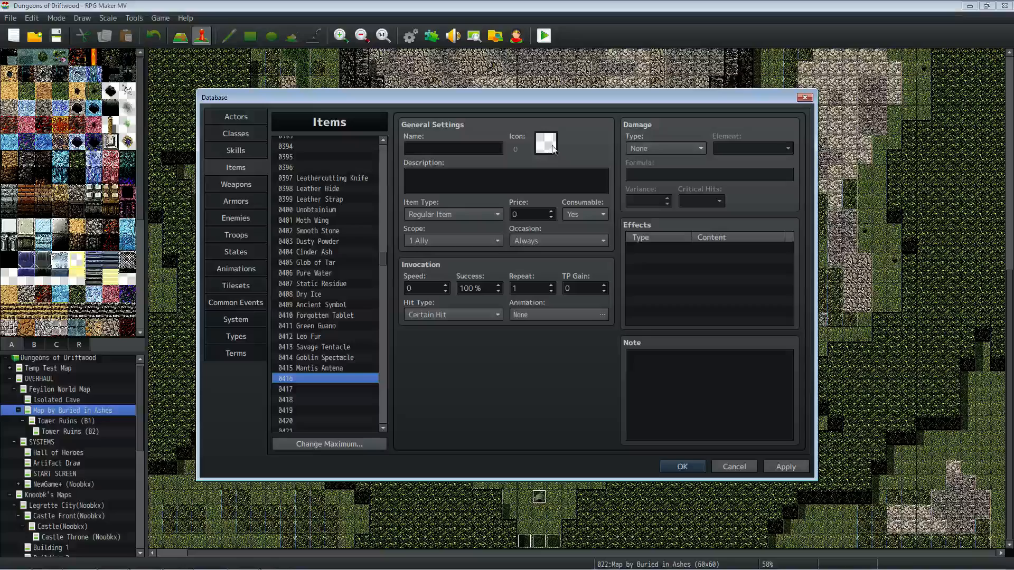
{"action": "left_click", "coordinate": [355, 368]}
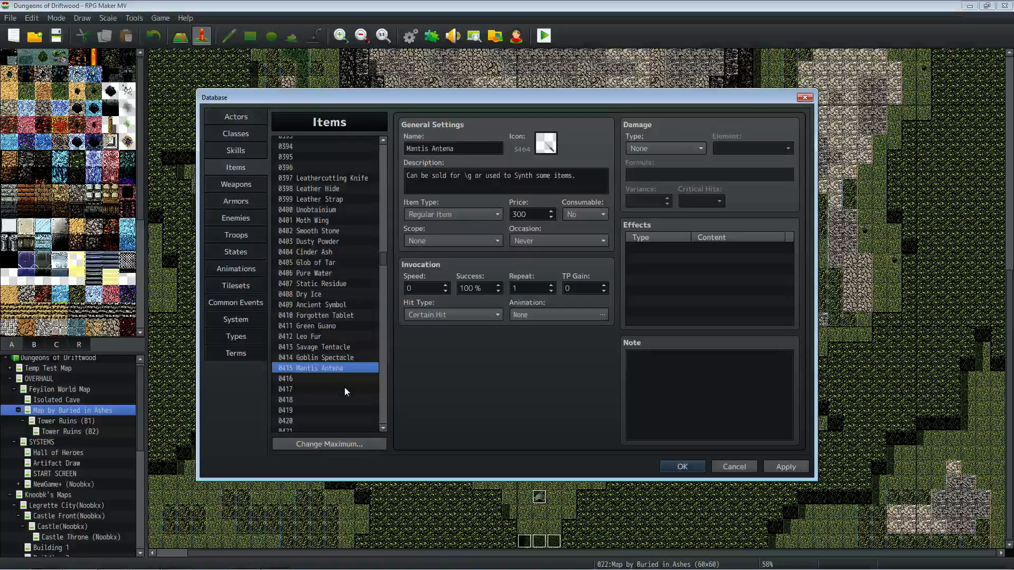
{"action": "left_click", "coordinate": [344, 388]}
{"action": "left_click", "coordinate": [439, 240]}
{"action": "left_click", "coordinate": [422, 254]}
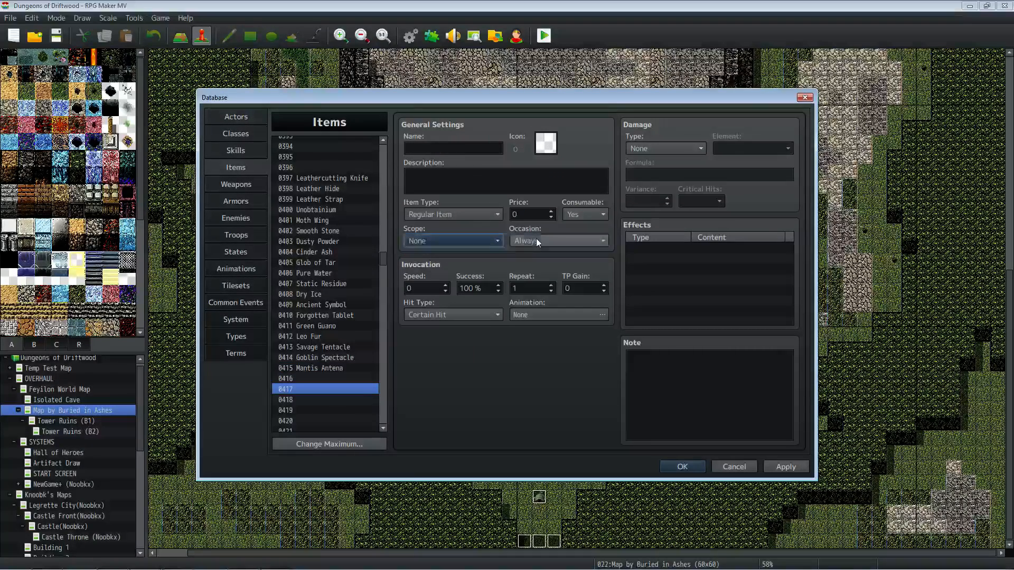
{"action": "left_click", "coordinate": [537, 240]}
{"action": "left_click", "coordinate": [543, 293]}
{"action": "left_click", "coordinate": [600, 214]}
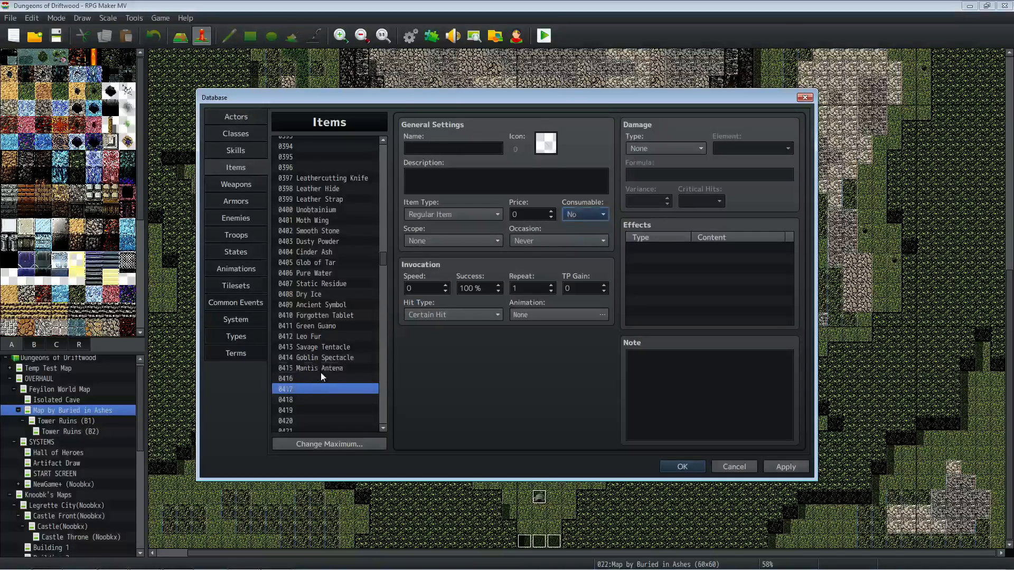
Step: Set empty item 0416, directly after Mantis Antena, to scope None, occasion Never and consumable No
{"action": "left_click", "coordinate": [321, 372]}
{"action": "left_click", "coordinate": [321, 379]}
{"action": "left_click", "coordinate": [322, 388]}
{"action": "left_click", "coordinate": [322, 379]}
{"action": "left_click", "coordinate": [444, 240]}
{"action": "left_click", "coordinate": [441, 258]}
{"action": "left_click", "coordinate": [525, 241]}
{"action": "left_click", "coordinate": [528, 290]}
{"action": "left_click", "coordinate": [582, 216]}
{"action": "left_click", "coordinate": [582, 237]}
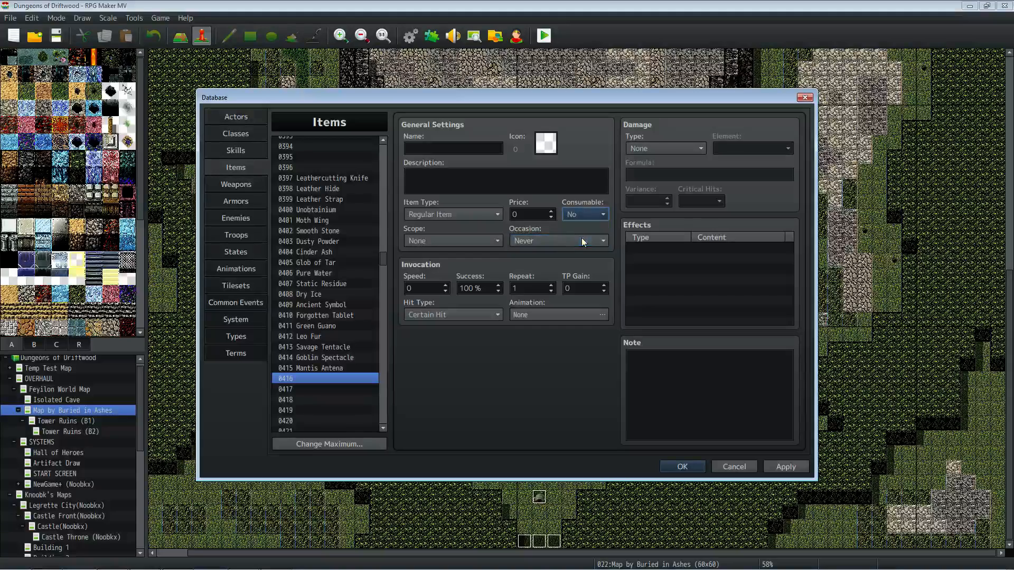
Step: Set item 0416's price to 300, matching the Mantis Antena entry
{"action": "left_click", "coordinate": [351, 369]}
{"action": "left_click", "coordinate": [349, 376]}
{"action": "left_click", "coordinate": [515, 212]}
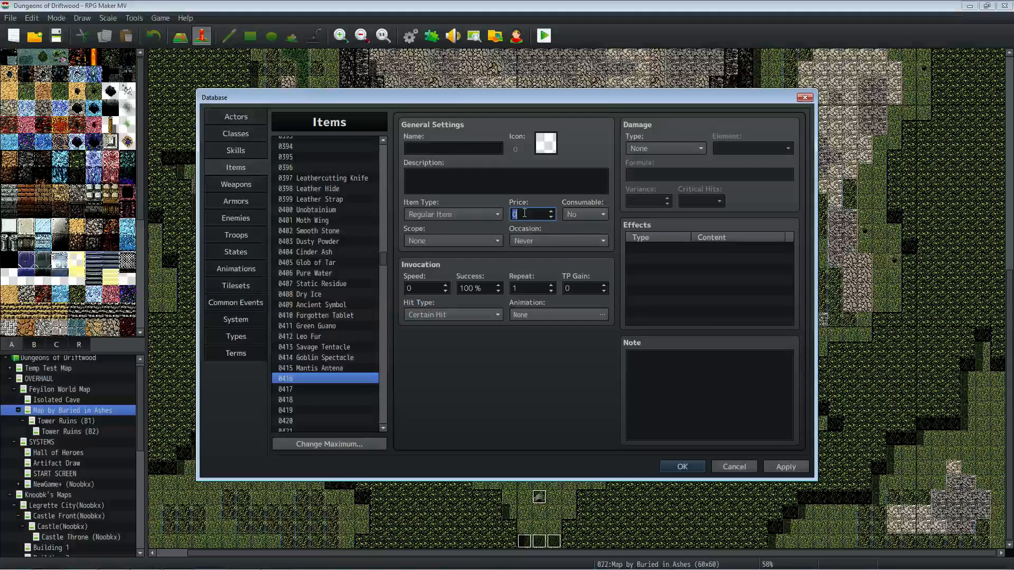
{"action": "type", "text": "300"}
{"action": "left_click", "coordinate": [345, 369]}
{"action": "key", "text": "Down"}
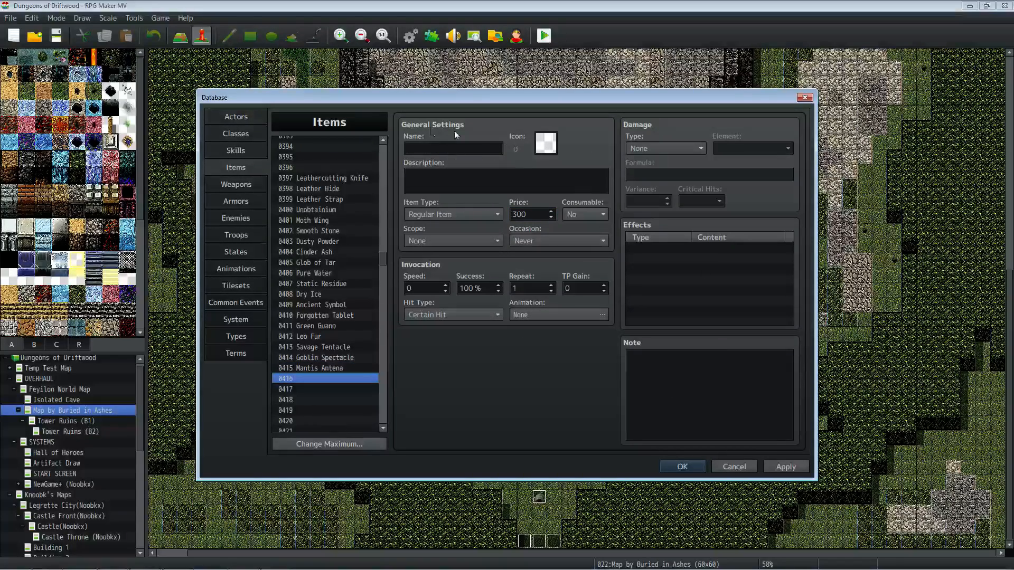
Step: Give item 0416 the green hair-like icon 634 and name it Medusa Hair
{"action": "double_click", "coordinate": [545, 148]}
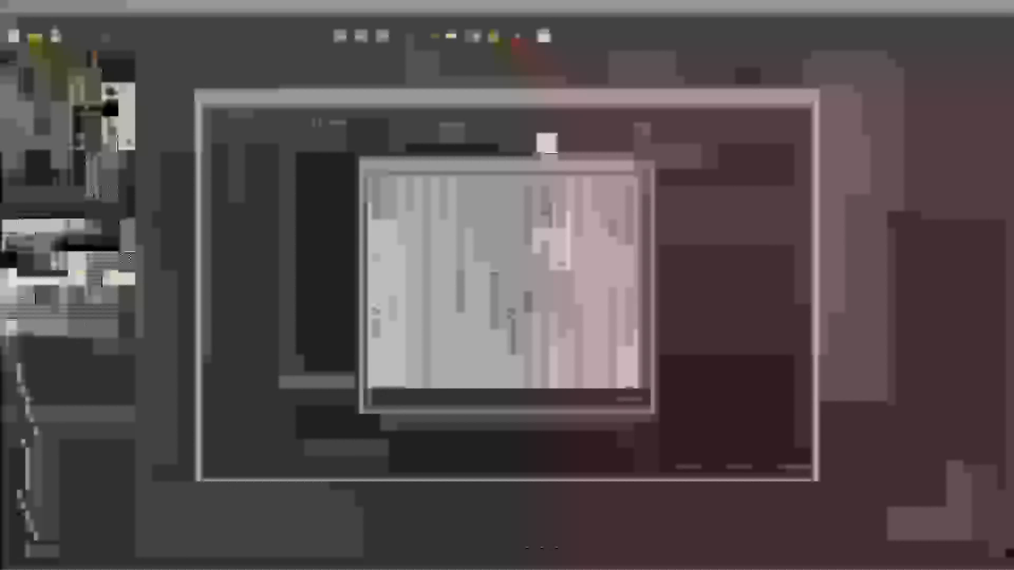
{"action": "left_click_drag", "start_coordinate": [644, 195], "coordinate": [651, 224]}
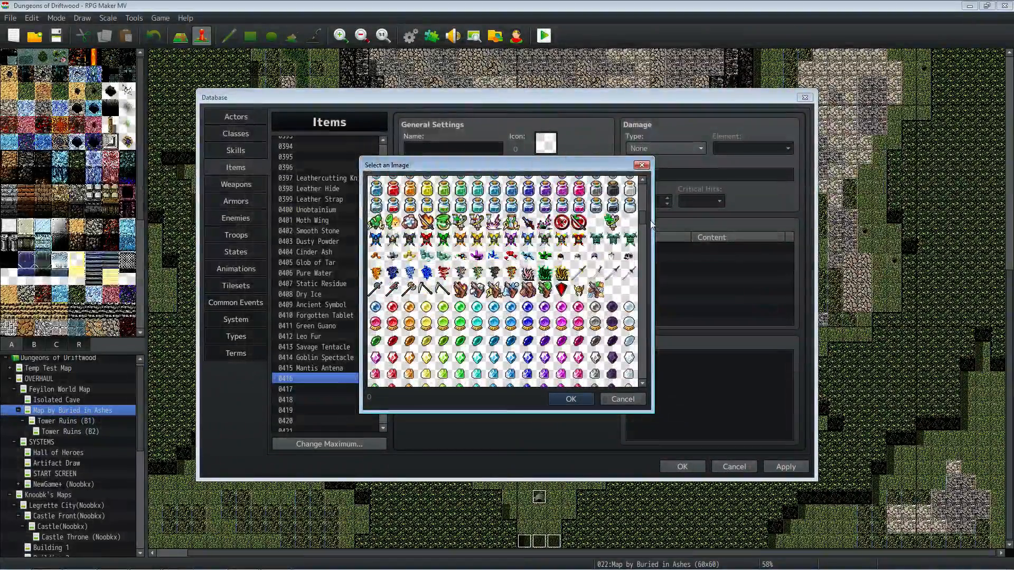
{"action": "double_click", "coordinate": [546, 274]}
{"action": "left_click", "coordinate": [498, 145]}
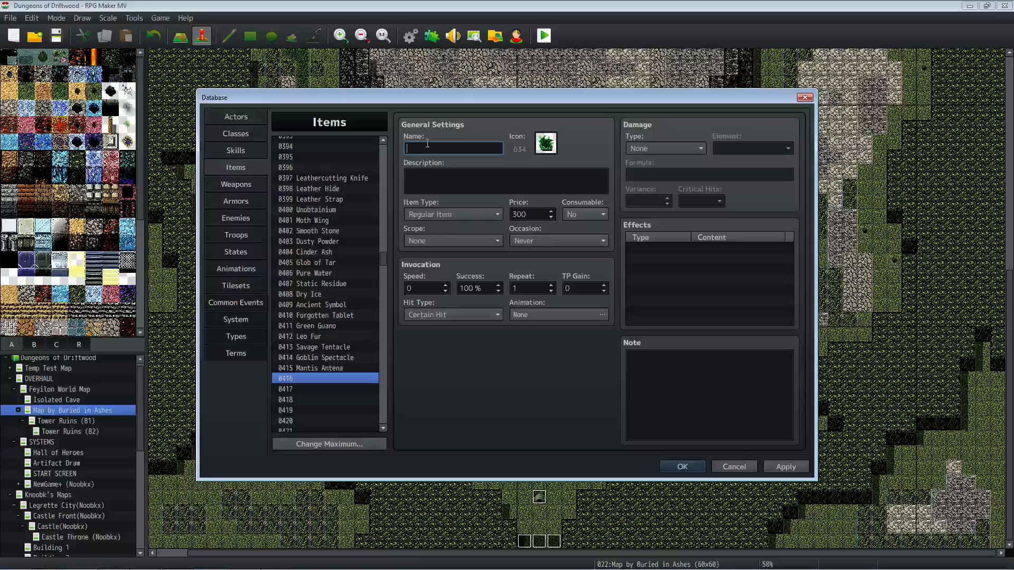
{"action": "type", "text": "Med"}
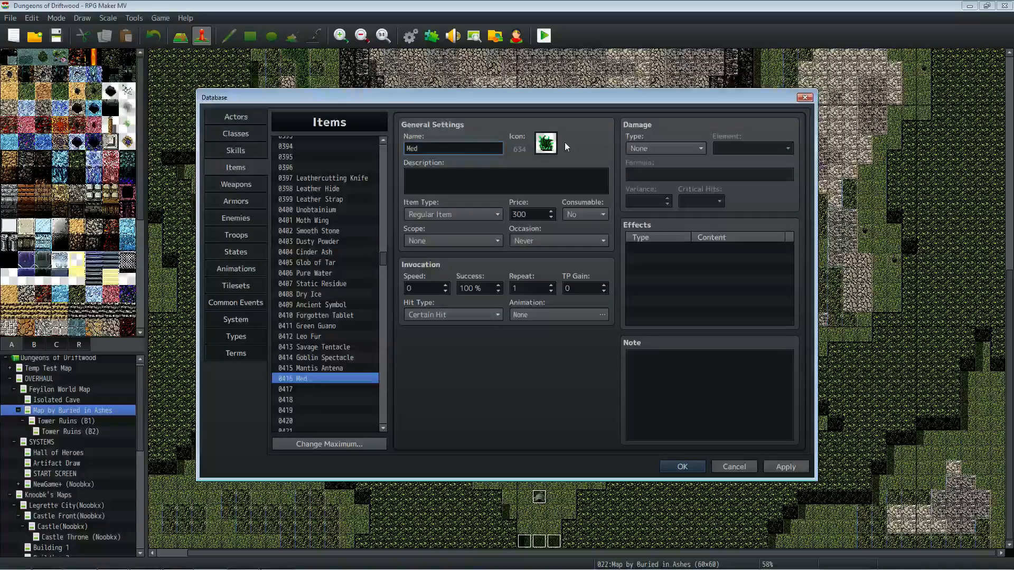
{"action": "type", "text": "usa Hai"}
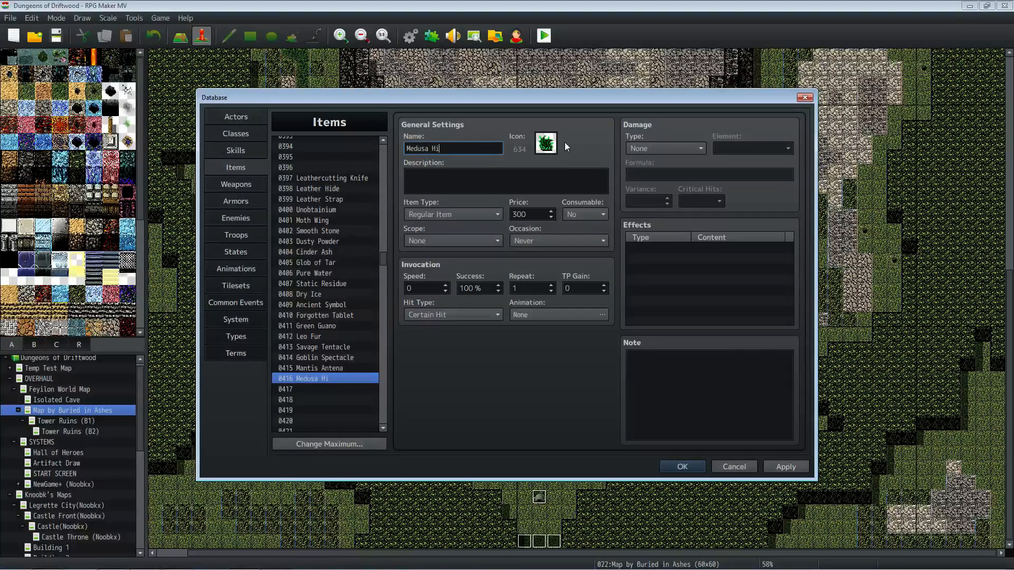
{"action": "type", "text": "r"}
Step: Copy Mantis Antena's description, "Can be sold for \g or used to Synth some items.", into the Medusa Hair item
{"action": "left_click", "coordinate": [484, 187]}
{"action": "left_click", "coordinate": [344, 369]}
{"action": "left_click_drag", "start_coordinate": [407, 176], "coordinate": [581, 172]}
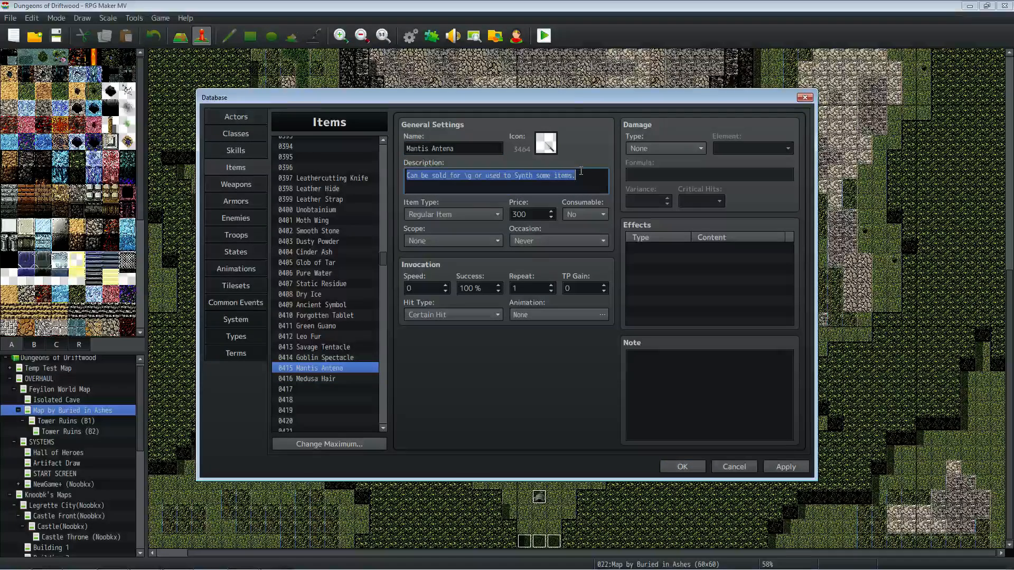
{"action": "key", "text": "ctrl+c"}
{"action": "left_click", "coordinate": [306, 379]}
{"action": "left_click", "coordinate": [553, 177]}
{"action": "key", "text": "ctrl+v"}
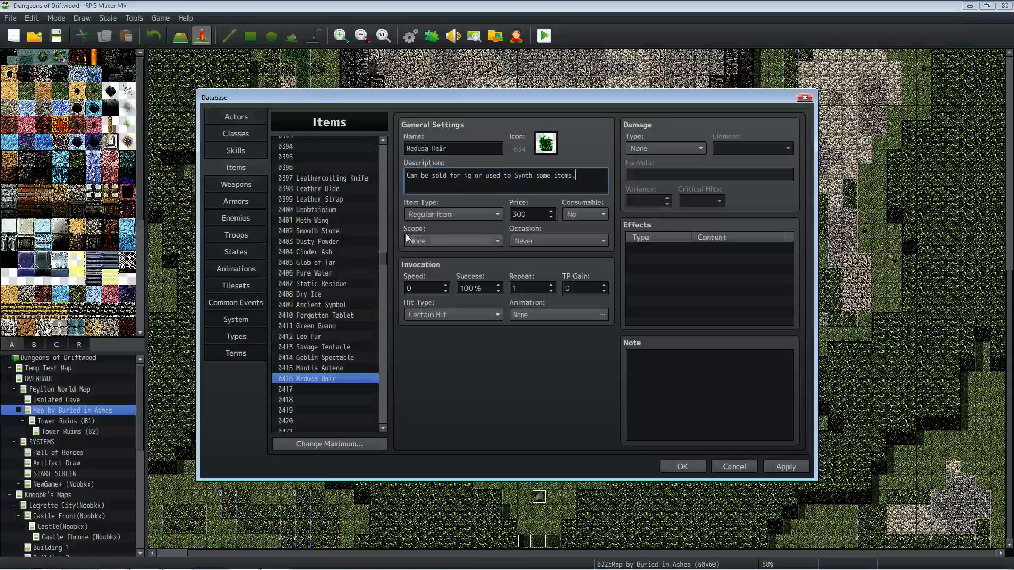
Step: Compare the Glob of Tar and Dry Ice entries with the Medusa Hair item's description
{"action": "left_click", "coordinate": [333, 263]}
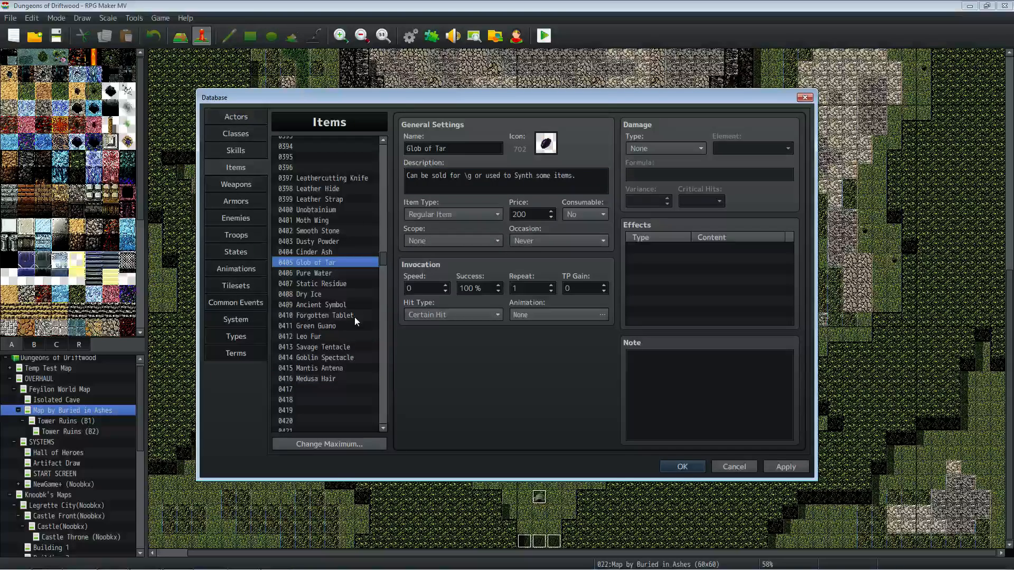
{"action": "left_click", "coordinate": [330, 296]}
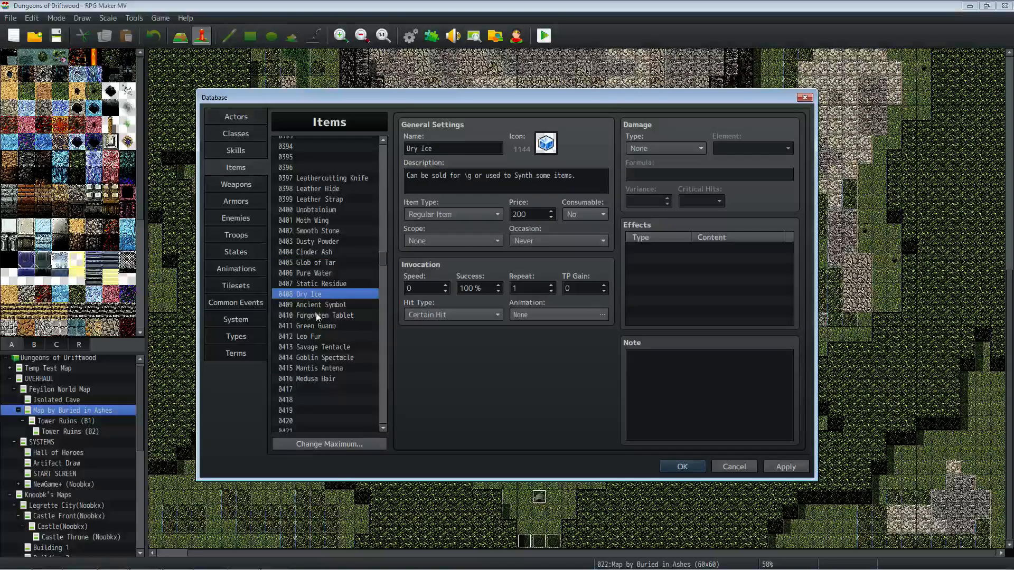
{"action": "left_click", "coordinate": [318, 378]}
{"action": "triple_click", "coordinate": [580, 182]}
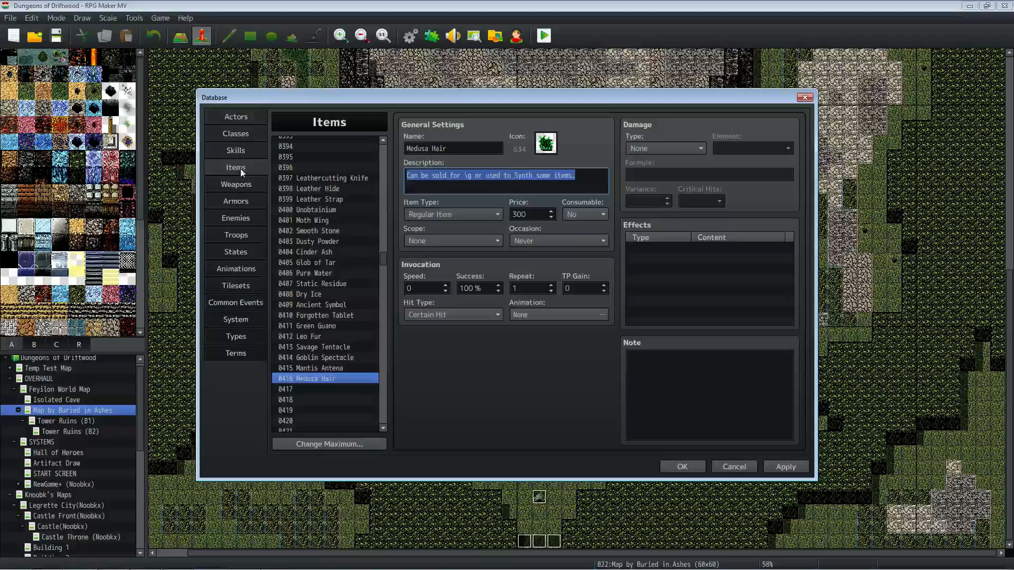
Step: Choose item 0416 Medusa Hair as the Medusa enemy's first drop item
{"action": "left_click", "coordinate": [242, 216]}
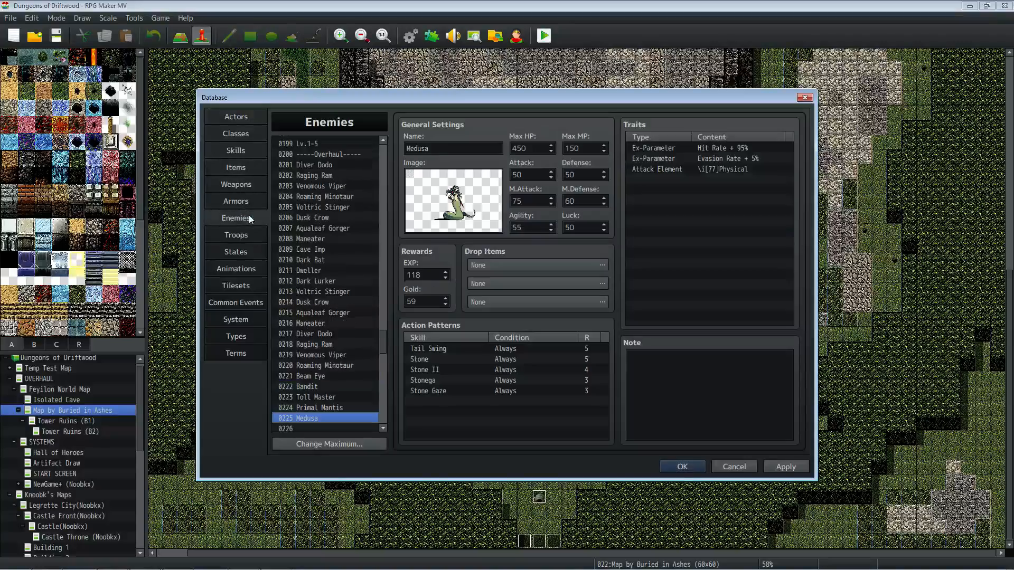
{"action": "left_click", "coordinate": [604, 262]}
{"action": "left_click", "coordinate": [539, 259]}
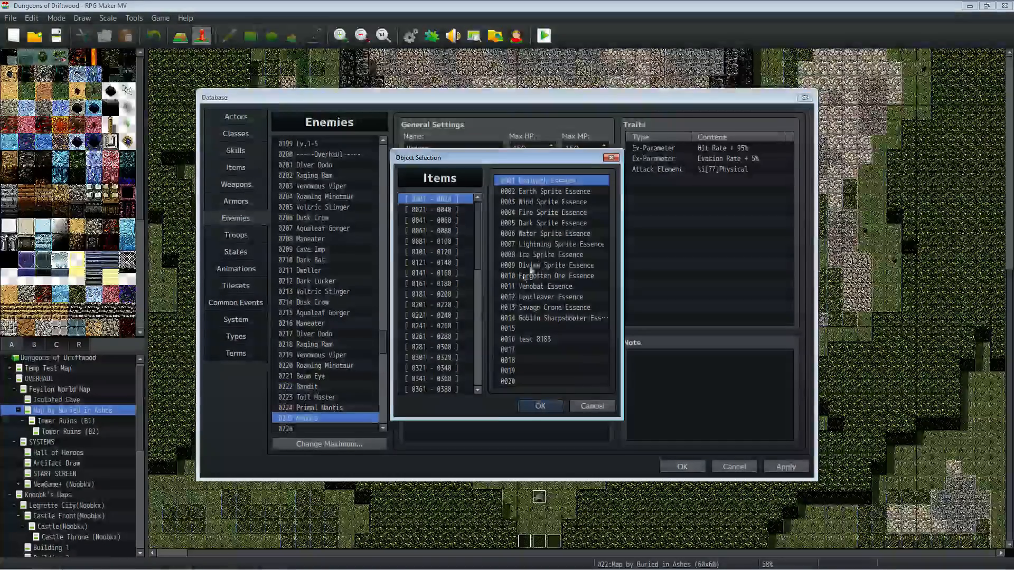
{"action": "left_click", "coordinate": [455, 287]}
{"action": "left_click", "coordinate": [451, 304]}
{"action": "left_click", "coordinate": [451, 335]}
{"action": "scroll", "coordinate": [448, 324], "scroll_direction": "down", "scroll_amount": 3}
{"action": "left_click", "coordinate": [448, 325]}
{"action": "scroll", "coordinate": [448, 322], "scroll_direction": "down", "scroll_amount": 1}
{"action": "scroll", "coordinate": [450, 311], "scroll_direction": "up", "scroll_amount": 1}
{"action": "left_click", "coordinate": [452, 294]}
{"action": "left_click", "coordinate": [456, 283]}
{"action": "left_click", "coordinate": [455, 294]}
{"action": "left_click", "coordinate": [455, 285]}
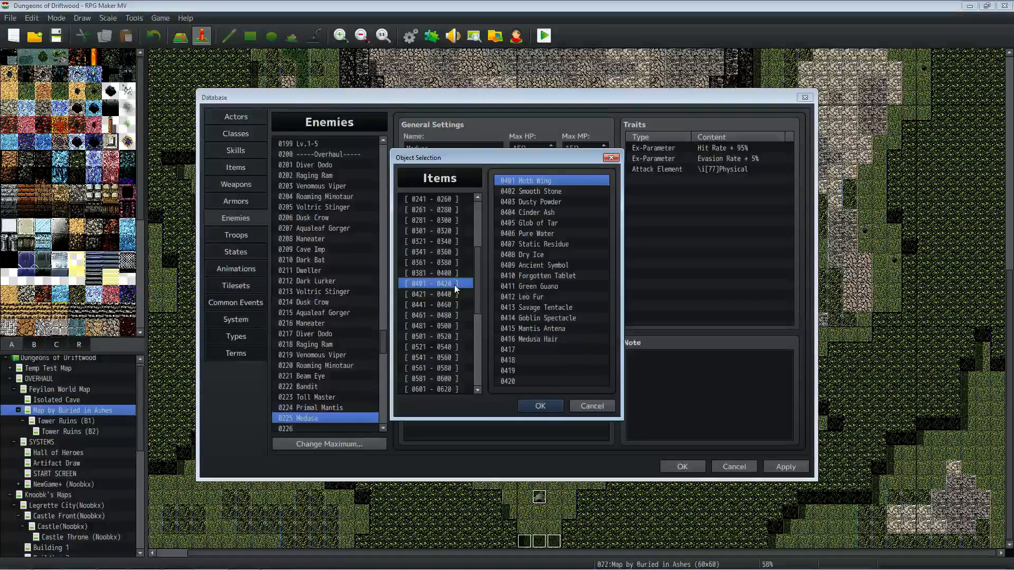
{"action": "left_click", "coordinate": [563, 339]}
{"action": "left_click", "coordinate": [540, 405]}
Step: Set the Medusa Hair drop probability to 1/4 and apply the database changes
{"action": "double_click", "coordinate": [464, 328]}
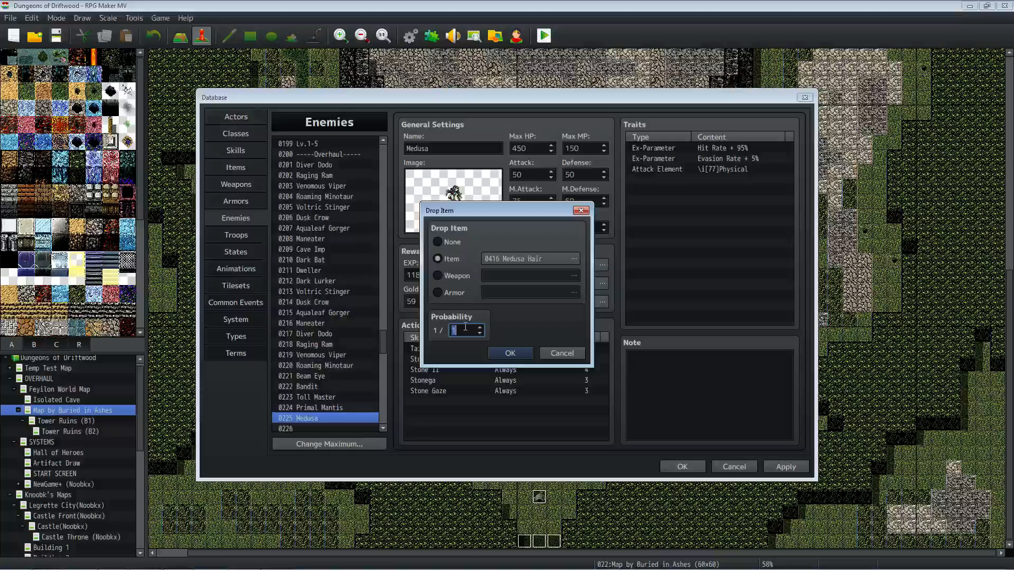
{"action": "left_click", "coordinate": [518, 353]}
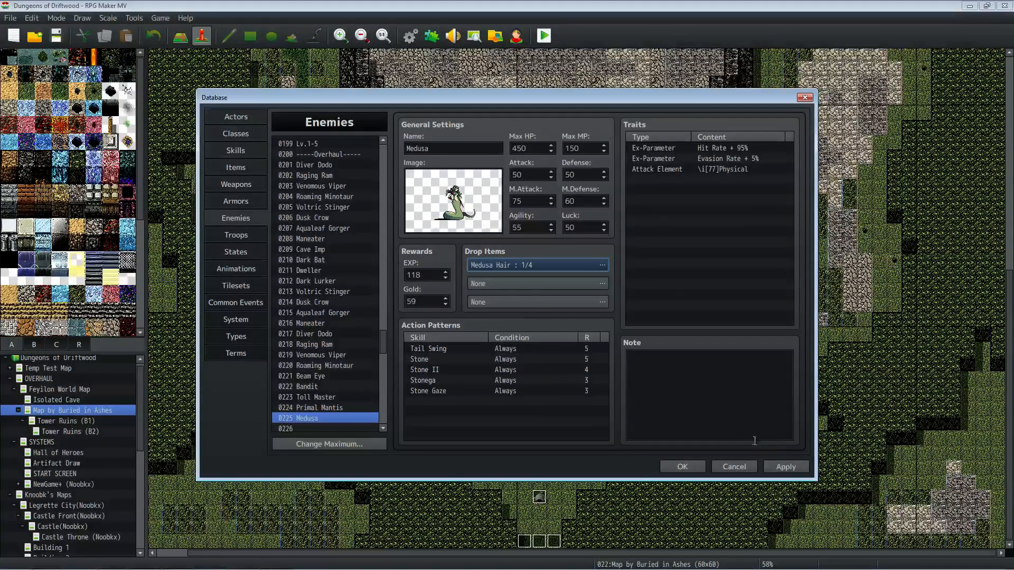
{"action": "left_click", "coordinate": [781, 466]}
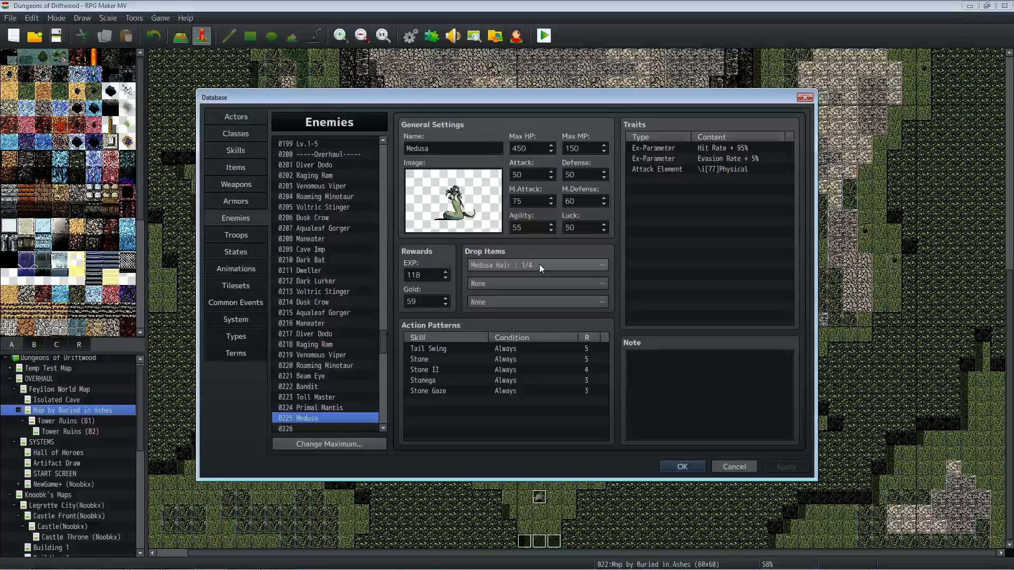
Step: Change Medusa's Medusa Hair drop probability to 1/5 and apply the database changes
{"action": "double_click", "coordinate": [594, 261]}
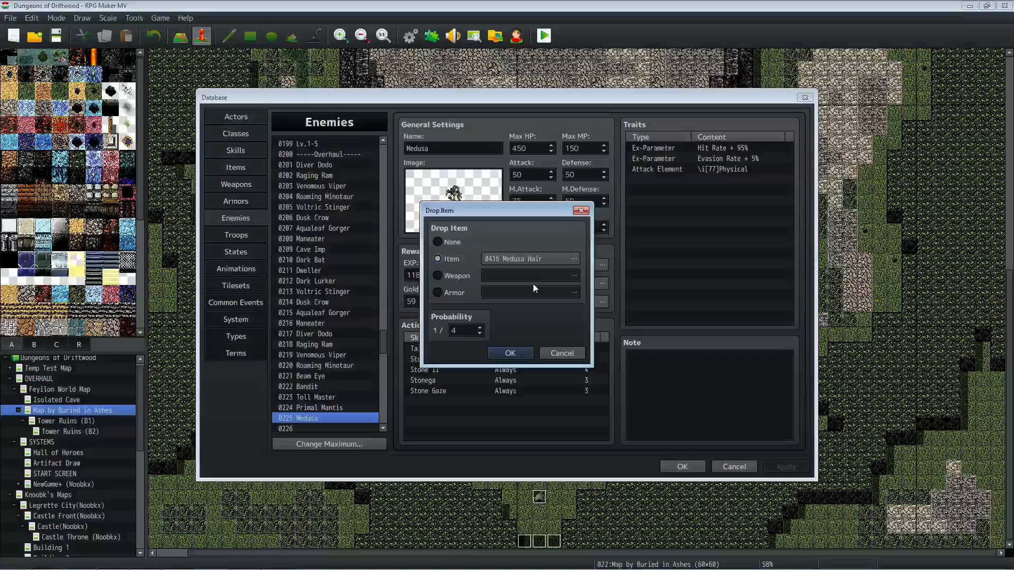
{"action": "double_click", "coordinate": [468, 330]}
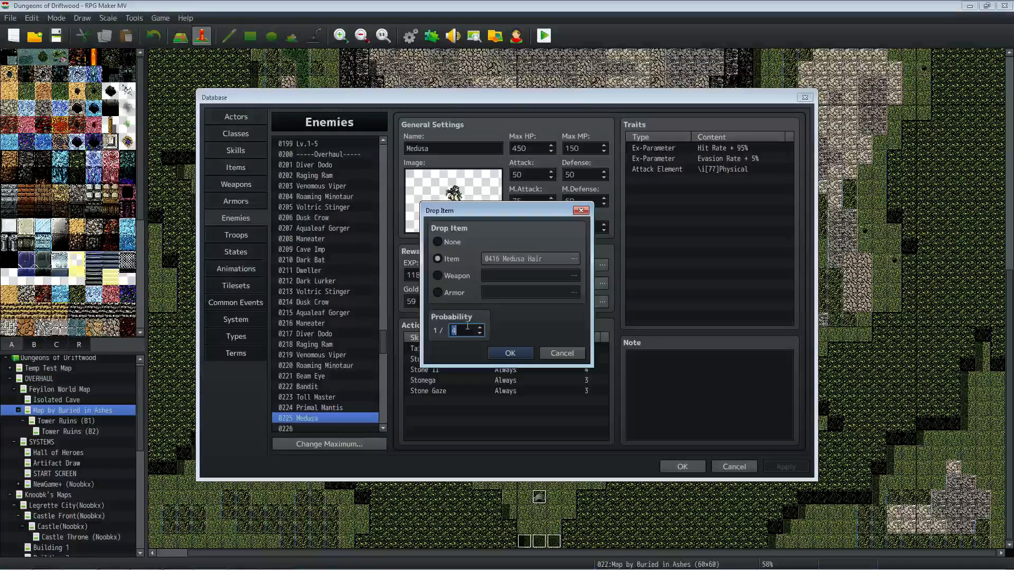
{"action": "left_click", "coordinate": [510, 352]}
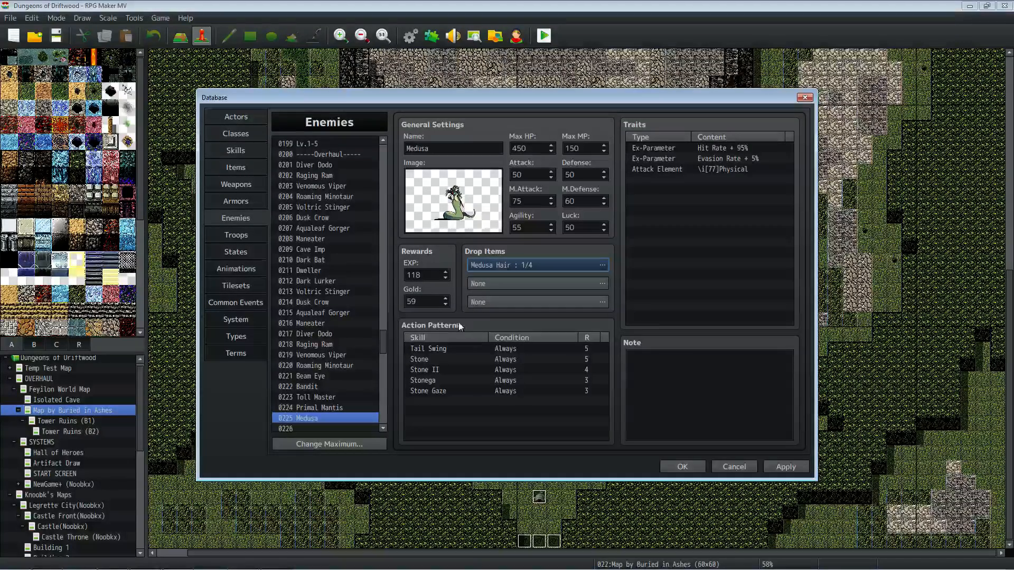
{"action": "double_click", "coordinate": [503, 264]}
{"action": "left_click", "coordinate": [480, 328]}
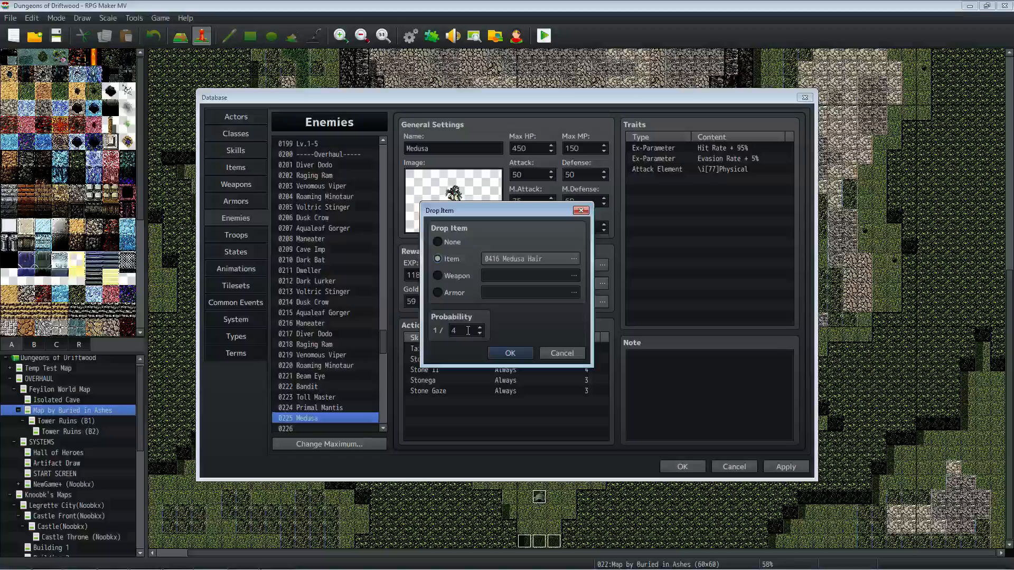
{"action": "left_click", "coordinate": [510, 352]}
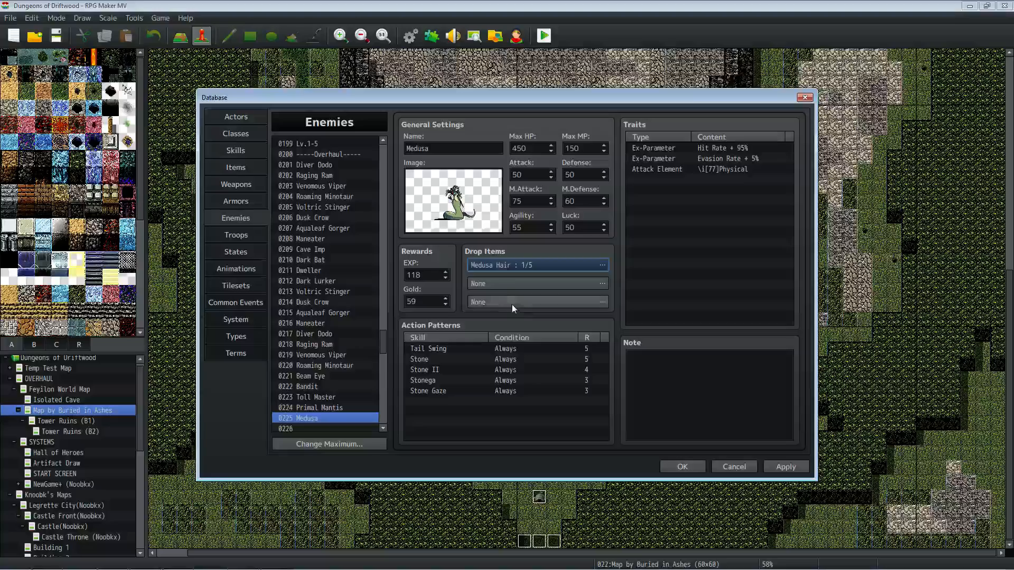
{"action": "left_click", "coordinate": [785, 467]}
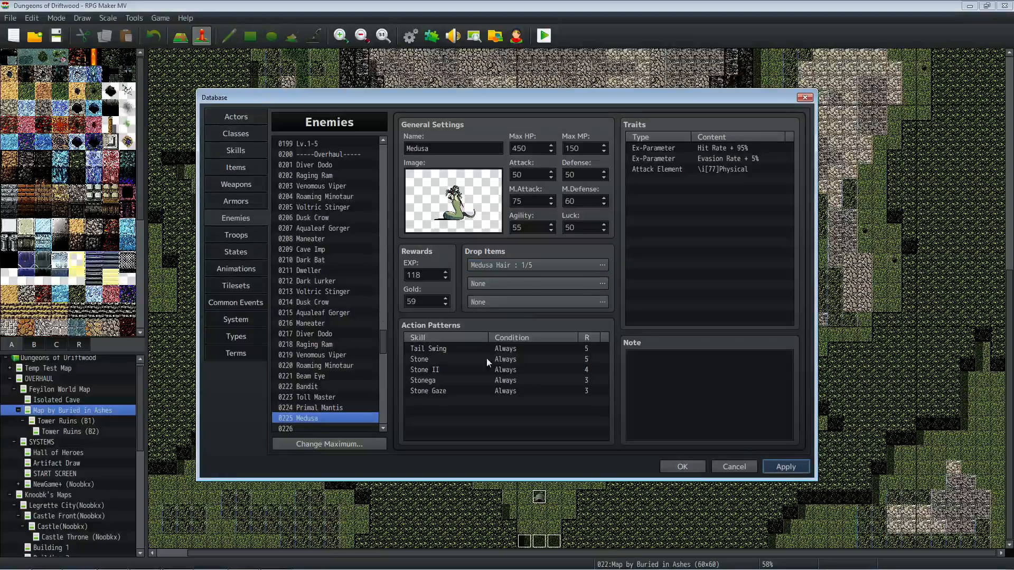
Step: Return to the items and select the empty entry 0108, just above Strange Liquid
{"action": "left_click", "coordinate": [237, 167]}
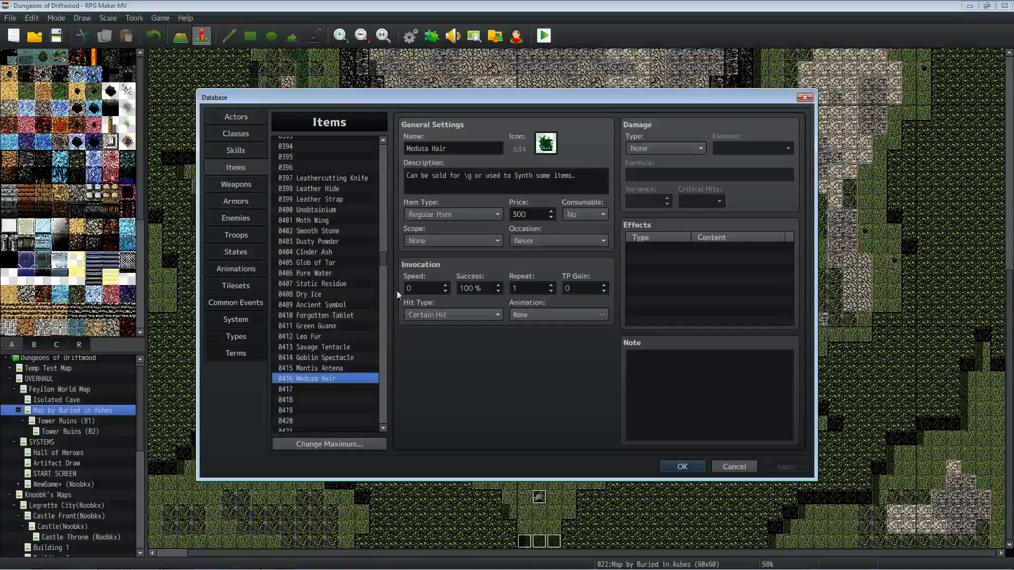
{"action": "scroll", "coordinate": [386, 253], "scroll_direction": "up", "scroll_amount": 20}
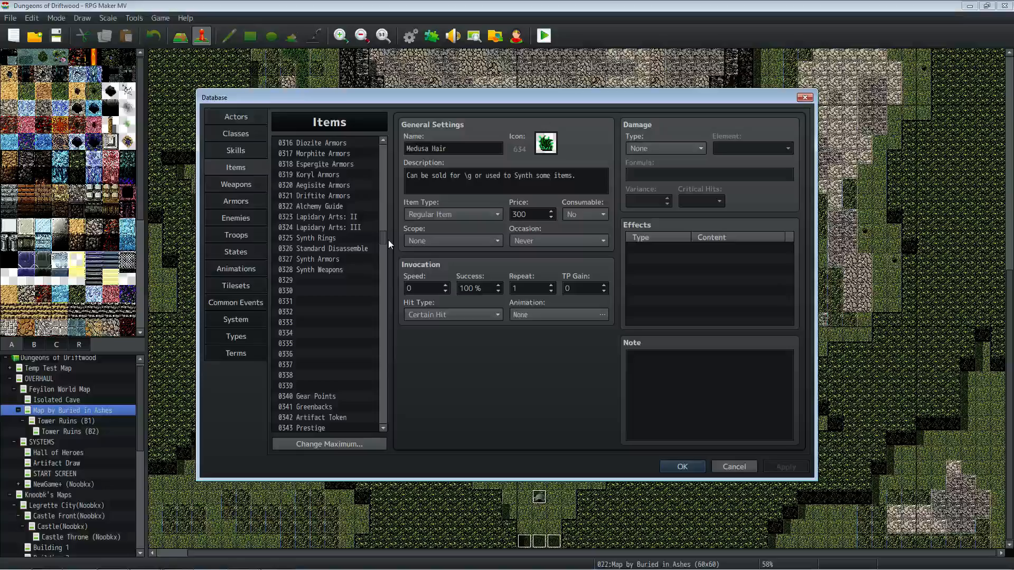
{"action": "left_click_drag", "start_coordinate": [389, 233], "coordinate": [387, 184]}
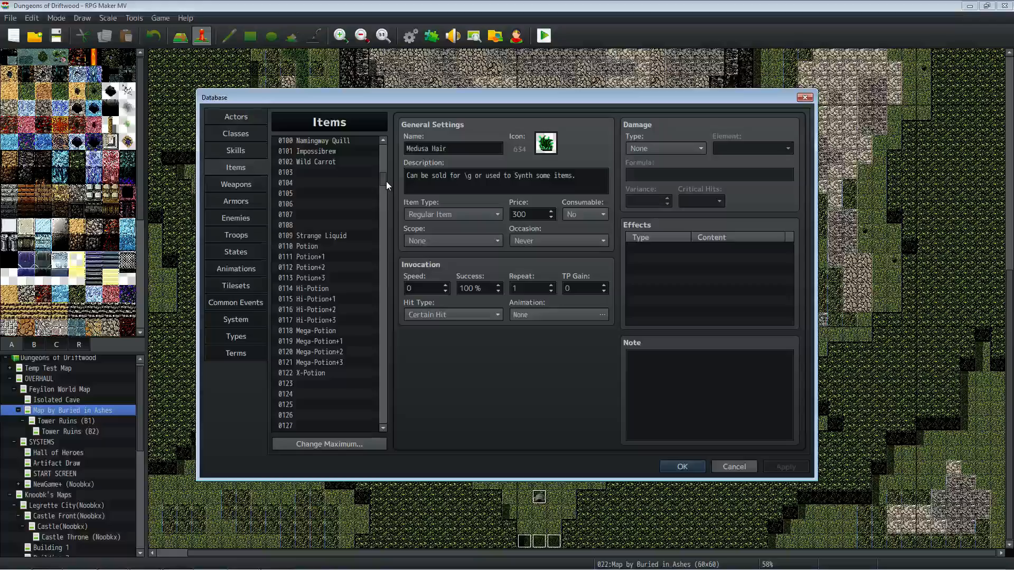
{"action": "scroll", "coordinate": [369, 220], "scroll_direction": "down", "scroll_amount": 1}
{"action": "left_click", "coordinate": [318, 204]}
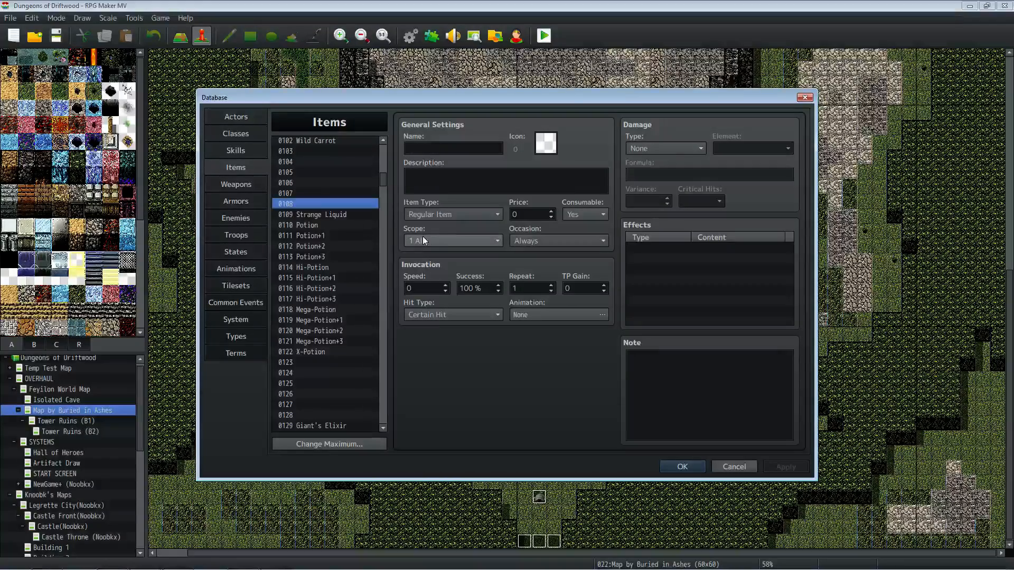
Step: Give item 0108 the white bottle icon number 511
{"action": "double_click", "coordinate": [546, 143]}
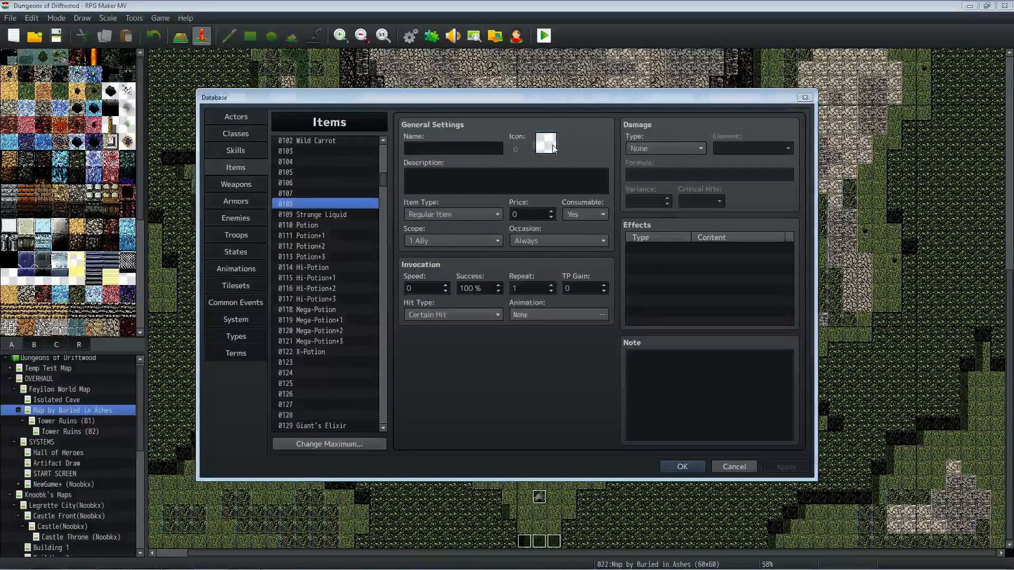
{"action": "left_click_drag", "start_coordinate": [642, 185], "coordinate": [642, 210]}
{"action": "scroll", "coordinate": [466, 274], "scroll_direction": "down", "scroll_amount": 3}
{"action": "scroll", "coordinate": [466, 275], "scroll_direction": "down", "scroll_amount": 1}
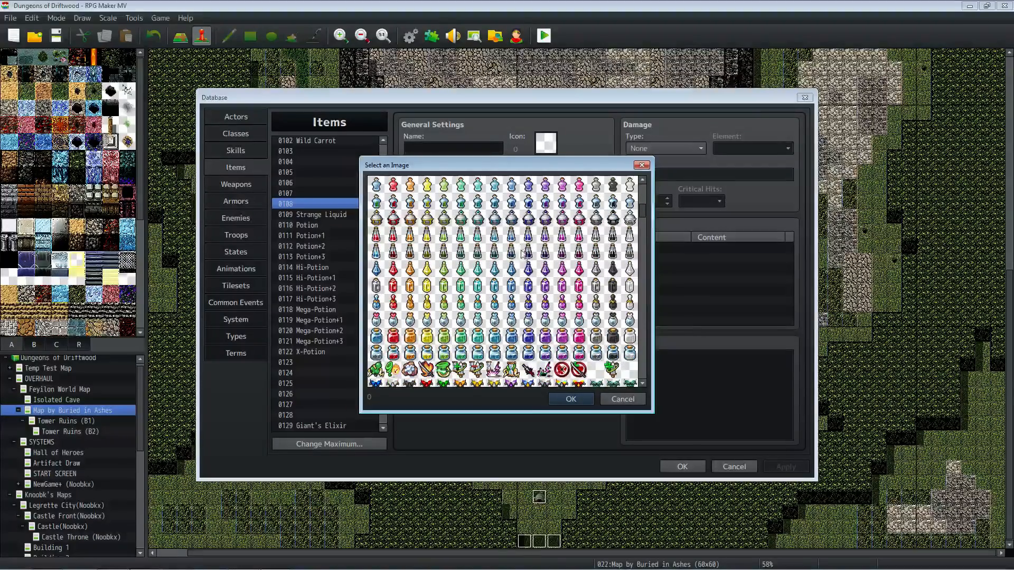
{"action": "scroll", "coordinate": [526, 316], "scroll_direction": "up", "scroll_amount": 3}
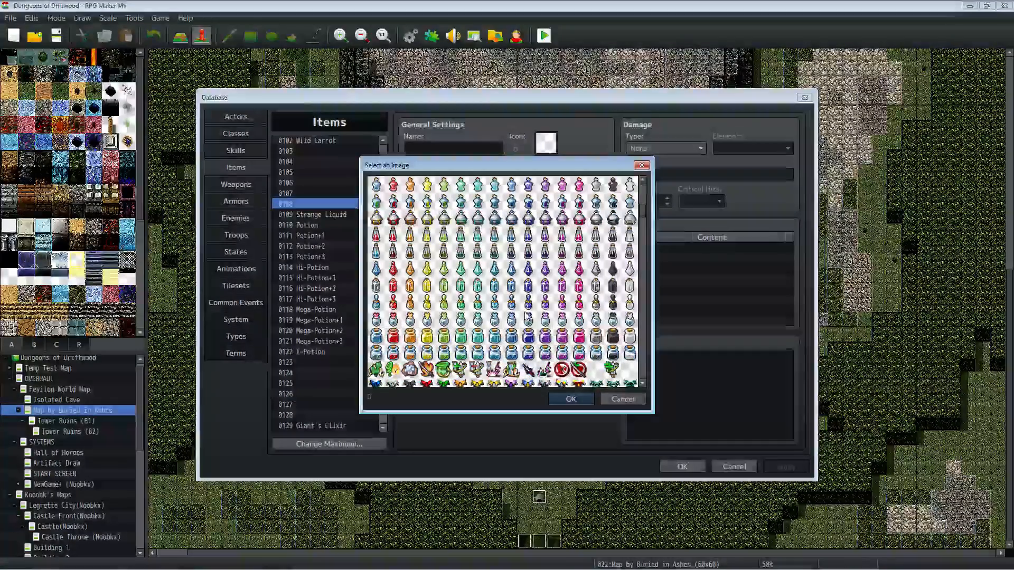
{"action": "scroll", "coordinate": [527, 288], "scroll_direction": "up", "scroll_amount": 4}
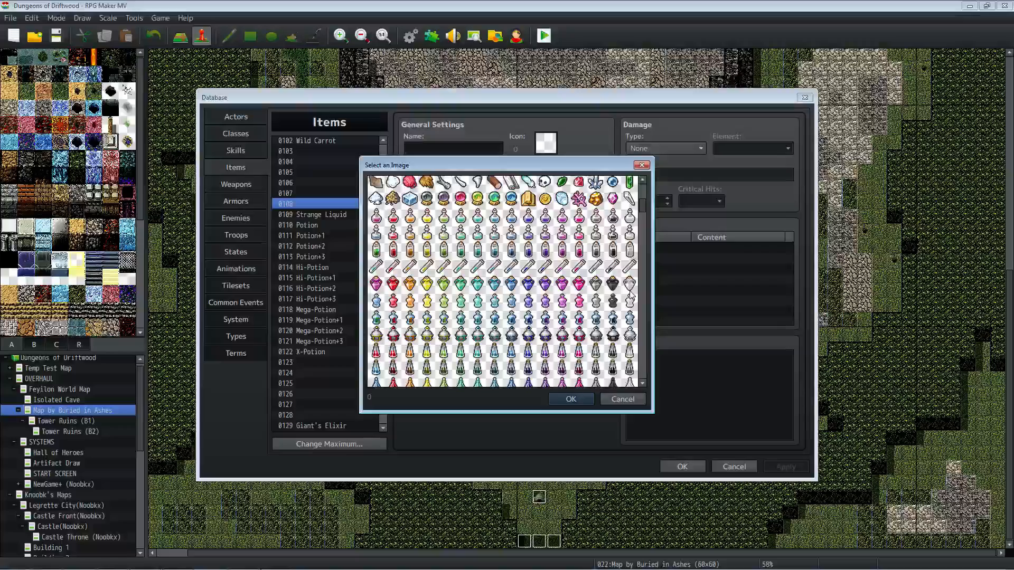
{"action": "scroll", "coordinate": [630, 293], "scroll_direction": "down", "scroll_amount": 2}
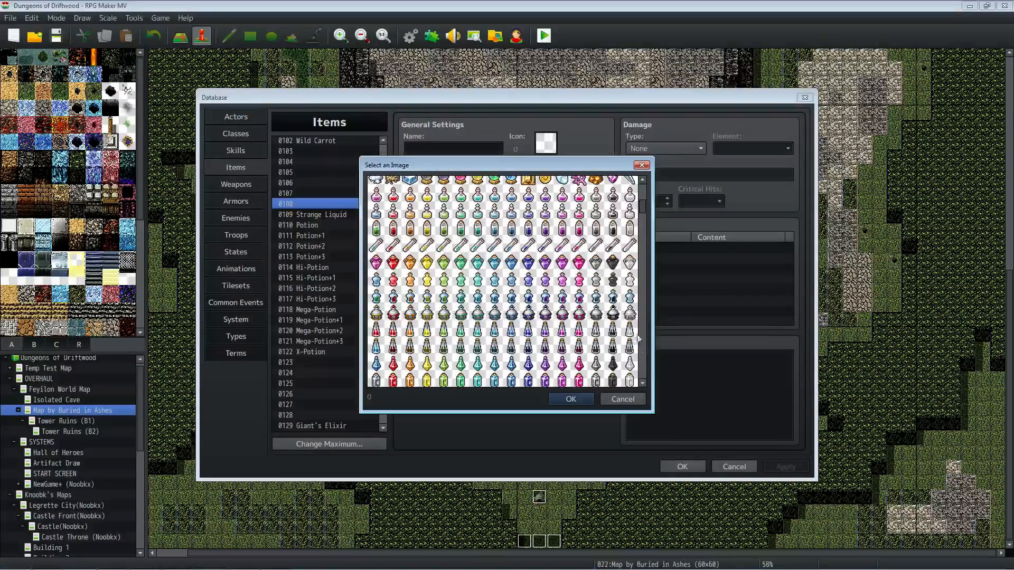
{"action": "scroll", "coordinate": [631, 338], "scroll_direction": "down", "scroll_amount": 2}
{"action": "scroll", "coordinate": [631, 340], "scroll_direction": "down", "scroll_amount": 2}
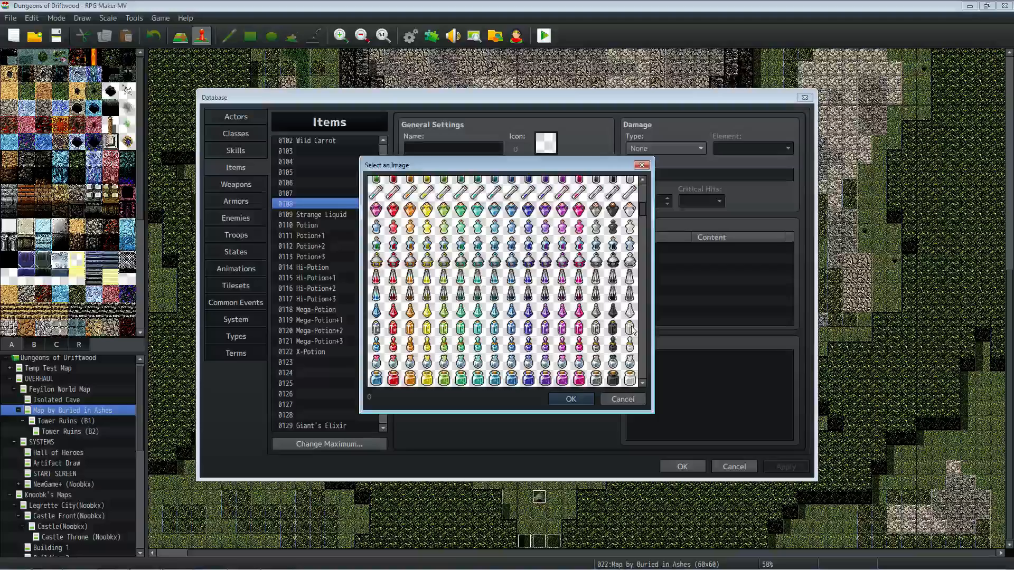
{"action": "double_click", "coordinate": [630, 328]}
Step: Name item 0108 Soft Liquid
{"action": "left_click", "coordinate": [331, 213]}
{"action": "left_click", "coordinate": [325, 226]}
{"action": "left_click", "coordinate": [328, 214]}
{"action": "left_click", "coordinate": [325, 204]}
{"action": "left_click", "coordinate": [438, 150]}
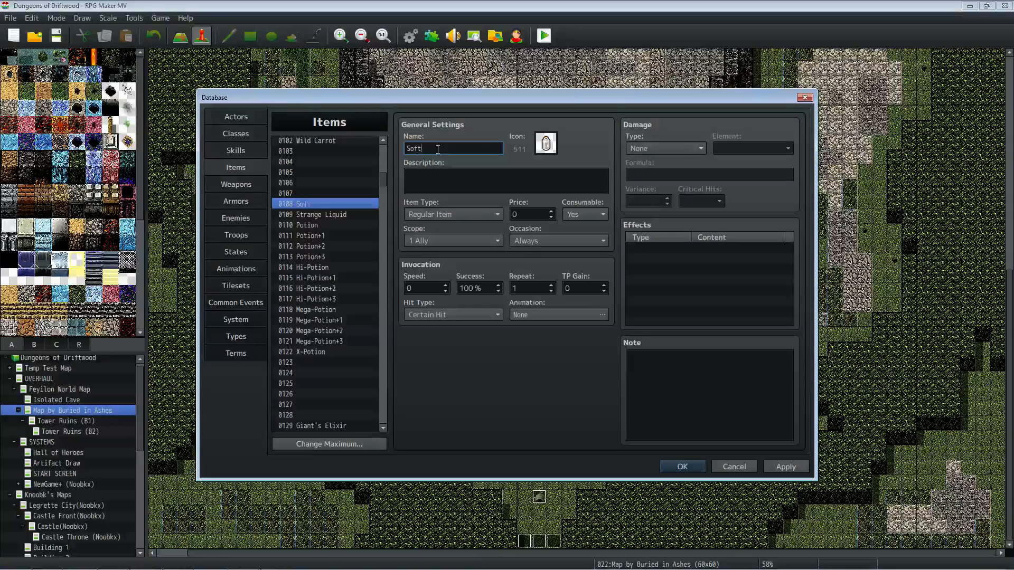
{"action": "type", "text": "Soft Liquid"}
Step: Begin Soft Liquid's description with "This item removes \it[]", leaving the code's number empty
{"action": "left_click", "coordinate": [478, 180]}
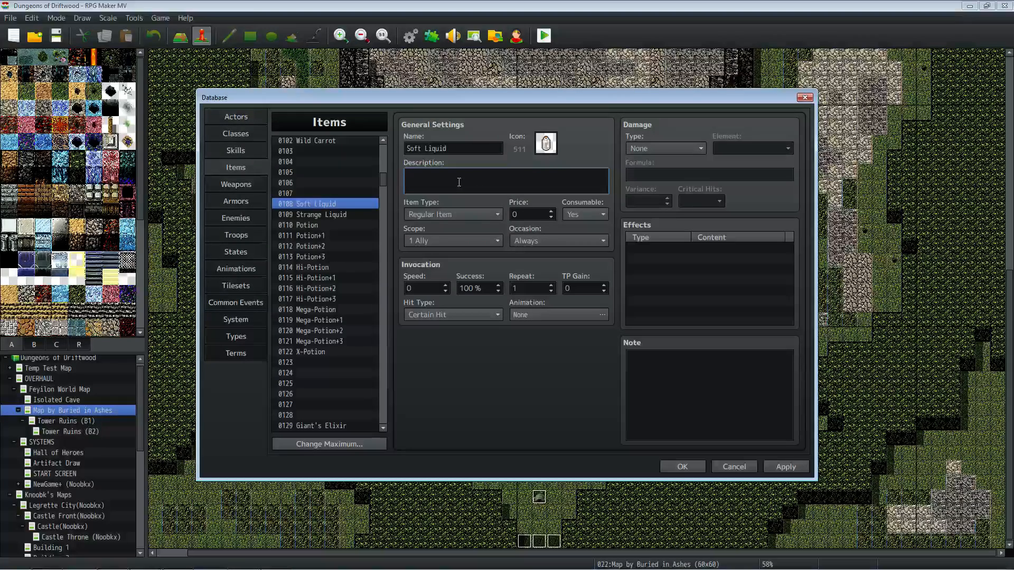
{"action": "type", "text": "This item removes \\it[]"}
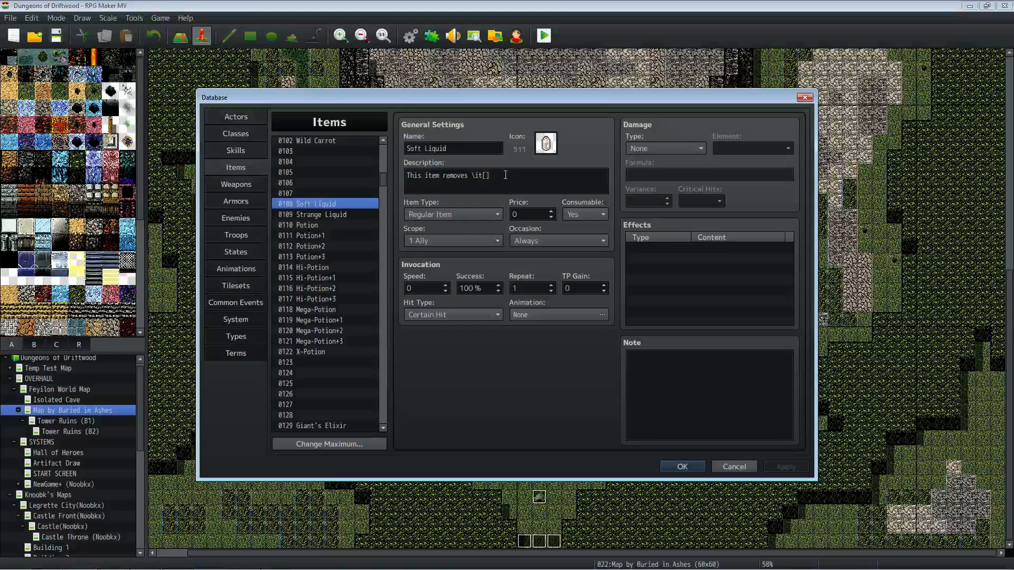
{"action": "left_click_drag", "start_coordinate": [490, 176], "coordinate": [469, 178]}
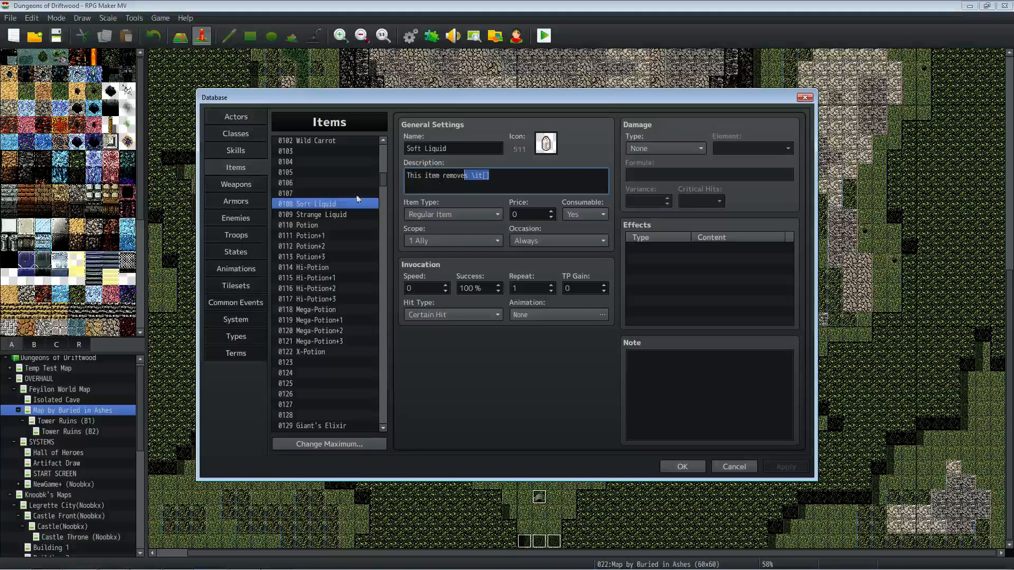
{"action": "left_click", "coordinate": [504, 174]}
Step: Look up the Petrified state's ID and complete the code in Soft Liquid's description as \it[29]
{"action": "left_click", "coordinate": [236, 251]}
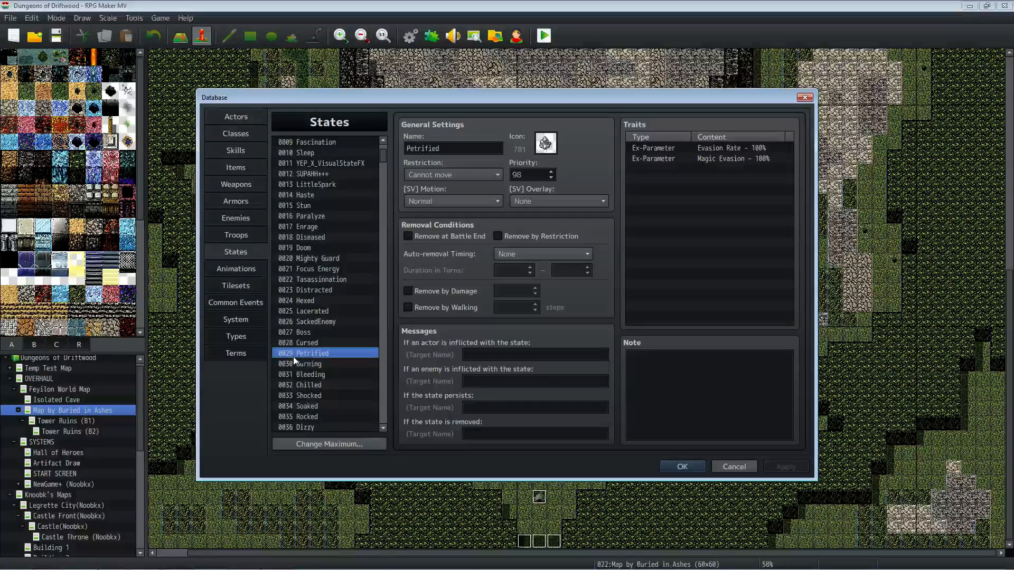
{"action": "left_click", "coordinate": [236, 167]}
{"action": "triple_click", "coordinate": [486, 175]}
{"action": "left_click", "coordinate": [495, 177]}
{"action": "type", "text": "29]"}
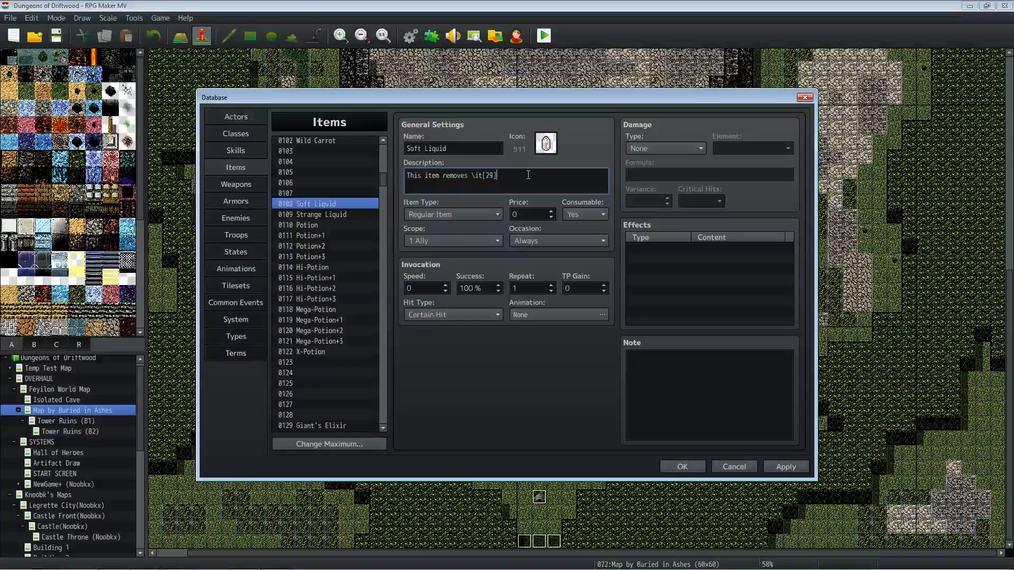
Step: Finish Soft Liquid's description after the code with "from on party member."
{"action": "type", "text": " f"}
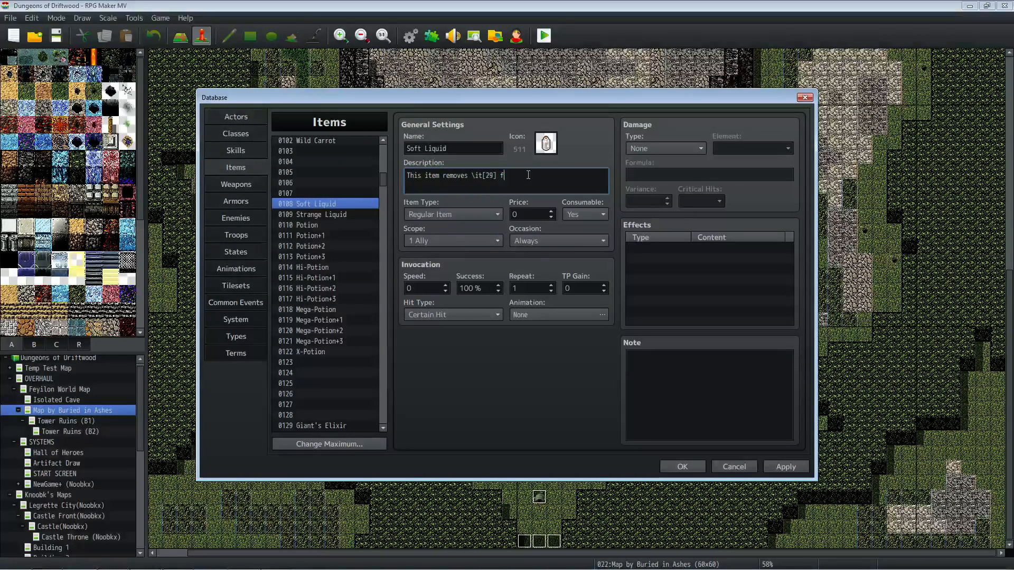
{"action": "type", "text": "rom on pa"}
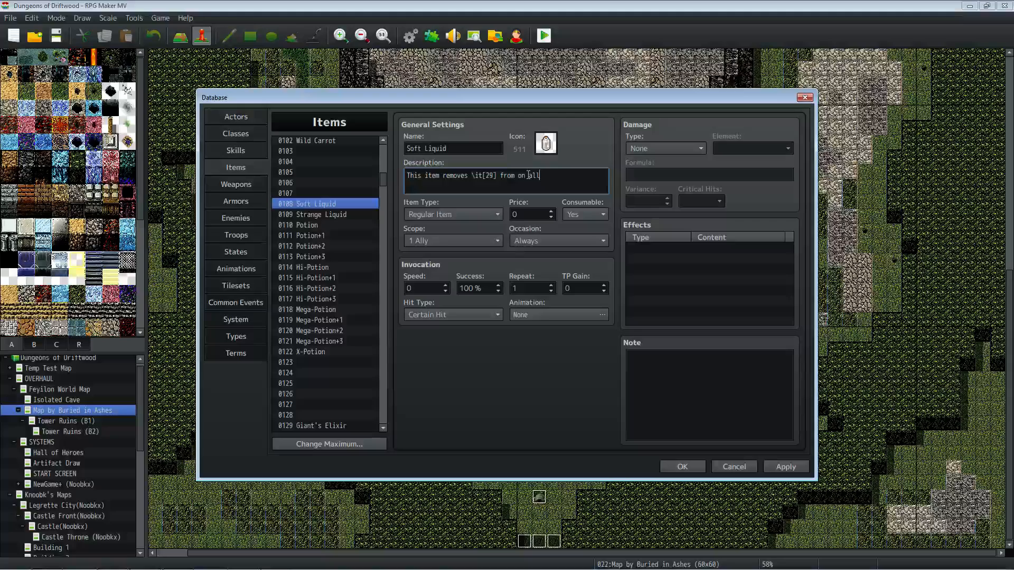
{"action": "type", "text": "rty member."}
{"action": "left_click_drag", "start_coordinate": [496, 174], "coordinate": [475, 175]}
{"action": "left_click", "coordinate": [591, 181]}
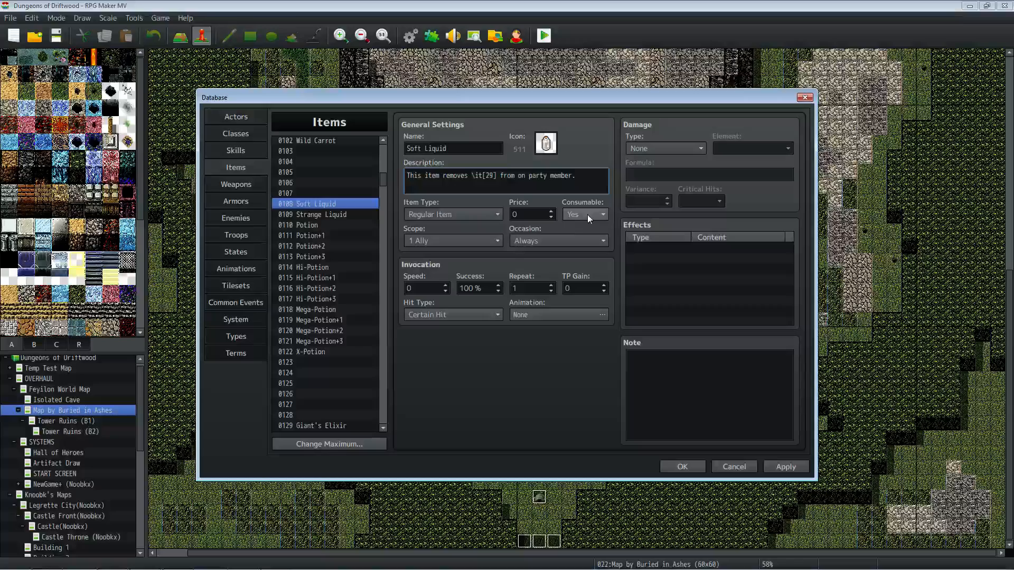
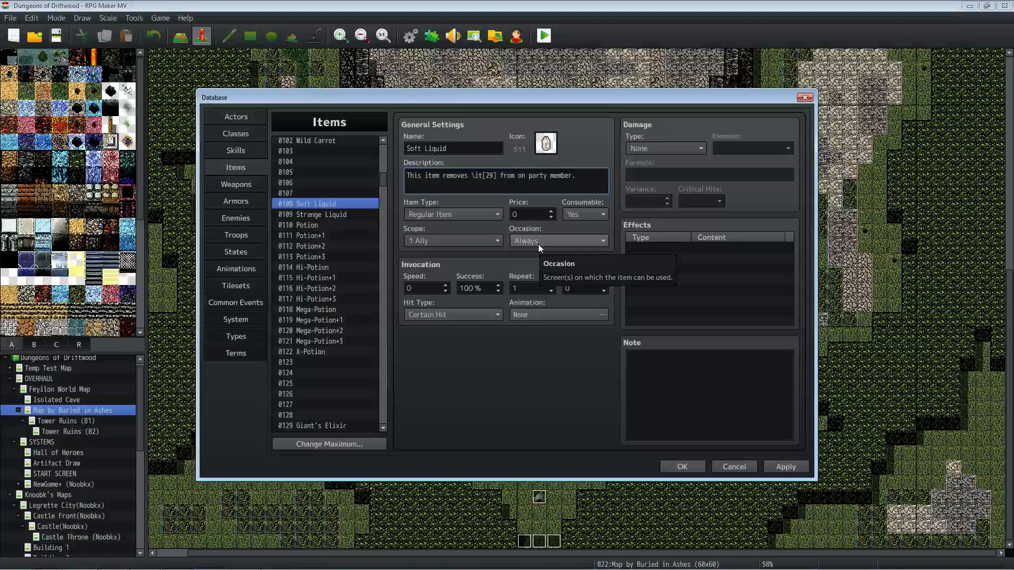
Step: Examine the settings of the Potion and Hi-Potion items for comparison, ending back on Soft Liquid
{"action": "left_click", "coordinate": [356, 224]}
{"action": "left_click", "coordinate": [340, 236]}
{"action": "left_click", "coordinate": [340, 256]}
{"action": "left_click", "coordinate": [338, 225]}
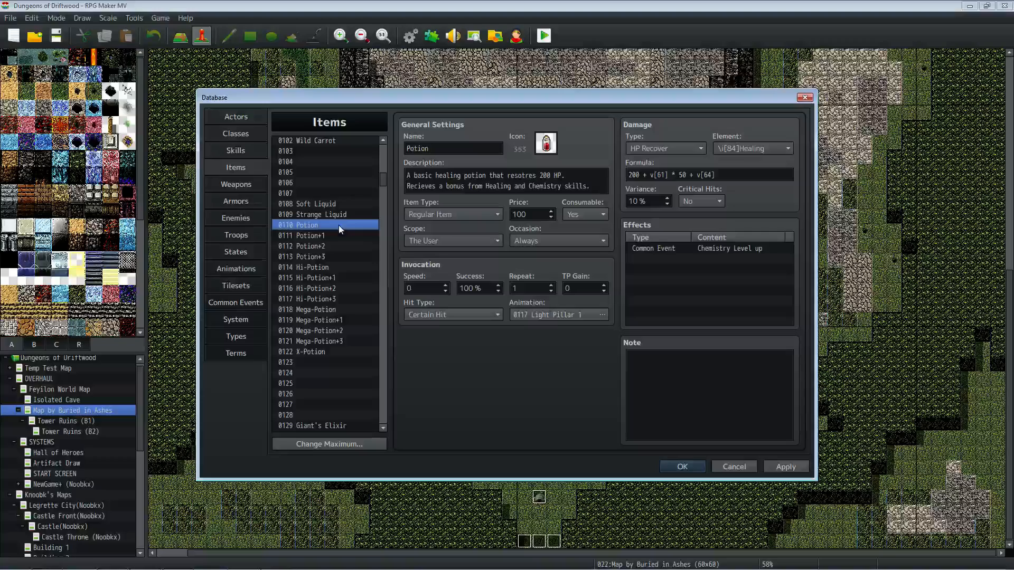
{"action": "left_click", "coordinate": [343, 267]}
{"action": "left_click", "coordinate": [342, 205]}
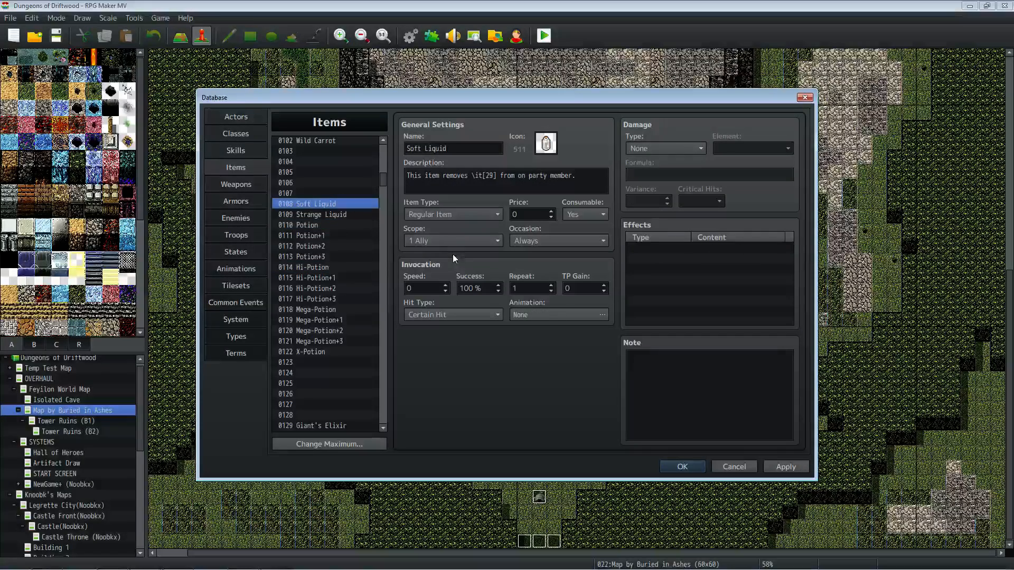
{"action": "left_click", "coordinate": [550, 218]}
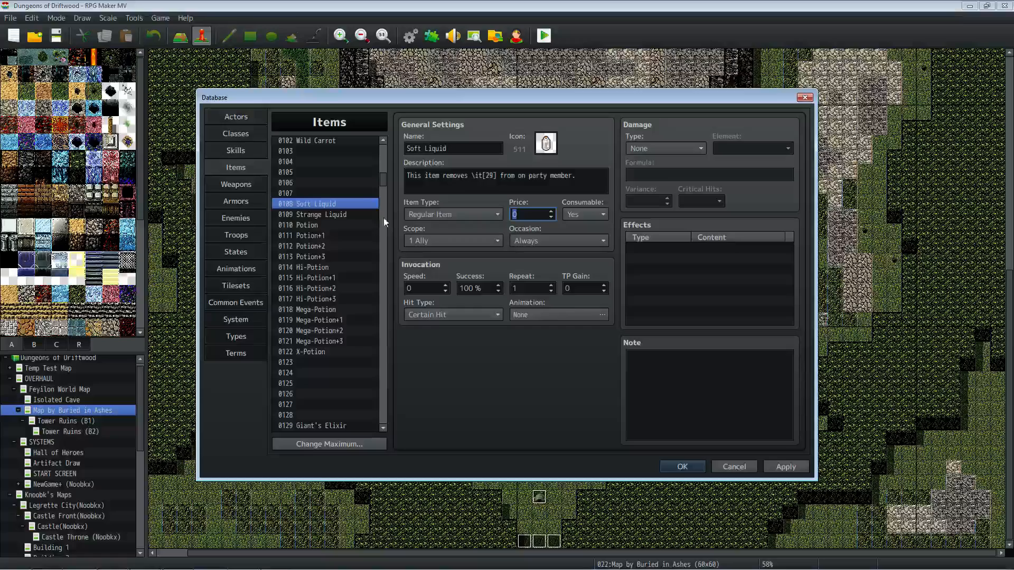
{"action": "left_click", "coordinate": [331, 226]}
{"action": "left_click", "coordinate": [334, 205]}
Step: Set Soft Liquid's price to 250, revise it to 200, and apply the database changes
{"action": "left_click", "coordinate": [521, 215]}
{"action": "type", "text": "250"}
{"action": "triple_click", "coordinate": [491, 176]}
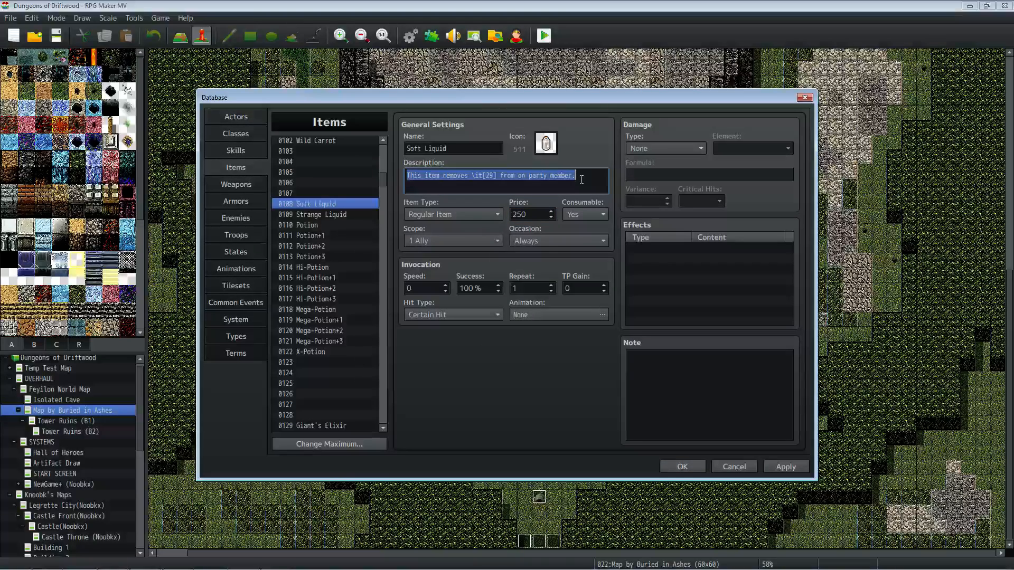
{"action": "double_click", "coordinate": [536, 215]}
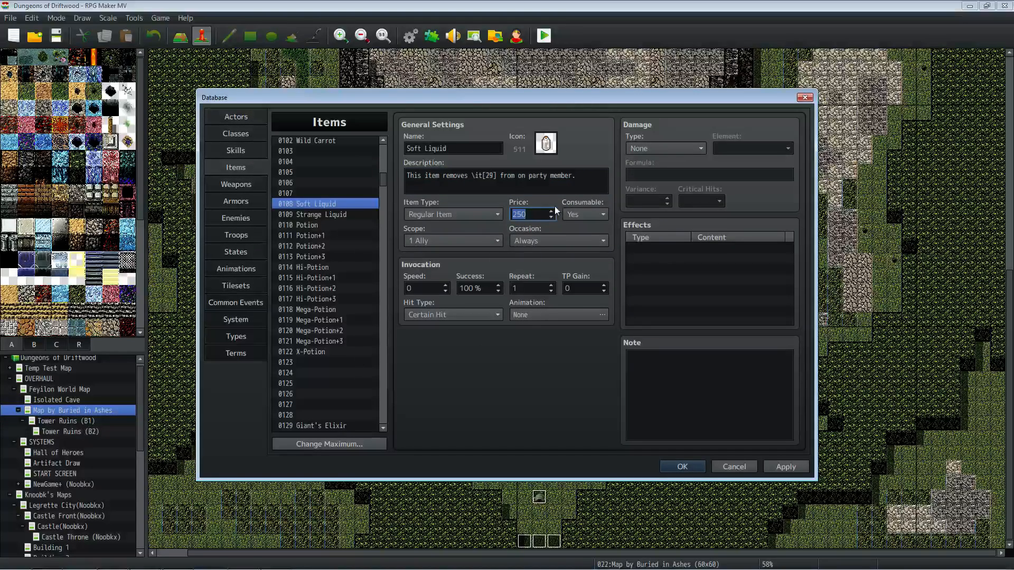
{"action": "type", "text": "200"}
{"action": "left_click", "coordinate": [786, 467]}
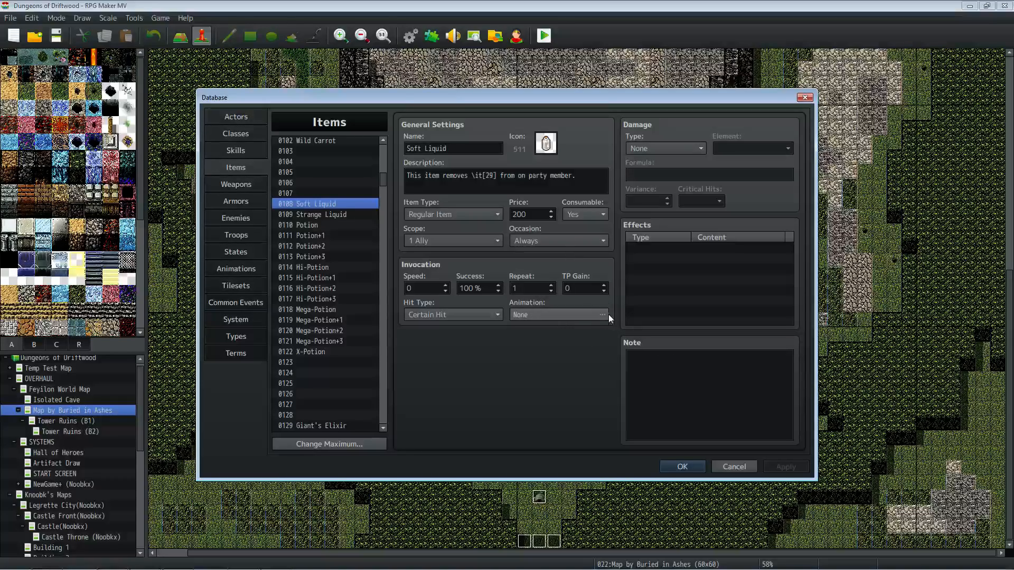
Step: Browse the existing animations and preview 0240 Ruin2
{"action": "left_click", "coordinate": [235, 268]}
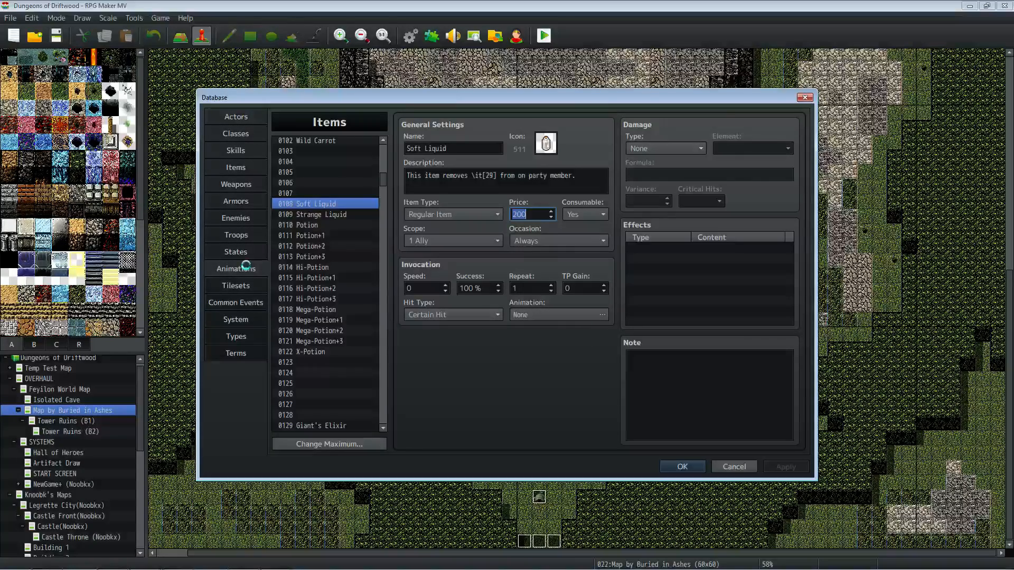
{"action": "left_click_drag", "start_coordinate": [381, 402], "coordinate": [381, 293]}
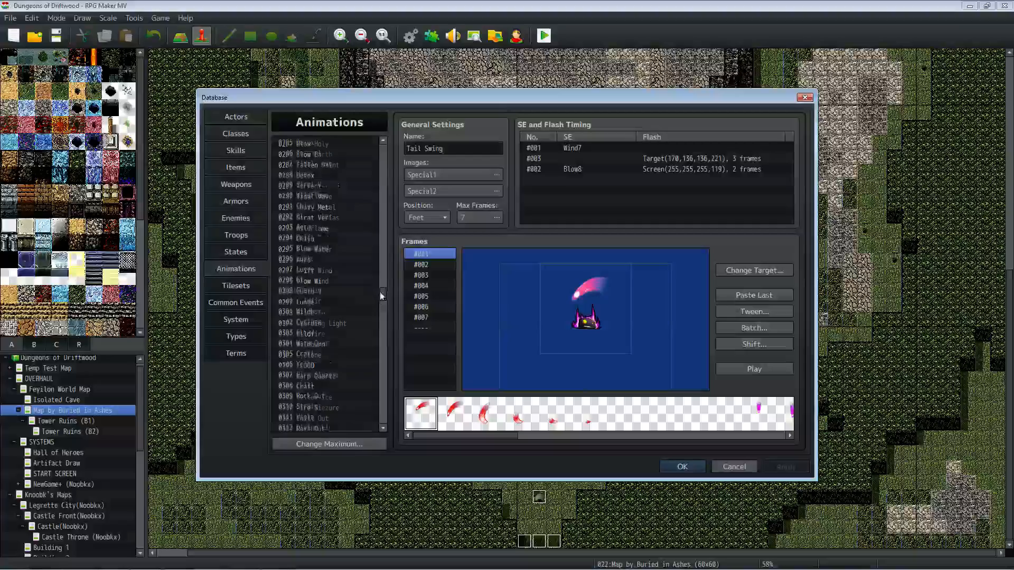
{"action": "left_click", "coordinate": [312, 250]}
{"action": "scroll", "coordinate": [320, 238], "scroll_direction": "up", "scroll_amount": 1}
{"action": "scroll", "coordinate": [325, 238], "scroll_direction": "up", "scroll_amount": 12}
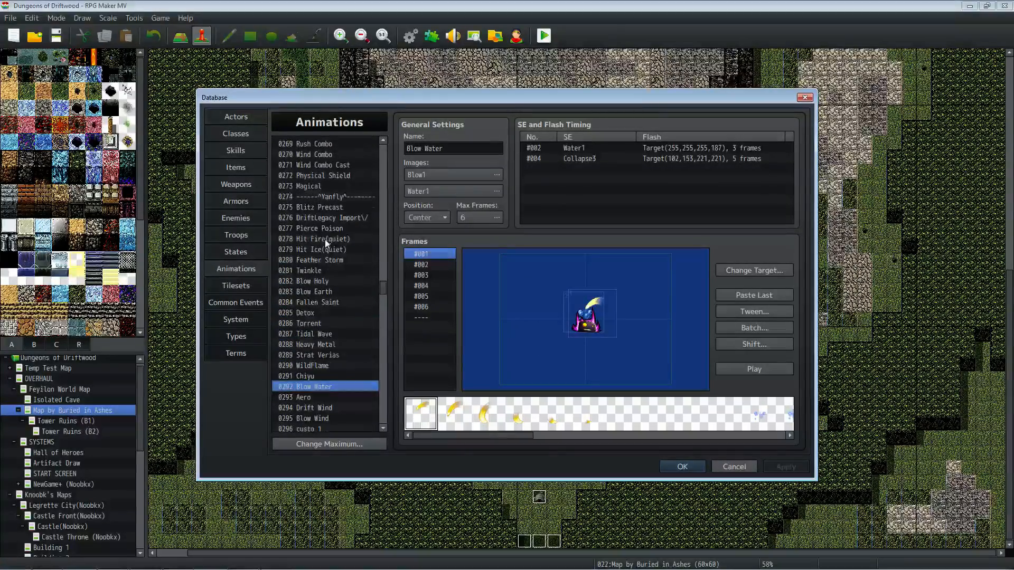
{"action": "left_click", "coordinate": [325, 239]}
{"action": "scroll", "coordinate": [324, 239], "scroll_direction": "up", "scroll_amount": 4}
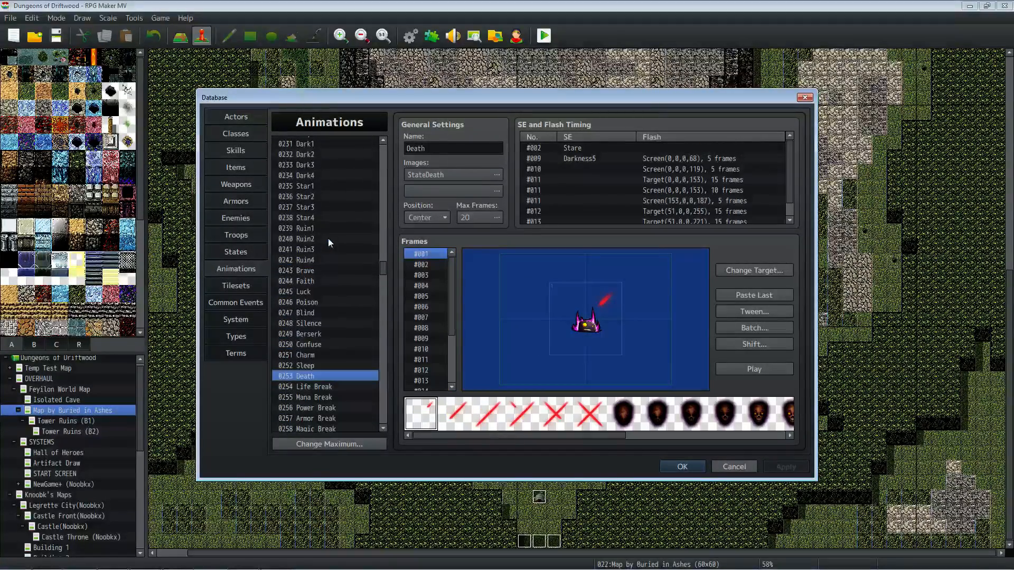
{"action": "left_click", "coordinate": [354, 241]}
{"action": "left_click", "coordinate": [782, 368]}
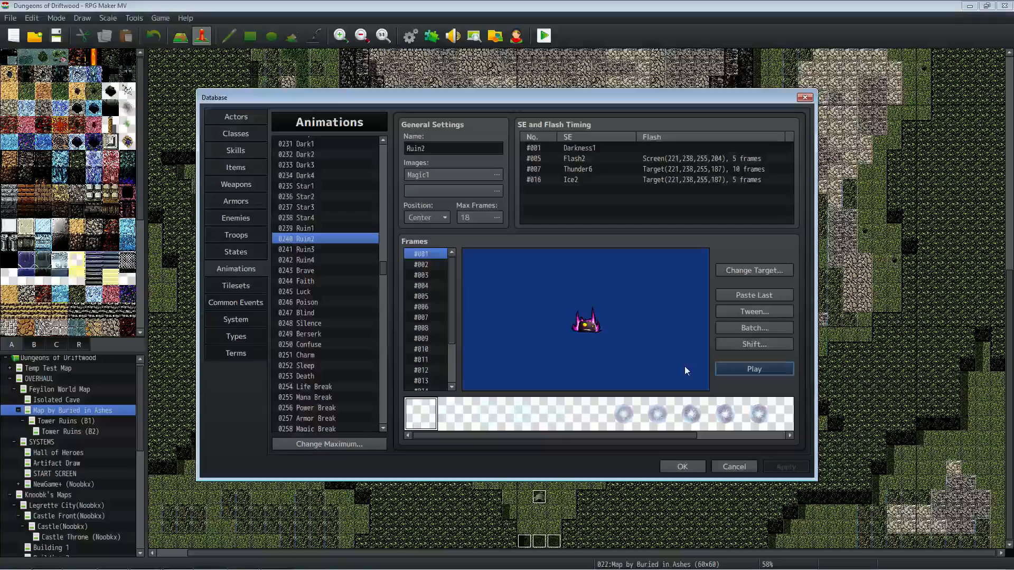
Step: Copy the Ruin2 animation into the empty entry 0504, just below Tail Swing
{"action": "right_click", "coordinate": [305, 238]}
{"action": "left_click", "coordinate": [323, 245]}
{"action": "left_click_drag", "start_coordinate": [381, 267], "coordinate": [377, 398]}
{"action": "right_click", "coordinate": [311, 394]}
{"action": "left_click", "coordinate": [328, 410]}
Step: Browse the Light and Ice image sheets and try Ice5 (2) as the first image of animation 0504
{"action": "double_click", "coordinate": [452, 174]}
{"action": "left_click", "coordinate": [372, 313]}
{"action": "left_click", "coordinate": [372, 230]}
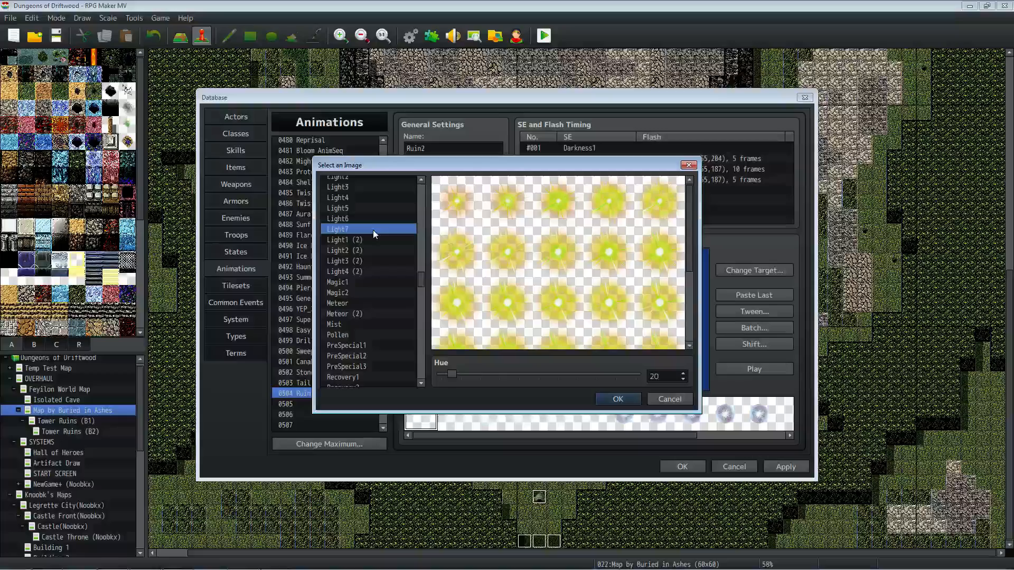
{"action": "left_click", "coordinate": [366, 208]}
{"action": "scroll", "coordinate": [368, 212], "scroll_direction": "up", "scroll_amount": 2}
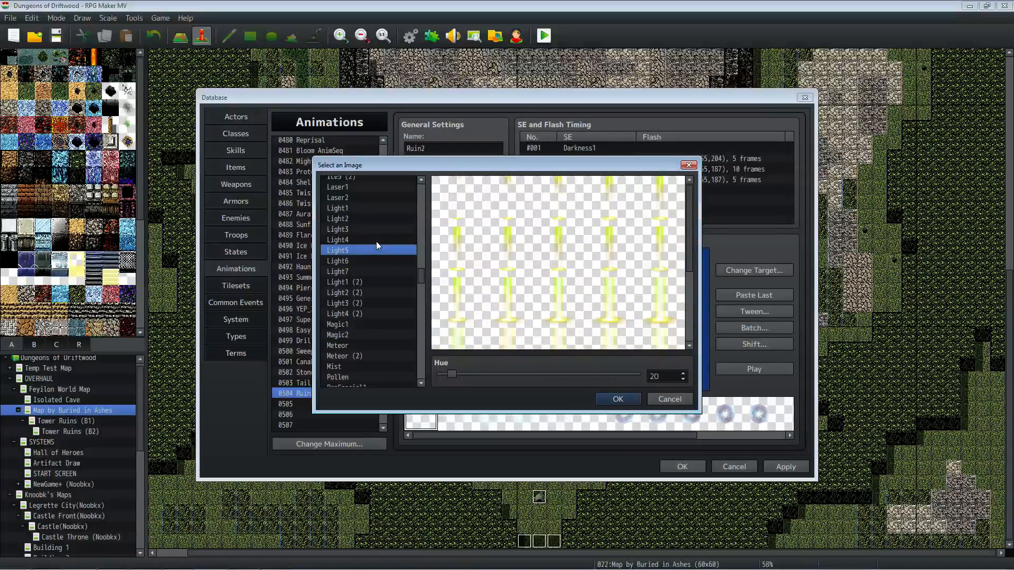
{"action": "left_click", "coordinate": [371, 240]}
{"action": "left_click", "coordinate": [366, 214]}
{"action": "key", "text": "Escape"}
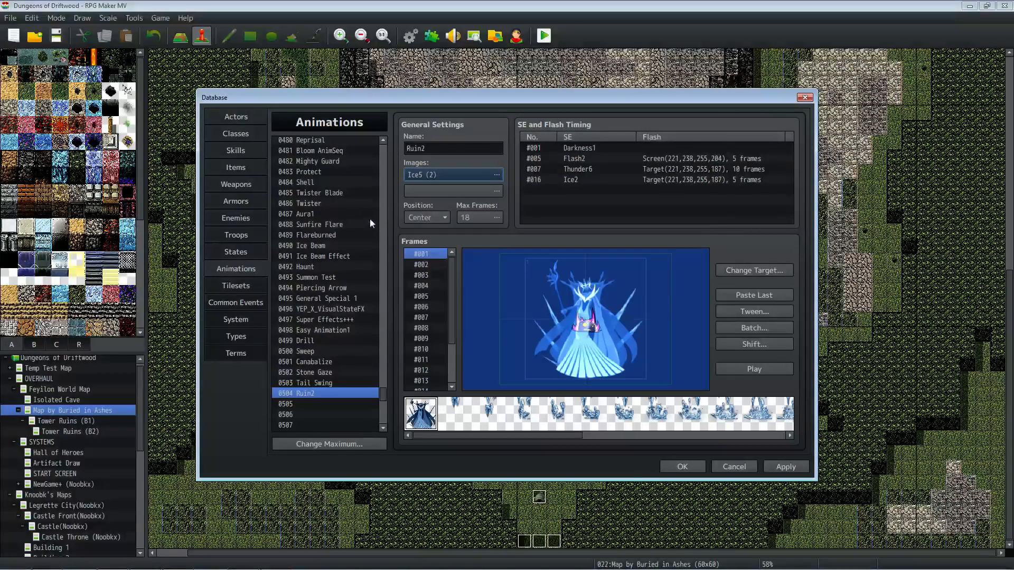
Step: Change the first image of animation 0504 to Ice3 and preview the animation
{"action": "left_click", "coordinate": [496, 175]}
{"action": "left_click", "coordinate": [360, 209]}
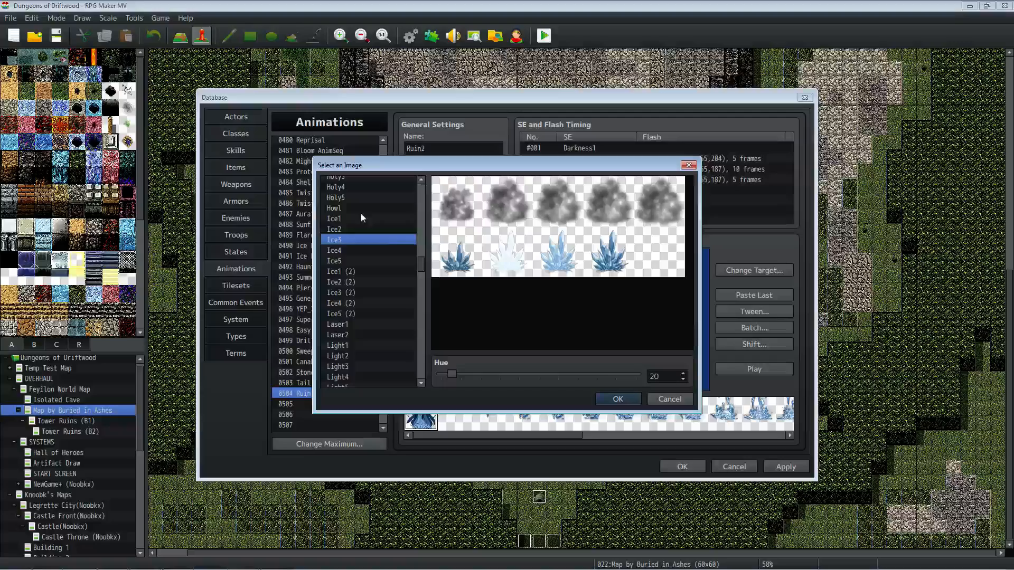
{"action": "left_click", "coordinate": [617, 399]}
{"action": "left_click", "coordinate": [745, 366]}
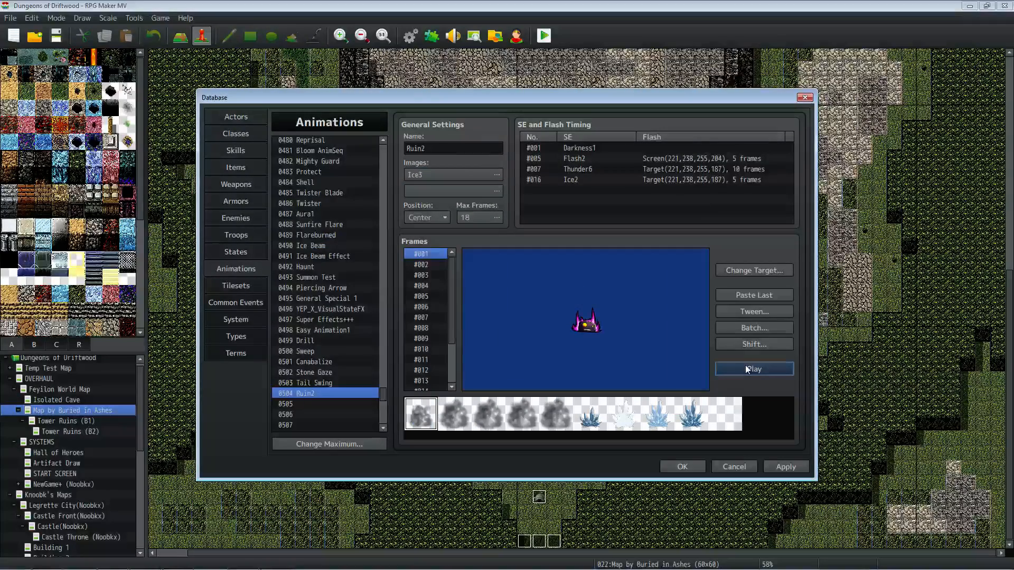
Step: Go through the individual frames of animation 0504 up to frame #007 to examine how the Ice3 image appears
{"action": "left_click", "coordinate": [496, 175]}
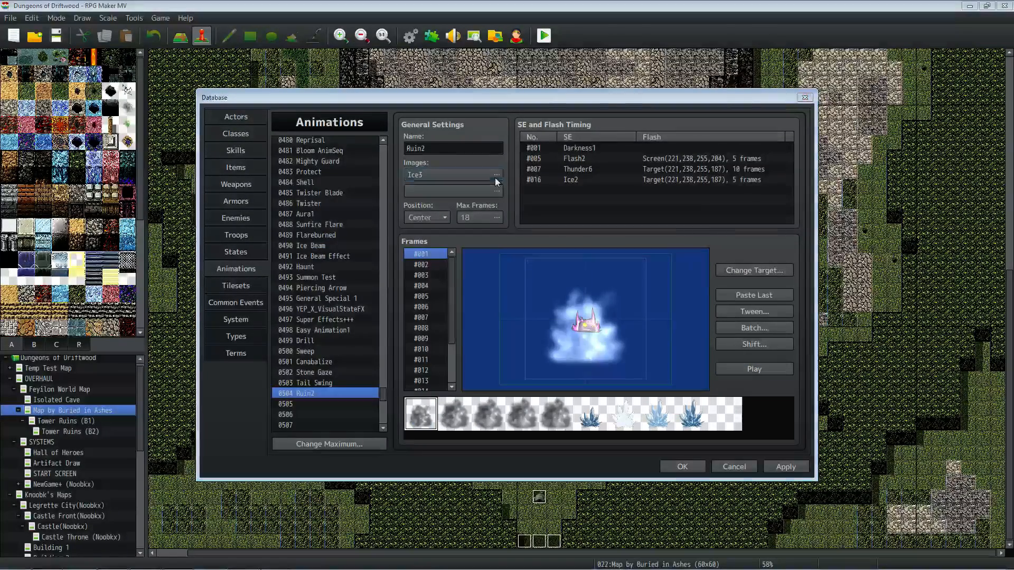
{"action": "left_click", "coordinate": [669, 399]}
{"action": "left_click", "coordinate": [421, 359]}
{"action": "left_click", "coordinate": [429, 285]}
{"action": "key", "text": "Down"}
{"action": "key", "text": "Down"}
{"action": "key", "text": "Down"}
{"action": "key", "text": "Up"}
{"action": "key", "text": "Up"}
{"action": "key", "text": "Down"}
{"action": "key", "text": "Down"}
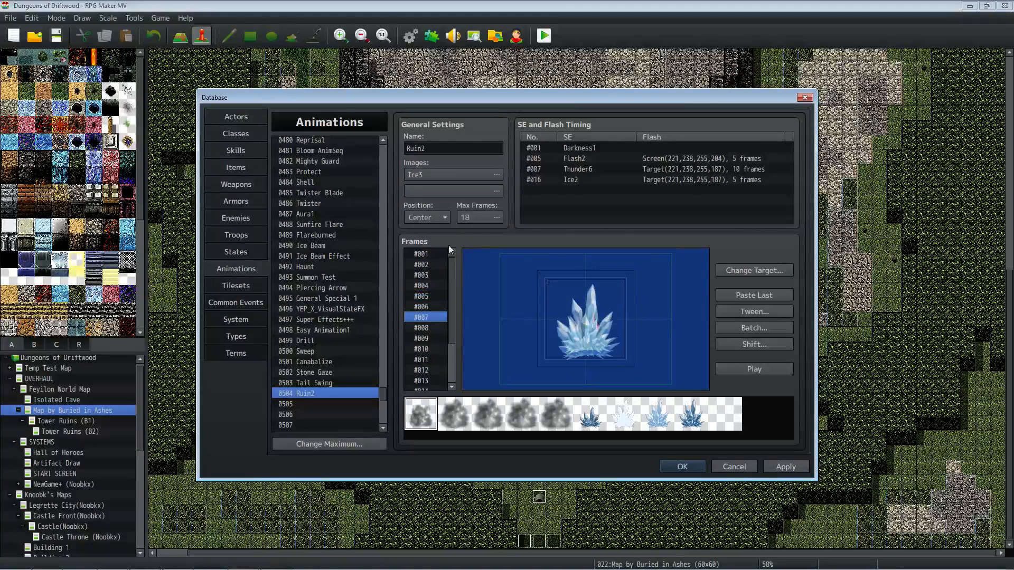
Step: Browse the image sheets, change the first image of animation 0504 to Water1, and preview the animation
{"action": "left_click", "coordinate": [496, 175]}
{"action": "left_click", "coordinate": [371, 206]}
{"action": "scroll", "coordinate": [389, 239], "scroll_direction": "up", "scroll_amount": 2}
{"action": "left_click", "coordinate": [385, 239]}
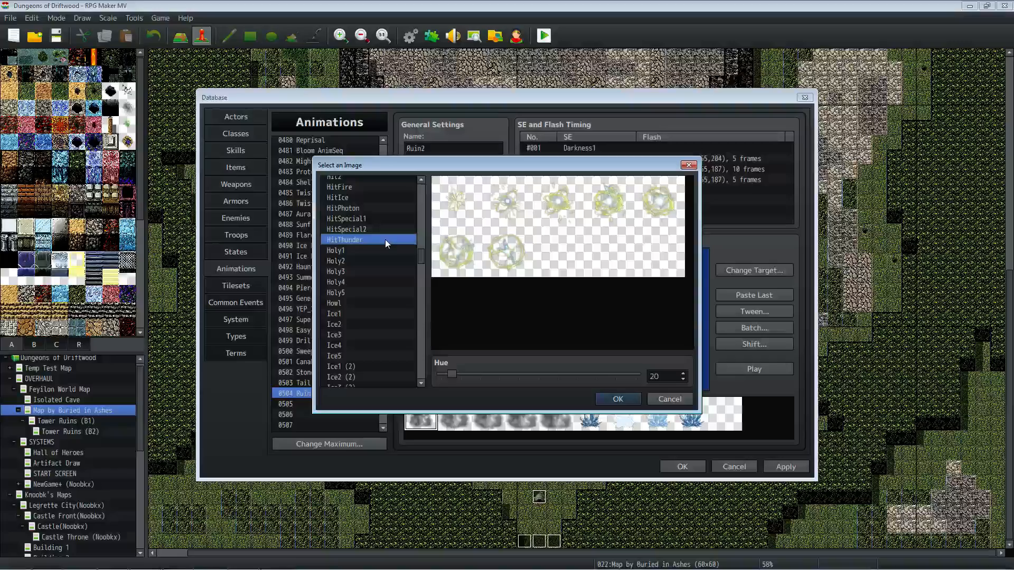
{"action": "left_click", "coordinate": [378, 220]}
{"action": "scroll", "coordinate": [375, 229], "scroll_direction": "up", "scroll_amount": 2}
{"action": "left_click", "coordinate": [375, 231]}
{"action": "scroll", "coordinate": [375, 231], "scroll_direction": "up", "scroll_amount": 3}
{"action": "left_click", "coordinate": [375, 232]}
{"action": "left_click_drag", "start_coordinate": [421, 243], "coordinate": [420, 353]}
{"action": "left_click", "coordinate": [365, 355]}
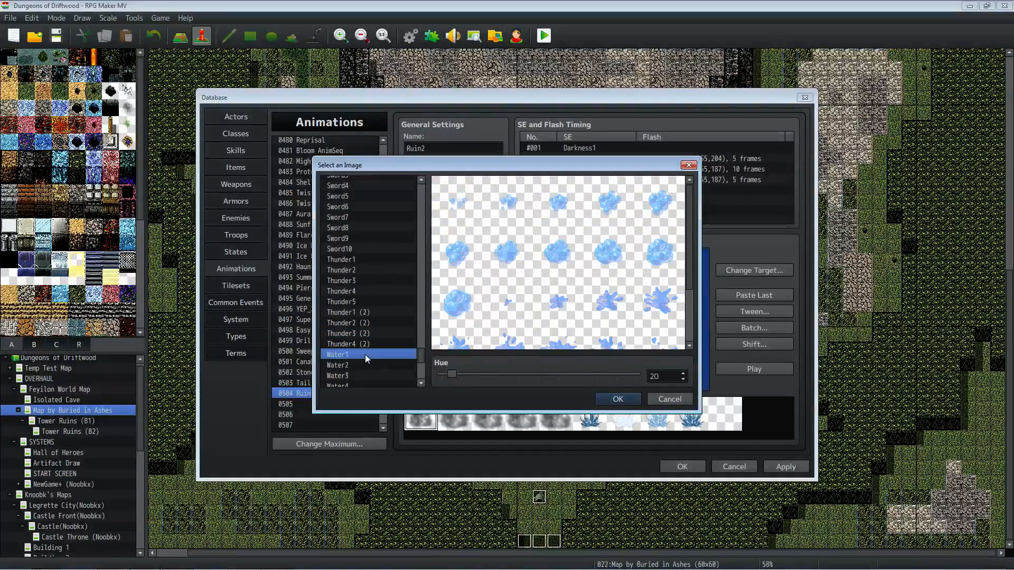
{"action": "left_click", "coordinate": [617, 399]}
{"action": "left_click", "coordinate": [760, 367]}
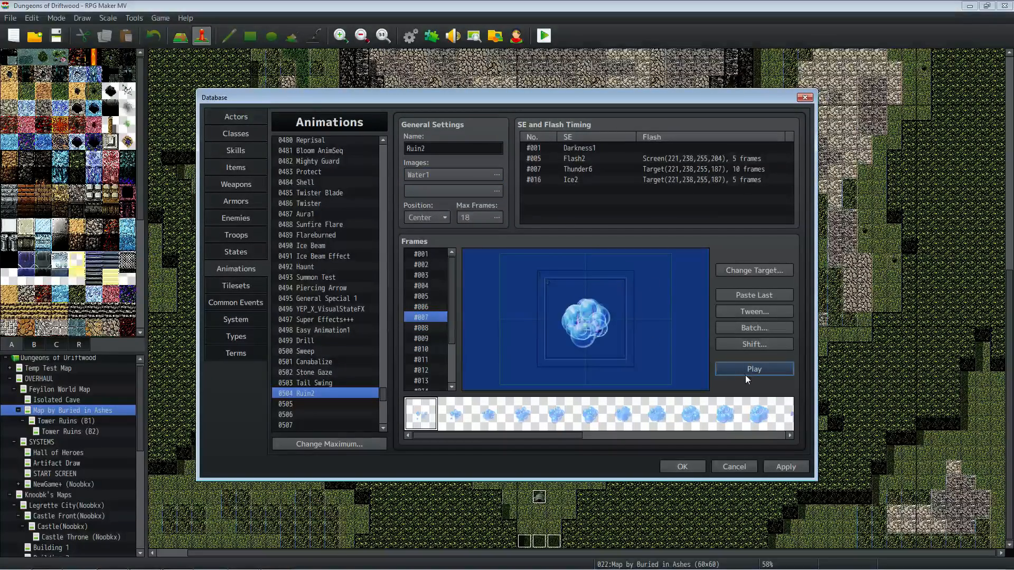
Step: Try a yellow hue on the Water1 image and preview the animation
{"action": "left_click", "coordinate": [449, 175]}
{"action": "left_click_drag", "start_coordinate": [451, 375], "coordinate": [567, 380]}
{"action": "left_click", "coordinate": [617, 399]}
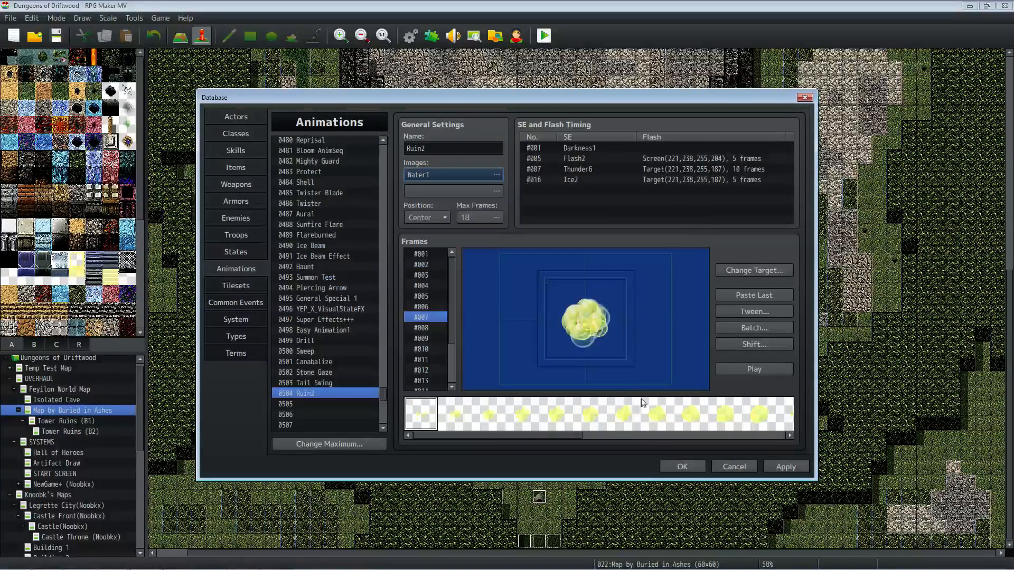
{"action": "left_click", "coordinate": [734, 372]}
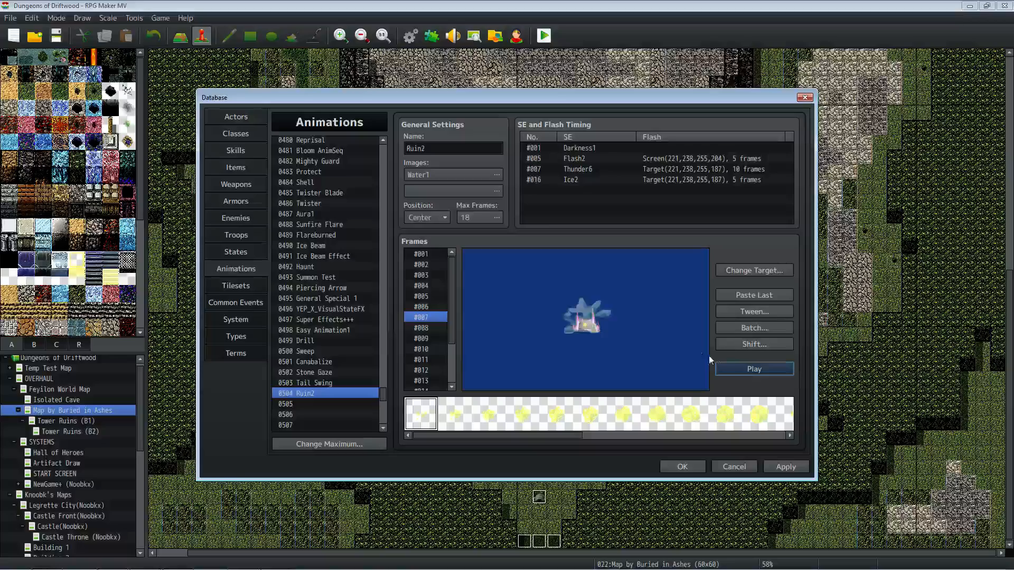
Step: Shift the hue of the Water1 image to light cyan and preview the animation
{"action": "left_click", "coordinate": [496, 175]}
{"action": "left_click_drag", "start_coordinate": [566, 375], "coordinate": [628, 387]}
{"action": "left_click", "coordinate": [618, 399]}
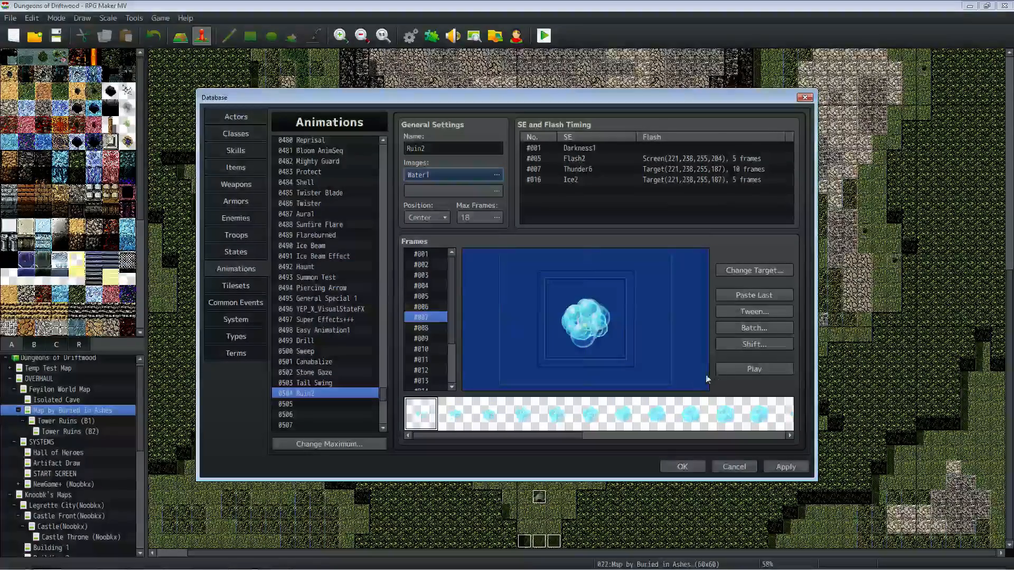
{"action": "left_click", "coordinate": [724, 373]}
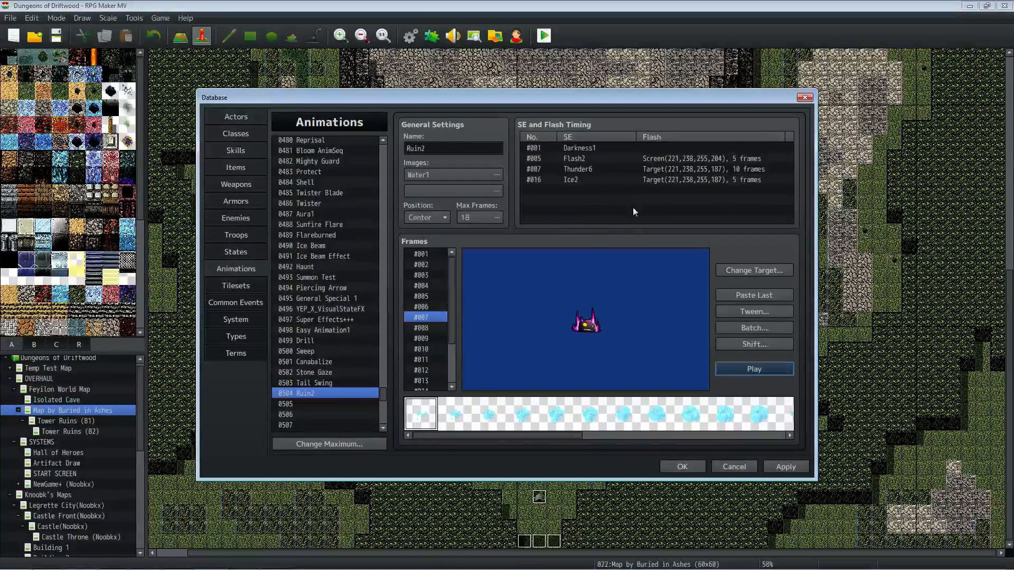
Step: Replace the Darkness1 sound effect on frame 1 of animation 0504 with Chime2
{"action": "left_click", "coordinate": [572, 148]}
{"action": "right_click", "coordinate": [572, 147]}
{"action": "left_click", "coordinate": [588, 153]}
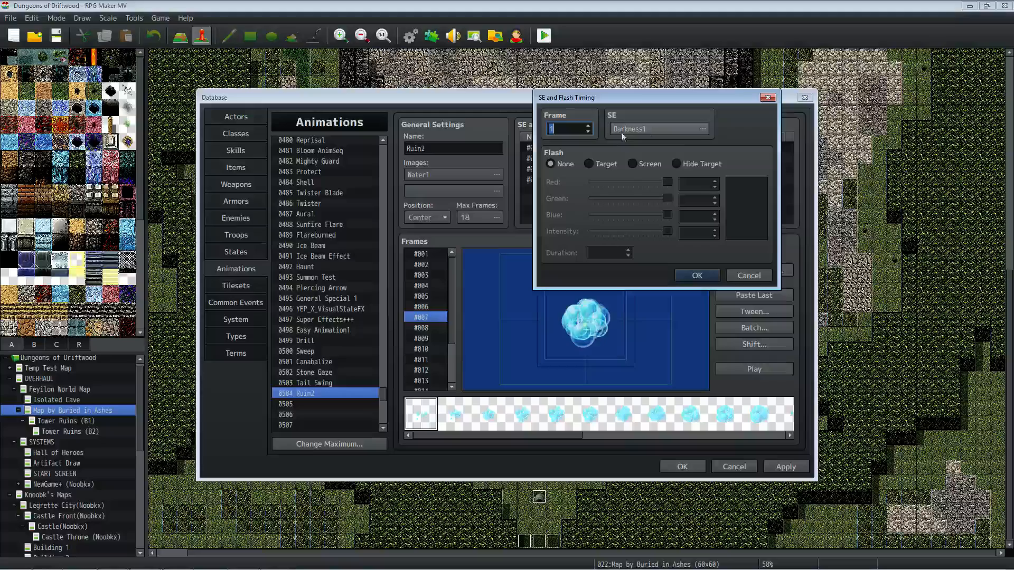
{"action": "left_click", "coordinate": [704, 131]}
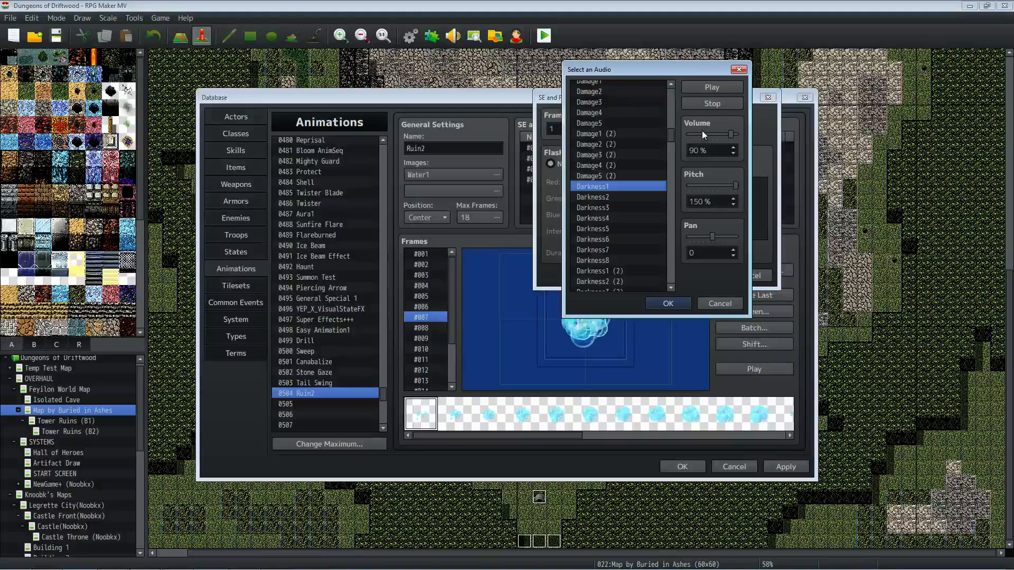
{"action": "scroll", "coordinate": [626, 217], "scroll_direction": "up", "scroll_amount": 4}
{"action": "left_click", "coordinate": [620, 207]}
{"action": "scroll", "coordinate": [621, 211], "scroll_direction": "up", "scroll_amount": 2}
{"action": "scroll", "coordinate": [618, 201], "scroll_direction": "up", "scroll_amount": 5}
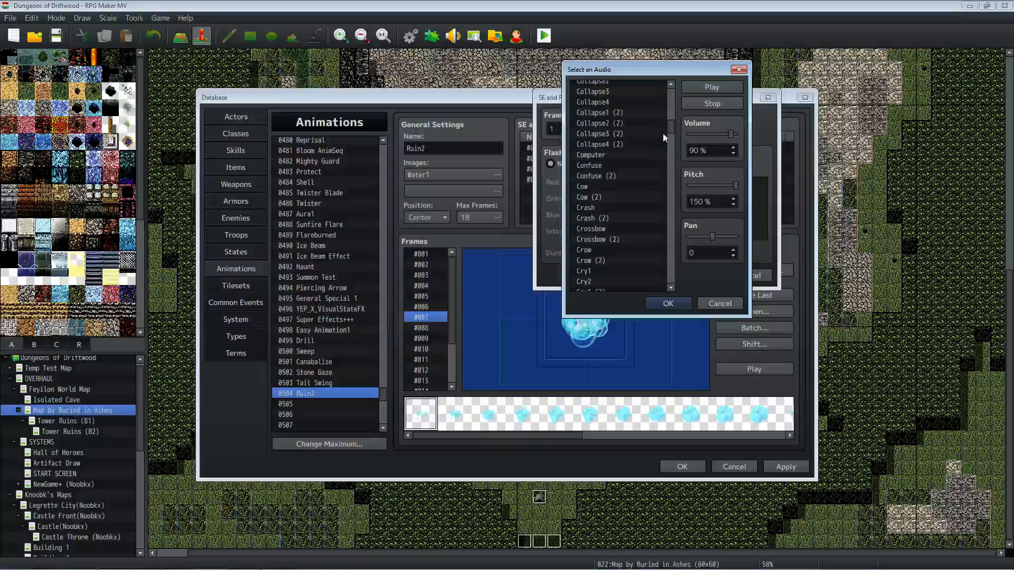
{"action": "scroll", "coordinate": [674, 120], "scroll_direction": "up", "scroll_amount": 3}
{"action": "scroll", "coordinate": [621, 153], "scroll_direction": "up", "scroll_amount": 1}
{"action": "left_click", "coordinate": [615, 166]}
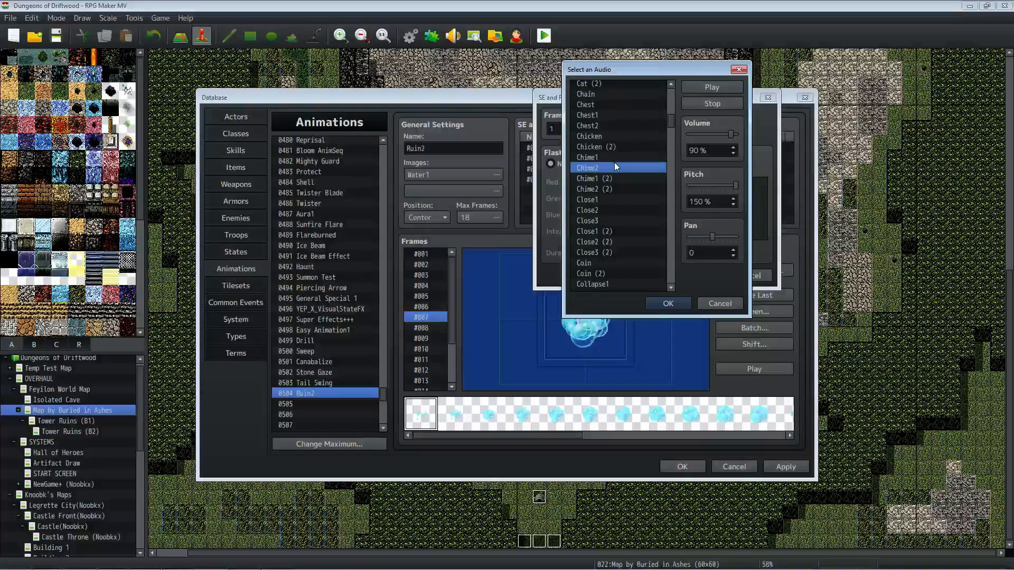
{"action": "left_click", "coordinate": [617, 156]}
{"action": "left_click", "coordinate": [617, 166]}
{"action": "left_click", "coordinate": [667, 307]}
{"action": "left_click", "coordinate": [695, 276]}
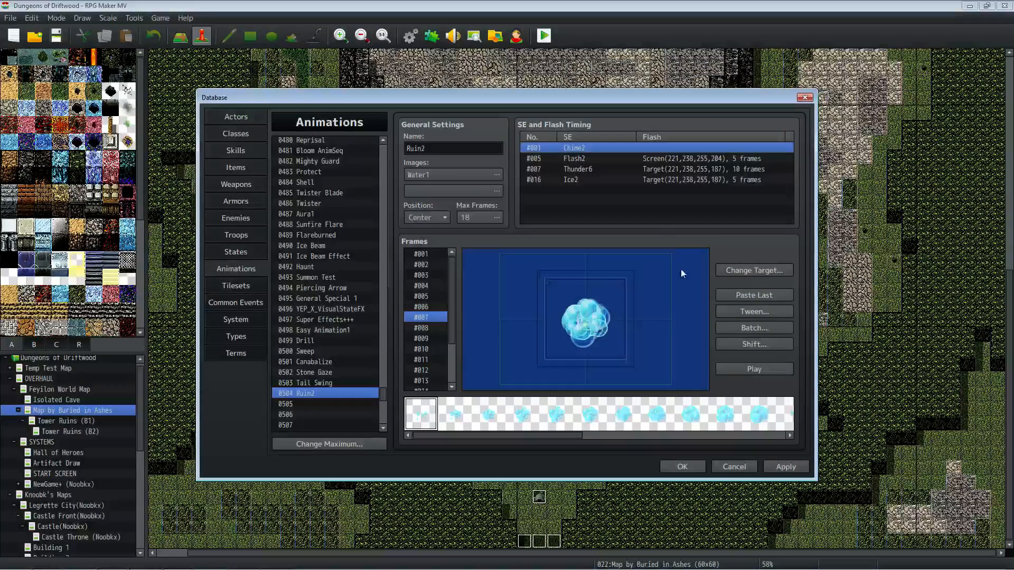
Step: Move the Chime2 sound effect to frame 15 and preview the animation
{"action": "right_click", "coordinate": [575, 152]}
{"action": "left_click", "coordinate": [575, 152]}
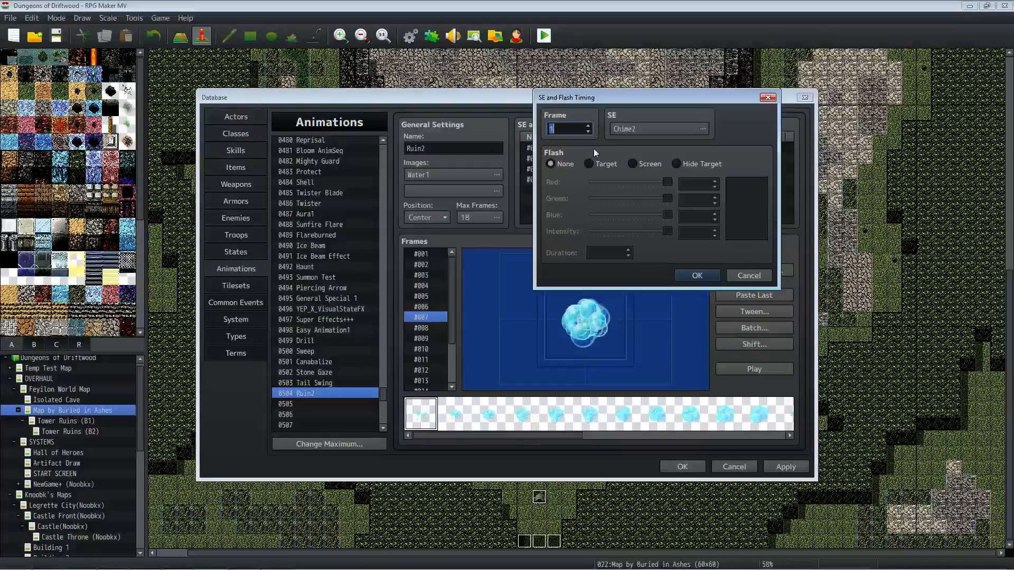
{"action": "type", "text": "15"}
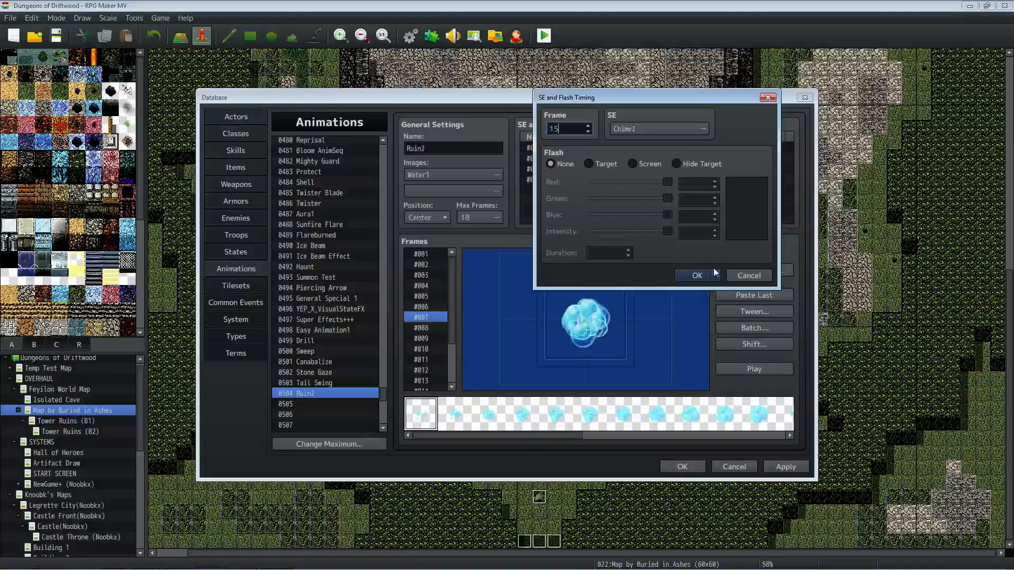
{"action": "left_click", "coordinate": [698, 275]}
{"action": "right_click", "coordinate": [573, 149]}
{"action": "left_click", "coordinate": [591, 172]}
{"action": "right_click", "coordinate": [560, 168]}
{"action": "left_click", "coordinate": [594, 207]}
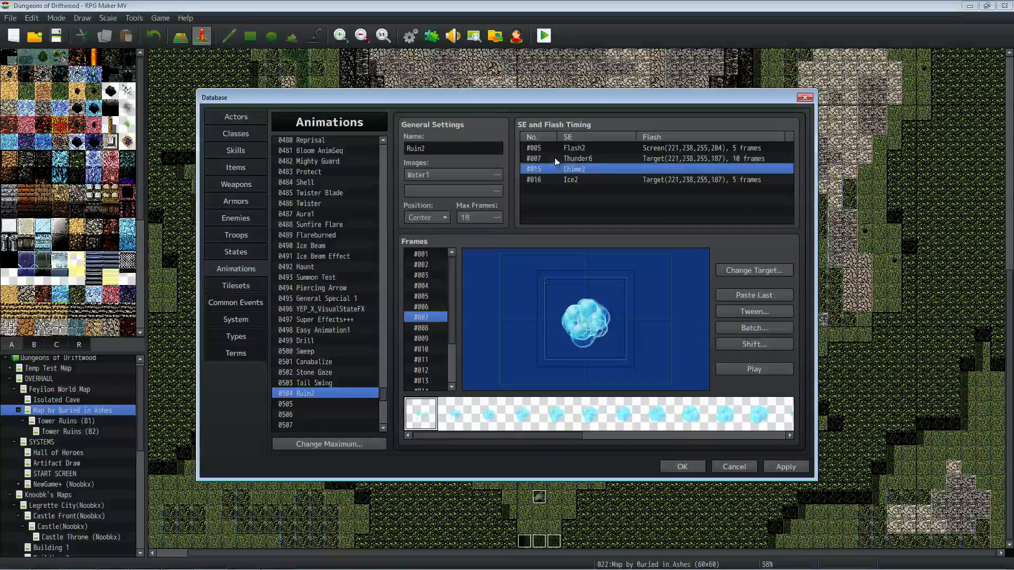
{"action": "right_click", "coordinate": [567, 151]}
{"action": "key", "text": "Escape"}
{"action": "left_click", "coordinate": [734, 368]}
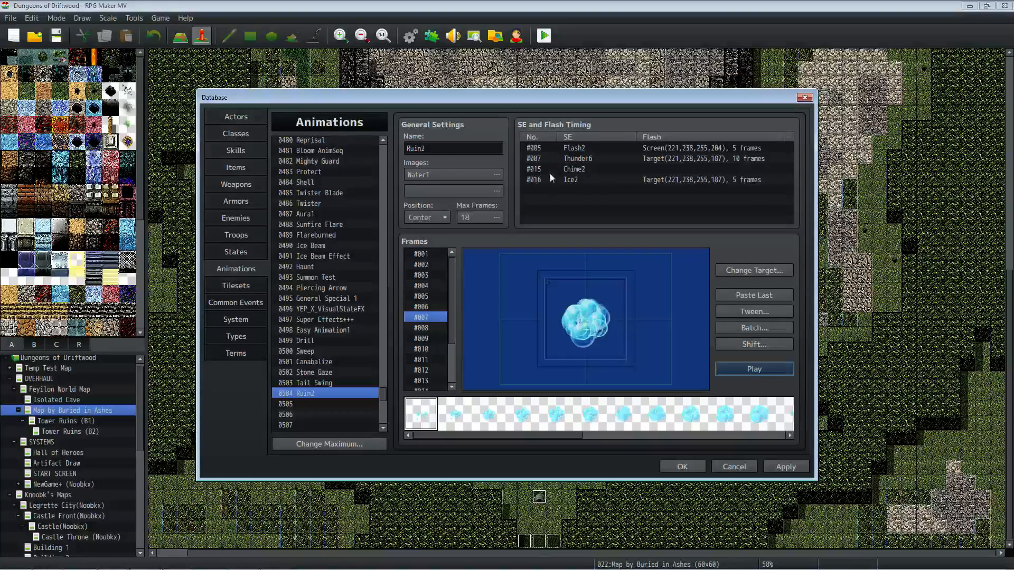
Step: Change the Flash2 timing entry to the Recovery sound at 140% pitch on frame 1, and preview the animation
{"action": "right_click", "coordinate": [578, 148]}
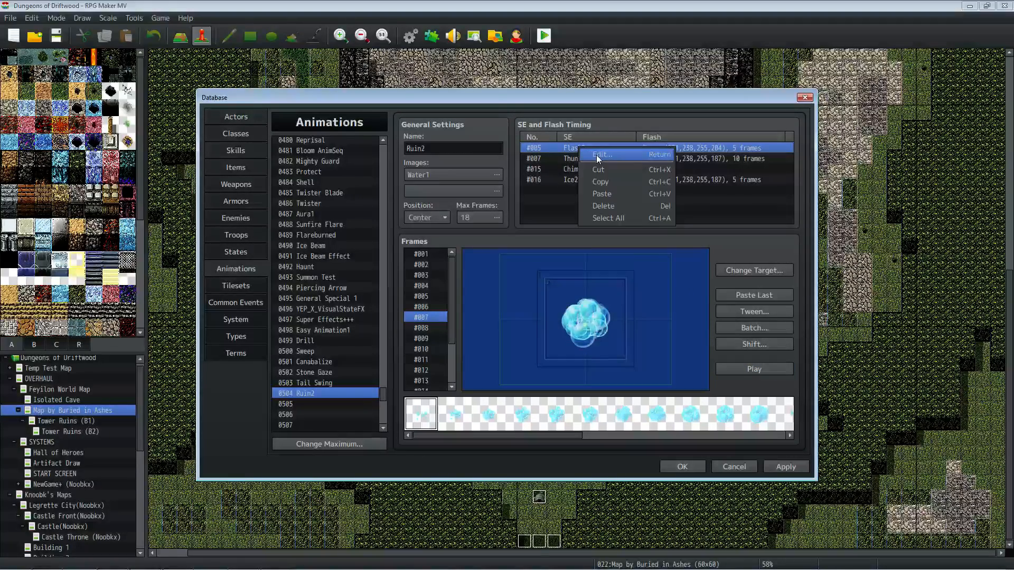
{"action": "left_click", "coordinate": [596, 154]}
{"action": "left_click", "coordinate": [702, 128]}
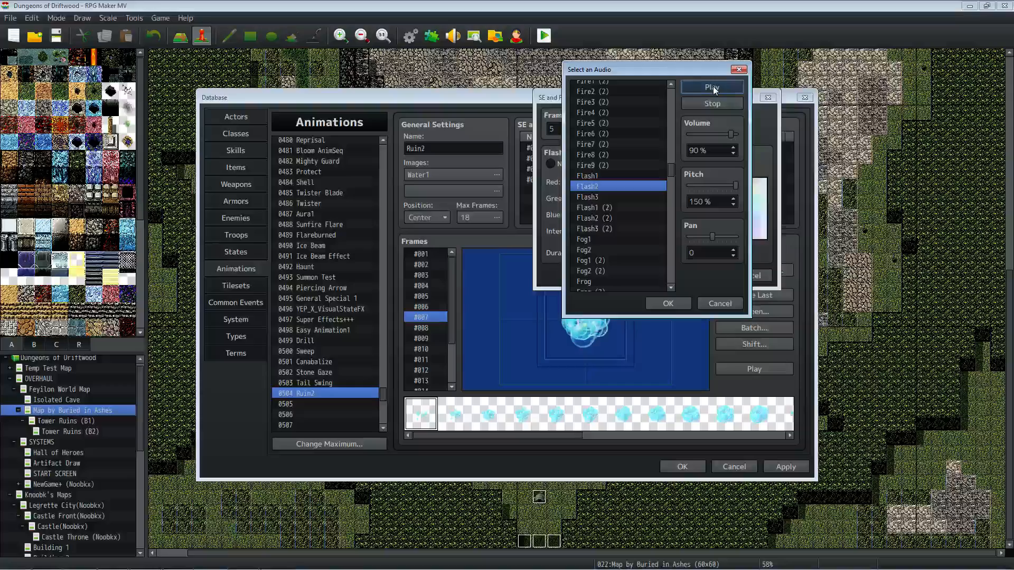
{"action": "scroll", "coordinate": [629, 163], "scroll_direction": "down", "scroll_amount": 15}
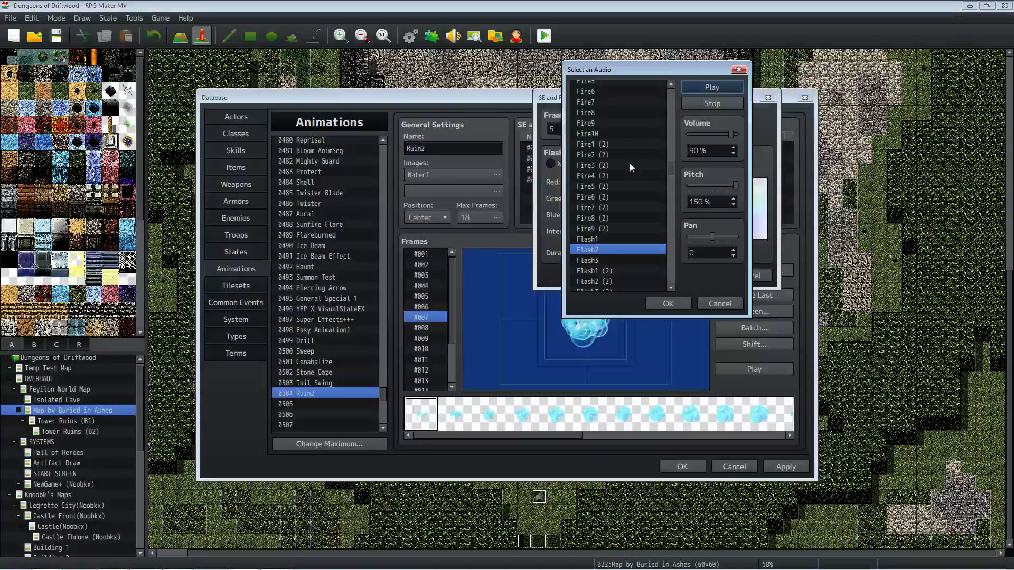
{"action": "scroll", "coordinate": [667, 214], "scroll_direction": "down", "scroll_amount": 20}
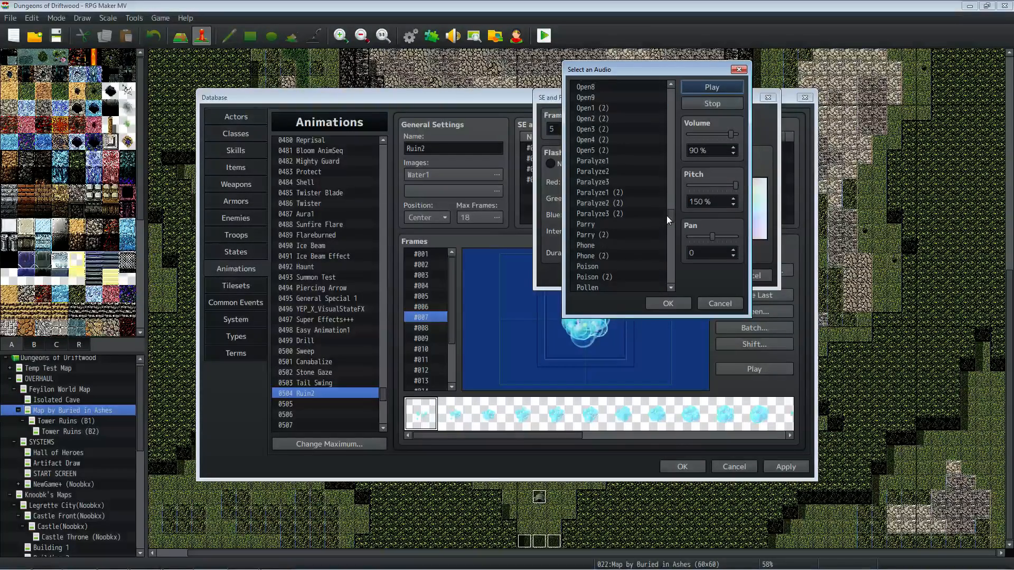
{"action": "left_click", "coordinate": [604, 150]}
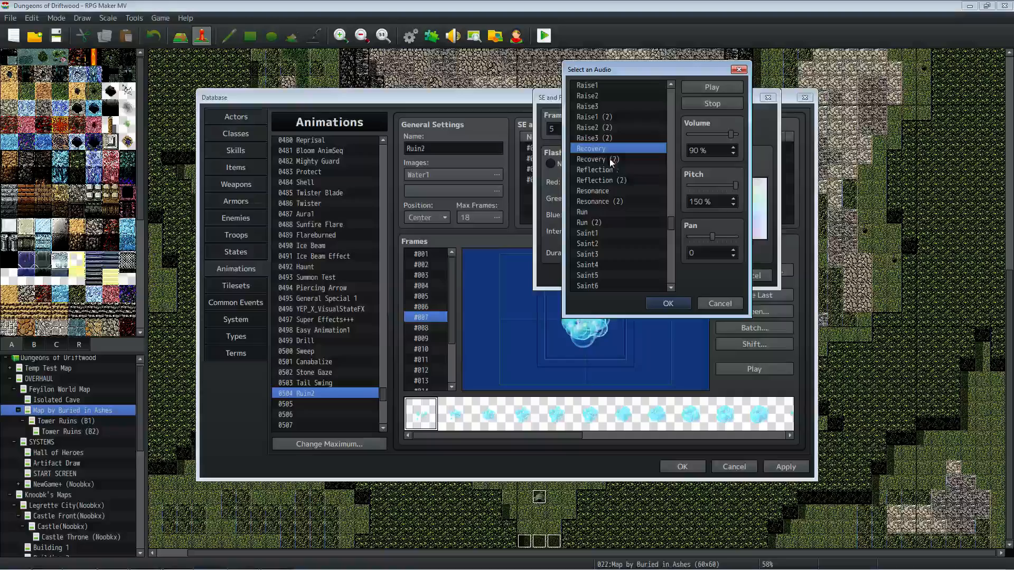
{"action": "left_click", "coordinate": [728, 185]}
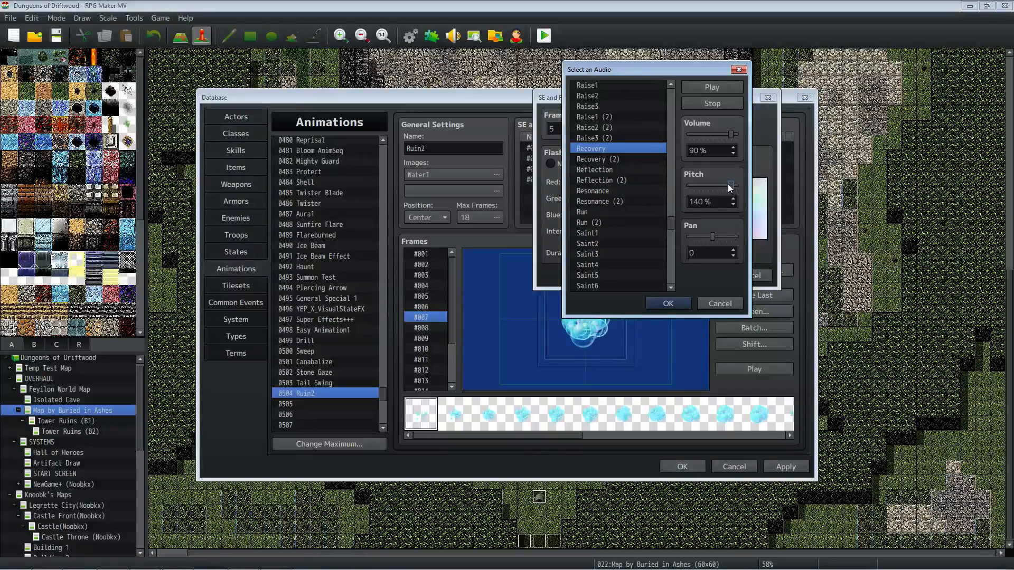
{"action": "left_click", "coordinate": [667, 303]}
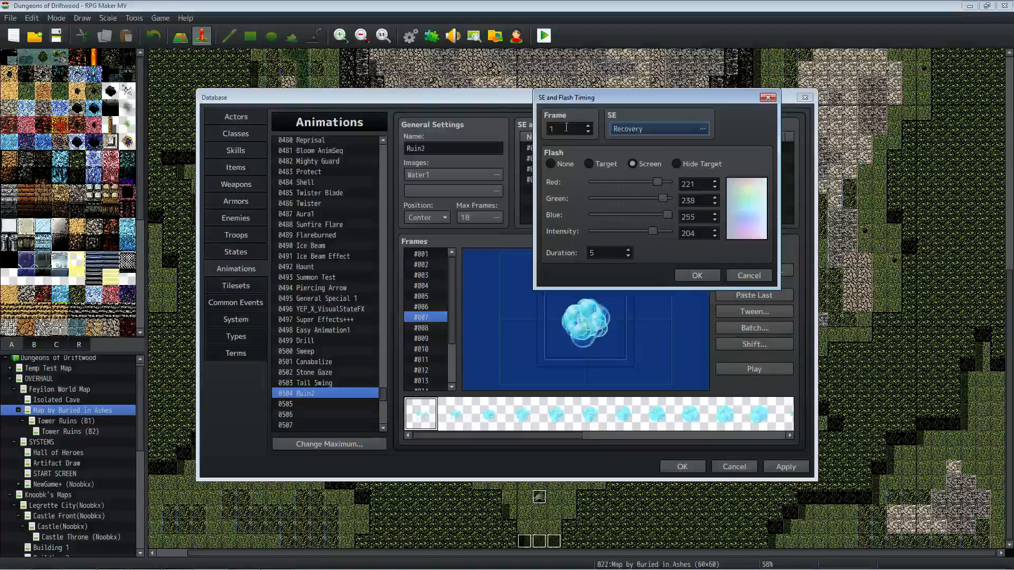
{"action": "left_click", "coordinate": [697, 275]}
{"action": "left_click", "coordinate": [759, 370]}
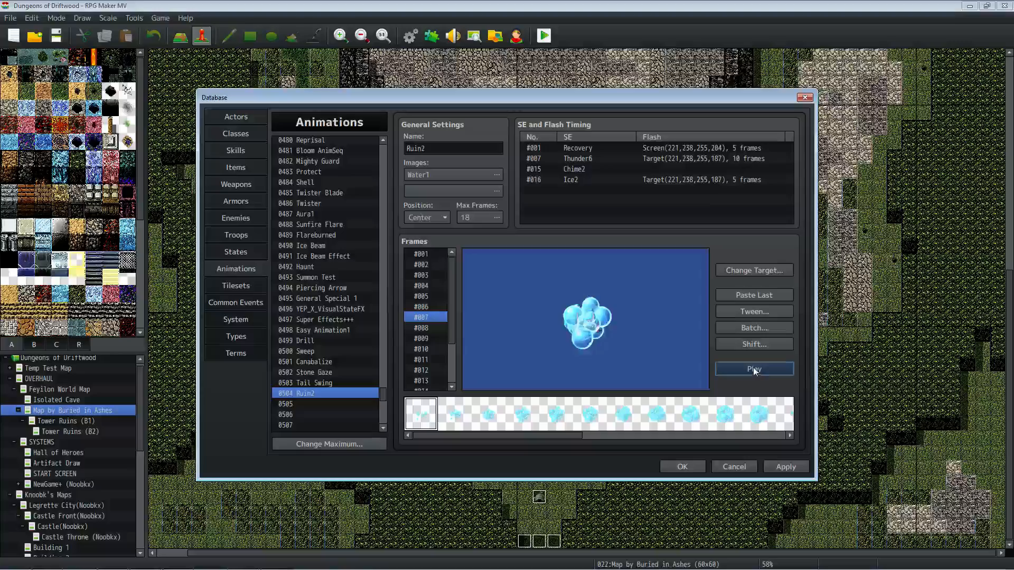
Step: Try several Earth sounds for the Thunder6 entry on frame 7 and set it to Earth4 at 150% pitch
{"action": "right_click", "coordinate": [578, 156]}
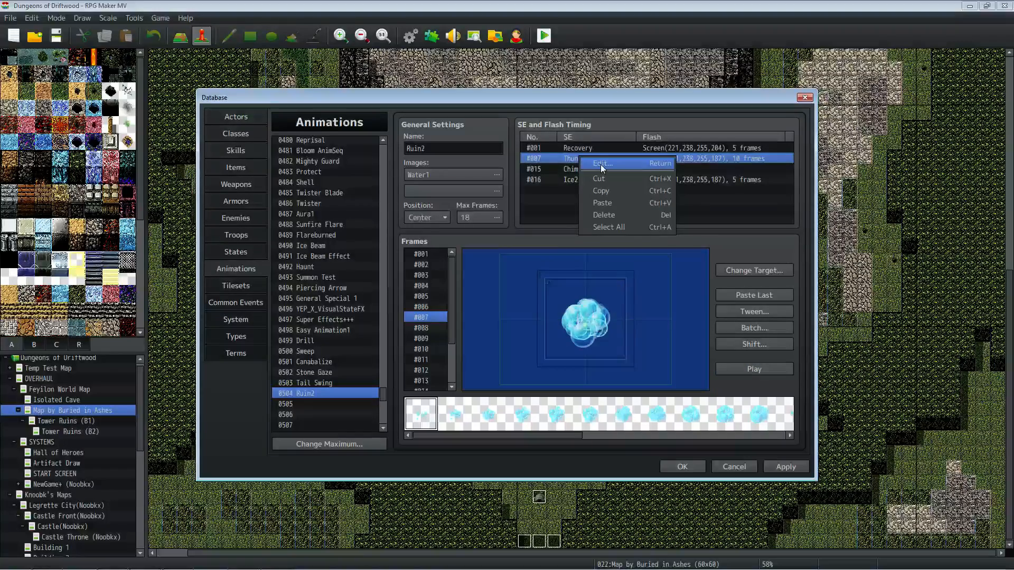
{"action": "left_click", "coordinate": [589, 164]}
{"action": "left_click", "coordinate": [699, 131]}
{"action": "left_click_drag", "start_coordinate": [670, 255], "coordinate": [667, 151]}
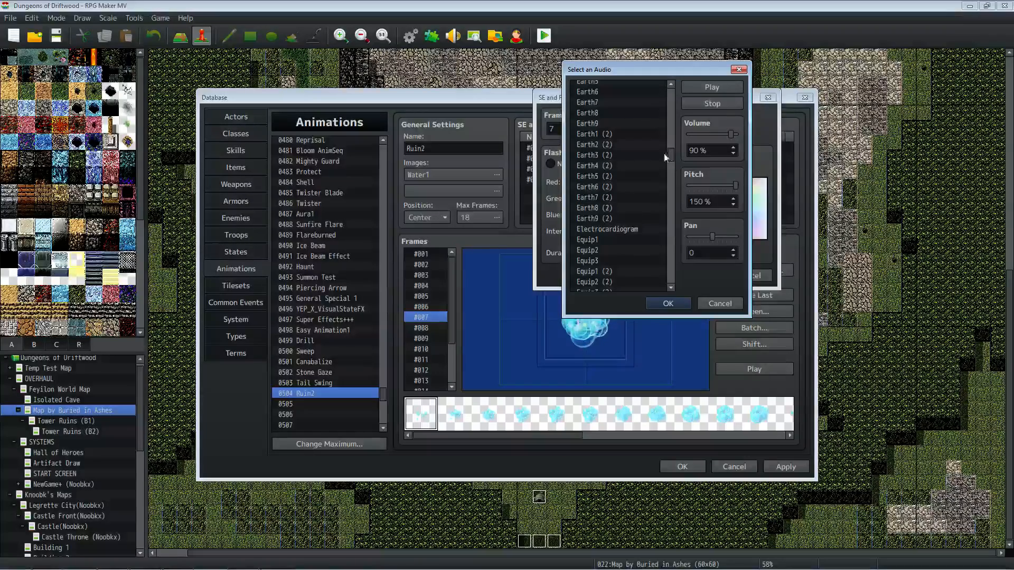
{"action": "left_click", "coordinate": [600, 123]}
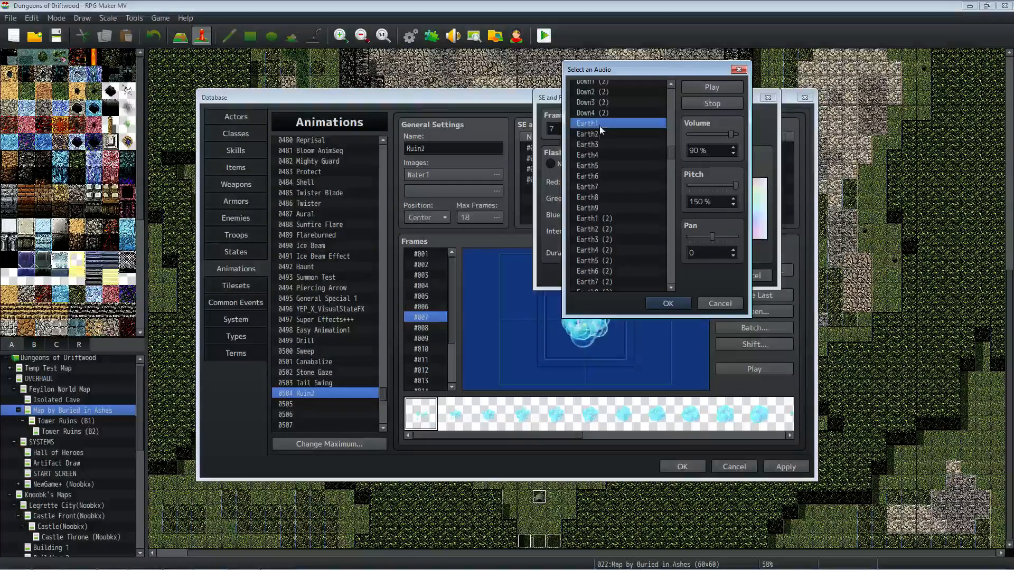
{"action": "left_click", "coordinate": [599, 135]}
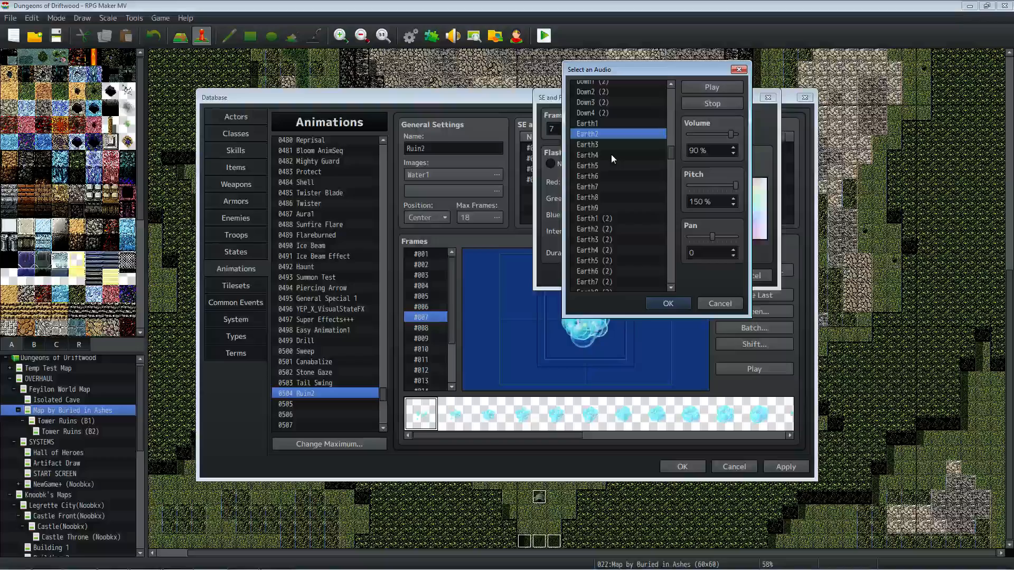
{"action": "left_click", "coordinate": [596, 198]}
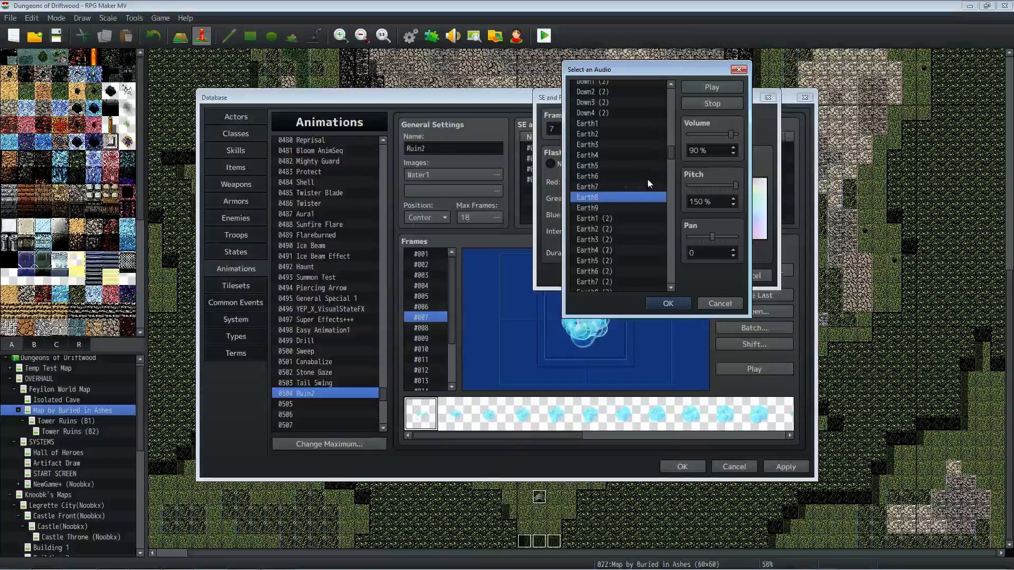
{"action": "left_click_drag", "start_coordinate": [735, 186], "coordinate": [731, 185]}
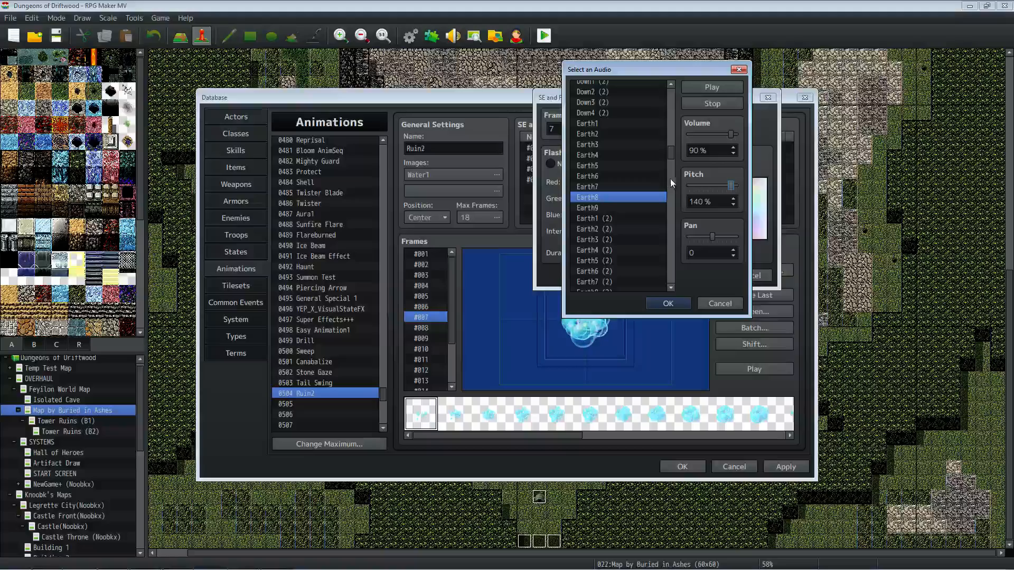
{"action": "left_click", "coordinate": [598, 174]}
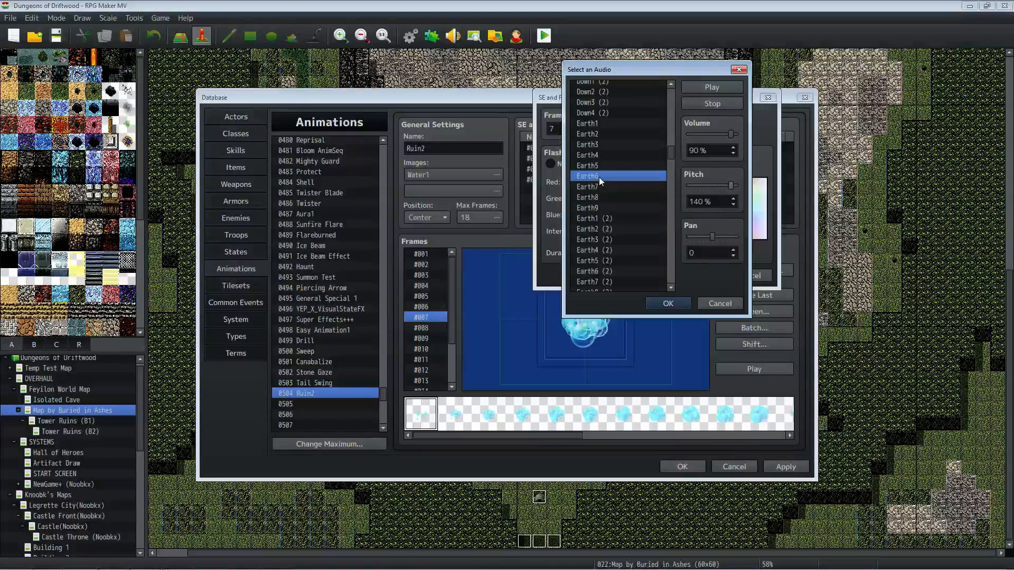
{"action": "left_click", "coordinate": [602, 166]}
{"action": "left_click", "coordinate": [603, 155]}
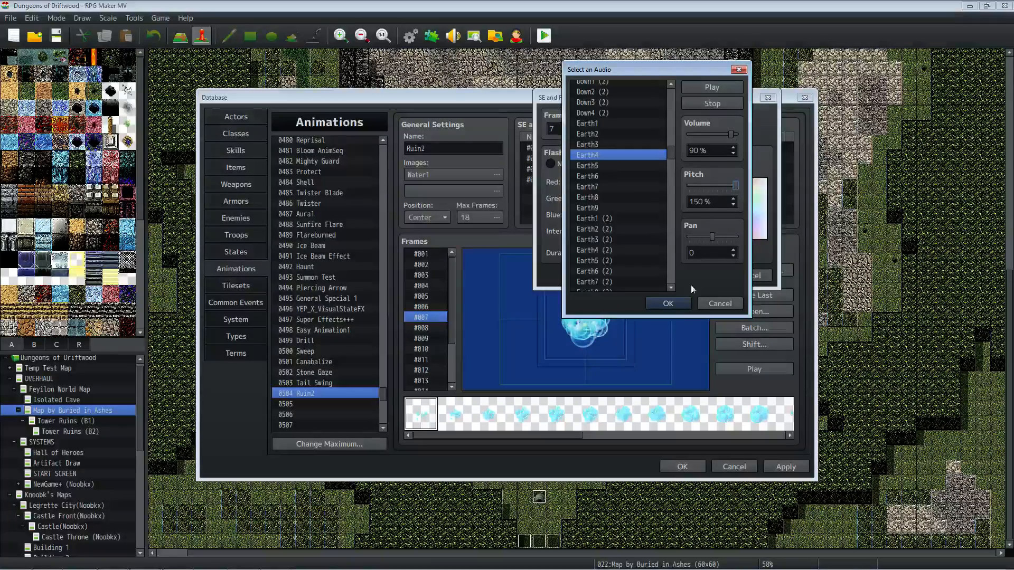
{"action": "key", "text": "Return"}
{"action": "left_click", "coordinate": [697, 275]}
Step: Check the volume and pitch settings of the Chime2 sound on frame 15
{"action": "right_click", "coordinate": [584, 177]}
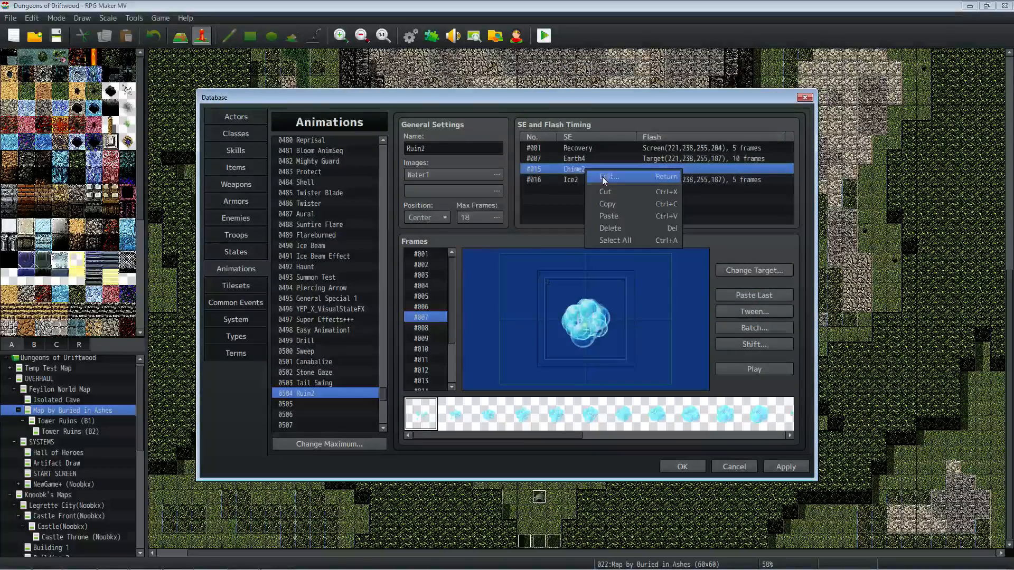
{"action": "left_click", "coordinate": [602, 175]}
{"action": "left_click", "coordinate": [666, 129]}
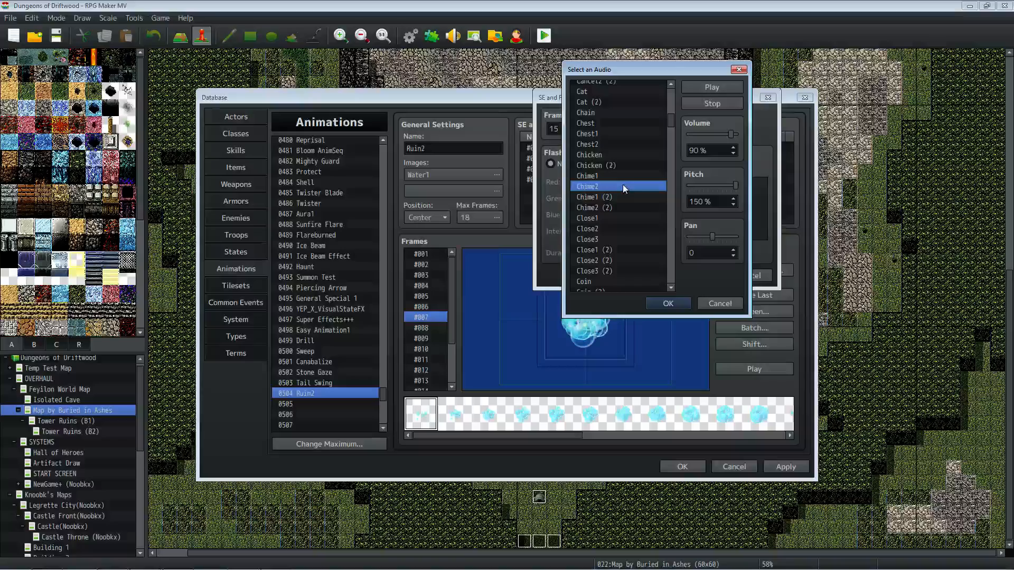
{"action": "left_click", "coordinate": [684, 304]}
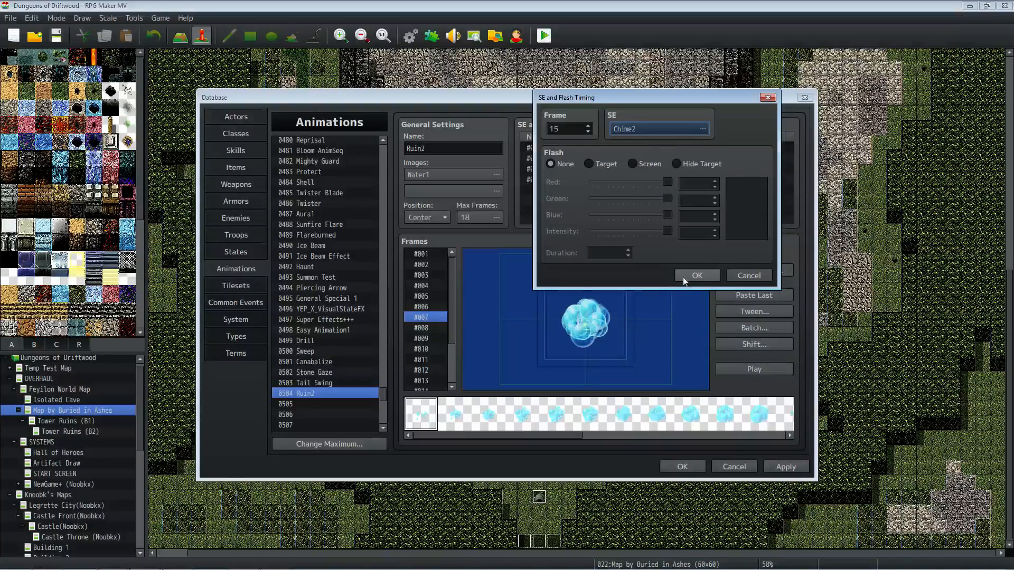
{"action": "left_click", "coordinate": [683, 277]}
Step: Audition the Heal sounds for the frame 16 timing entry and replace Ice2 with Heal5
{"action": "right_click", "coordinate": [580, 178]}
{"action": "left_click", "coordinate": [599, 187]}
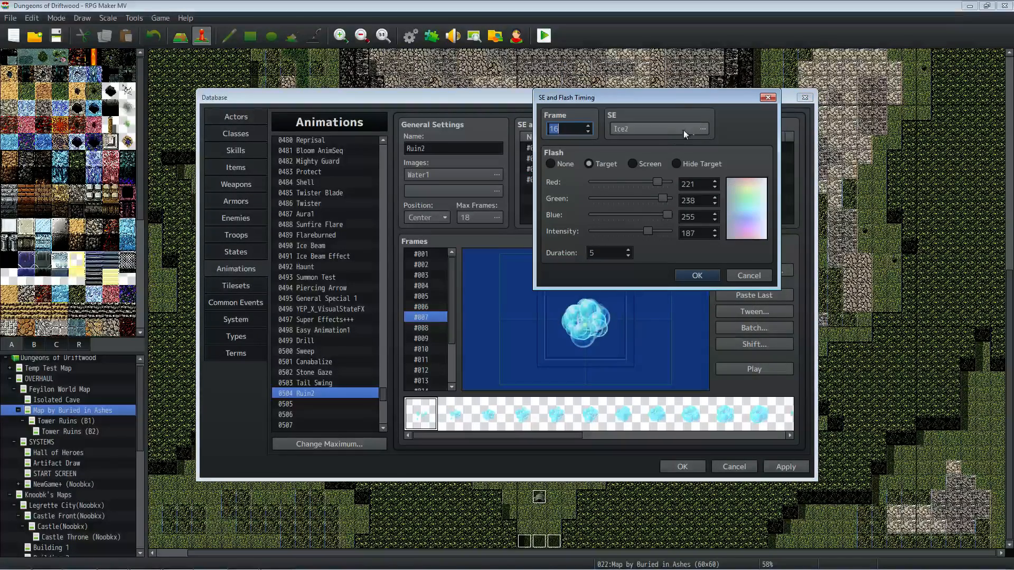
{"action": "left_click", "coordinate": [671, 129]}
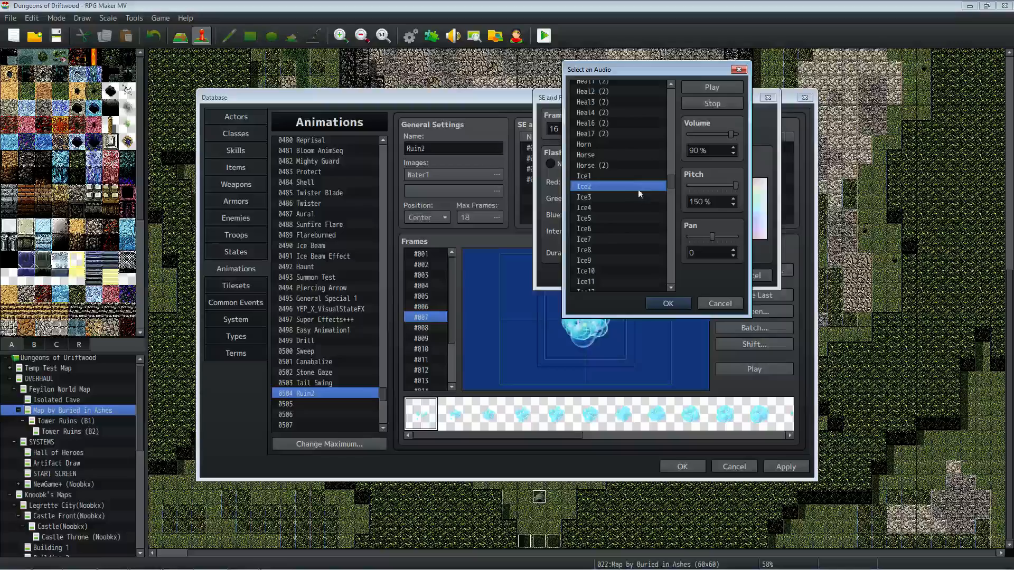
{"action": "left_click_drag", "start_coordinate": [670, 183], "coordinate": [671, 170]}
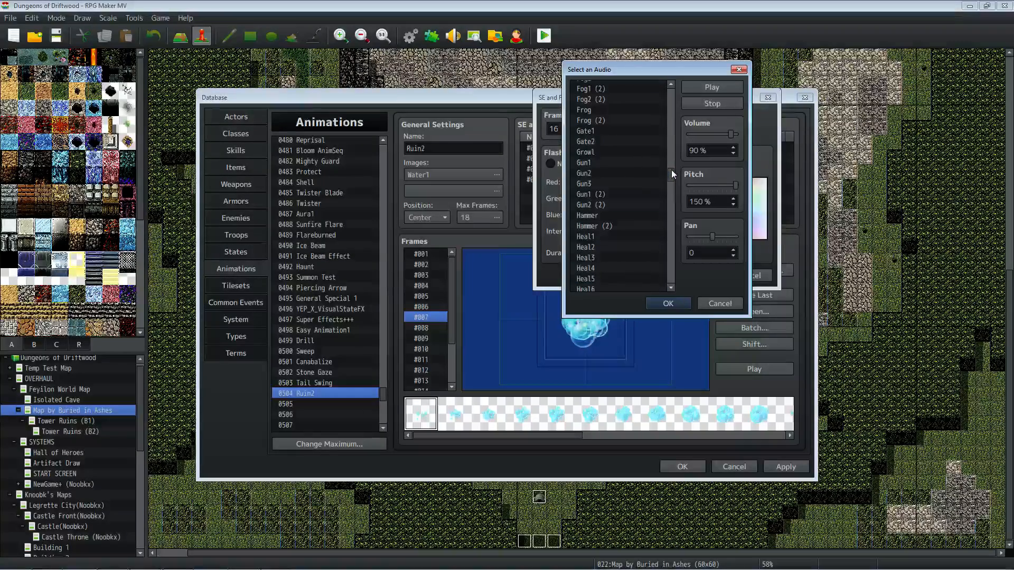
{"action": "left_click", "coordinate": [614, 249]}
{"action": "left_click", "coordinate": [614, 258]}
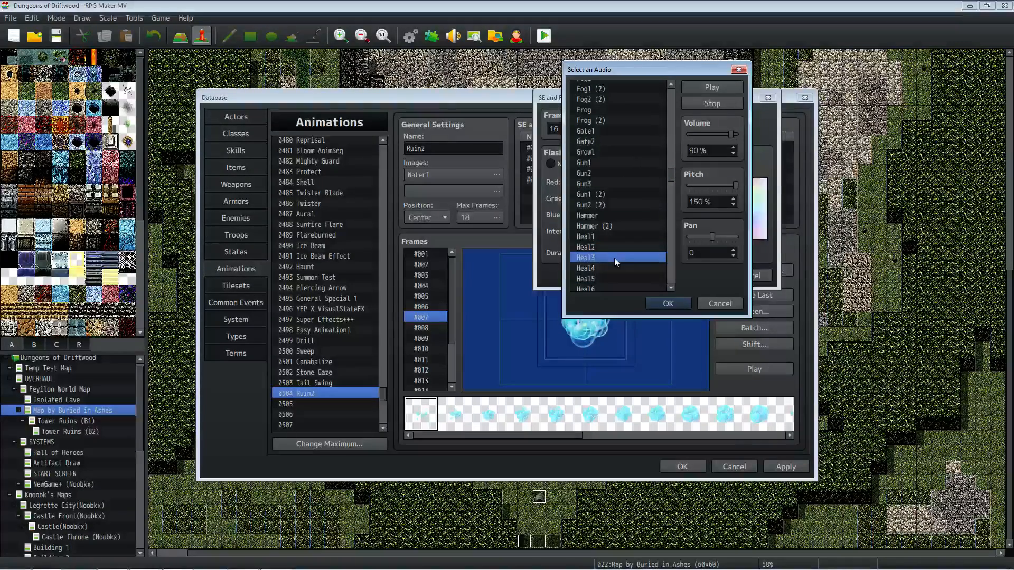
{"action": "scroll", "coordinate": [612, 266], "scroll_direction": "down", "scroll_amount": 1}
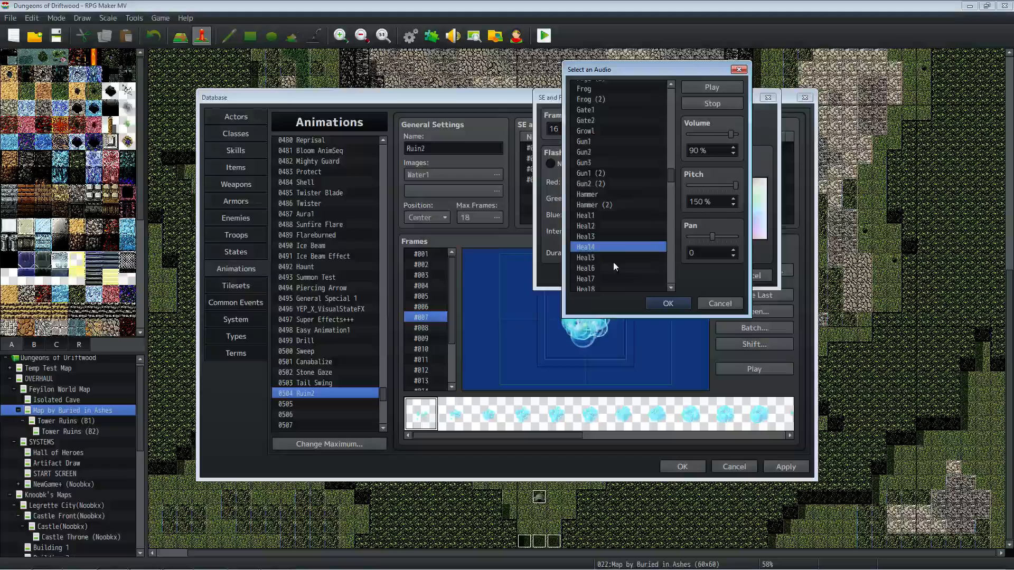
{"action": "left_click", "coordinate": [609, 248]}
{"action": "left_click", "coordinate": [668, 304]}
{"action": "left_click", "coordinate": [694, 278]}
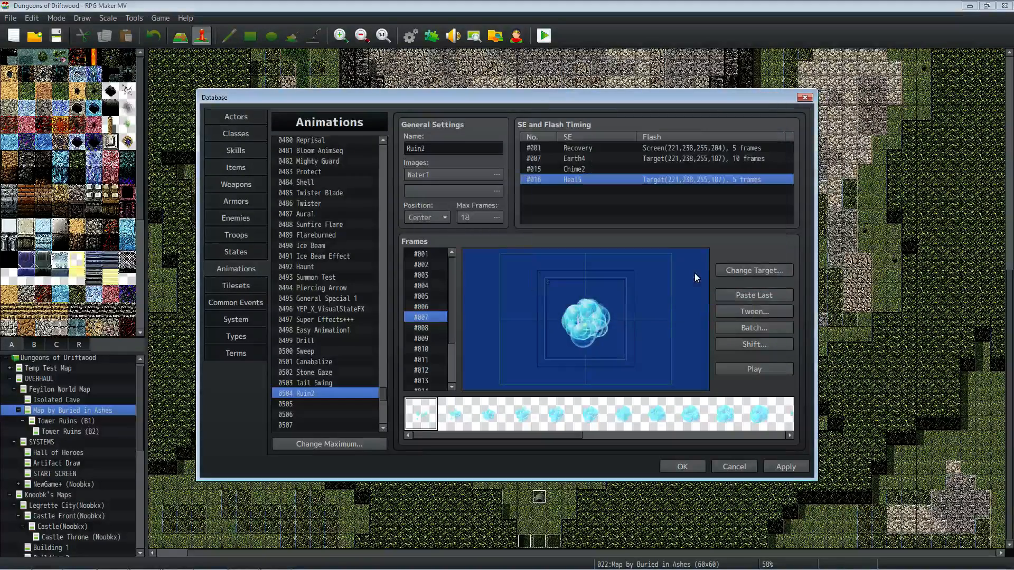
Step: Move the Chime2 timing entry to frame 13 and preview the animation
{"action": "right_click", "coordinate": [568, 169]}
{"action": "left_click", "coordinate": [581, 176]}
{"action": "type", "text": "13"}
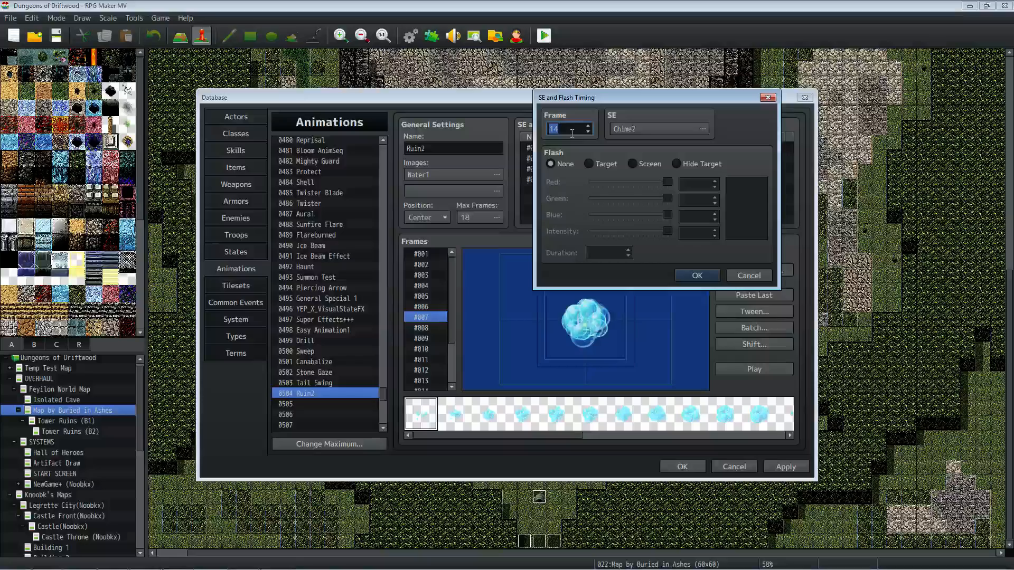
{"action": "key", "text": "Return"}
{"action": "scroll", "coordinate": [442, 344], "scroll_direction": "down", "scroll_amount": 2}
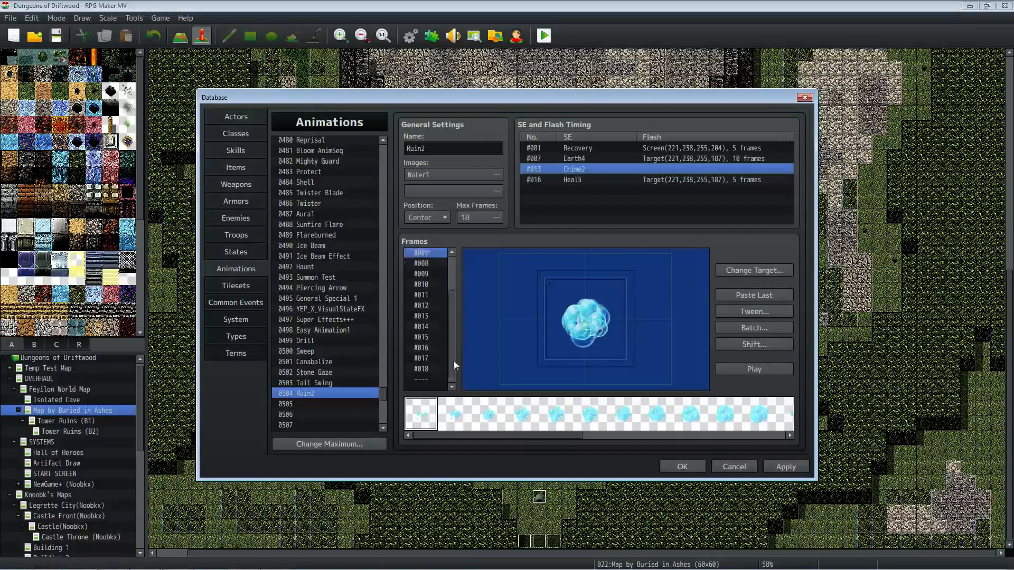
{"action": "left_click", "coordinate": [430, 366]}
{"action": "left_click", "coordinate": [756, 368]}
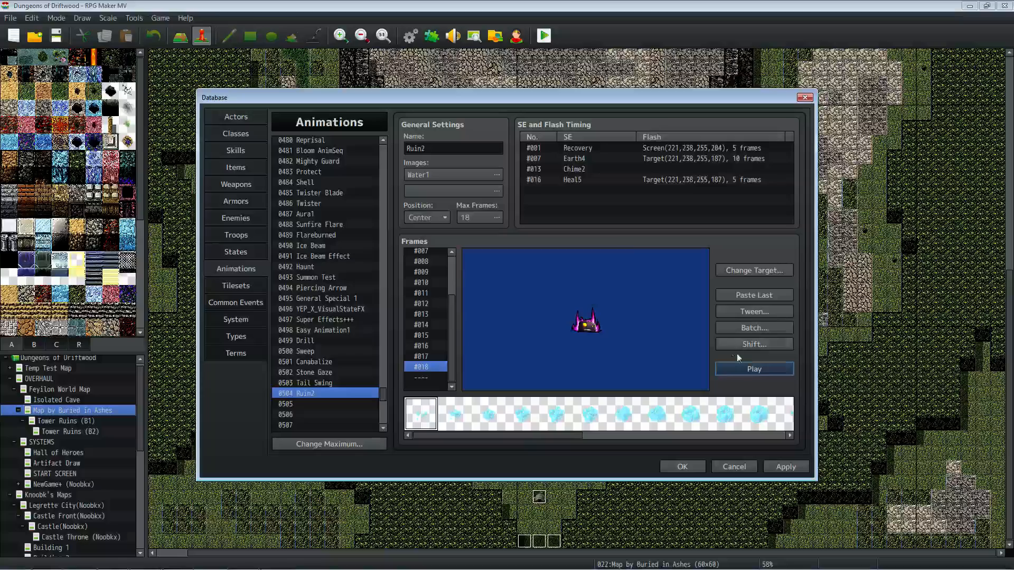
Step: Move the Earth4 timing entry to frame 5
{"action": "right_click", "coordinate": [574, 159]}
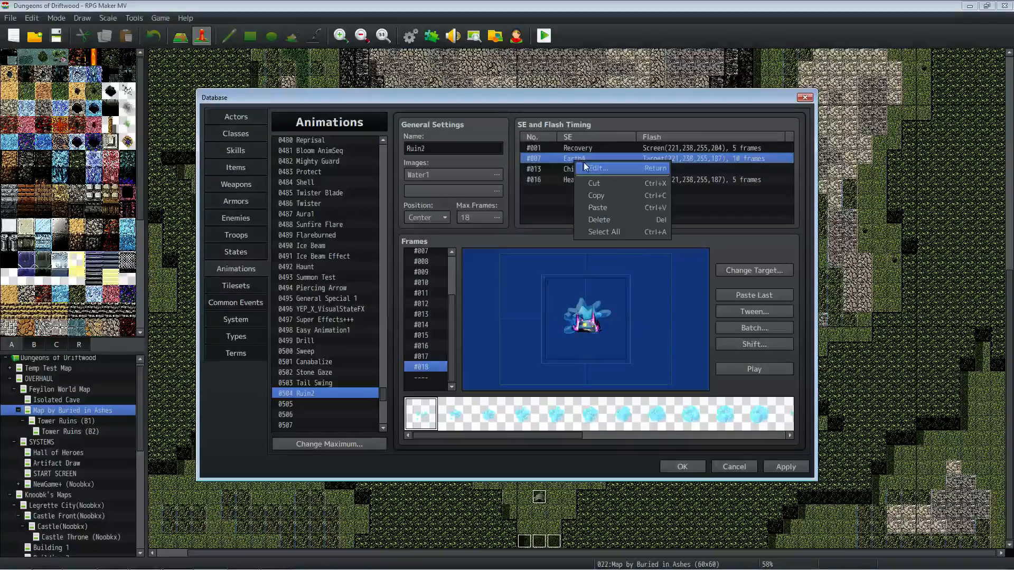
{"action": "left_click", "coordinate": [582, 163]}
{"action": "scroll", "coordinate": [571, 126], "scroll_direction": "up", "scroll_amount": 3}
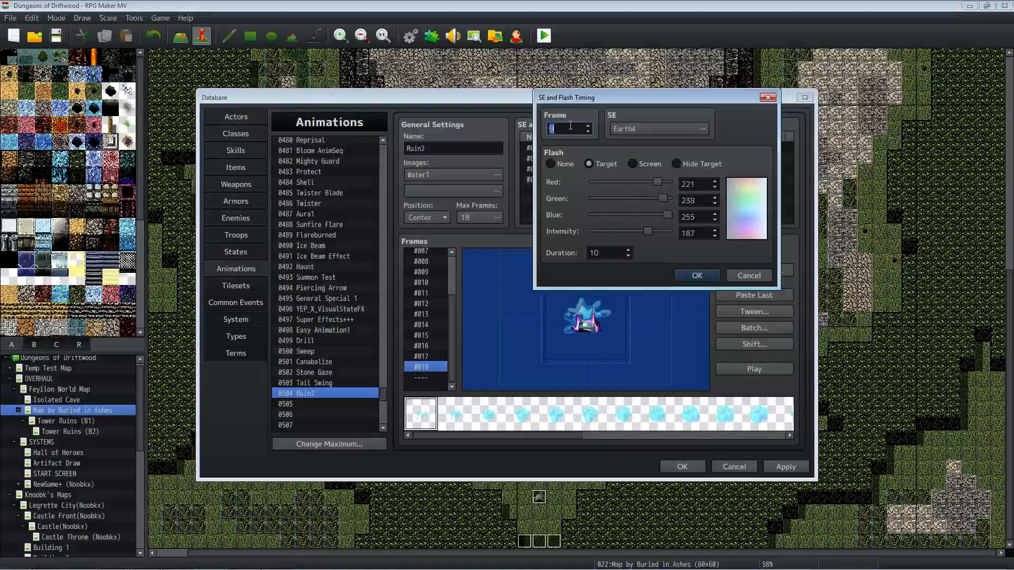
{"action": "left_click", "coordinate": [680, 277]}
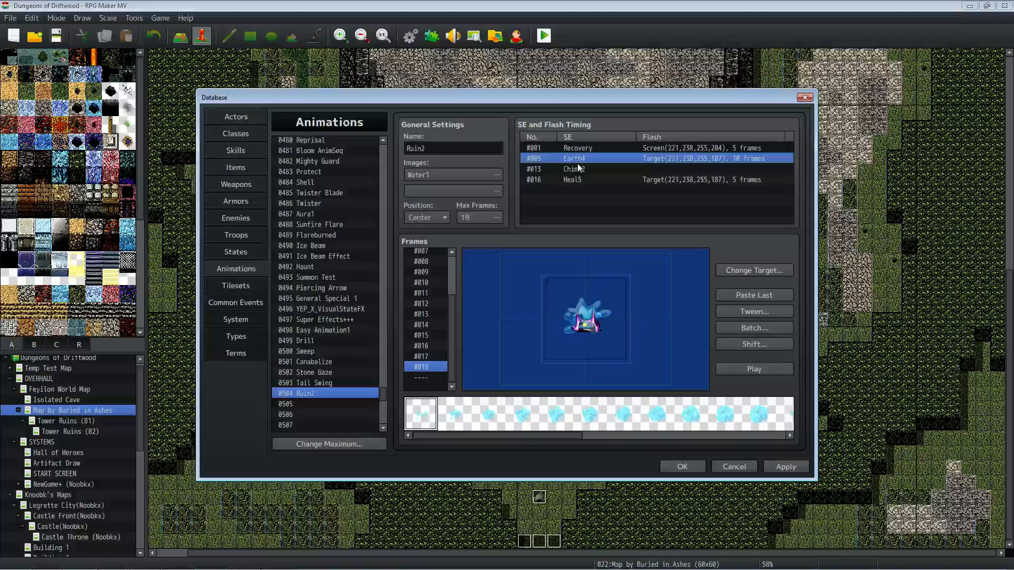
Step: Listen to the Heal5 sound again and move its timing entry to frame 1
{"action": "right_click", "coordinate": [578, 179]}
{"action": "left_click", "coordinate": [602, 185]}
{"action": "left_click", "coordinate": [702, 132]}
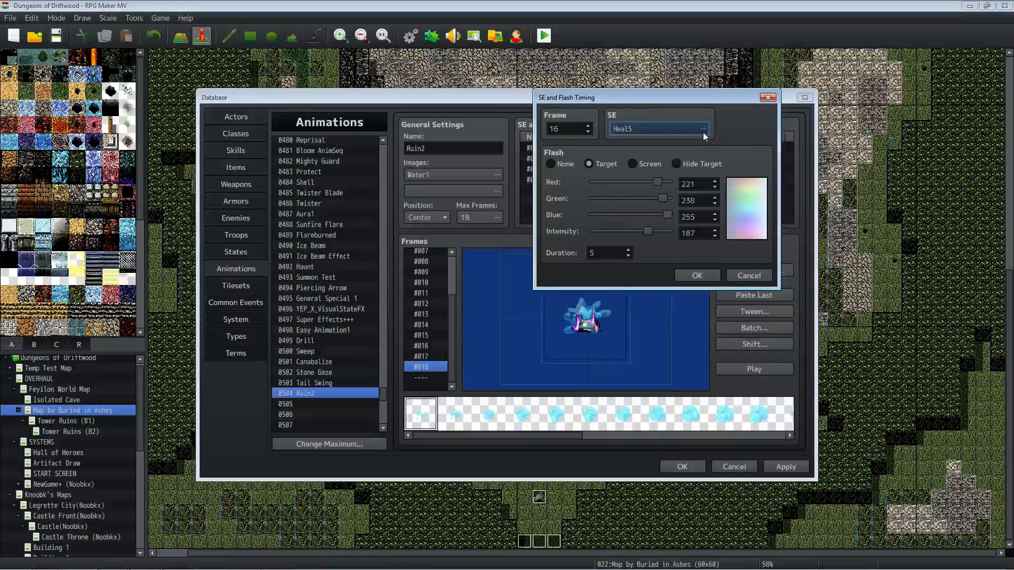
{"action": "left_click", "coordinate": [707, 88]}
{"action": "left_click", "coordinate": [668, 304]}
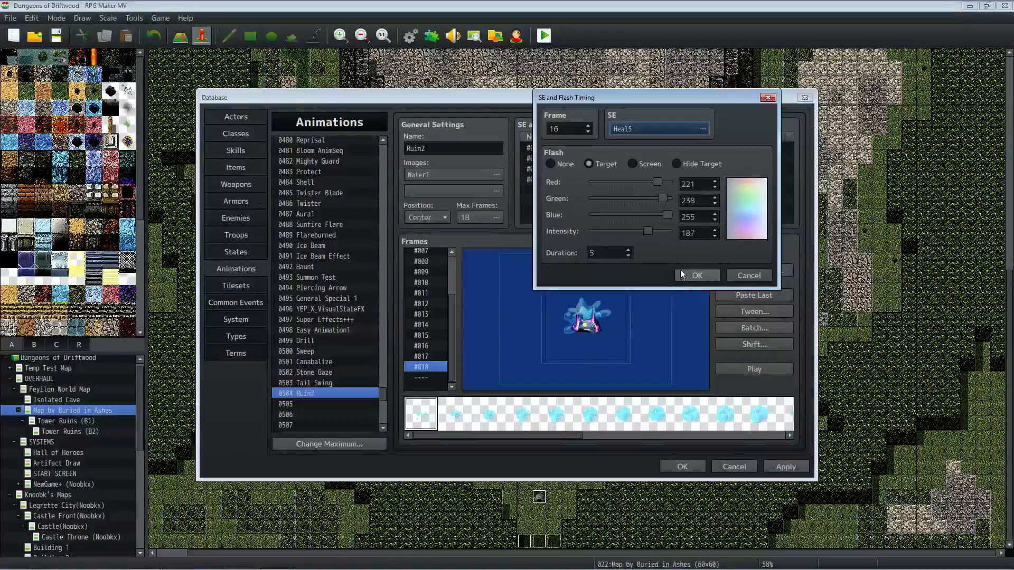
{"action": "left_click", "coordinate": [718, 275]}
{"action": "right_click", "coordinate": [573, 180]}
{"action": "left_click", "coordinate": [587, 189]}
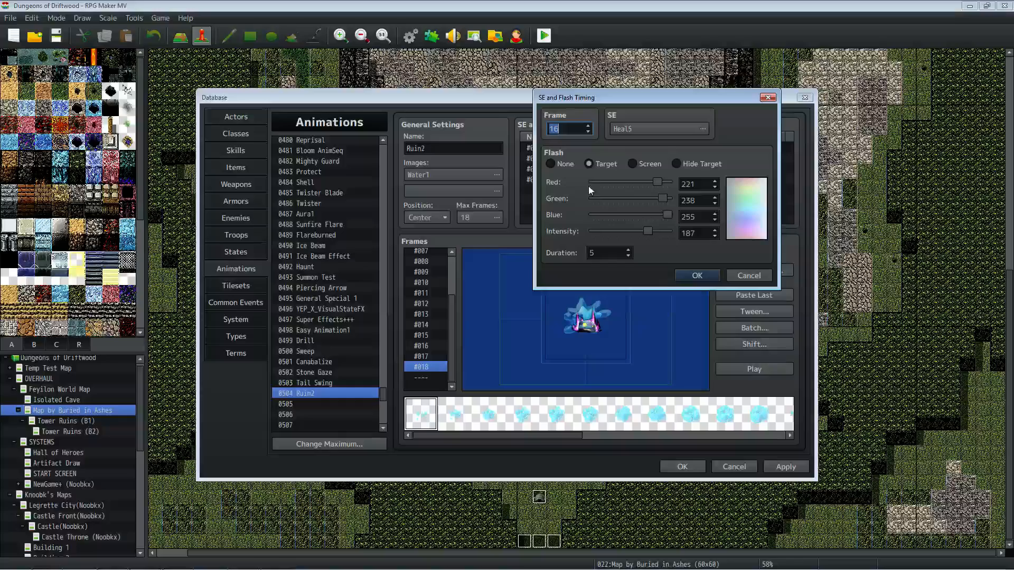
{"action": "left_click", "coordinate": [684, 276]}
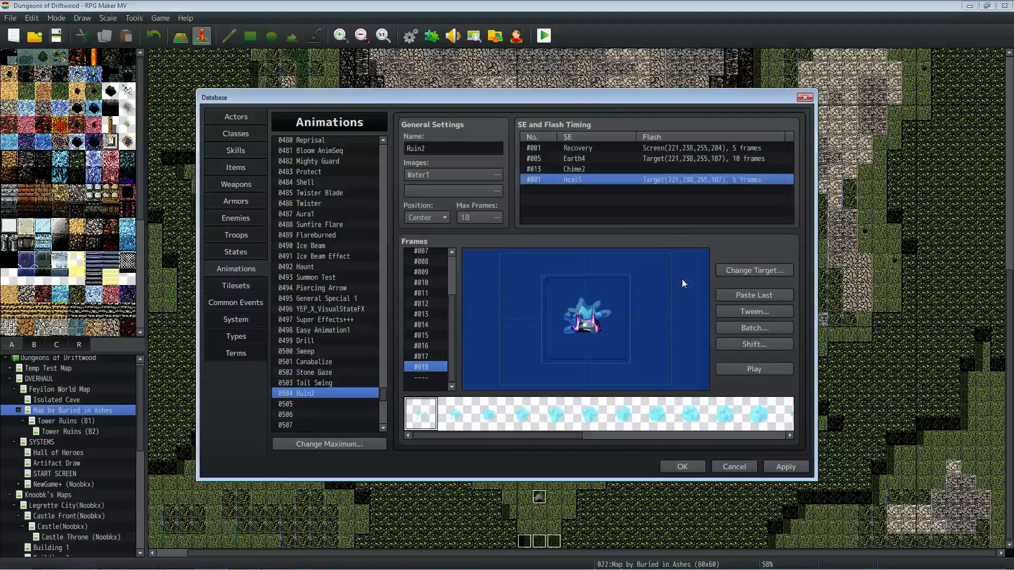
Step: Move the Recovery timing entry to frame 16
{"action": "double_click", "coordinate": [569, 149]}
{"action": "type", "text": "10"}
{"action": "left_click", "coordinate": [697, 276]}
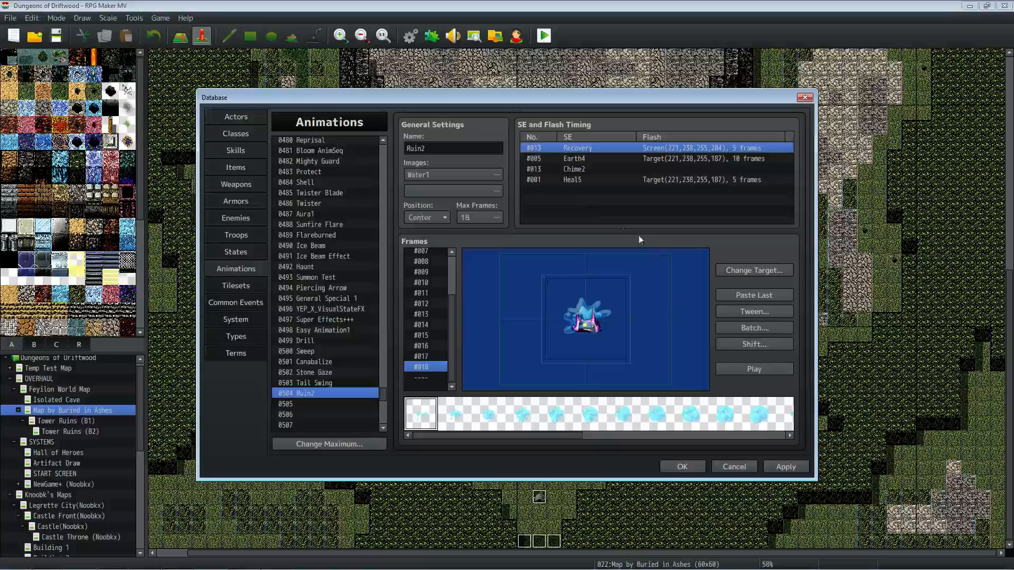
{"action": "right_click", "coordinate": [571, 148]}
{"action": "left_click", "coordinate": [589, 155]}
{"action": "scroll", "coordinate": [581, 132], "scroll_direction": "up", "scroll_amount": 3}
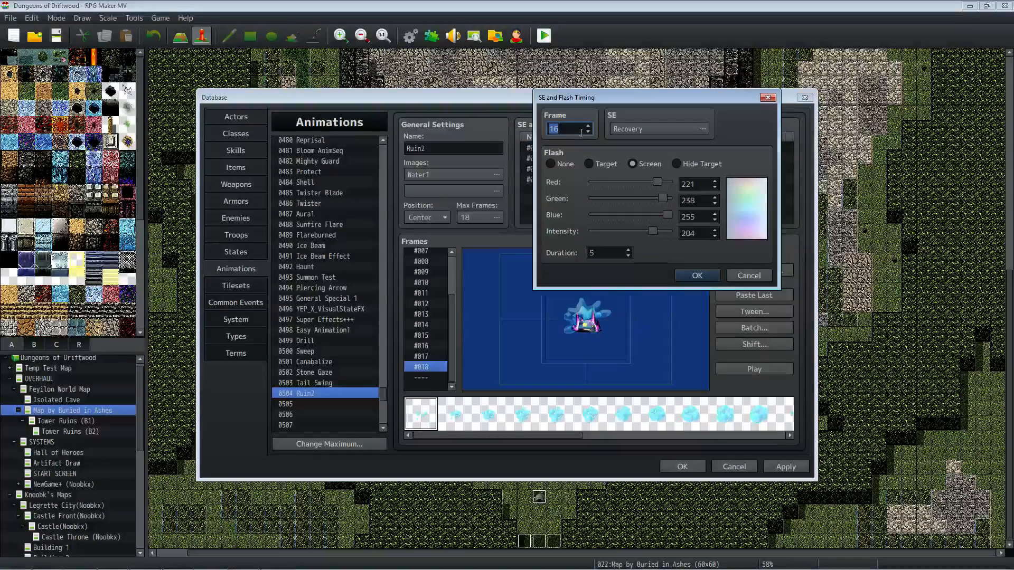
{"action": "left_click", "coordinate": [688, 275]}
Step: Reorder the timing list with Heal5 first and Recovery last, and preview the animation
{"action": "right_click", "coordinate": [563, 179]}
{"action": "left_click", "coordinate": [578, 200]}
{"action": "right_click", "coordinate": [563, 151]}
{"action": "left_click", "coordinate": [585, 192]}
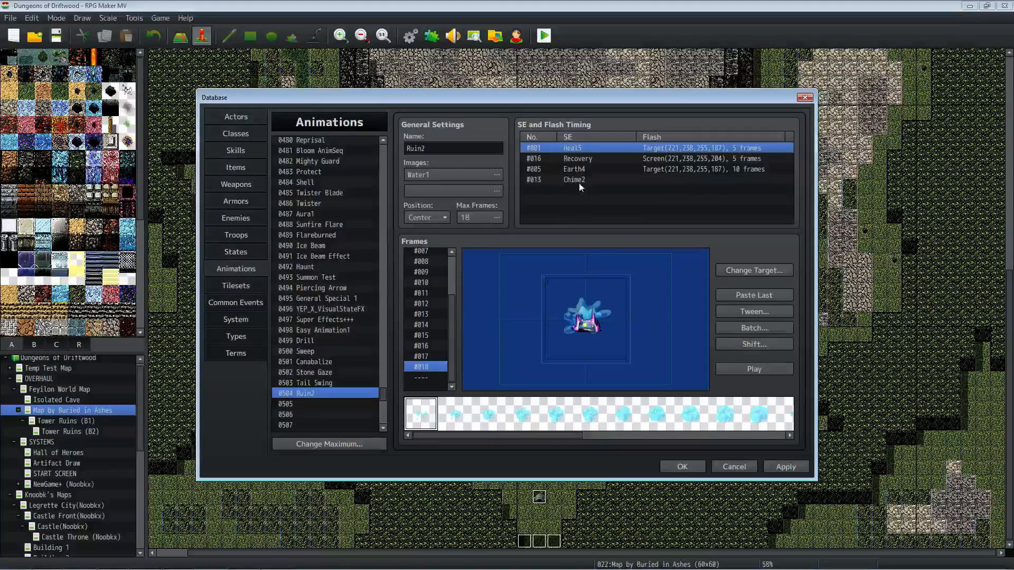
{"action": "left_click", "coordinate": [550, 159]}
{"action": "right_click", "coordinate": [549, 158]}
{"action": "left_click", "coordinate": [553, 179]}
{"action": "right_click", "coordinate": [553, 179]}
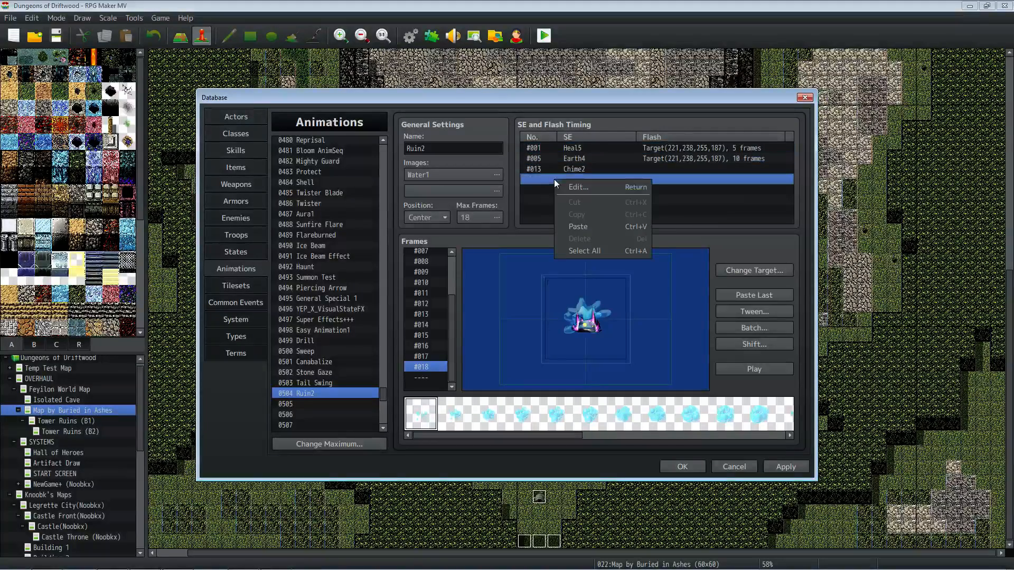
{"action": "left_click", "coordinate": [581, 226]}
{"action": "left_click", "coordinate": [753, 369]}
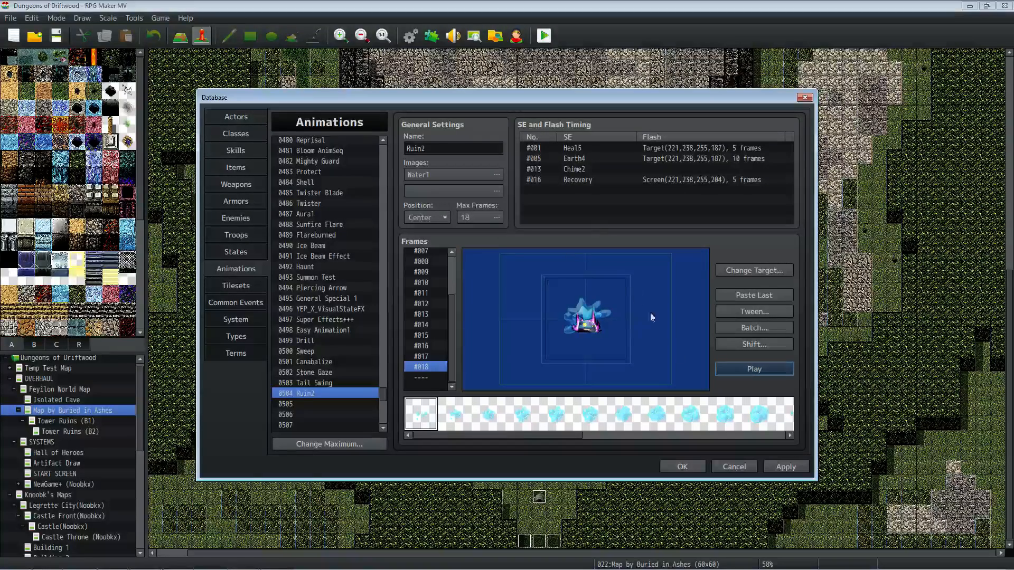
Step: Rename animation 0504 to Soft Liquid, keep its position at Center and preview it
{"action": "double_click", "coordinate": [467, 152]}
{"action": "type", "text": "Soft Liquid"}
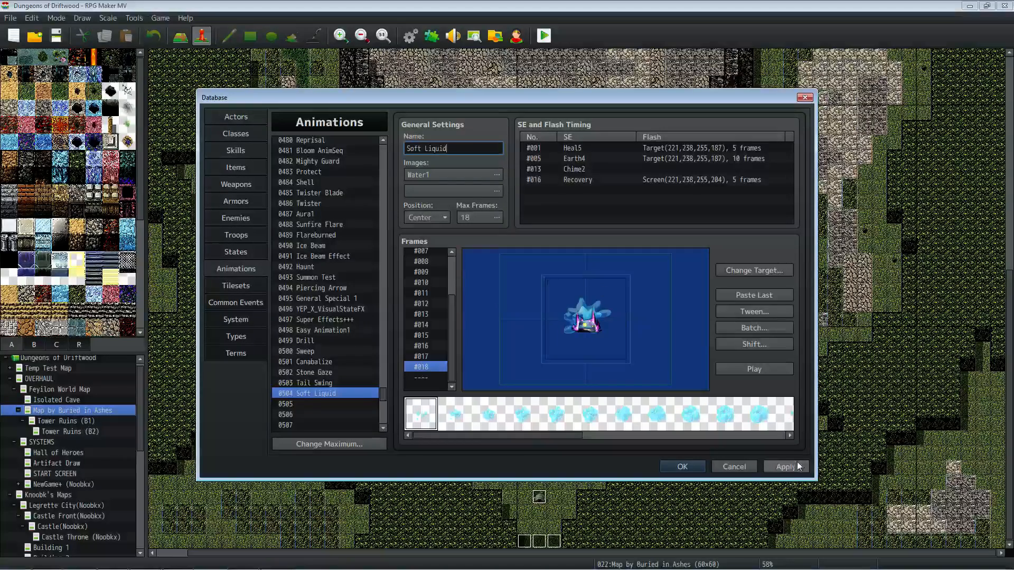
{"action": "left_click", "coordinate": [437, 218]}
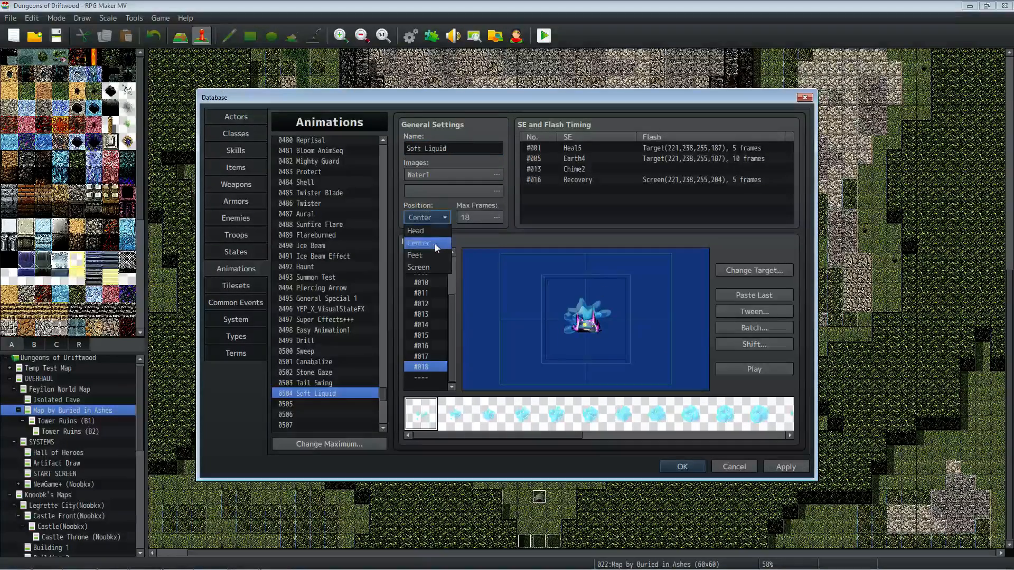
{"action": "left_click", "coordinate": [435, 243]}
{"action": "left_click", "coordinate": [749, 370]}
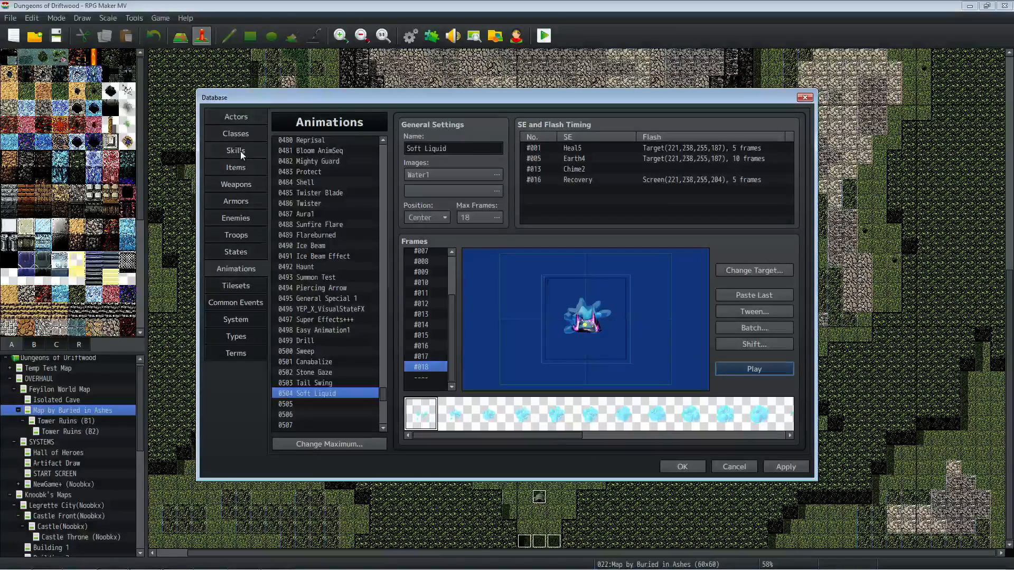
Step: Assign animation 0504 Soft Liquid to the Soft Liquid item
{"action": "left_click", "coordinate": [236, 168]}
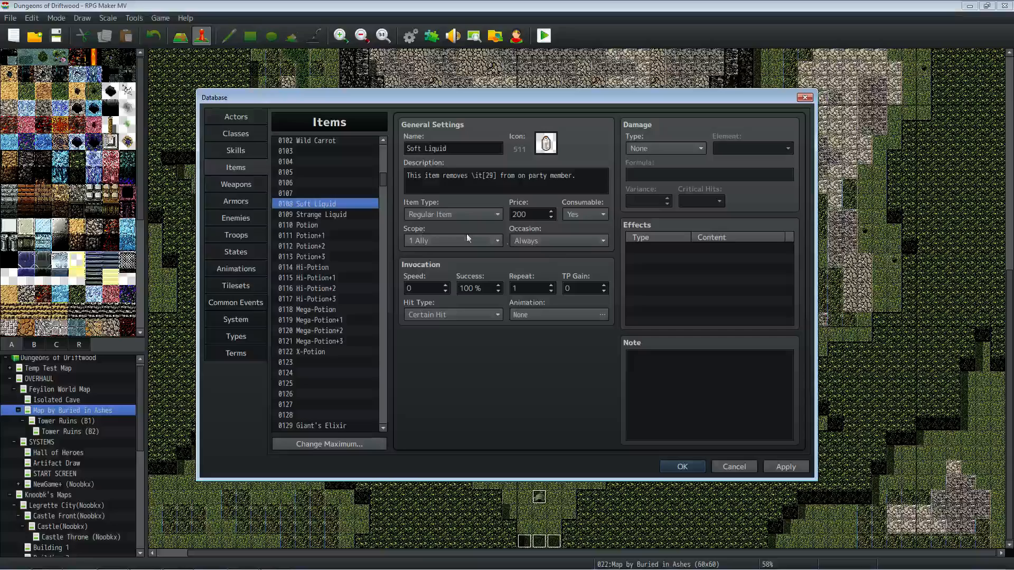
{"action": "double_click", "coordinate": [580, 315]}
{"action": "left_click_drag", "start_coordinate": [479, 251], "coordinate": [483, 316]}
{"action": "left_click", "coordinate": [446, 387]}
{"action": "left_click", "coordinate": [445, 378]}
{"action": "left_click", "coordinate": [445, 368]}
{"action": "left_click", "coordinate": [533, 213]}
{"action": "left_click", "coordinate": [543, 406]}
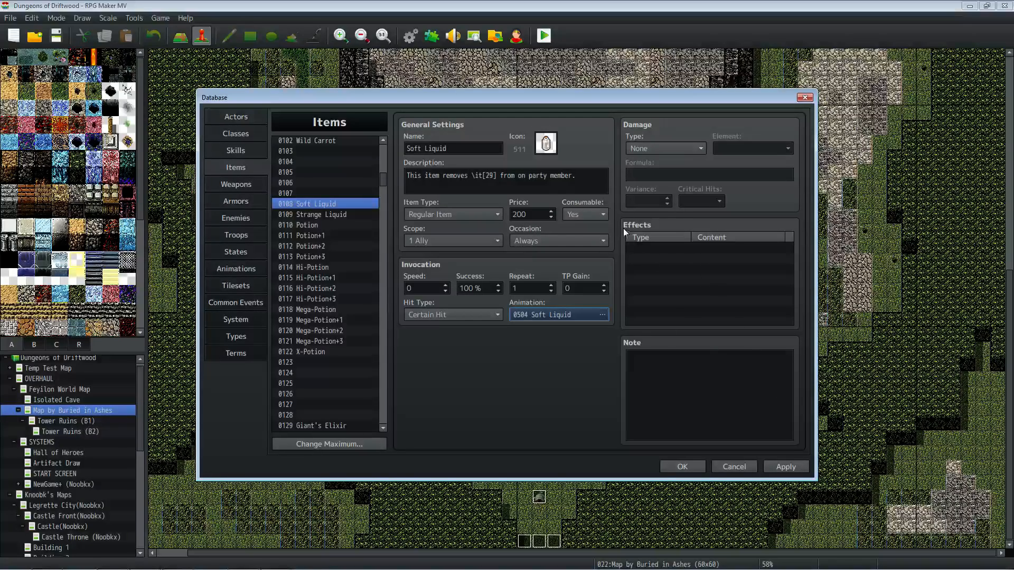
Step: Add a Remove State effect for Petrified at 100% to the Soft Liquid item and apply the database changes
{"action": "right_click", "coordinate": [651, 243]}
{"action": "left_click", "coordinate": [663, 259]}
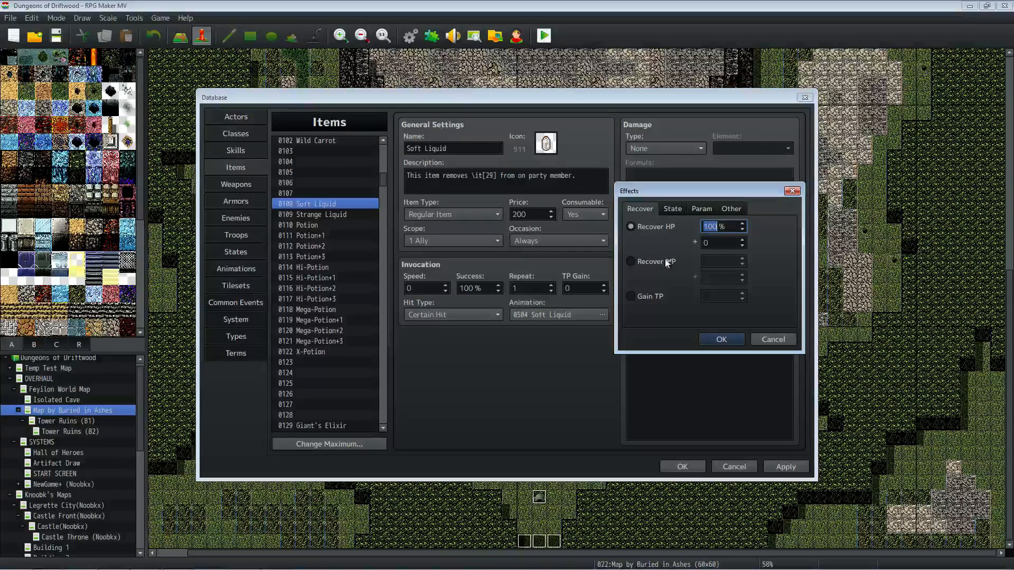
{"action": "left_click", "coordinate": [672, 210]}
{"action": "left_click", "coordinate": [679, 263]}
{"action": "left_click", "coordinate": [729, 262]}
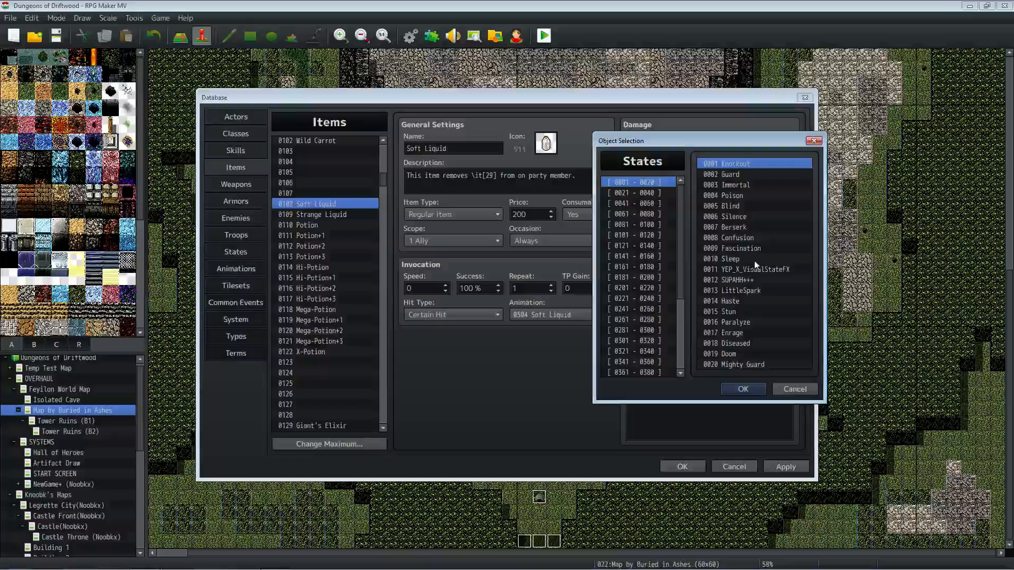
{"action": "left_click", "coordinate": [640, 193]}
{"action": "left_click", "coordinate": [737, 248]}
{"action": "left_click", "coordinate": [745, 388]}
{"action": "left_click", "coordinate": [723, 340]}
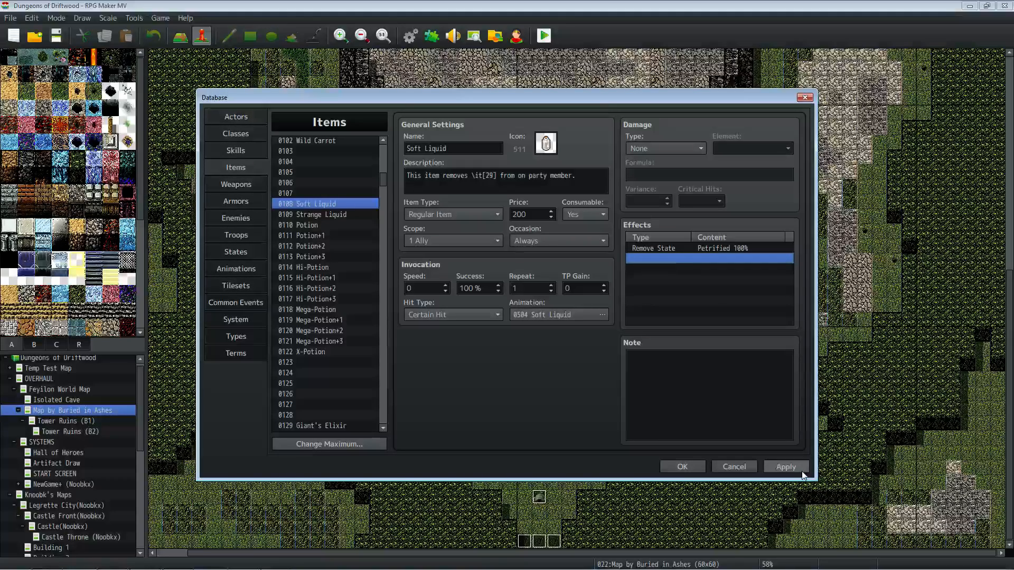
{"action": "left_click", "coordinate": [786, 467]}
Step: Add item 0108 Soft Liquid as the Medusa enemy's second drop with a probability of 1/3
{"action": "left_click", "coordinate": [246, 223]}
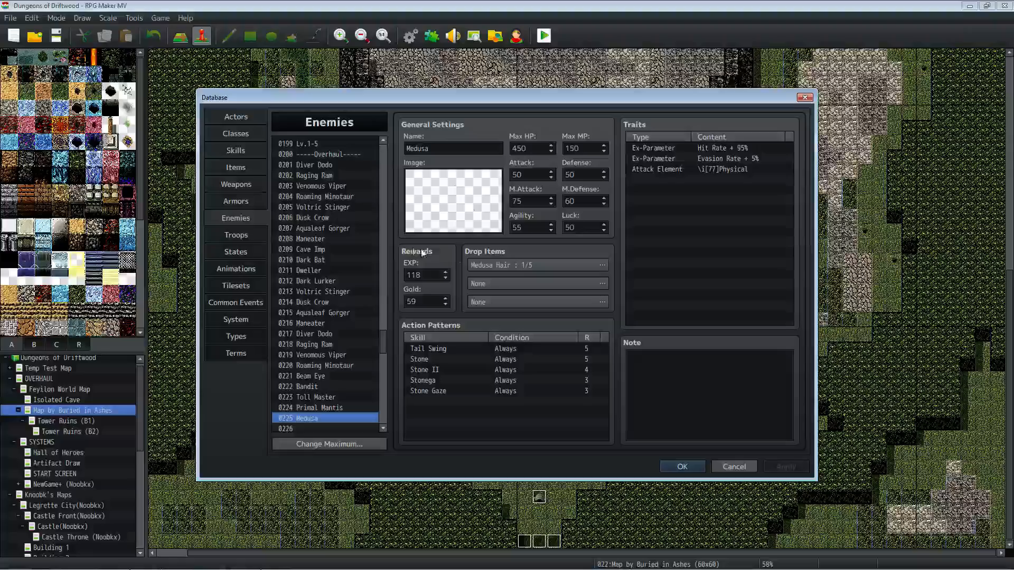
{"action": "double_click", "coordinate": [533, 284]}
{"action": "left_click", "coordinate": [532, 258]}
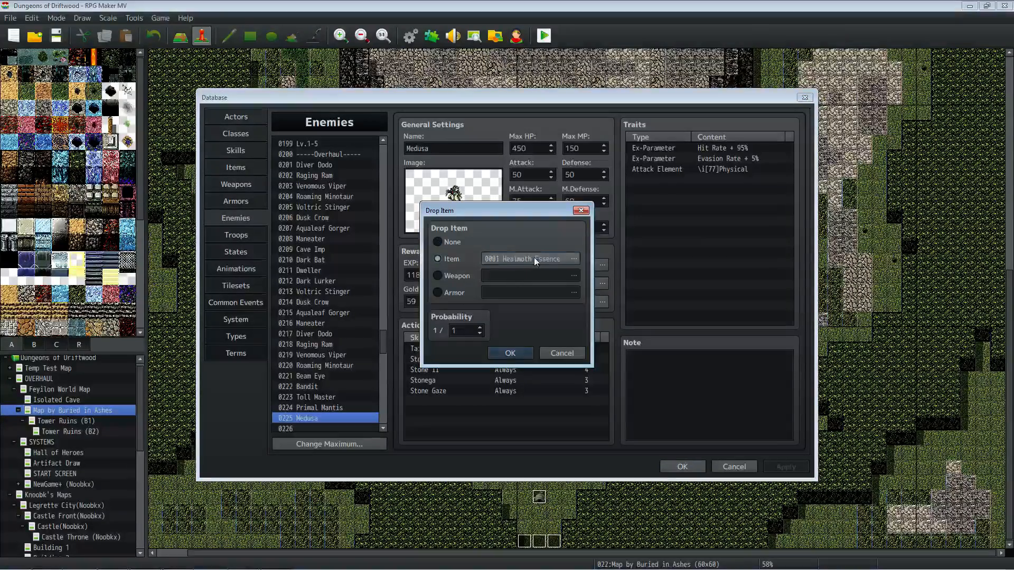
{"action": "left_click", "coordinate": [532, 258]}
{"action": "left_click", "coordinate": [448, 210]}
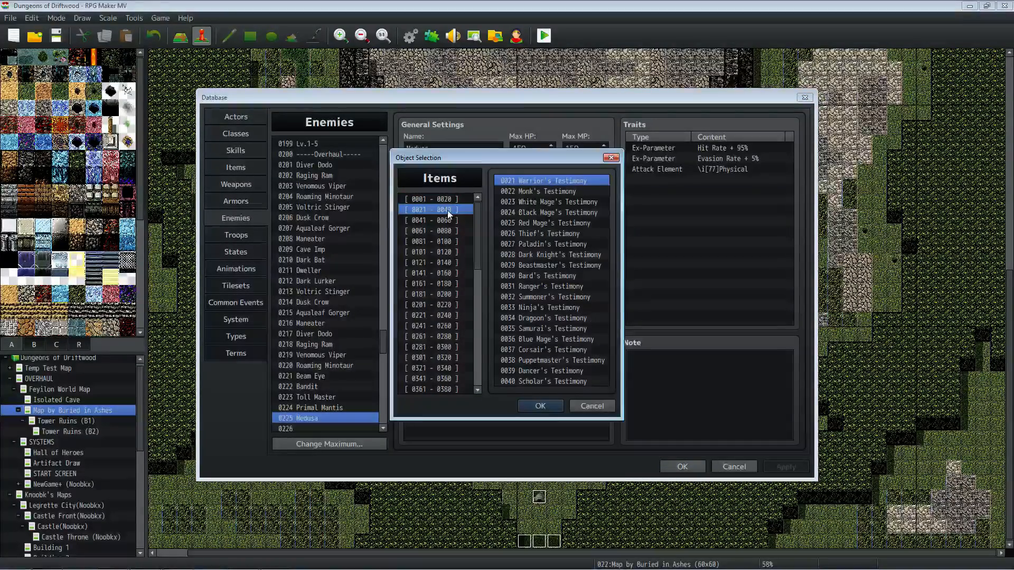
{"action": "left_click", "coordinate": [455, 263]}
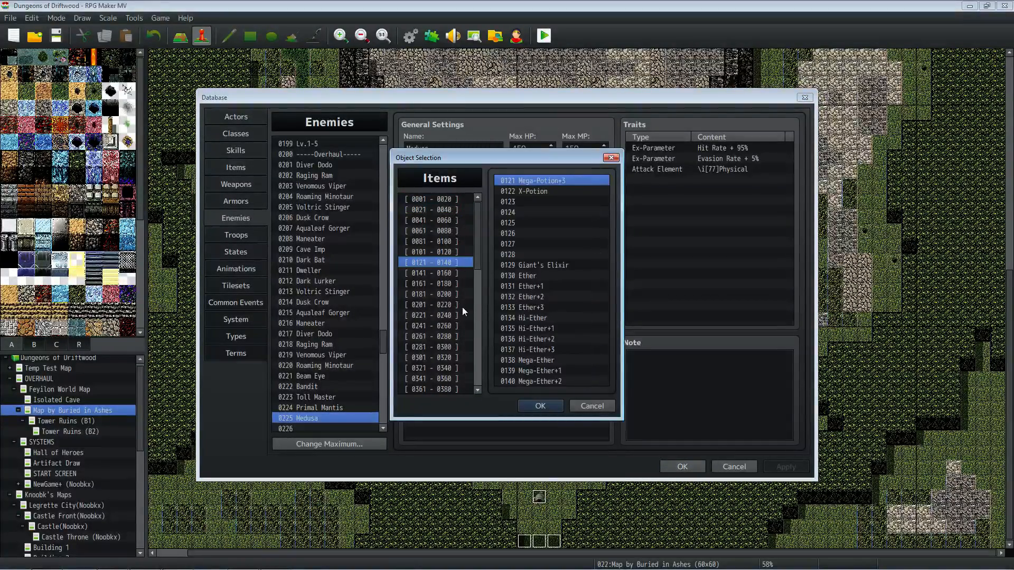
{"action": "left_click", "coordinate": [453, 252]}
{"action": "left_click", "coordinate": [525, 254]}
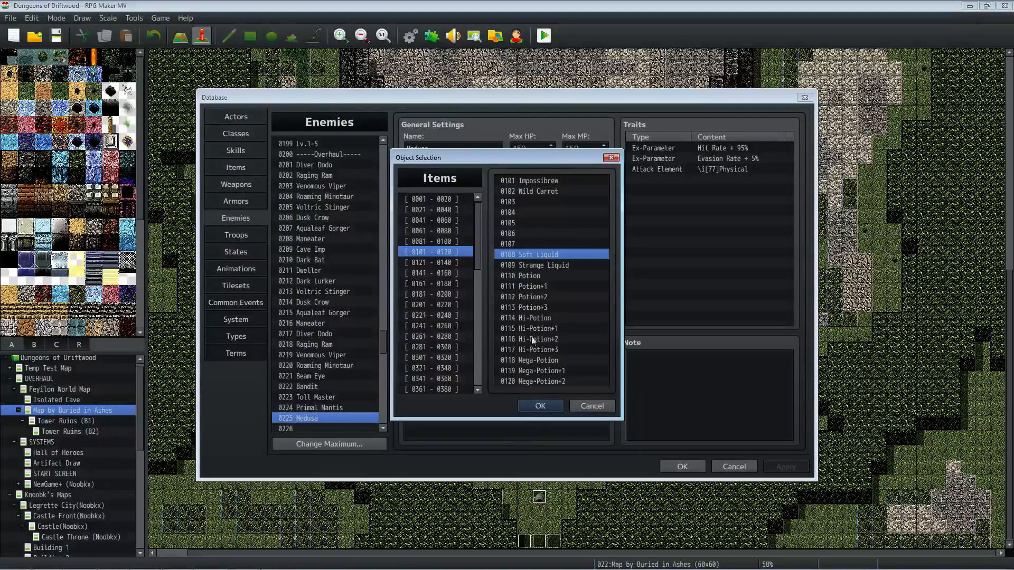
{"action": "left_click", "coordinate": [541, 406]}
{"action": "double_click", "coordinate": [462, 329]}
{"action": "type", "text": "3"}
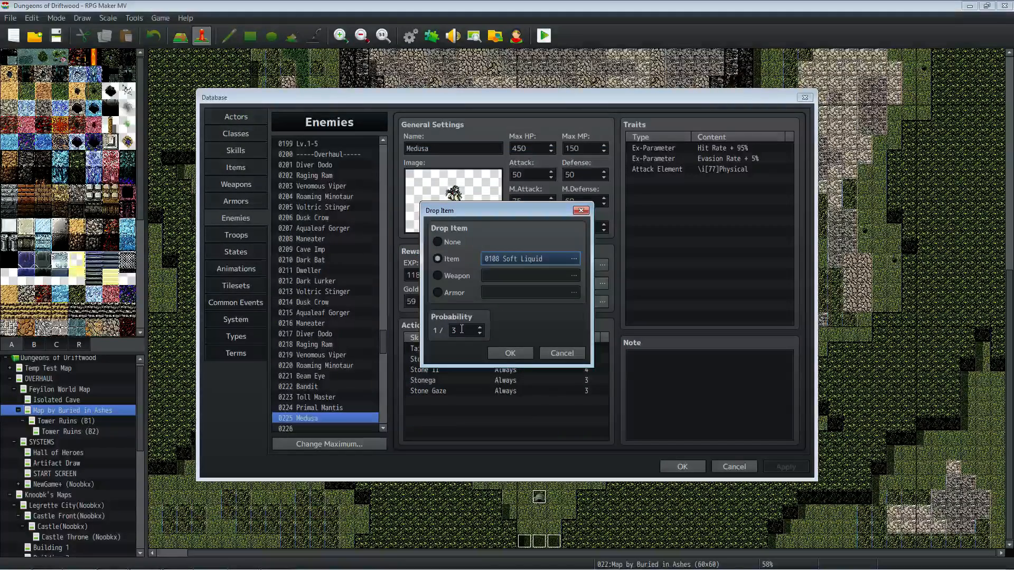
{"action": "left_click", "coordinate": [515, 354]}
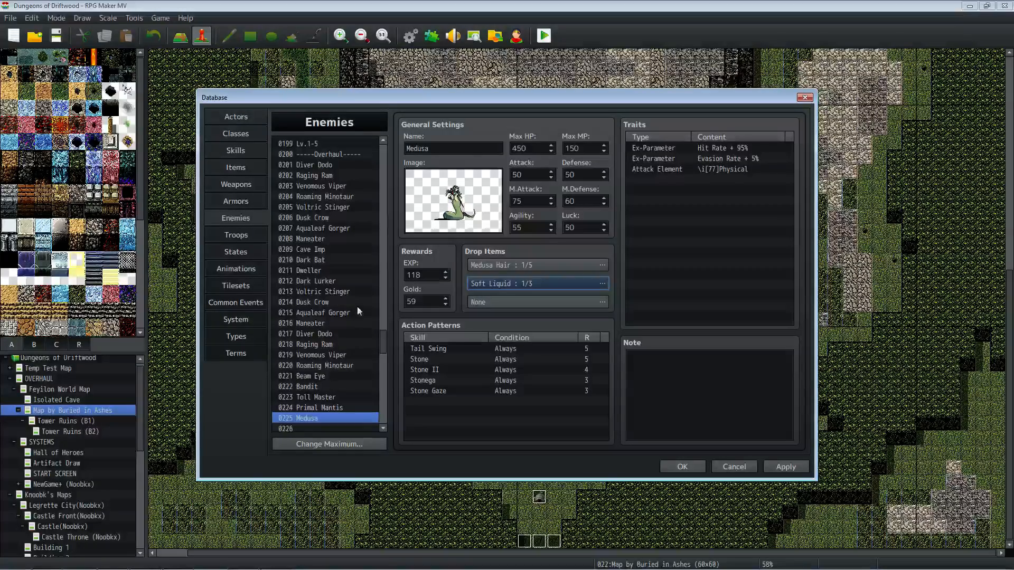
Step: Set the Medusa Hair drop probability to 1/6
{"action": "left_click", "coordinate": [602, 265]}
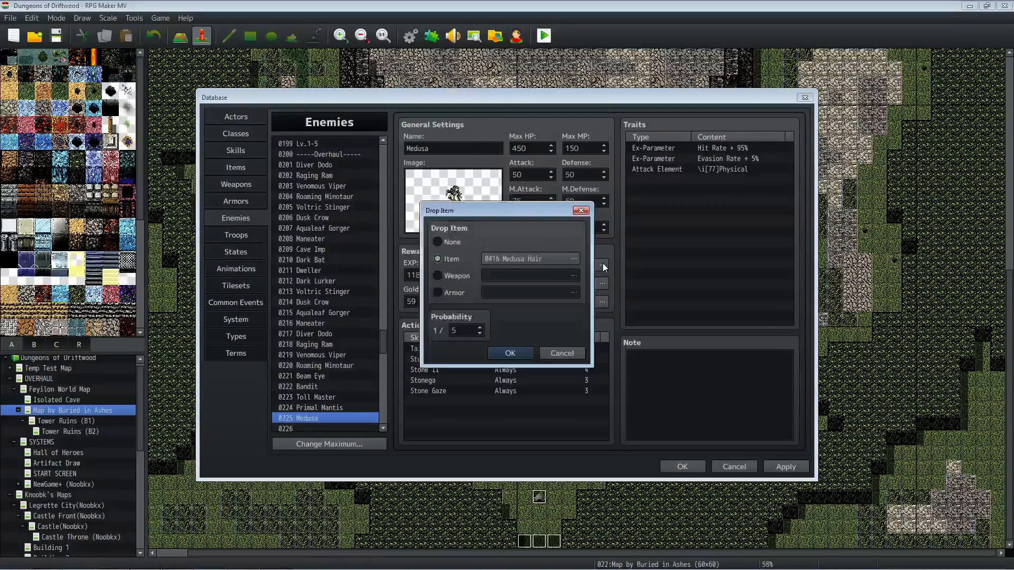
{"action": "left_click", "coordinate": [479, 327]}
{"action": "left_click", "coordinate": [510, 353]}
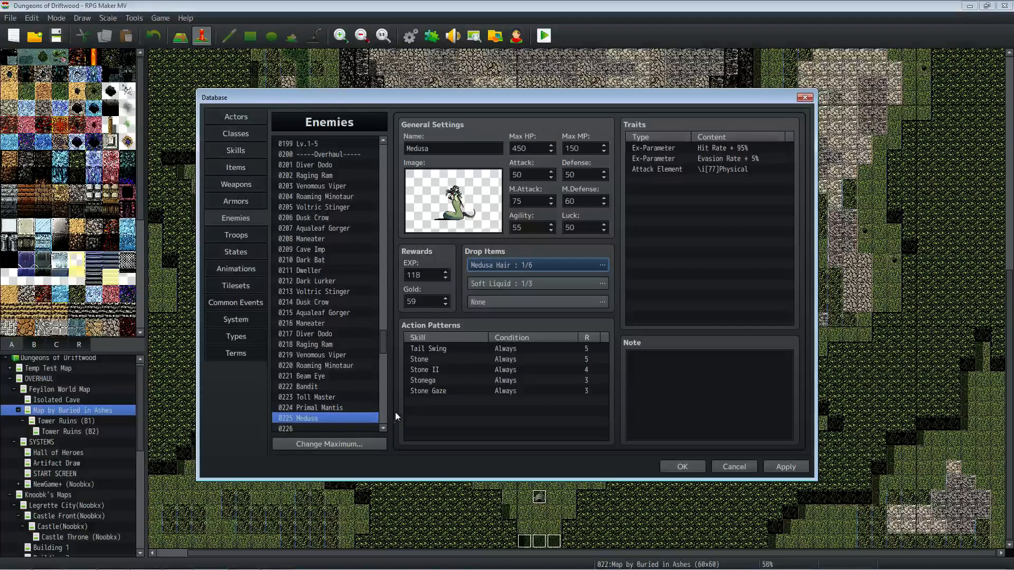
Step: Copy the full level and enemy drops note from Primal Mantis into Medusa's note
{"action": "left_click", "coordinate": [327, 408]}
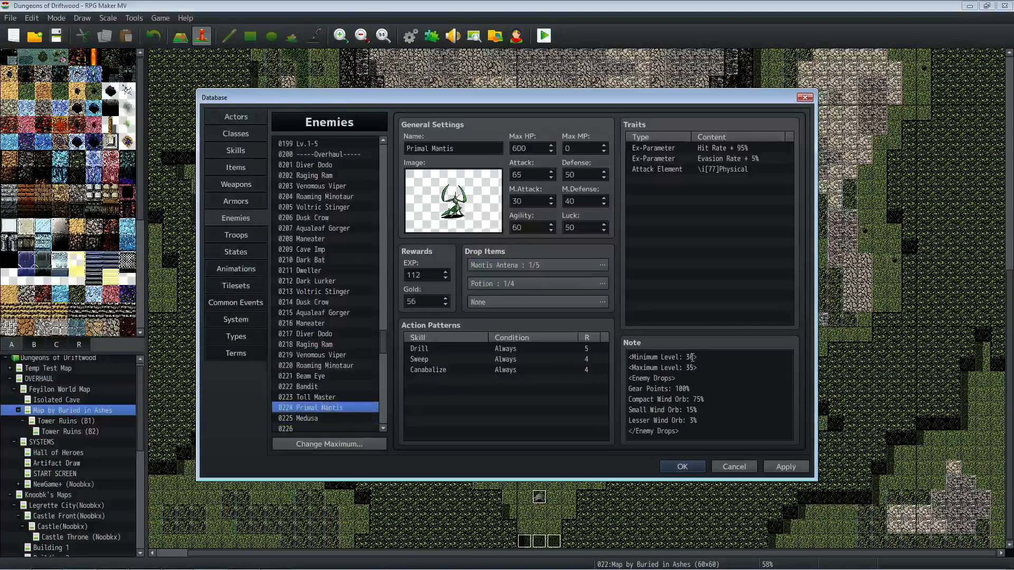
{"action": "left_click", "coordinate": [718, 427]}
{"action": "key", "text": "ctrl+a"}
{"action": "left_click", "coordinate": [307, 419]}
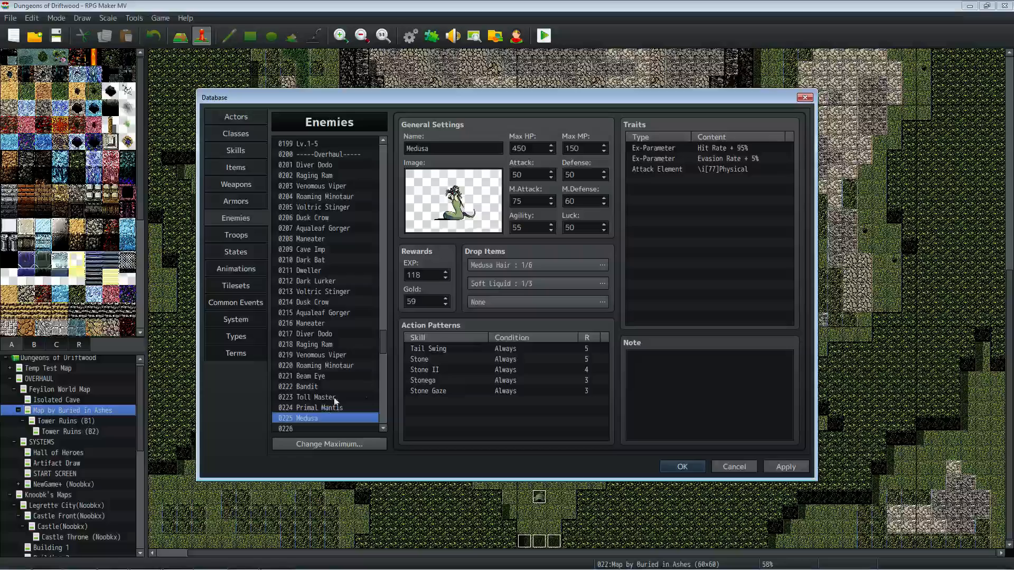
{"action": "left_click", "coordinate": [711, 366]}
{"action": "left_click_drag", "start_coordinate": [711, 367], "coordinate": [578, 360]}
{"action": "left_click", "coordinate": [691, 351]}
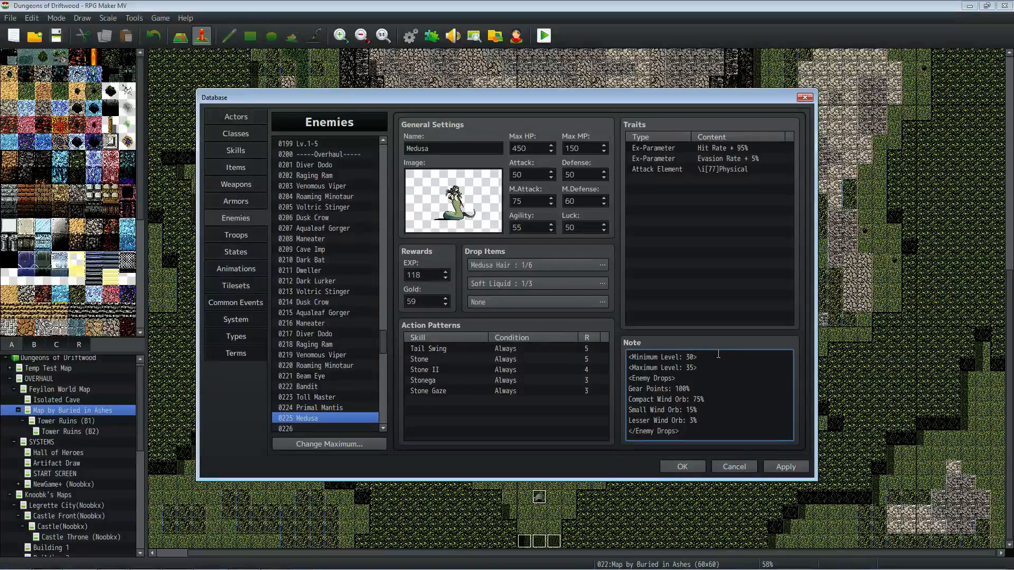
{"action": "double_click", "coordinate": [688, 357]}
{"action": "left_click", "coordinate": [685, 357]}
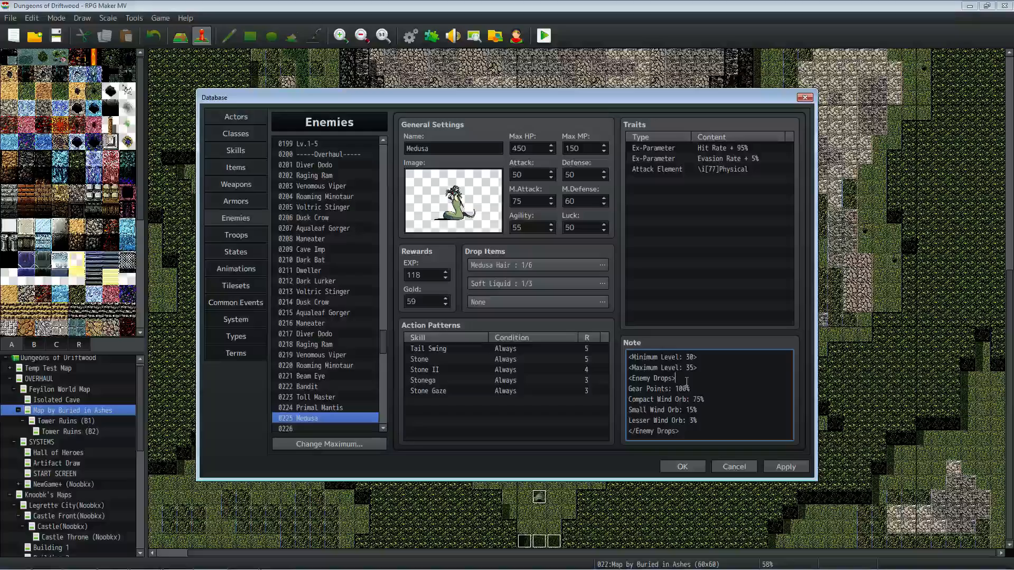
{"action": "left_click", "coordinate": [689, 378]}
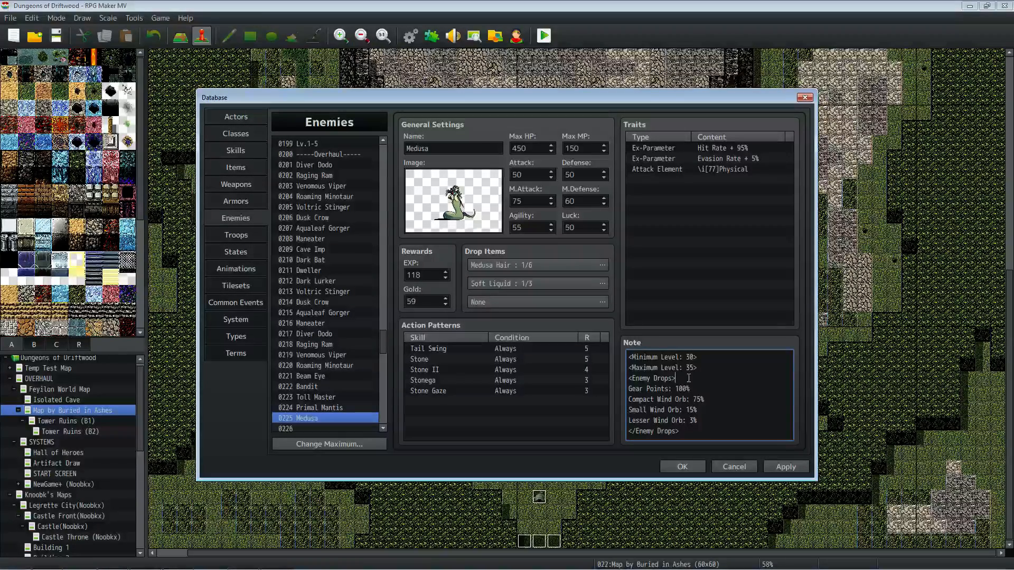
Step: Replace Wind with Earth in the Compact, Small and Lesser orb drops of Medusa's note and apply the changes
{"action": "left_click_drag", "start_coordinate": [698, 390], "coordinate": [657, 399]}
{"action": "left_click", "coordinate": [669, 389]}
{"action": "key", "text": "Right"}
{"action": "key", "text": "BackSpace"}
{"action": "key", "text": "BackSpace"}
{"action": "key", "text": "BackSpace"}
{"action": "key", "text": "BackSpace"}
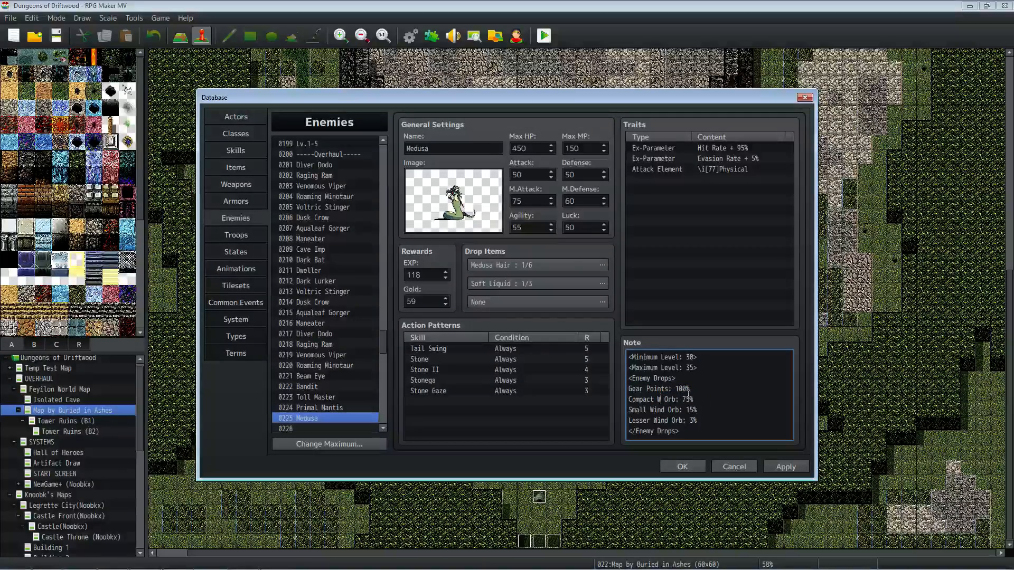
{"action": "type", "text": "Earth"}
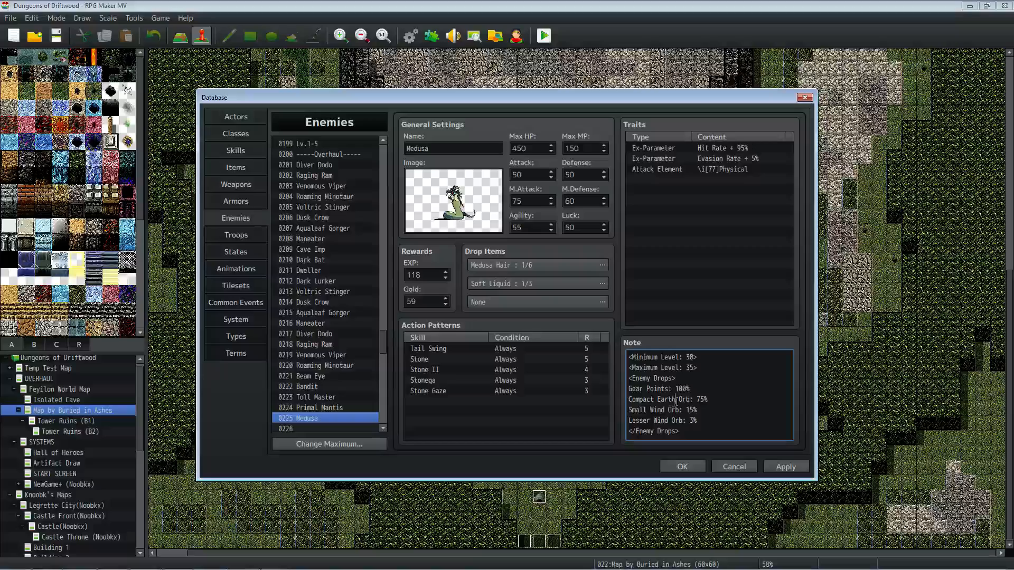
{"action": "left_click_drag", "start_coordinate": [664, 411], "coordinate": [649, 411]}
{"action": "type", "text": "Earth"}
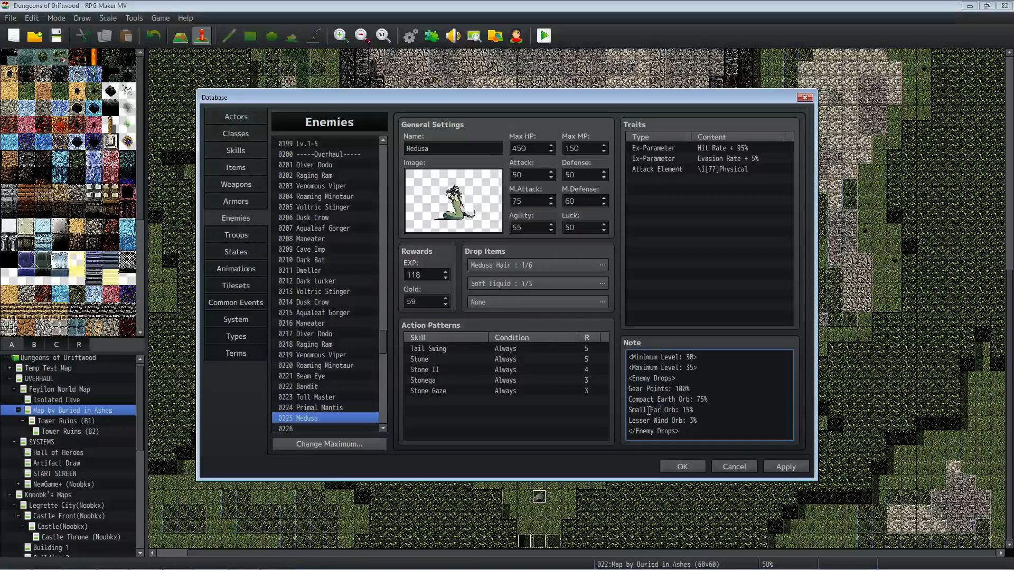
{"action": "left_click_drag", "start_coordinate": [668, 422], "coordinate": [649, 421]}
{"action": "type", "text": "Earth"}
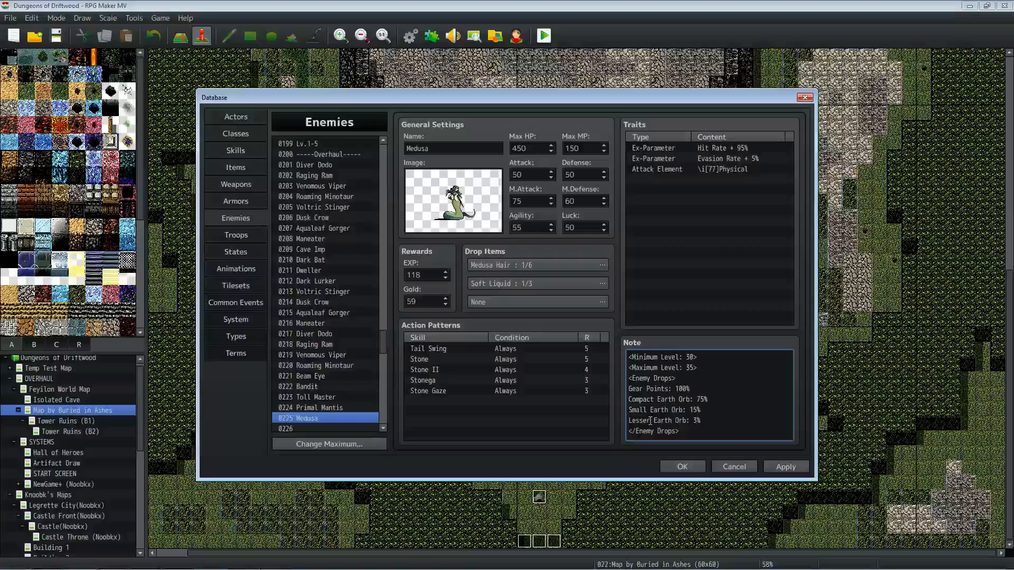
{"action": "left_click", "coordinate": [773, 460]}
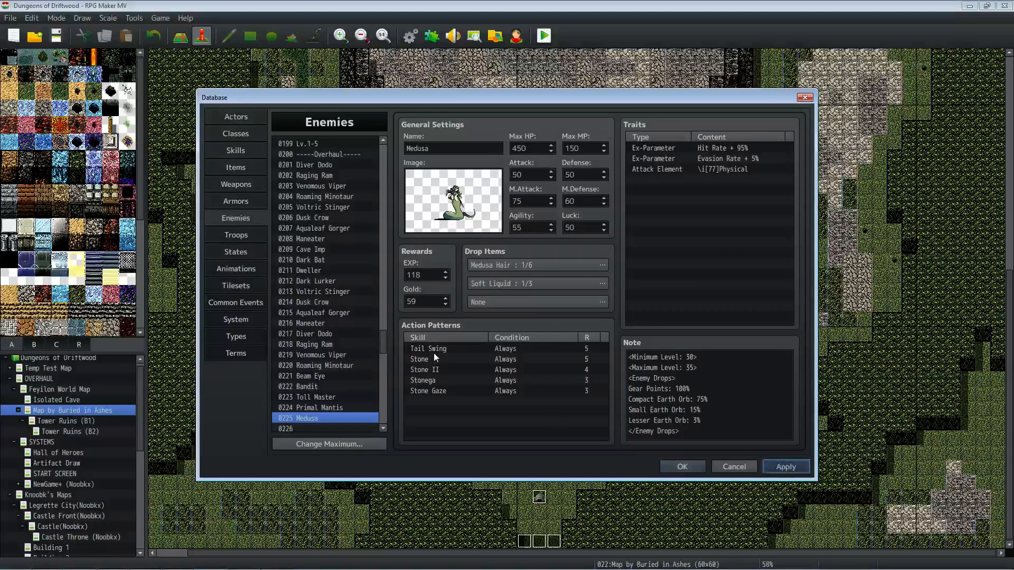
Step: Copy the <Steal Item 110: 50%> tag from the level-matched Aqualeaf Gorger (0215) to the end of Medusa's note and apply the changes
{"action": "left_click", "coordinate": [335, 311]}
{"action": "scroll", "coordinate": [721, 380], "scroll_direction": "down", "scroll_amount": 1}
{"action": "left_click_drag", "start_coordinate": [721, 433], "coordinate": [608, 437]}
{"action": "key", "text": "ctrl+c"}
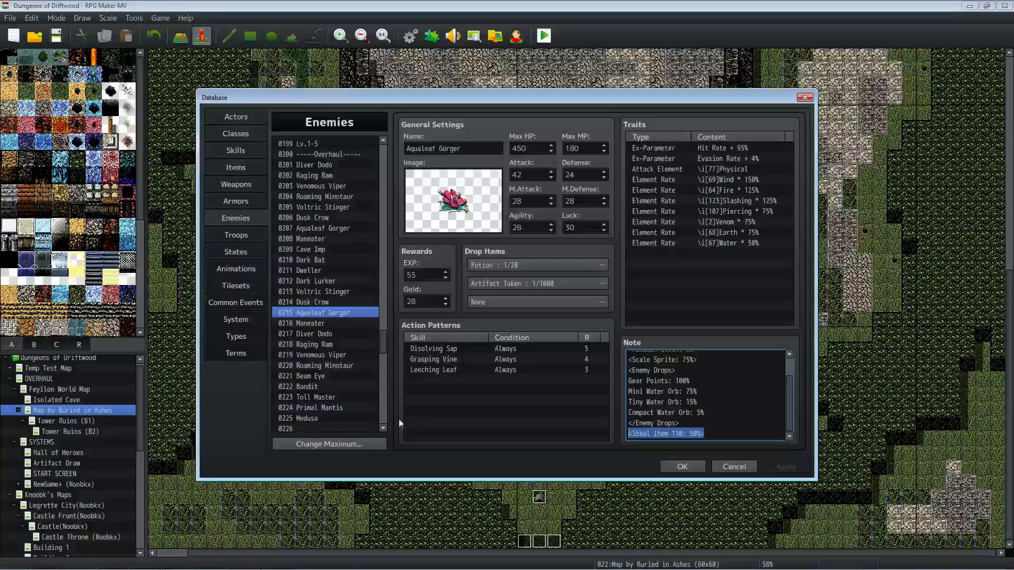
{"action": "left_click", "coordinate": [318, 417]}
{"action": "left_click", "coordinate": [697, 432]}
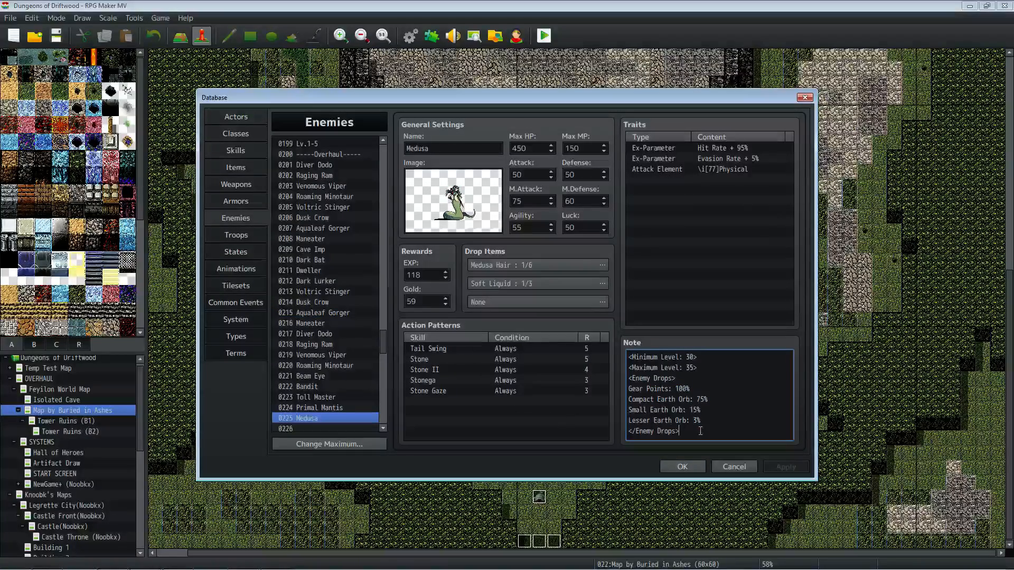
{"action": "key", "text": "Return"}
{"action": "key", "text": "ctrl+v"}
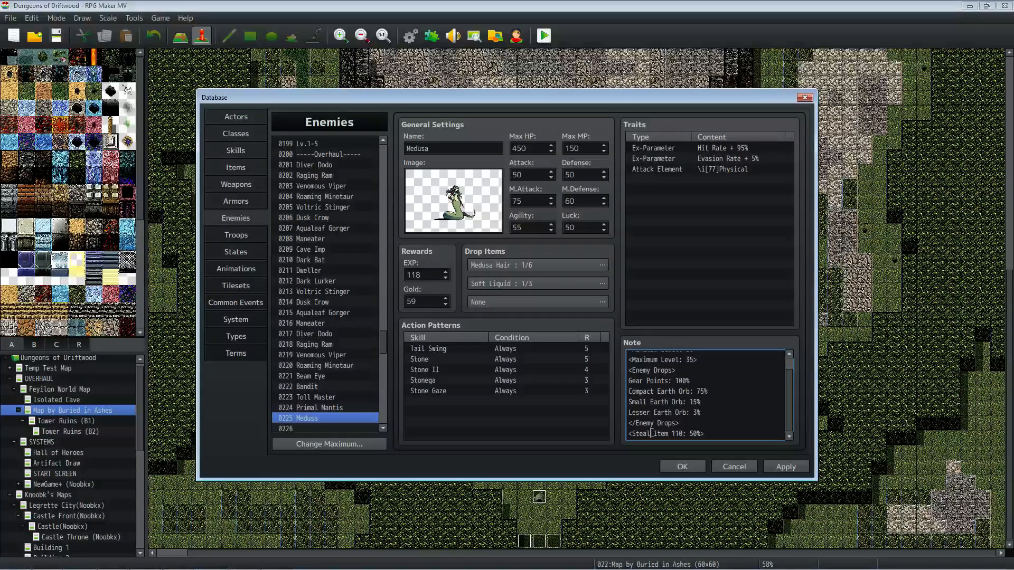
{"action": "left_click_drag", "start_coordinate": [712, 432], "coordinate": [626, 434]}
{"action": "left_click", "coordinate": [633, 434]}
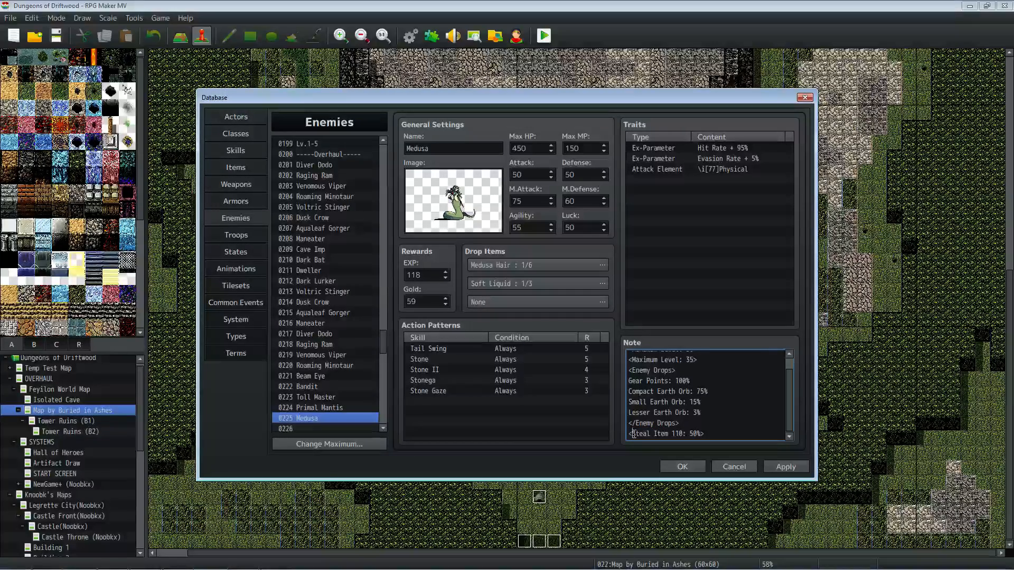
{"action": "left_click", "coordinate": [679, 434]}
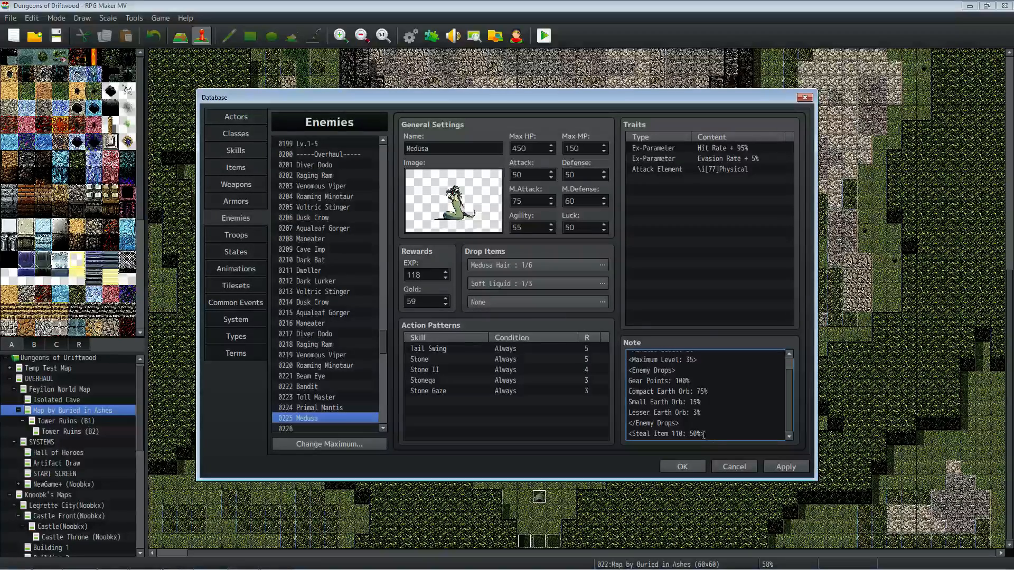
{"action": "left_click", "coordinate": [782, 467]}
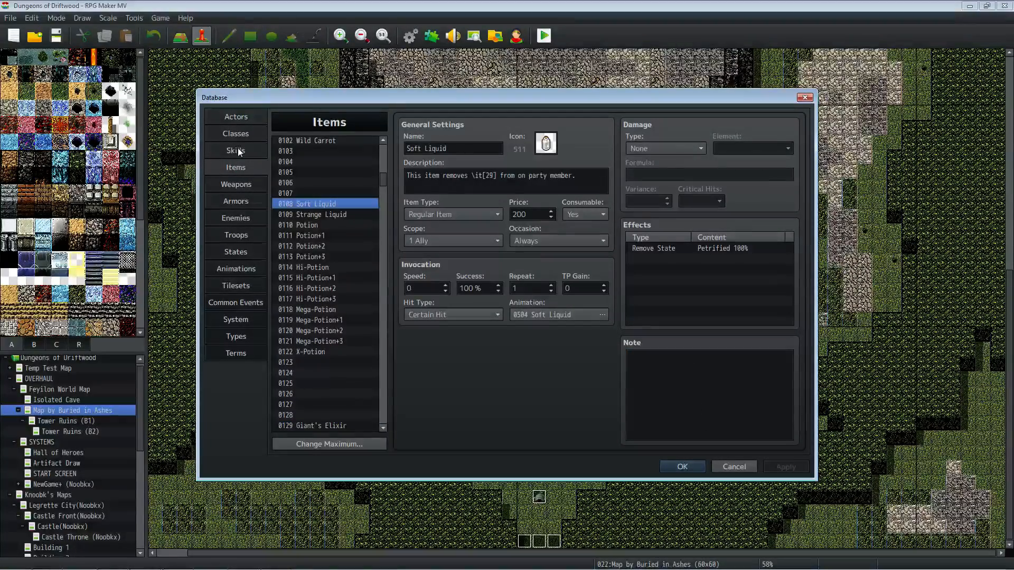
Step: Change the item number in Medusa's steal tag to 108
{"action": "left_click", "coordinate": [235, 218]}
{"action": "scroll", "coordinate": [720, 413], "scroll_direction": "down", "scroll_amount": 1}
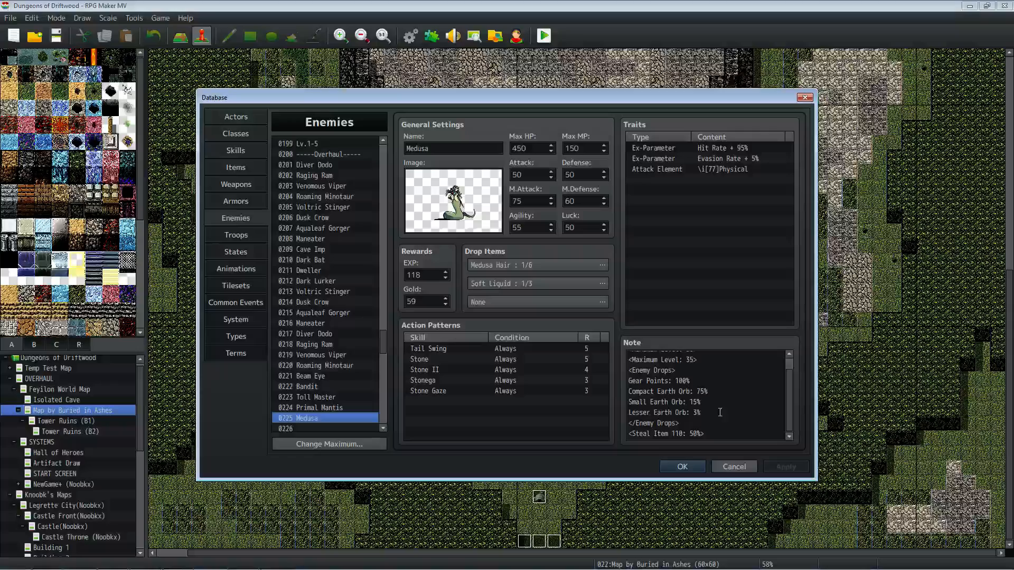
{"action": "double_click", "coordinate": [679, 434]}
{"action": "type", "text": "108"}
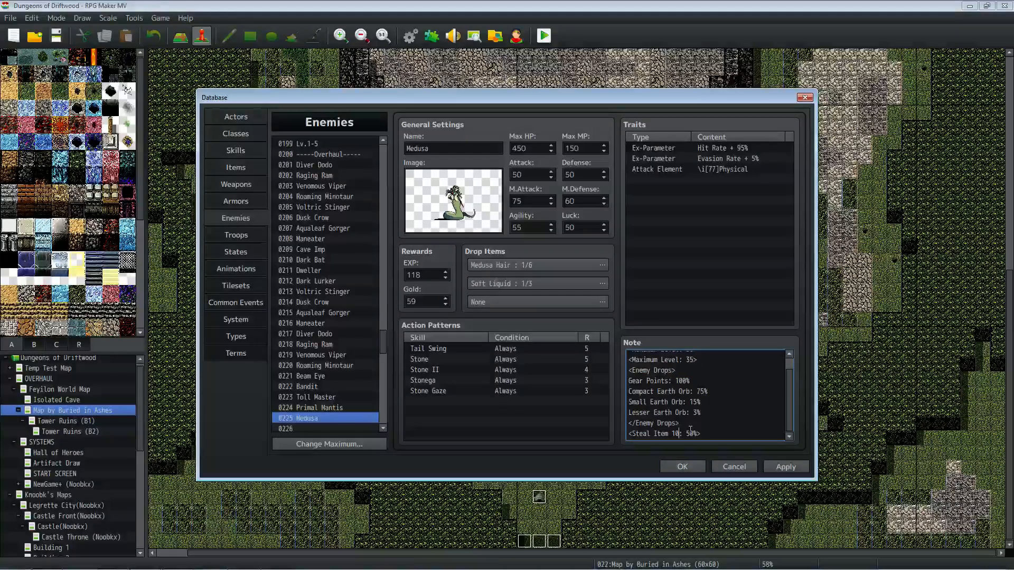
{"action": "left_click", "coordinate": [724, 431]}
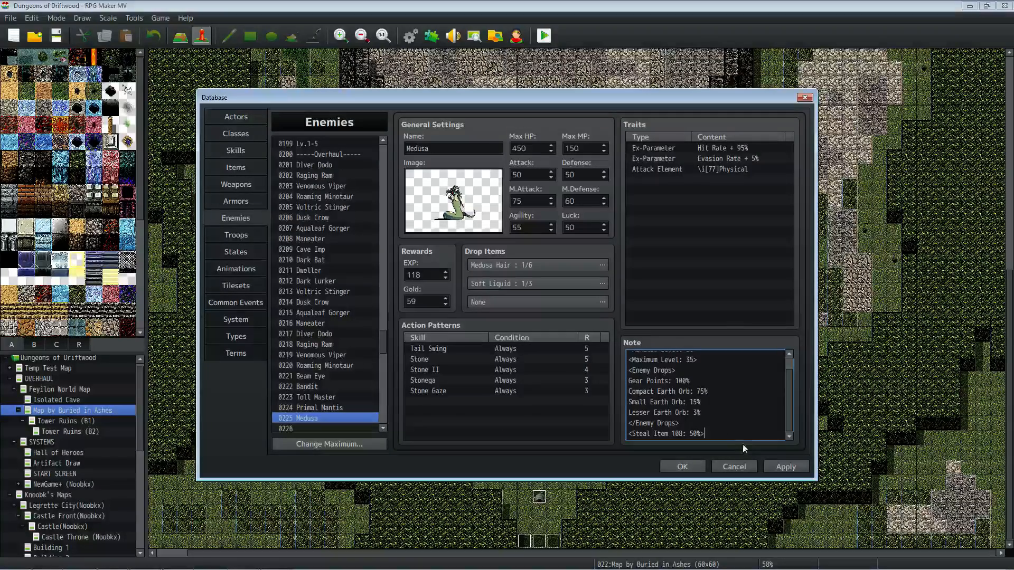
{"action": "key", "text": "shift+Home"}
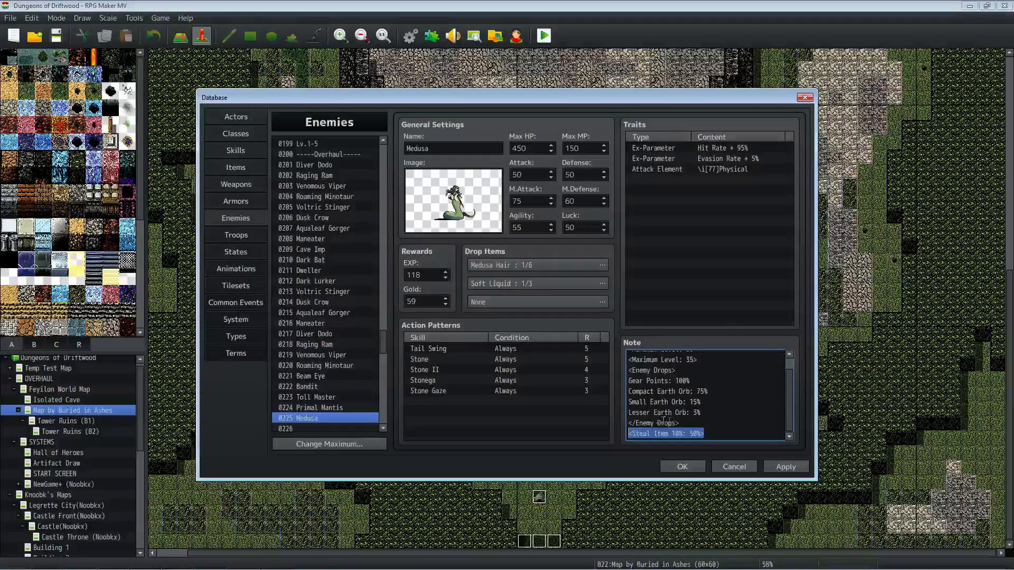
Step: Copy the <Steal Item 111: 50%> tag from Toll Master to the end of Primal Mantis's note and apply the changes
{"action": "left_click", "coordinate": [332, 398]}
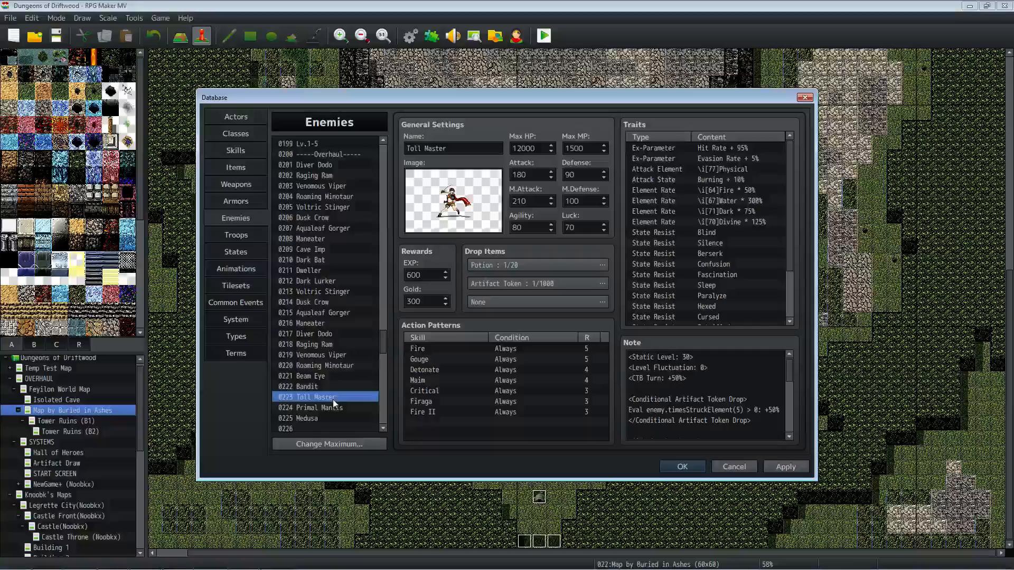
{"action": "scroll", "coordinate": [691, 412], "scroll_direction": "down", "scroll_amount": 5}
{"action": "left_click", "coordinate": [709, 428]}
{"action": "key", "text": "shift+Home"}
{"action": "key", "text": "ctrl+c"}
{"action": "left_click", "coordinate": [351, 405]}
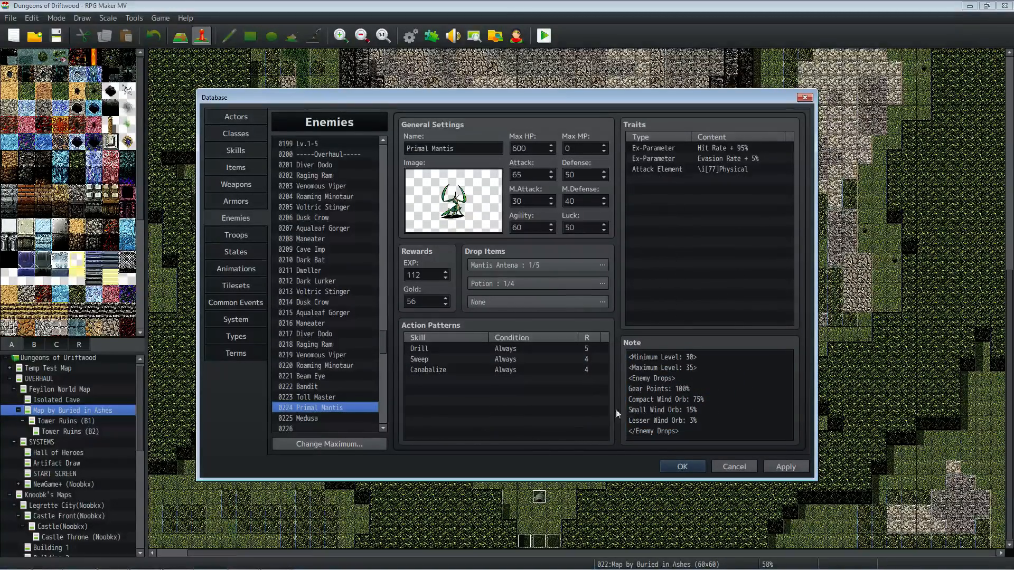
{"action": "left_click", "coordinate": [697, 431]}
{"action": "key", "text": "Return"}
{"action": "key", "text": "ctrl+v"}
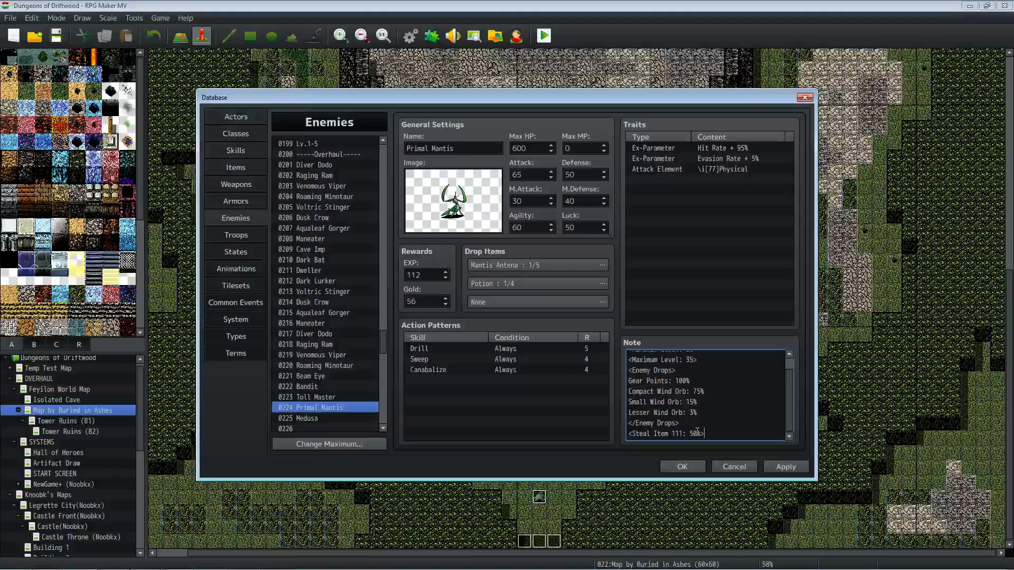
{"action": "left_click", "coordinate": [766, 465]}
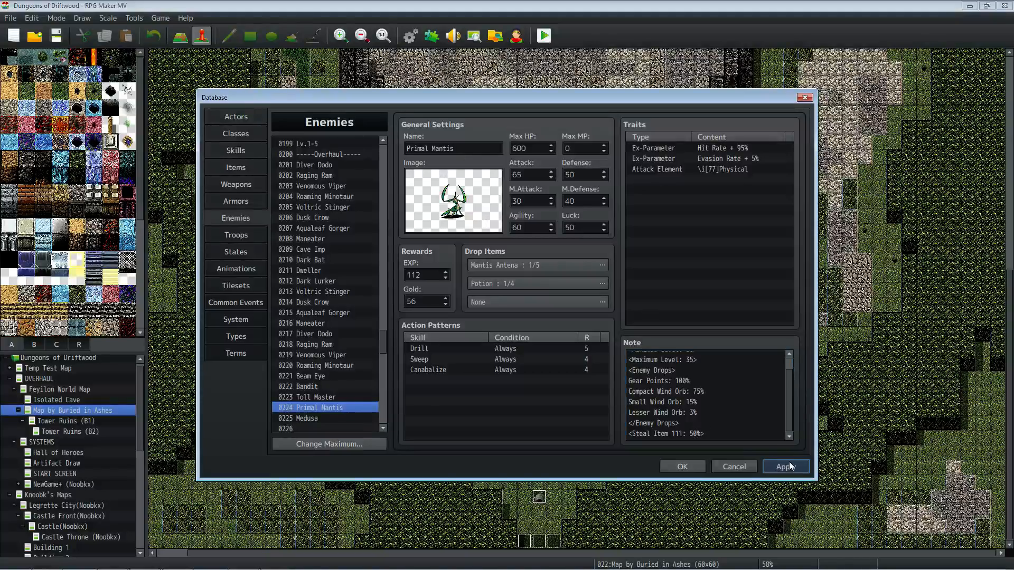
{"action": "left_click", "coordinate": [323, 418]}
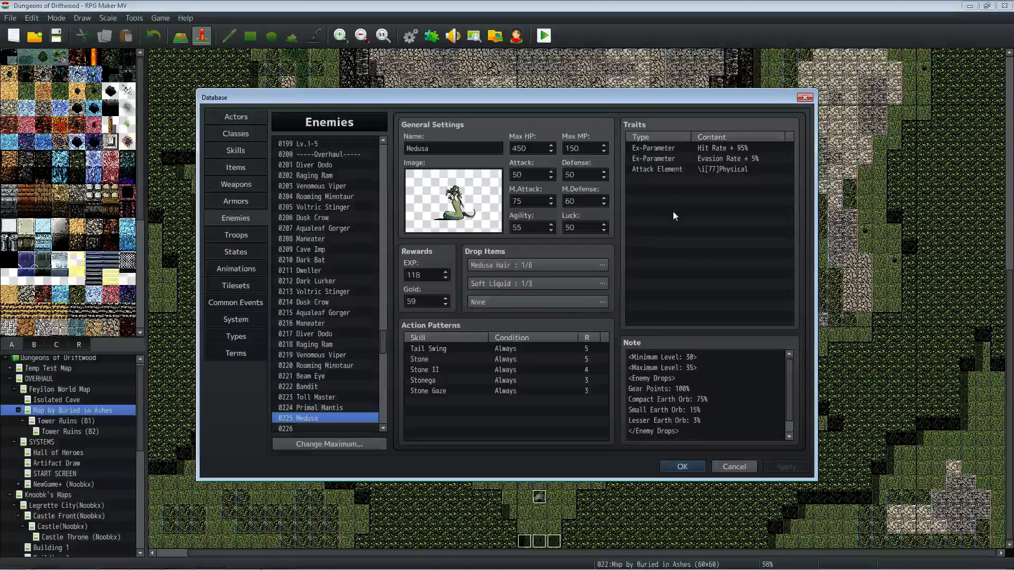
{"action": "left_click", "coordinate": [337, 408]}
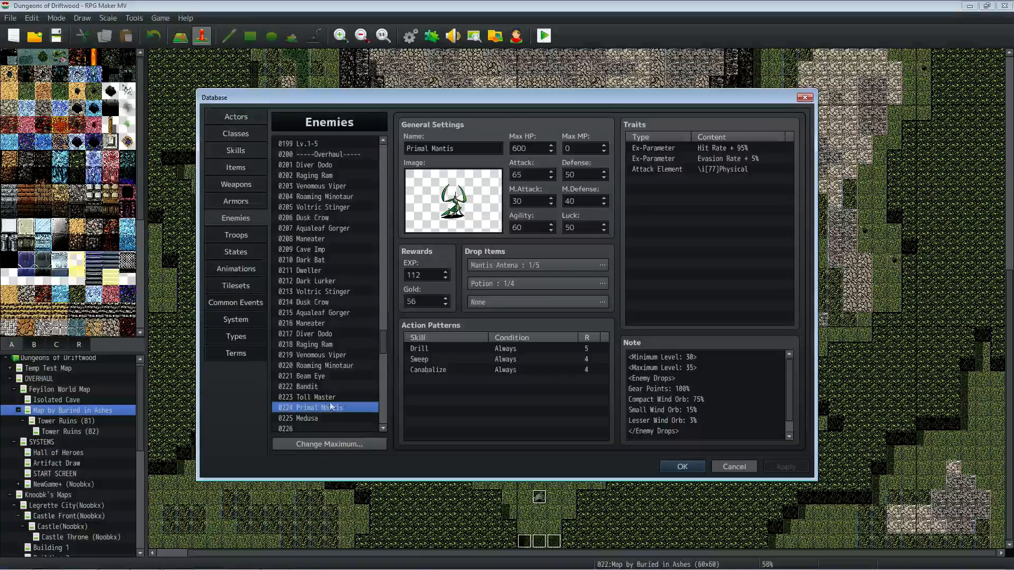
Step: Add an Element Rate trait to Medusa with the Earth element at 25%
{"action": "left_click", "coordinate": [322, 418]}
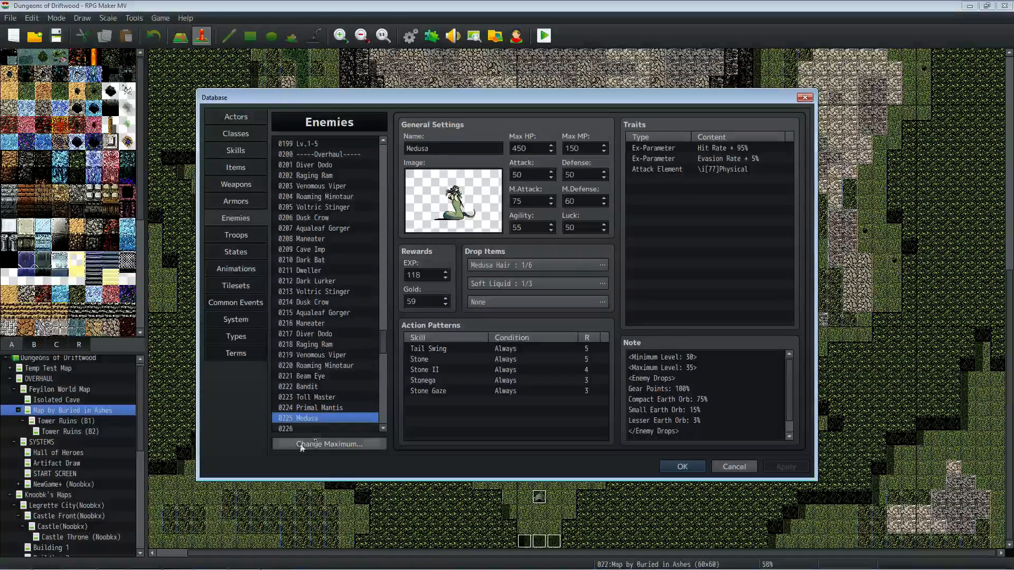
{"action": "left_click", "coordinate": [317, 407]}
{"action": "left_click", "coordinate": [313, 418]}
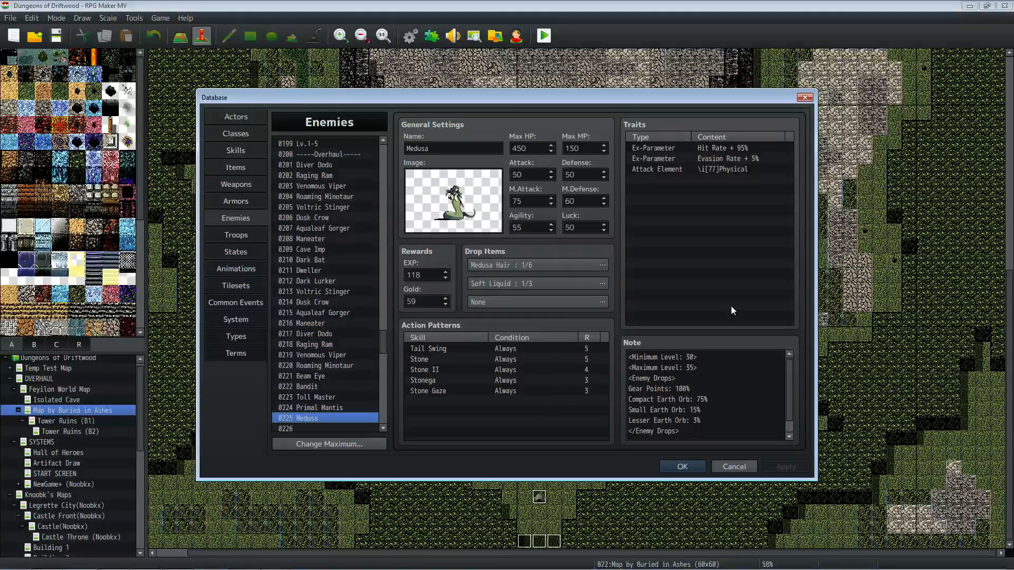
{"action": "right_click", "coordinate": [655, 178]}
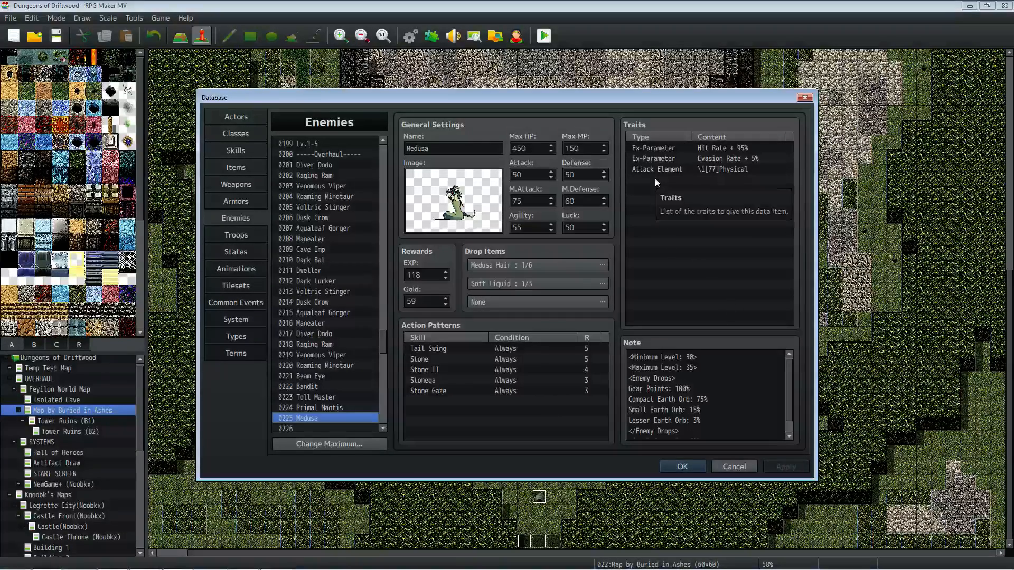
{"action": "left_click", "coordinate": [667, 183]}
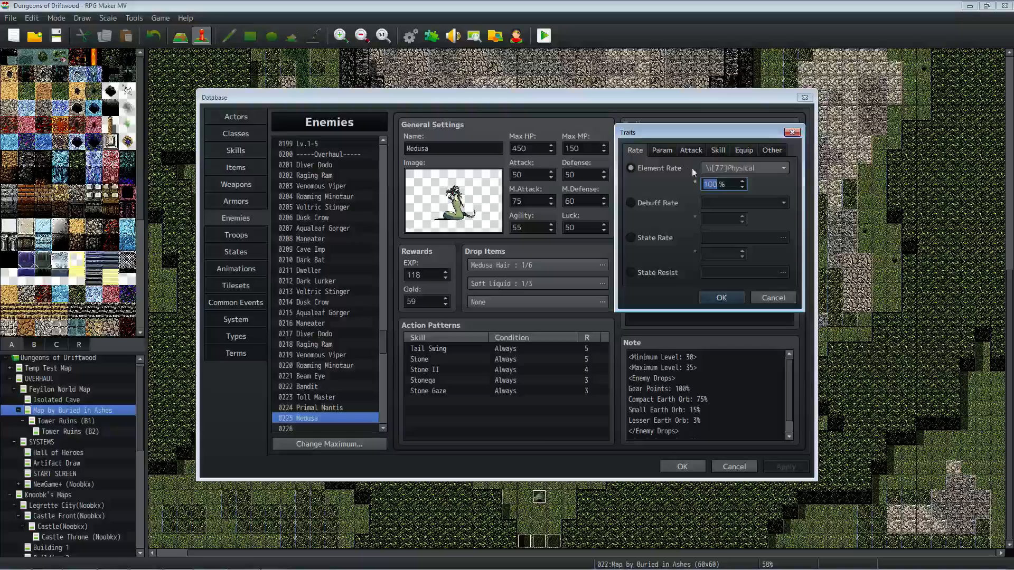
{"action": "left_click", "coordinate": [758, 167]}
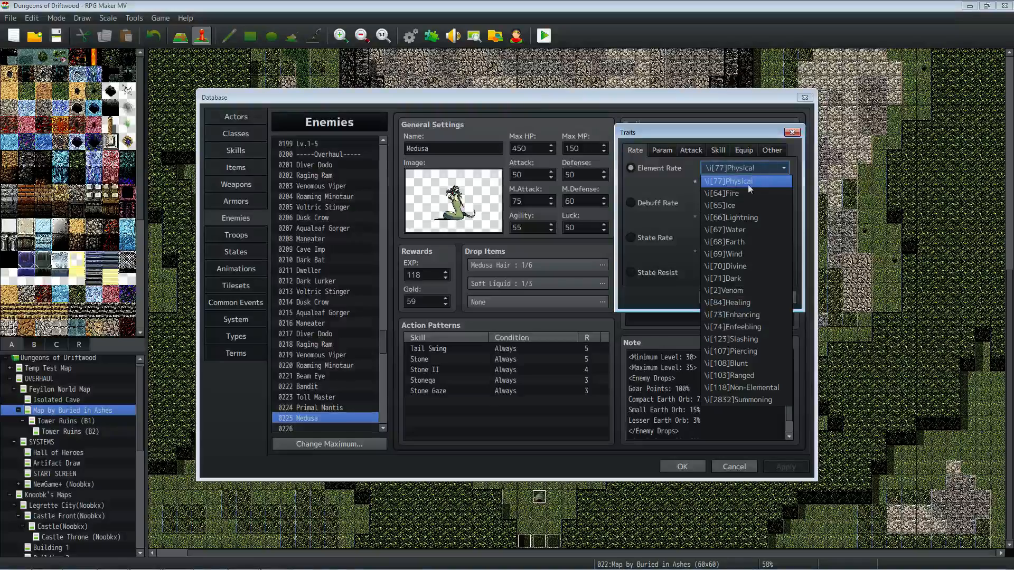
{"action": "left_click", "coordinate": [734, 245]}
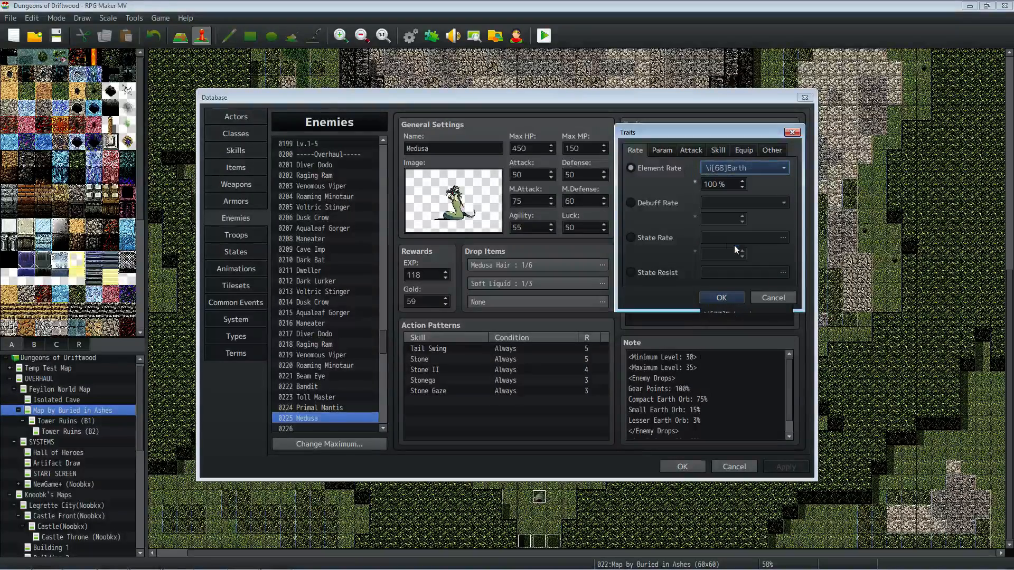
{"action": "double_click", "coordinate": [723, 185]}
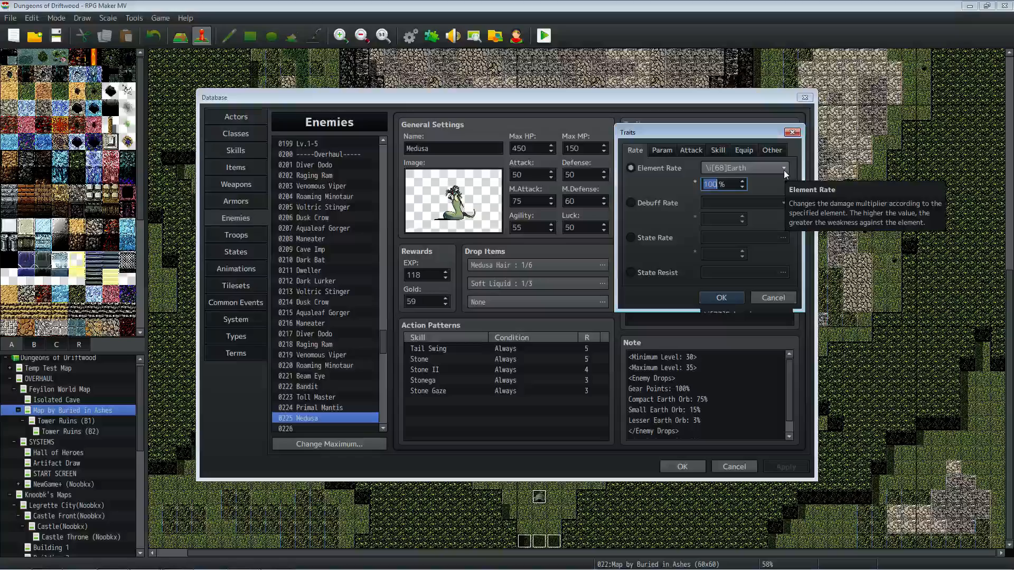
{"action": "type", "text": "50"}
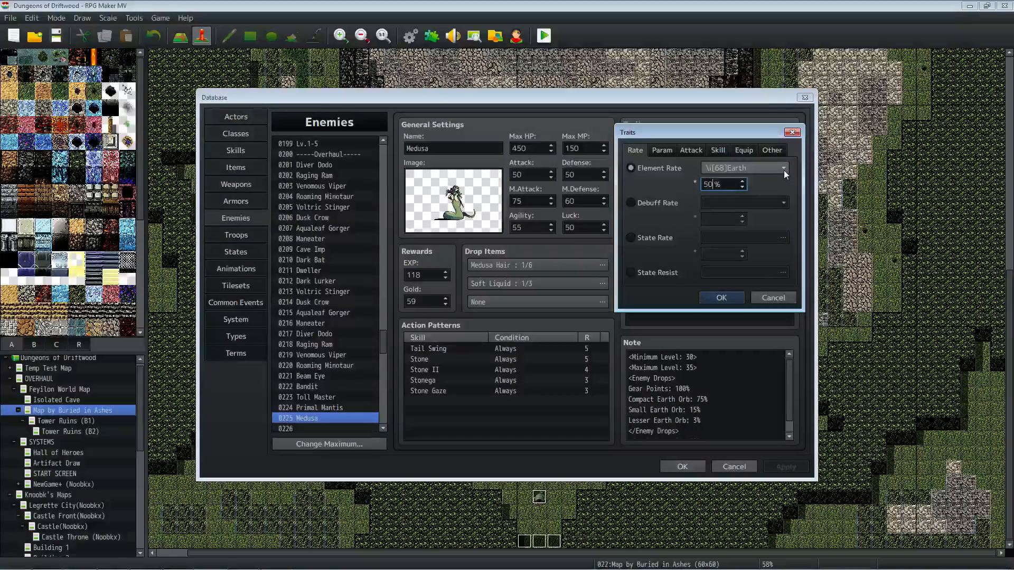
{"action": "key", "text": "BackSpace"}
{"action": "key", "text": "BackSpace"}
{"action": "type", "text": "25"}
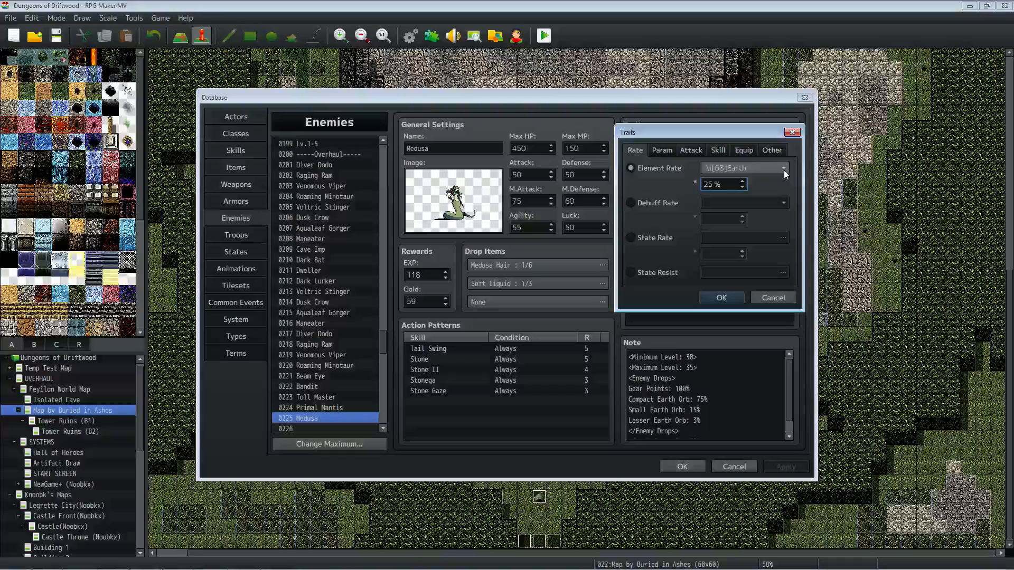
{"action": "left_click", "coordinate": [724, 296]}
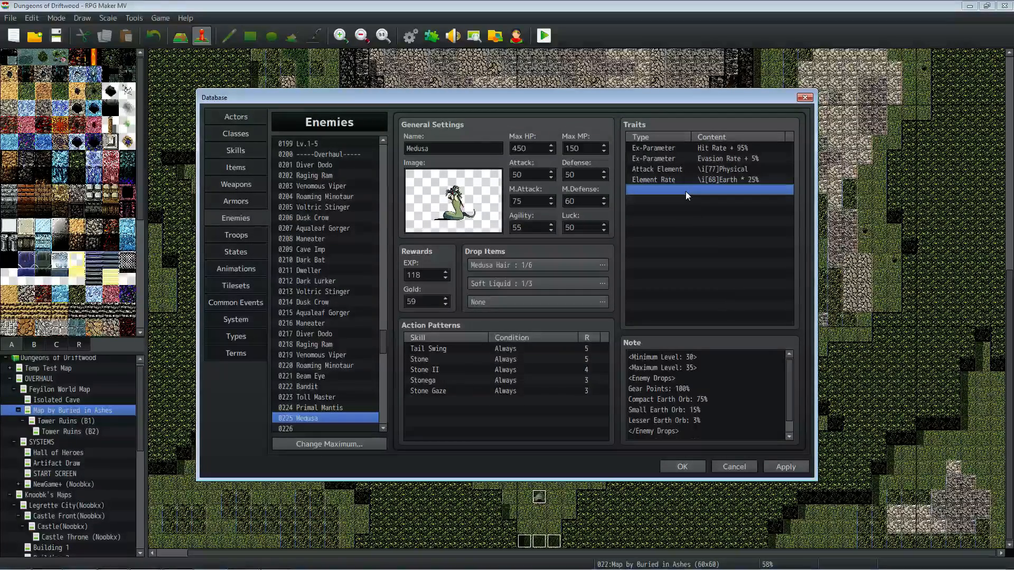
Step: Add an Element Rate trait to Medusa with the Wind element at 150%
{"action": "right_click", "coordinate": [686, 191]}
{"action": "left_click", "coordinate": [696, 197]}
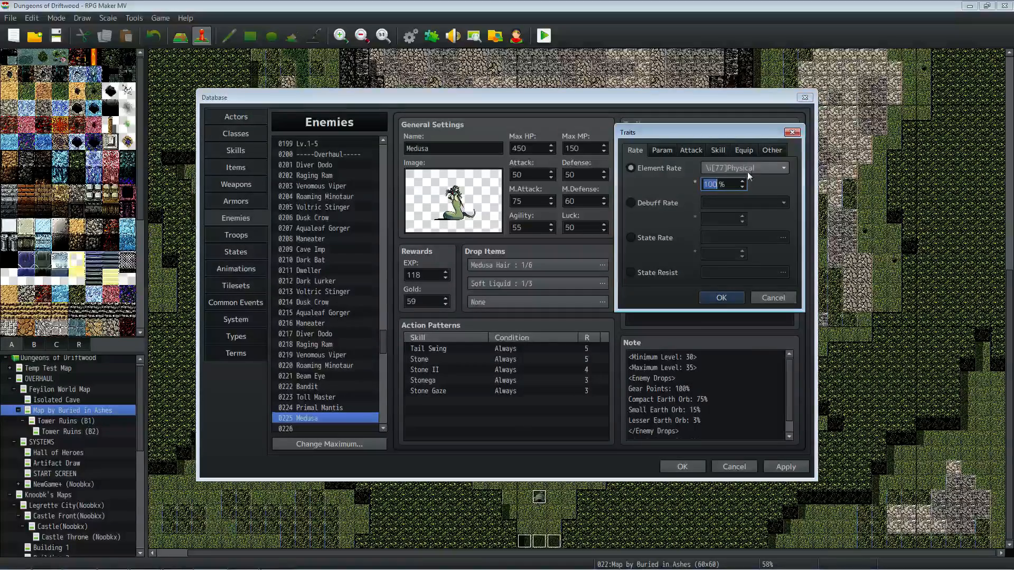
{"action": "left_click", "coordinate": [767, 168]}
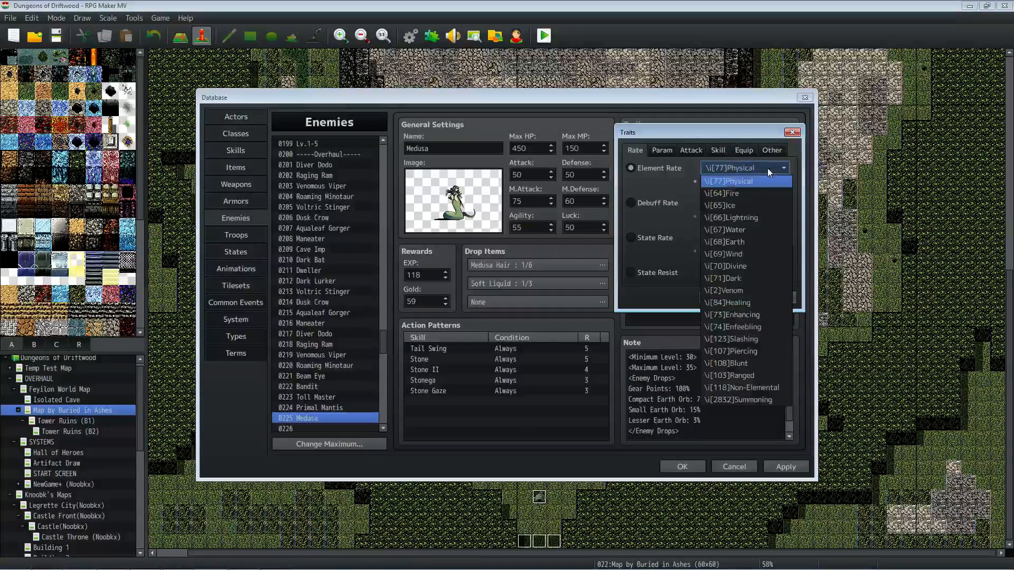
{"action": "left_click", "coordinate": [747, 253]}
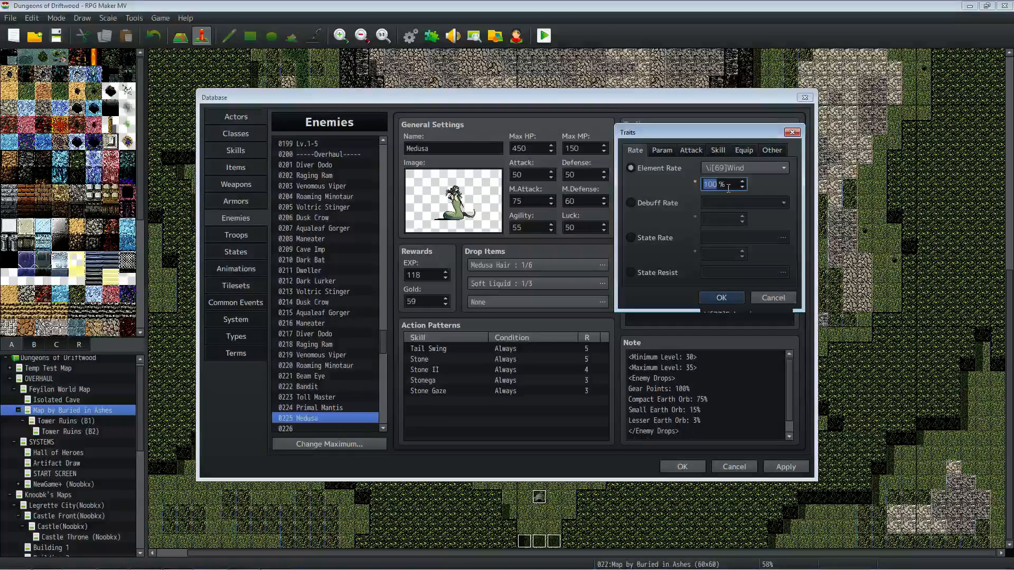
{"action": "type", "text": "150"}
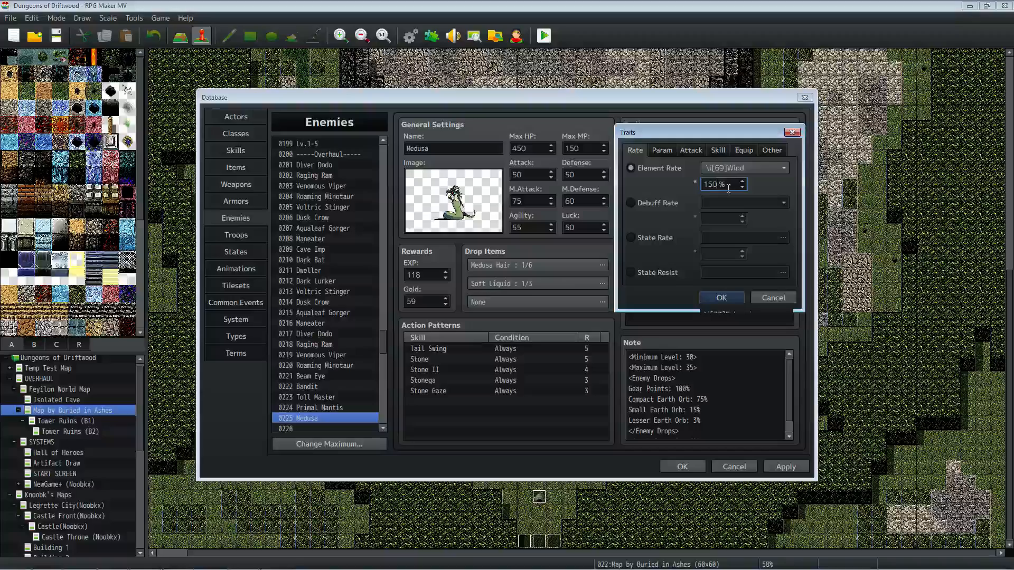
{"action": "key", "text": "BackSpace"}
{"action": "key", "text": "BackSpace"}
{"action": "key", "text": "BackSpace"}
{"action": "type", "text": "200"}
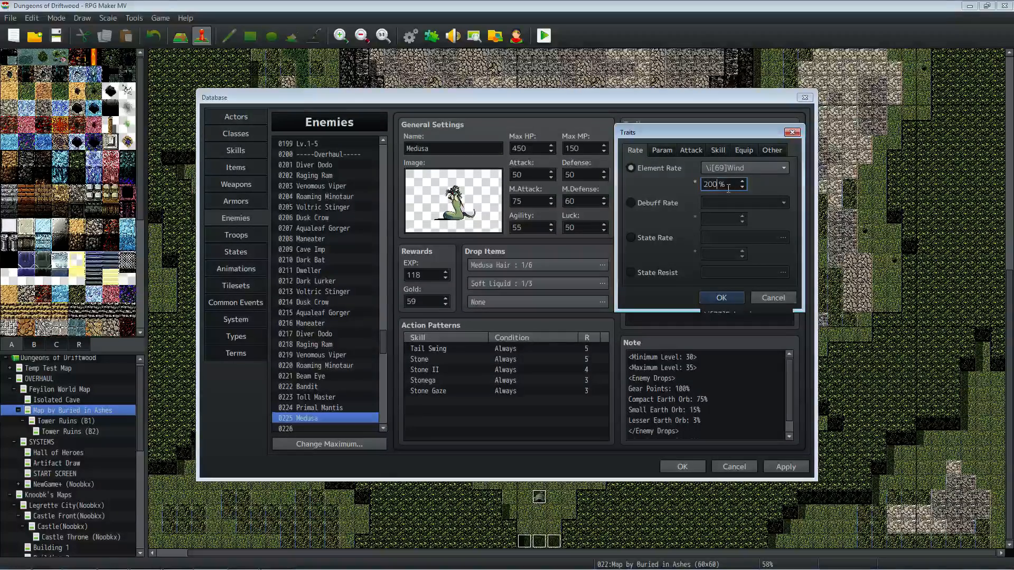
{"action": "key", "text": "BackSpace"}
{"action": "key", "text": "BackSpace"}
{"action": "key", "text": "BackSpace"}
{"action": "type", "text": "150"}
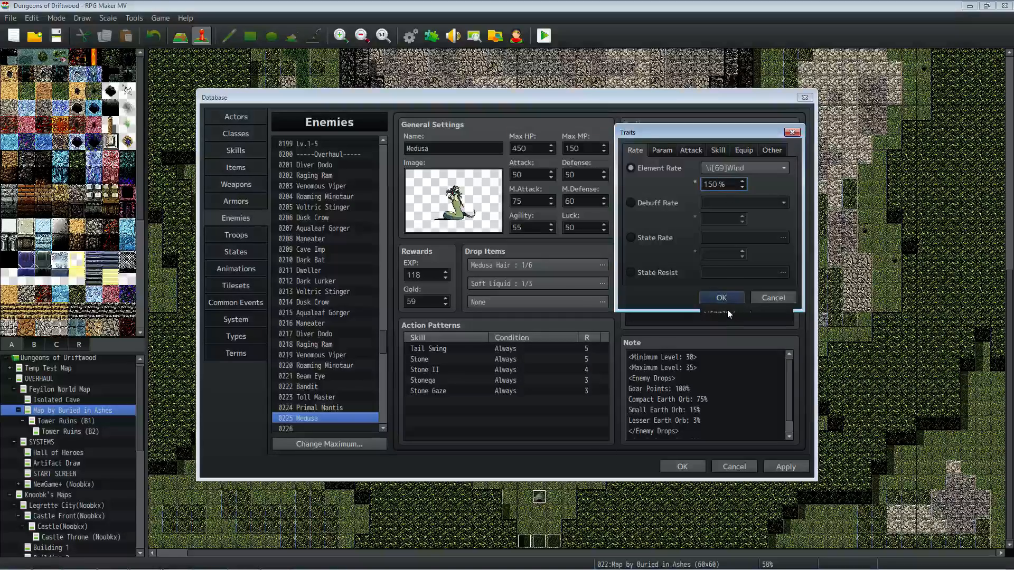
{"action": "left_click", "coordinate": [721, 298]}
Step: Add an Element Rate trait to Medusa with the Divine element at 150%
{"action": "left_click", "coordinate": [720, 191]}
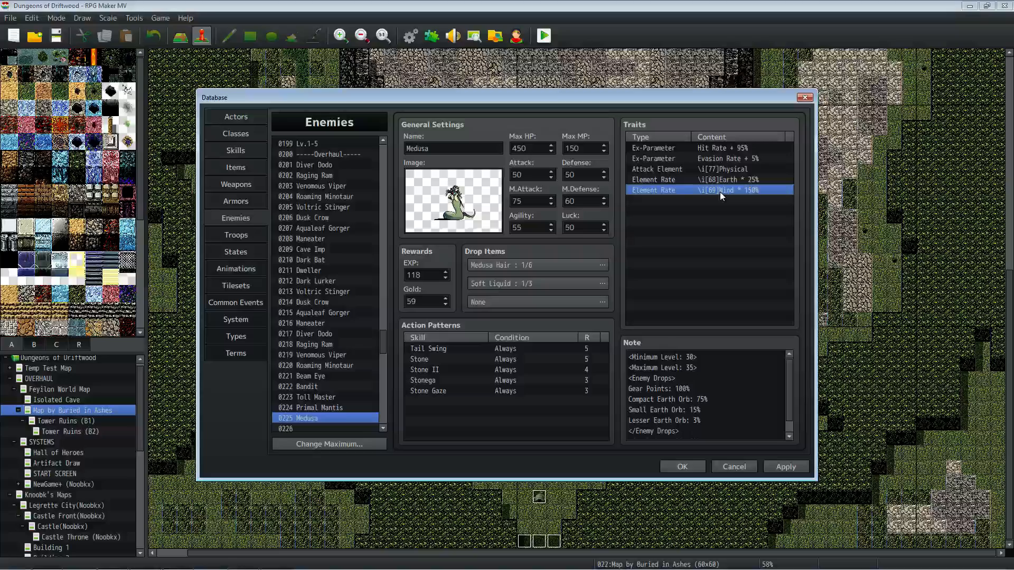
{"action": "left_click", "coordinate": [713, 201]}
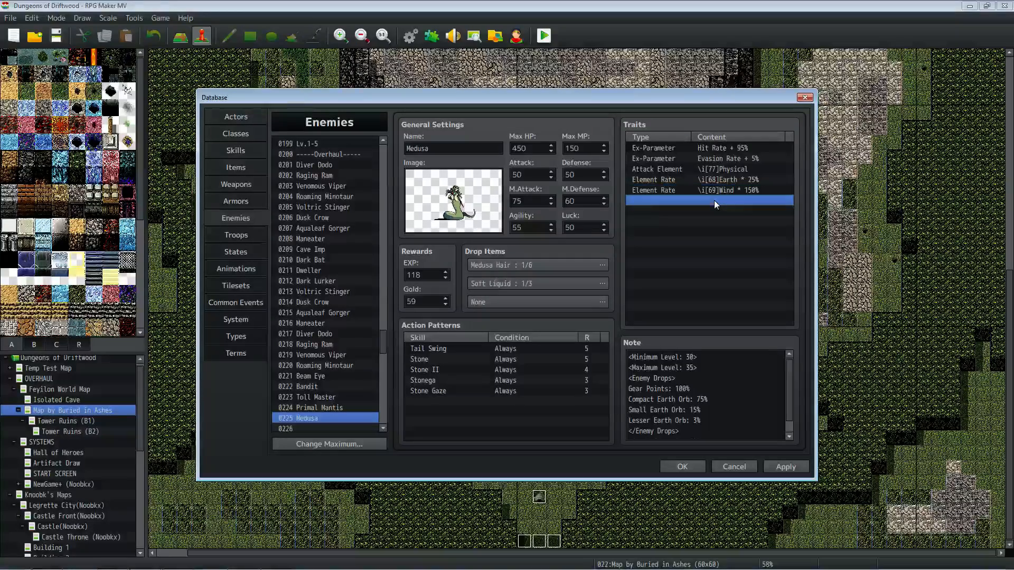
{"action": "double_click", "coordinate": [676, 199]}
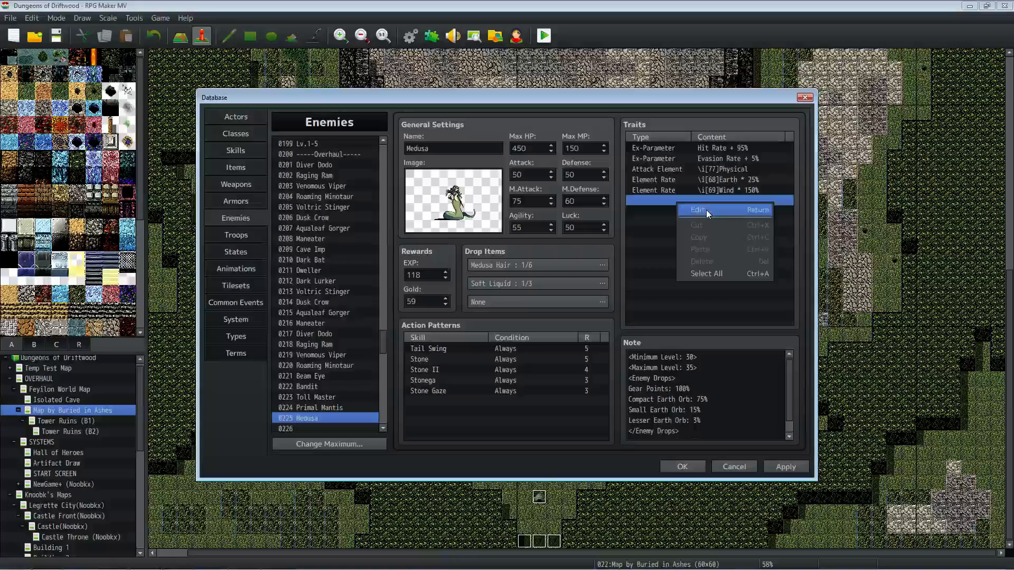
{"action": "left_click", "coordinate": [767, 167]}
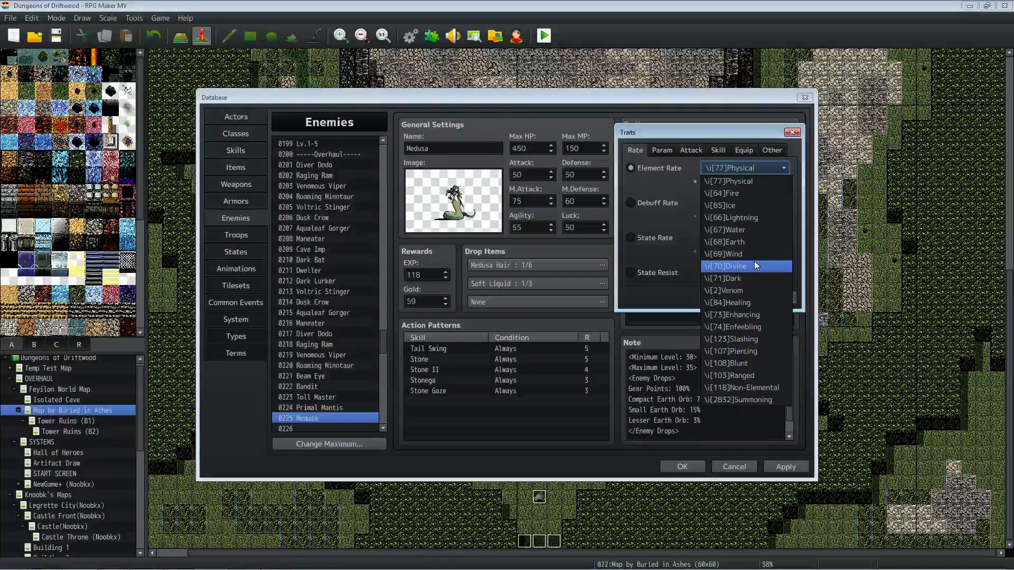
{"action": "left_click", "coordinate": [752, 266]}
{"action": "double_click", "coordinate": [721, 184]}
{"action": "type", "text": "150"}
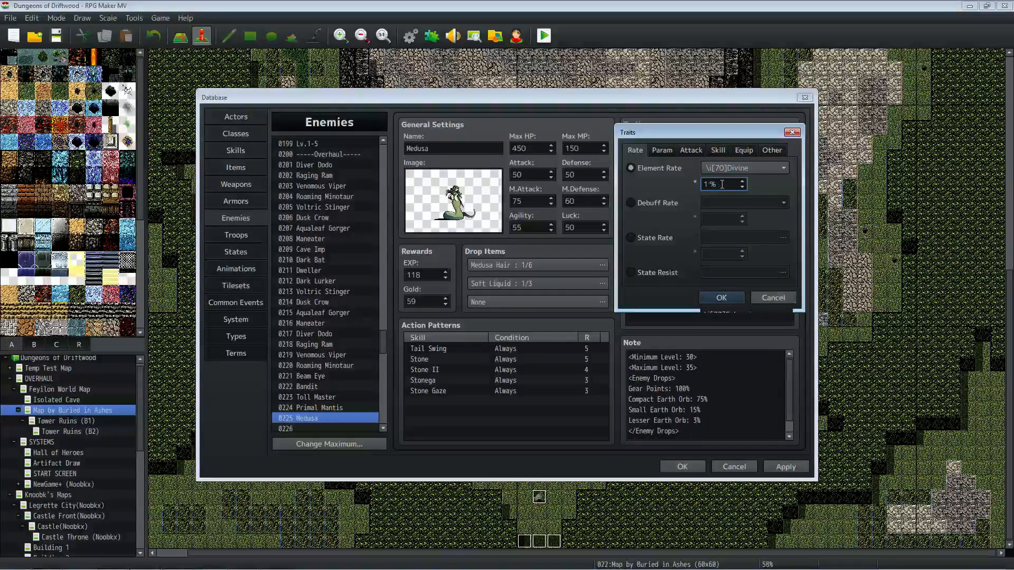
{"action": "left_click", "coordinate": [718, 297]}
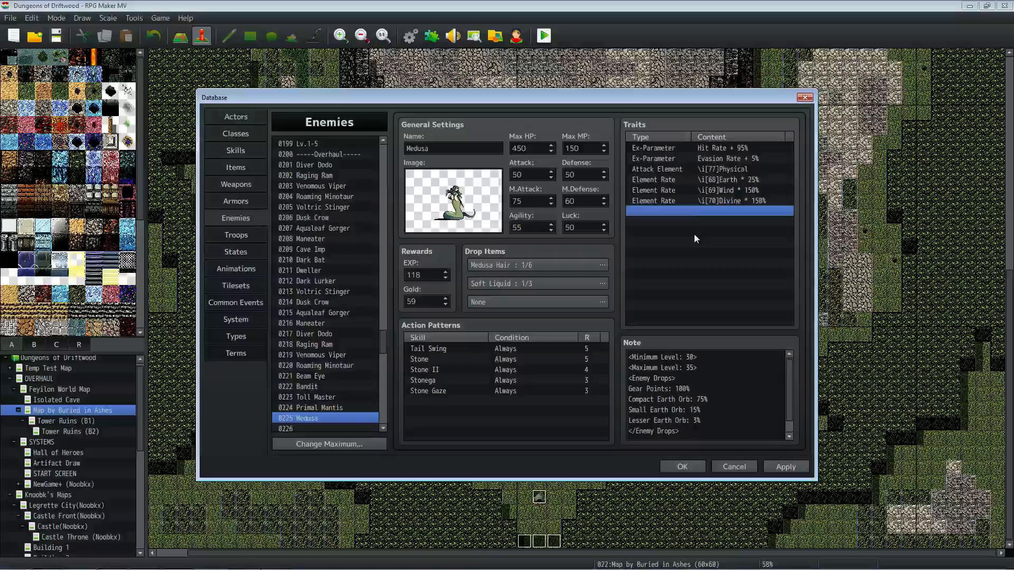
Step: Add an Element Rate trait to Medusa with the Dark element at 50%
{"action": "right_click", "coordinate": [698, 211]}
{"action": "left_click", "coordinate": [710, 211]}
{"action": "right_click", "coordinate": [719, 213]}
{"action": "left_click", "coordinate": [734, 221]}
{"action": "left_click", "coordinate": [747, 167]}
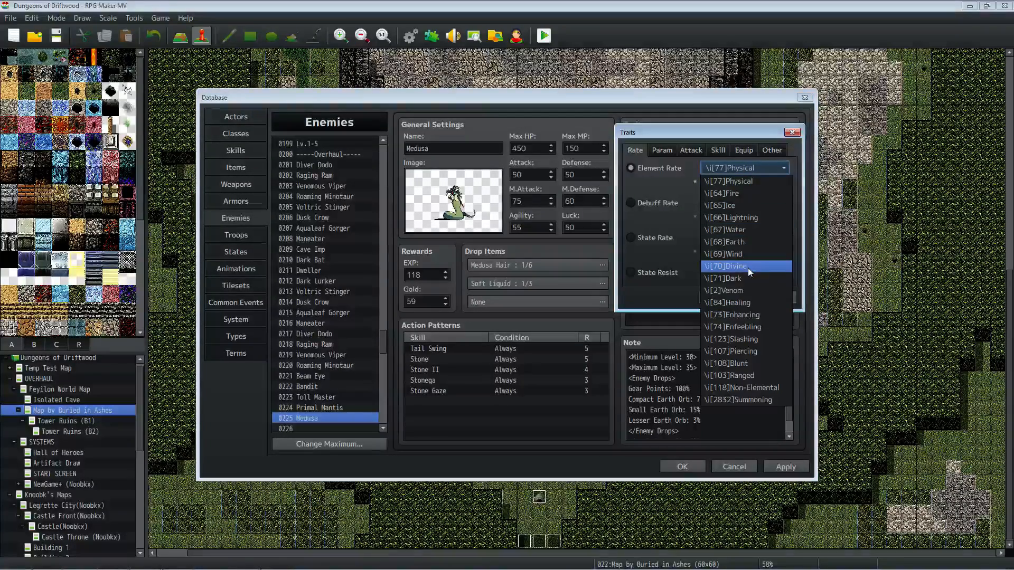
{"action": "left_click", "coordinate": [745, 279]}
{"action": "double_click", "coordinate": [718, 184]}
{"action": "type", "text": "50"}
{"action": "left_click", "coordinate": [721, 297]}
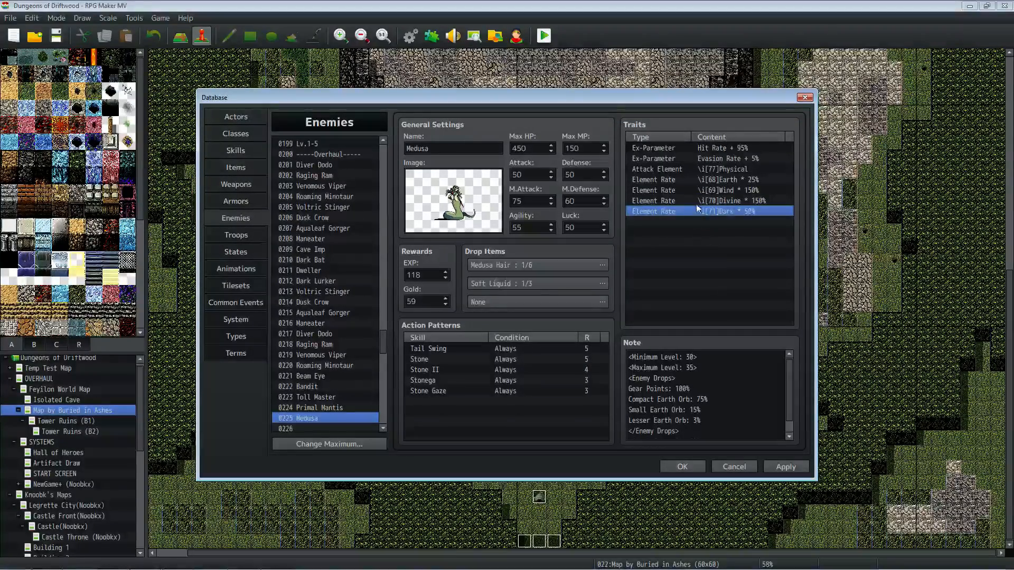
Step: Reorder Medusa's Element Rate traits into the sequence Wind, Divine, Dark, Earth
{"action": "mouse_move", "coordinate": [698, 191]}
{"action": "left_mouse_down"}
{"action": "mouse_move", "coordinate": [698, 179]}
{"action": "mouse_move", "coordinate": [701, 189]}
{"action": "left_mouse_up"}
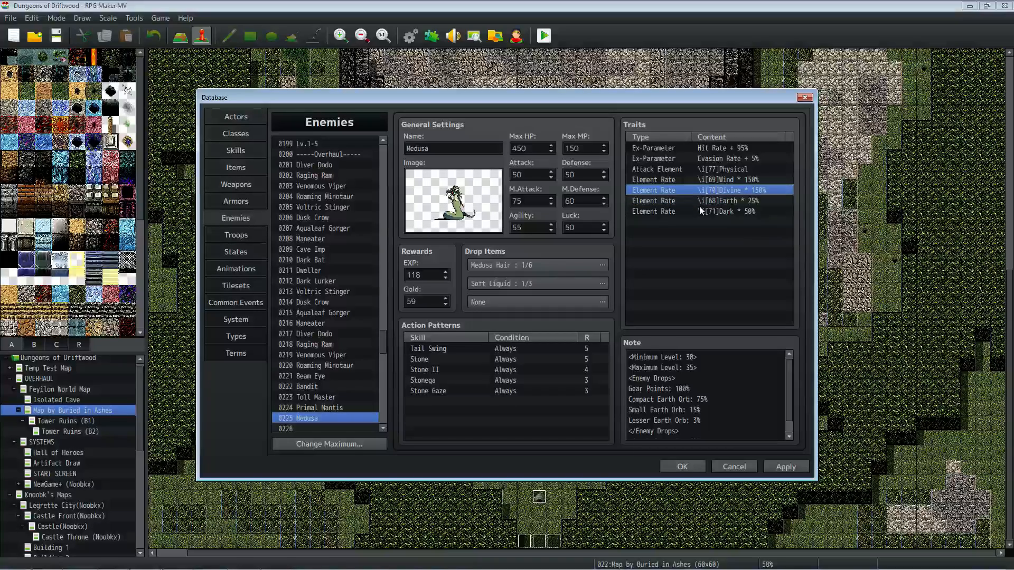
{"action": "mouse_move", "coordinate": [699, 206]}
{"action": "left_mouse_down"}
{"action": "mouse_move", "coordinate": [708, 215]}
{"action": "mouse_move", "coordinate": [708, 196]}
{"action": "left_mouse_up"}
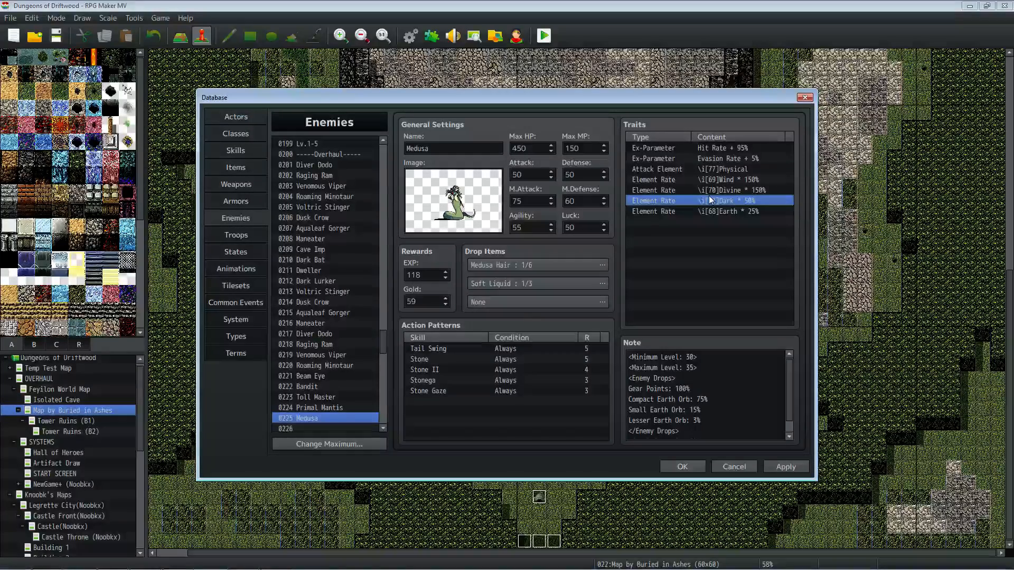
{"action": "left_click", "coordinate": [711, 223]}
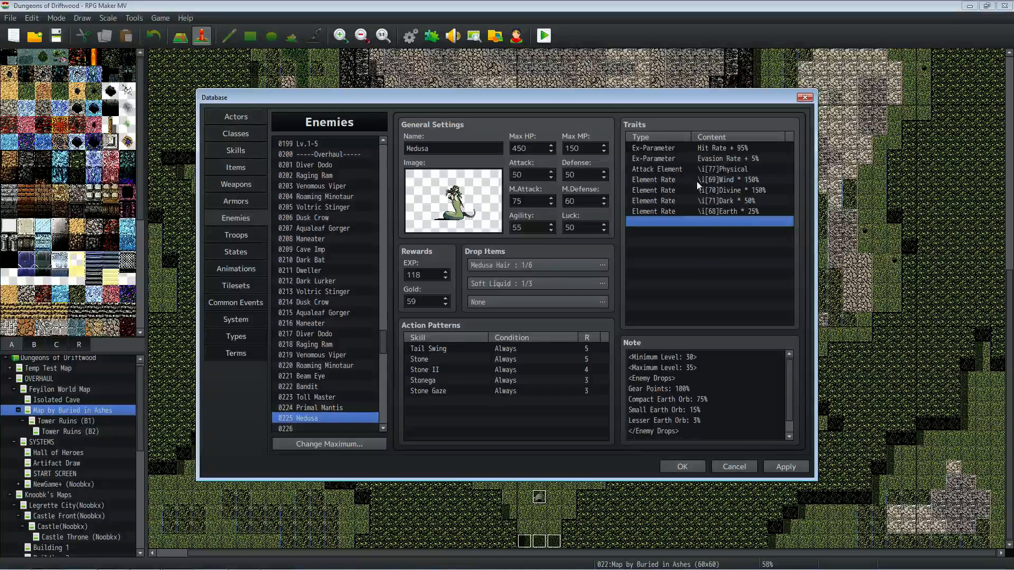
Step: Add a State Resist trait to Medusa for the state 0029 Petrified
{"action": "right_click", "coordinate": [692, 223]}
{"action": "left_click", "coordinate": [713, 231]}
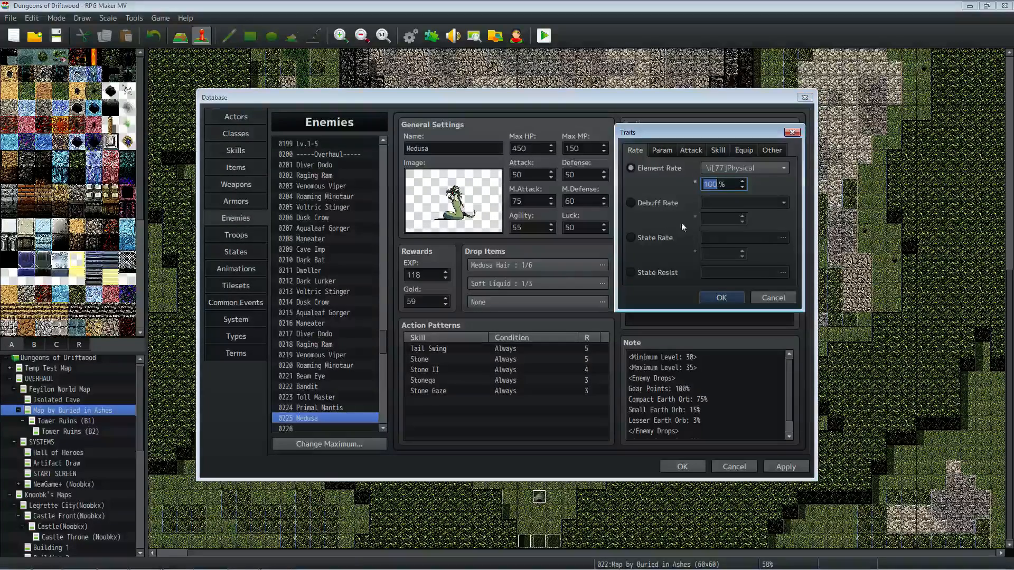
{"action": "left_click", "coordinate": [663, 236]}
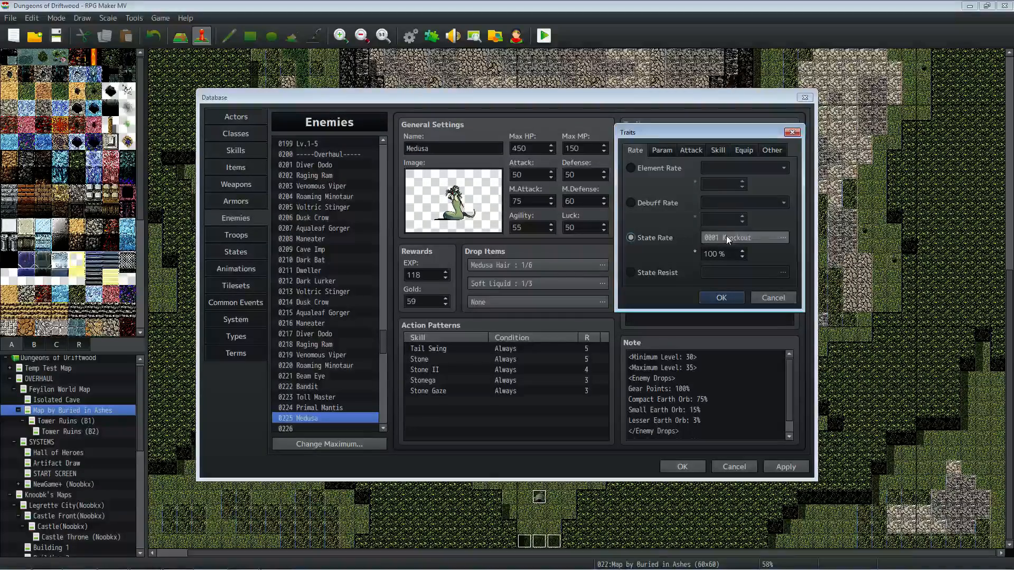
{"action": "left_click", "coordinate": [656, 274]}
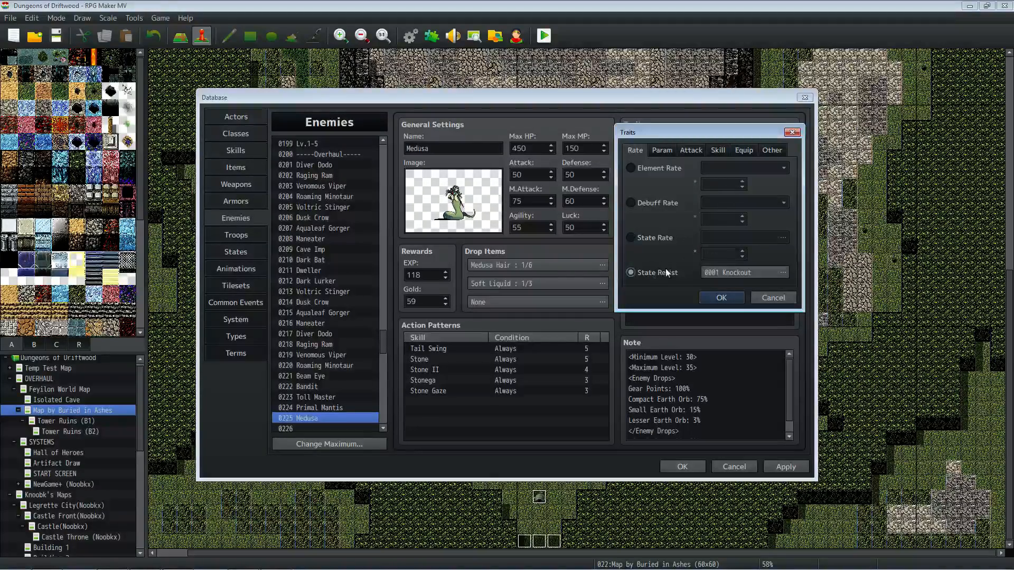
{"action": "left_click", "coordinate": [718, 269]}
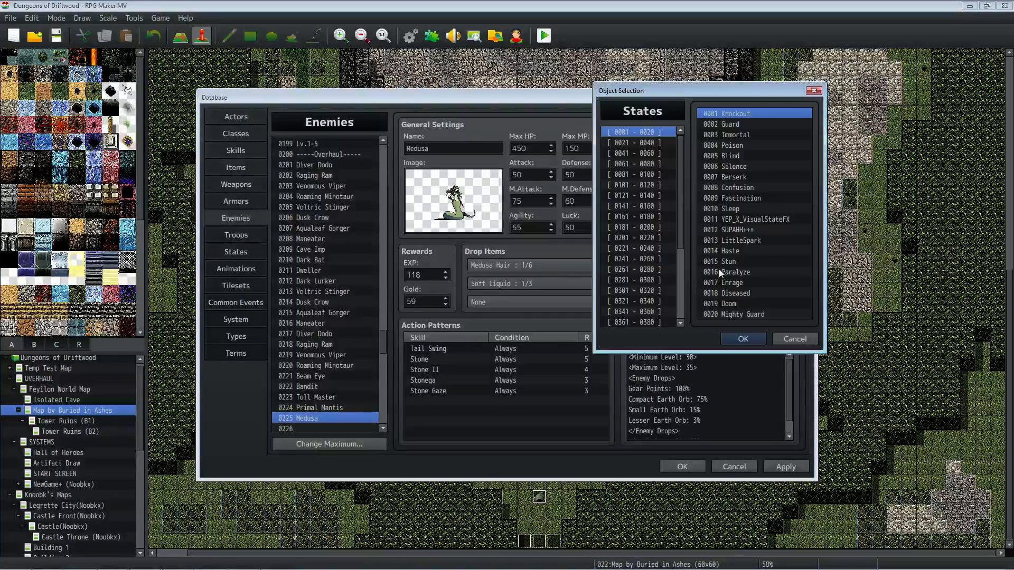
{"action": "left_click", "coordinate": [633, 143]}
{"action": "left_click", "coordinate": [748, 199]}
{"action": "left_click", "coordinate": [742, 339]}
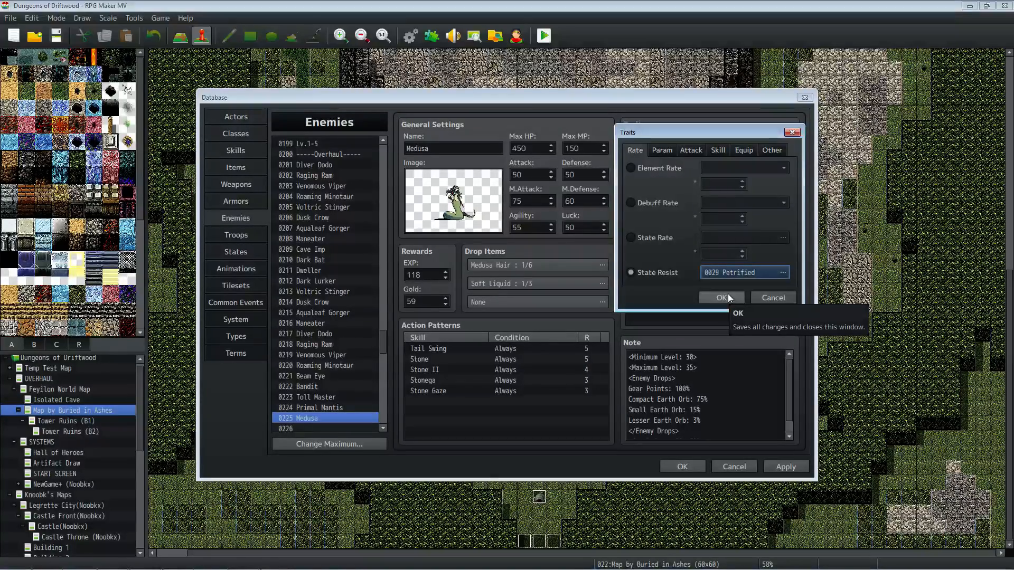
{"action": "left_click", "coordinate": [727, 293]}
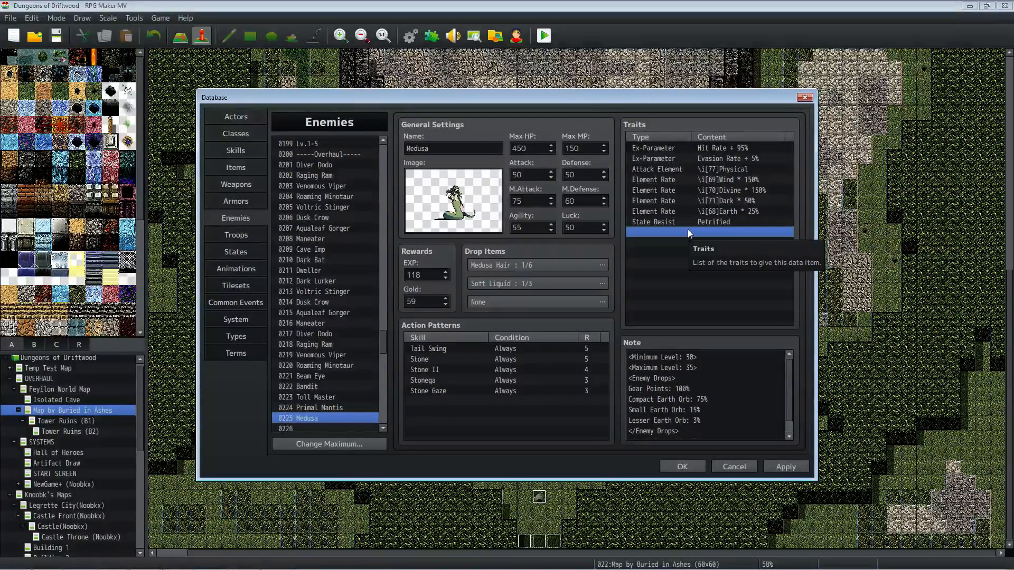
Step: Try a State Rate trait for 0029 Petrified at 0% on Medusa and delete it again
{"action": "double_click", "coordinate": [670, 231]}
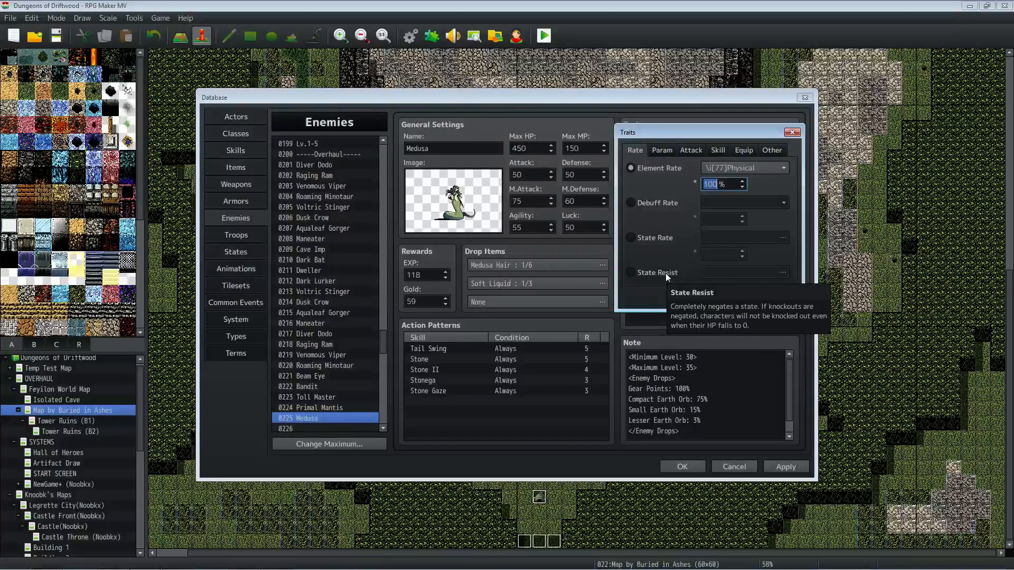
{"action": "left_click", "coordinate": [666, 239]}
{"action": "left_click", "coordinate": [740, 239]}
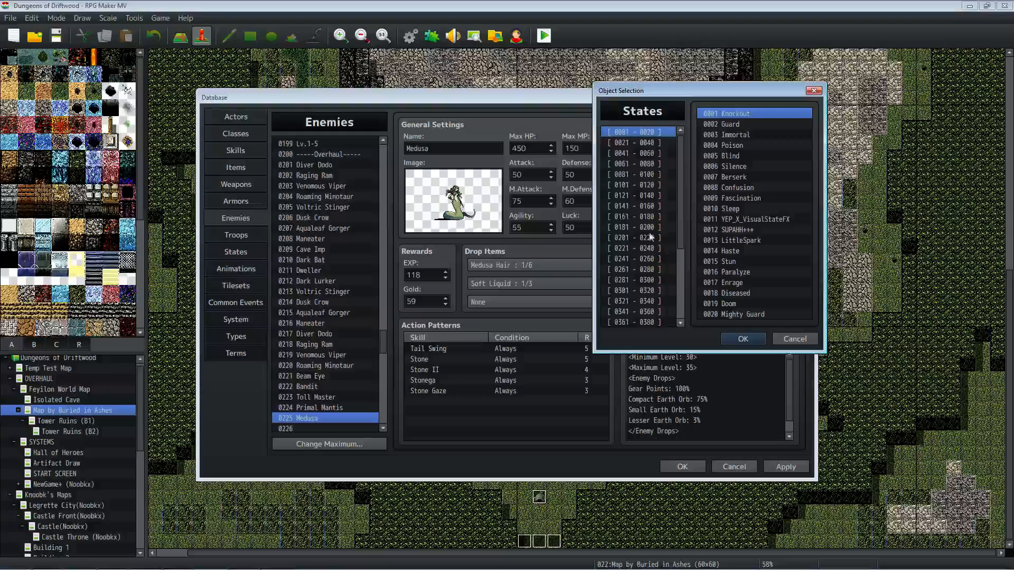
{"action": "key", "text": "Down"}
{"action": "double_click", "coordinate": [746, 199]}
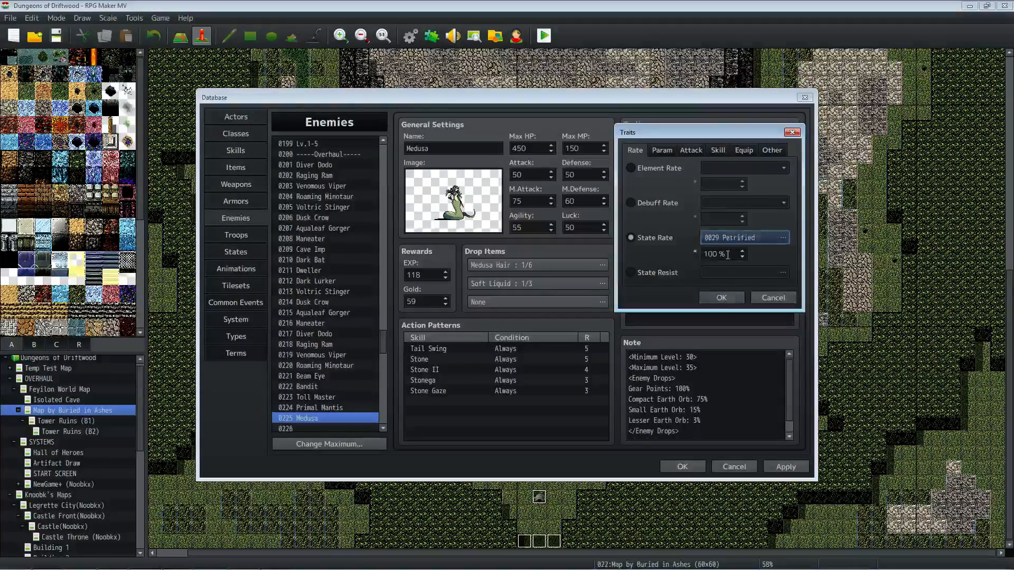
{"action": "double_click", "coordinate": [727, 255]}
{"action": "type", "text": "0"}
{"action": "left_click", "coordinate": [722, 298]}
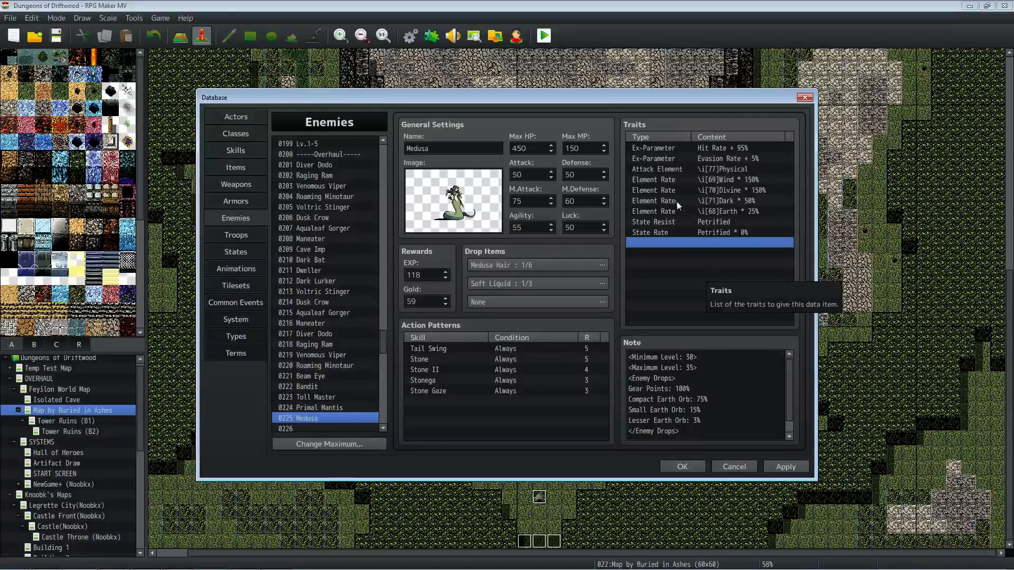
{"action": "left_click", "coordinate": [673, 233]}
{"action": "key", "text": "Delete"}
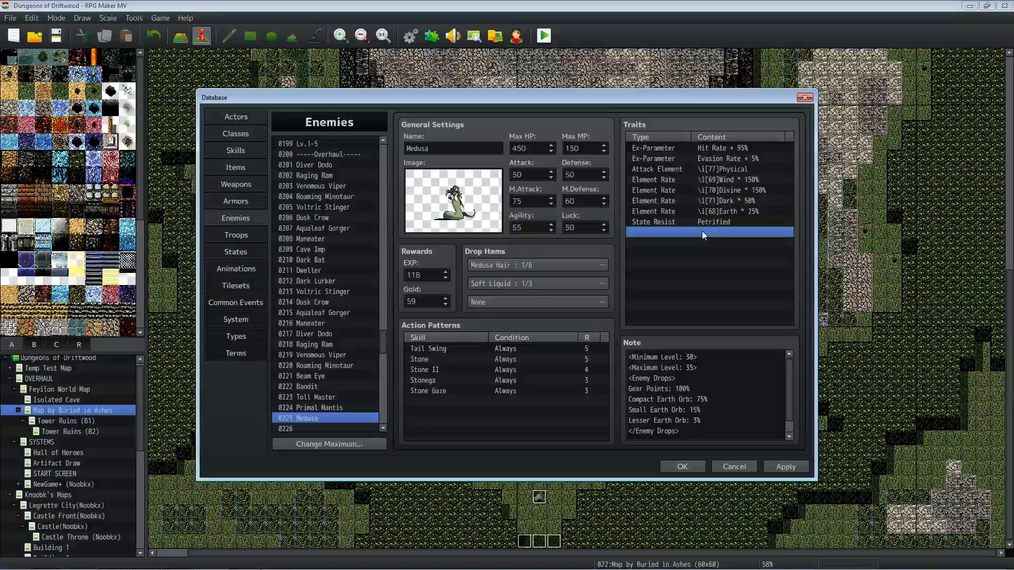
Step: Add a State Rate trait to Medusa for the state 0004 Poison at 75%
{"action": "right_click", "coordinate": [699, 232]}
{"action": "left_click", "coordinate": [716, 238]}
{"action": "left_click", "coordinate": [655, 238]}
{"action": "left_click", "coordinate": [717, 239]}
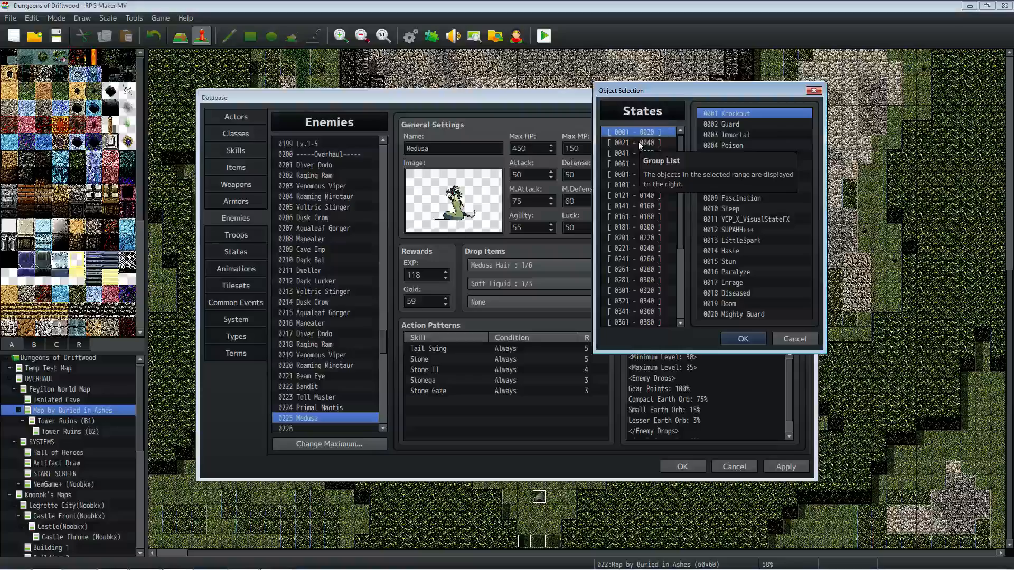
{"action": "left_click", "coordinate": [734, 146]}
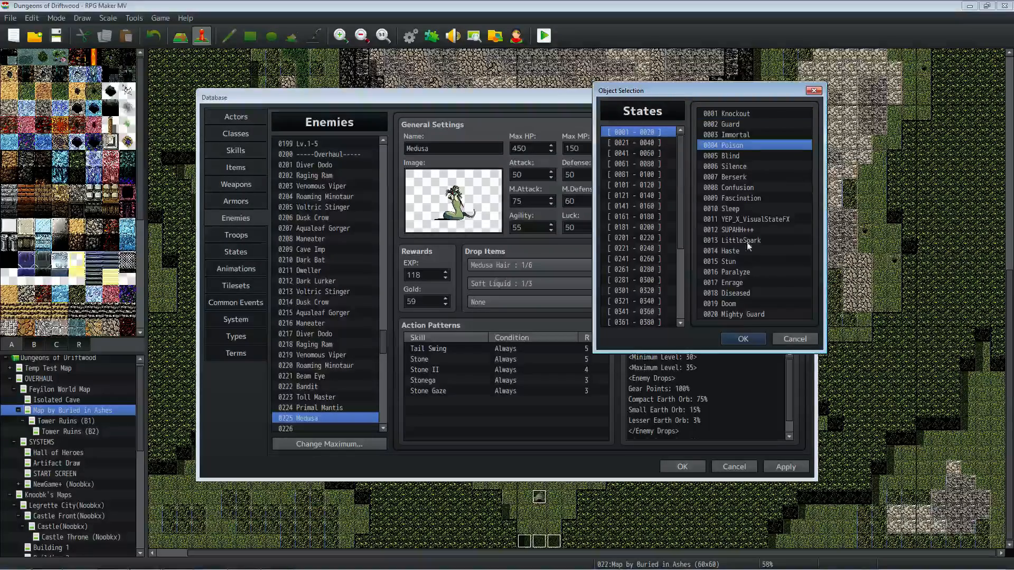
{"action": "left_click", "coordinate": [744, 338]}
{"action": "double_click", "coordinate": [723, 254]}
{"action": "type", "text": "75"}
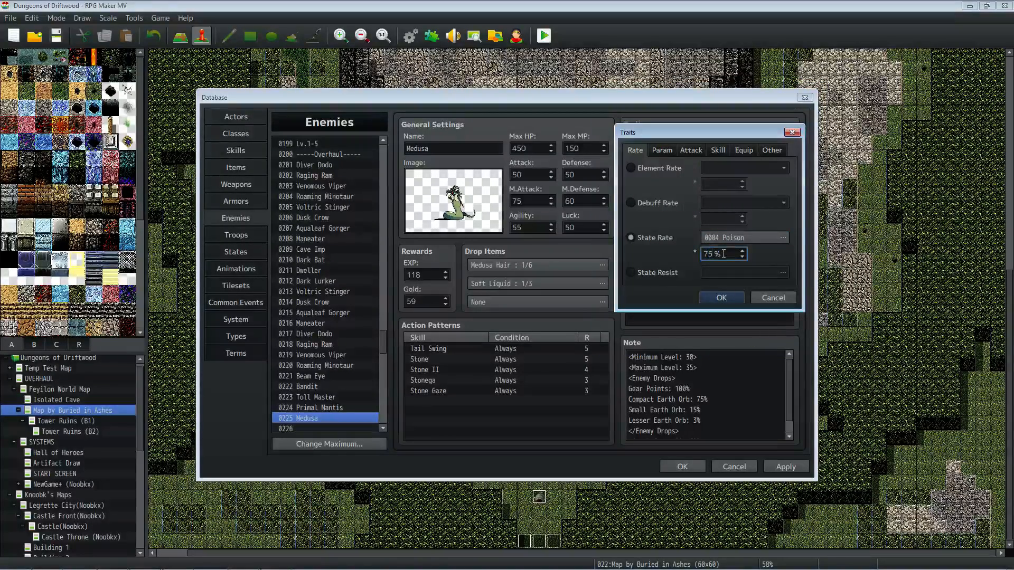
{"action": "left_click", "coordinate": [718, 297]}
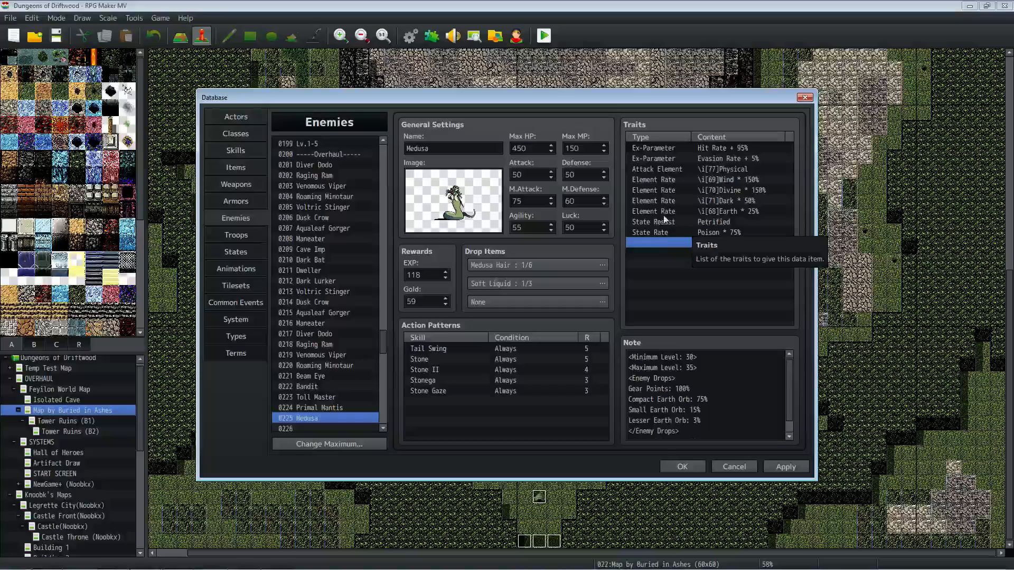
Step: Look through the Ex-Parameter, Sp-Parameter and Parameter options available for a new Medusa trait
{"action": "double_click", "coordinate": [691, 243]}
{"action": "left_click", "coordinate": [662, 150]}
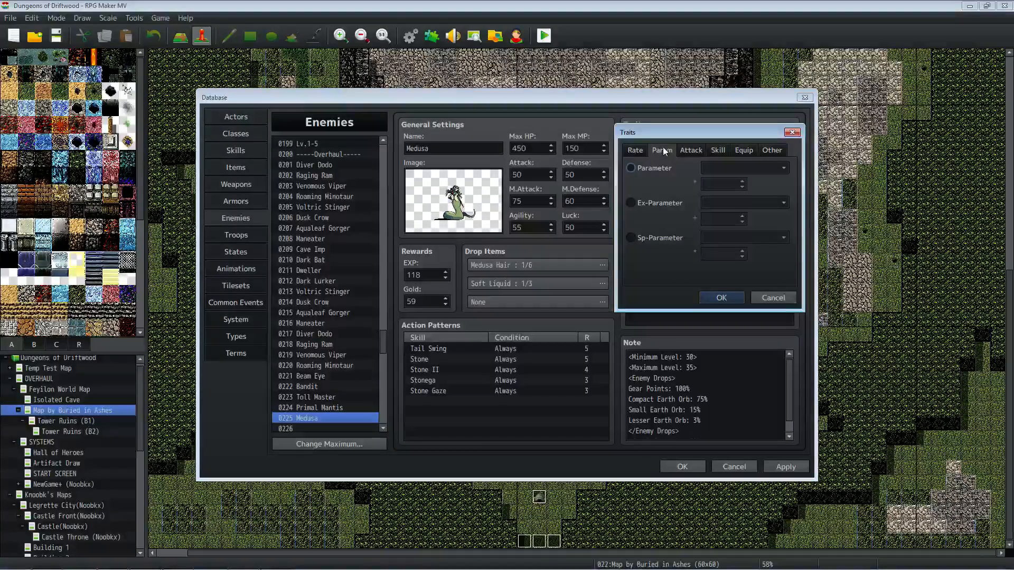
{"action": "left_click", "coordinate": [666, 203]}
{"action": "left_click", "coordinate": [731, 204]}
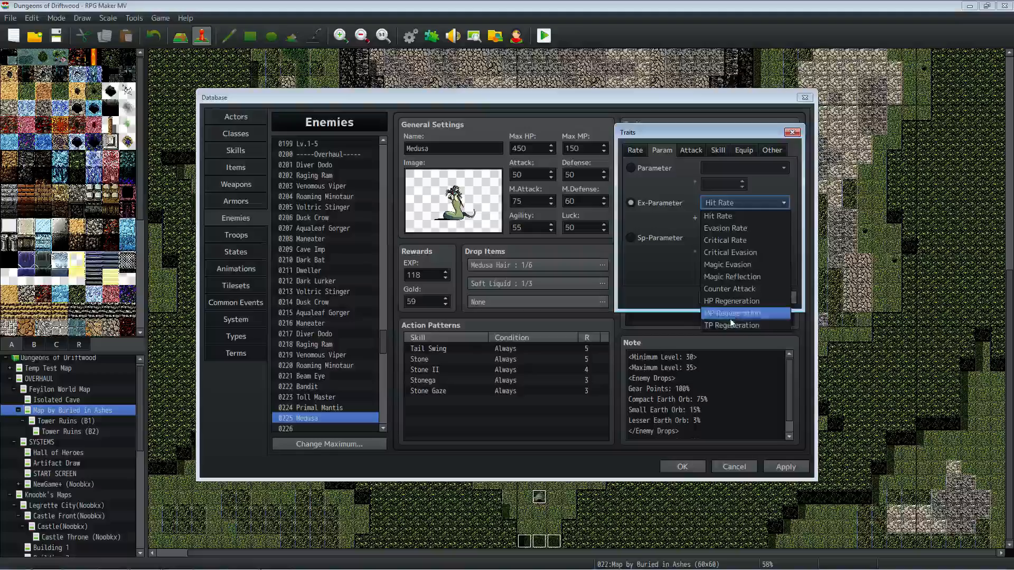
{"action": "left_click", "coordinate": [669, 194]}
{"action": "left_click", "coordinate": [674, 241]}
{"action": "left_click", "coordinate": [722, 240]}
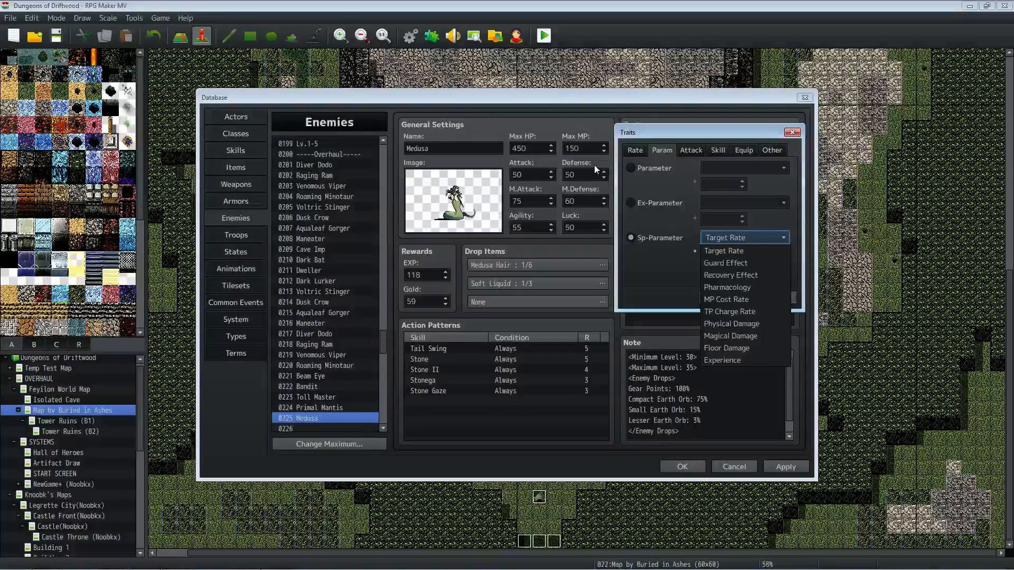
{"action": "left_click", "coordinate": [672, 269]}
{"action": "left_click", "coordinate": [655, 168]}
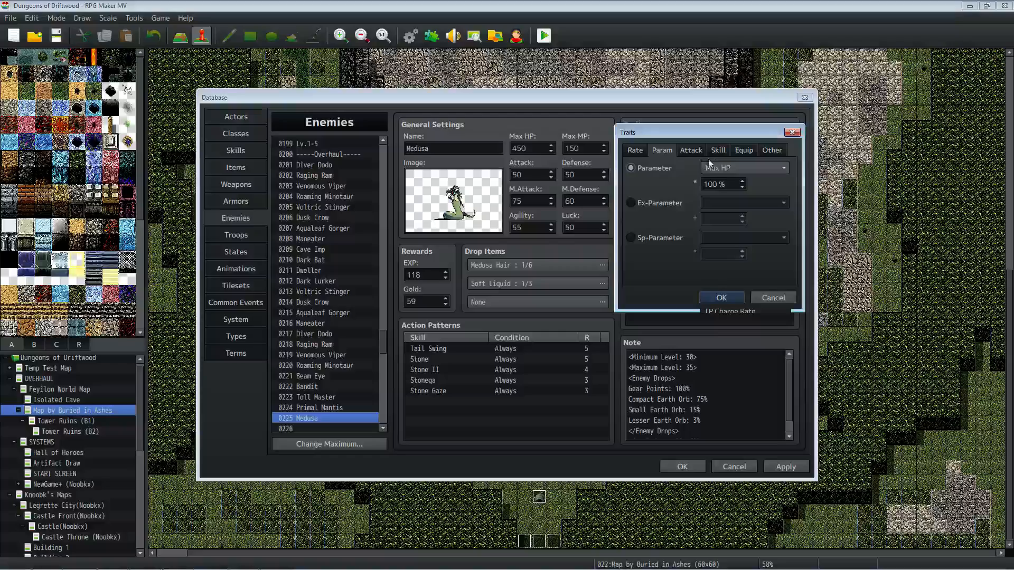
{"action": "left_click", "coordinate": [720, 165]}
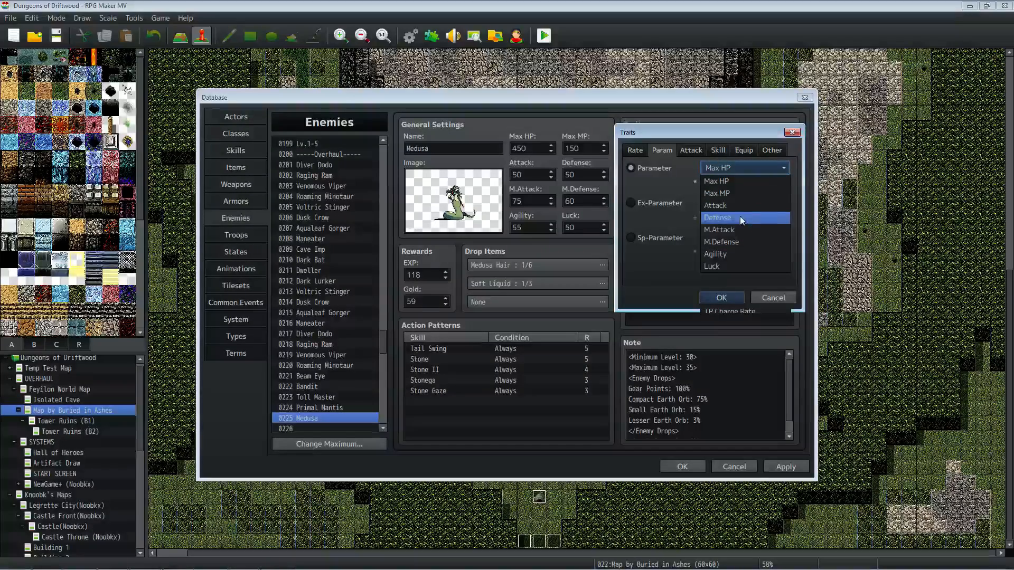
{"action": "left_click", "coordinate": [704, 180]}
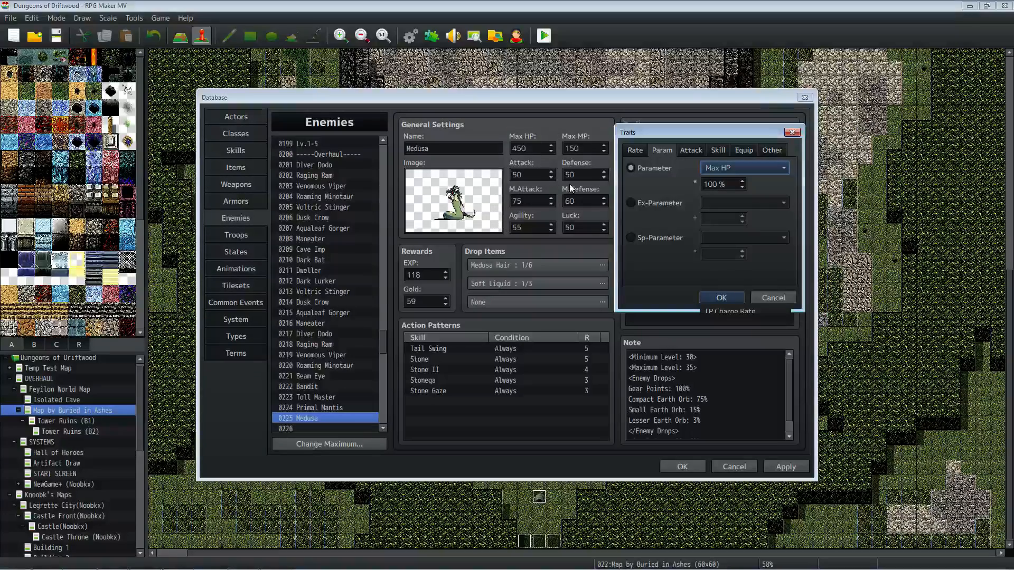
Step: Add an Attack State trait to Medusa for the state 0004 Poison at +10%
{"action": "left_click", "coordinate": [698, 150]}
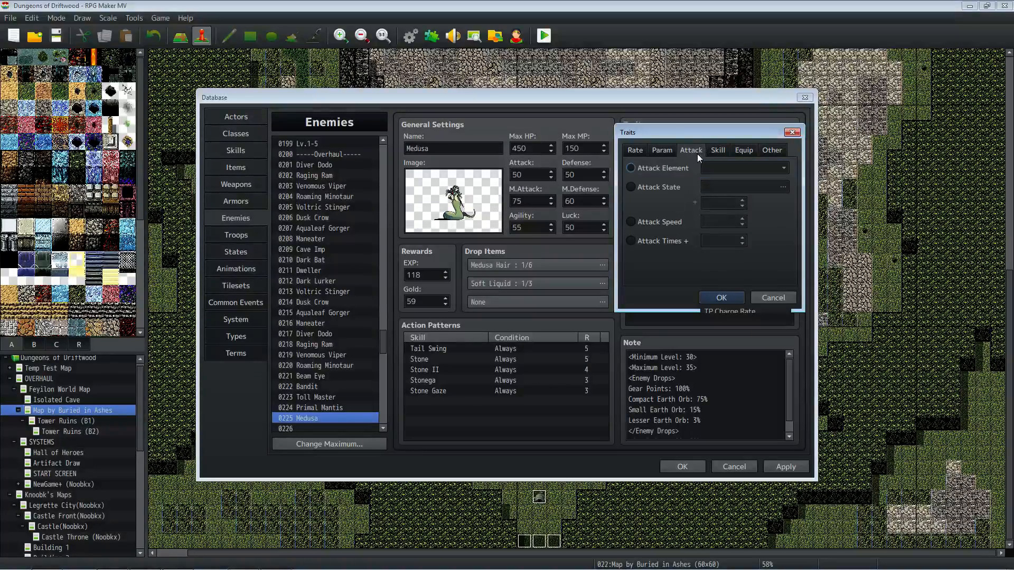
{"action": "left_click", "coordinate": [728, 171]}
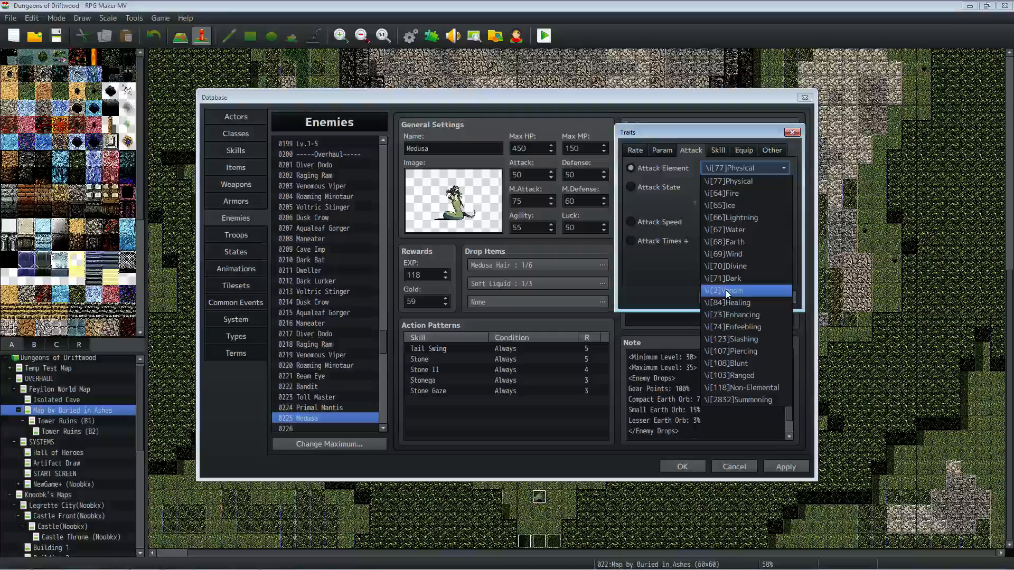
{"action": "left_click", "coordinate": [667, 203]}
{"action": "left_click", "coordinate": [665, 187]}
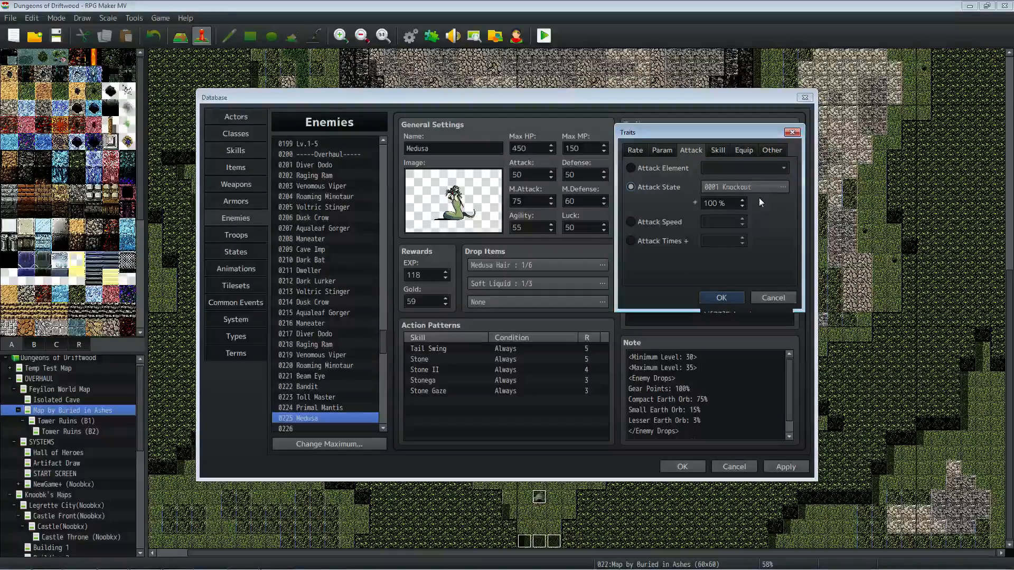
{"action": "double_click", "coordinate": [750, 186]}
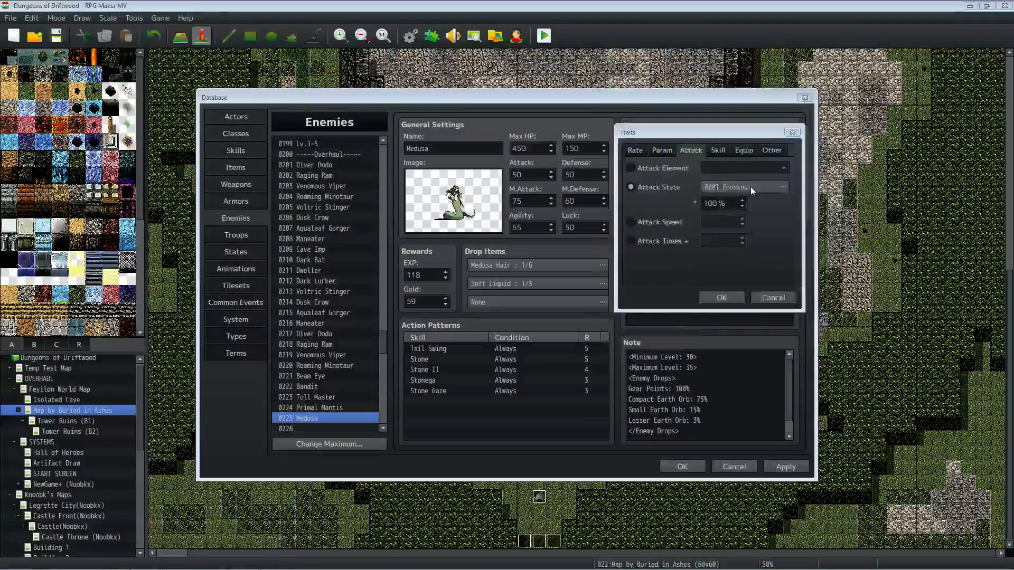
{"action": "left_click", "coordinate": [788, 338]}
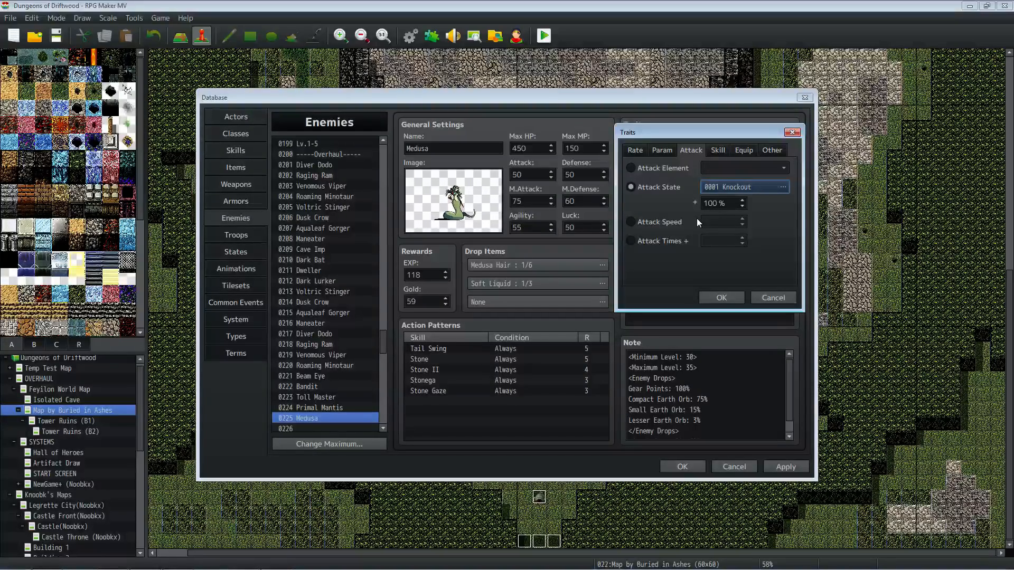
{"action": "left_click", "coordinate": [660, 168]}
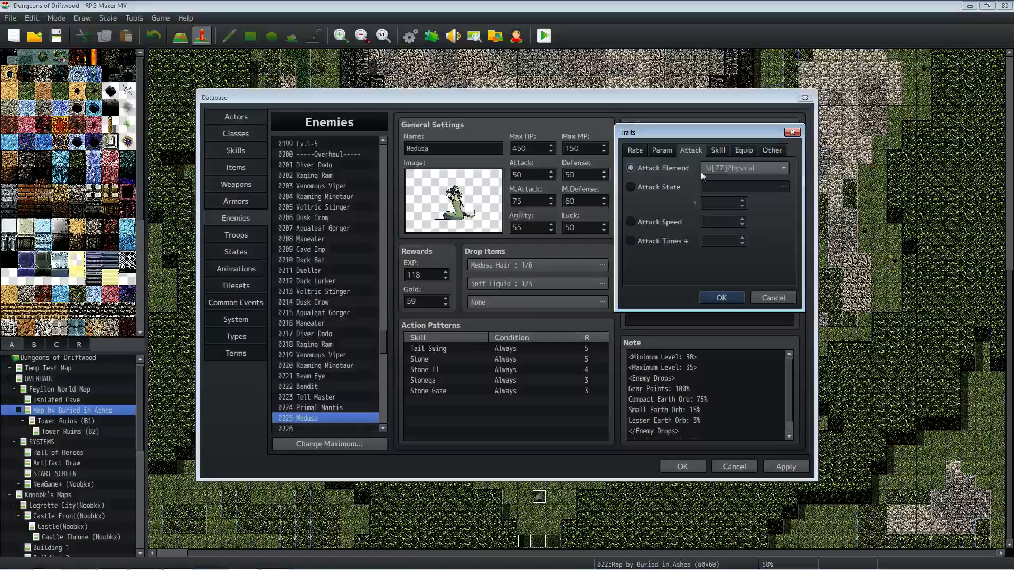
{"action": "left_click", "coordinate": [678, 189]}
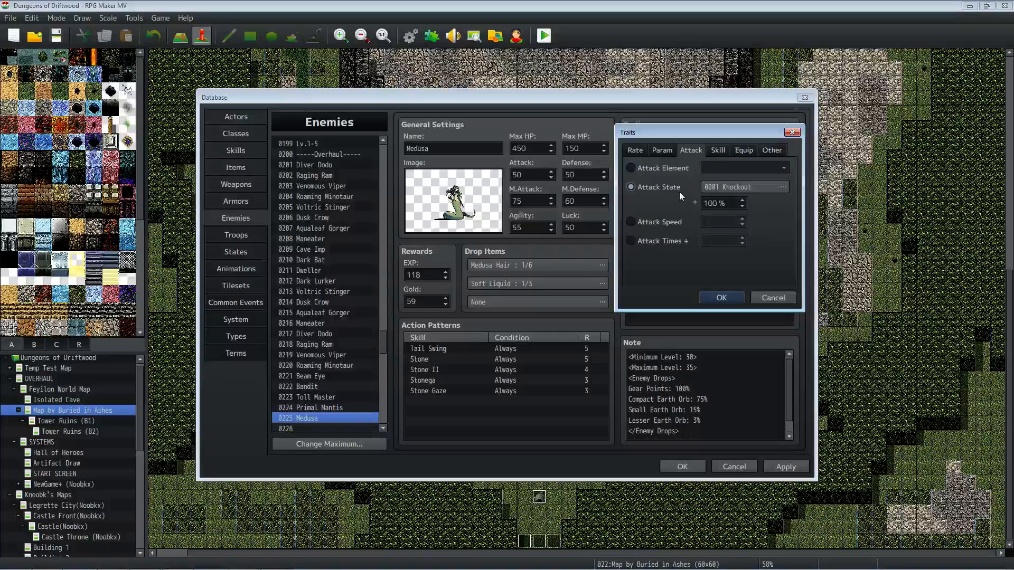
{"action": "double_click", "coordinate": [720, 189]}
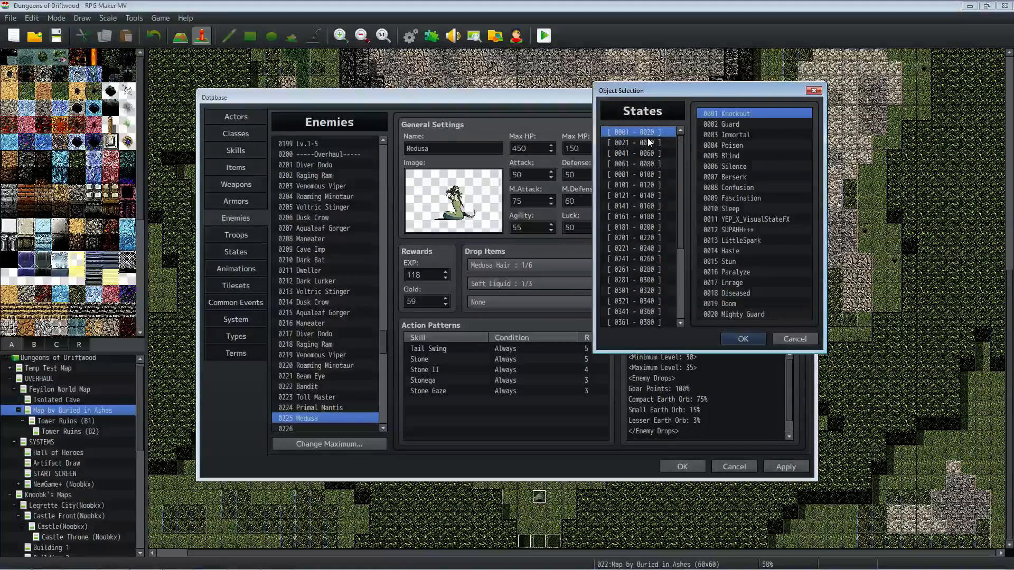
{"action": "left_click", "coordinate": [733, 136]}
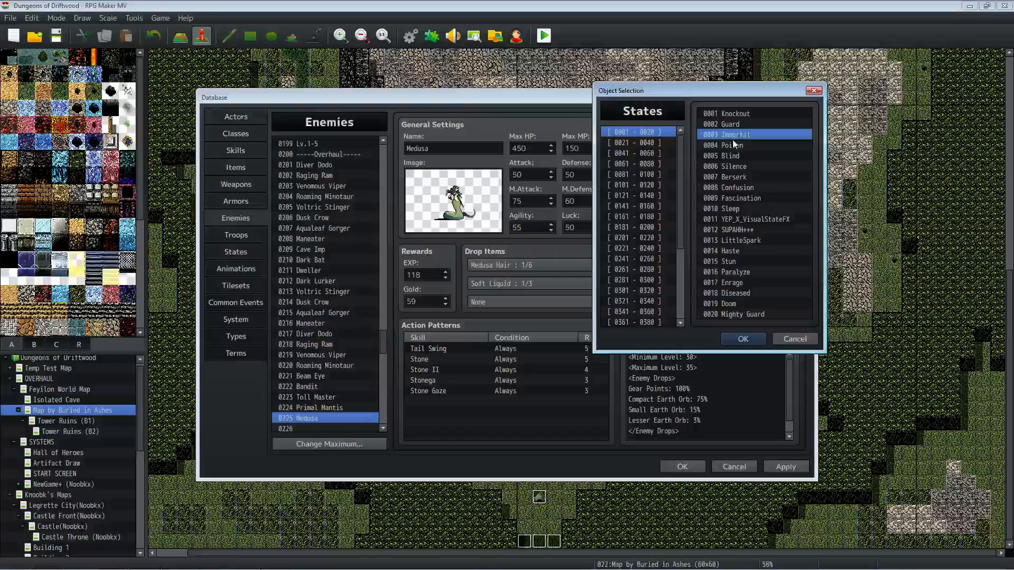
{"action": "left_click", "coordinate": [725, 145]}
{"action": "left_click", "coordinate": [742, 338]}
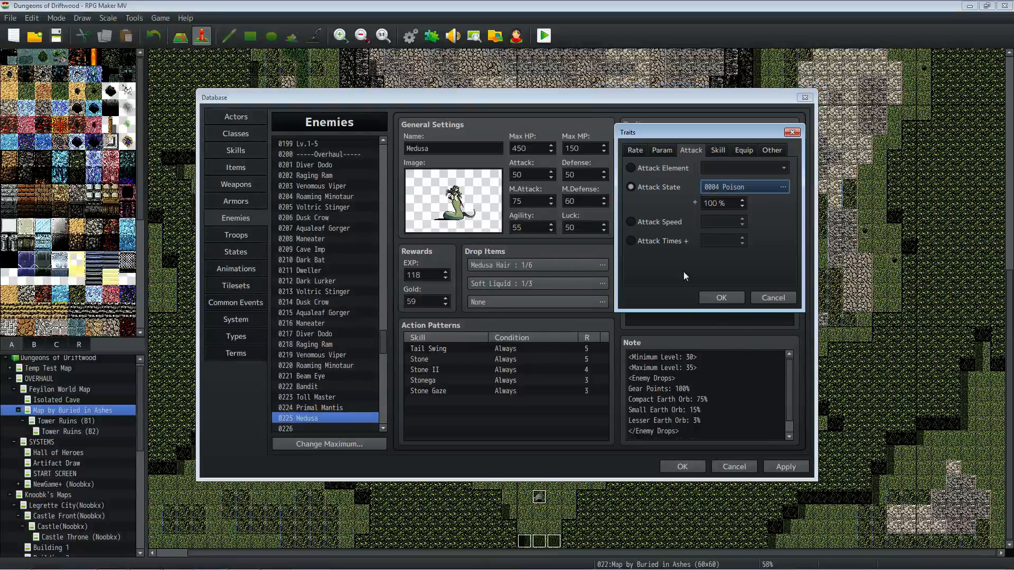
{"action": "double_click", "coordinate": [720, 203]}
{"action": "type", "text": "10"}
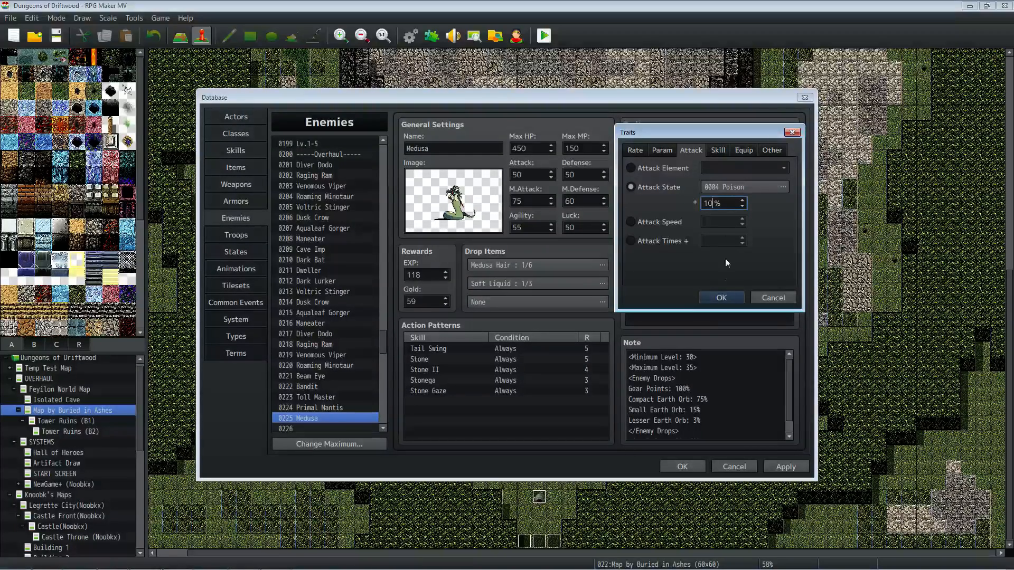
{"action": "left_click", "coordinate": [722, 296]}
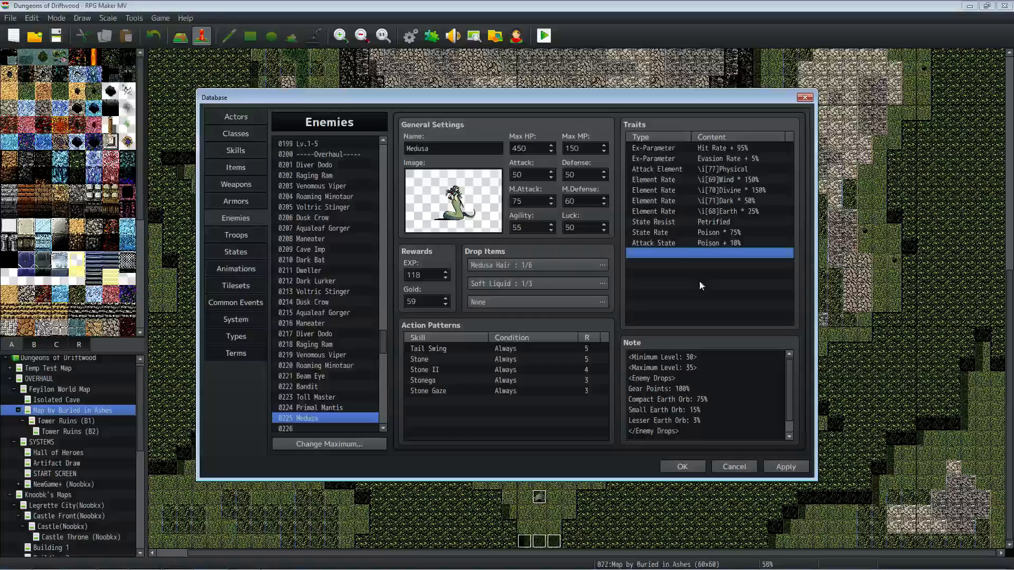
Step: Look through the skill, equipment and party ability trait options for Medusa without adding another trait
{"action": "double_click", "coordinate": [679, 245]}
{"action": "left_click", "coordinate": [779, 295]}
{"action": "double_click", "coordinate": [690, 253]}
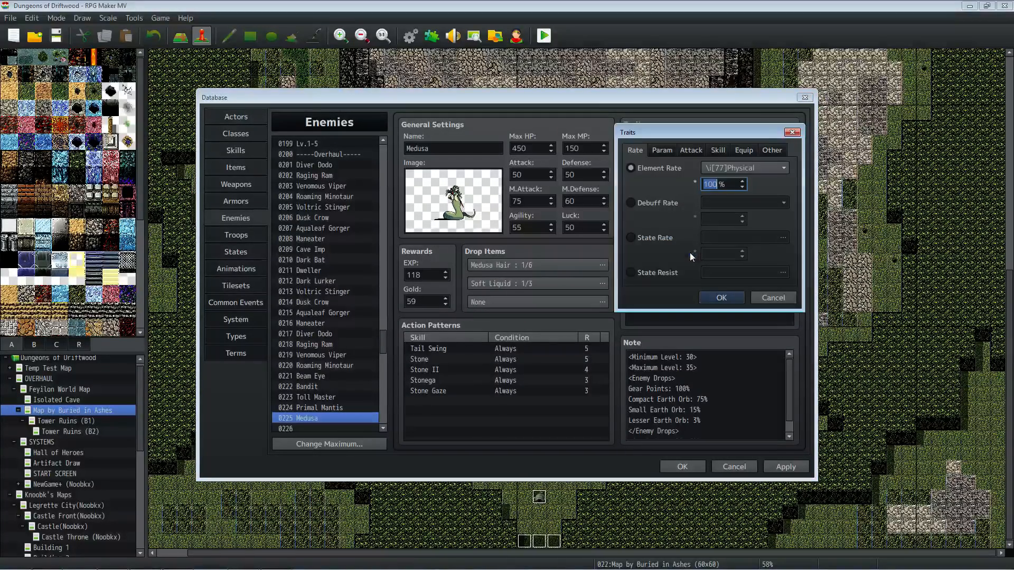
{"action": "left_click", "coordinate": [718, 150]}
{"action": "left_click", "coordinate": [690, 151]}
{"action": "left_click", "coordinate": [708, 151]}
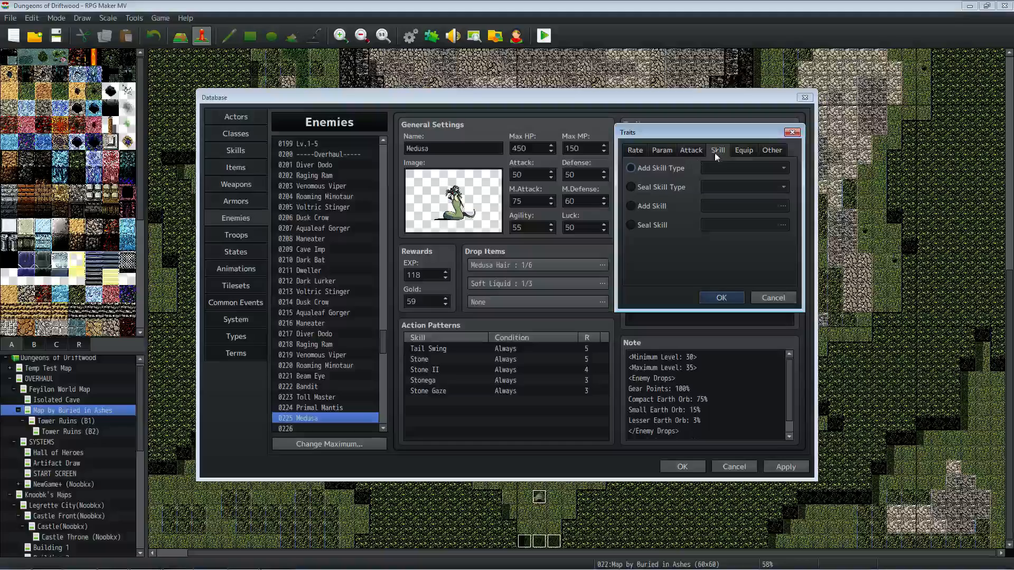
{"action": "left_click", "coordinate": [645, 167]}
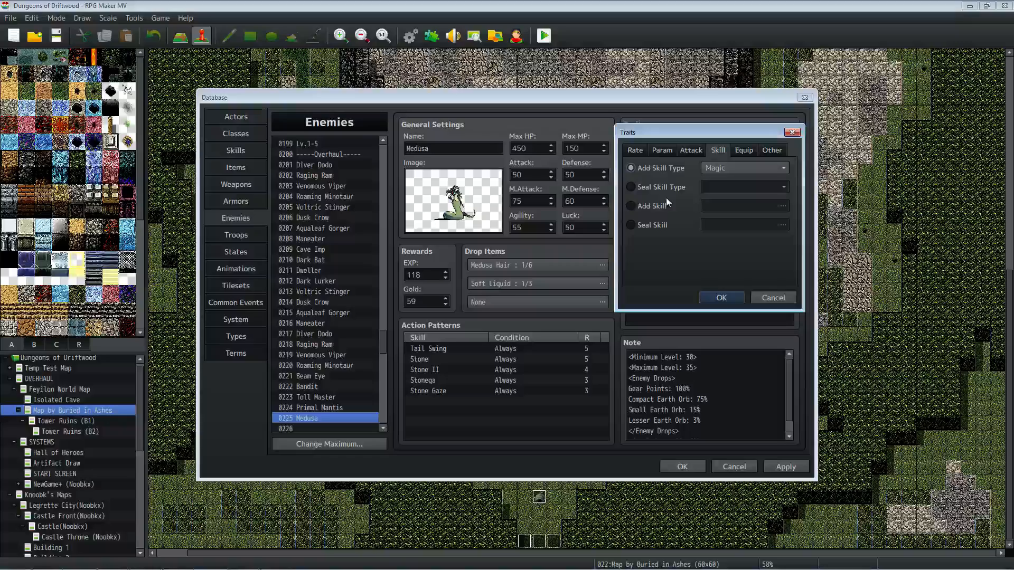
{"action": "left_click", "coordinate": [741, 150]}
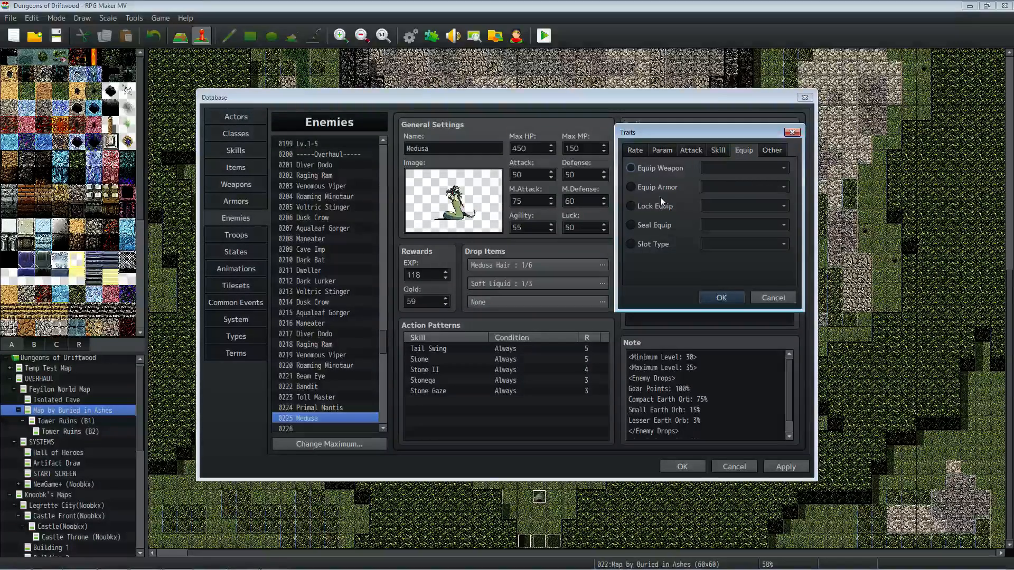
{"action": "left_click", "coordinate": [764, 151]}
{"action": "left_click", "coordinate": [656, 224]}
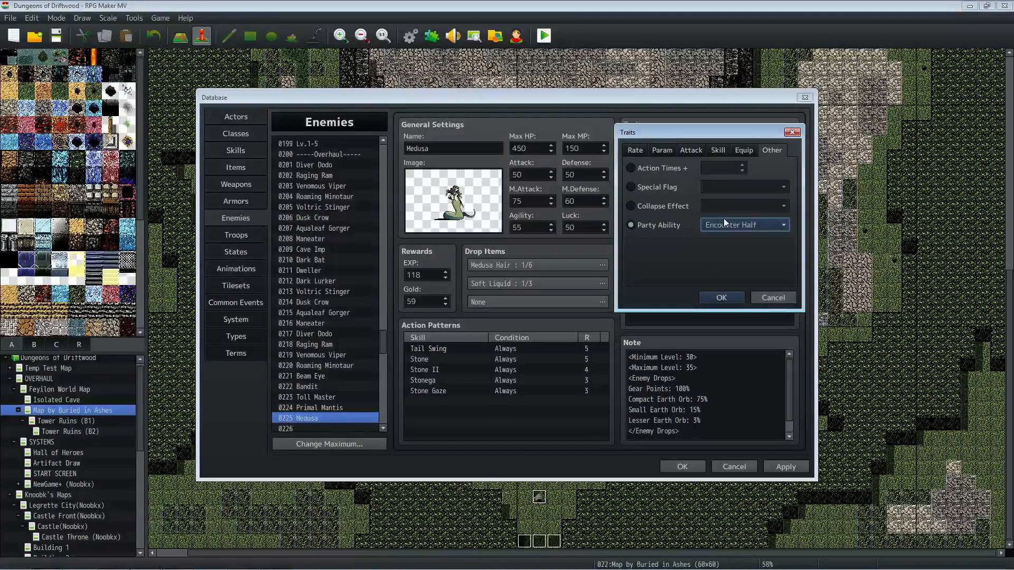
{"action": "left_click", "coordinate": [723, 220]}
{"action": "left_click", "coordinate": [670, 213]}
{"action": "left_click", "coordinate": [630, 150]}
{"action": "left_click", "coordinate": [772, 297]}
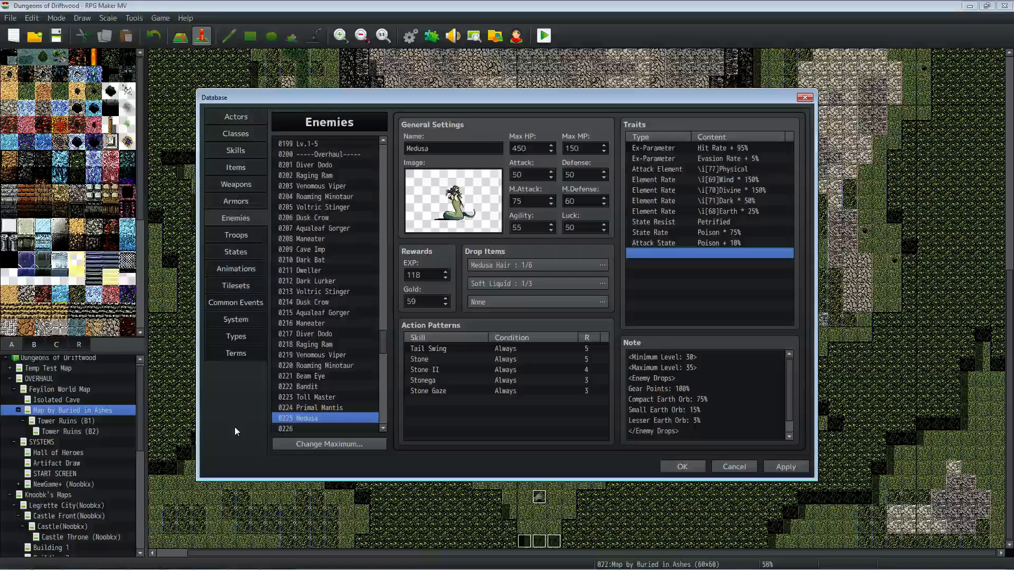
{"action": "left_click", "coordinate": [317, 408]}
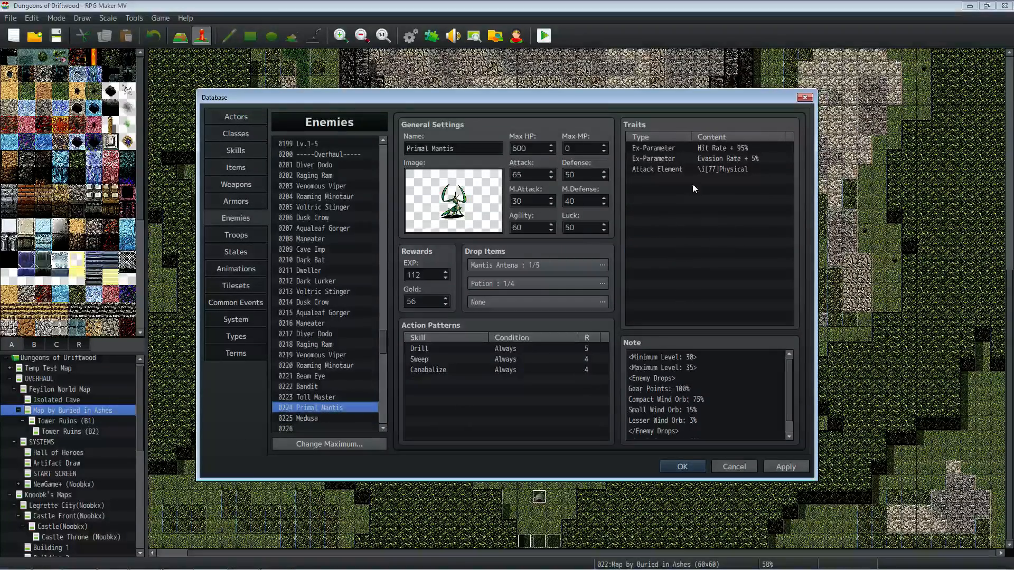
{"action": "left_click", "coordinate": [676, 179]}
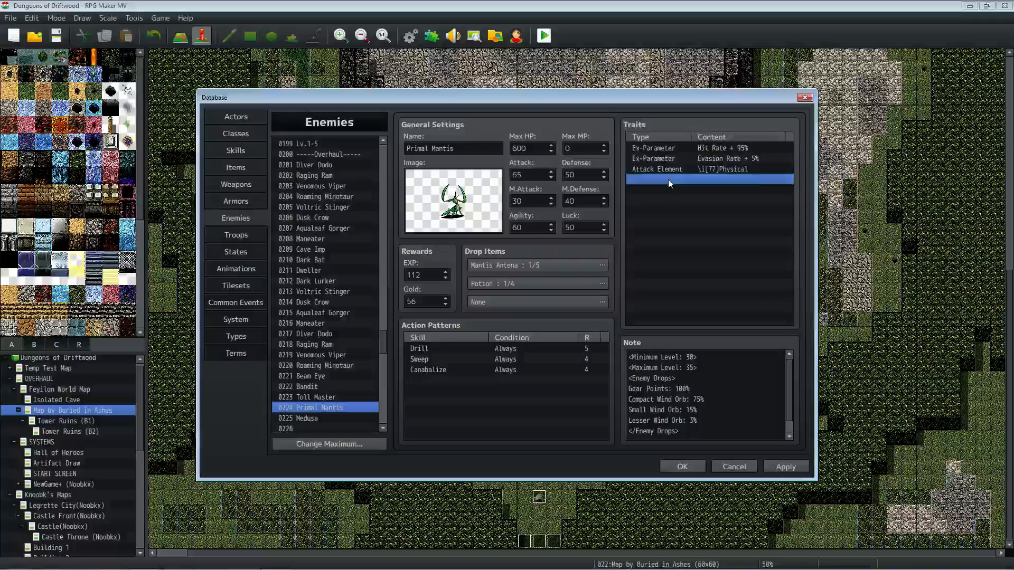
{"action": "double_click", "coordinate": [667, 179]}
{"action": "left_click", "coordinate": [769, 302]}
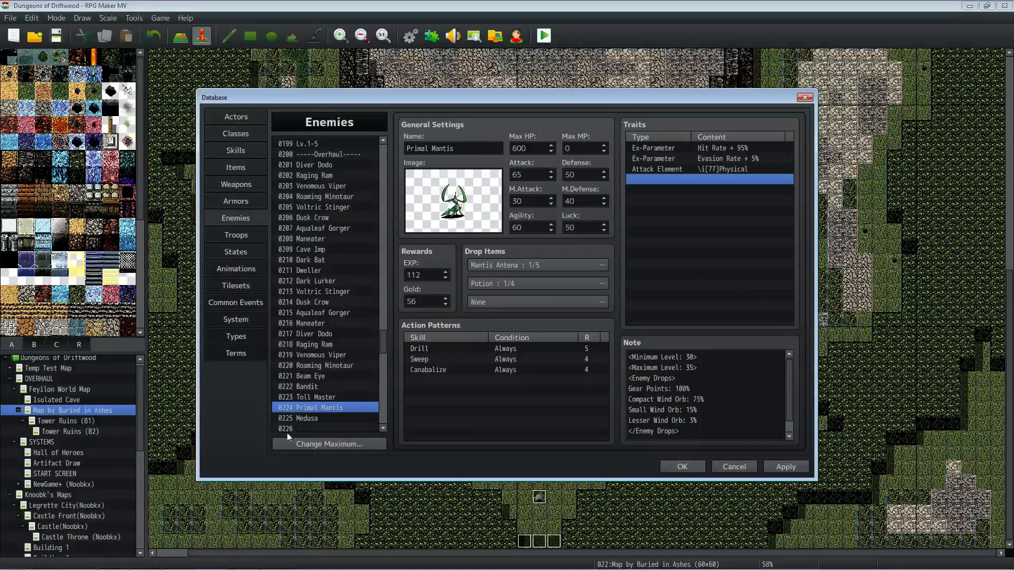
{"action": "left_click", "coordinate": [306, 420]}
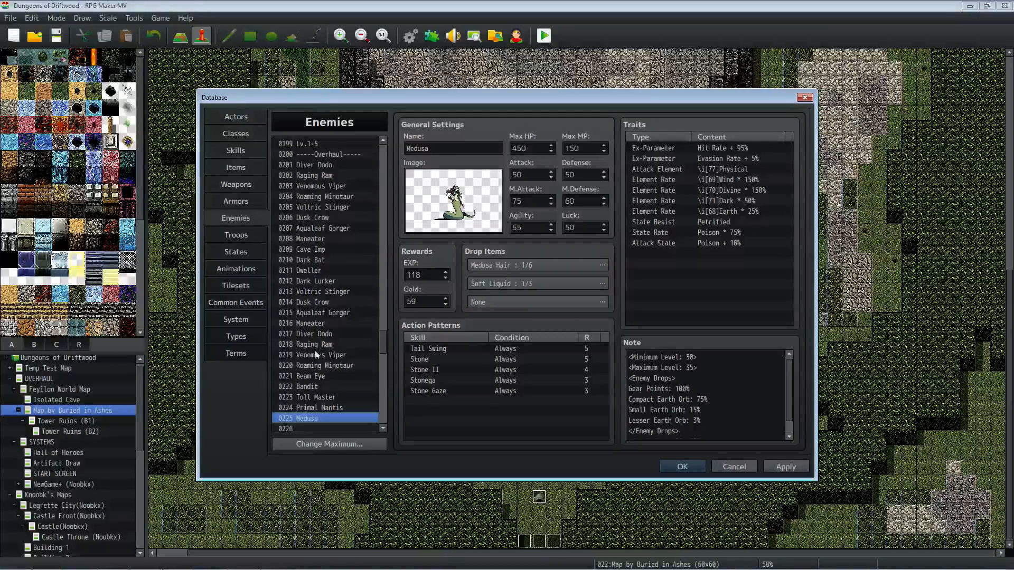
Step: Look through the troops list from the level-range troops to the empty entries after Primal Mantis
{"action": "left_click", "coordinate": [240, 237]}
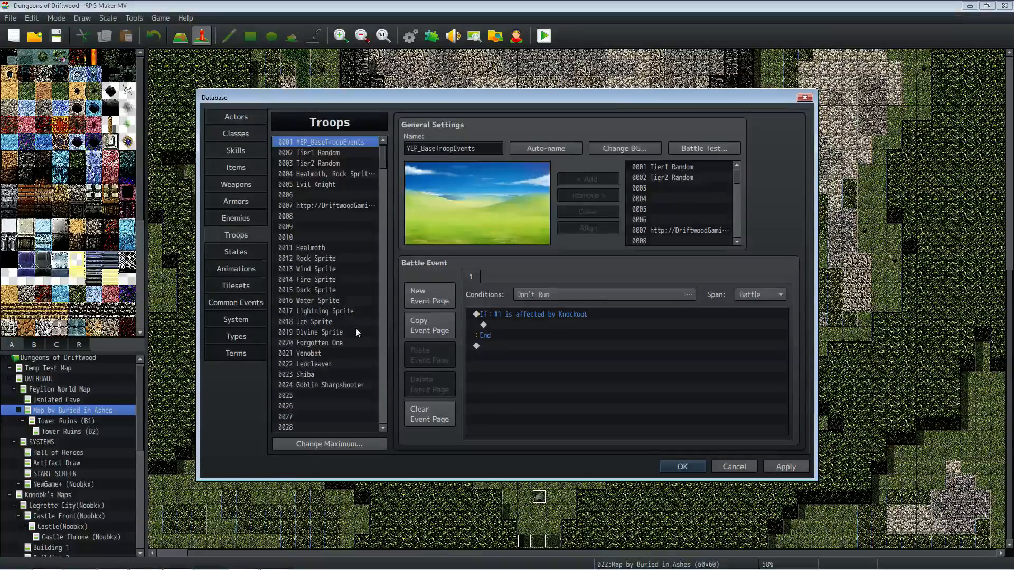
{"action": "left_click_drag", "start_coordinate": [382, 162], "coordinate": [380, 252]}
{"action": "left_click_drag", "start_coordinate": [383, 255], "coordinate": [383, 357]}
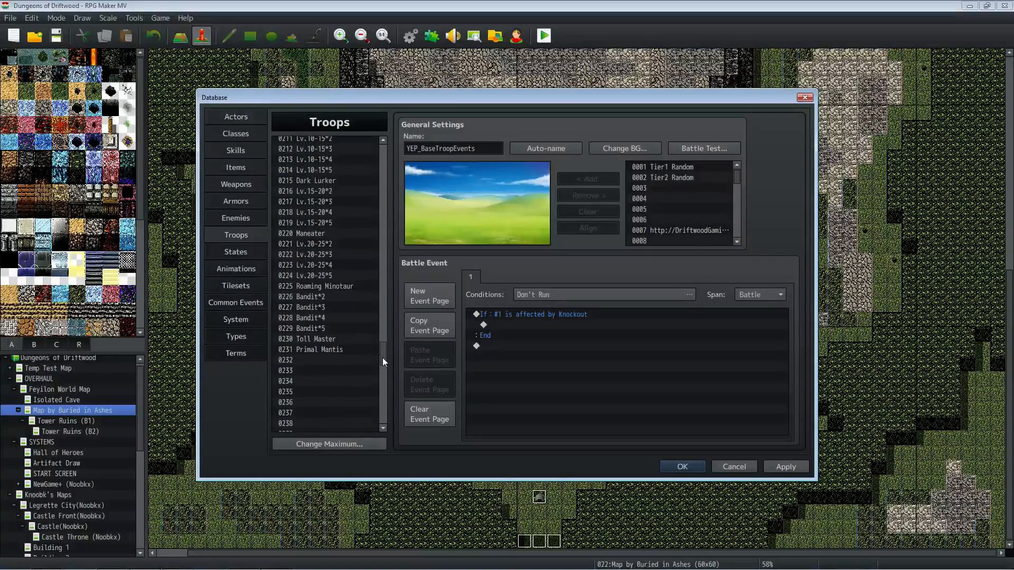
{"action": "left_click", "coordinate": [307, 264]}
{"action": "left_click", "coordinate": [235, 218]}
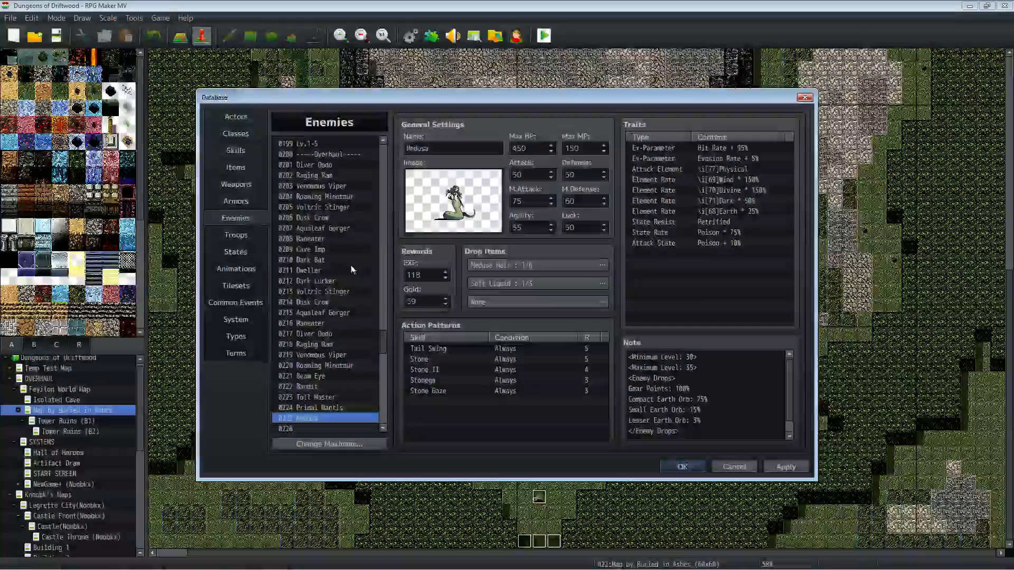
Step: Compare the Lv.30-35 enemy's swap note with the entry numbers of Primal Mantis, Medusa and the empty enemy slot after them
{"action": "left_click_drag", "start_coordinate": [385, 347], "coordinate": [385, 337]}
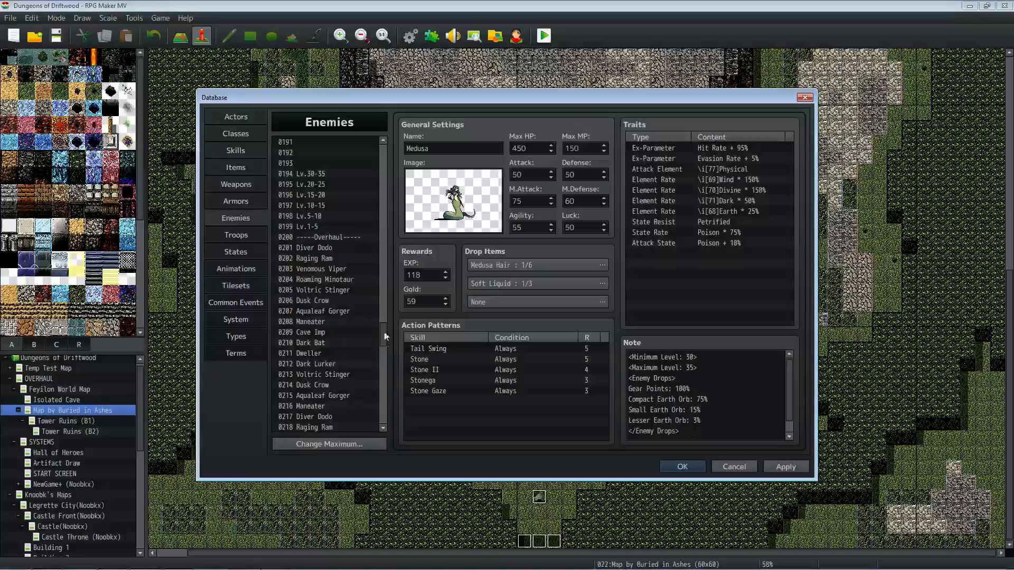
{"action": "left_click", "coordinate": [327, 173]}
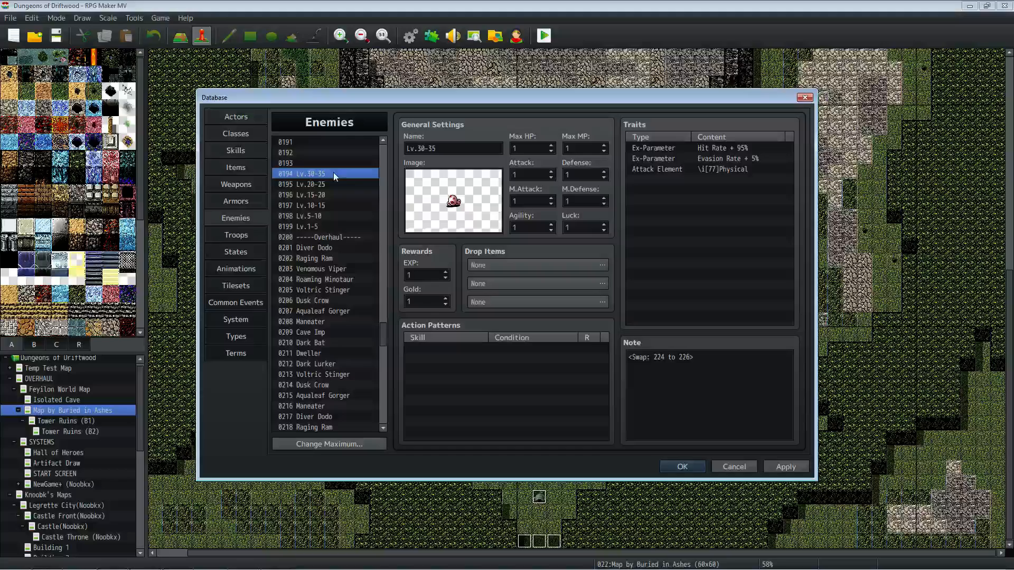
{"action": "left_click", "coordinate": [686, 370]}
{"action": "left_click", "coordinate": [716, 364]}
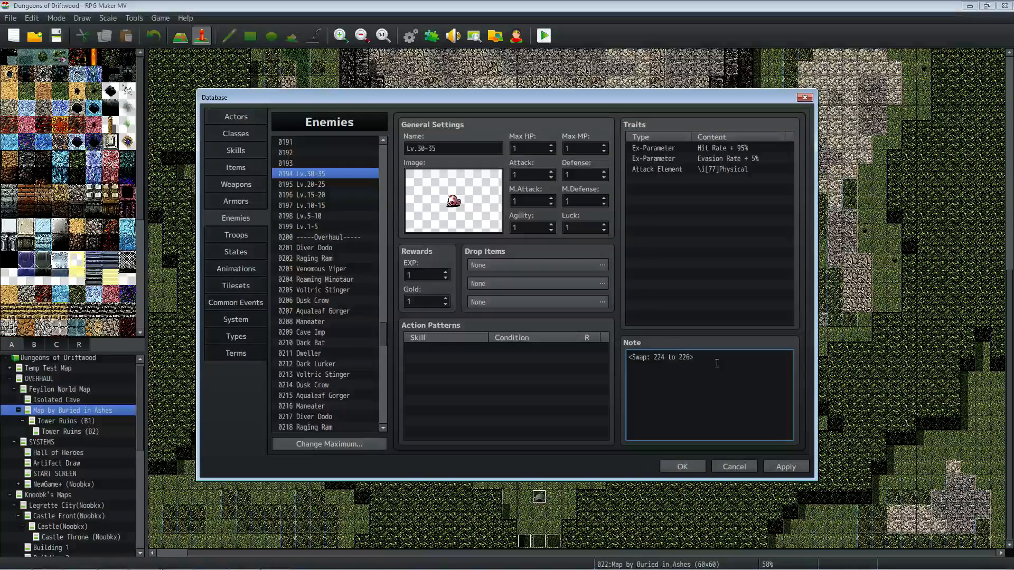
{"action": "double_click", "coordinate": [660, 357]}
{"action": "left_click_drag", "start_coordinate": [681, 357], "coordinate": [658, 360]}
{"action": "left_click", "coordinate": [681, 356]}
{"action": "left_click_drag", "start_coordinate": [386, 327], "coordinate": [385, 338]}
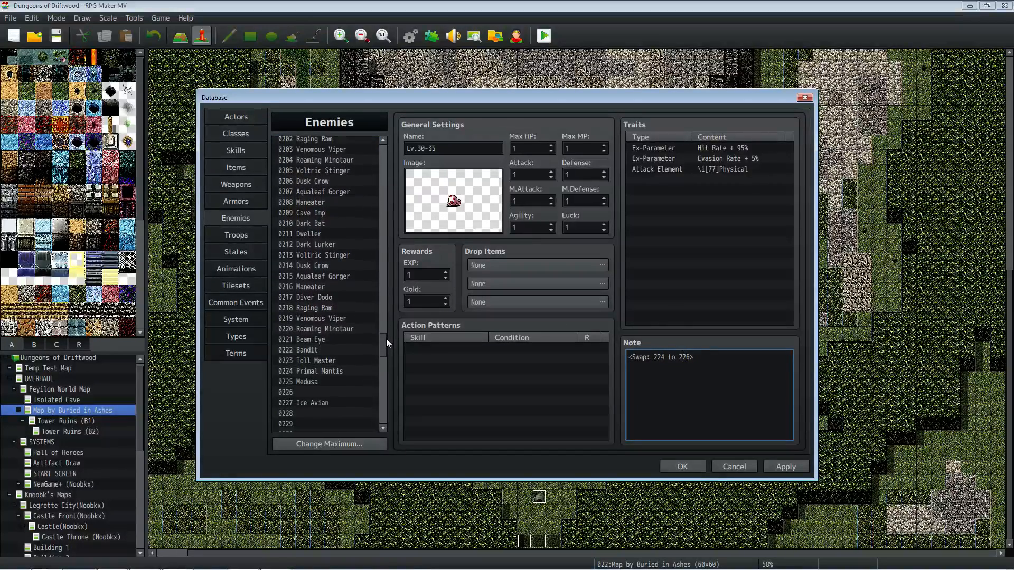
{"action": "left_click", "coordinate": [315, 371]}
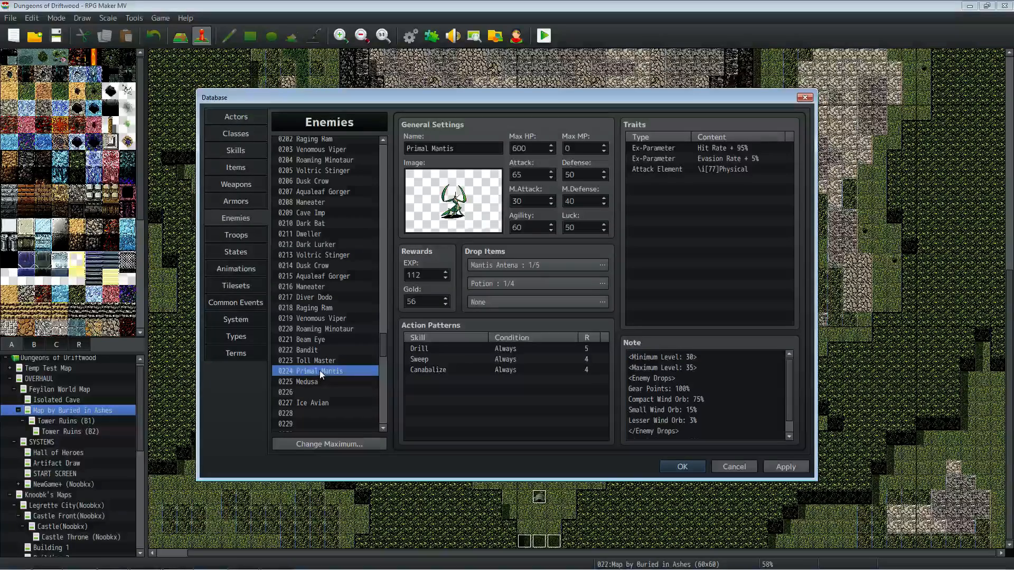
{"action": "left_click", "coordinate": [313, 382]}
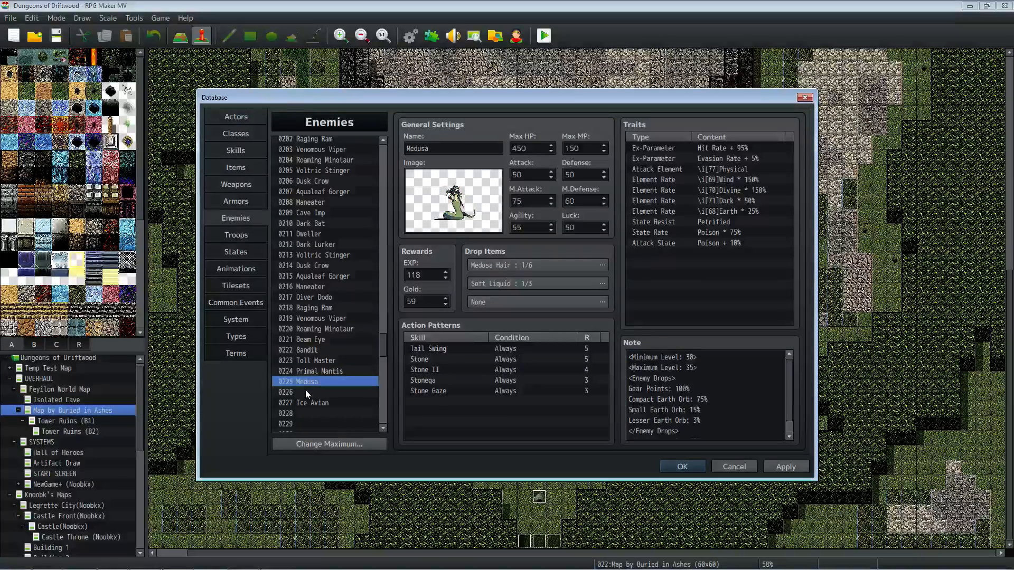
{"action": "left_click", "coordinate": [305, 390]}
Step: Try changing the Lv.30-35 enemy's note to <Swap: 224 to 225>
{"action": "scroll", "coordinate": [314, 370], "scroll_direction": "up", "scroll_amount": 5}
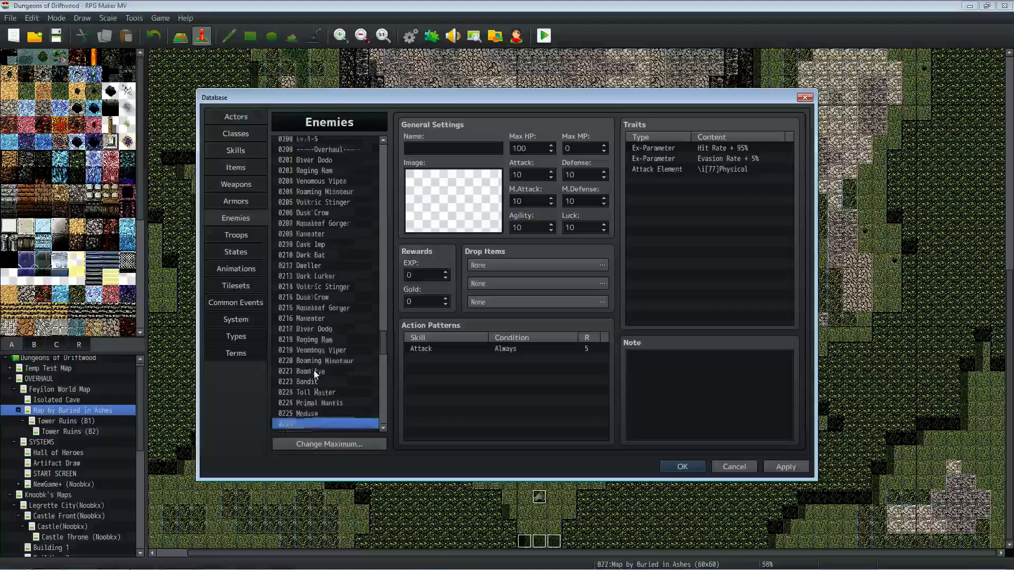
{"action": "left_click", "coordinate": [317, 202]}
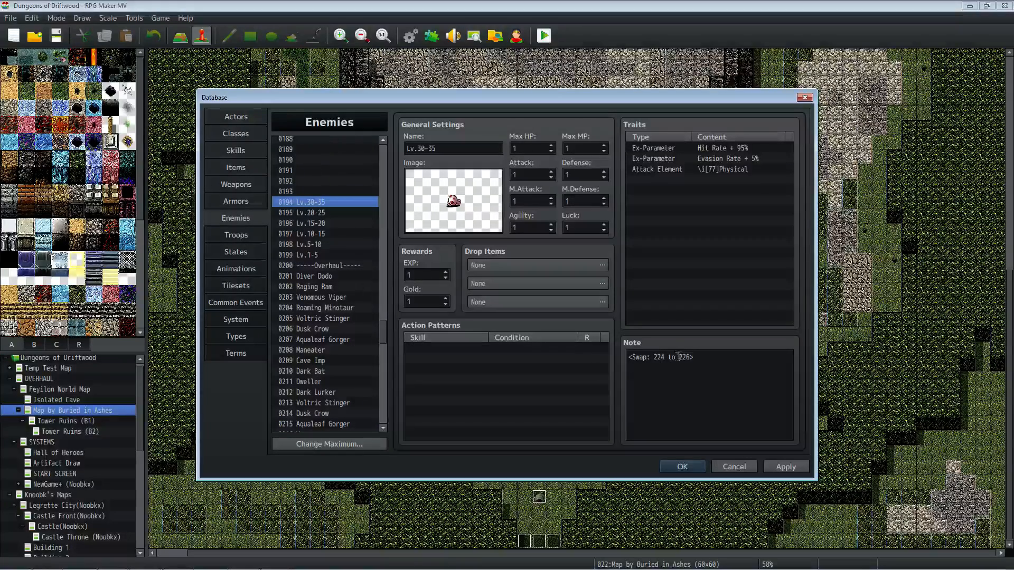
{"action": "left_click_drag", "start_coordinate": [689, 357], "coordinate": [705, 353]}
{"action": "left_click", "coordinate": [706, 355]}
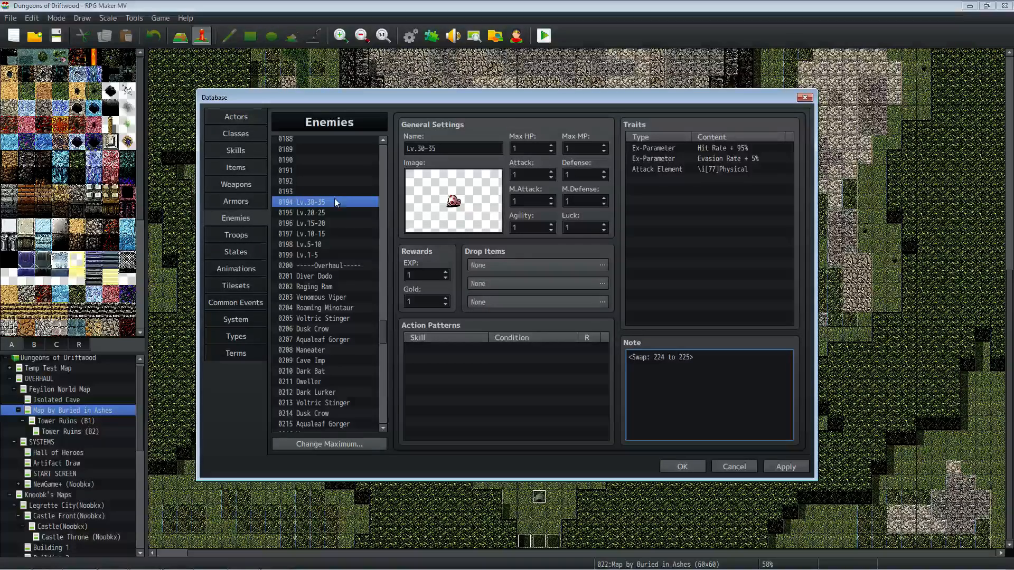
{"action": "scroll", "coordinate": [346, 258], "scroll_direction": "down", "scroll_amount": 4}
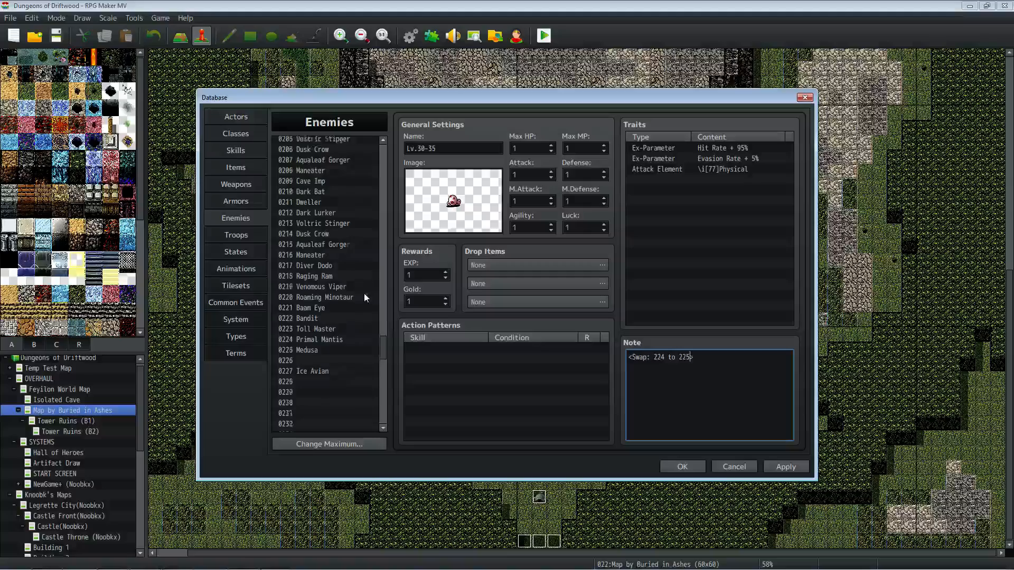
{"action": "scroll", "coordinate": [359, 290], "scroll_direction": "up", "scroll_amount": 2}
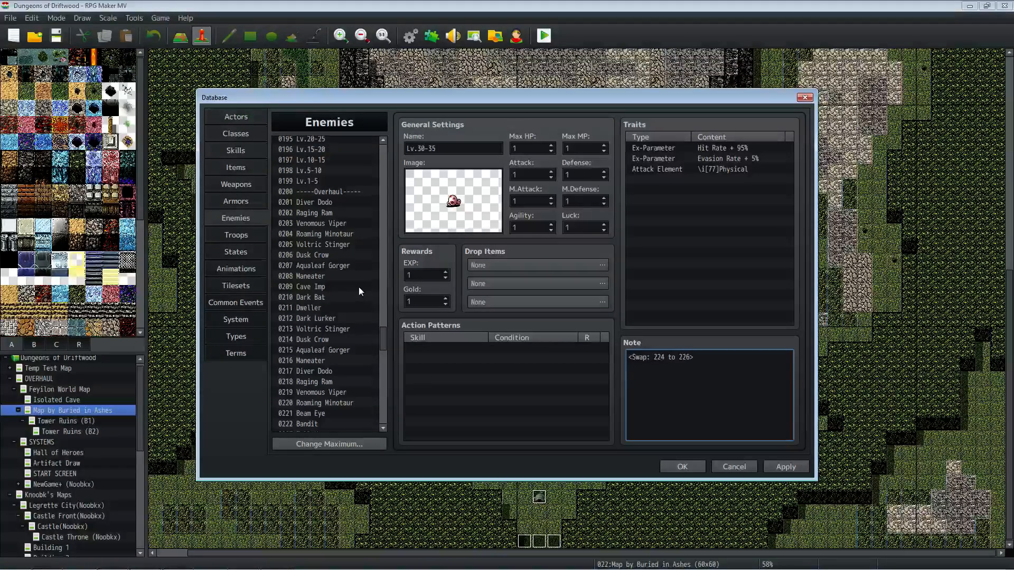
Step: Apply the database changes and recheck the Primal Mantis and Medusa enemy entries
{"action": "left_click", "coordinate": [785, 467]}
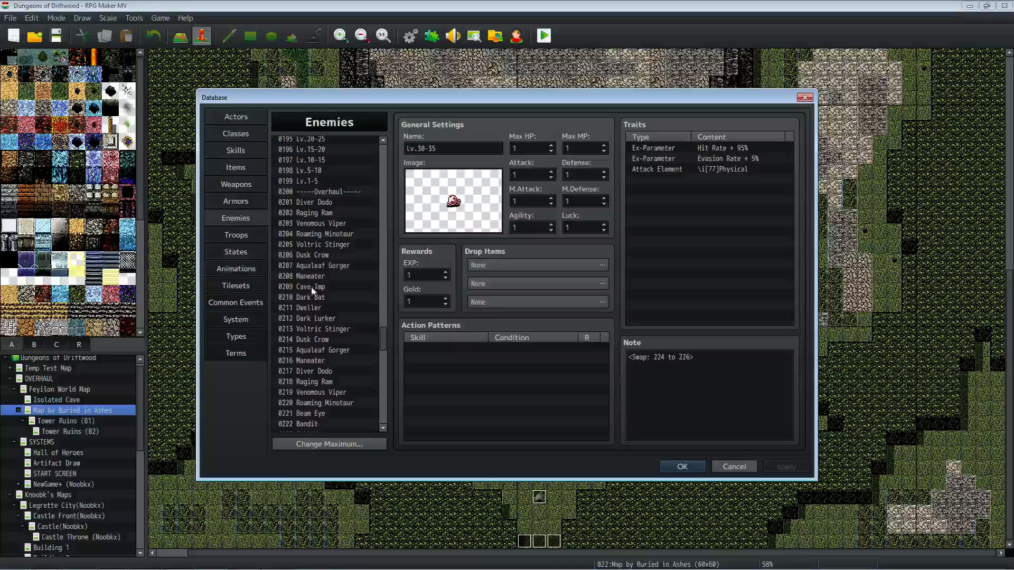
{"action": "scroll", "coordinate": [313, 283], "scroll_direction": "up", "scroll_amount": 2}
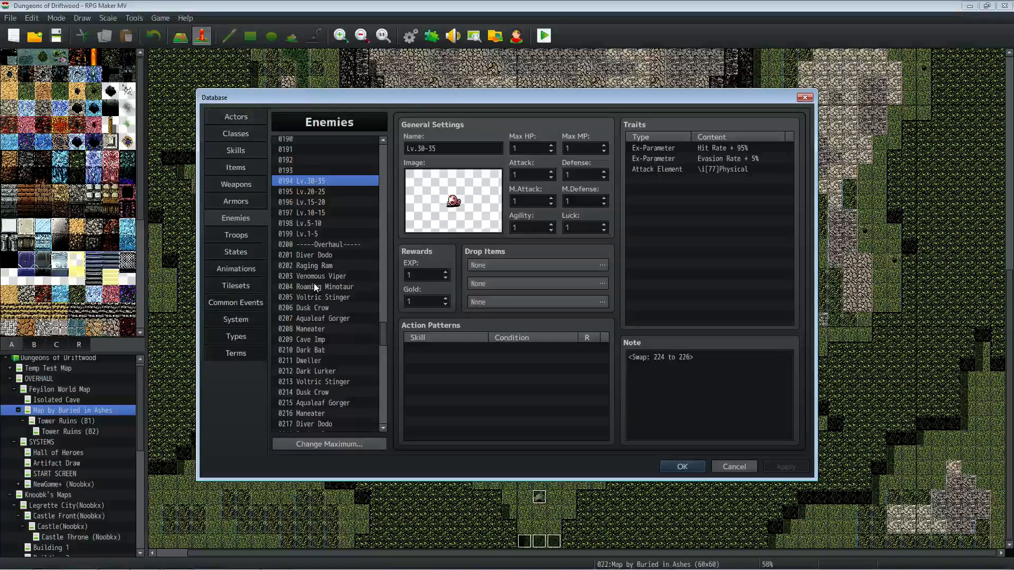
{"action": "scroll", "coordinate": [314, 287], "scroll_direction": "down", "scroll_amount": 1}
{"action": "scroll", "coordinate": [313, 283], "scroll_direction": "down", "scroll_amount": 5}
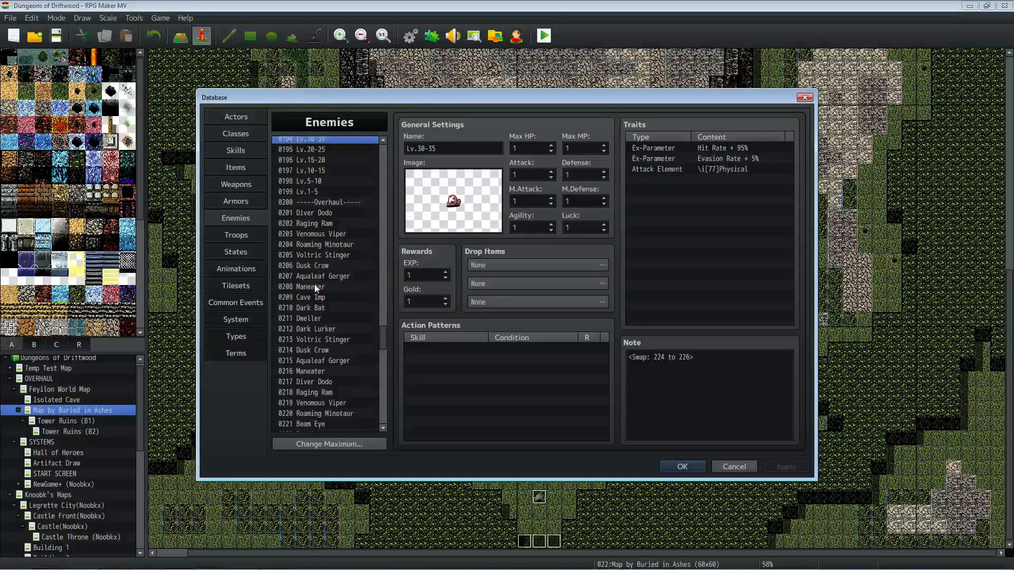
{"action": "left_click", "coordinate": [316, 338]}
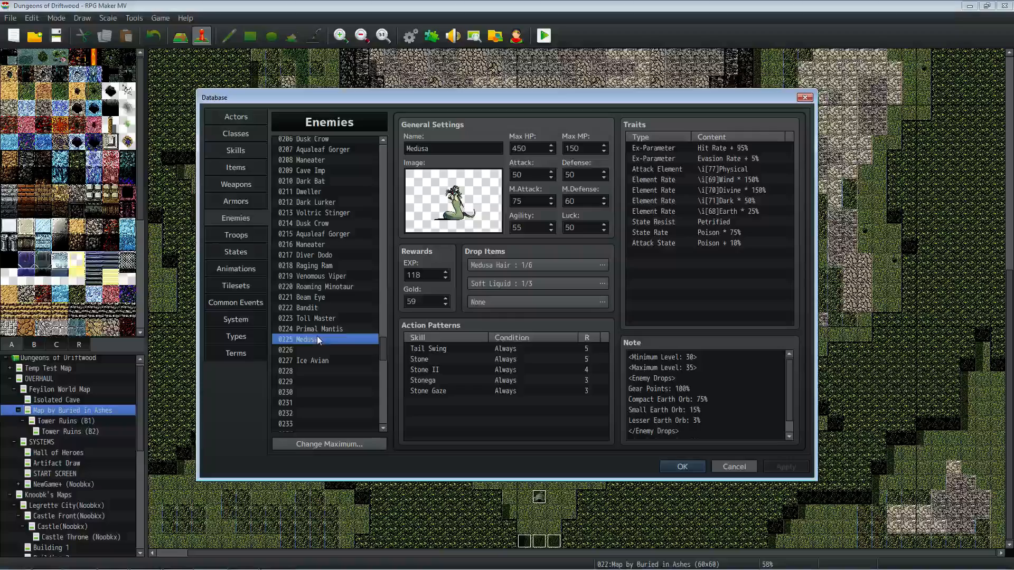
{"action": "left_click", "coordinate": [334, 329]}
{"action": "left_click", "coordinate": [328, 341]}
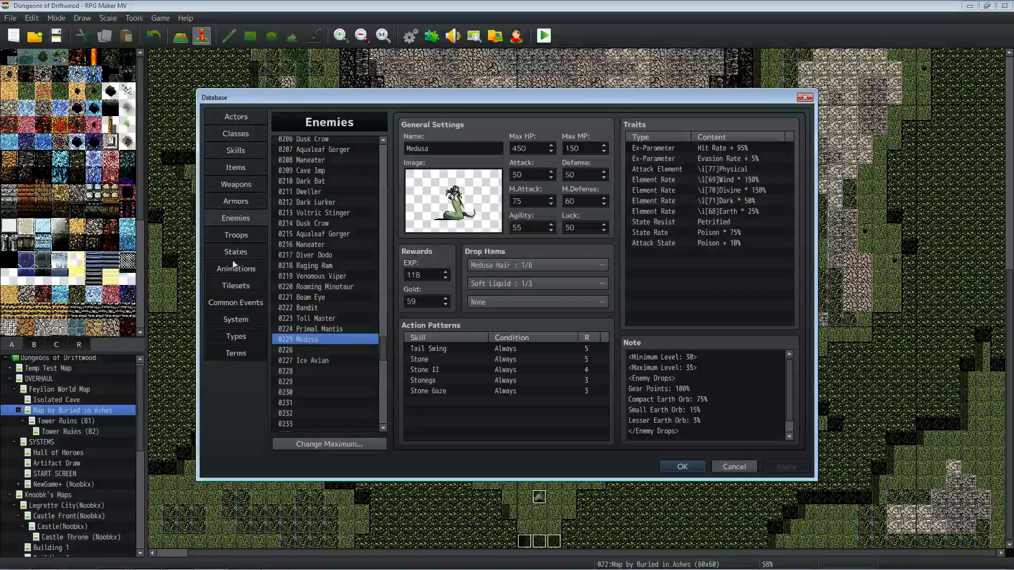
Step: Create troop 0232 with a single Medusa placed mid-battlefield, auto-name it, and save the database
{"action": "left_click", "coordinate": [239, 236]}
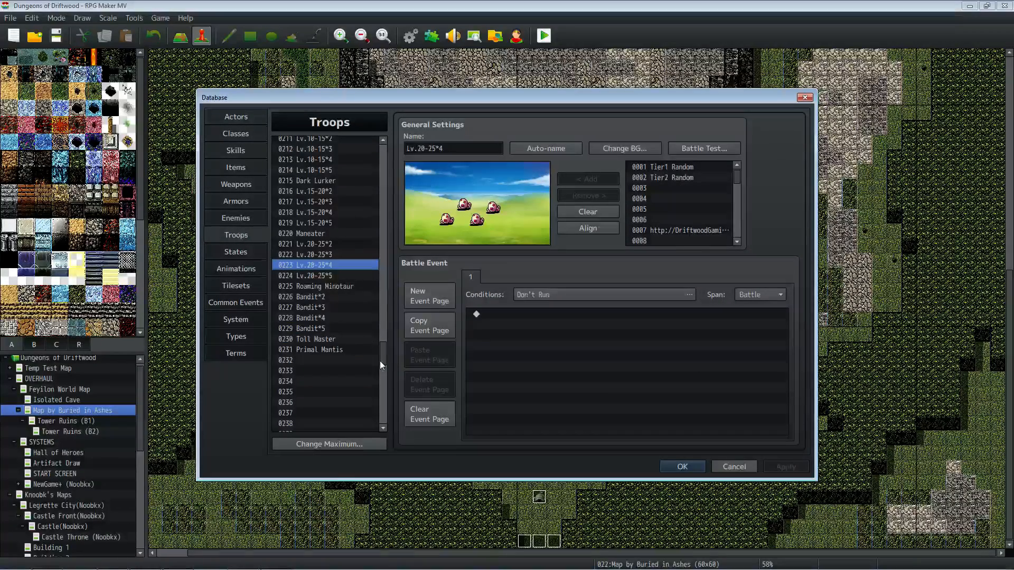
{"action": "left_click_drag", "start_coordinate": [385, 357], "coordinate": [385, 369]}
{"action": "left_click", "coordinate": [316, 217]}
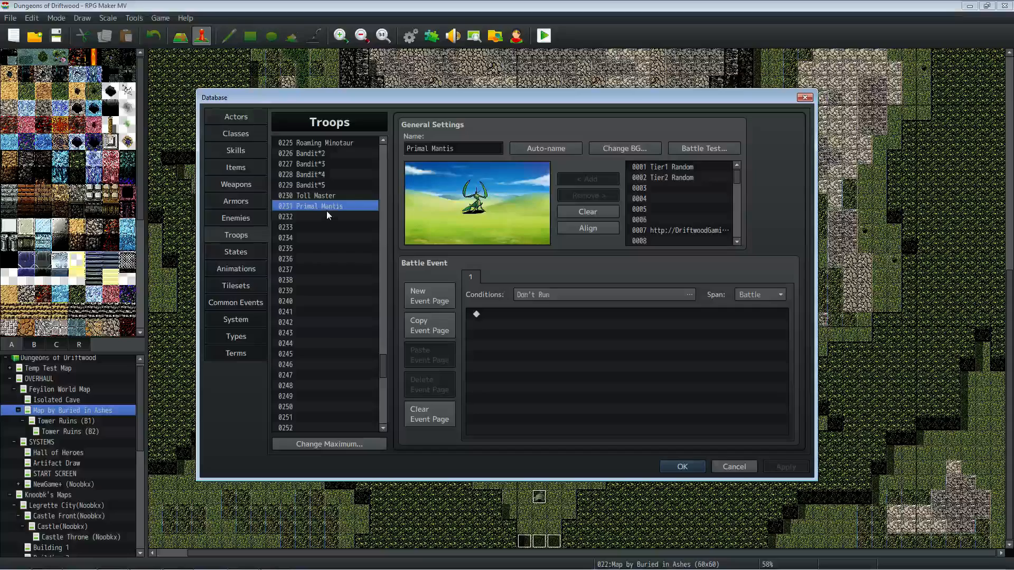
{"action": "left_click_drag", "start_coordinate": [733, 200], "coordinate": [734, 214]}
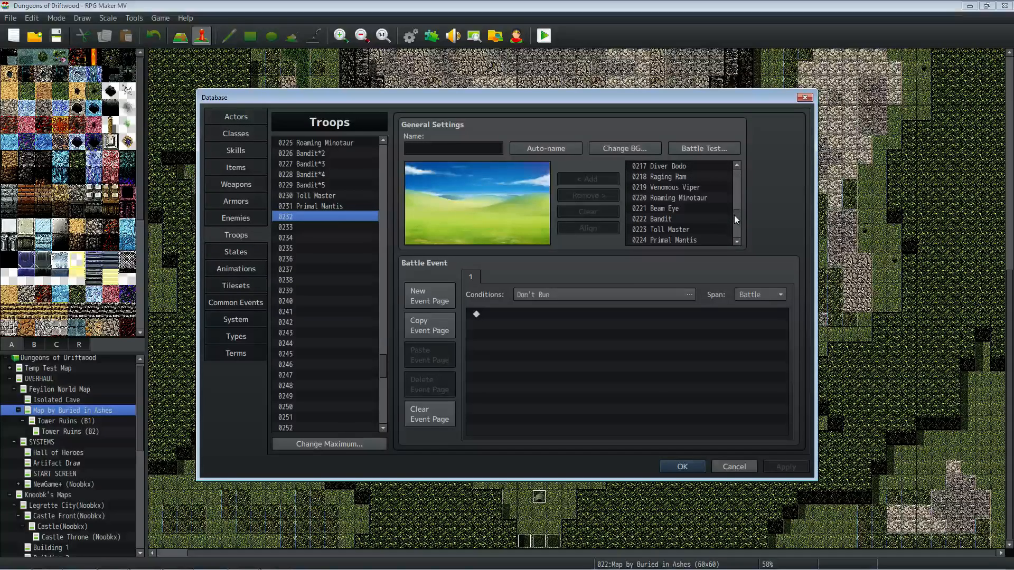
{"action": "left_click", "coordinate": [681, 217]}
{"action": "left_click", "coordinate": [610, 179]}
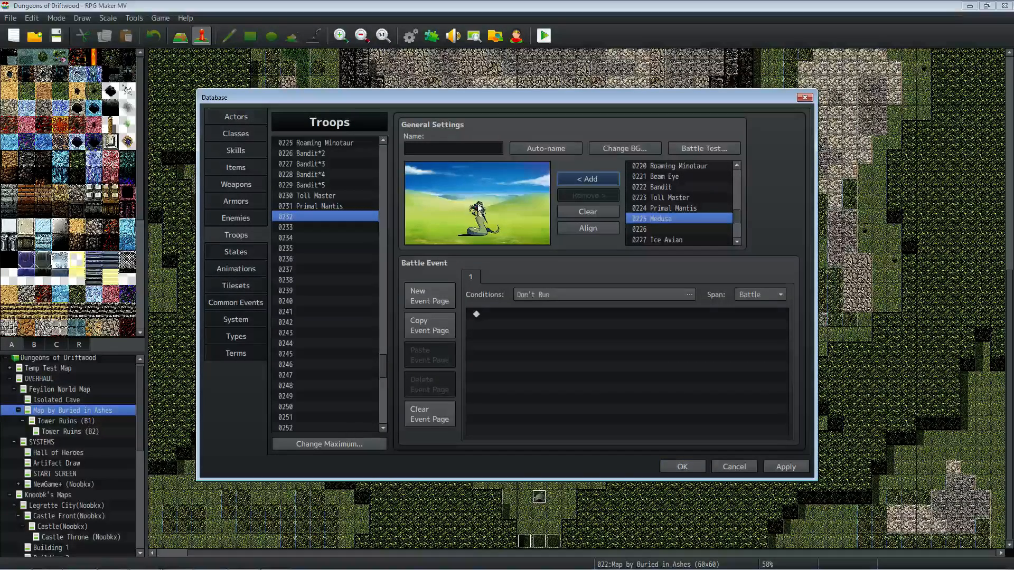
{"action": "left_click", "coordinate": [546, 148]}
{"action": "left_click_drag", "start_coordinate": [482, 197], "coordinate": [485, 200]}
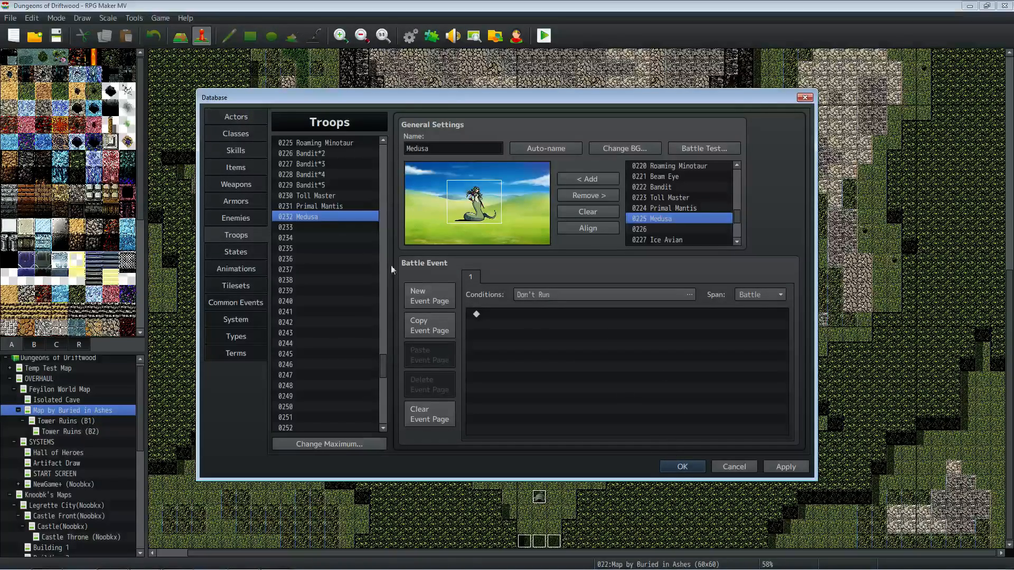
{"action": "left_click", "coordinate": [682, 467]}
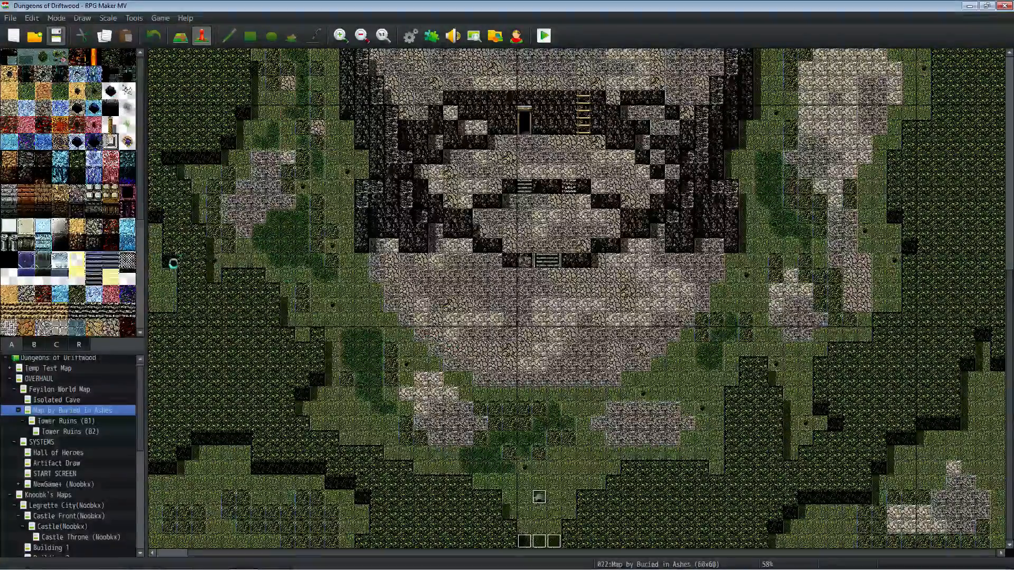
Step: Playtest the game as far as the battle event on the ruins map and close the playtest
{"action": "left_click", "coordinate": [544, 36]}
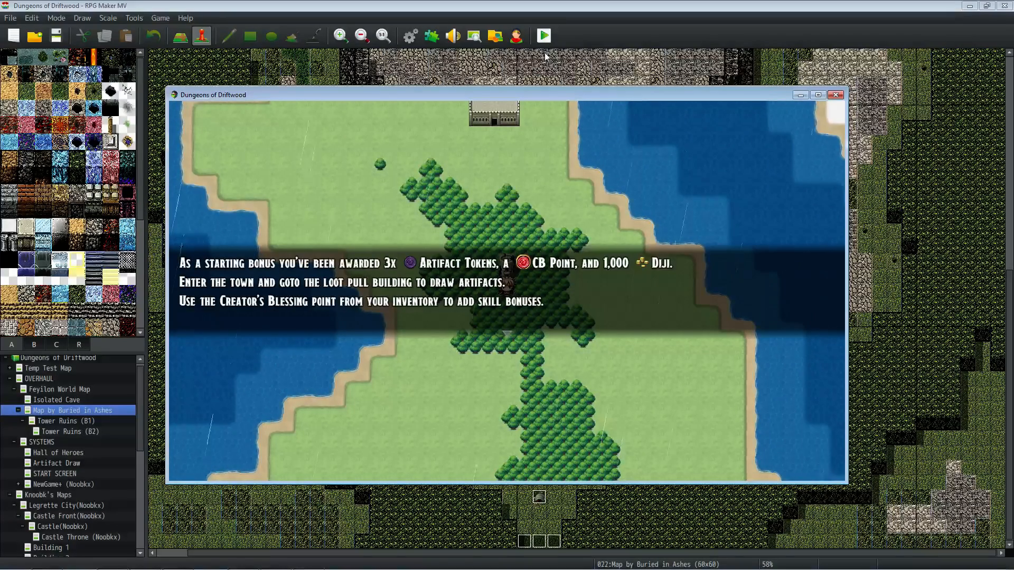
{"action": "key", "text": "Return"}
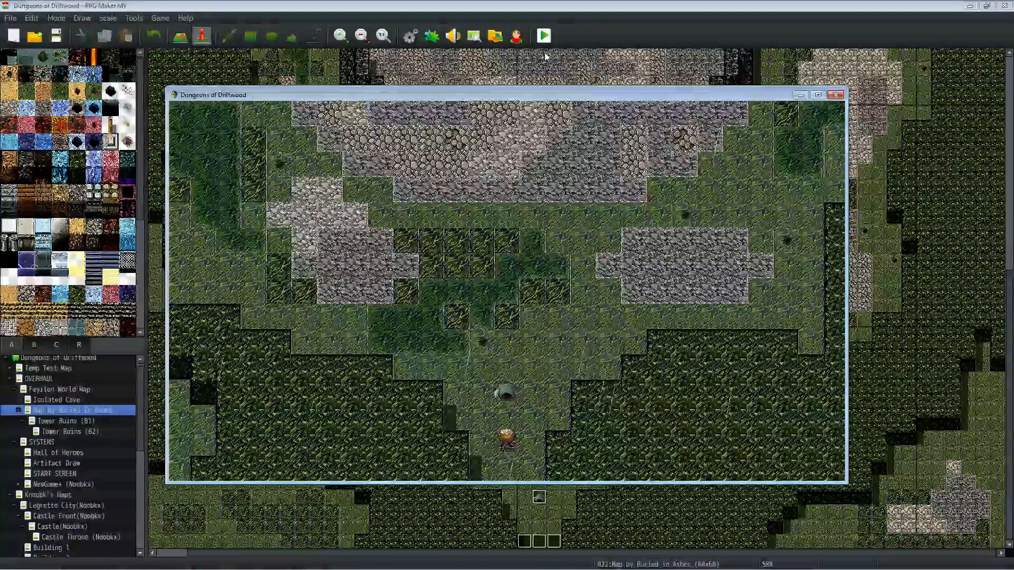
{"action": "key", "text": "alt+F4"}
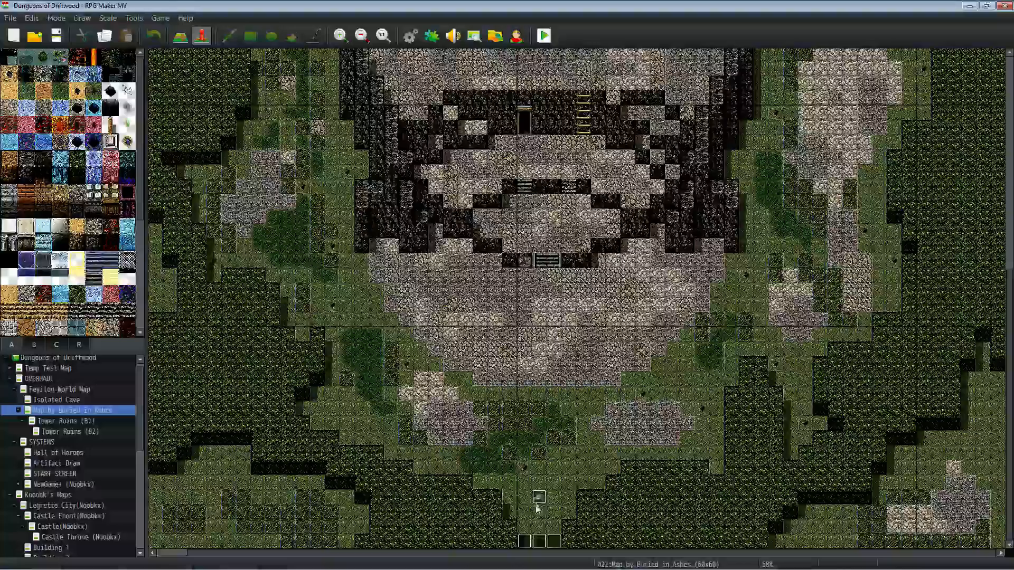
Step: Change the Battle Processing troop of map event EV004 to 0232 Medusa and save the event
{"action": "right_click", "coordinate": [537, 499]}
{"action": "left_click", "coordinate": [557, 468]}
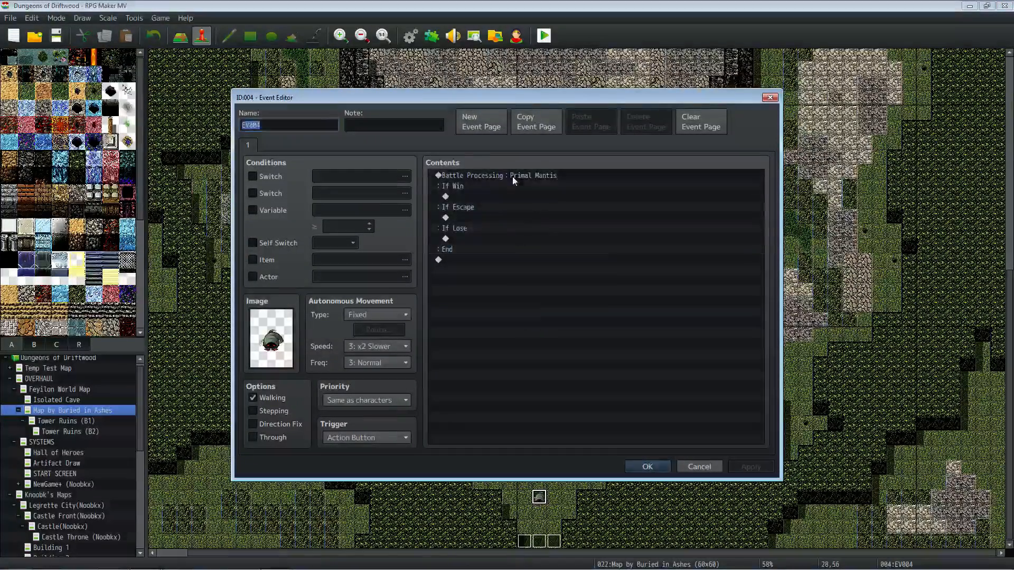
{"action": "right_click", "coordinate": [512, 176]}
{"action": "left_click", "coordinate": [527, 190]}
{"action": "left_click", "coordinate": [624, 278]}
{"action": "left_click", "coordinate": [632, 314]}
{"action": "left_click", "coordinate": [630, 420]}
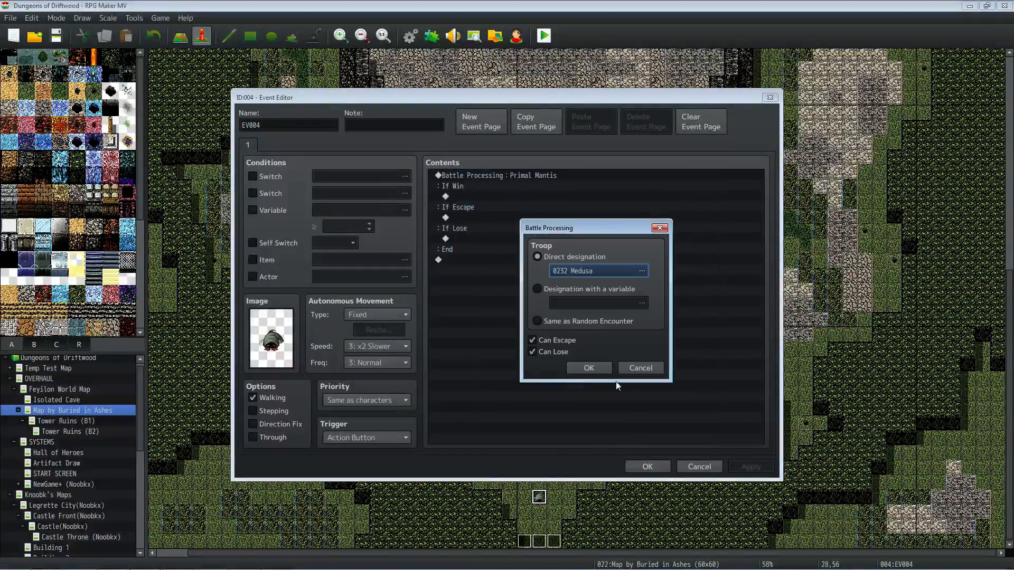
{"action": "left_click", "coordinate": [588, 368]}
{"action": "left_click", "coordinate": [648, 467]}
Step: Add troop 0232 Medusa as an entire-map encounter of Map by Buried in Ashes and set its encounter steps to 60
{"action": "right_click", "coordinate": [96, 412]}
{"action": "left_click", "coordinate": [113, 415]}
{"action": "right_click", "coordinate": [546, 168]}
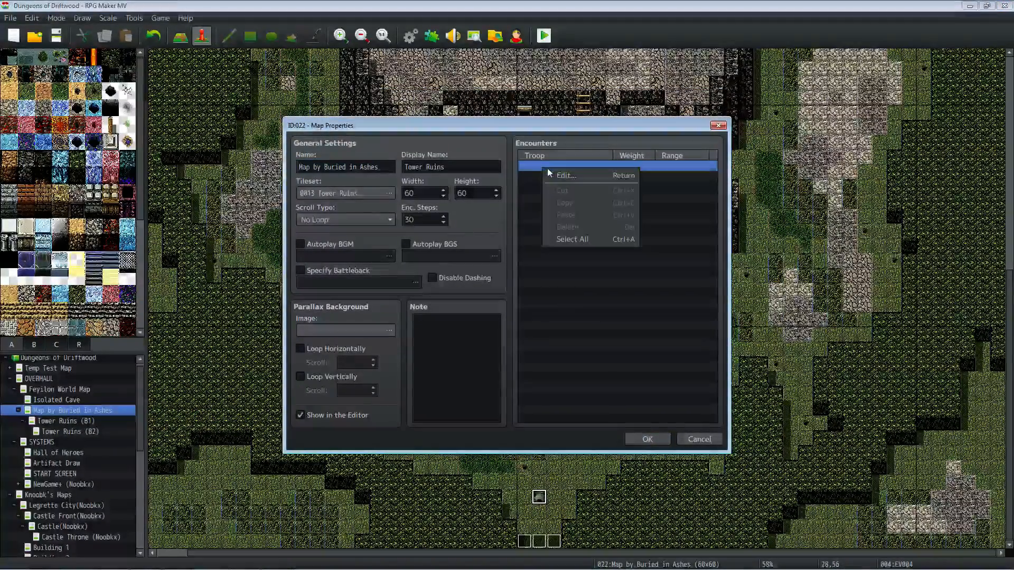
{"action": "left_click", "coordinate": [562, 176]}
{"action": "left_click", "coordinate": [633, 254]}
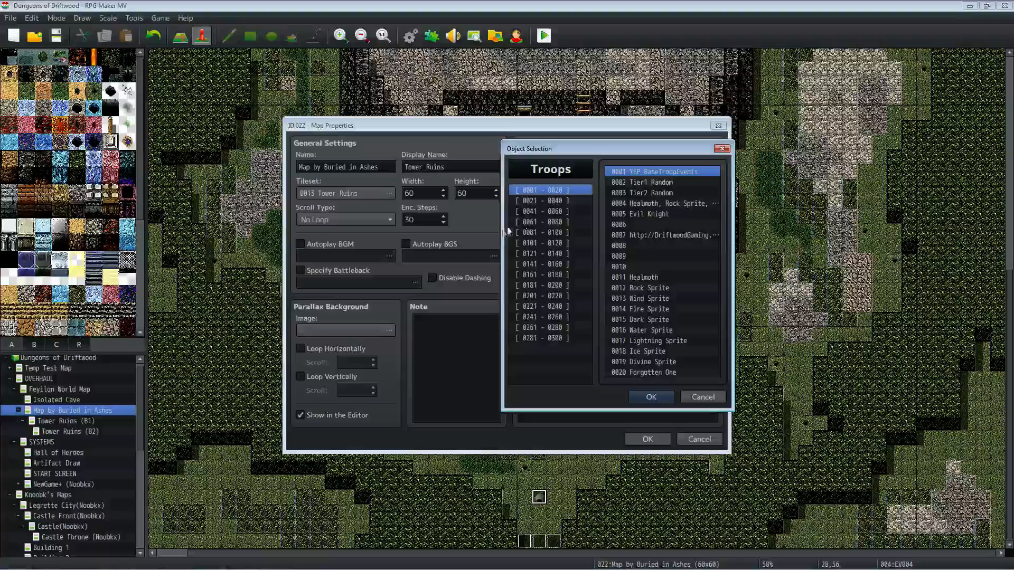
{"action": "left_click", "coordinate": [553, 243]}
{"action": "left_click", "coordinate": [560, 264]}
{"action": "left_click", "coordinate": [564, 256]}
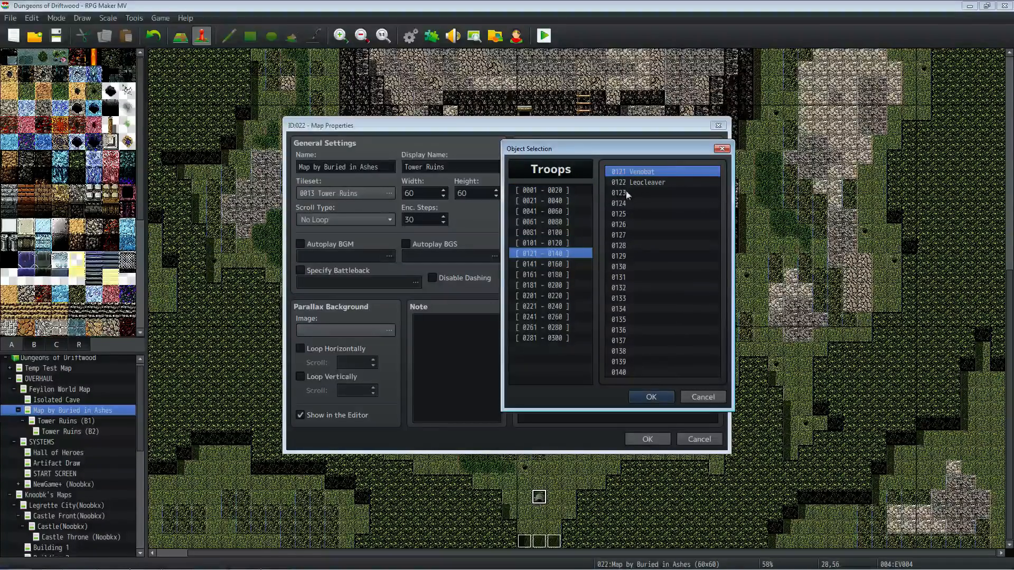
{"action": "left_click", "coordinate": [566, 275]}
{"action": "left_click", "coordinate": [565, 287]}
{"action": "left_click", "coordinate": [566, 297]}
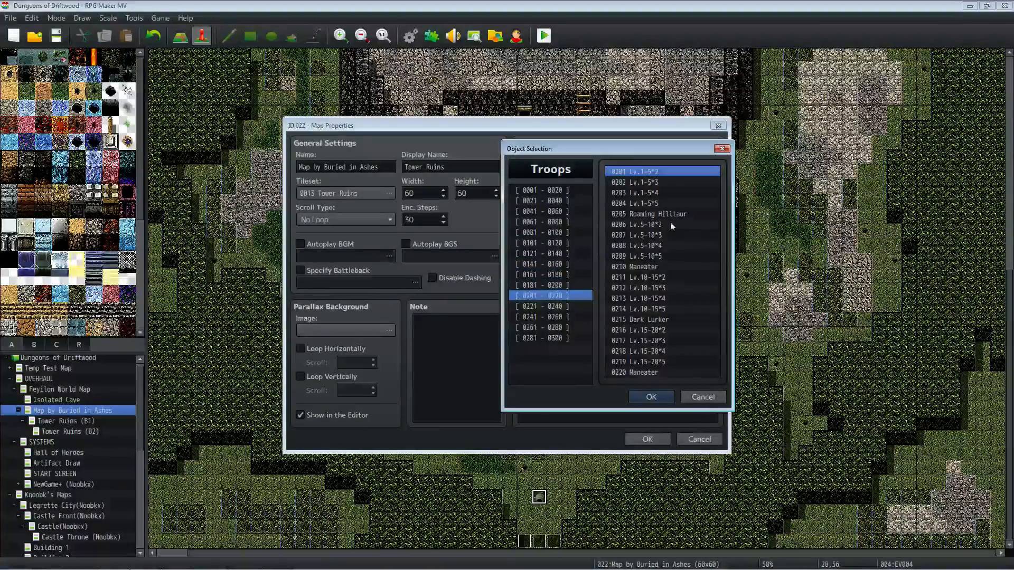
{"action": "left_click", "coordinate": [575, 311]}
{"action": "left_click", "coordinate": [647, 288]}
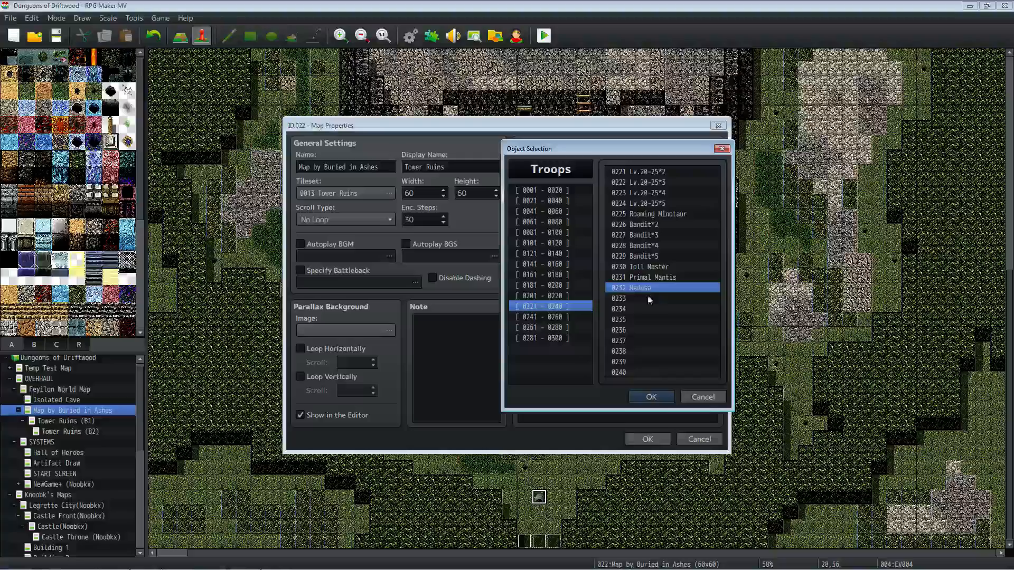
{"action": "left_click", "coordinate": [651, 397]}
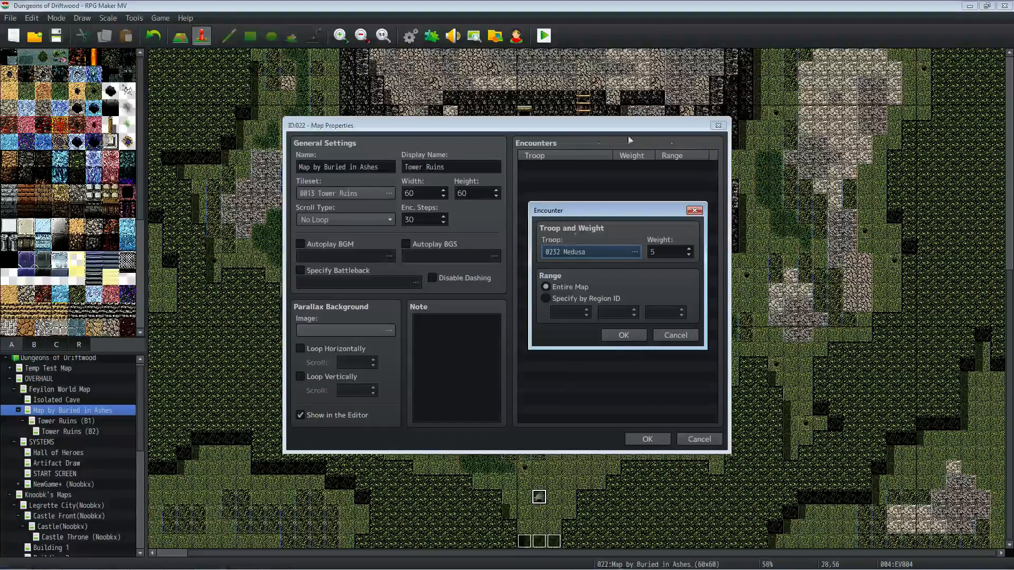
{"action": "left_click", "coordinate": [622, 337]}
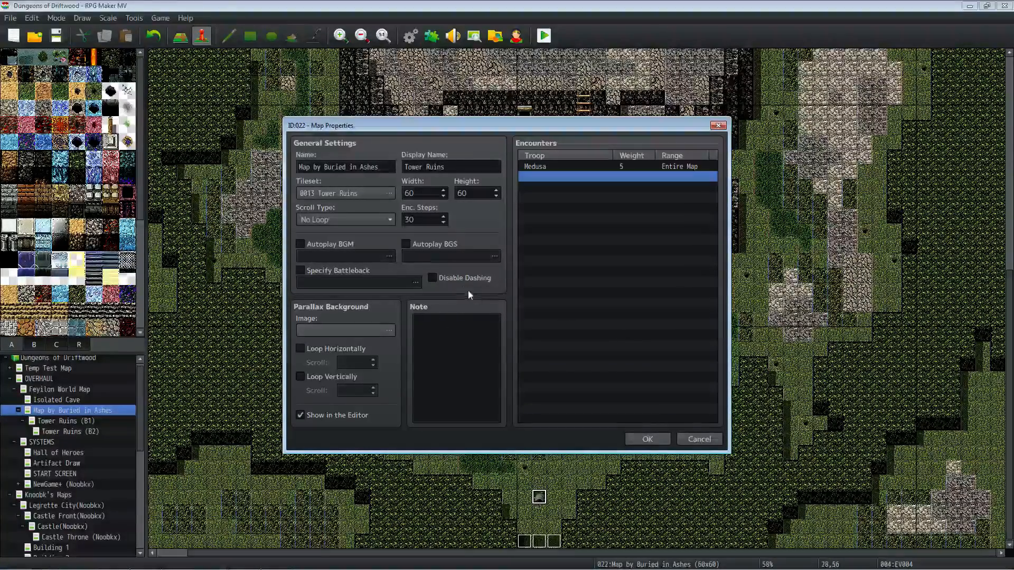
{"action": "double_click", "coordinate": [421, 219]}
{"action": "type", "text": "60"}
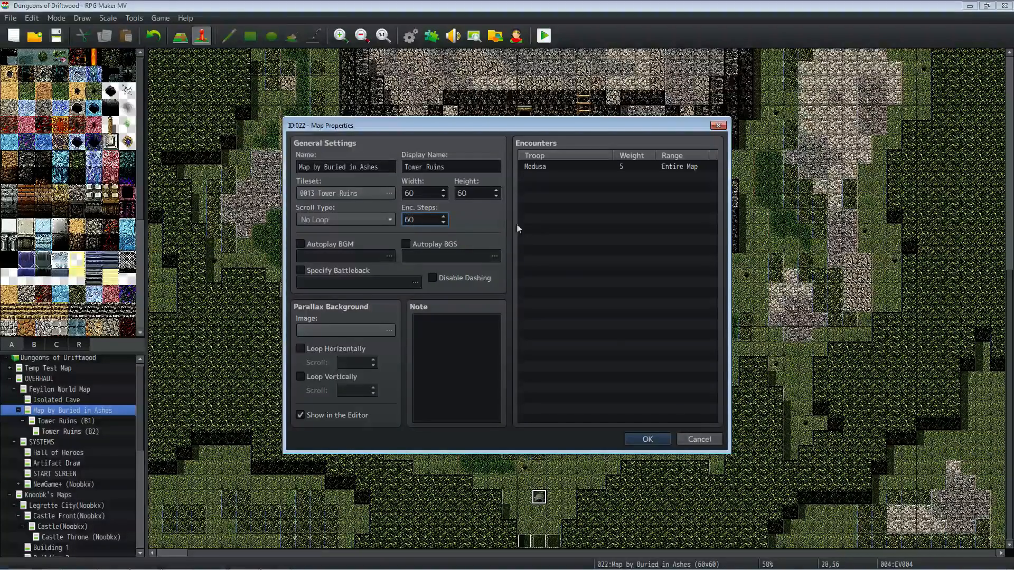
Step: Add troop 0231 Primal Mantis as a second entire-map encounter and save the map properties
{"action": "left_click", "coordinate": [602, 166]}
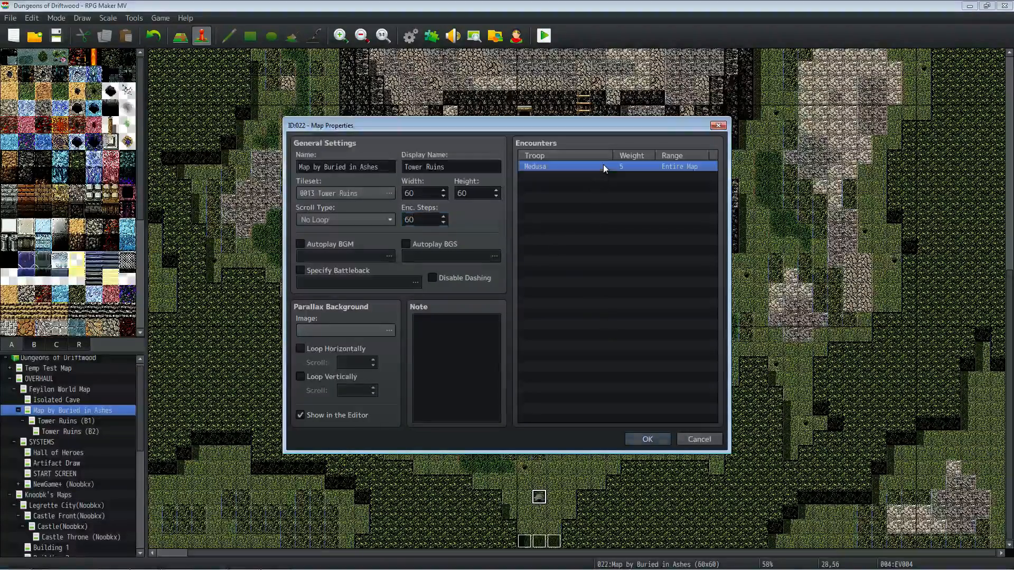
{"action": "right_click", "coordinate": [557, 178]}
{"action": "left_click", "coordinate": [570, 183]}
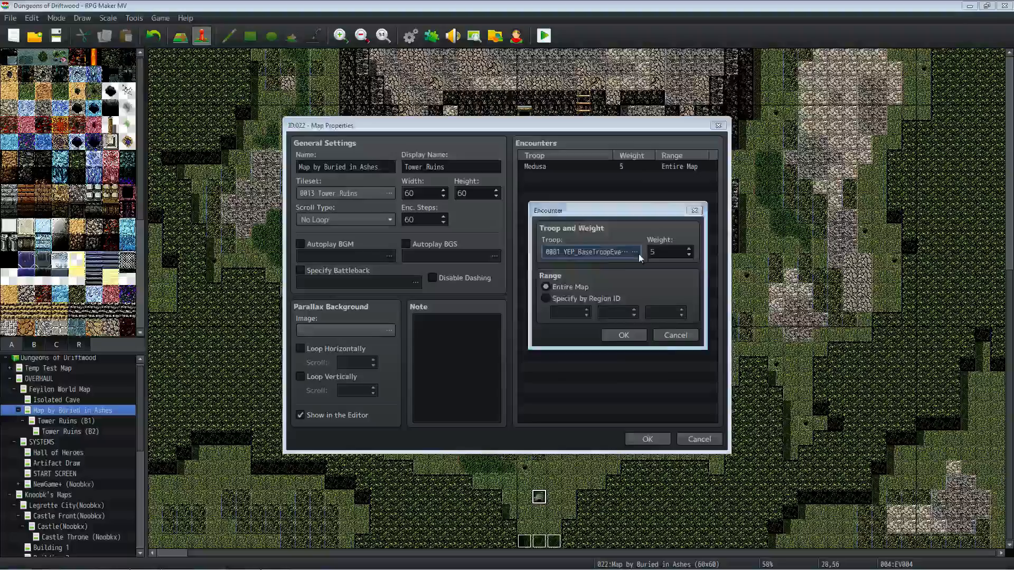
{"action": "left_click", "coordinate": [636, 252]}
{"action": "left_click", "coordinate": [559, 317]}
{"action": "left_click", "coordinate": [568, 295]}
{"action": "left_click", "coordinate": [566, 306]}
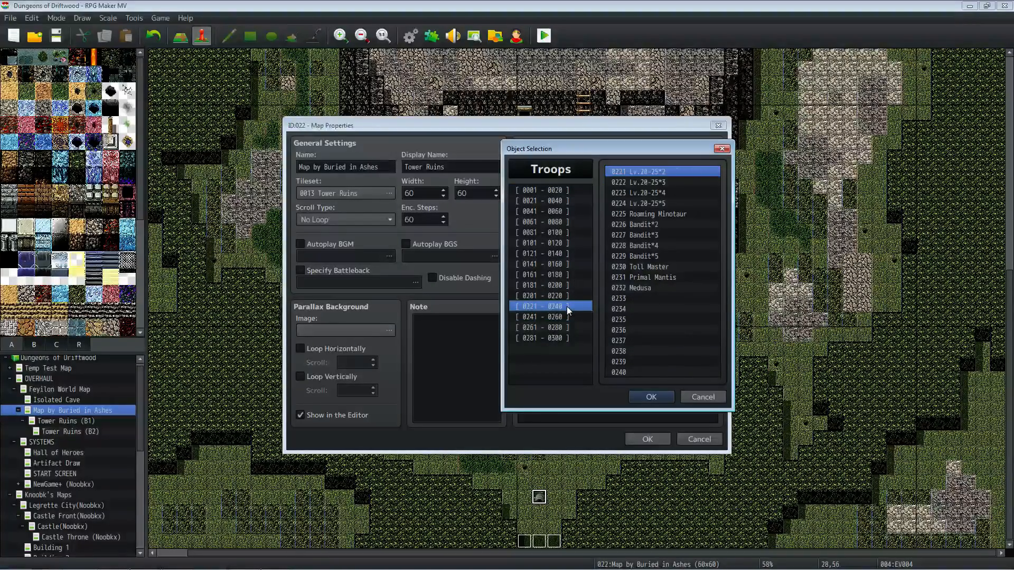
{"action": "left_click", "coordinate": [644, 277]}
{"action": "left_click", "coordinate": [663, 397]}
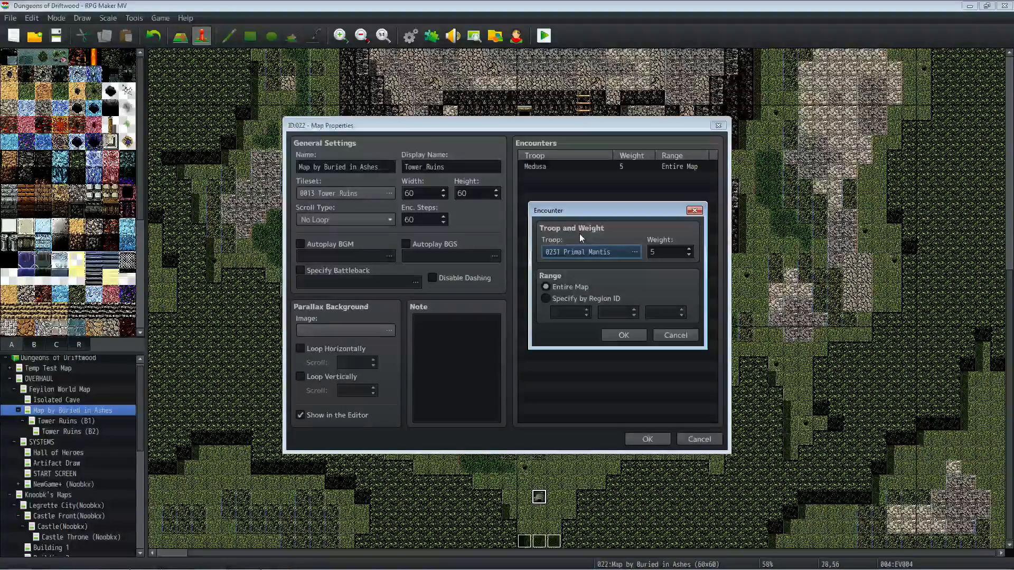
{"action": "left_click", "coordinate": [629, 335]}
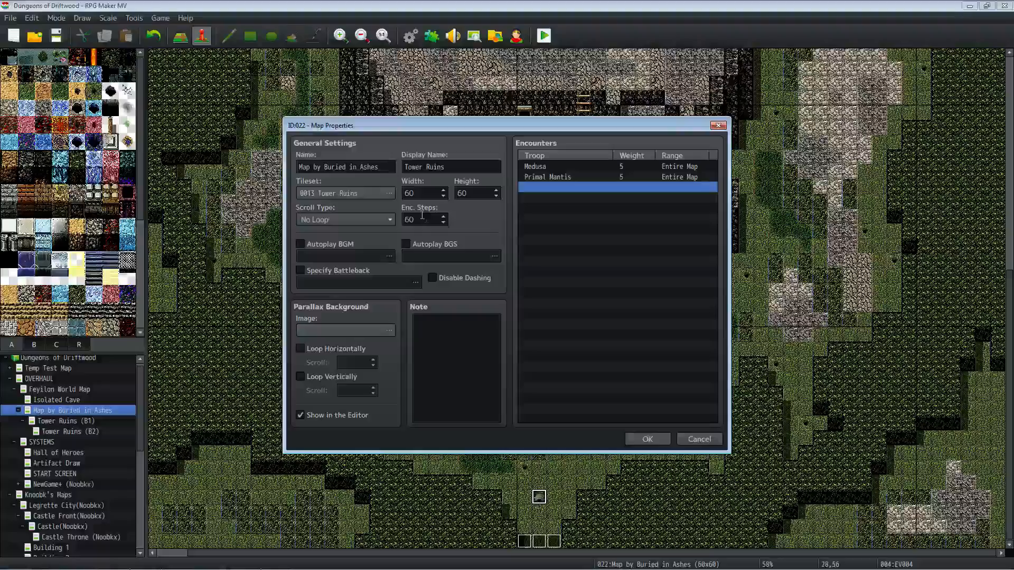
{"action": "left_click", "coordinate": [647, 439]}
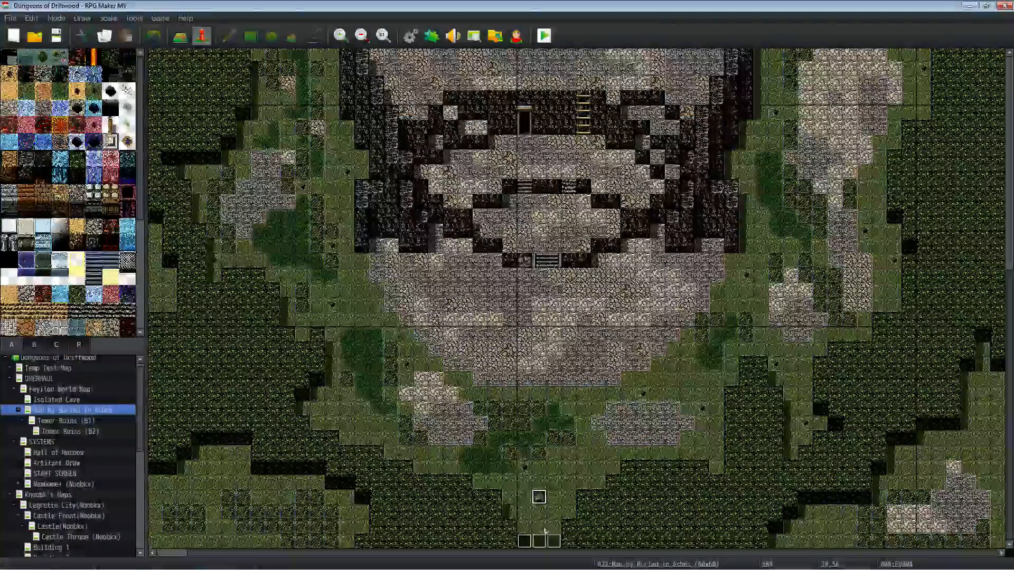
Step: Check which troop the Battle Processing command of map event EV004 uses and close the event
{"action": "right_click", "coordinate": [538, 495]}
{"action": "left_click", "coordinate": [562, 467]}
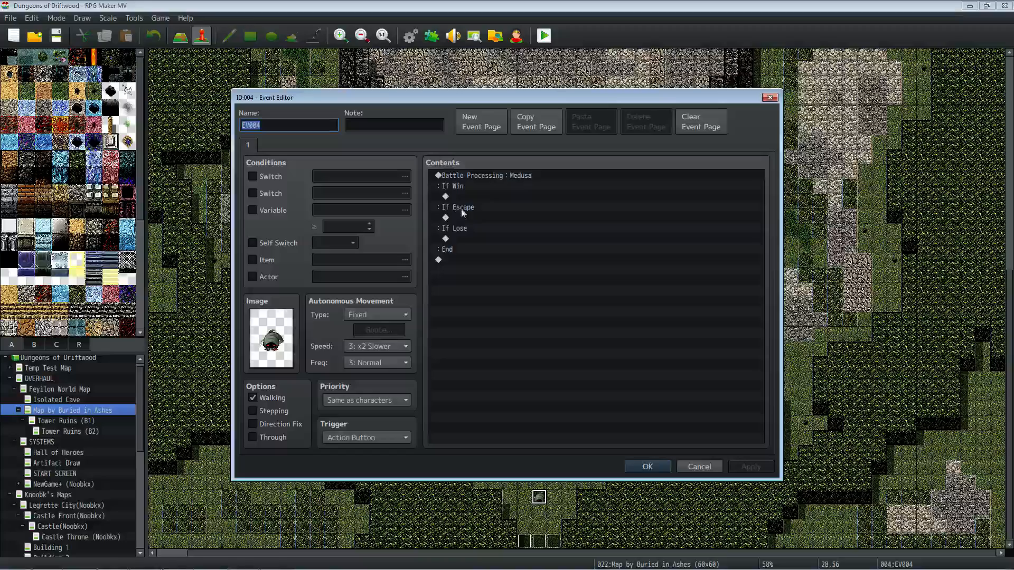
{"action": "left_click", "coordinate": [515, 176]}
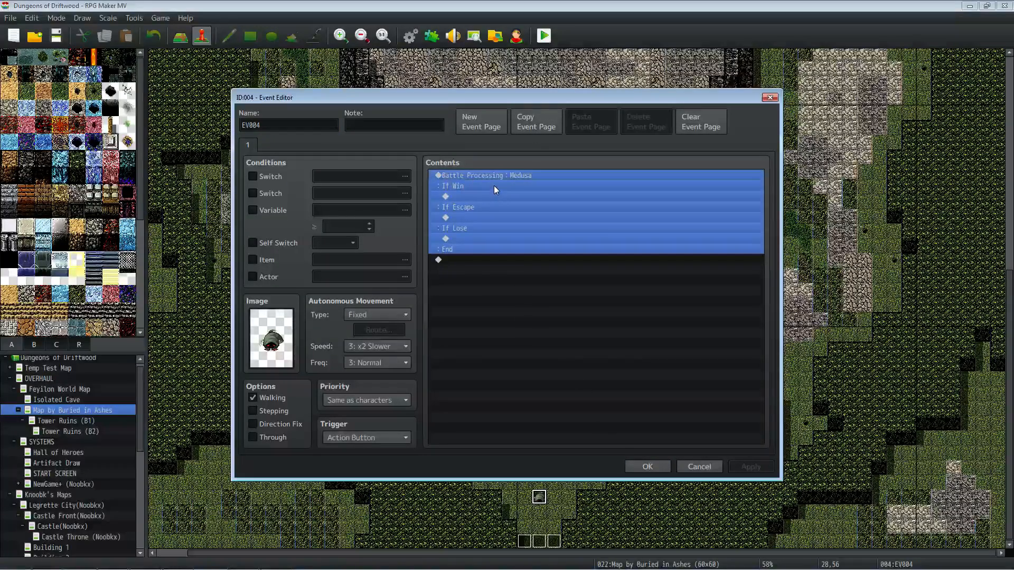
{"action": "left_click", "coordinate": [657, 464]}
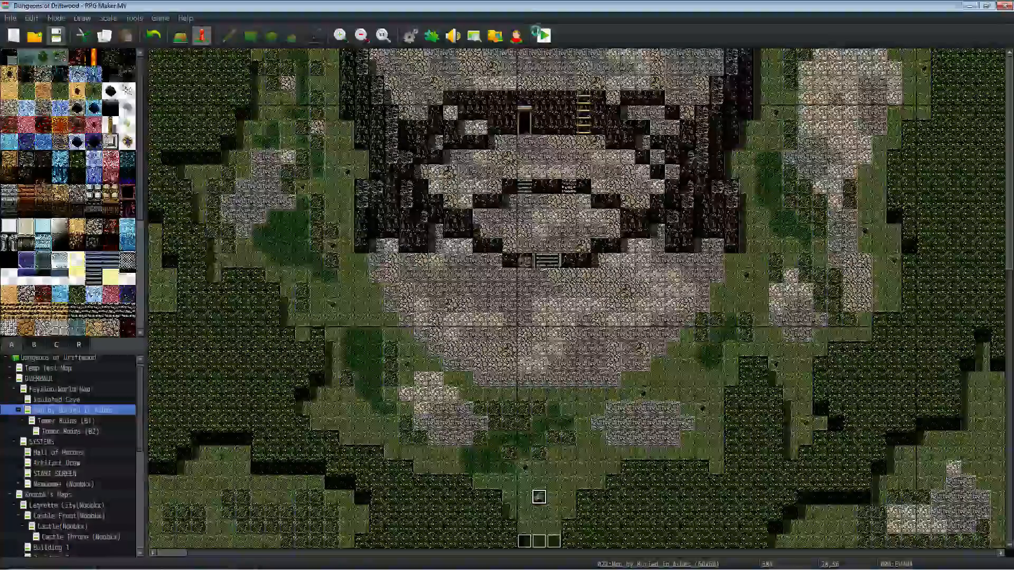
Step: Start a playtest, get past the intro messages and trigger the Medusa battle from the event on the ruins map
{"action": "left_click", "coordinate": [544, 36]}
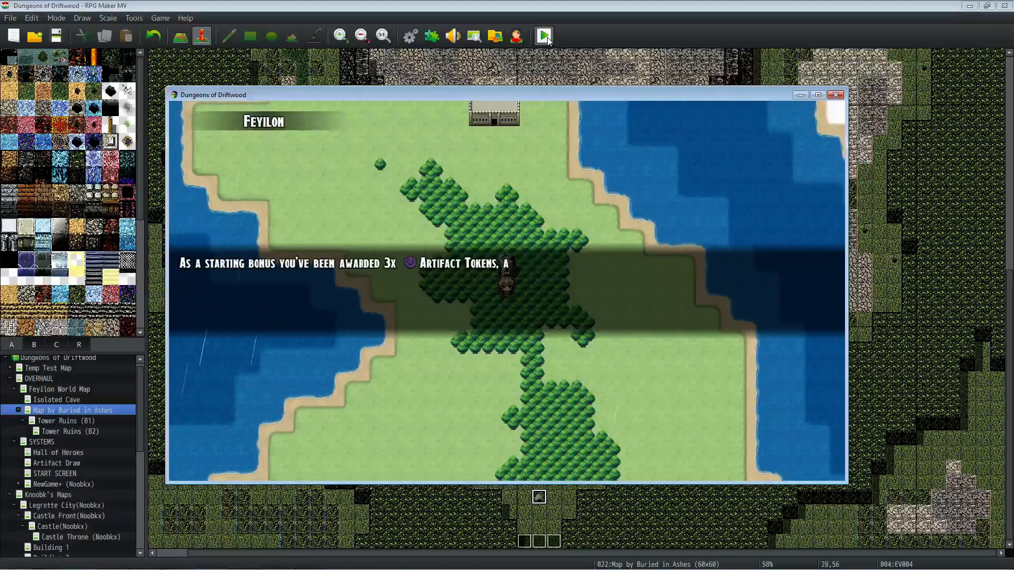
{"action": "key", "text": "Return"}
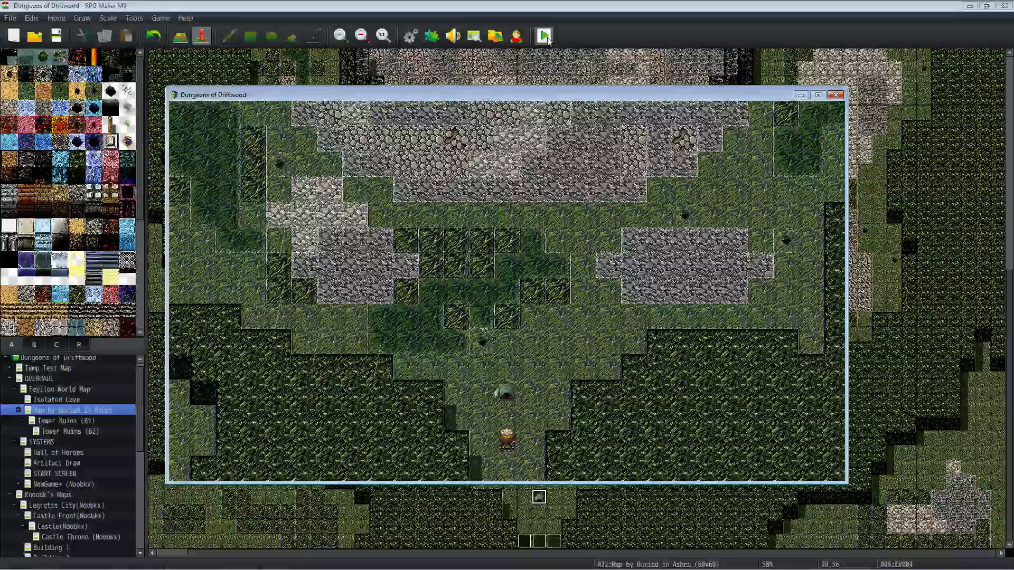
{"action": "key", "text": "Up"}
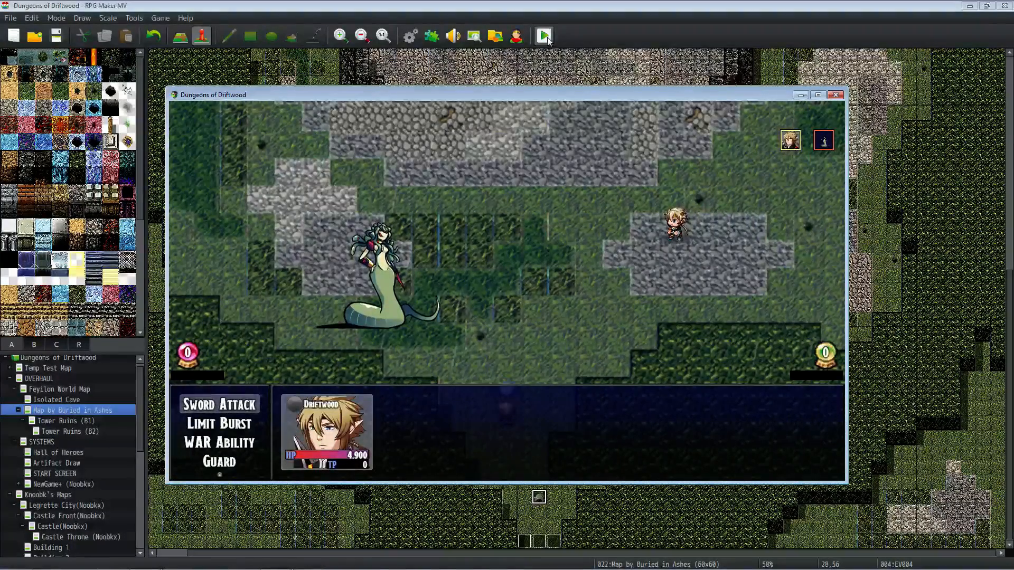
Step: Look through the hero's battle commands and open the fight with a Sword Attack on Medusa
{"action": "key", "text": "Down"}
{"action": "key", "text": "Up"}
{"action": "key", "text": "Down"}
{"action": "key", "text": "Down"}
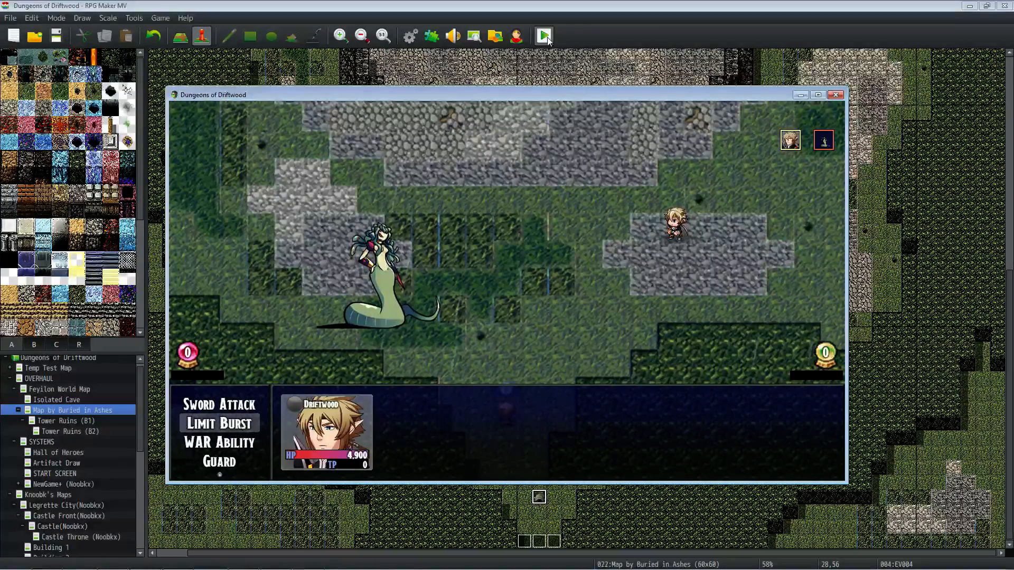
{"action": "key", "text": "Up"}
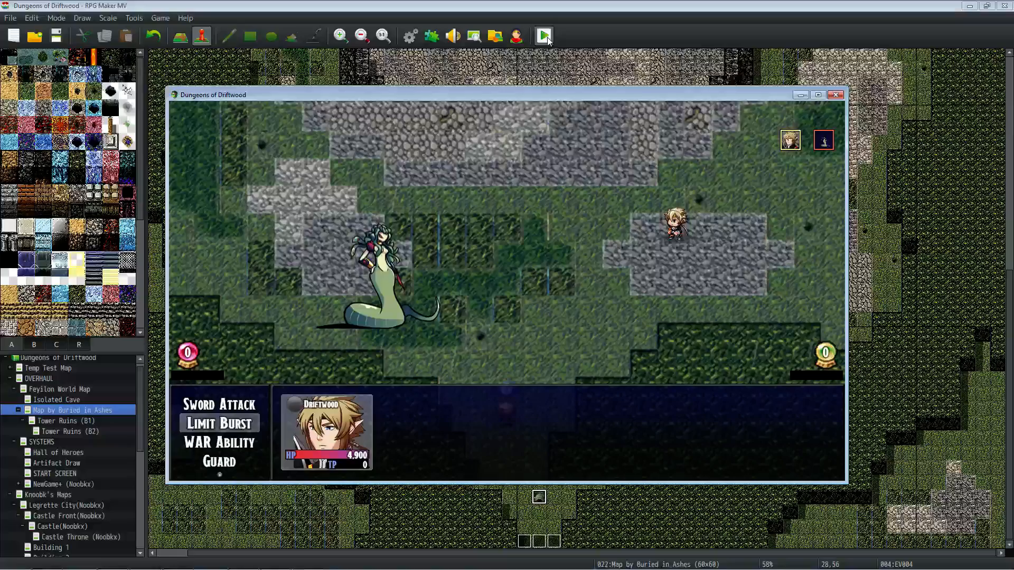
{"action": "key", "text": "Down"}
{"action": "key", "text": "Return"}
{"action": "key", "text": "Escape"}
{"action": "key", "text": "Up"}
{"action": "key", "text": "Up"}
{"action": "key", "text": "Return"}
{"action": "key", "text": "Return"}
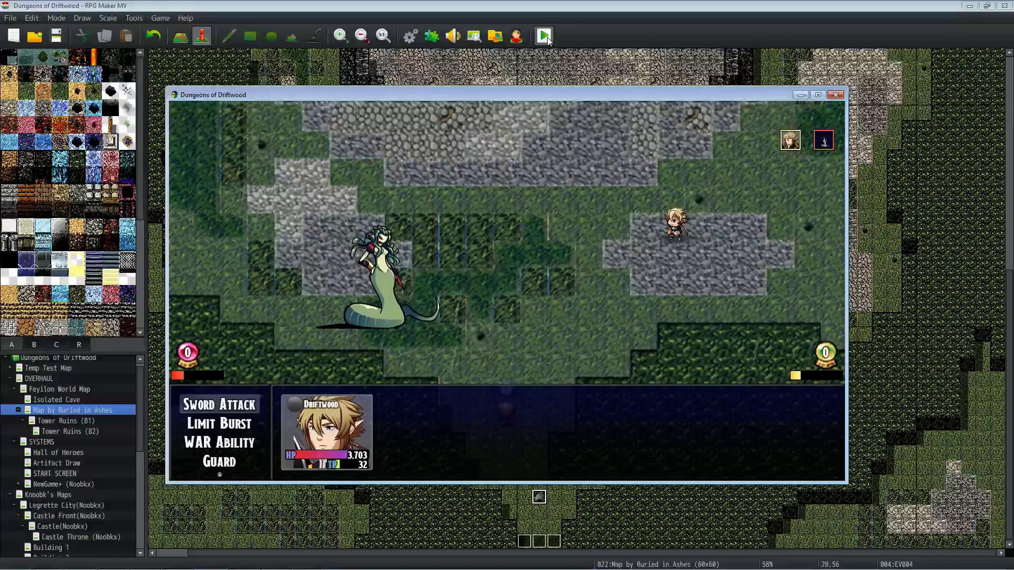
Step: Keep hitting Medusa with Sword Attack over several turns to test her stone skills and damage
{"action": "key", "text": "Return"}
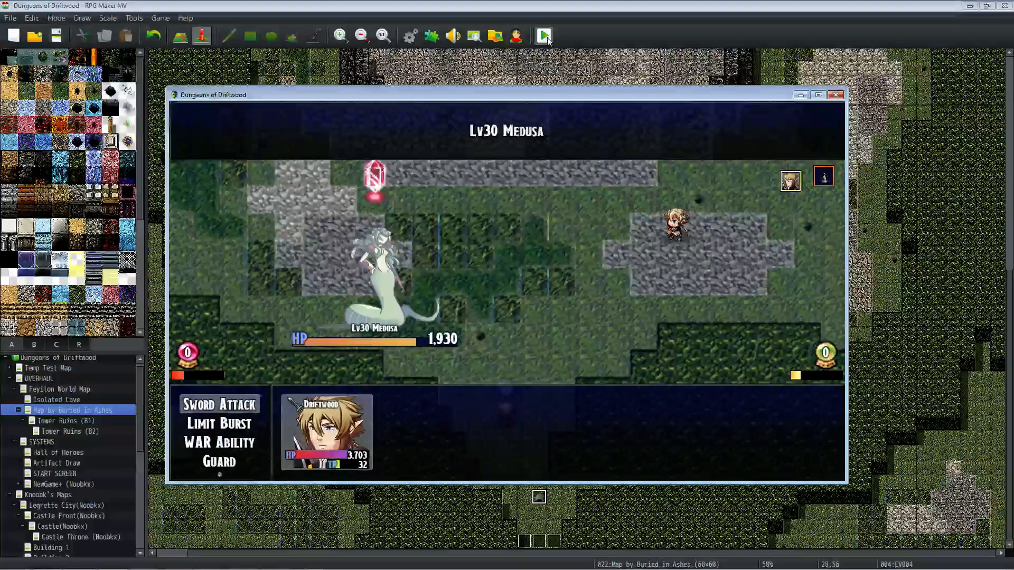
{"action": "key", "text": "Return"}
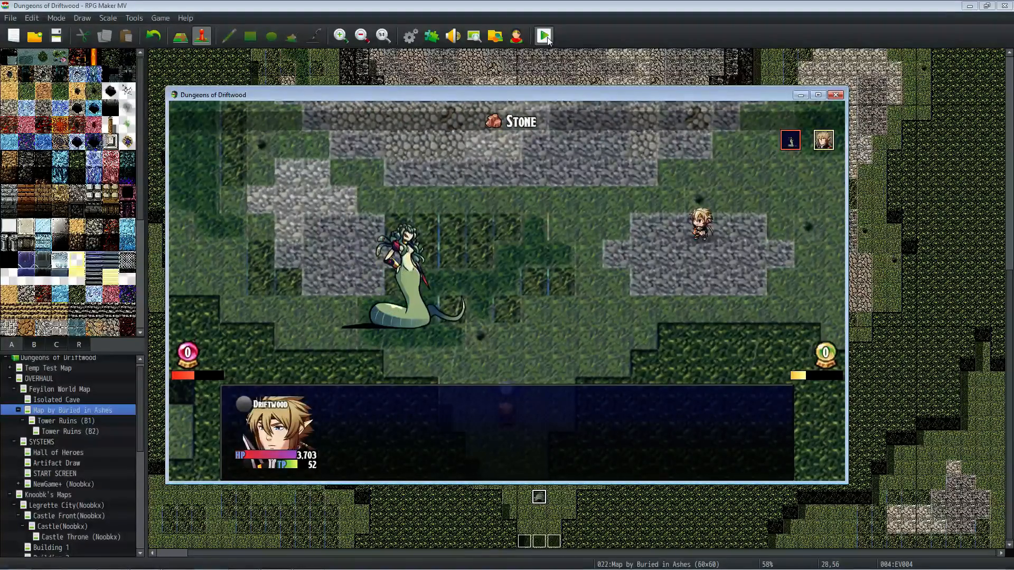
{"action": "key", "text": "Return"}
{"action": "key", "text": "Return"}
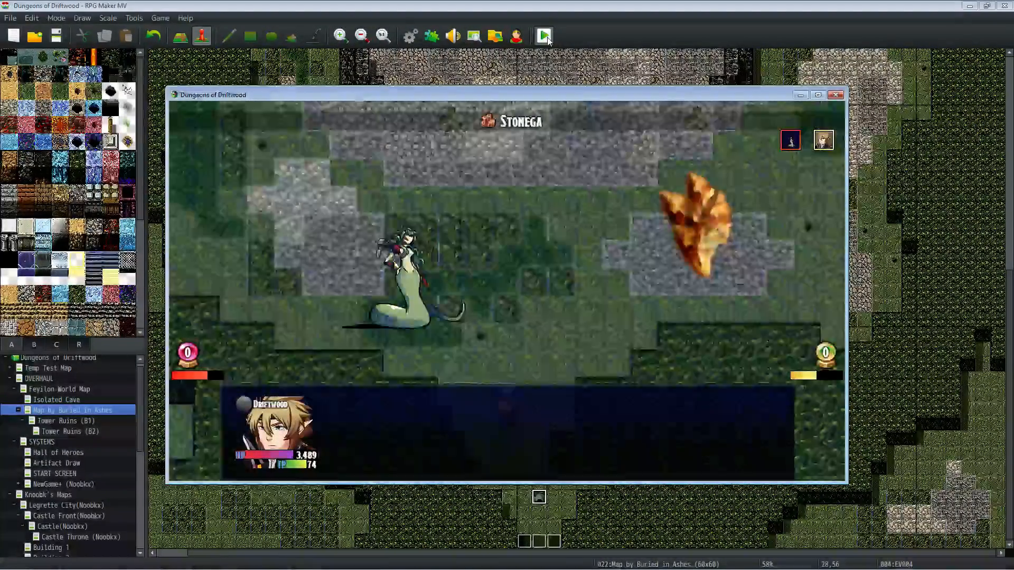
{"action": "key", "text": "Return"}
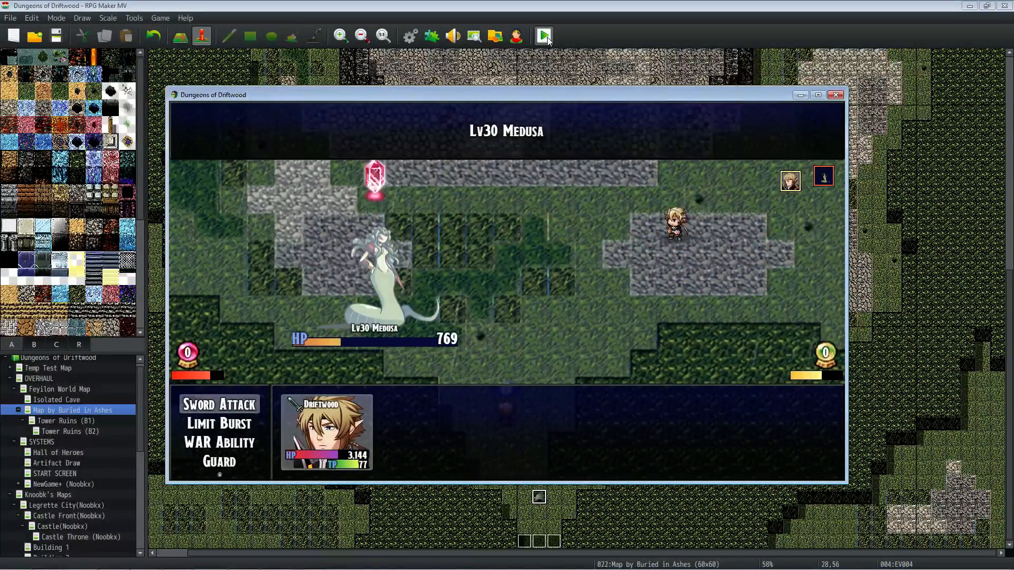
{"action": "key", "text": "Return"}
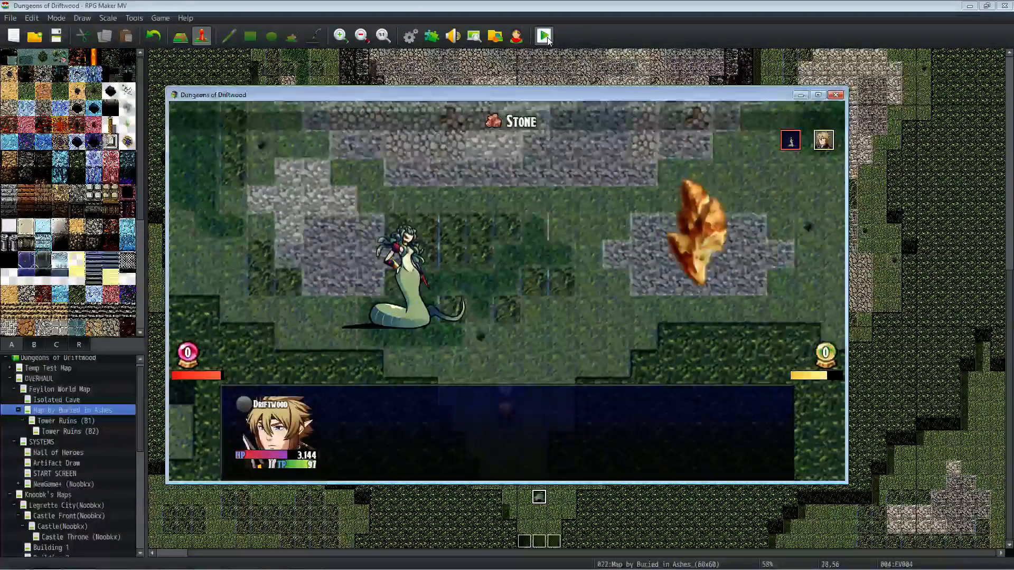
{"action": "key", "text": "Return"}
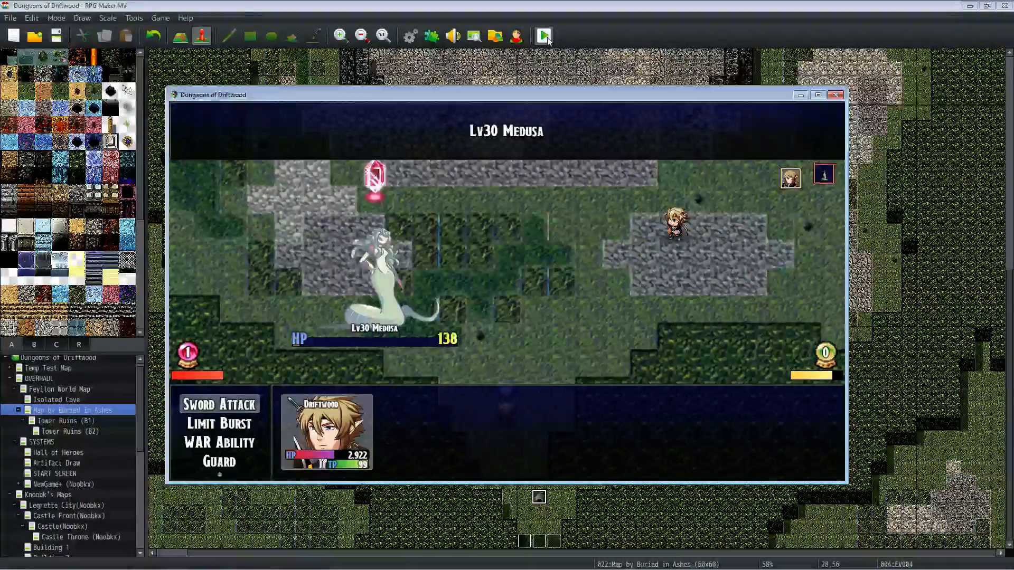
{"action": "key", "text": "Return"}
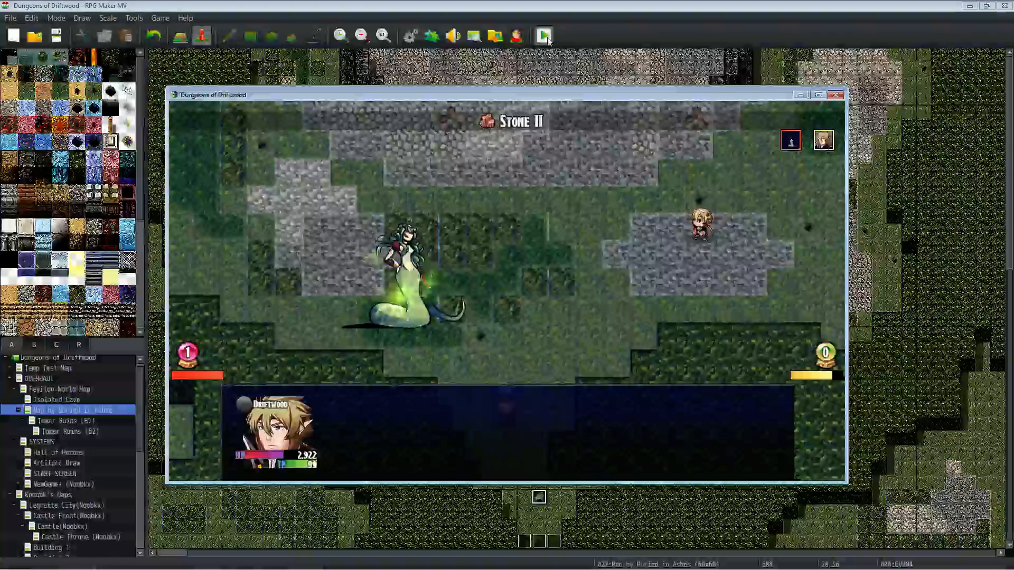
{"action": "key", "text": "Return"}
Step: Use Limit Burst on Medusa to finish the test battle and close the playtest
{"action": "key", "text": "Down"}
{"action": "key", "text": "Down"}
{"action": "key", "text": "Down"}
{"action": "key", "text": "Up"}
{"action": "key", "text": "Up"}
{"action": "key", "text": "Up"}
{"action": "key", "text": "Down"}
{"action": "key", "text": "Return"}
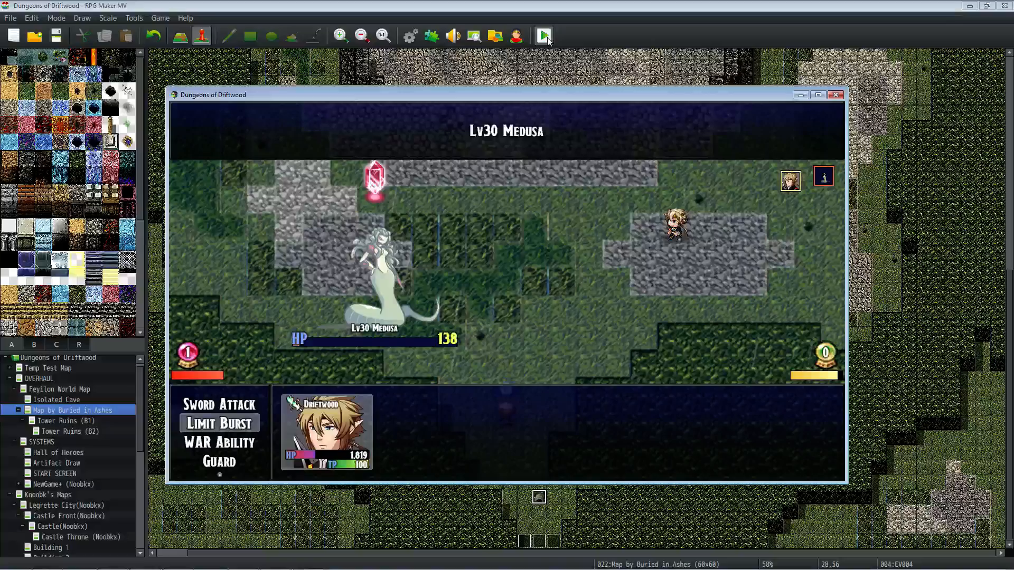
{"action": "key", "text": "Return"}
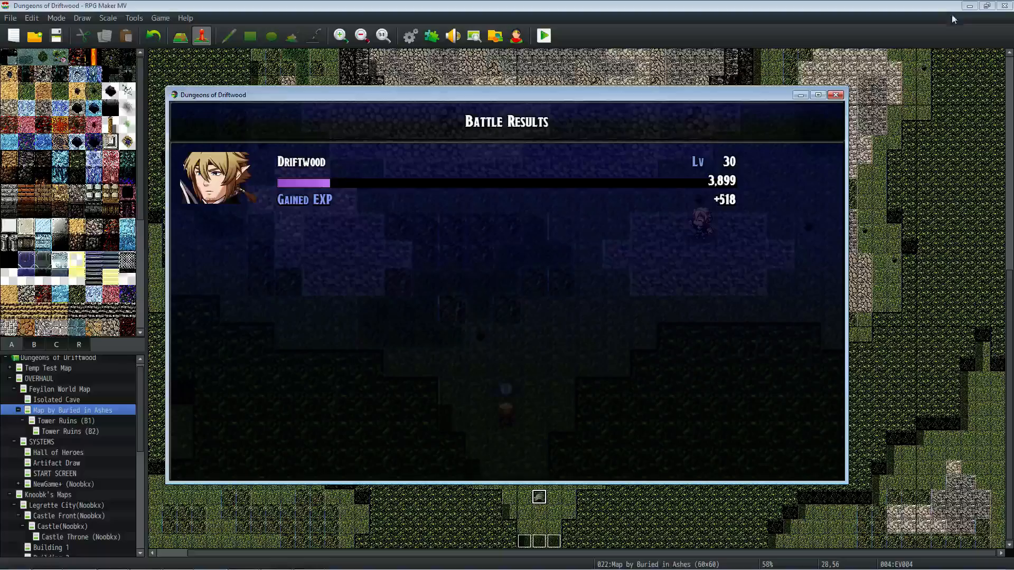
{"action": "left_click", "coordinate": [836, 95]}
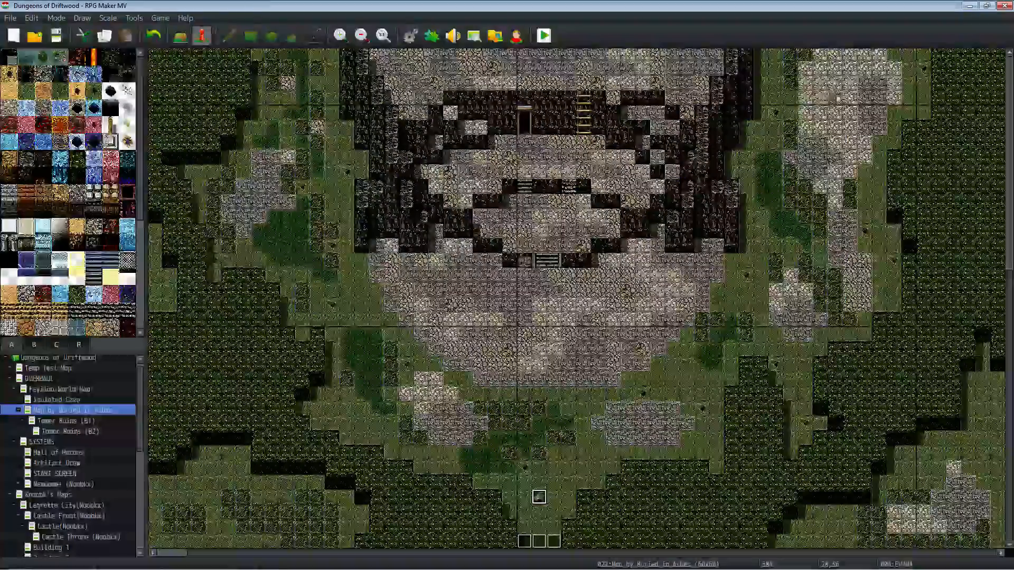